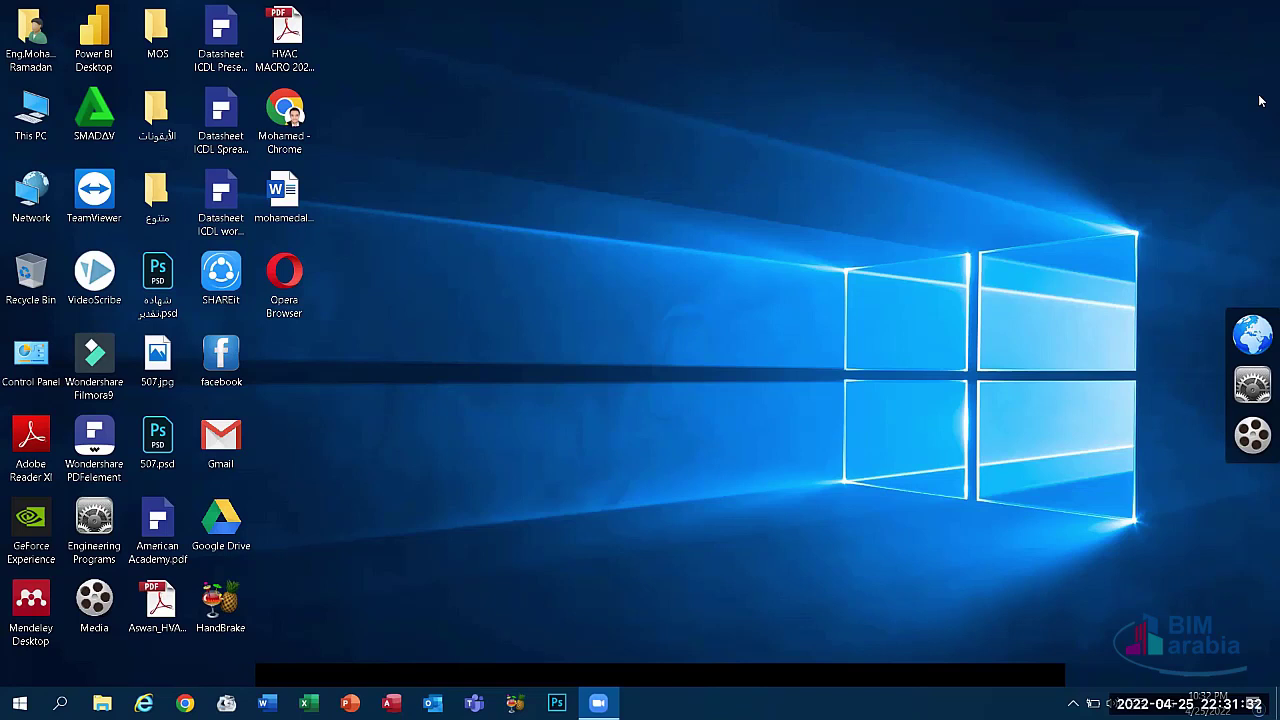
Step: Launch Microsoft Access and start a new blank database
key(XF86AudioRaiseVolume)
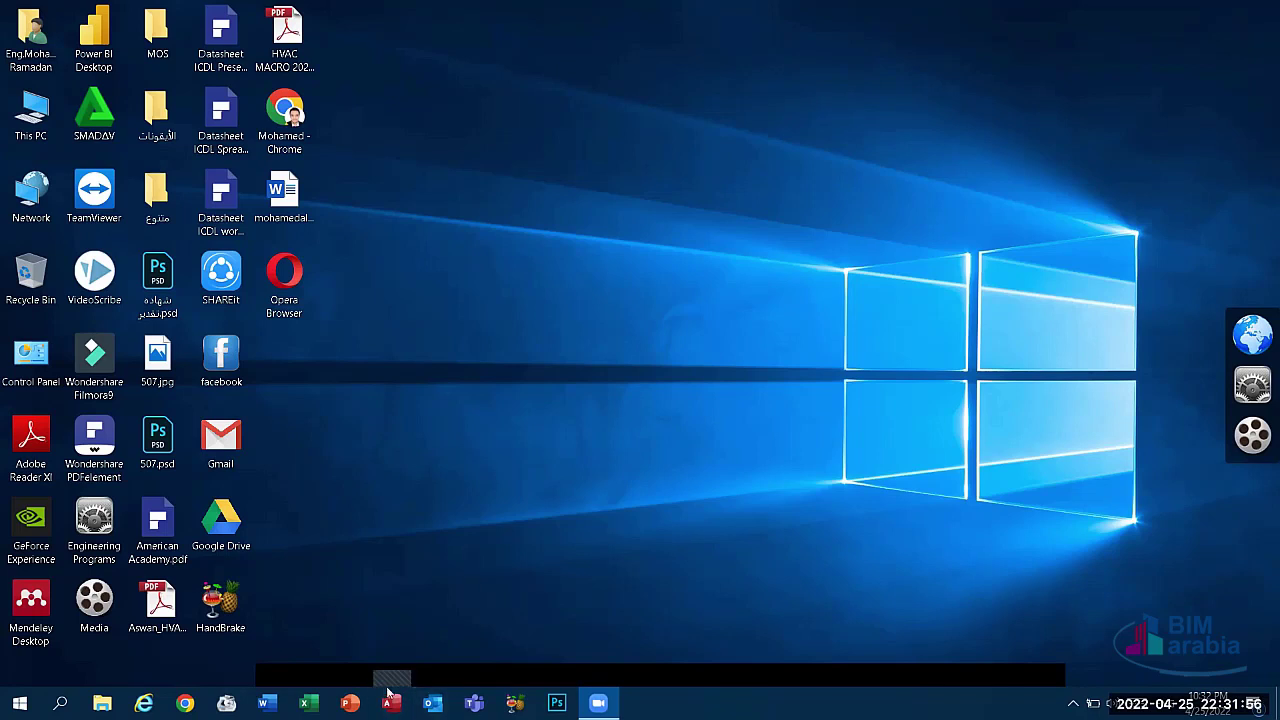
click(550, 683)
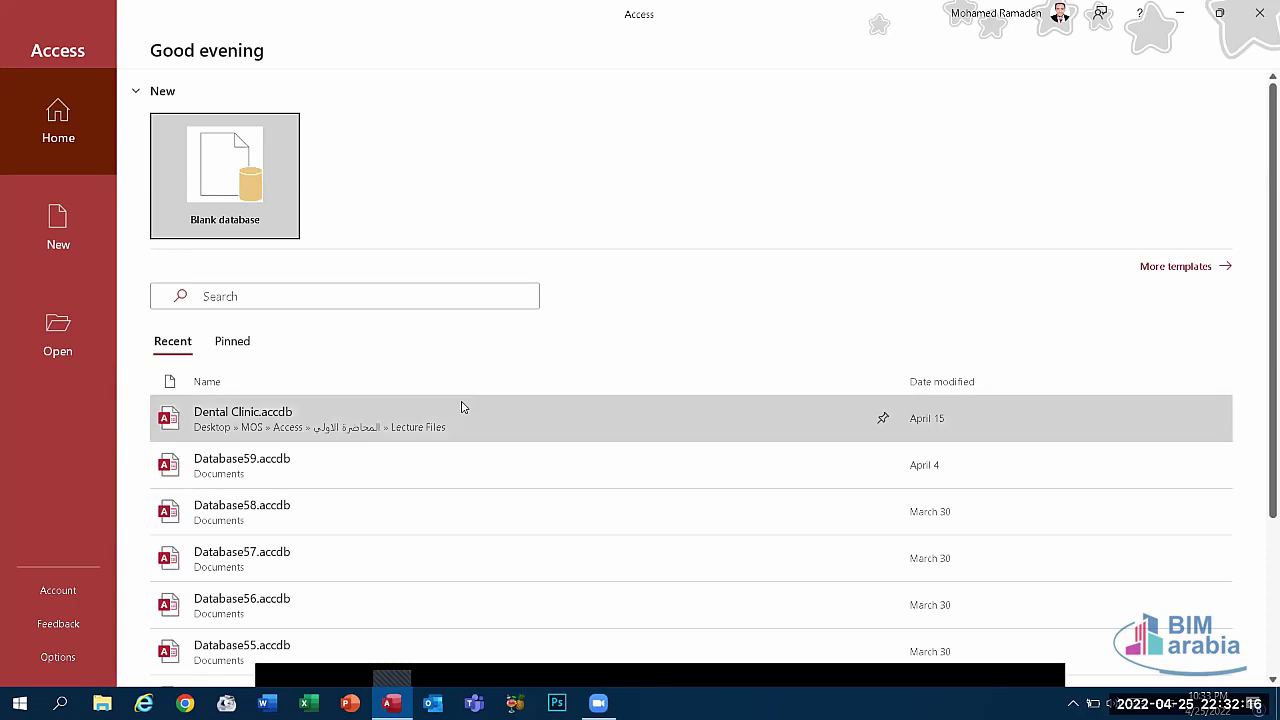
click(238, 124)
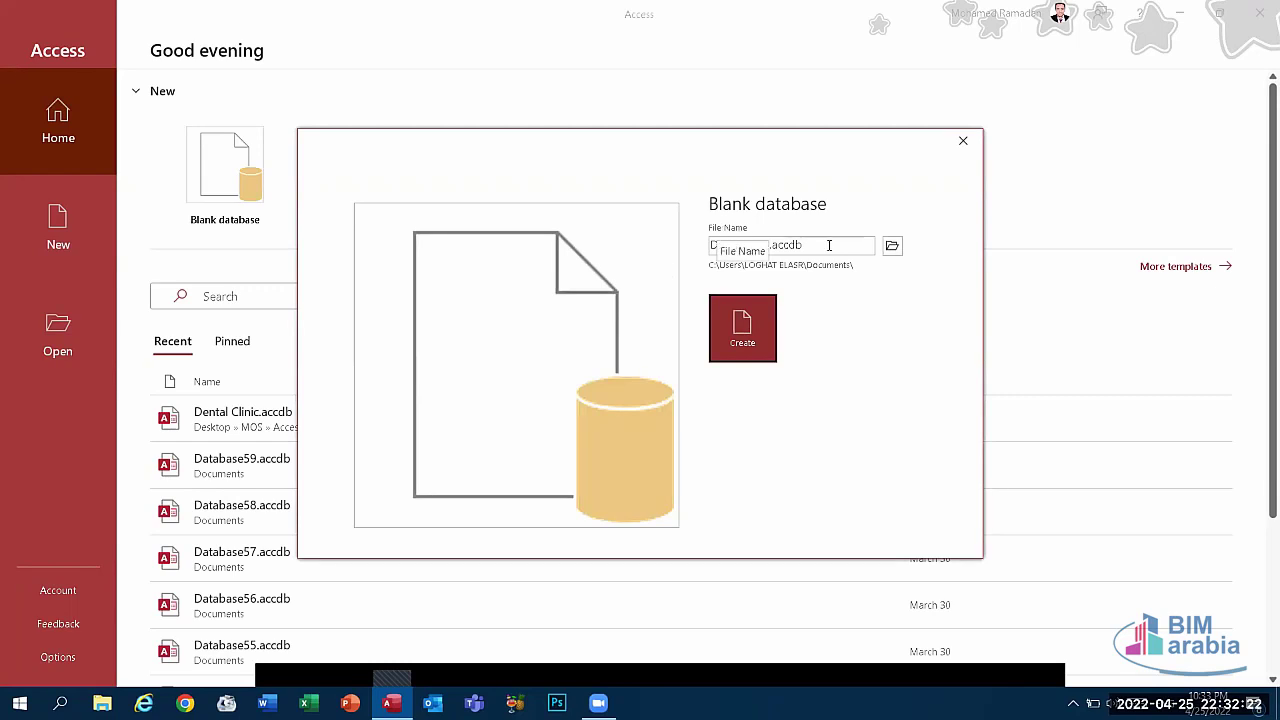
Step: Replace the default file name with 'قاعدة بيانات مستشفى'
drag(803, 245, 684, 248)
key(Escape)
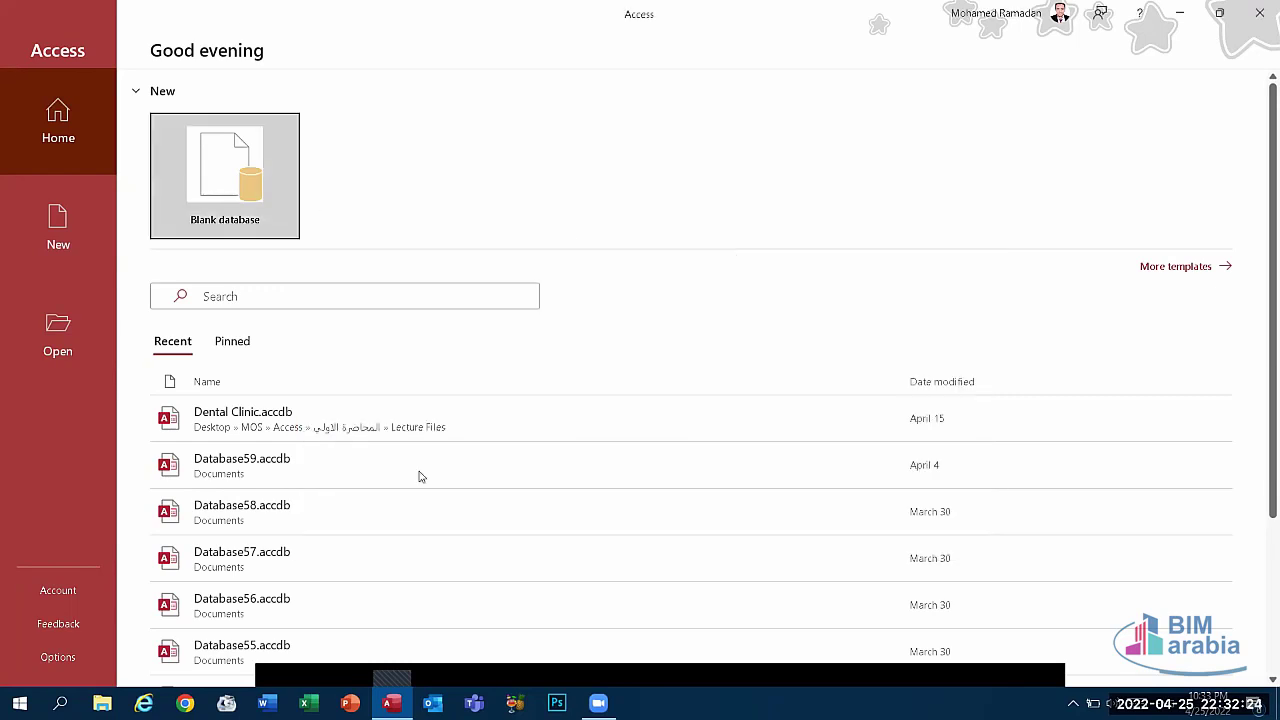
click(247, 182)
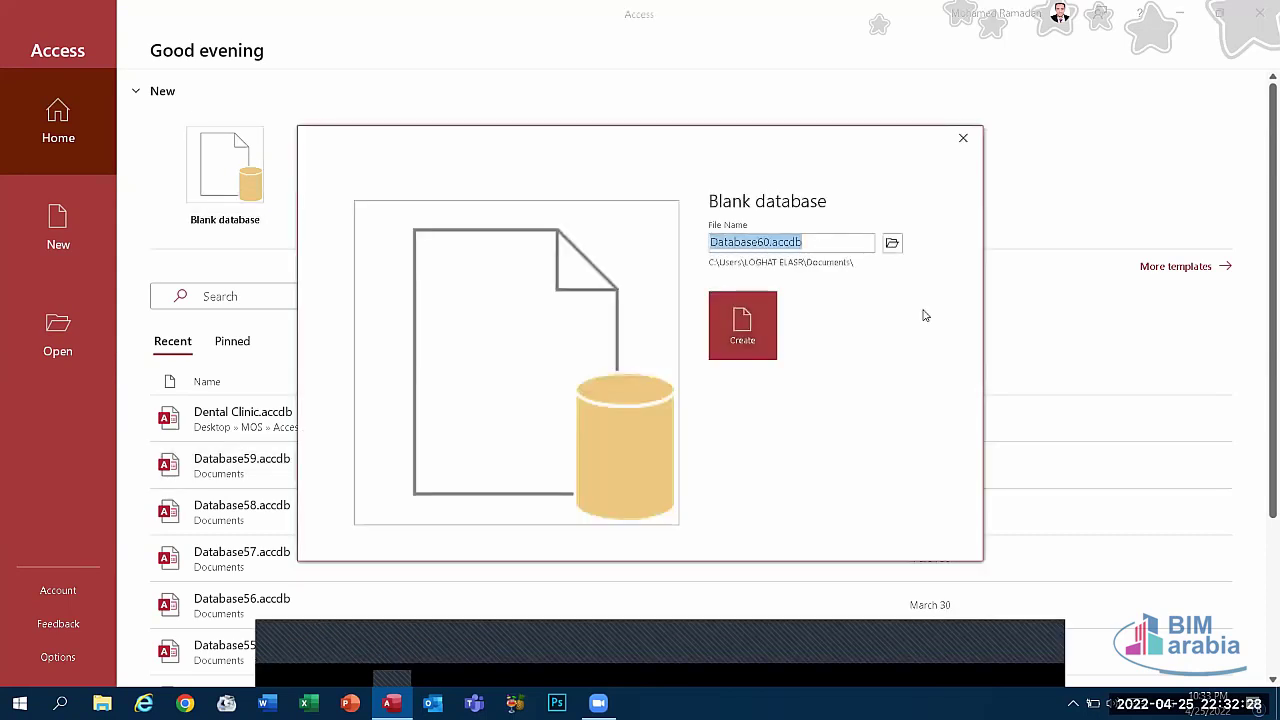
key(BackSpace)
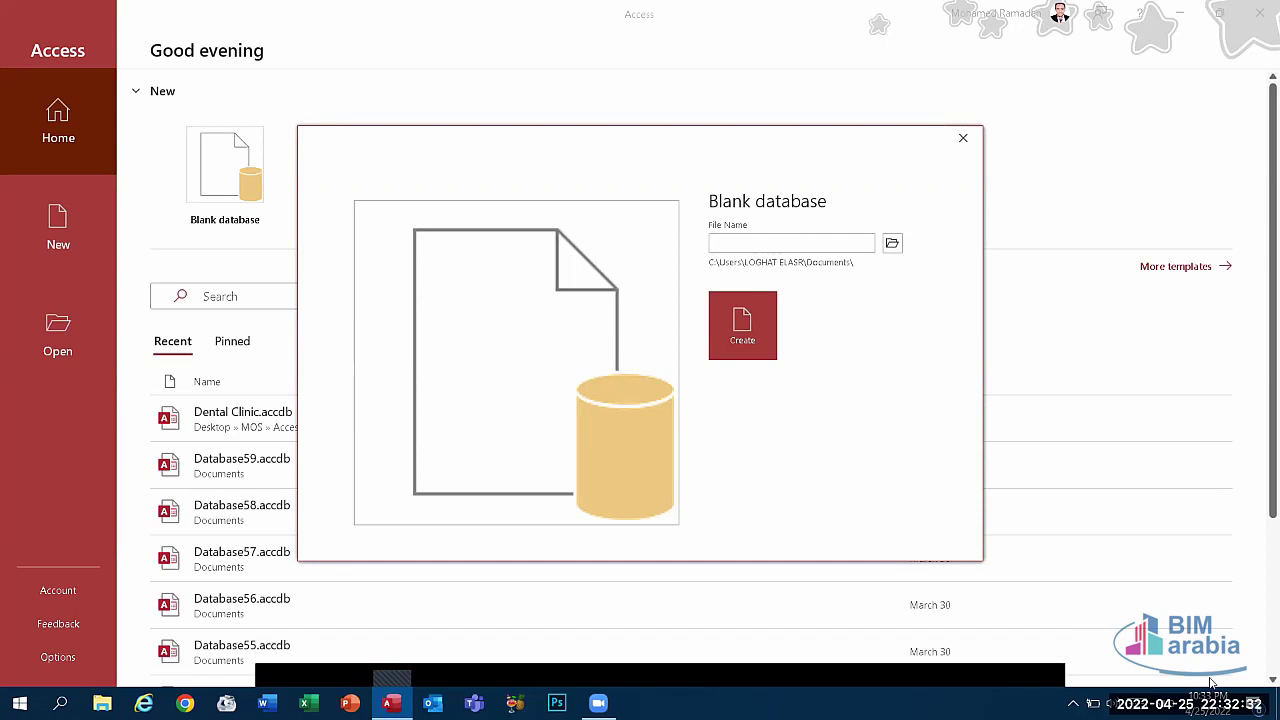
key(super+space)
text(ق)
text(اعدة)
text( بيانات)
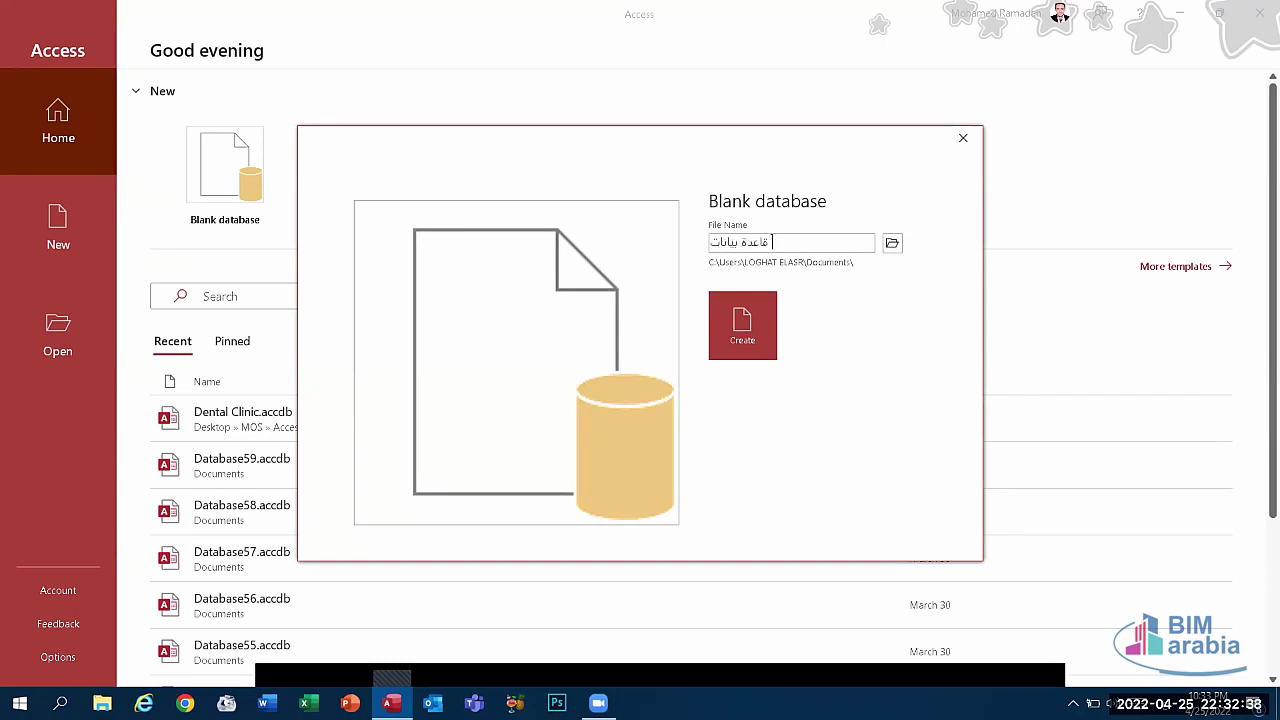
text( مست)
text(شفى)
double_click(832, 244)
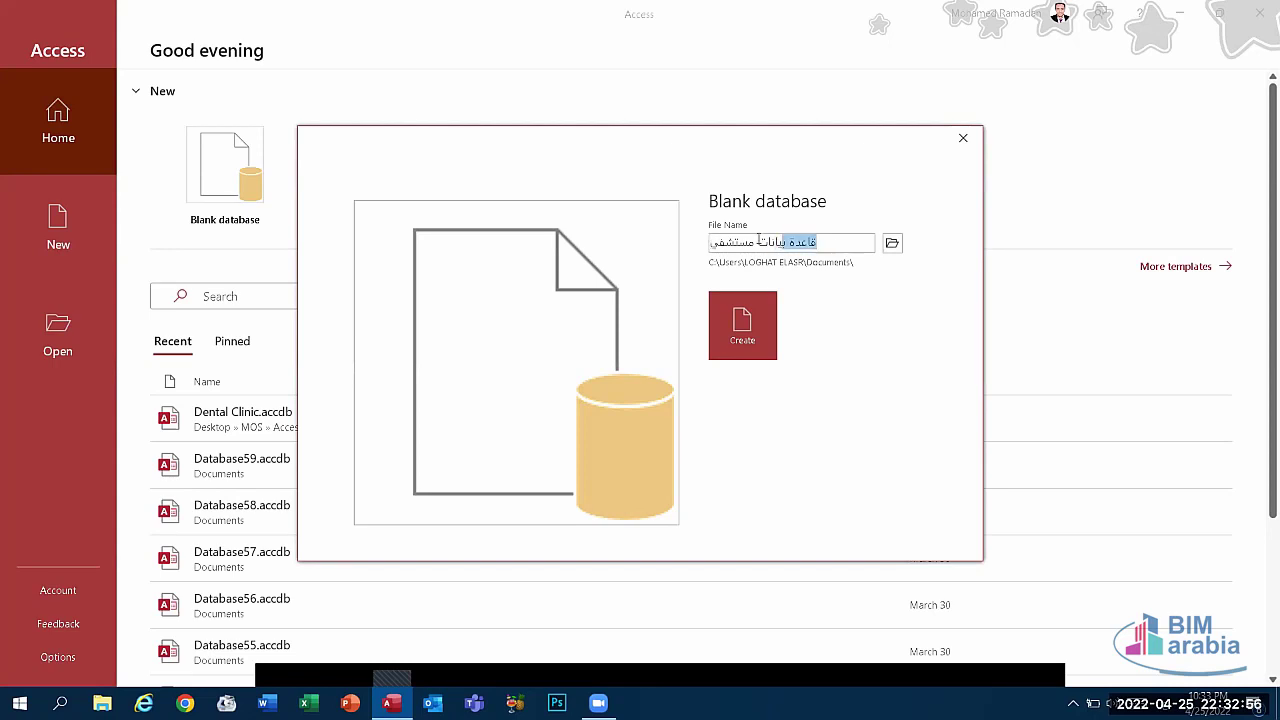
drag(818, 242, 653, 244)
click(845, 243)
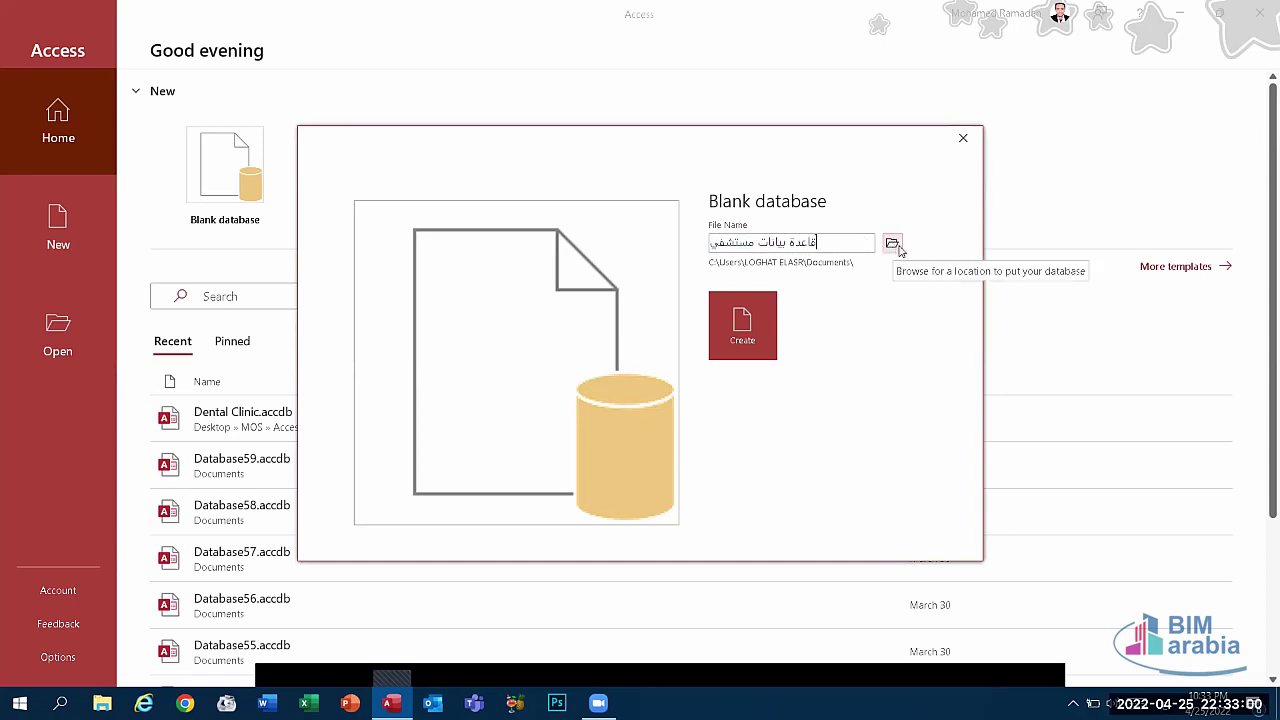
Step: Set the Desktop as the save location and create the database
click(896, 247)
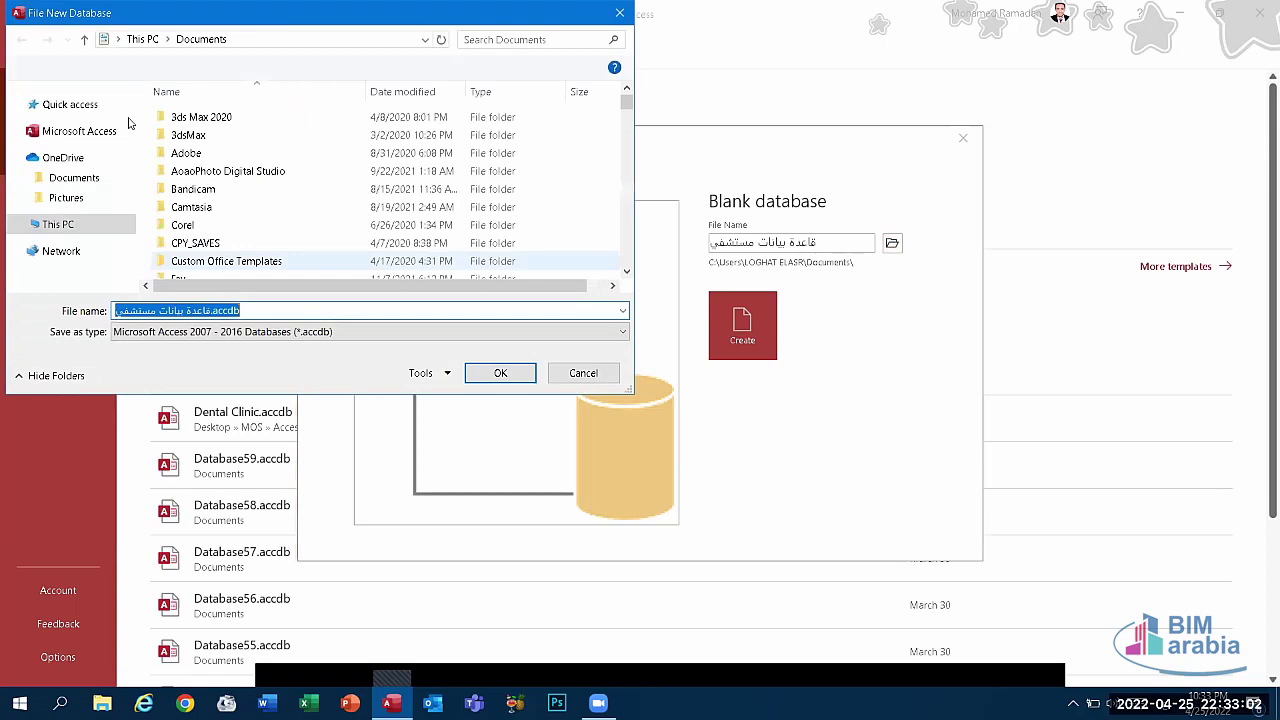
click(68, 138)
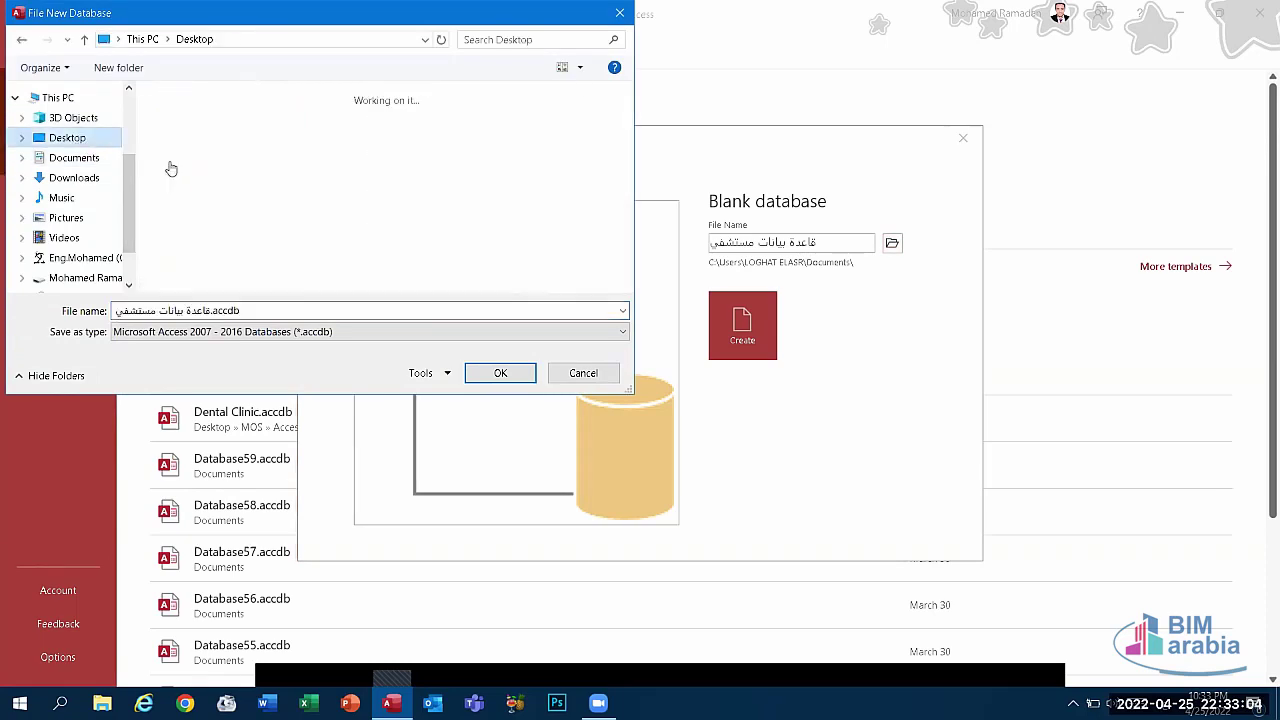
click(500, 373)
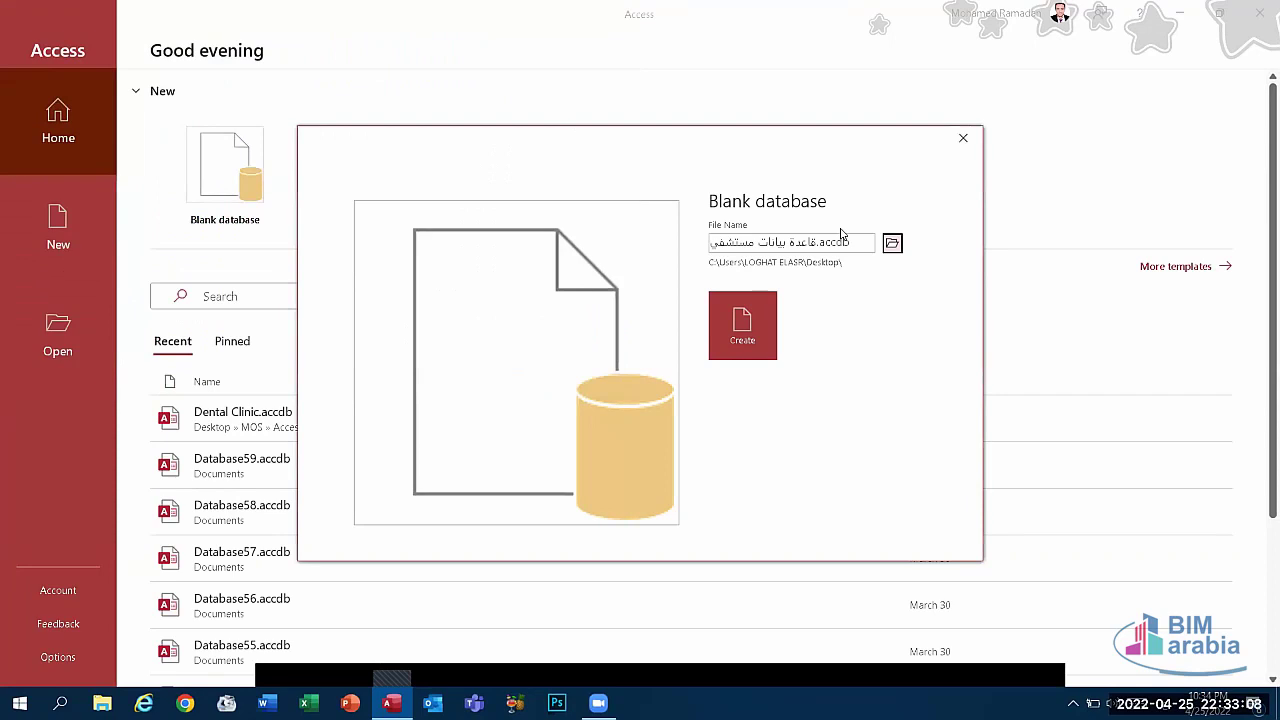
click(737, 327)
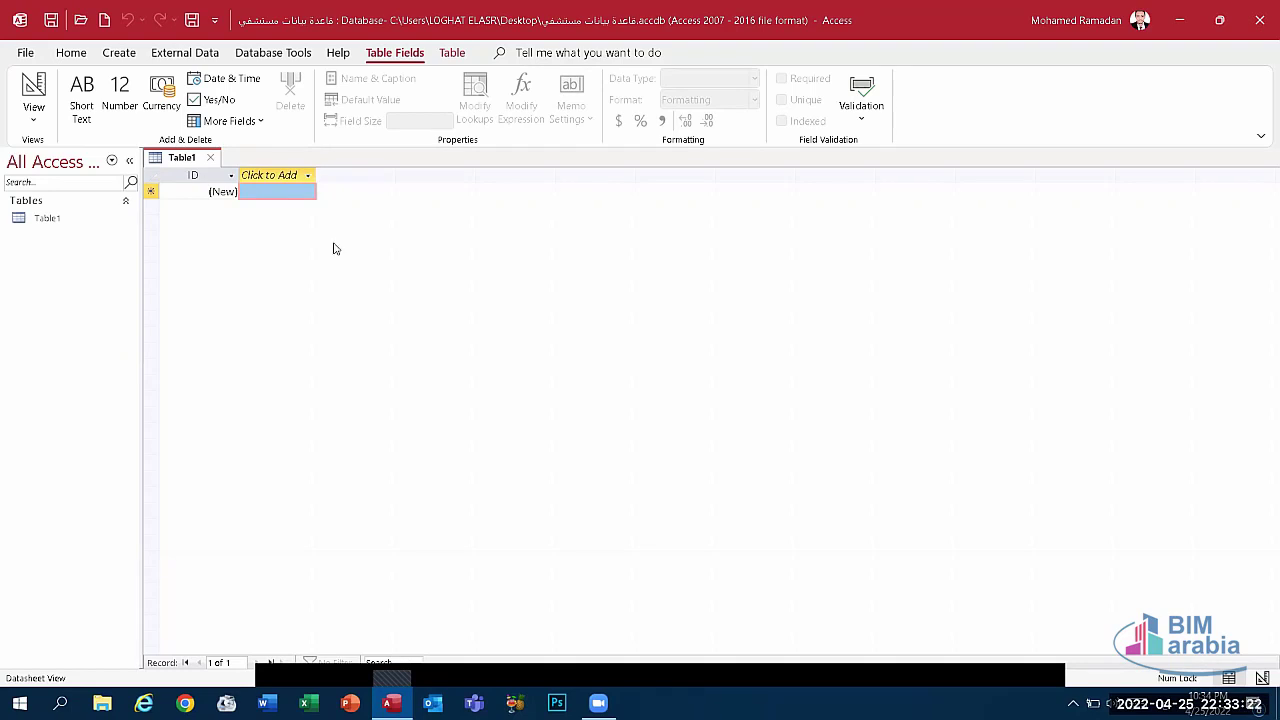
Step: Switch Table1 to Design View
click(296, 191)
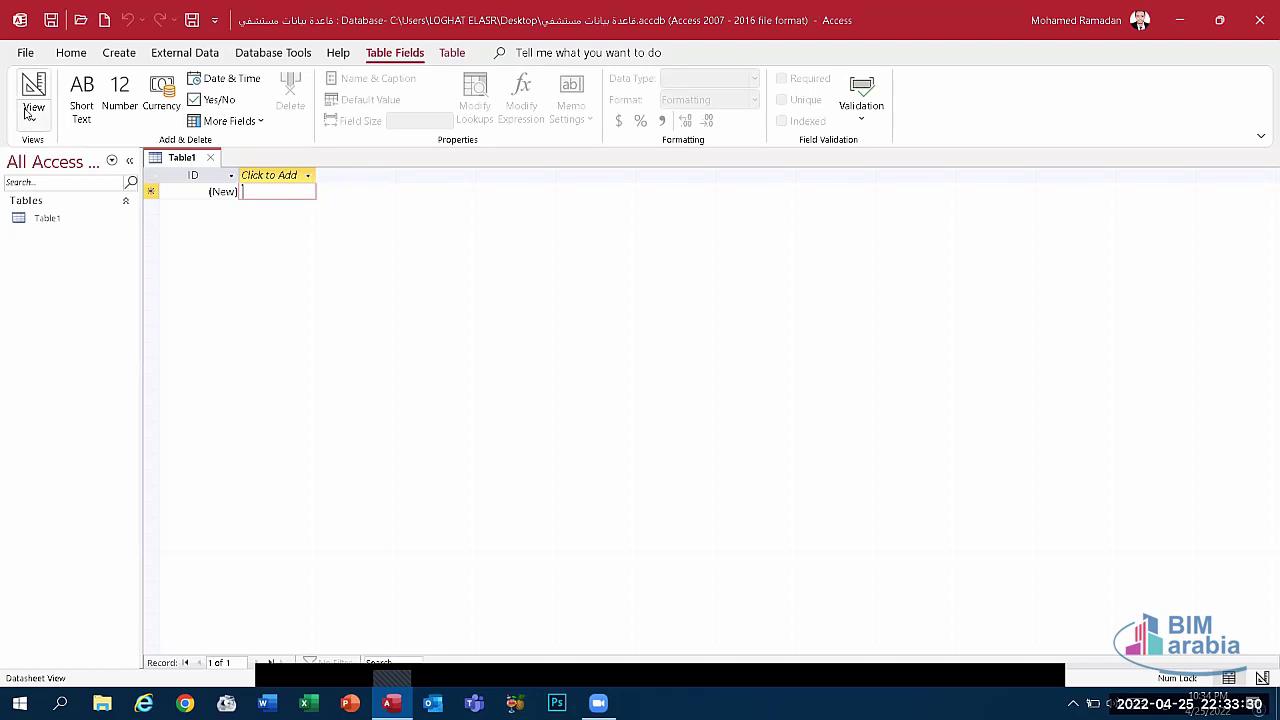
click(34, 119)
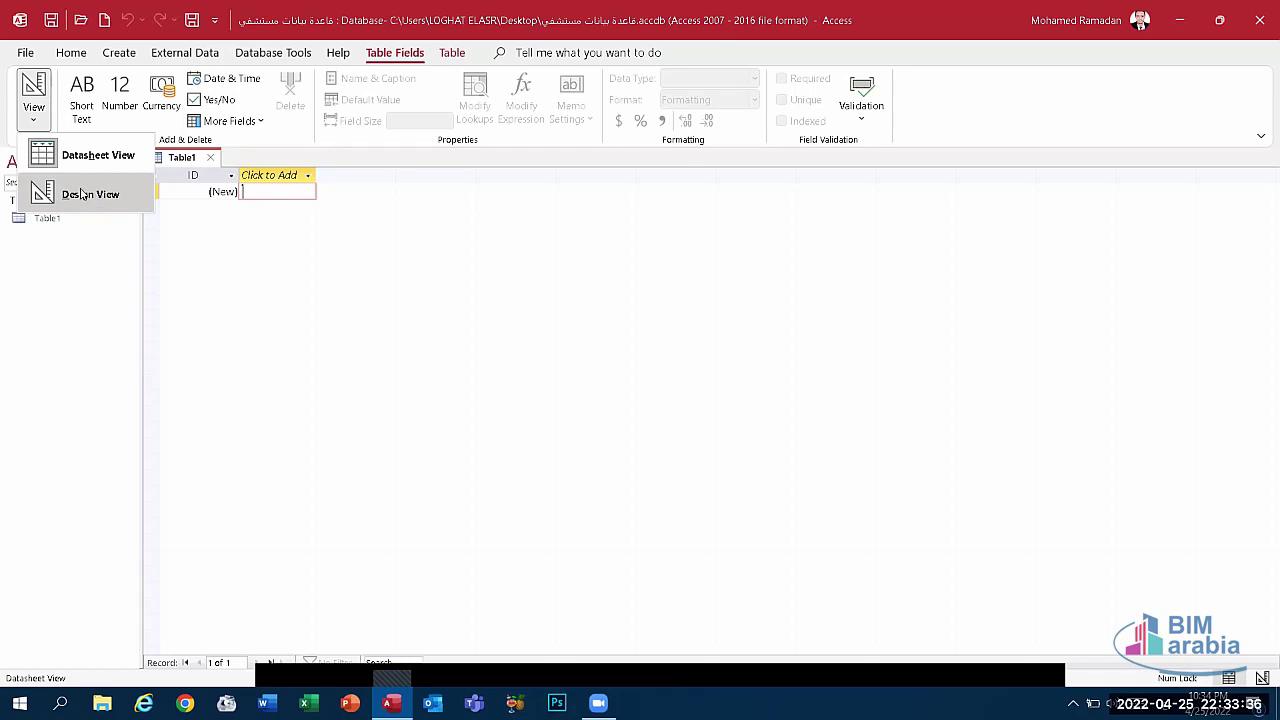
click(211, 250)
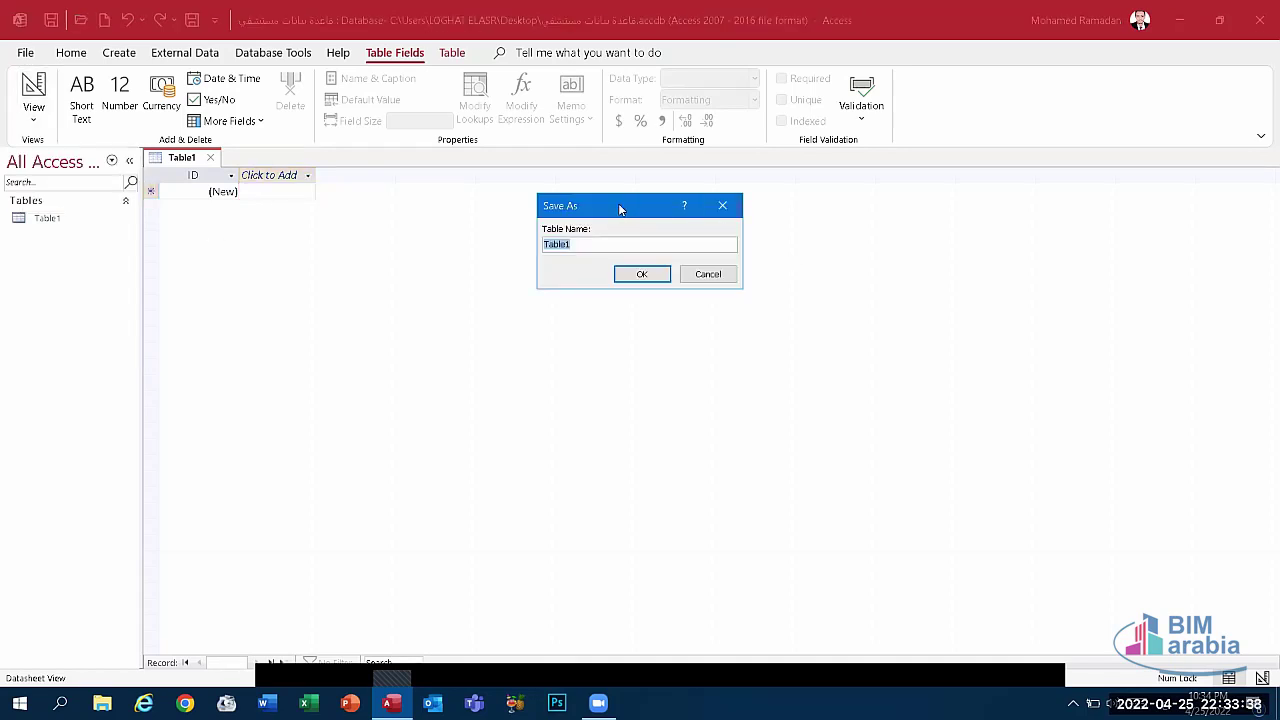
Step: Save the table as Doctors, then switch over to Microsoft Word
drag(566, 218, 506, 227)
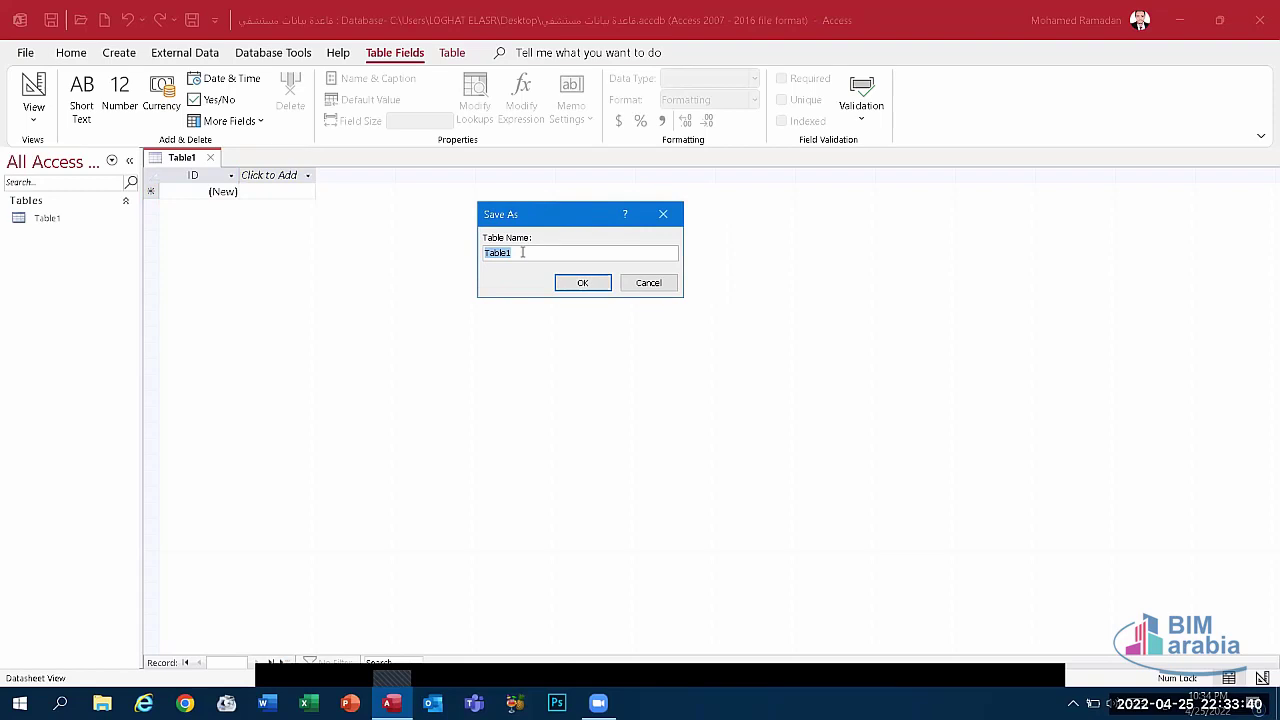
text(ال)
key(BackSpace)
key(BackSpace)
text(دكا)
text(تر)
key(BackSpace)
key(BackSpace)
key(BackSpace)
key(BackSpace)
key(BackSpace)
key(BackSpace)
key(BackSpace)
text(Doctor)
click(579, 284)
click(295, 208)
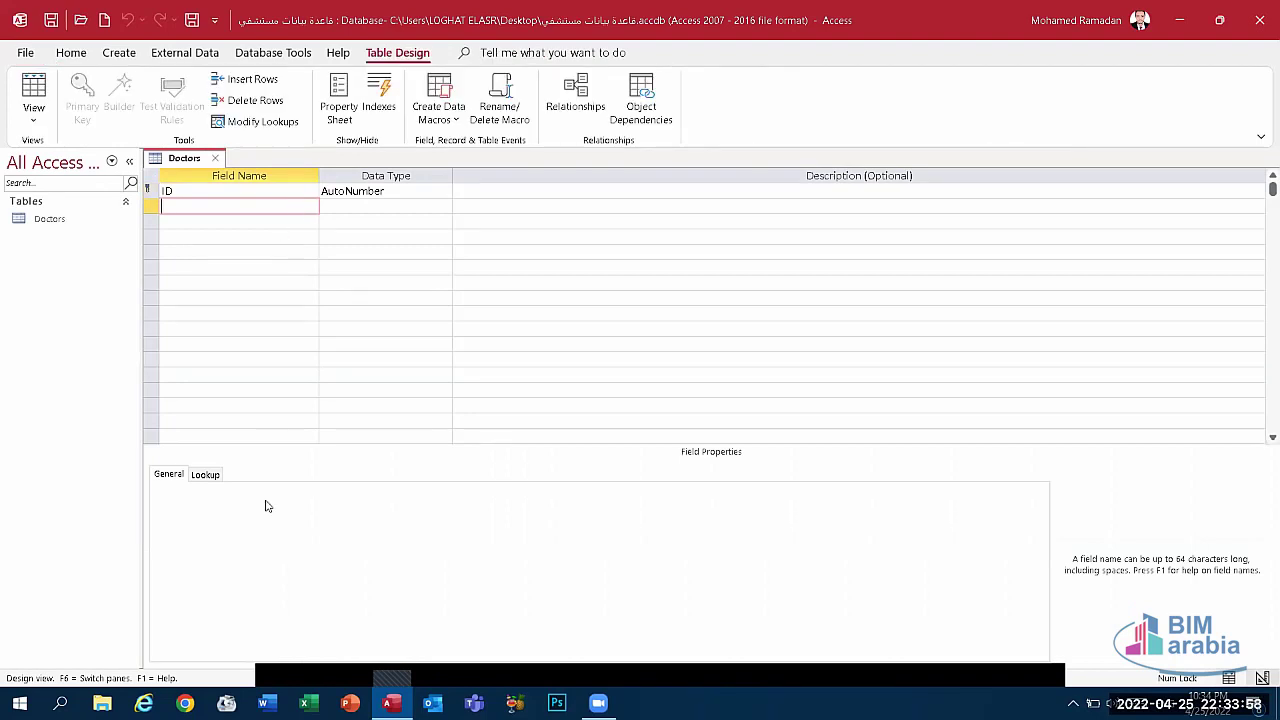
click(282, 703)
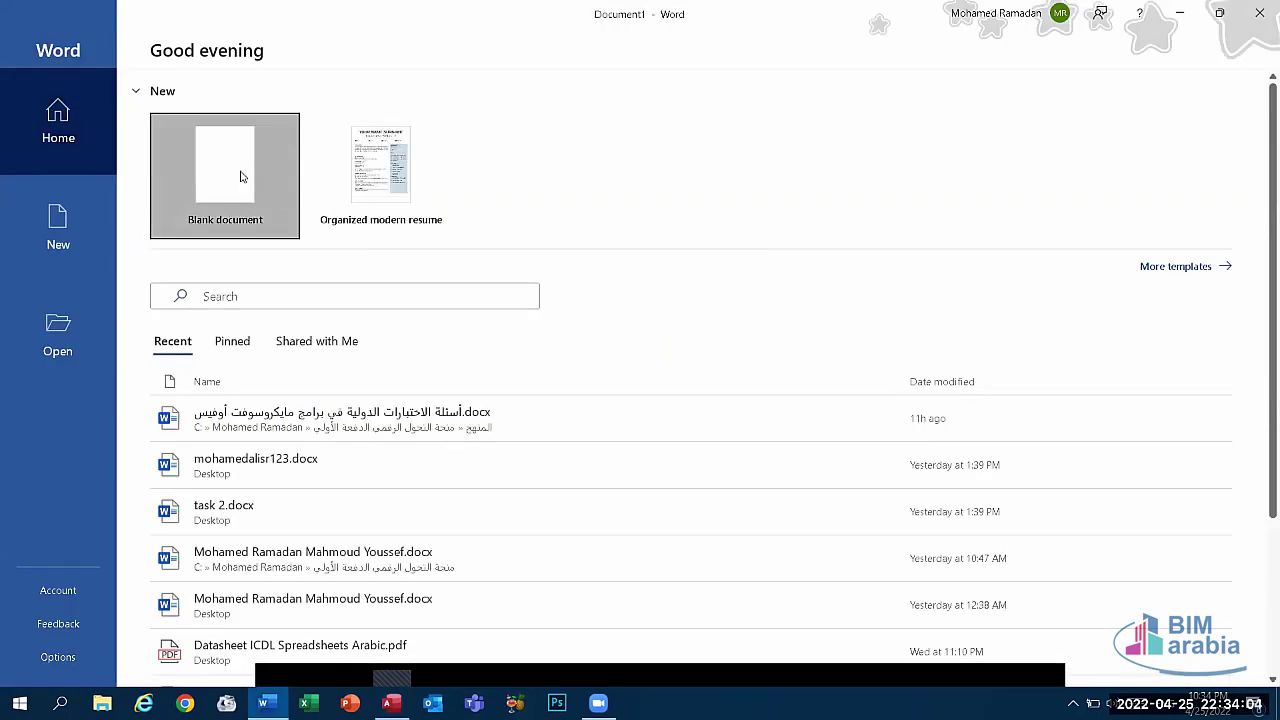
Step: Start a blank document with right-aligned, right-to-left numbered text at size 36
click(241, 190)
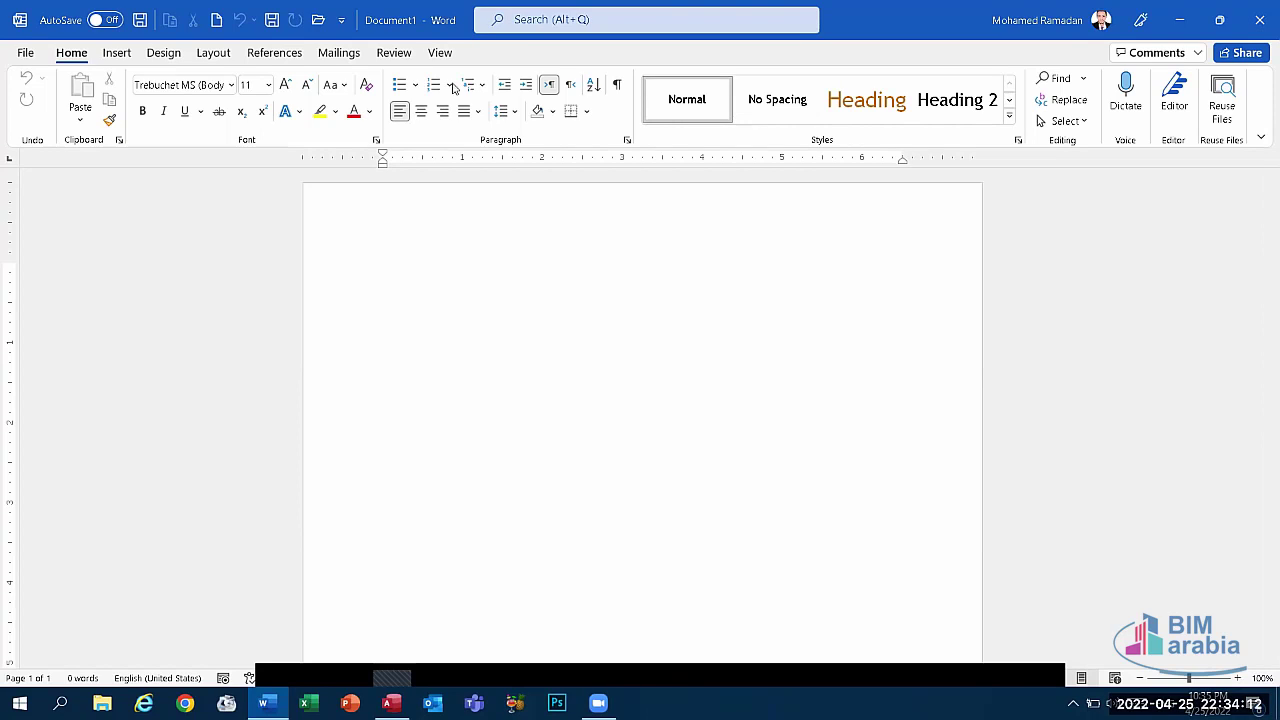
click(444, 114)
click(287, 85)
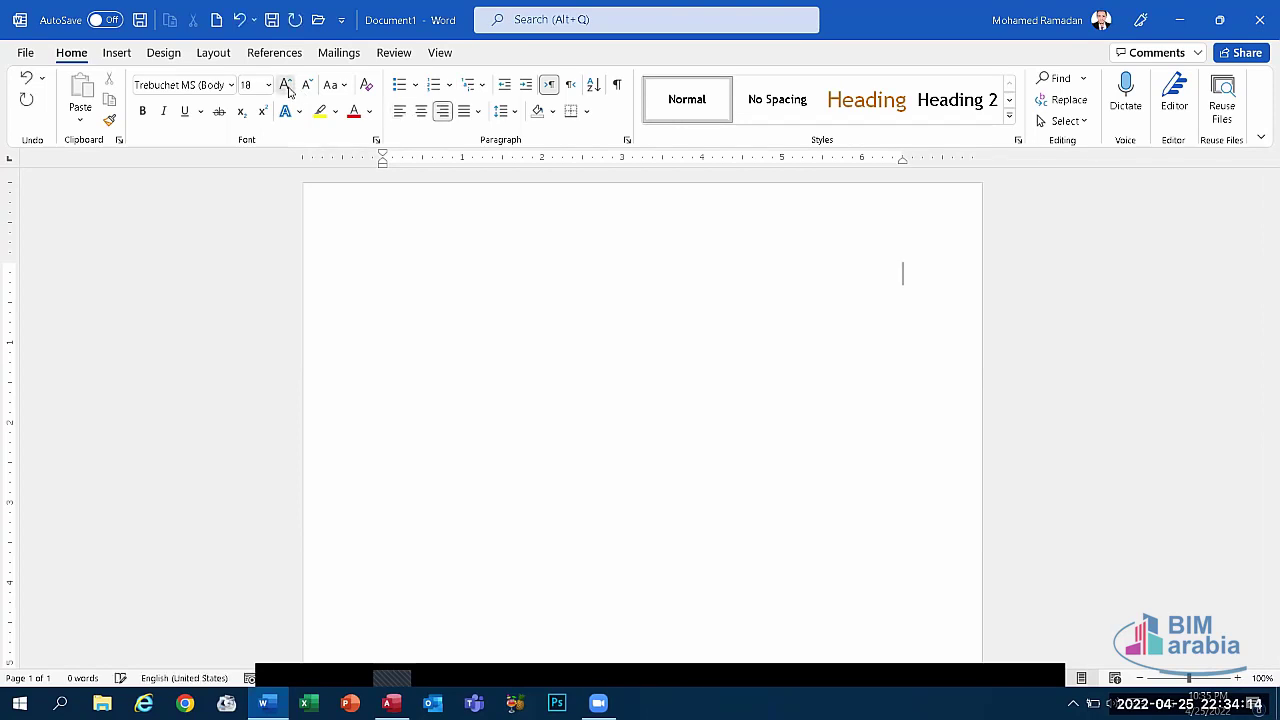
click(287, 85)
click(287, 85)
text(1)
text(0.)
key(BackSpace)
key(BackSpace)
text(.)
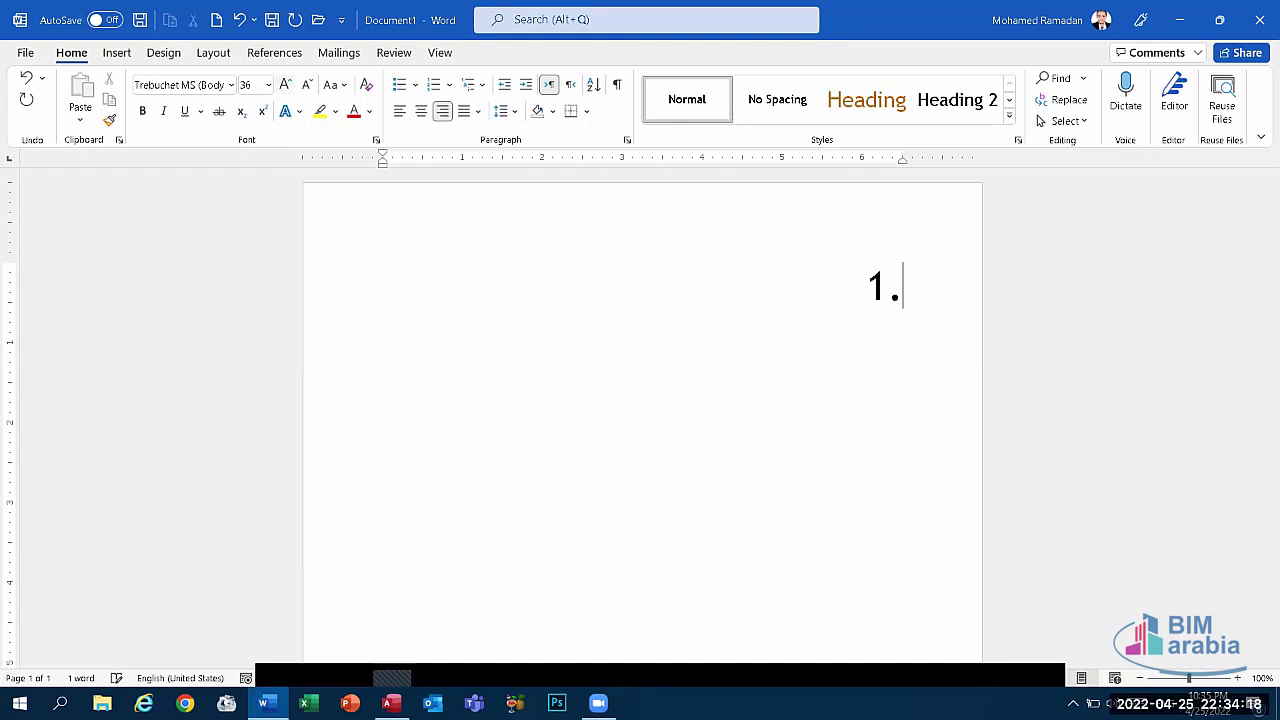
text( n)
key(BackSpace)
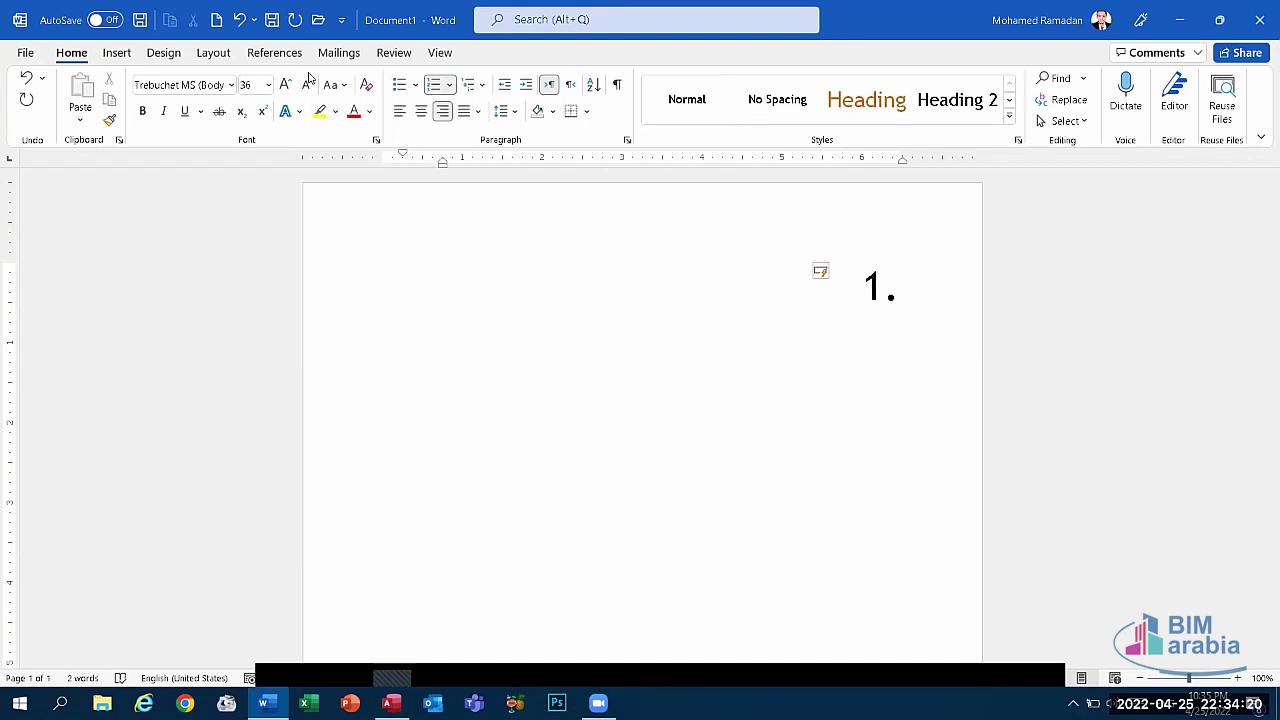
key(ctrl+shift)
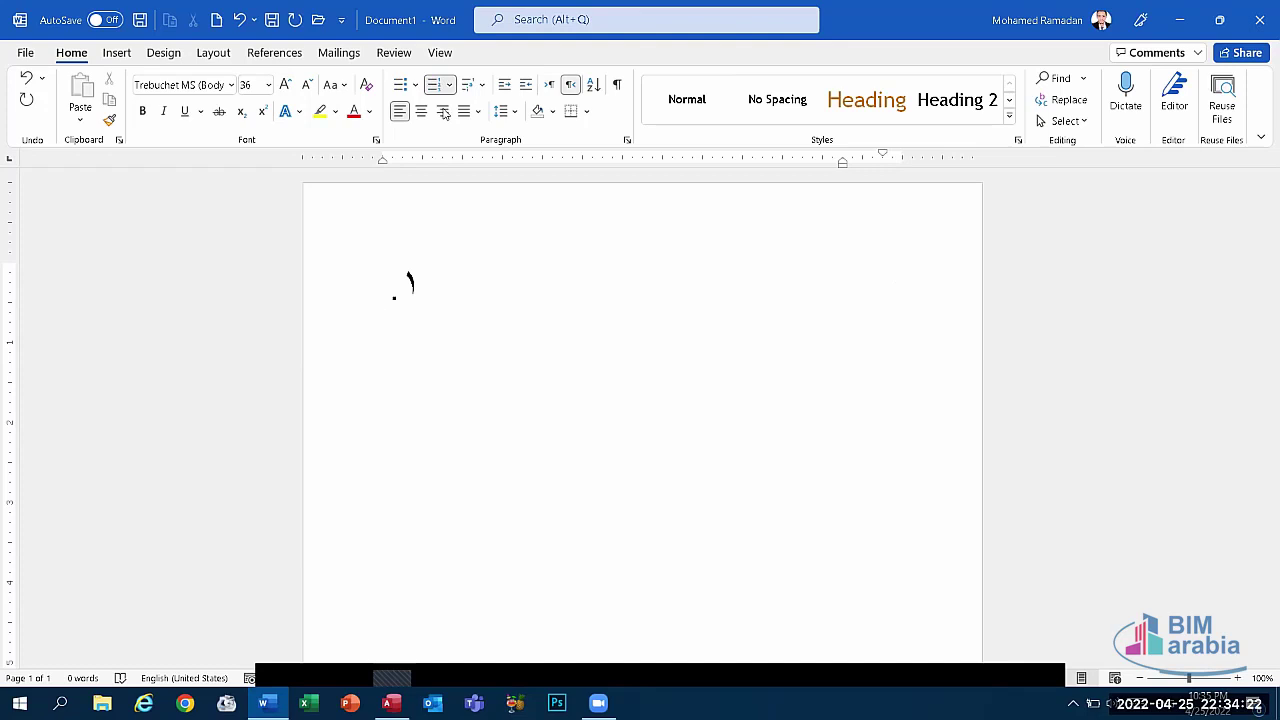
click(442, 110)
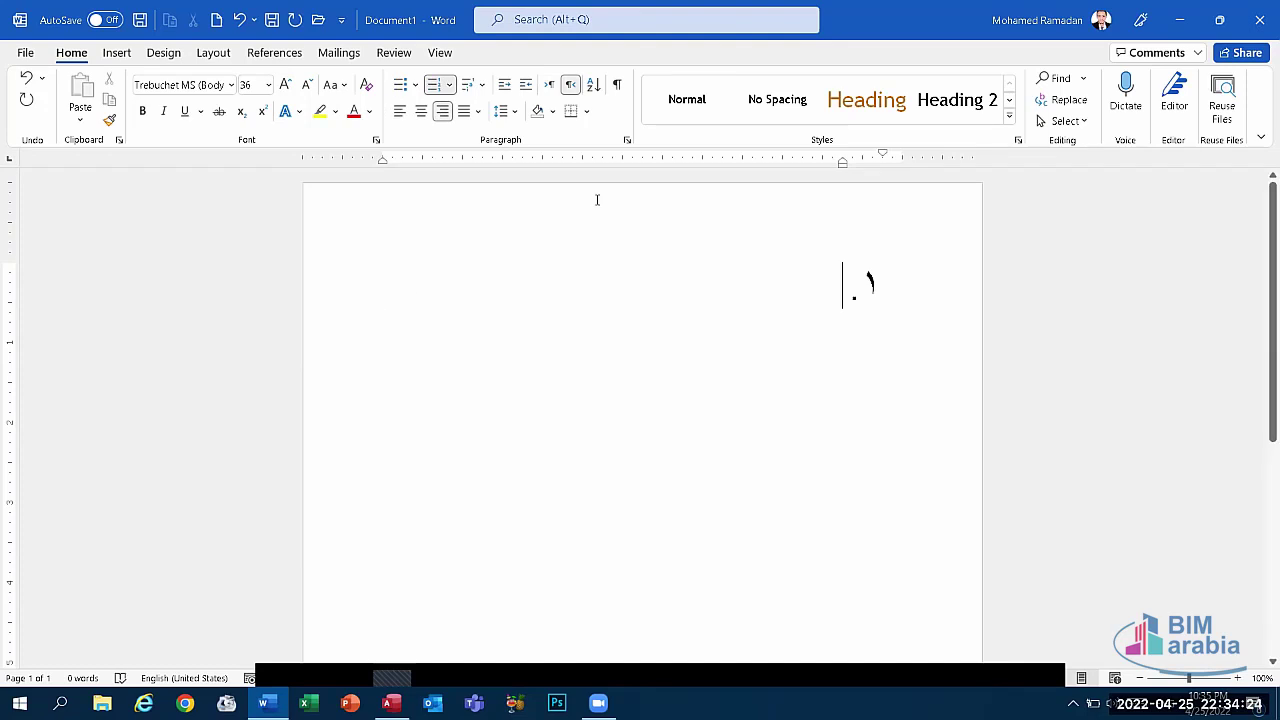
Step: Type the items تحديد الكيانات الأساسية, تحديد خصائص كل كيان and المفتاح الاساسي
text(jp)
key(BackSpace)
key(BackSpace)
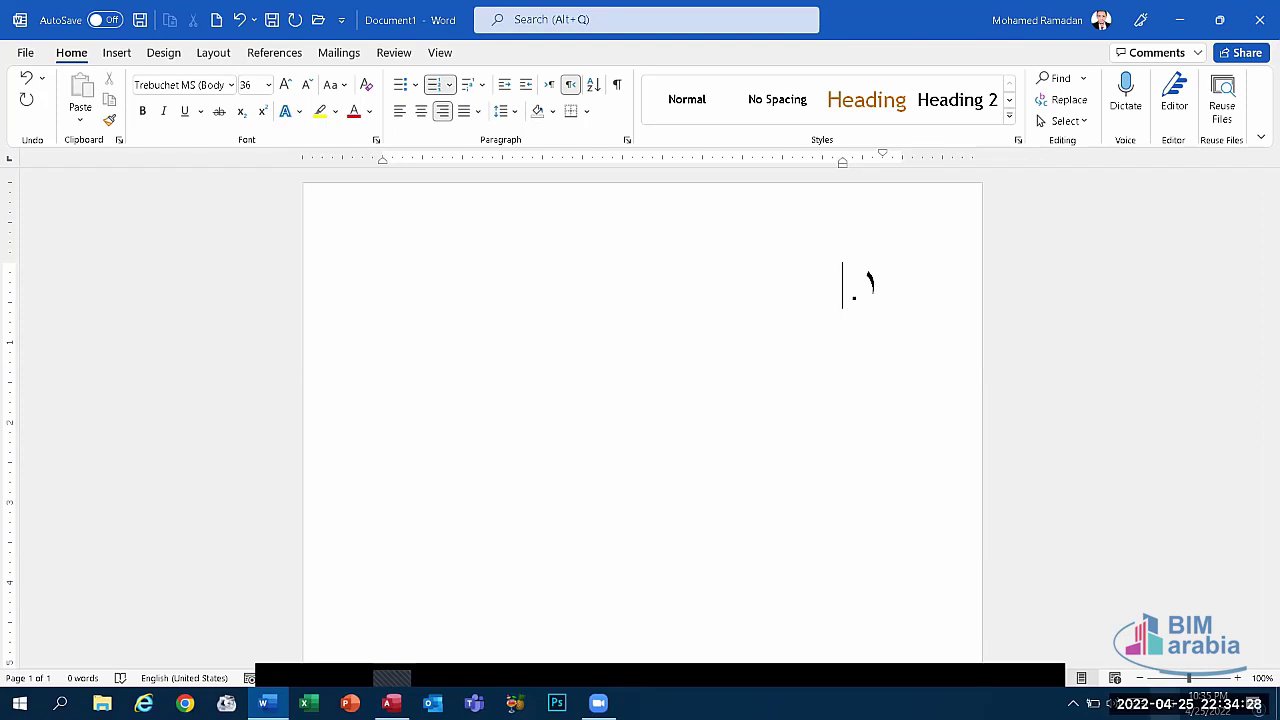
key(super+space)
text(تح)
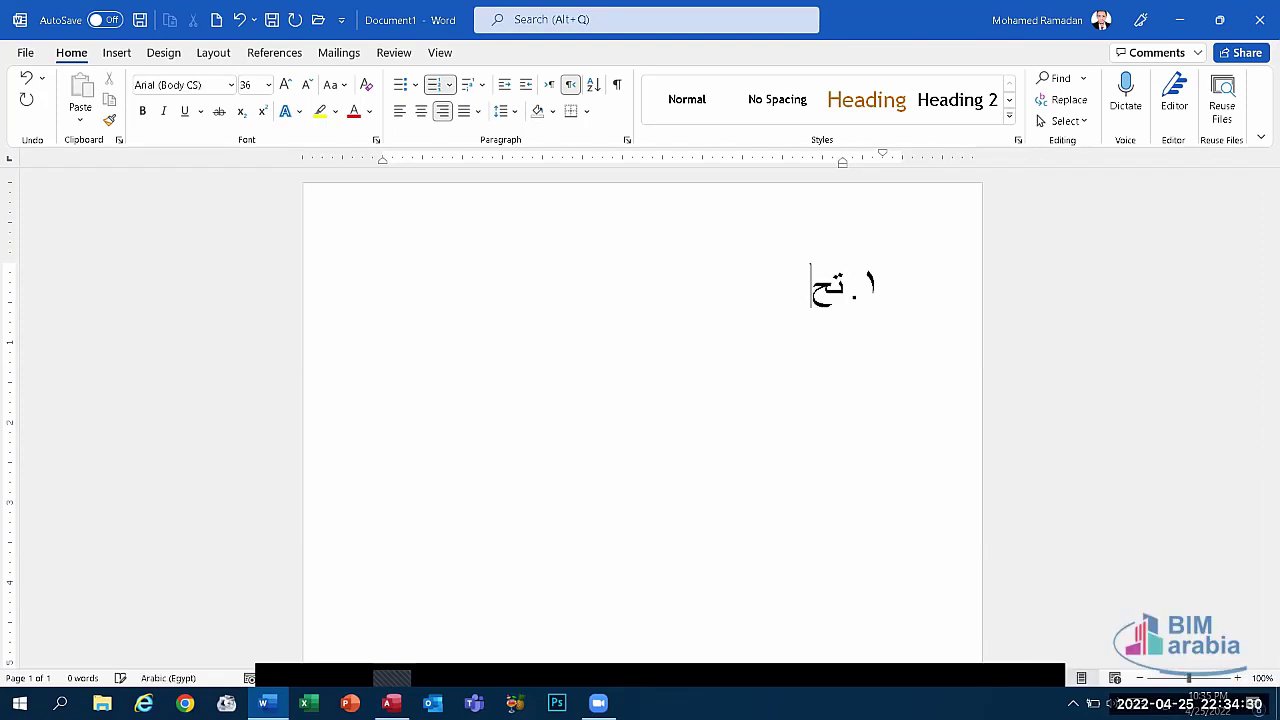
text(ديد الك)
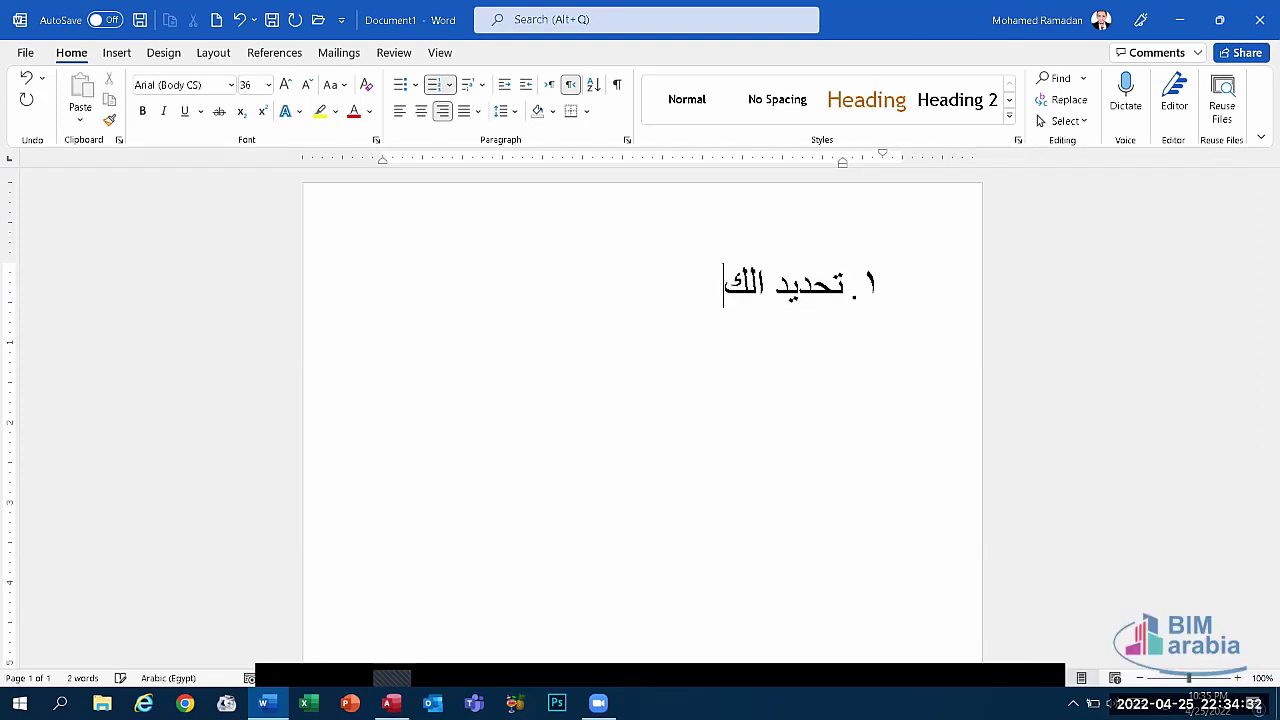
text(ياناتالا)
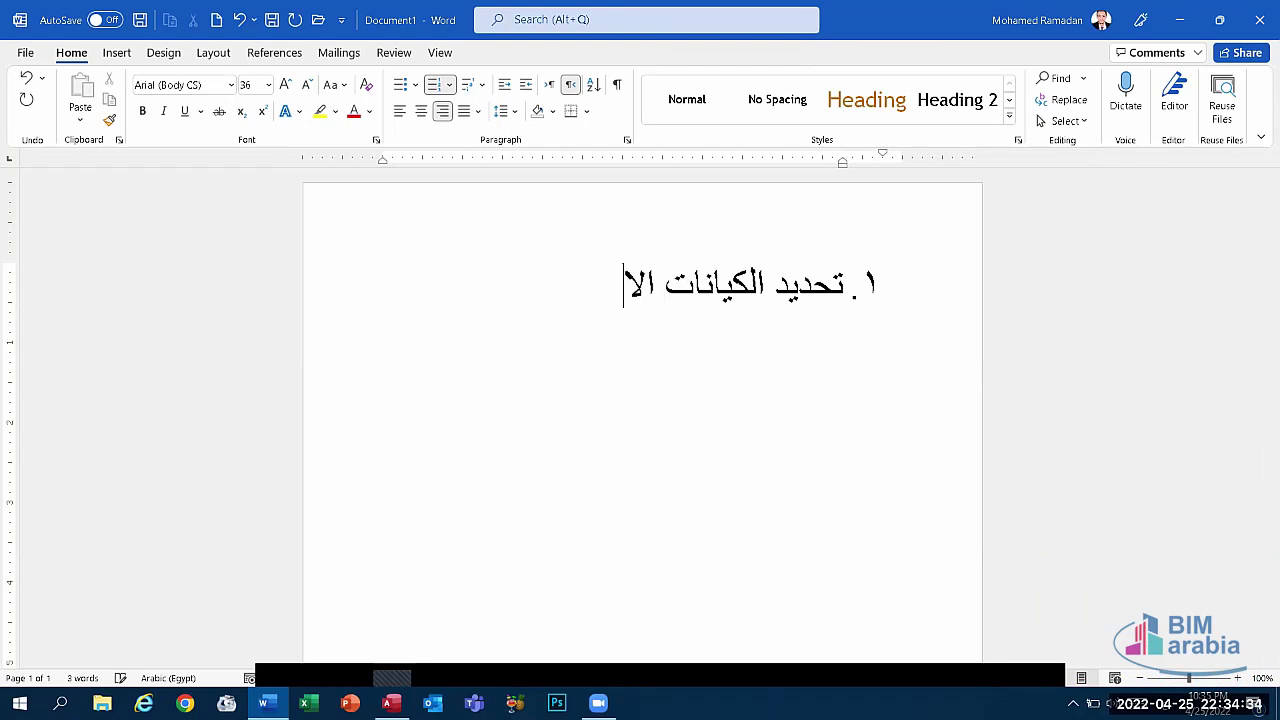
text(ساسيى)
key(BackSpace)
text(ة)
key(Return)
text(تح)
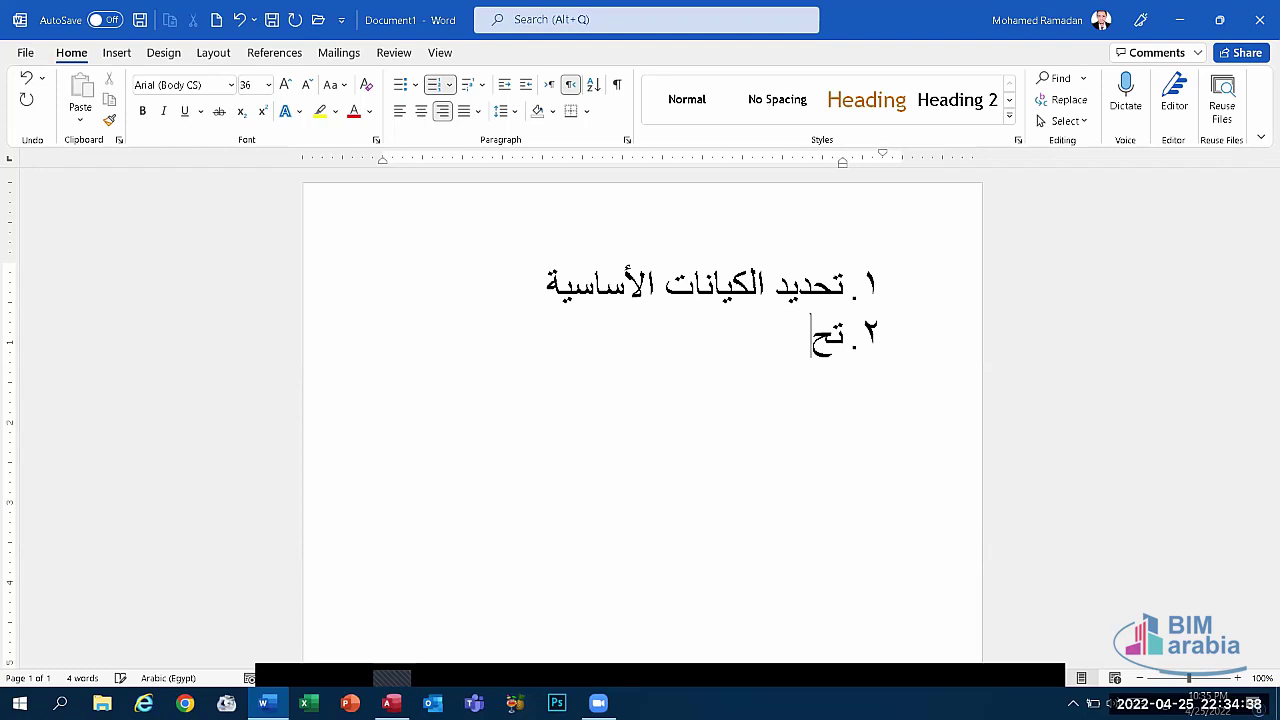
text(ديد خص)
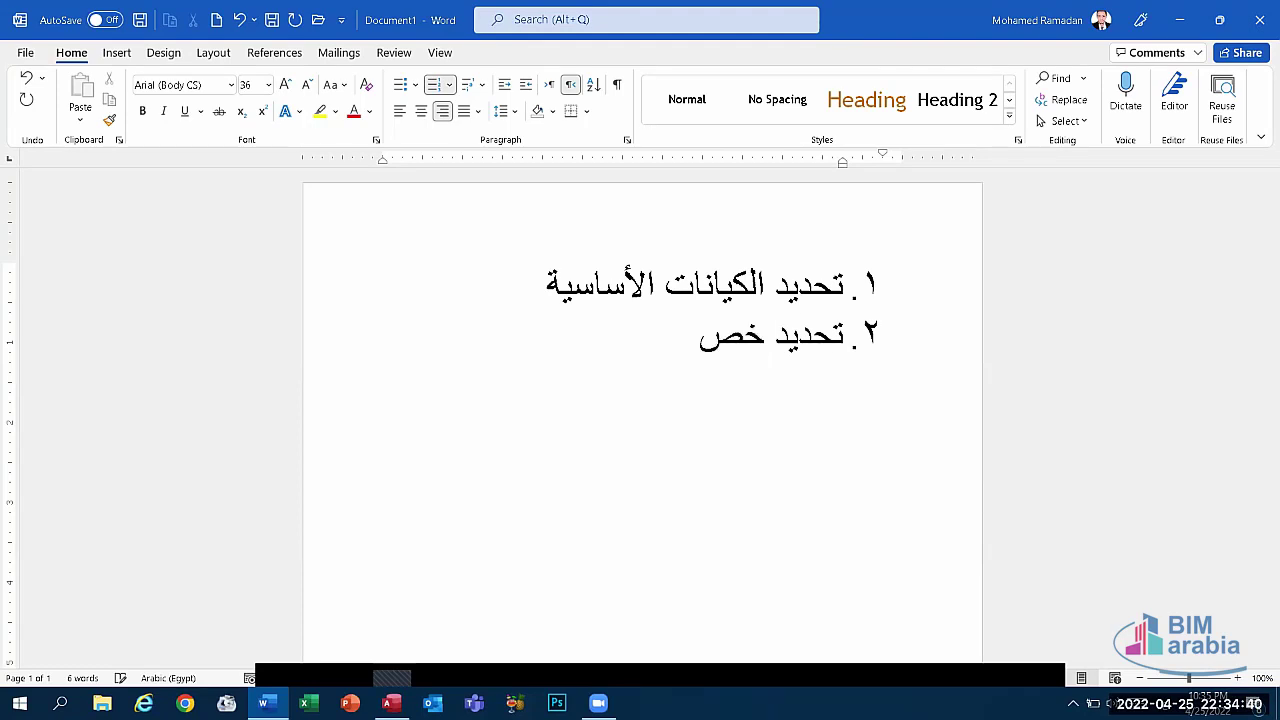
text(ائص كل ك)
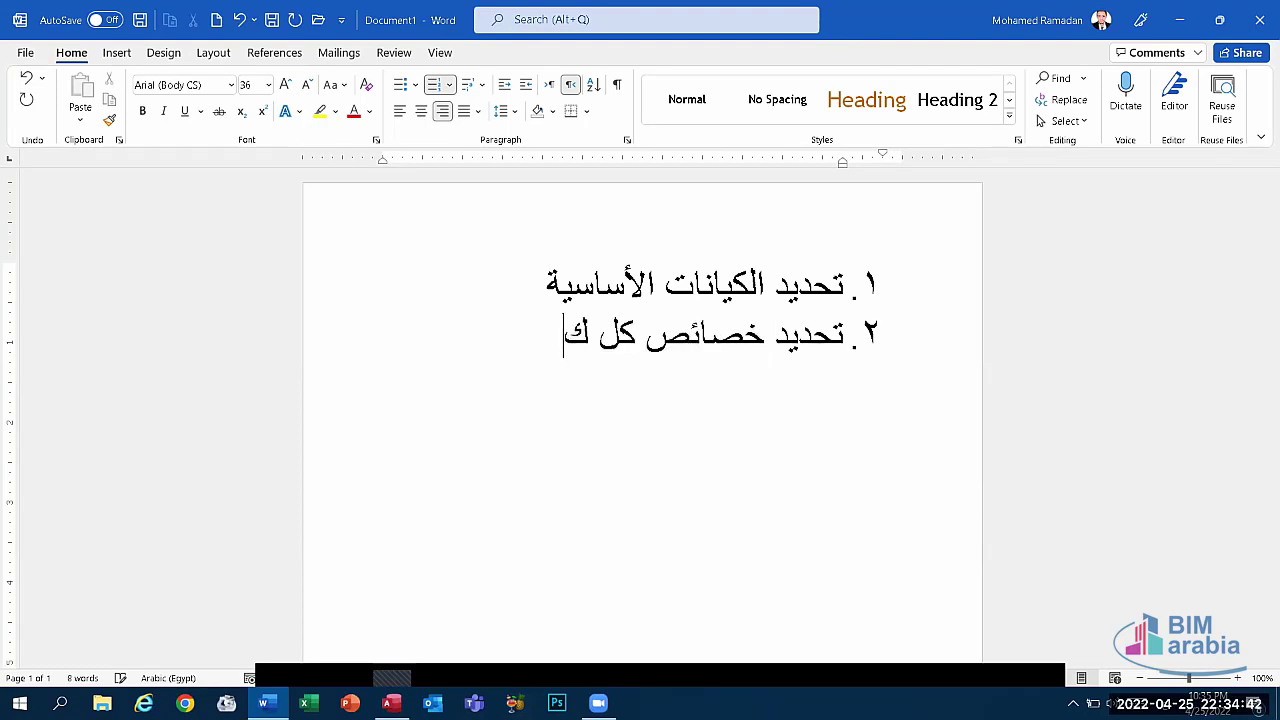
text(يان)
key(Return)
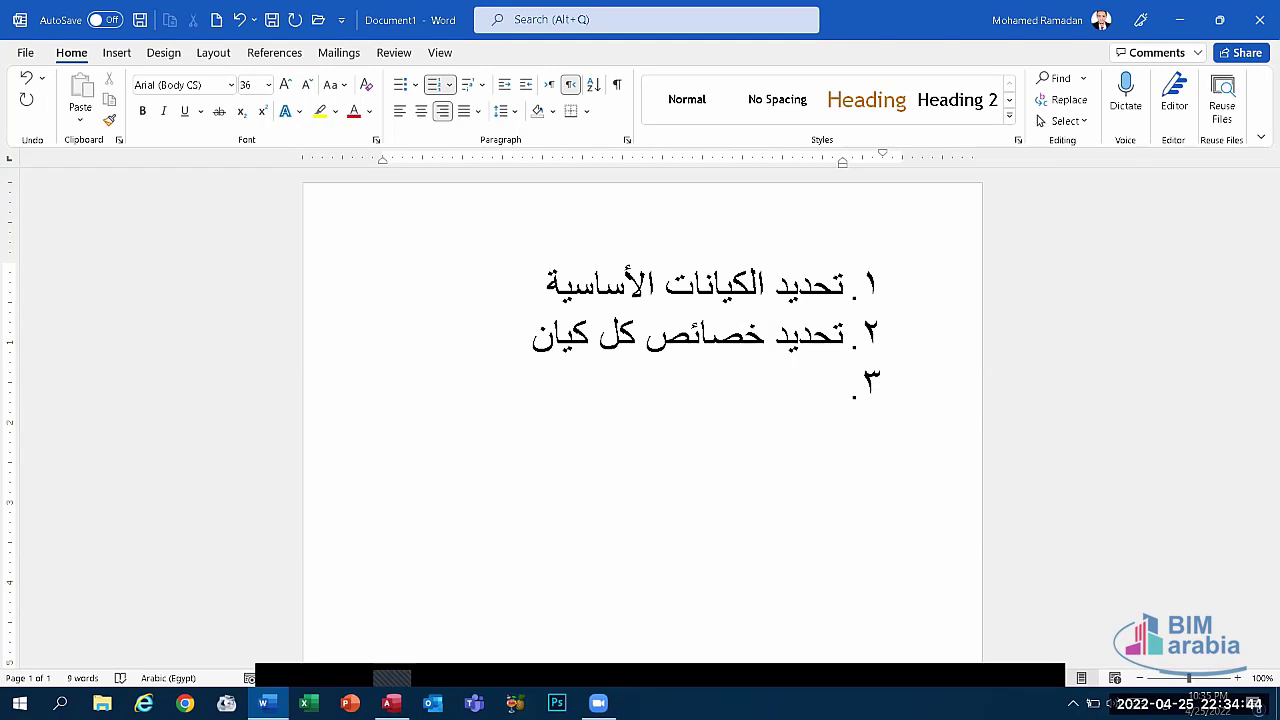
text(المفتا)
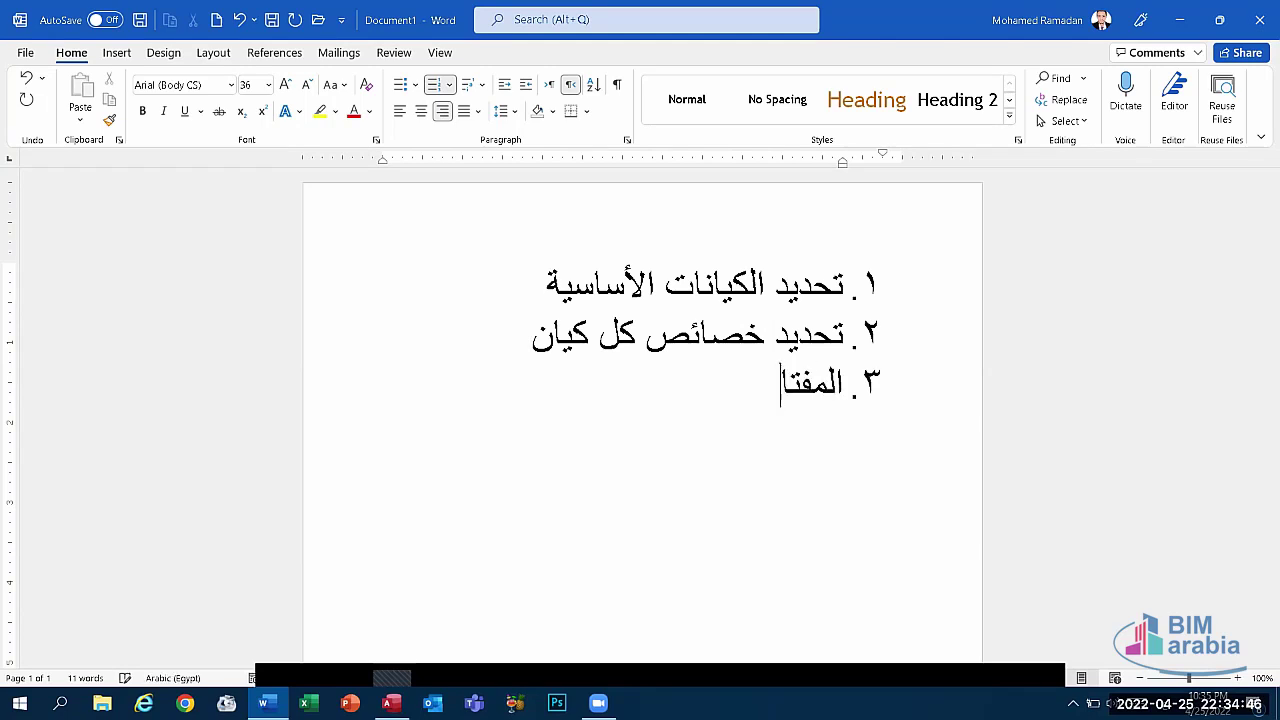
text(ح الا)
text(ساسي)
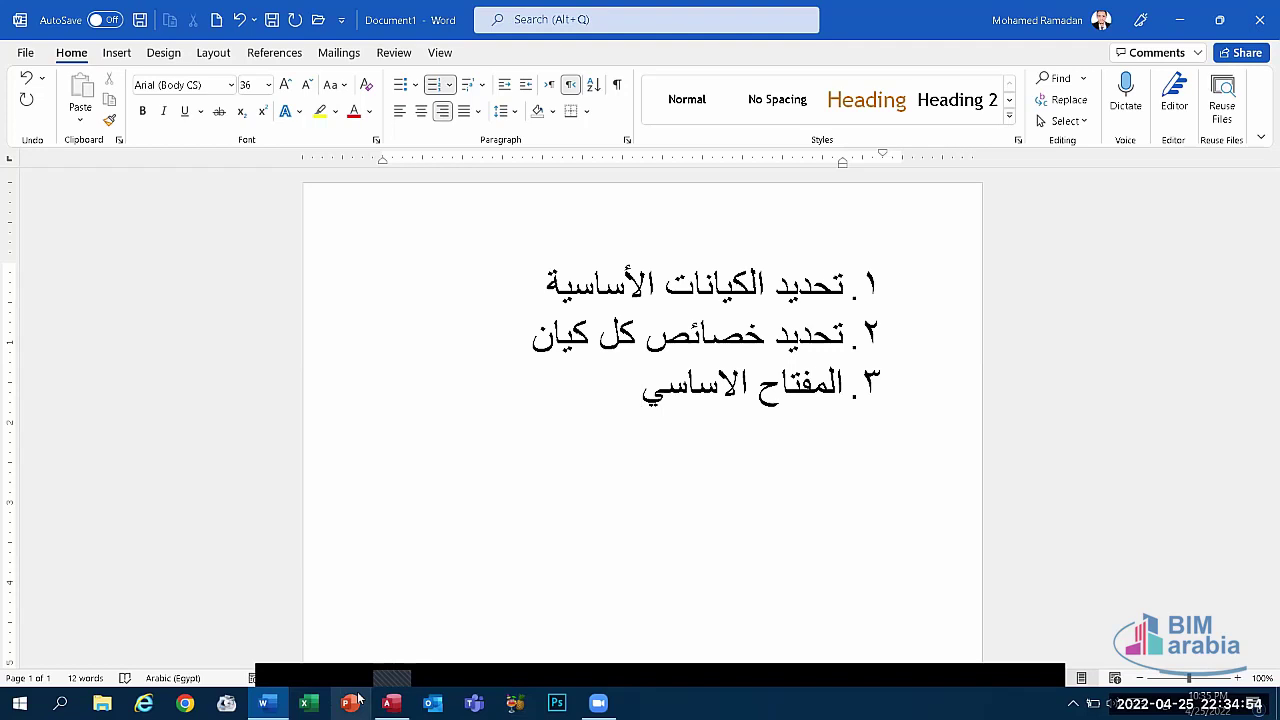
mouse_move(389, 684)
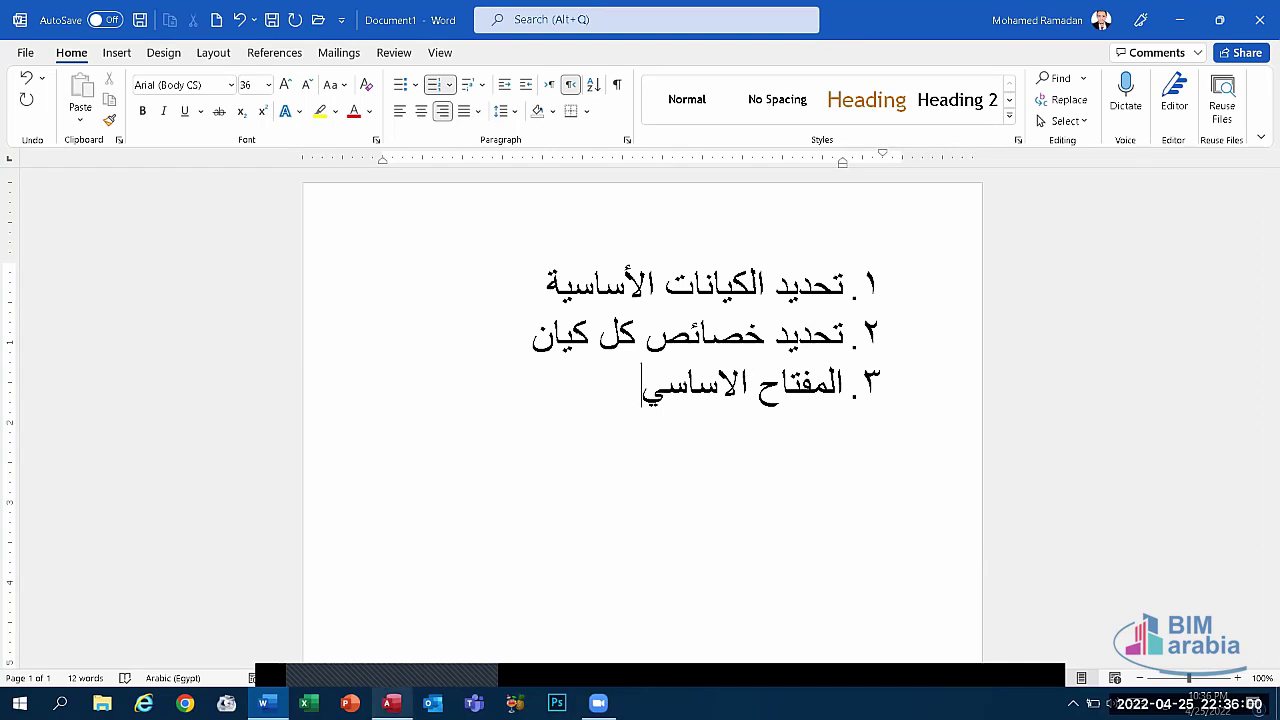
Step: Make ID the primary key of the Doctors table
click(391, 703)
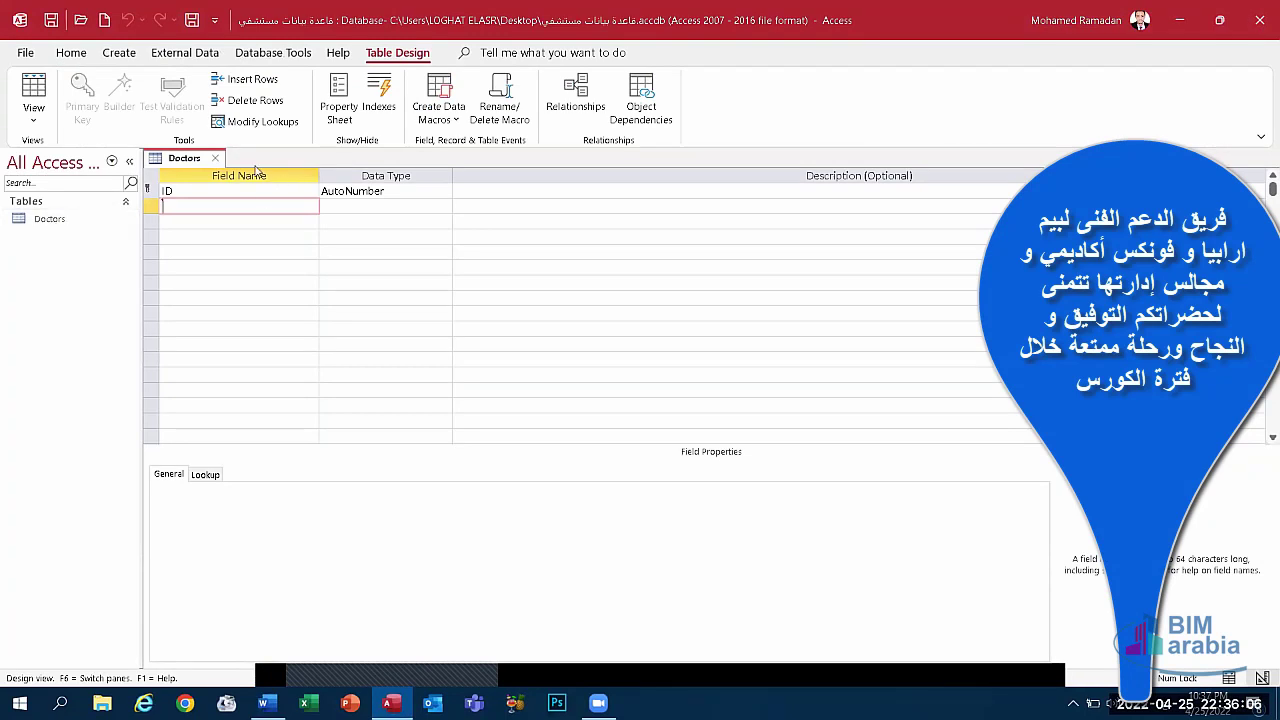
click(209, 190)
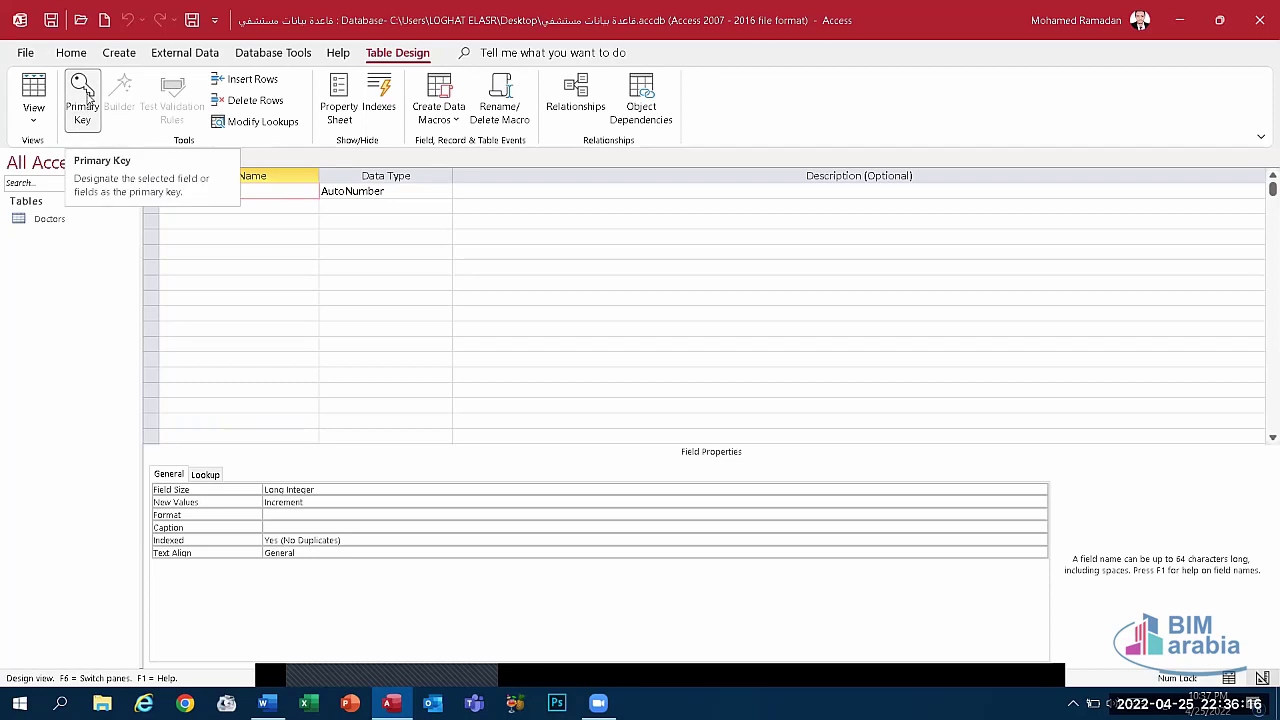
click(92, 104)
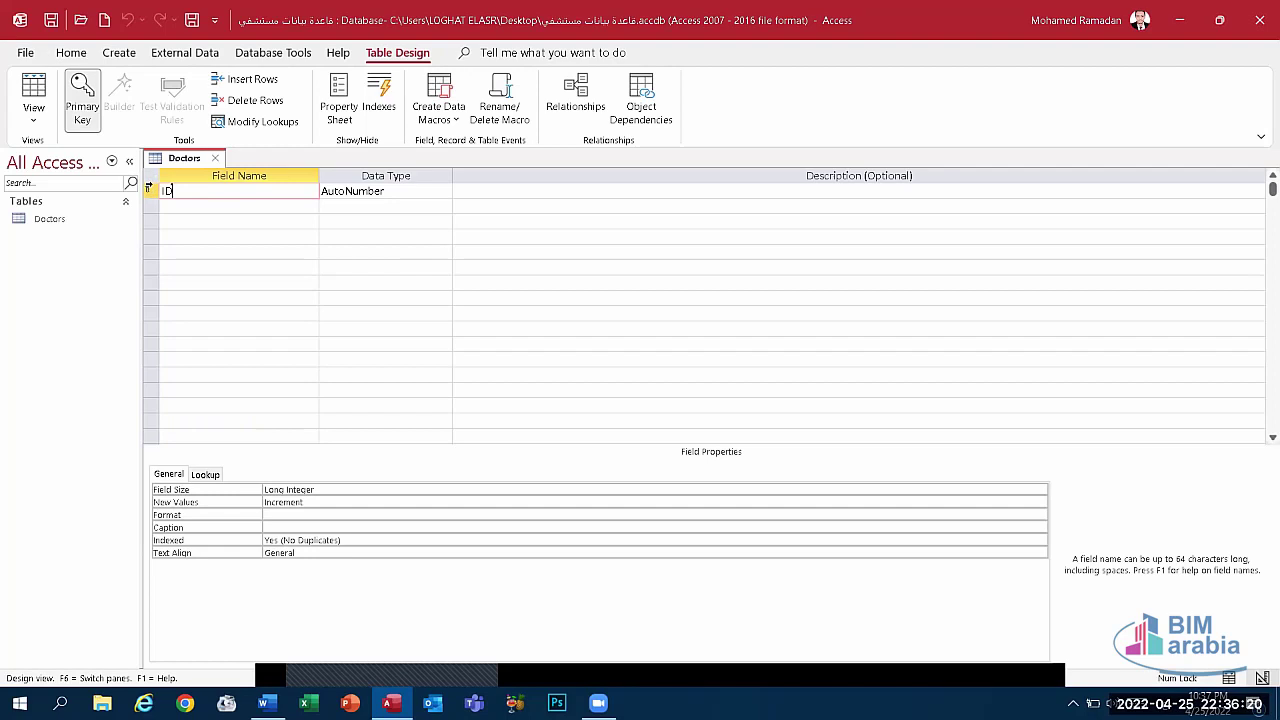
Step: Try changing ID's data type to Number, then return it to AutoNumber
click(410, 196)
click(445, 192)
click(445, 192)
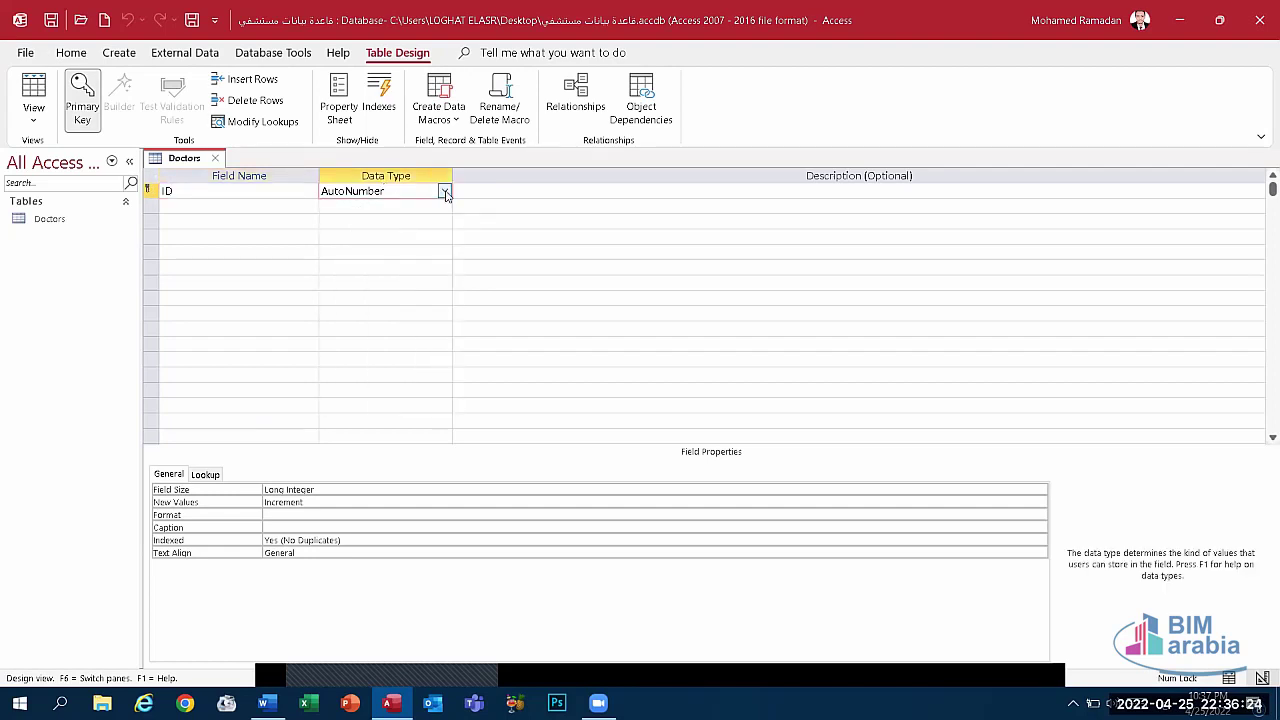
click(445, 192)
click(401, 191)
click(445, 191)
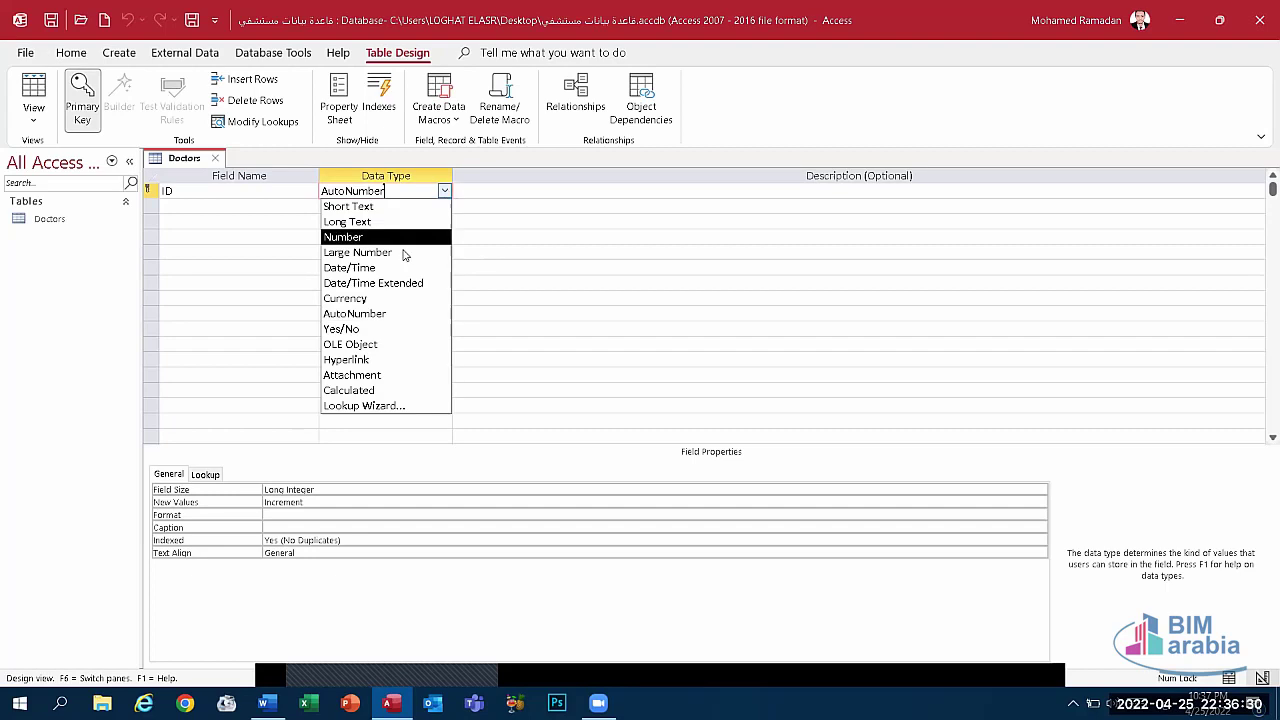
click(370, 238)
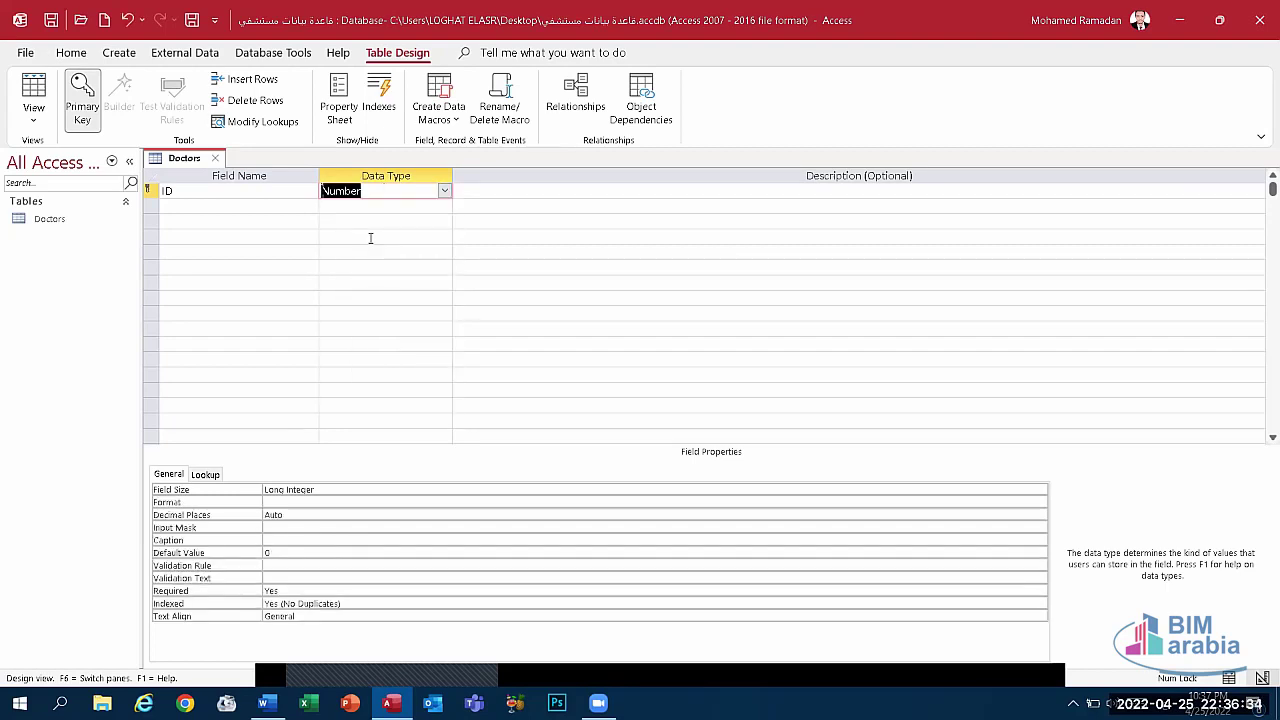
click(445, 194)
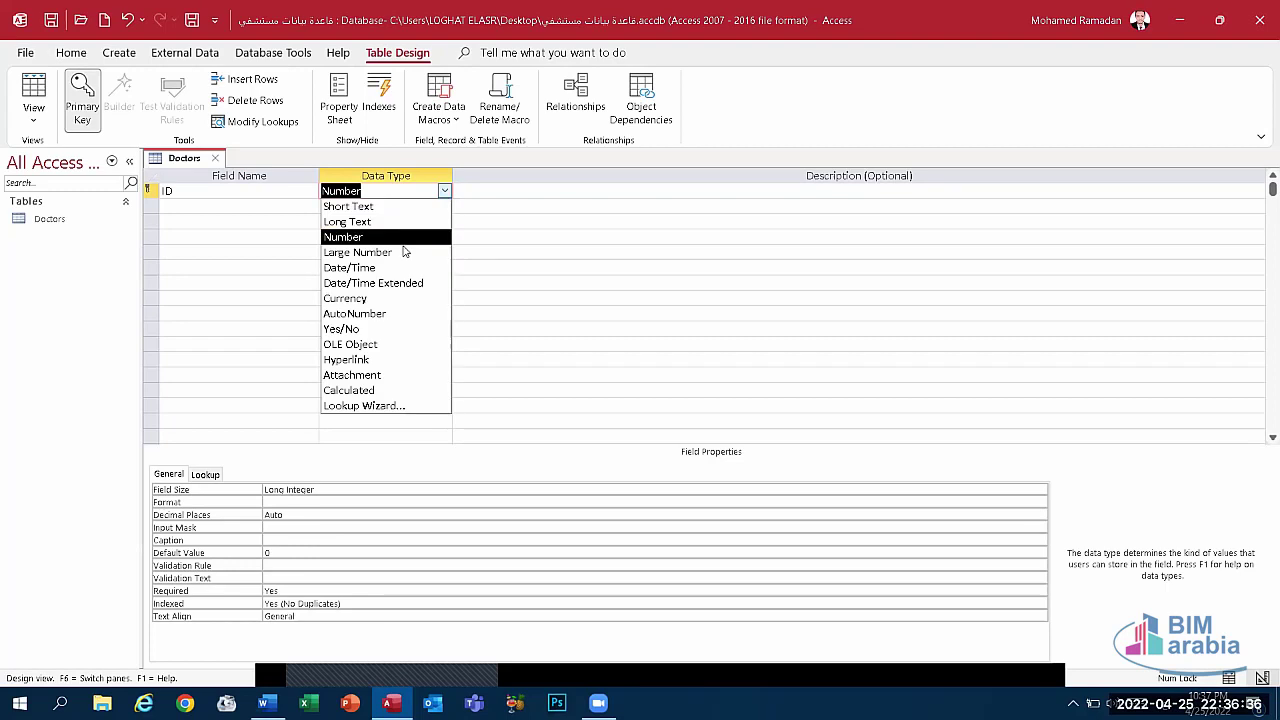
key(Return)
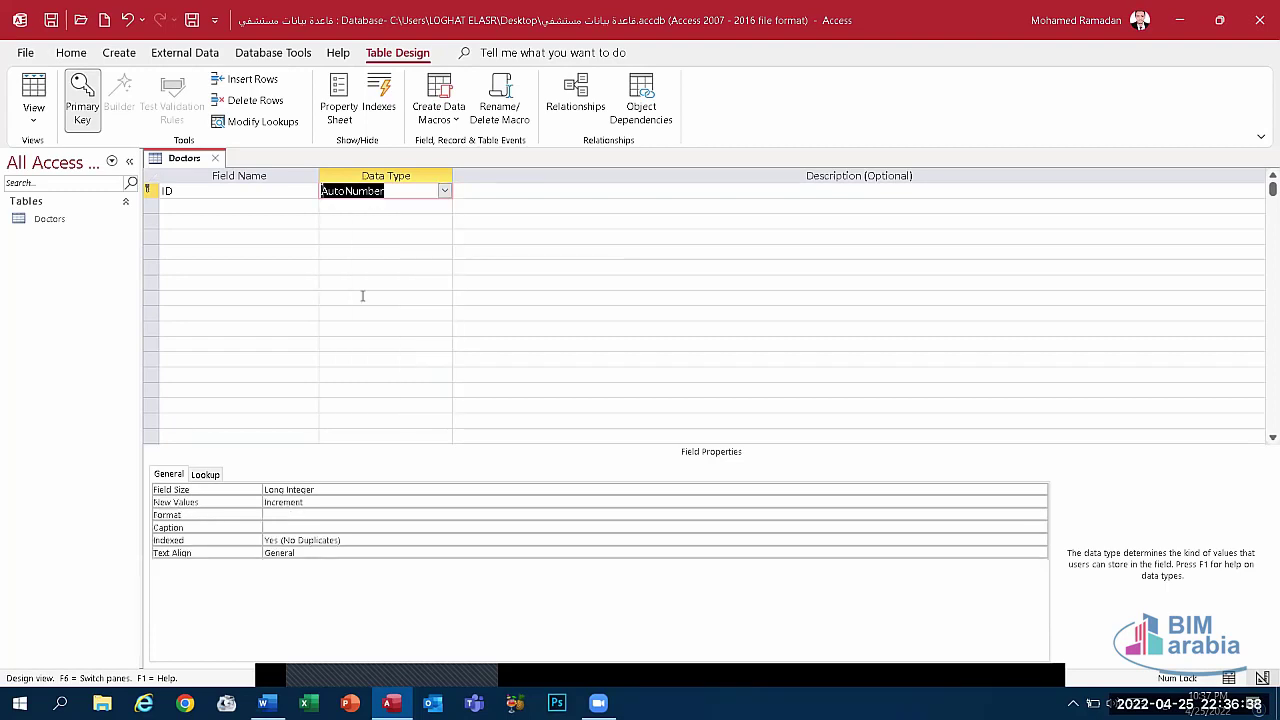
click(182, 192)
click(389, 192)
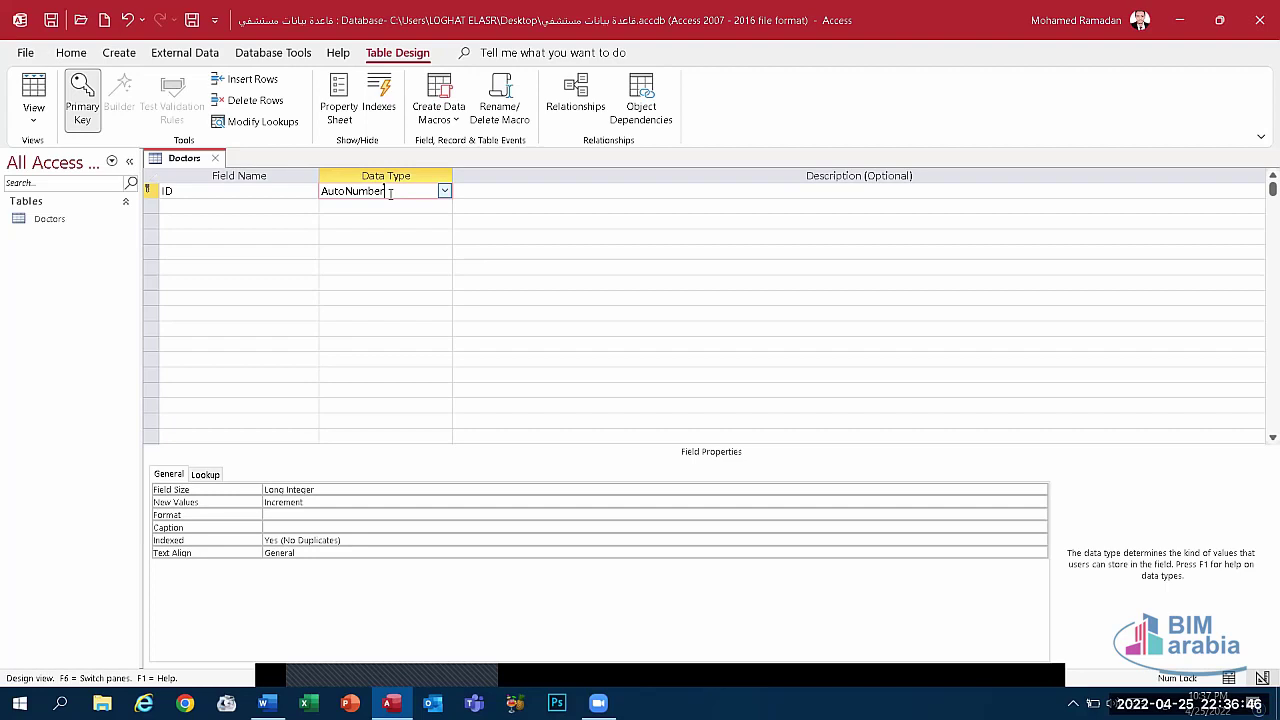
Step: Add a Short Text field named الأسم in the second row
click(280, 204)
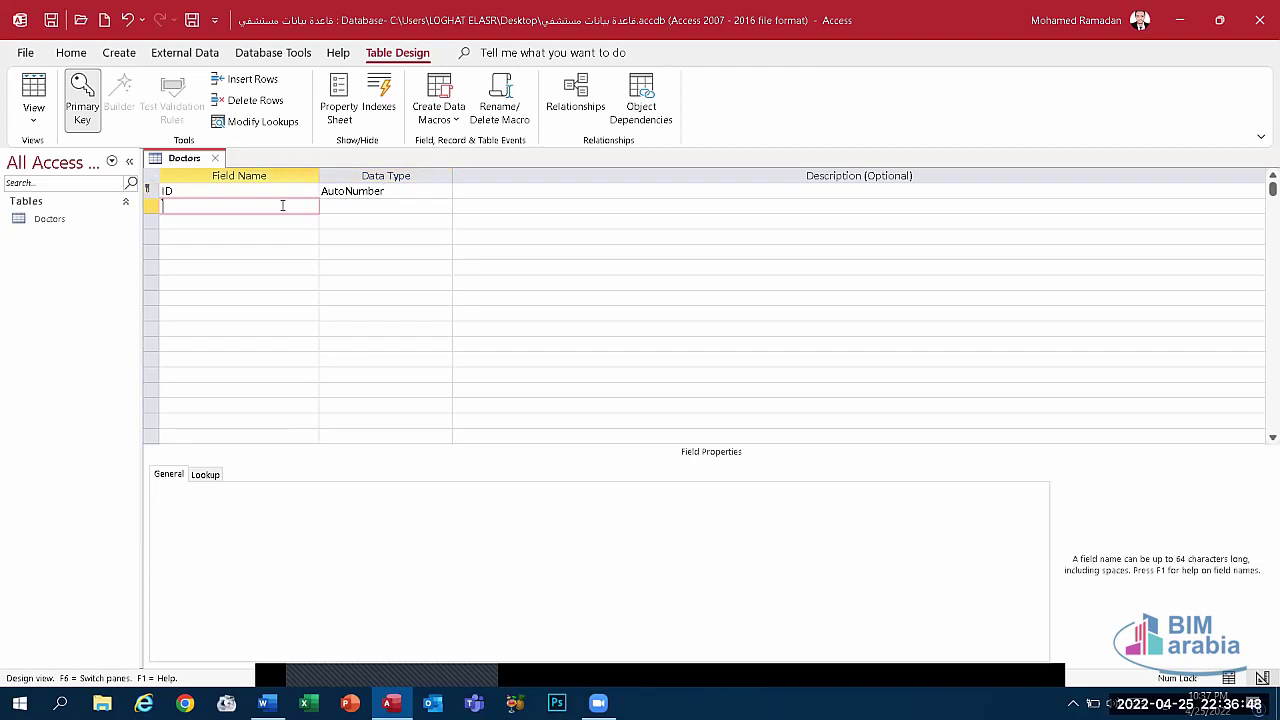
text(ل)
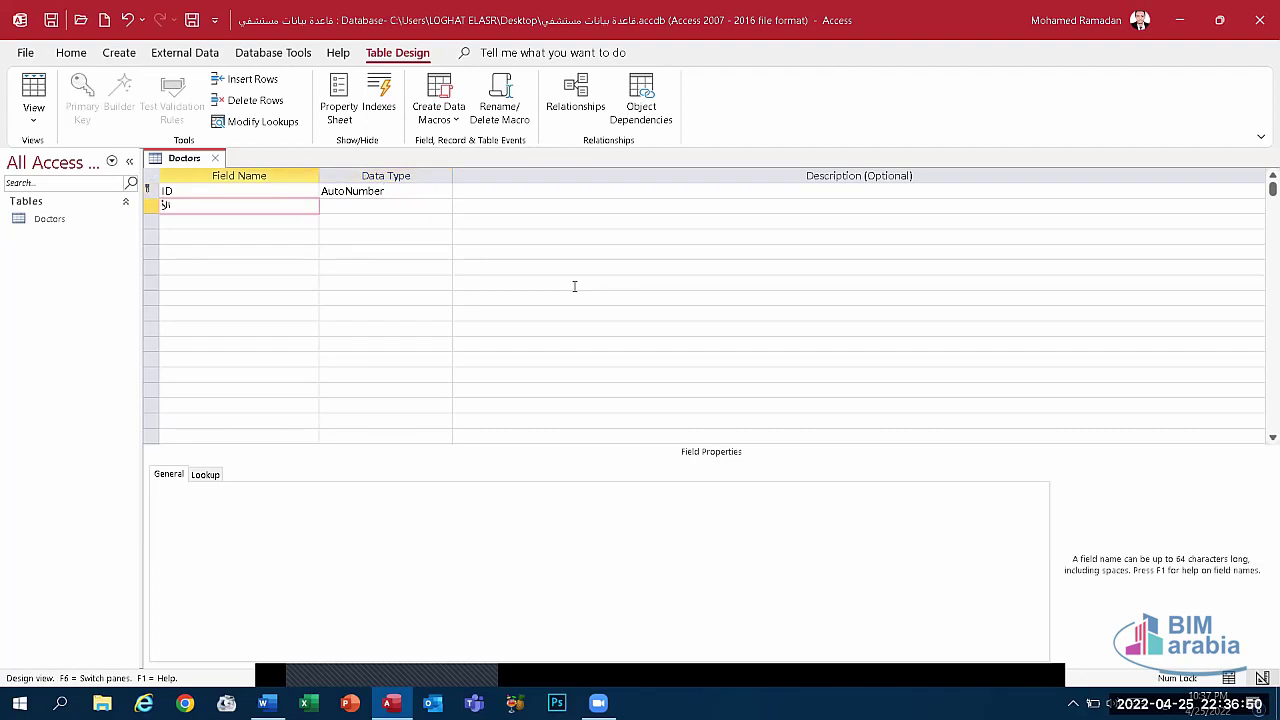
text(اسم)
key(Tab)
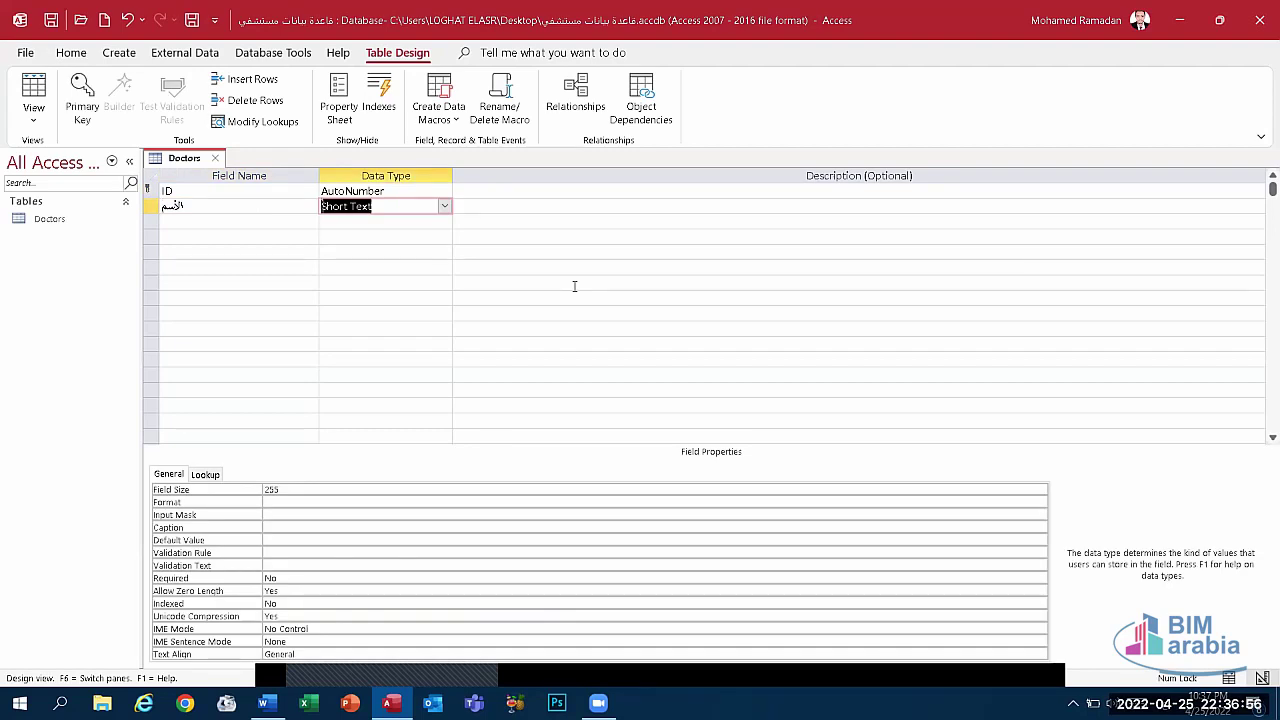
click(444, 206)
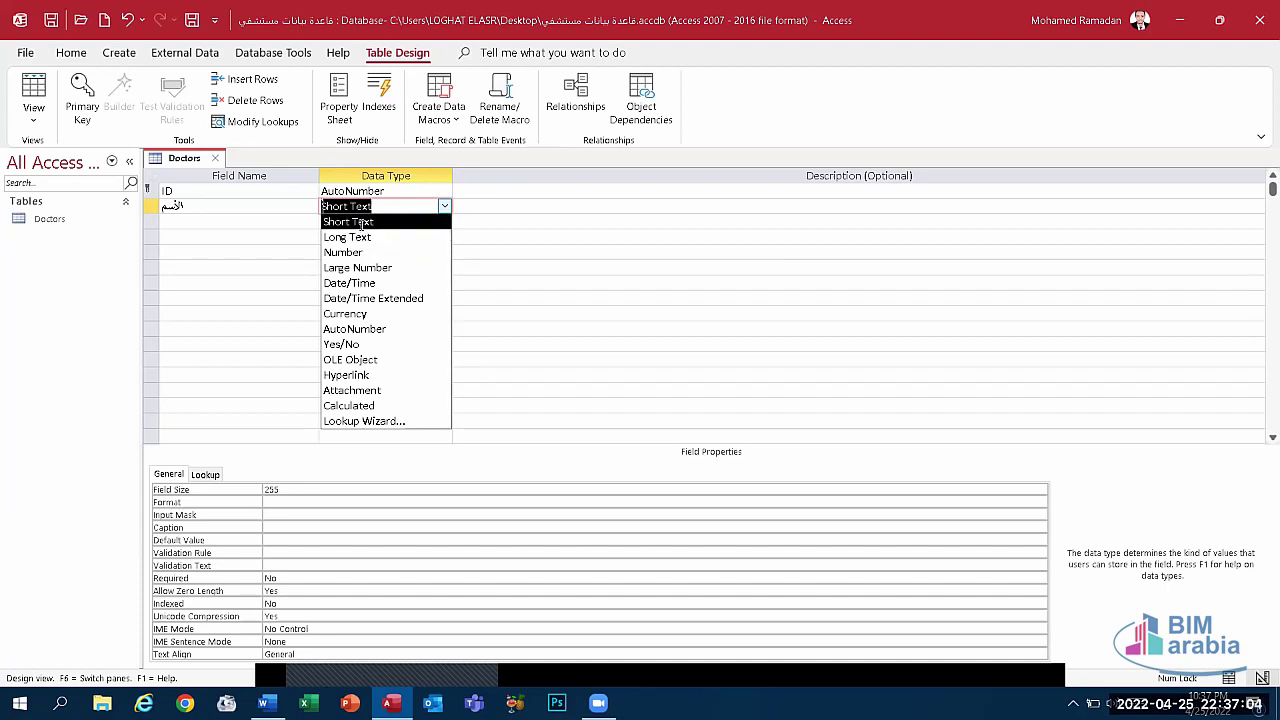
click(360, 222)
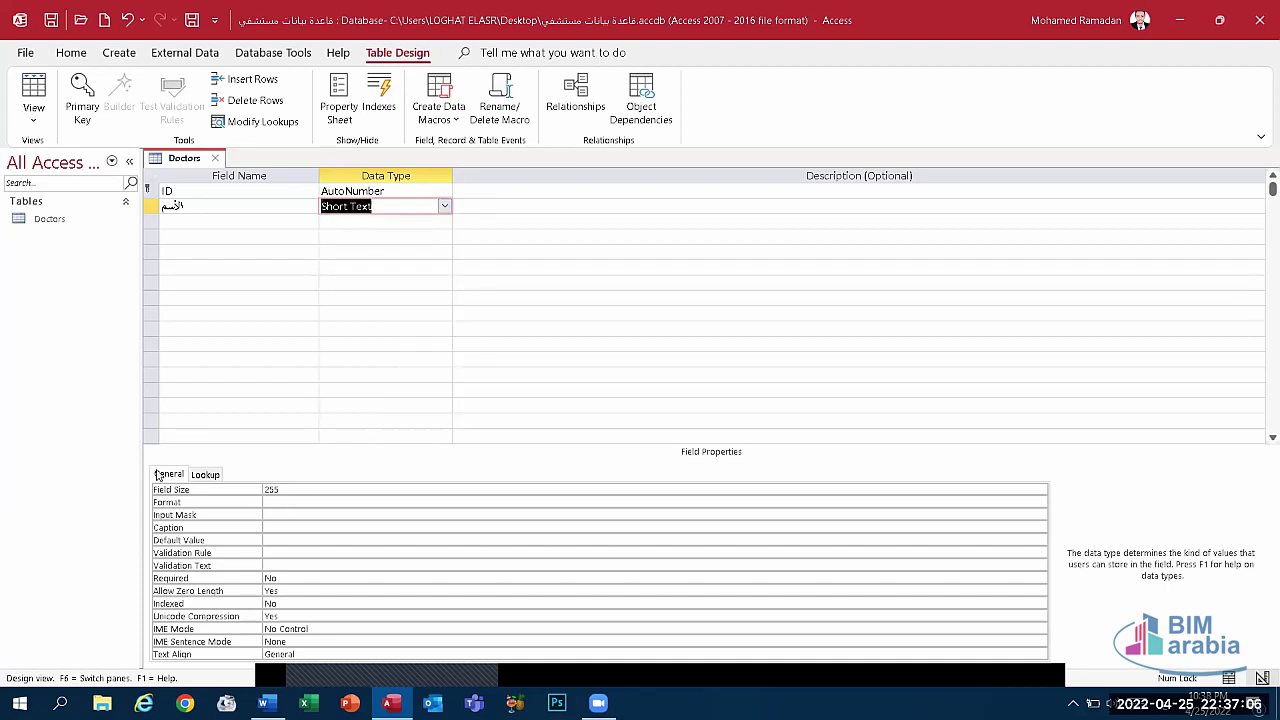
Step: Set the name field's Field Size to 50, then try 260
click(284, 492)
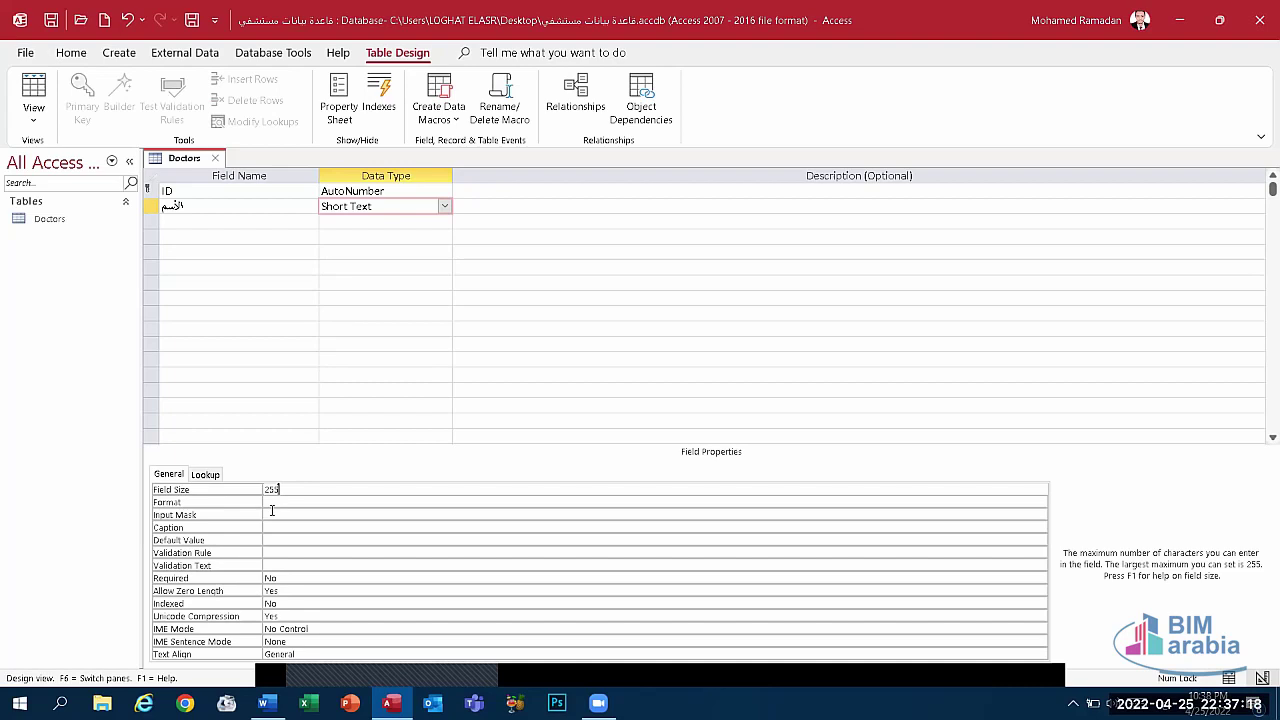
click(216, 489)
text(50)
click(370, 498)
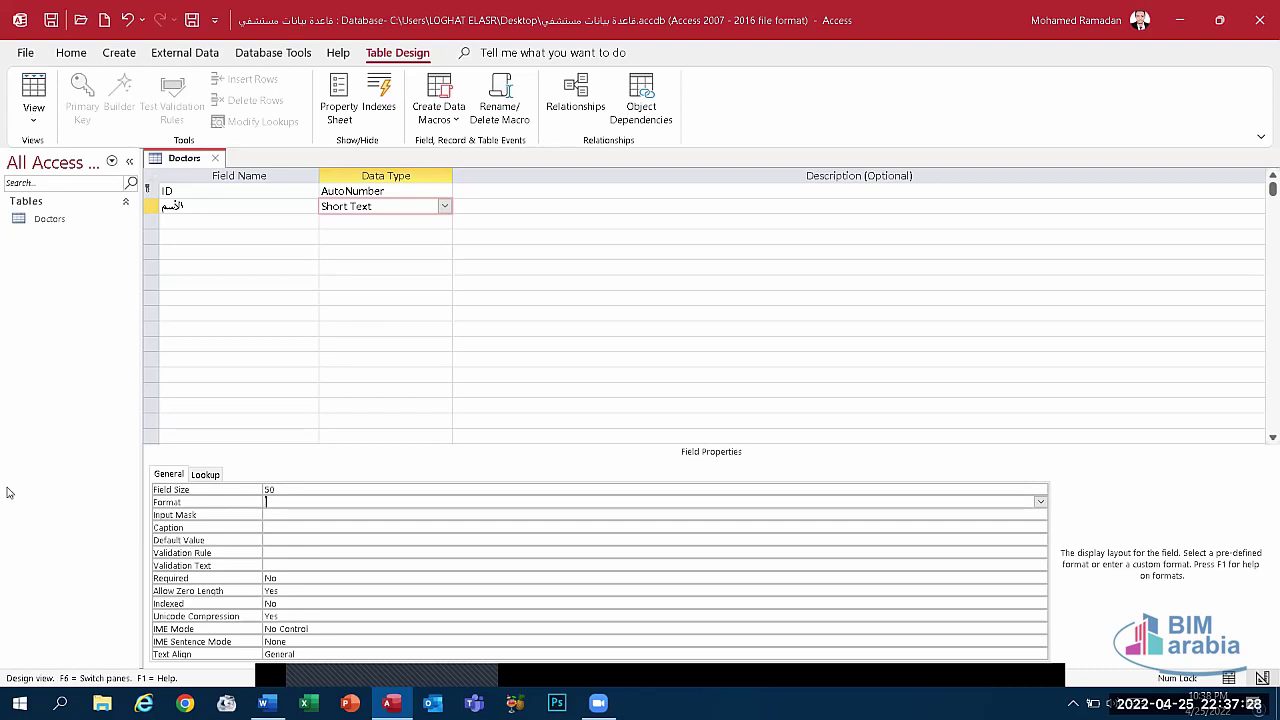
click(237, 490)
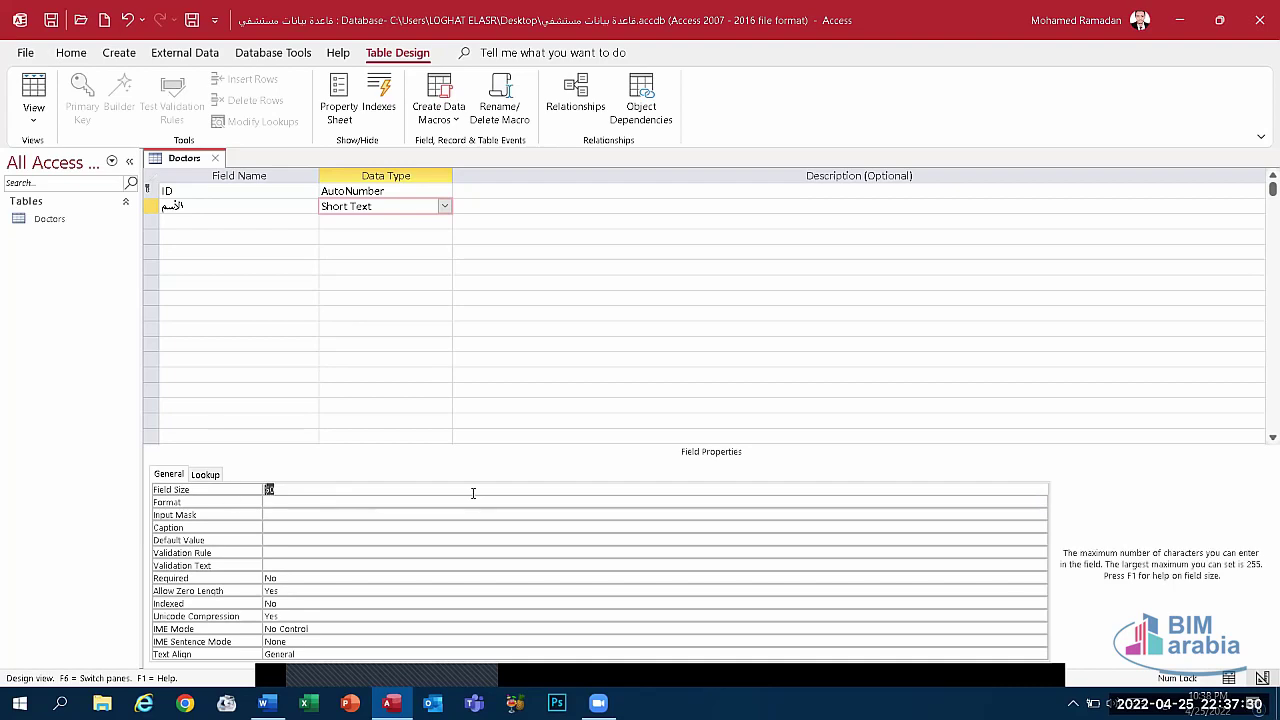
text(2)
text(60)
click(334, 508)
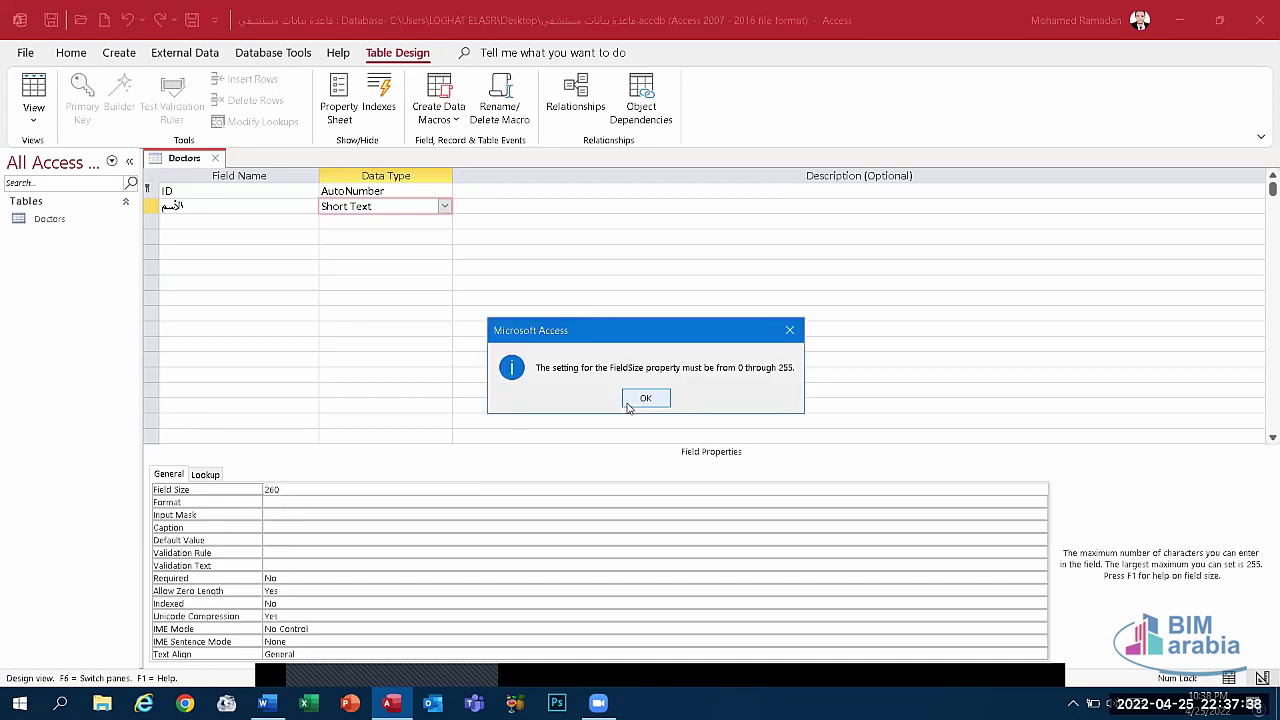
Step: Dismiss the range warning and set the Field Size to 255
click(645, 399)
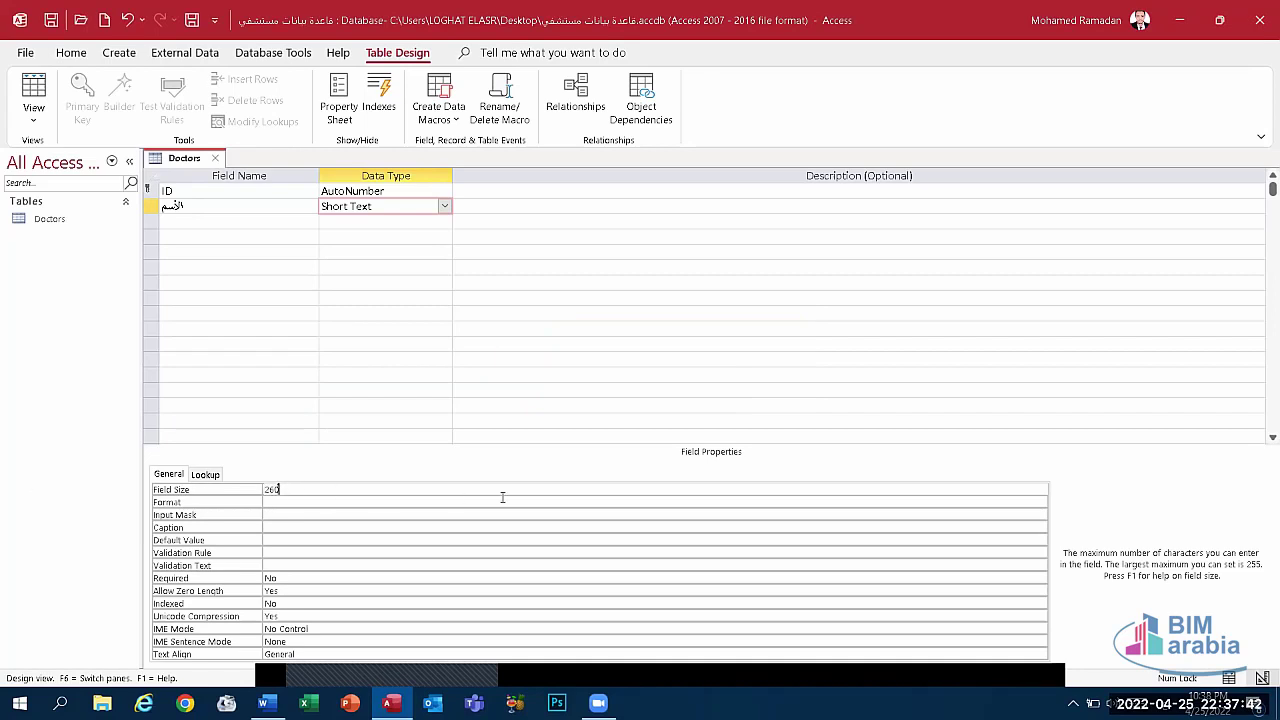
text(255)
key(Return)
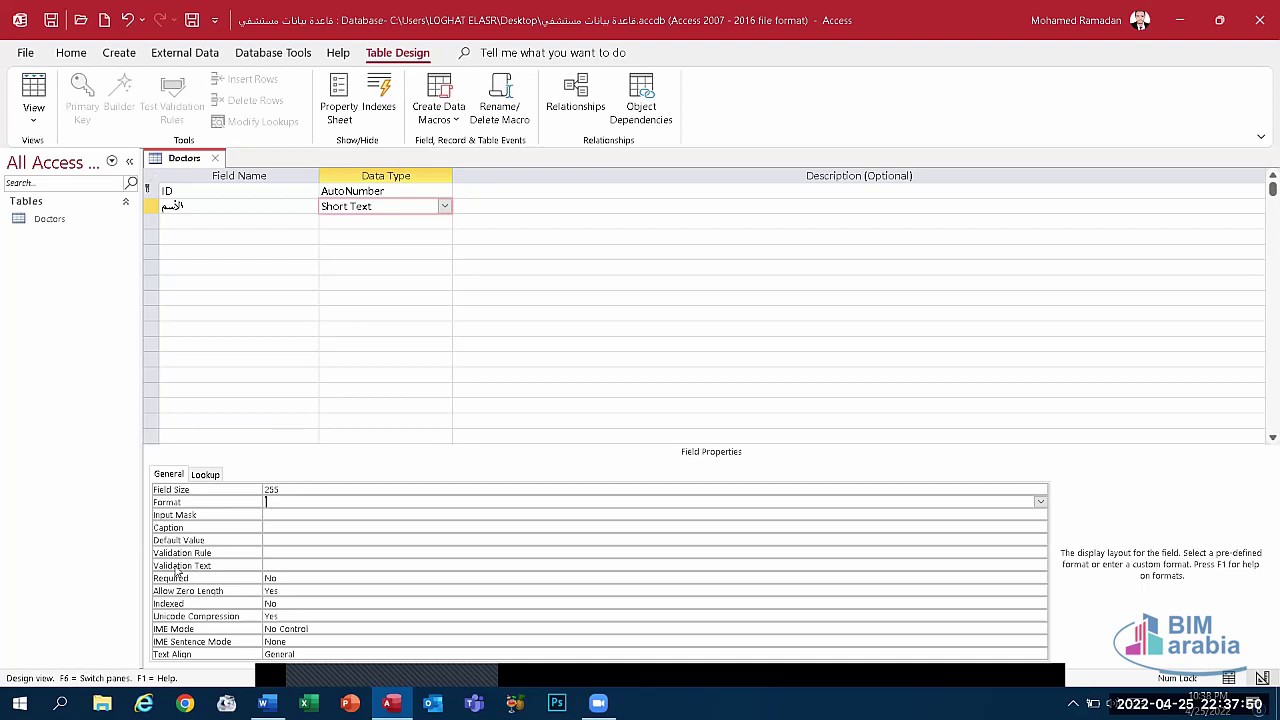
Step: Set the name field's Required property to Yes
click(296, 581)
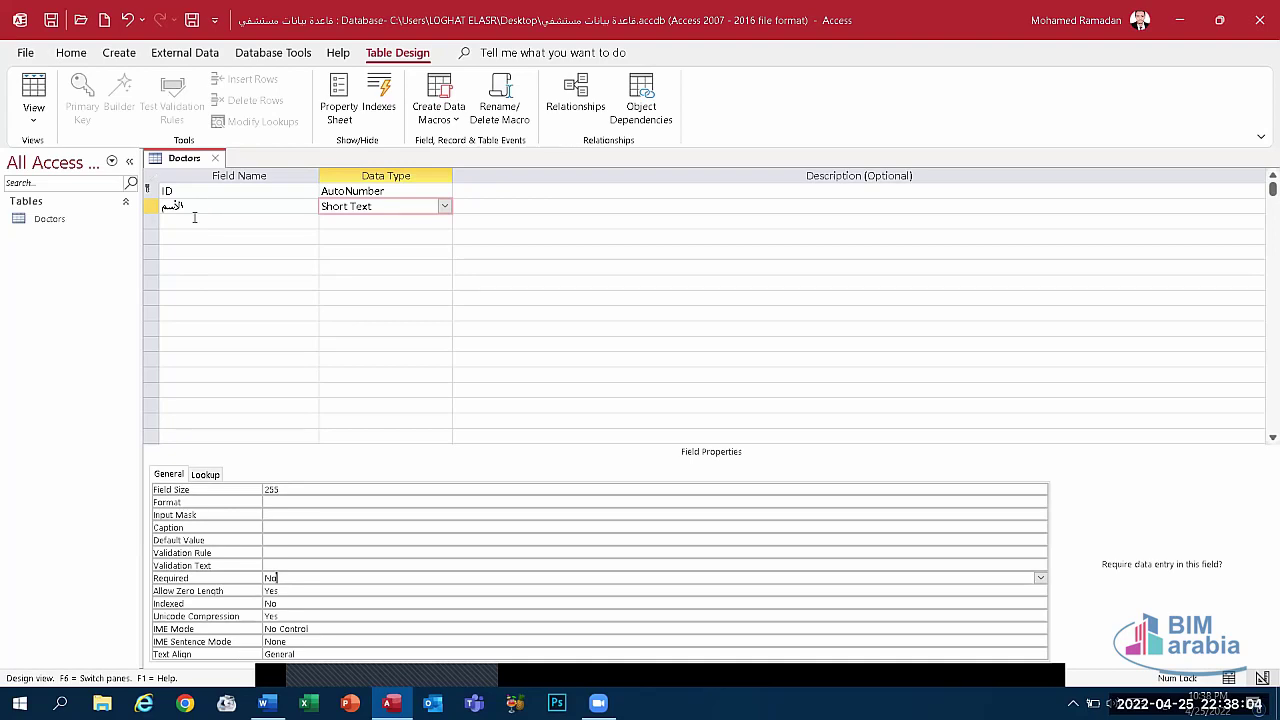
click(1040, 578)
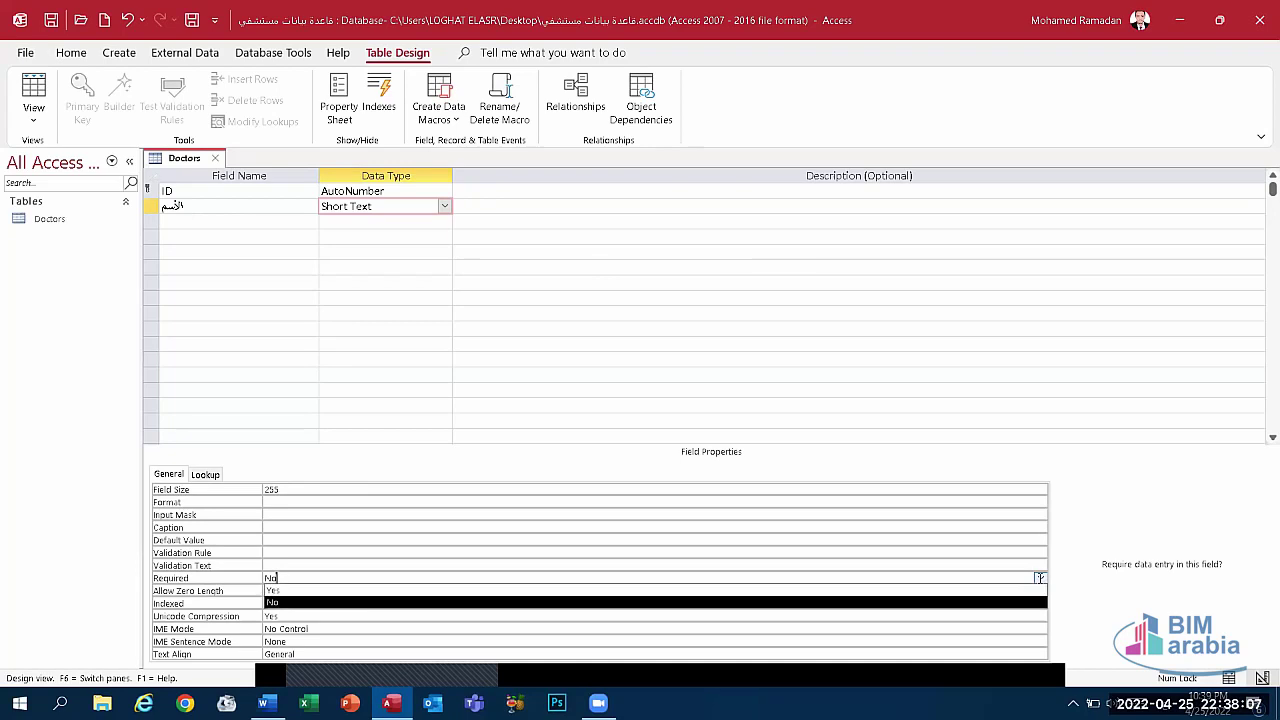
click(362, 590)
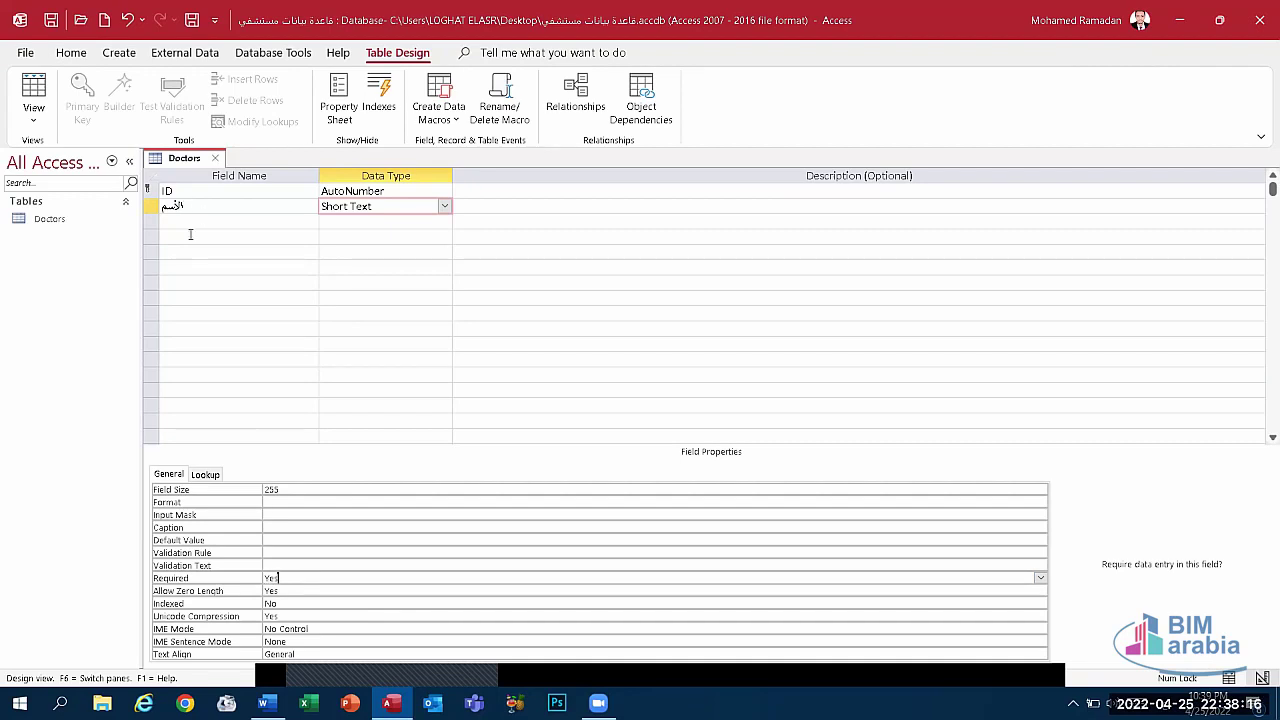
key(Return)
key(Return)
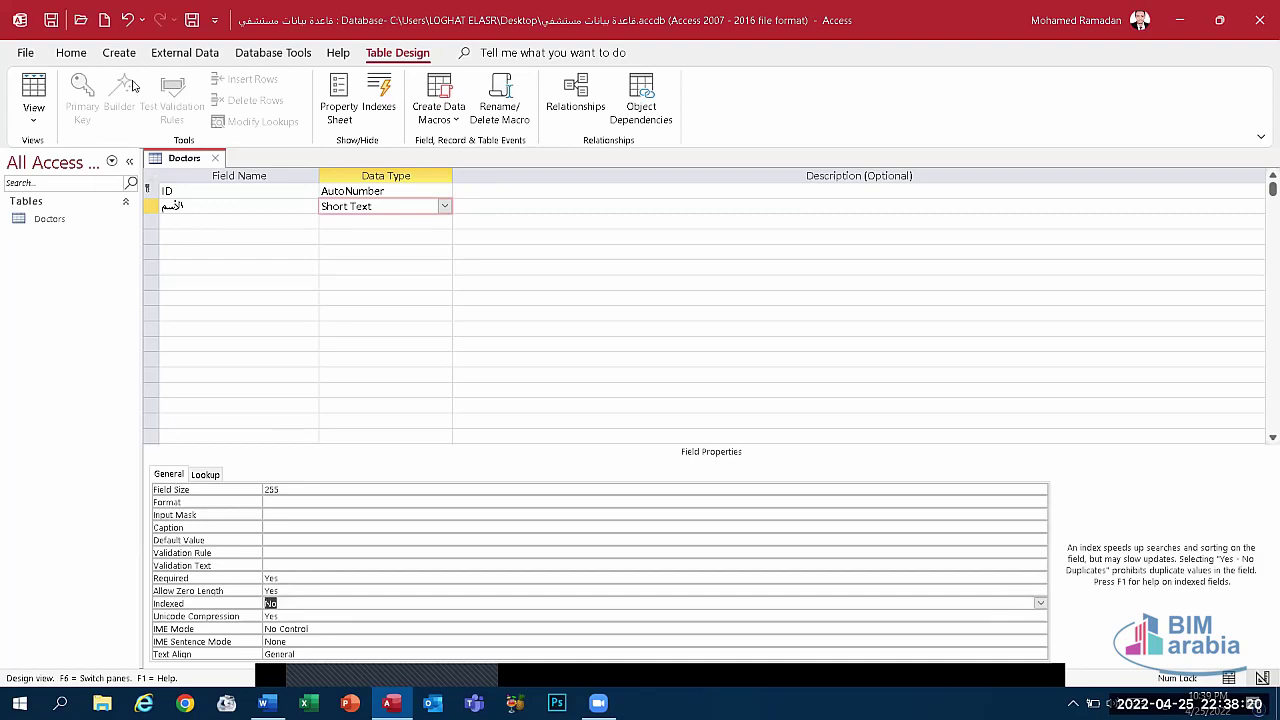
Step: Add an العنوان field with the Long Text data type
click(193, 219)
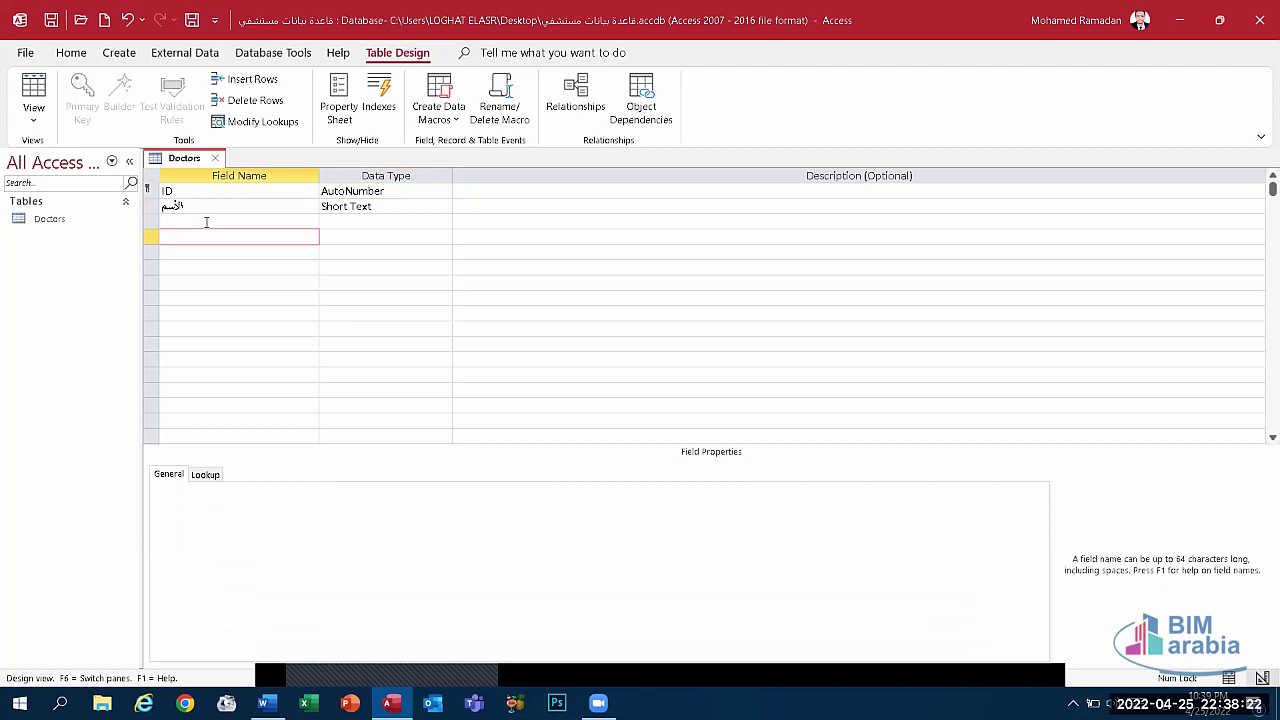
click(240, 227)
text(العنوان)
click(363, 225)
click(444, 222)
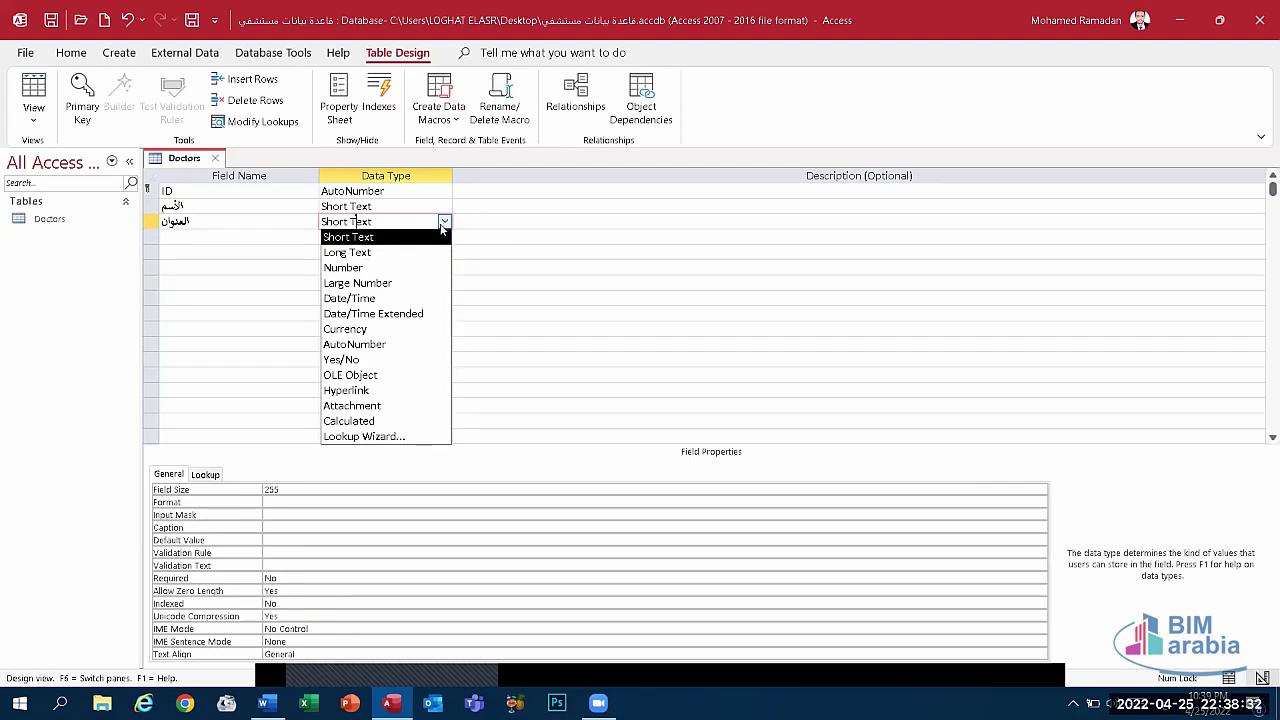
click(365, 253)
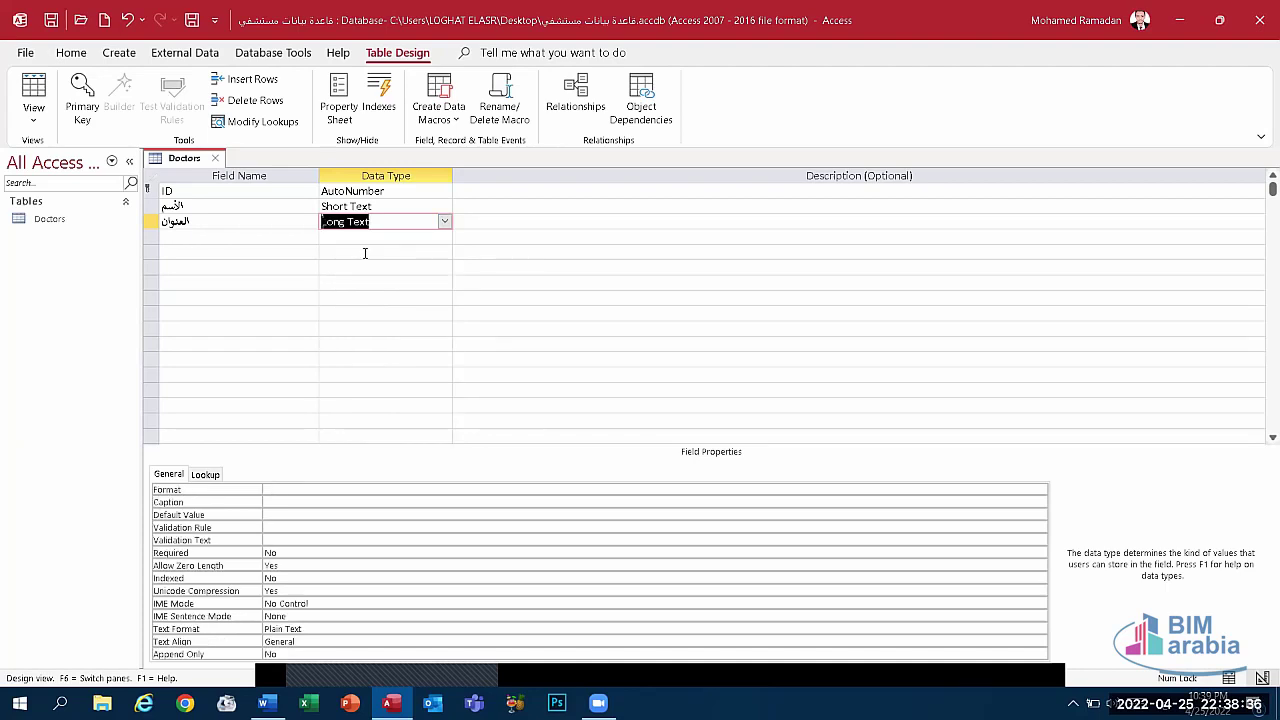
key(Tab)
key(Tab)
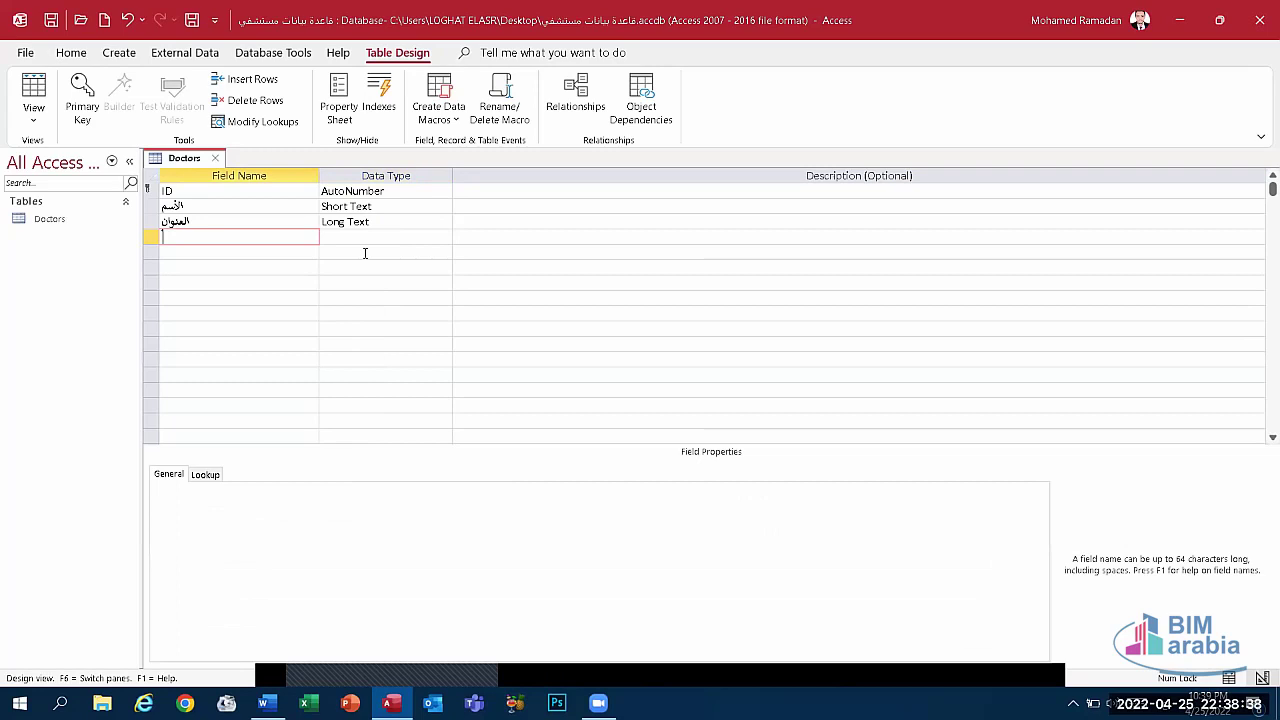
Step: Add a رقم التليفون field with the Number data type
text(رقم)
text( التليف)
text(ون)
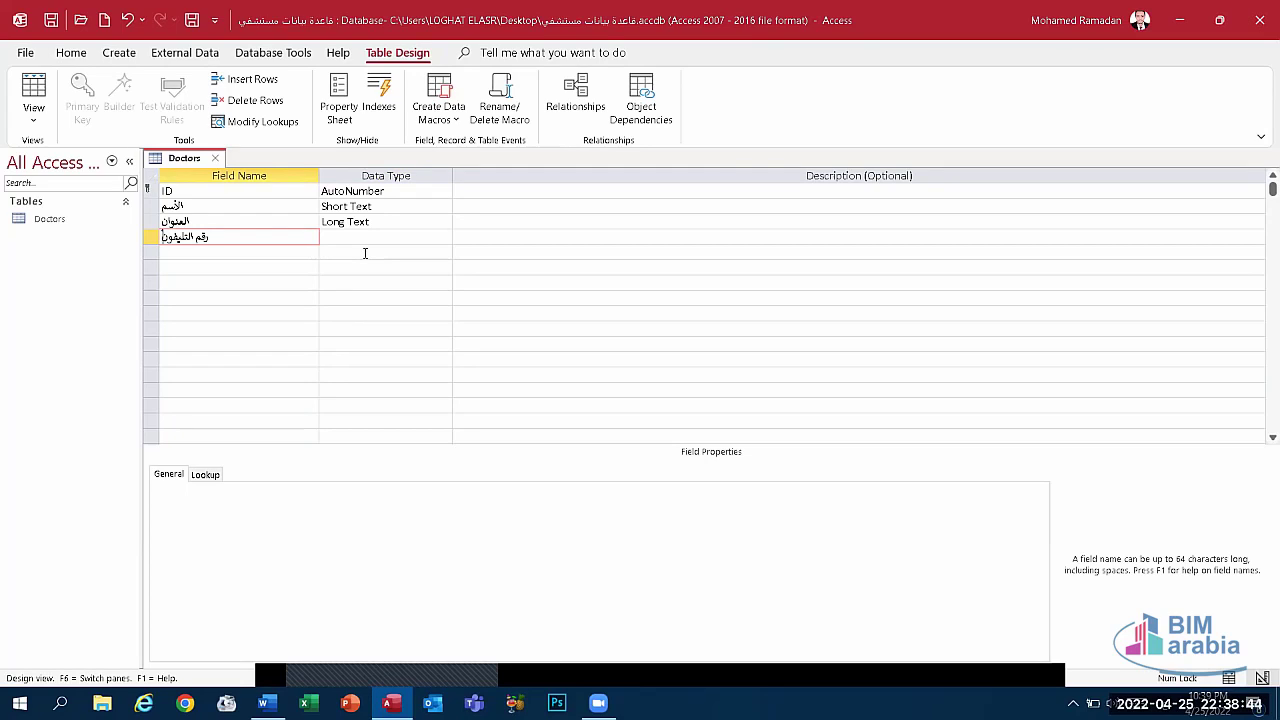
click(377, 237)
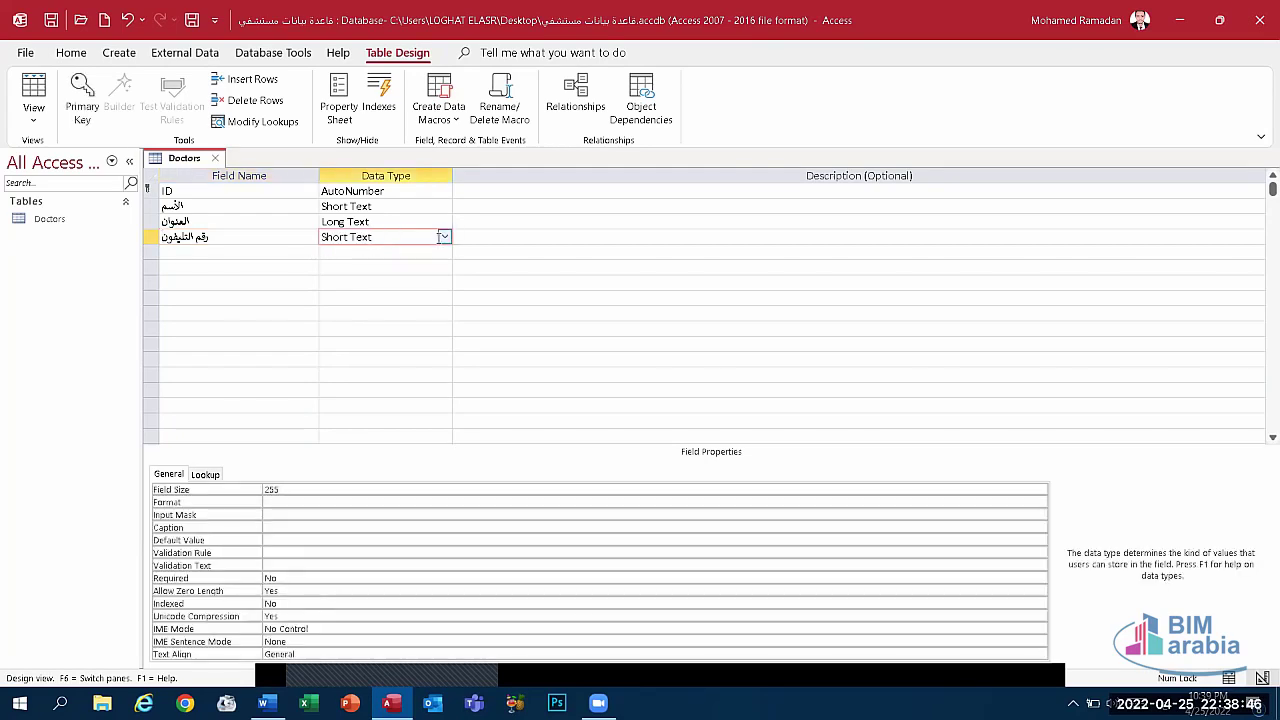
click(446, 238)
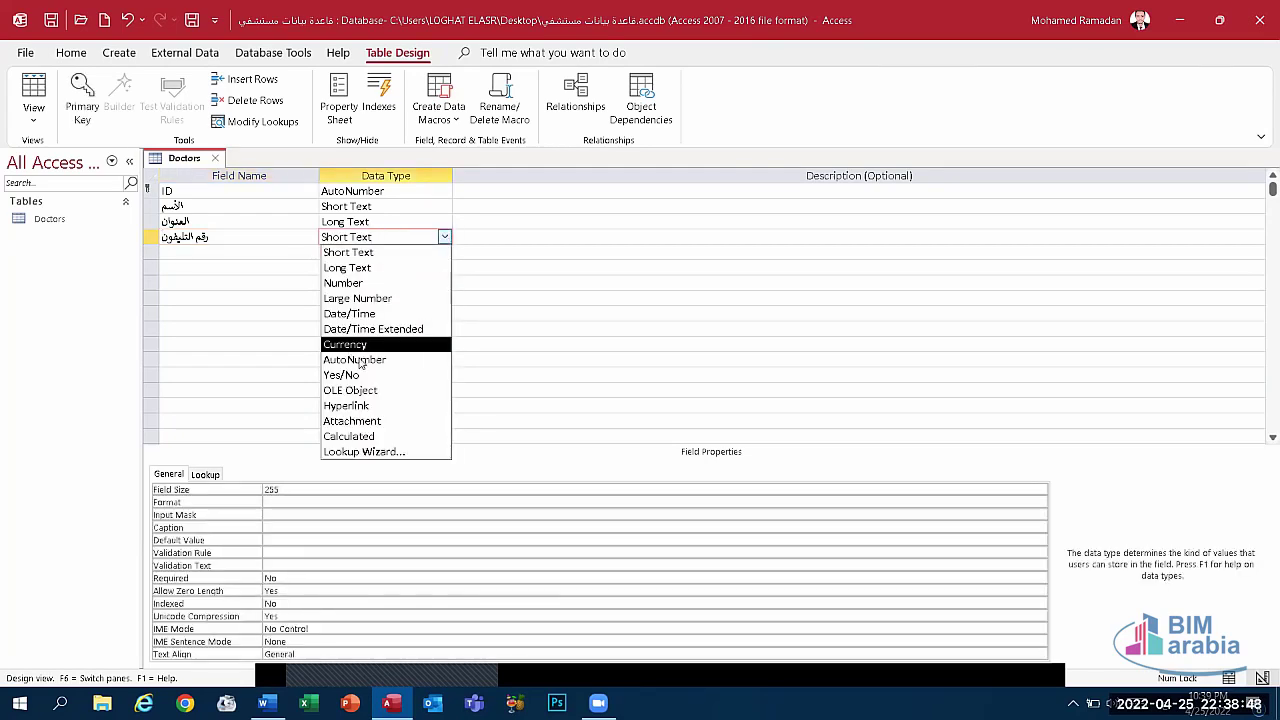
click(350, 284)
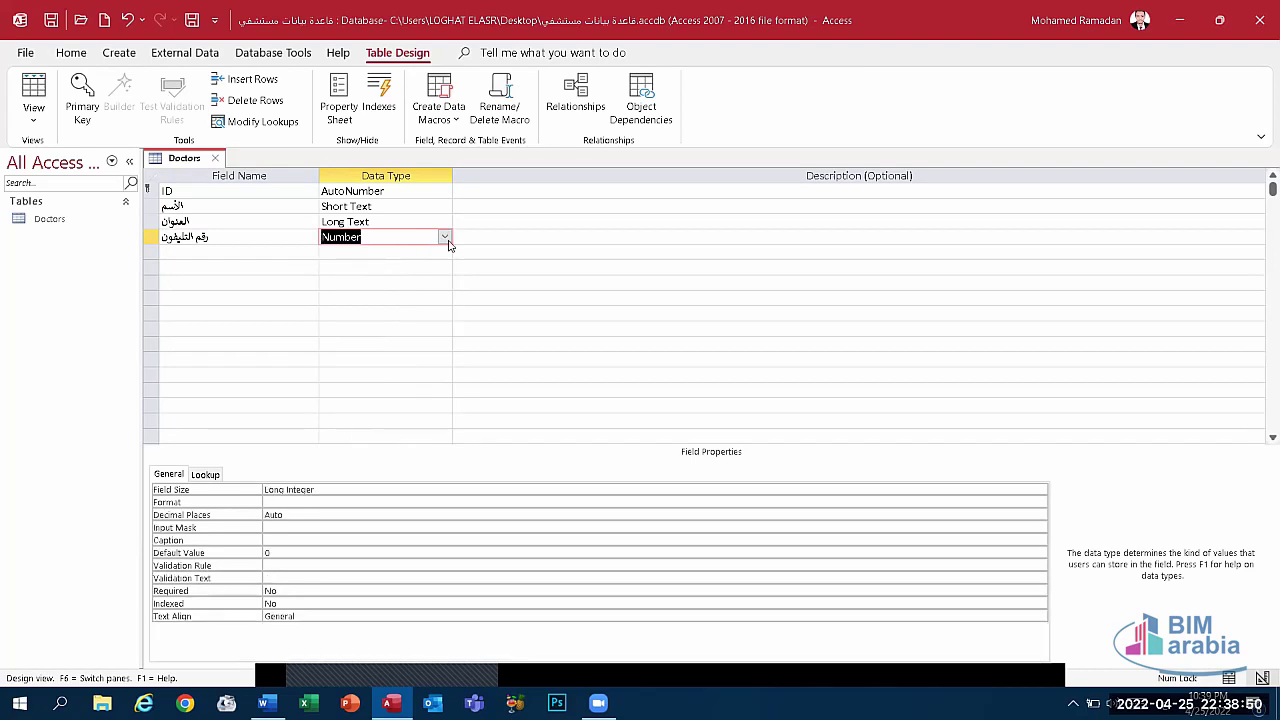
click(444, 237)
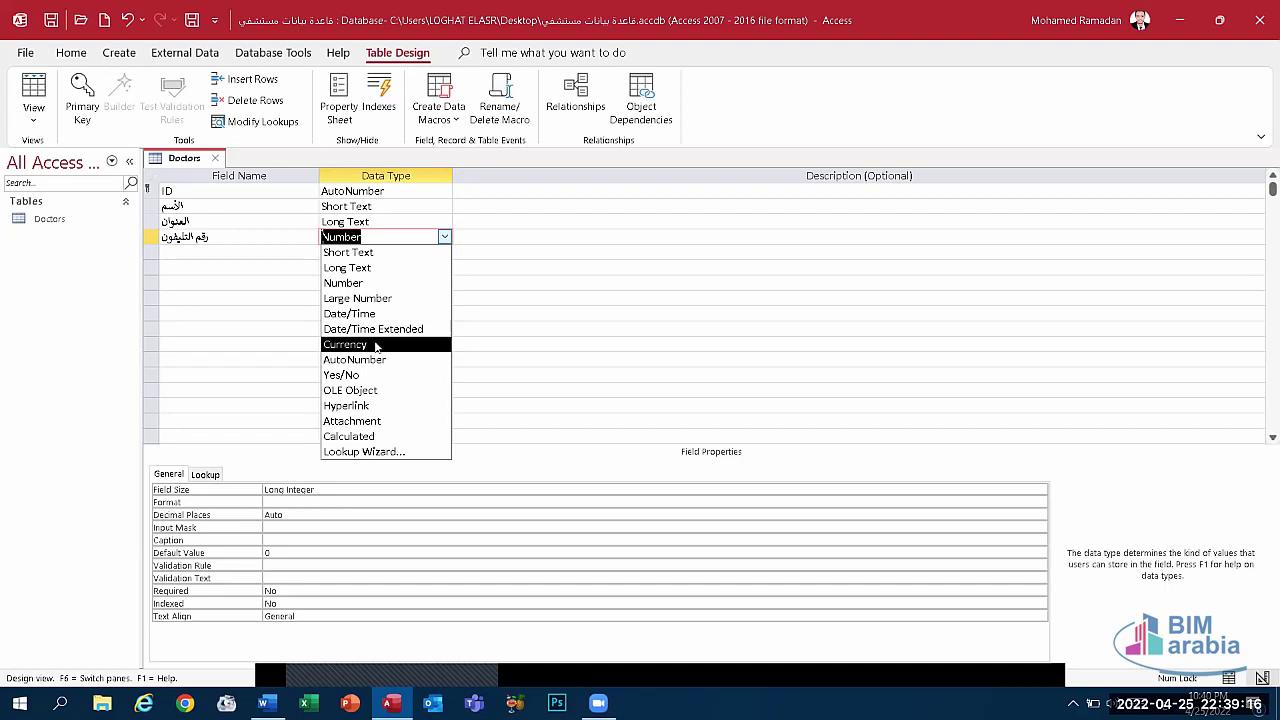
click(354, 285)
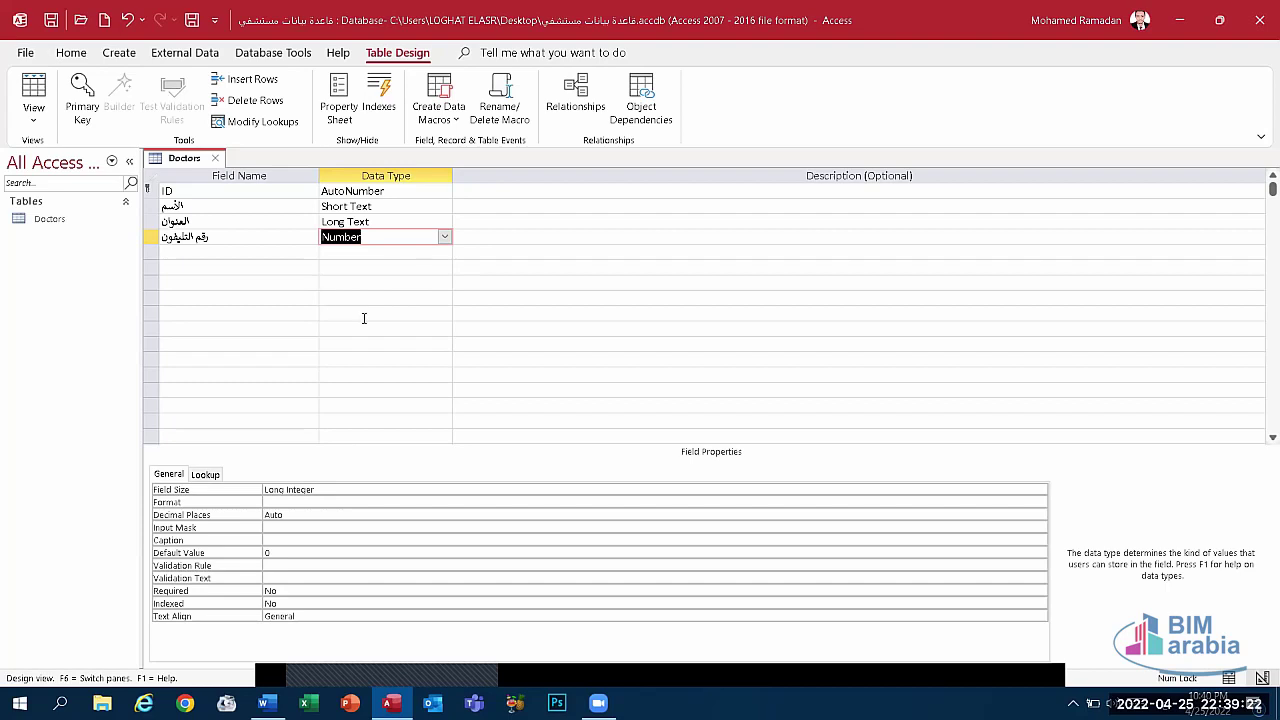
Step: Add two field rows, one Date/Time and one Currency
key(Return)
key(Return)
text(ال)
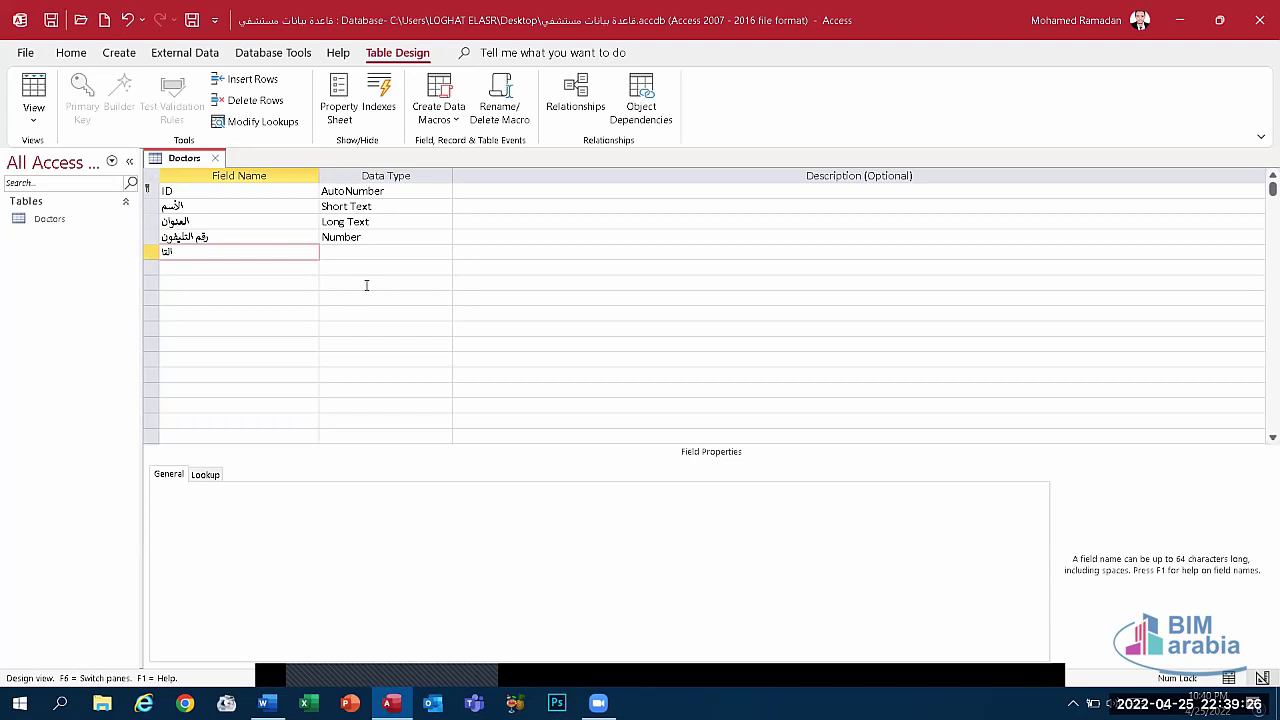
text(اريخ)
text( والوقت)
click(389, 252)
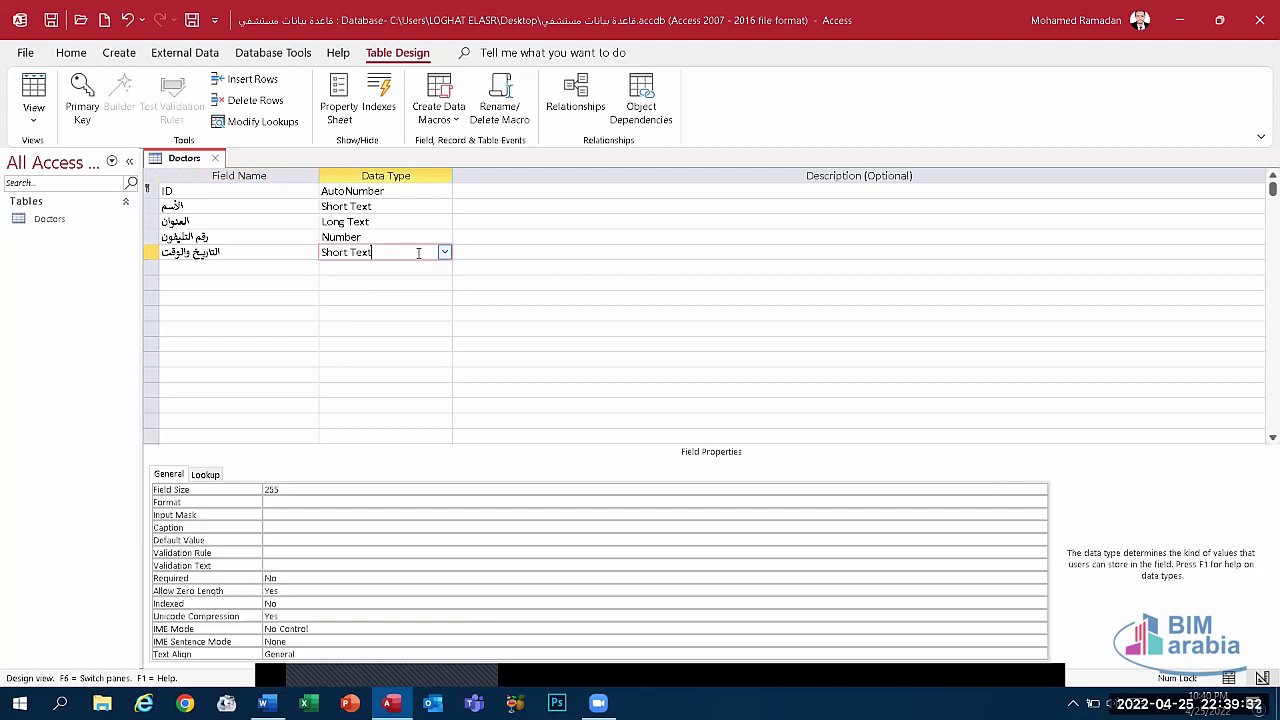
click(444, 252)
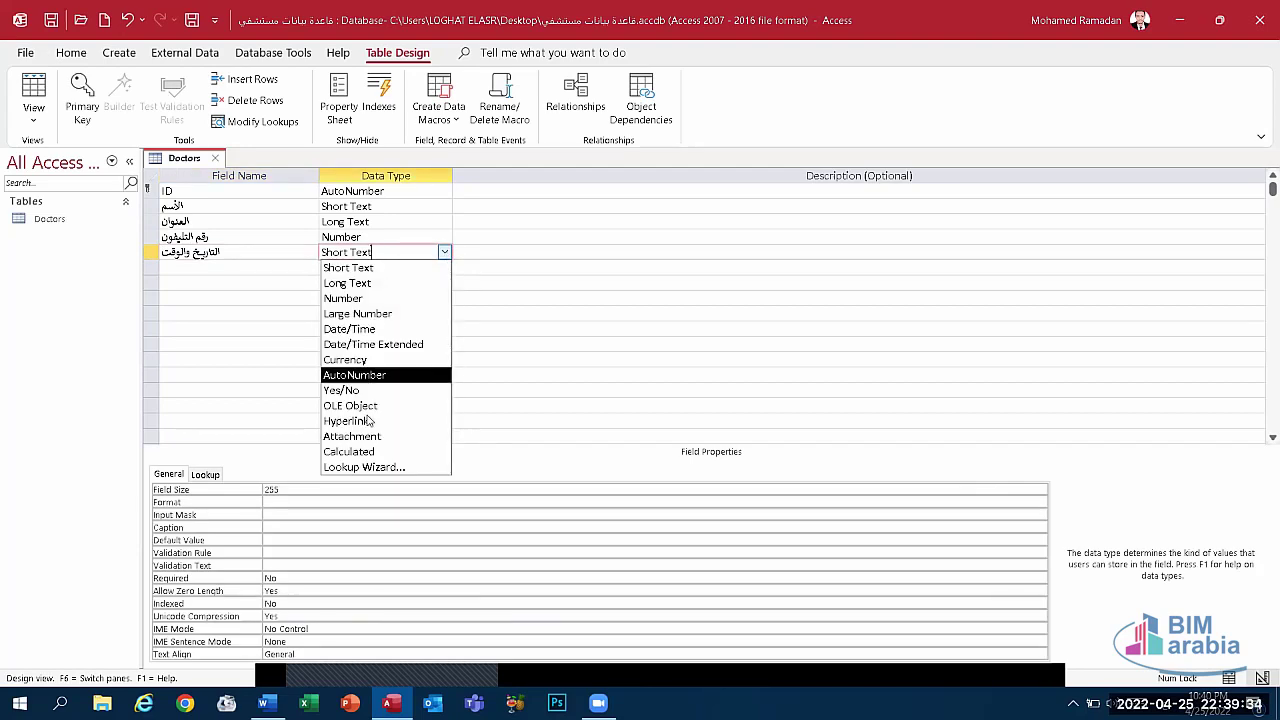
click(358, 331)
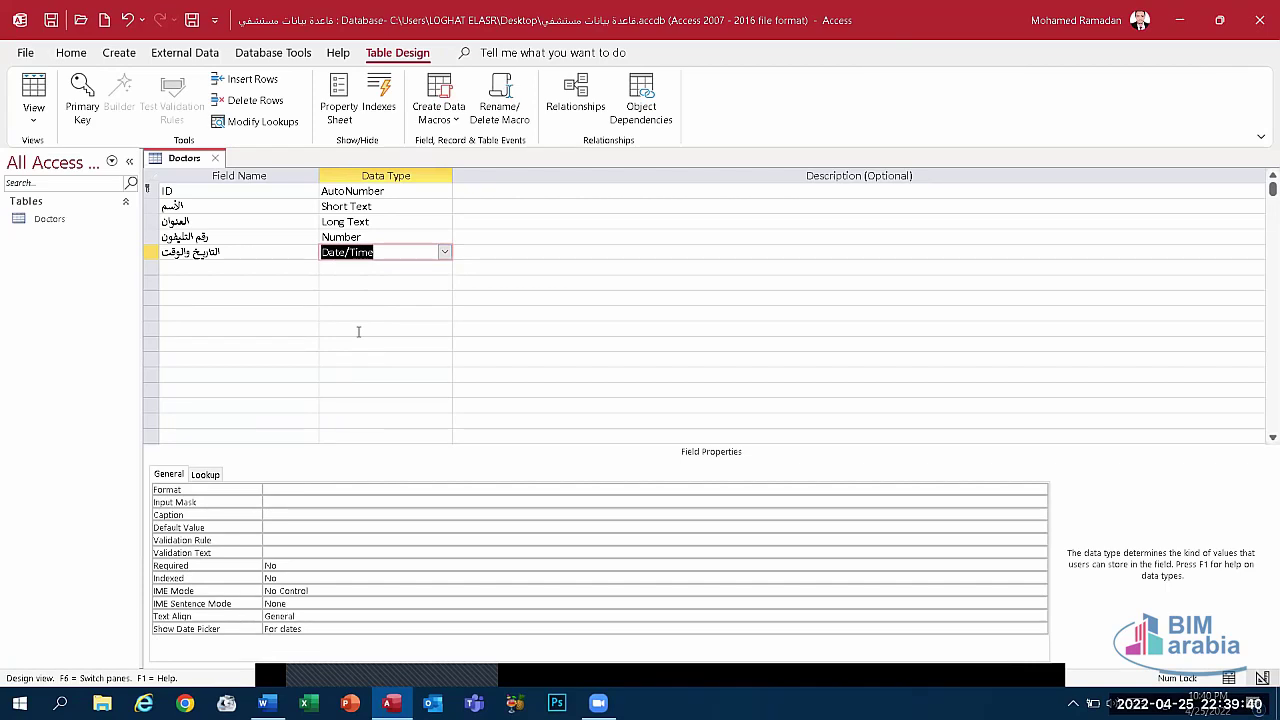
click(243, 267)
text(ال)
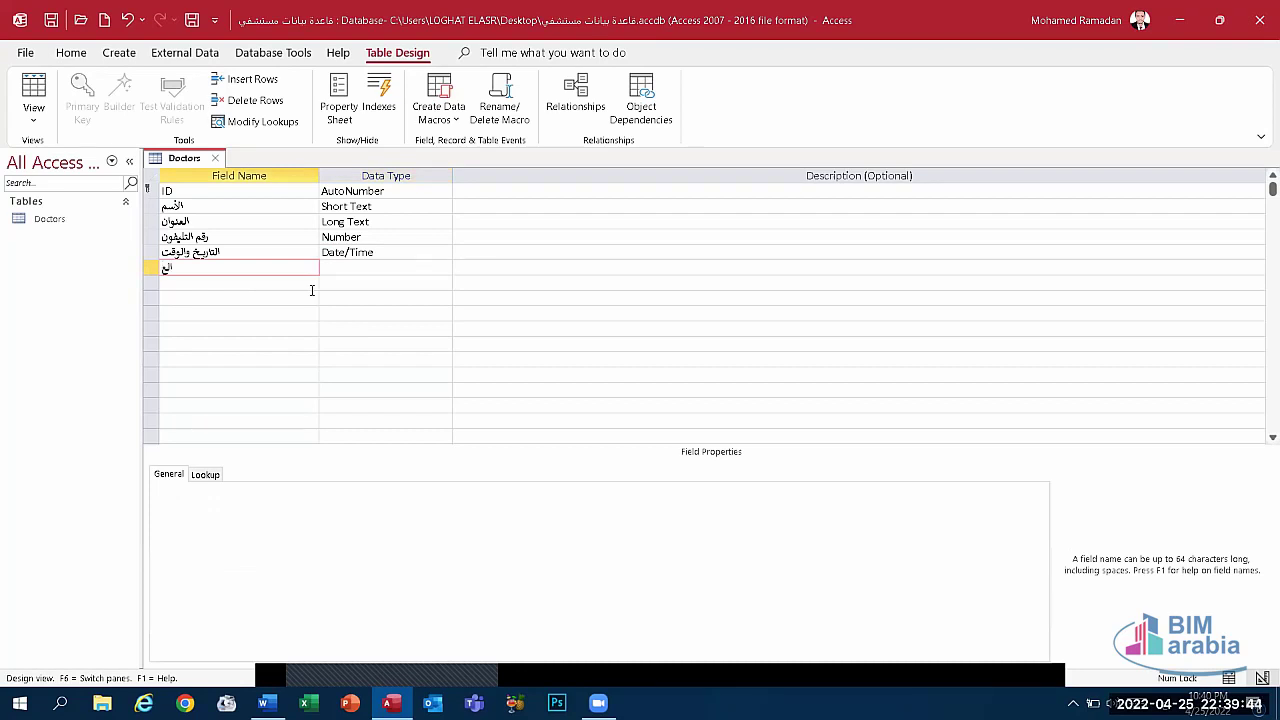
text(عملة)
click(373, 264)
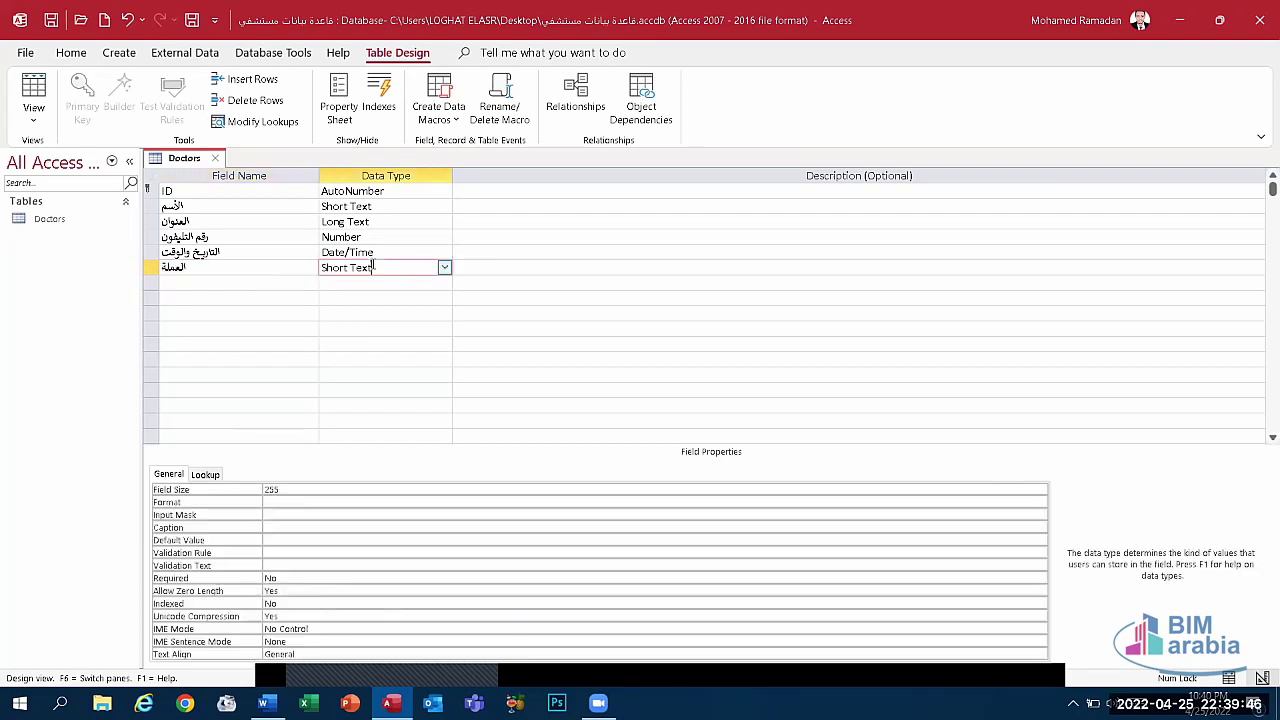
click(444, 267)
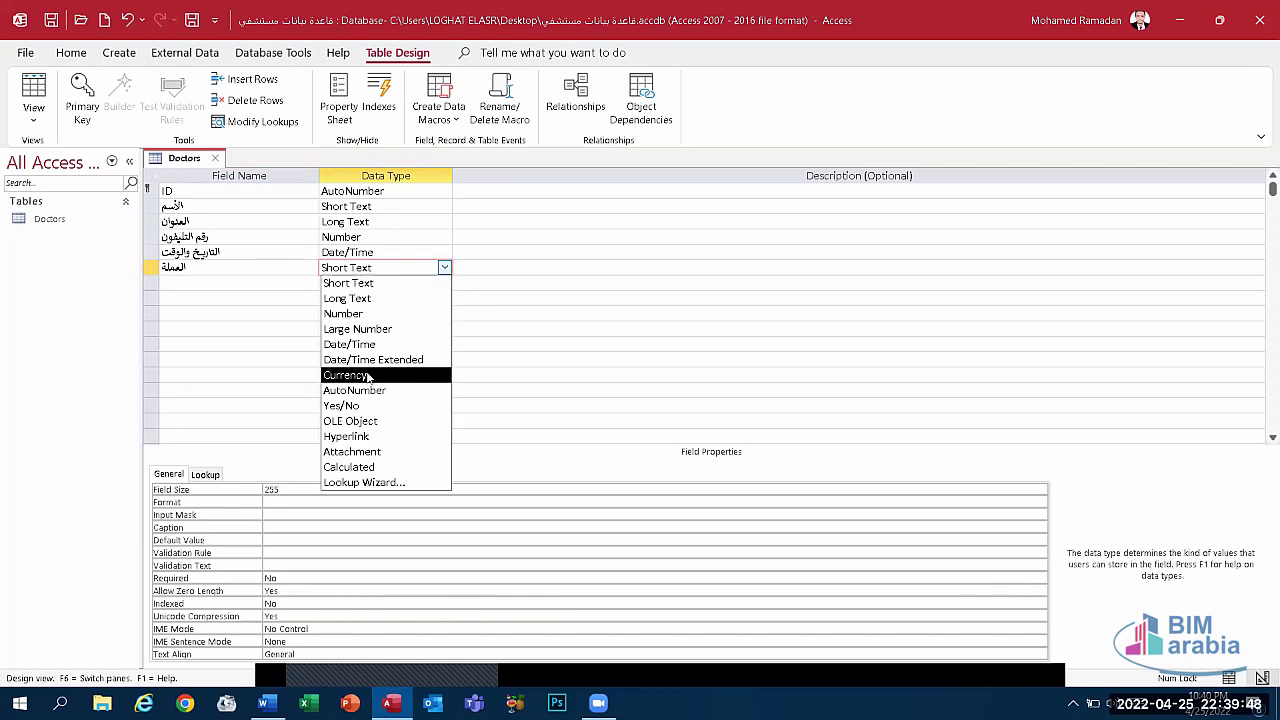
click(366, 376)
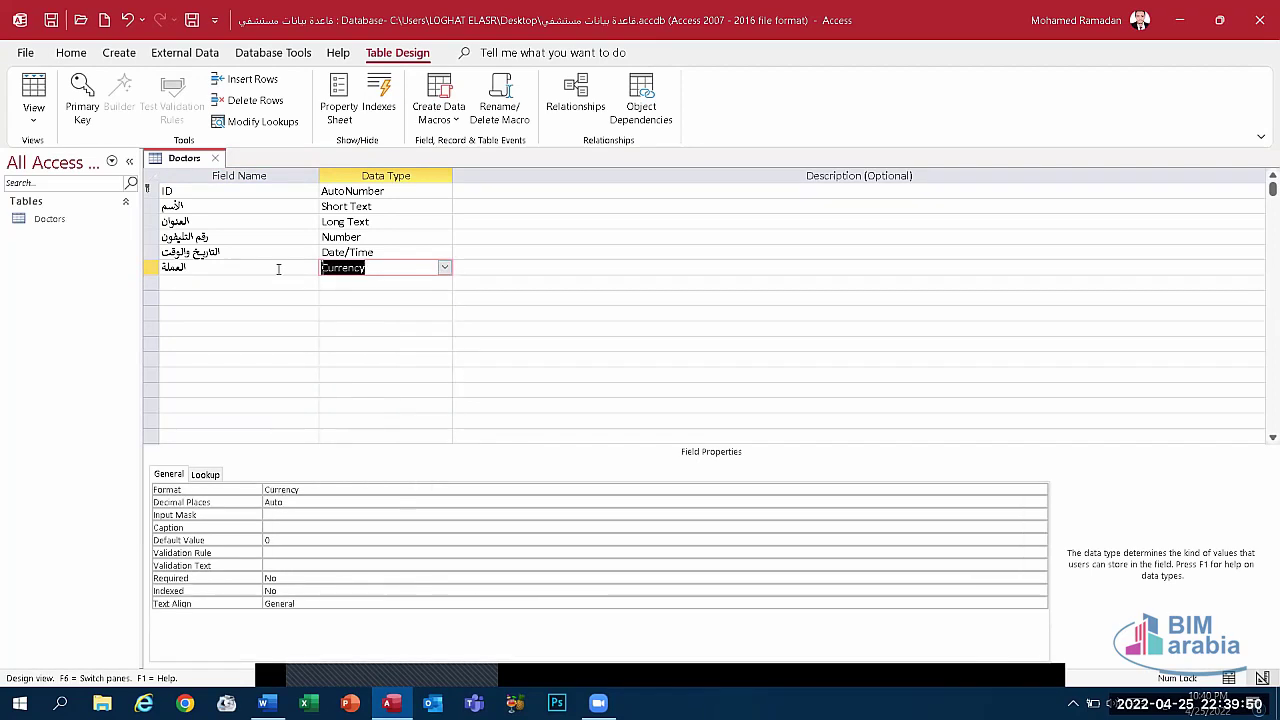
Step: Rename the fields to المرتب and تاريخ التعيين
double_click(208, 267)
text(ا)
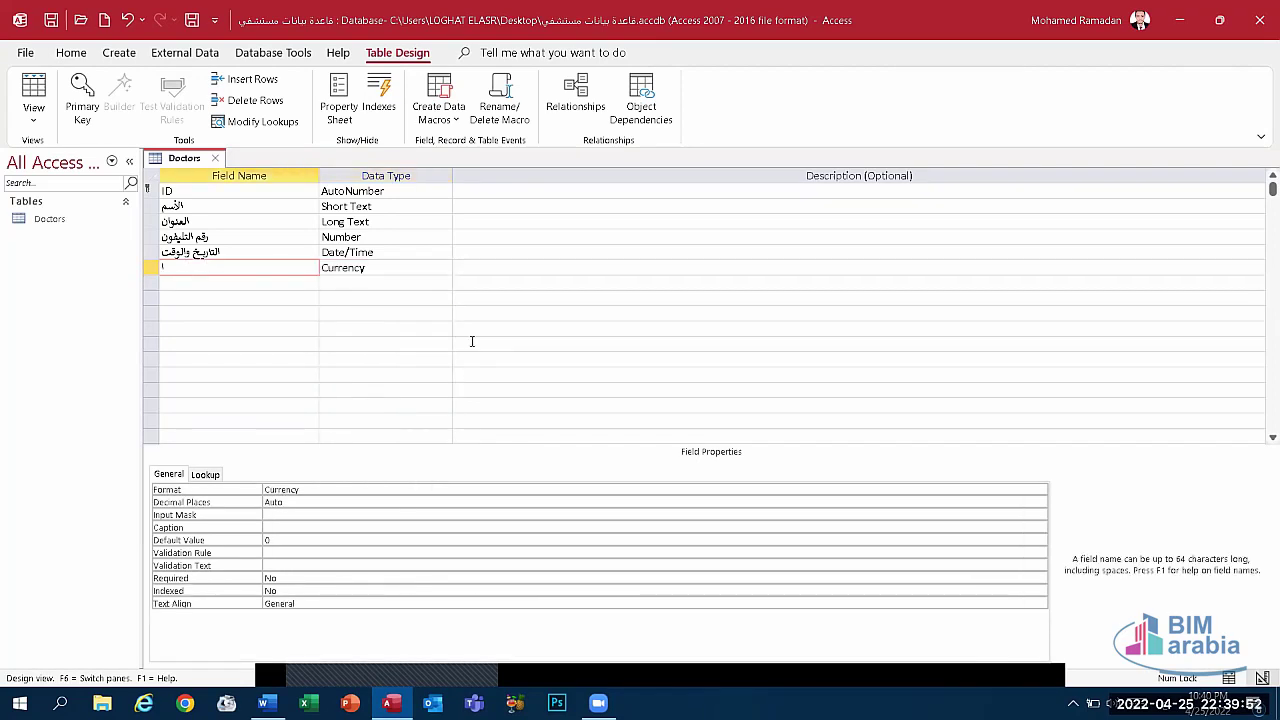
text(لمرتب)
double_click(218, 252)
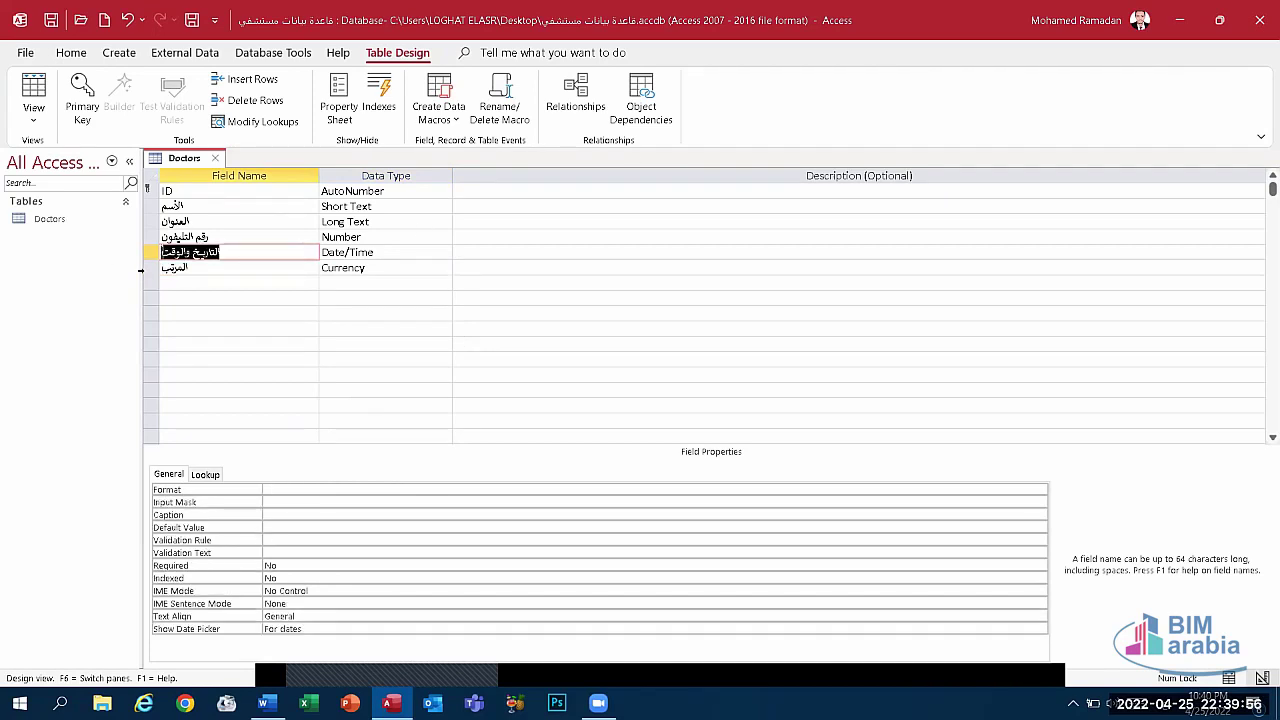
text(اريخ)
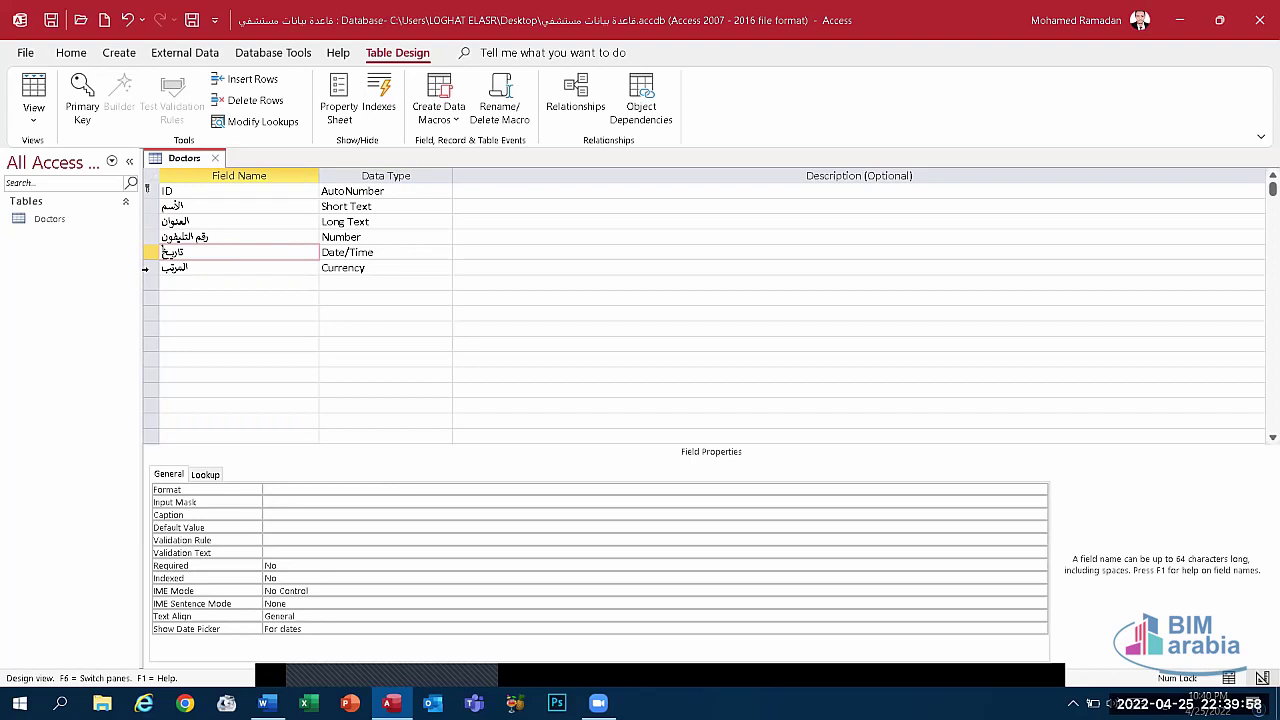
text( التعيي)
text(ن)
click(338, 268)
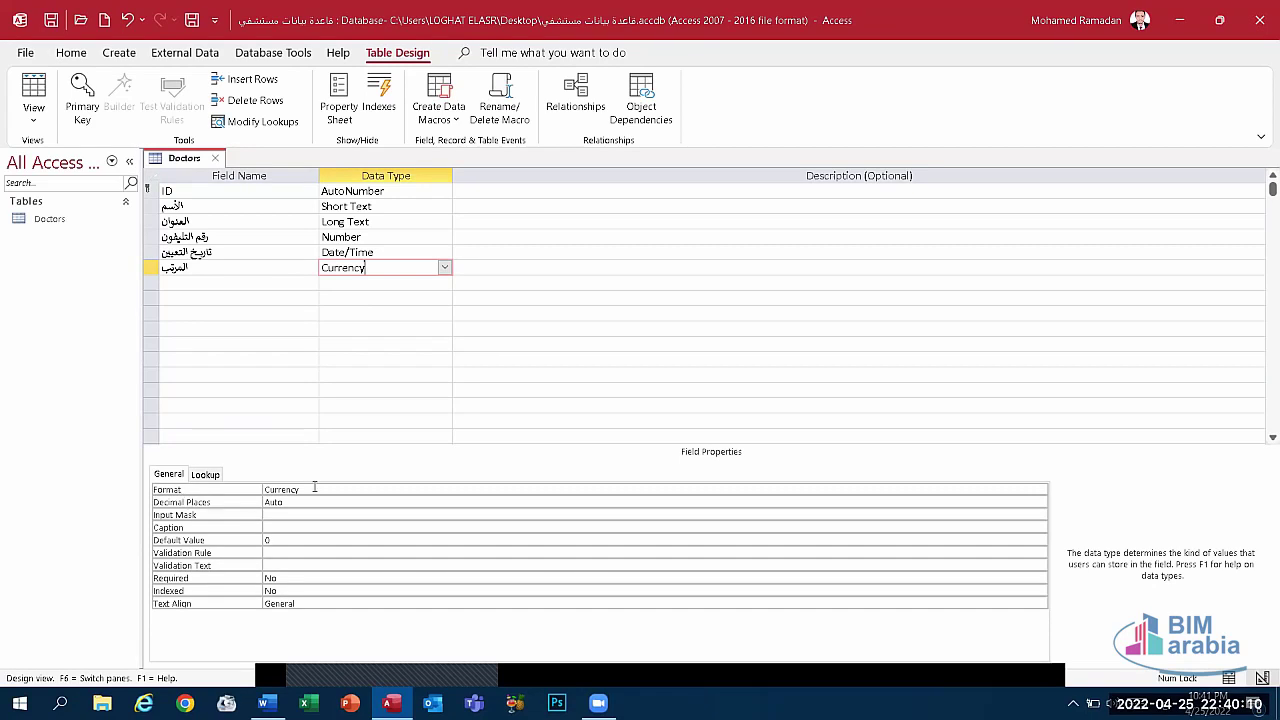
Step: Review the المرتب Format options, keep Currency, then bring up the Start menu
click(862, 486)
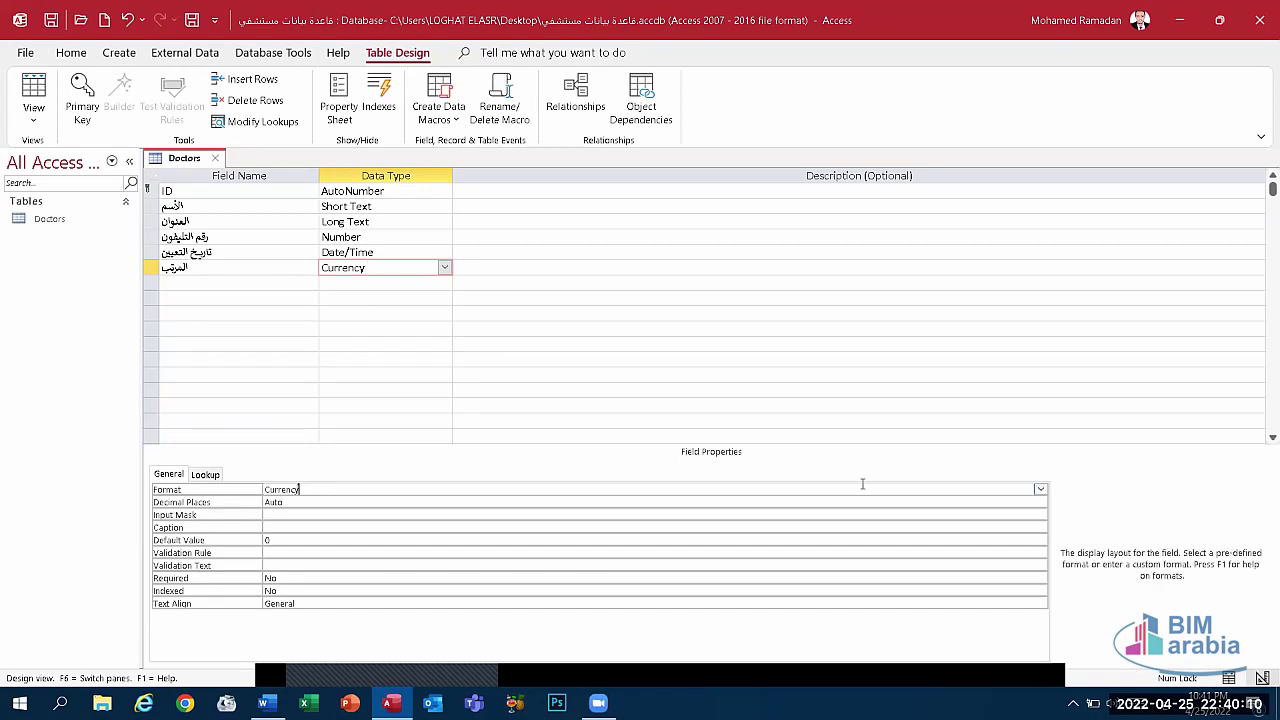
click(1039, 490)
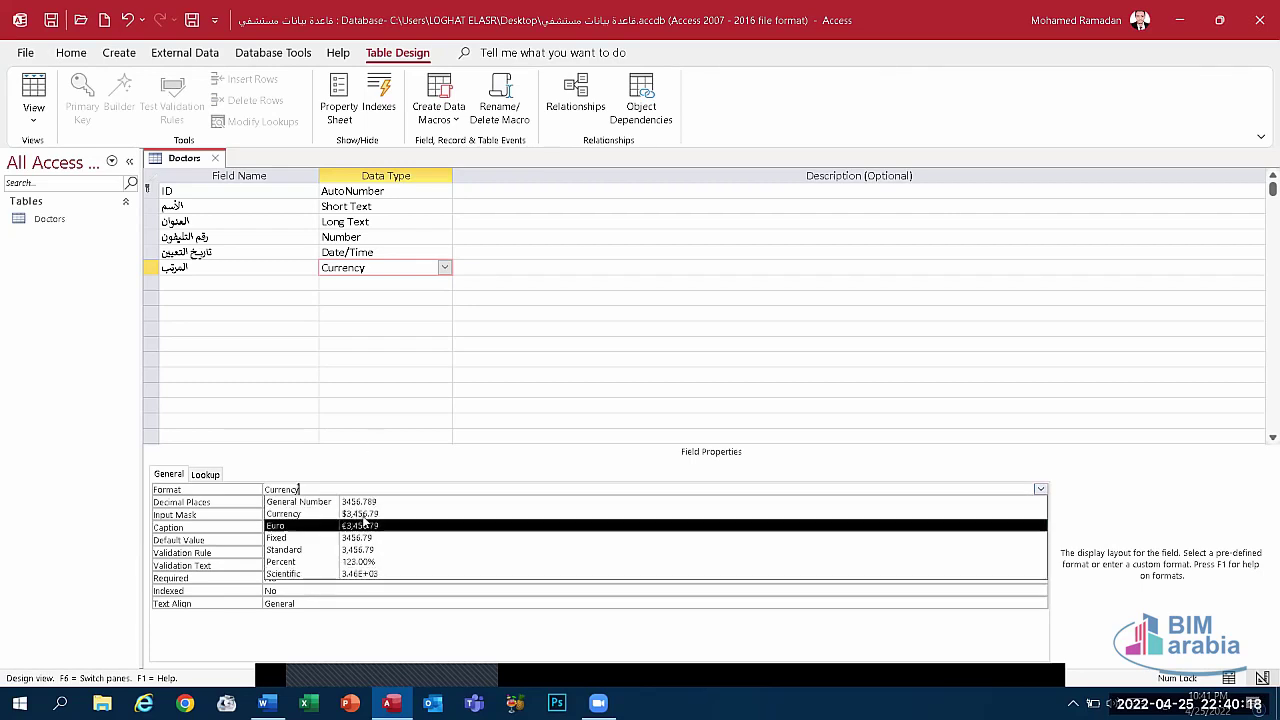
click(360, 513)
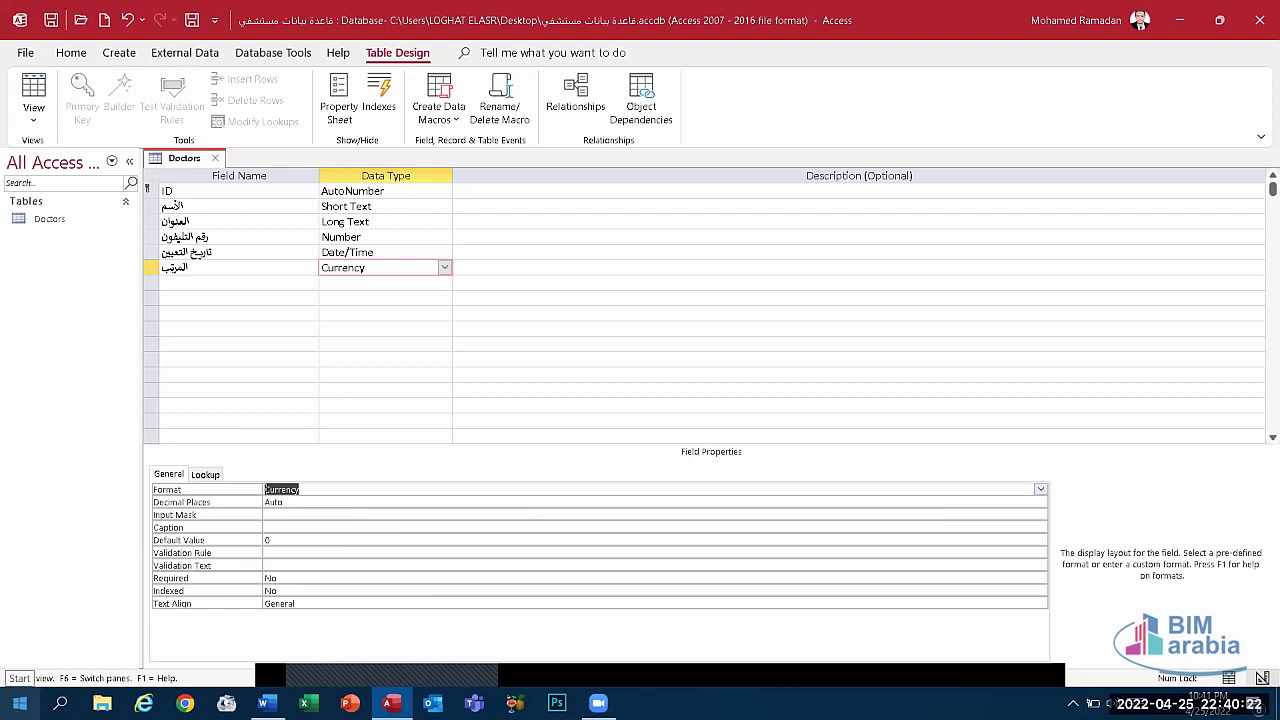
click(20, 703)
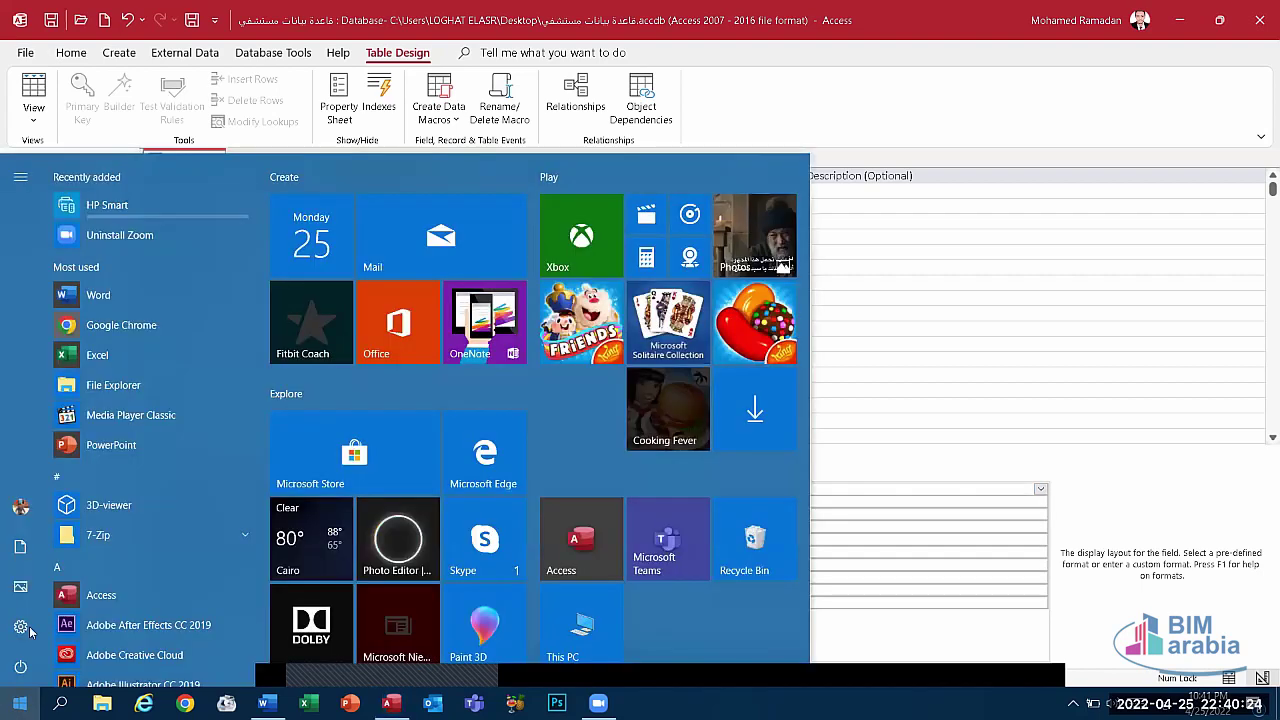
Step: Check the Time & Language > Language page in Settings, then close Settings
click(20, 626)
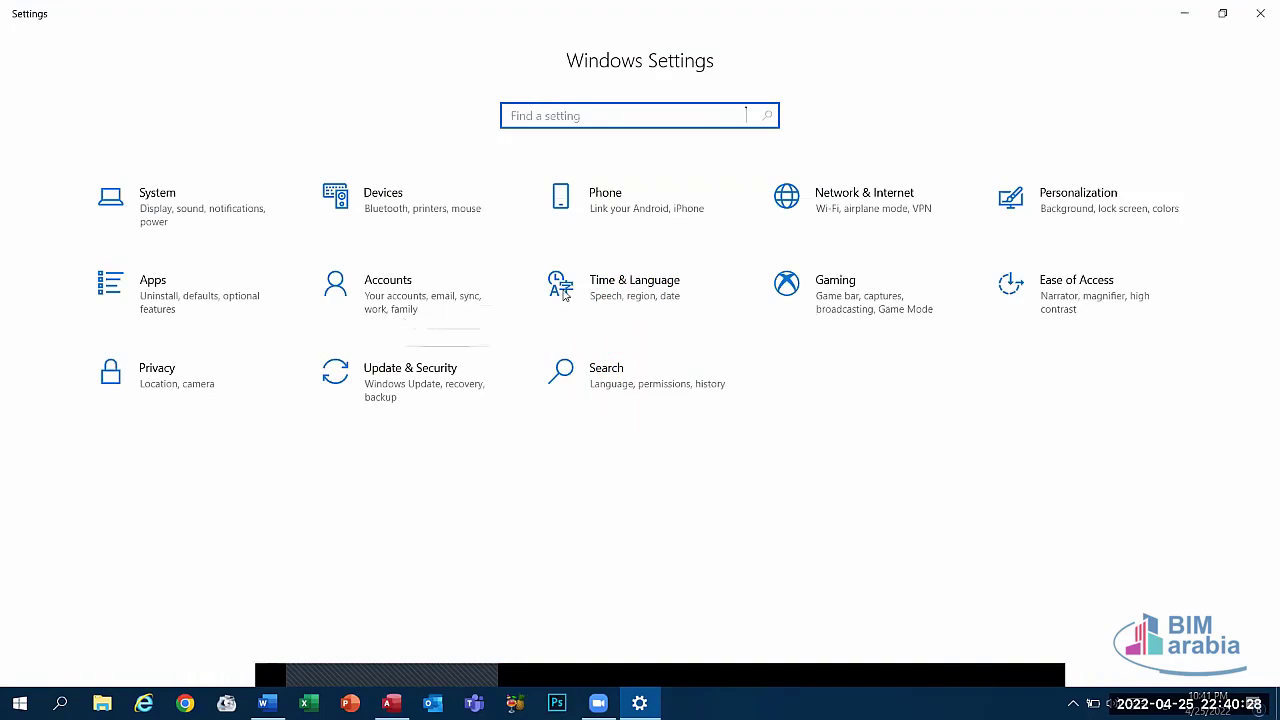
click(590, 295)
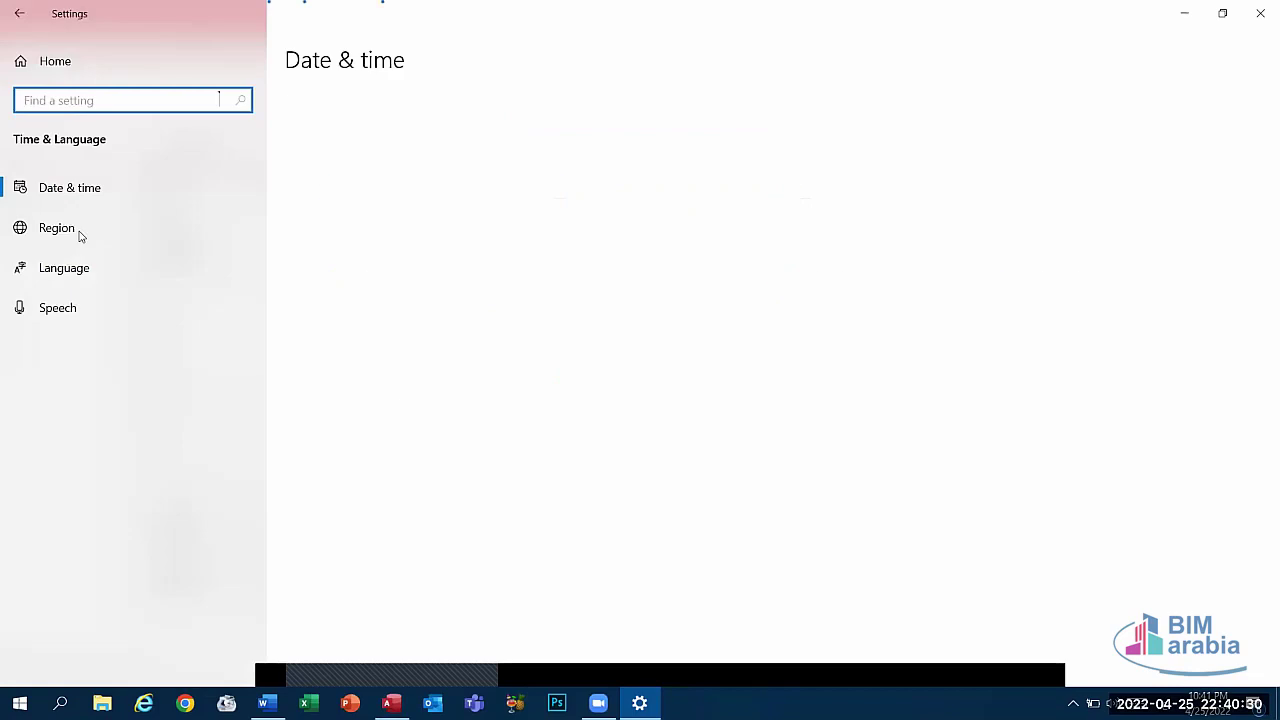
click(97, 268)
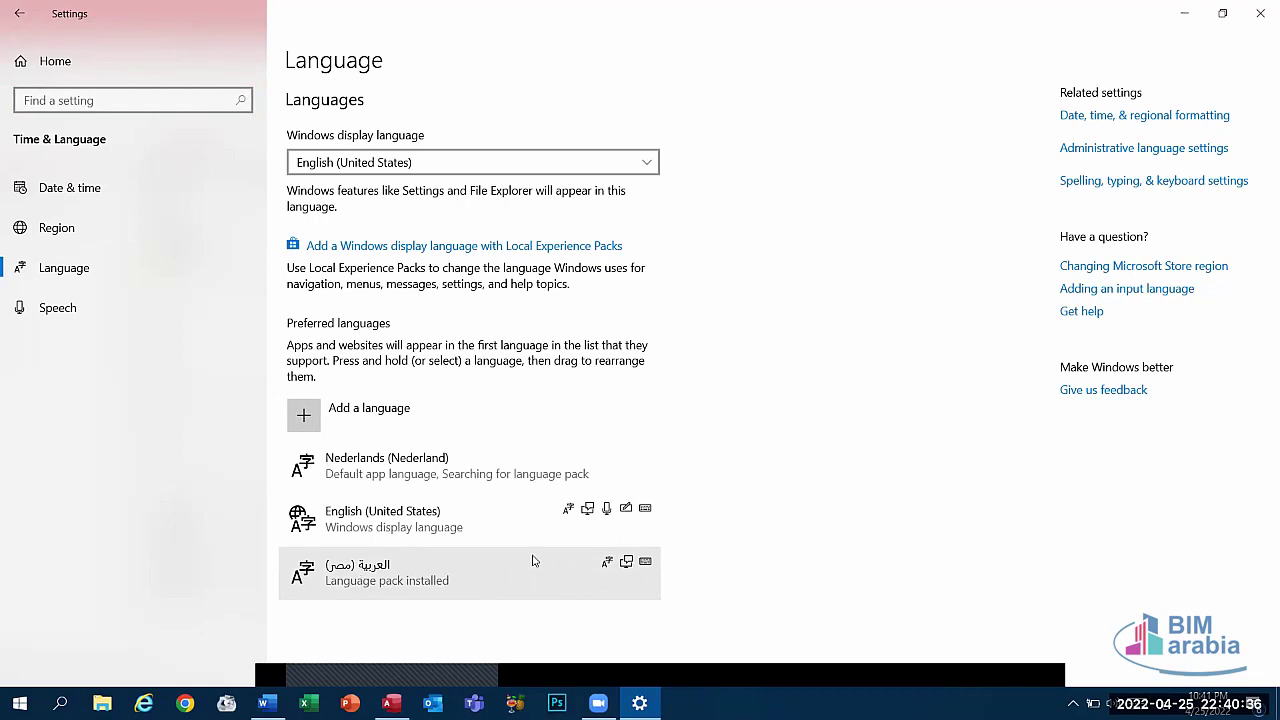
click(1256, 12)
Step: Check in Control Panel's Region settings that the format is English (United States)
click(1174, 18)
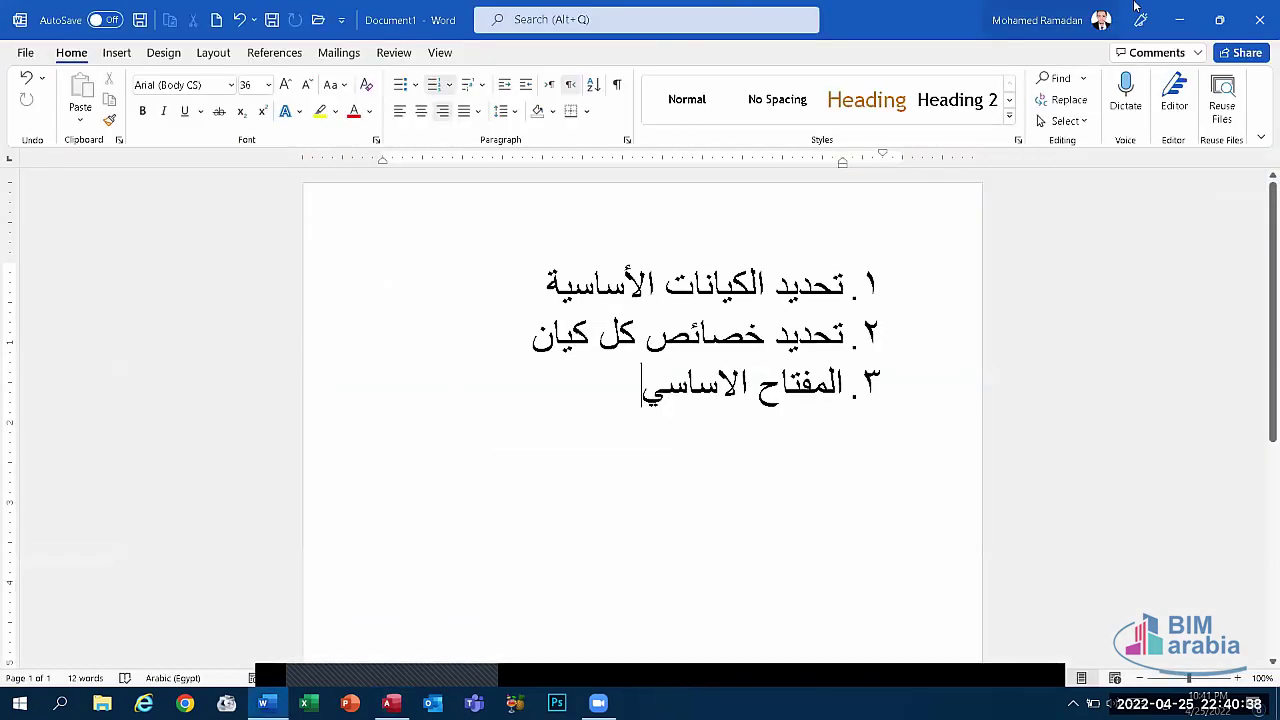
key(super+d)
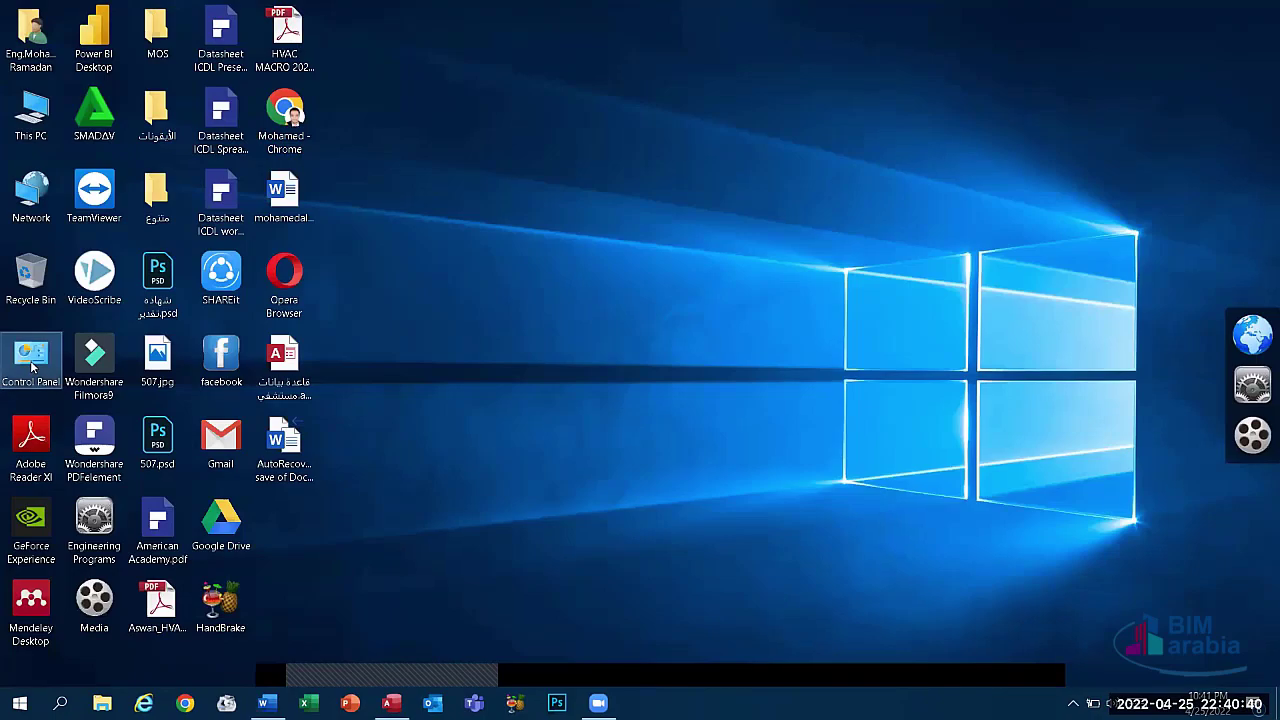
double_click(31, 367)
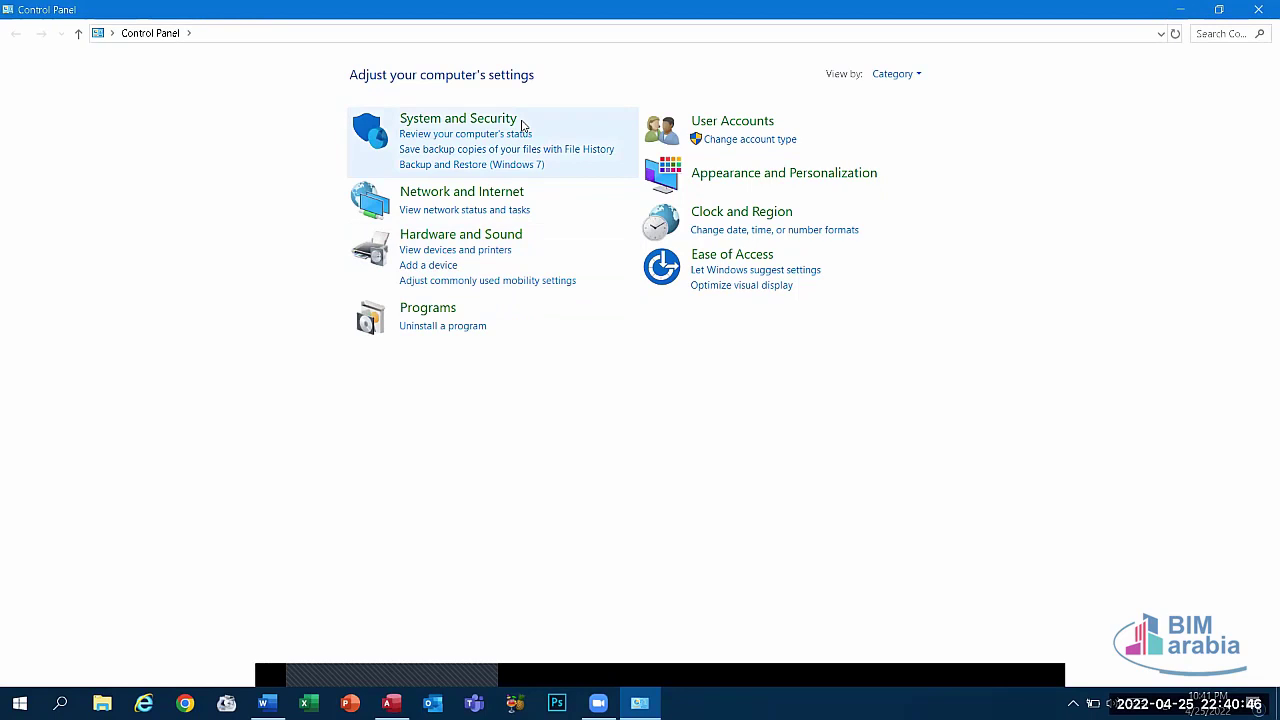
click(728, 214)
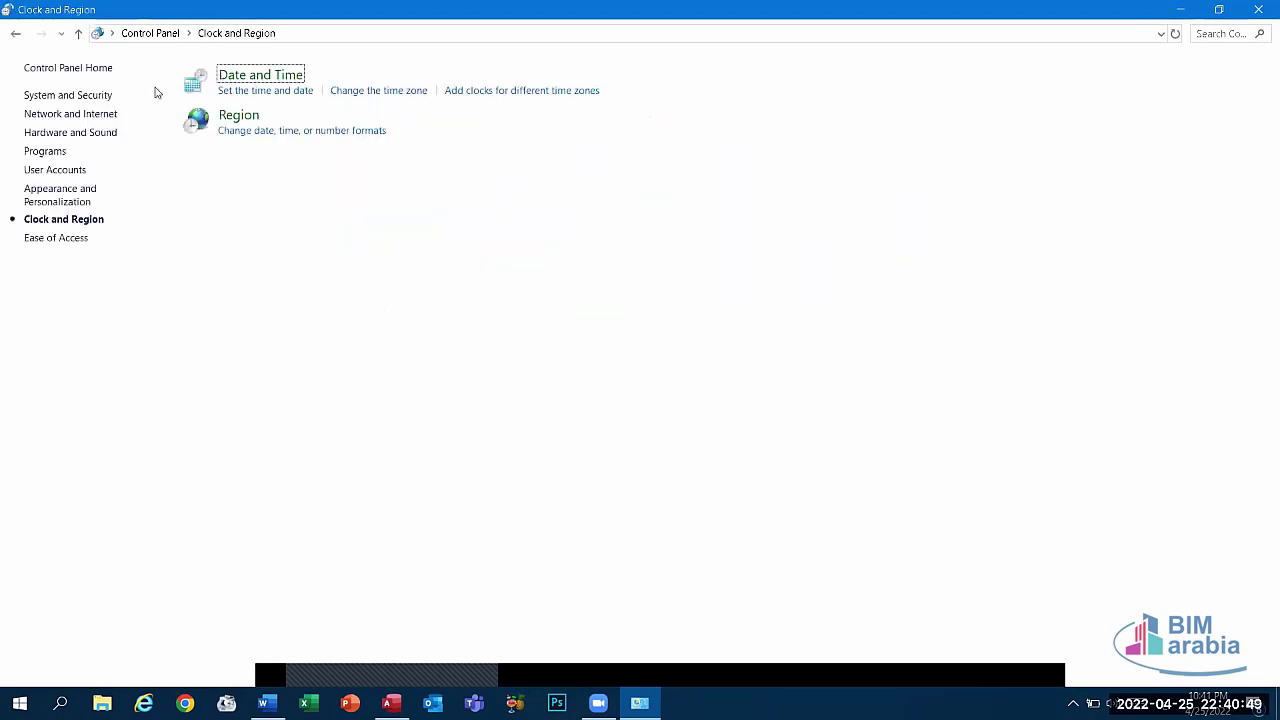
click(240, 116)
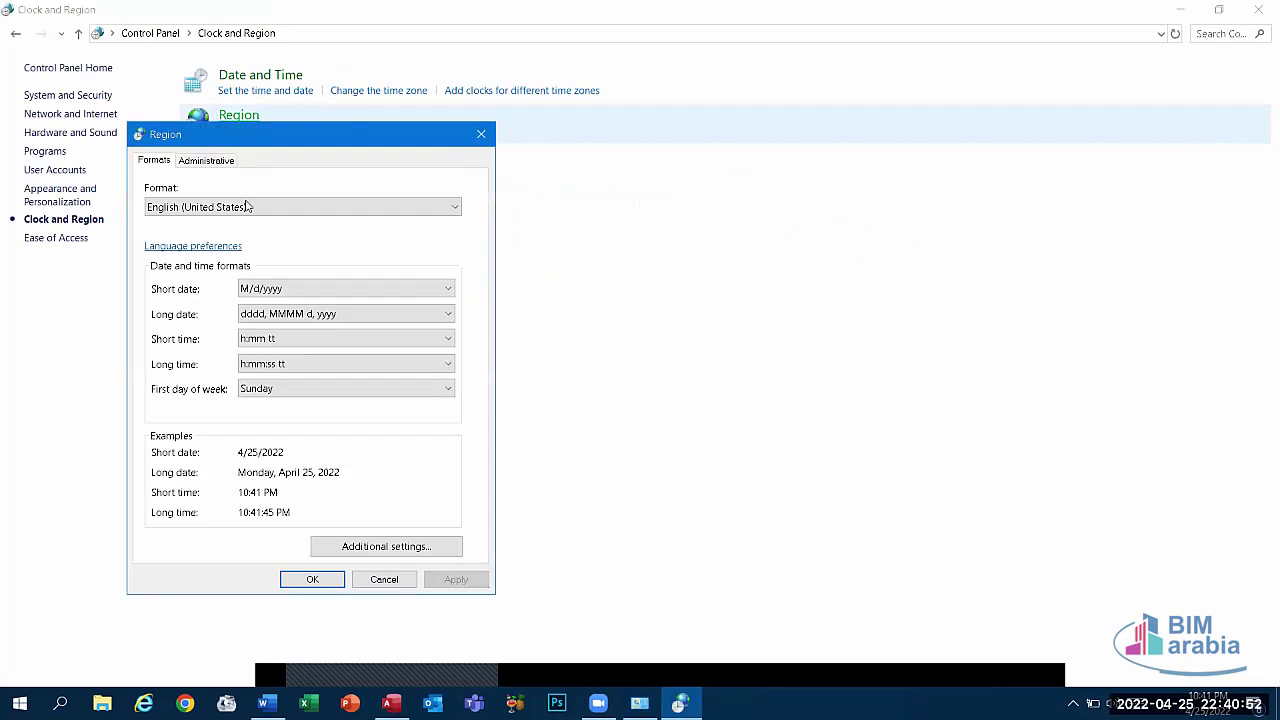
click(168, 207)
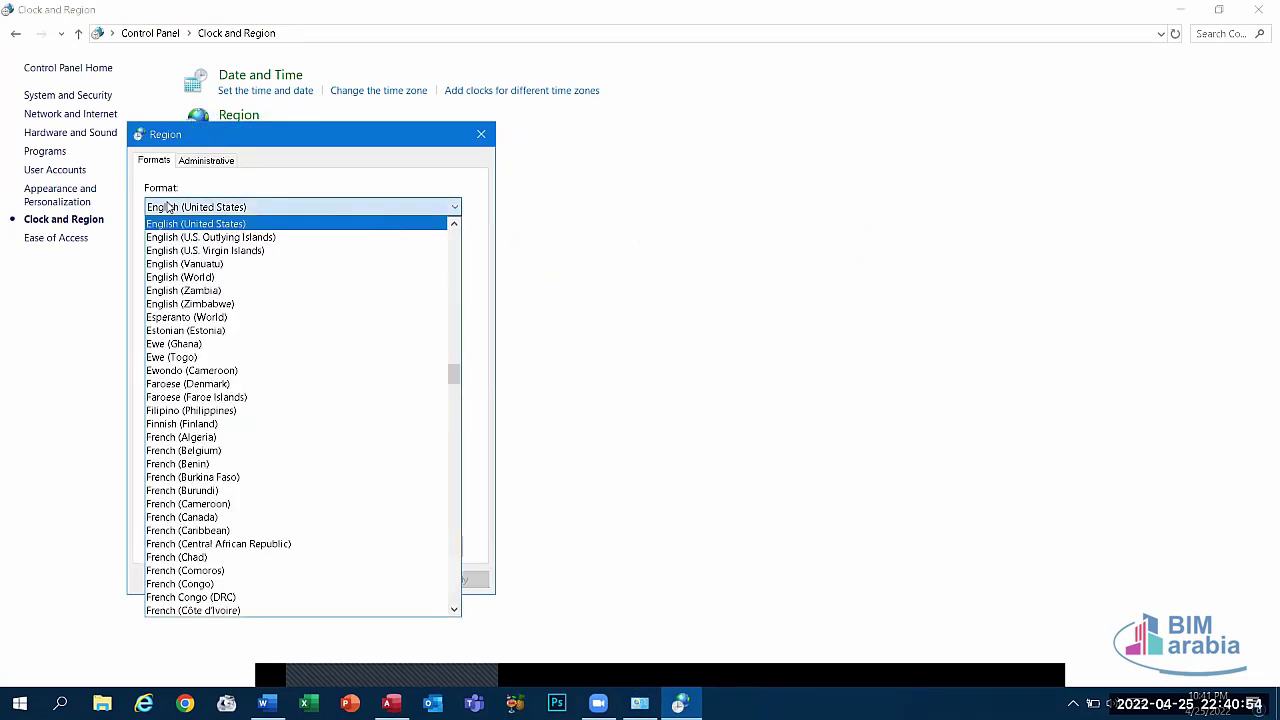
click(185, 200)
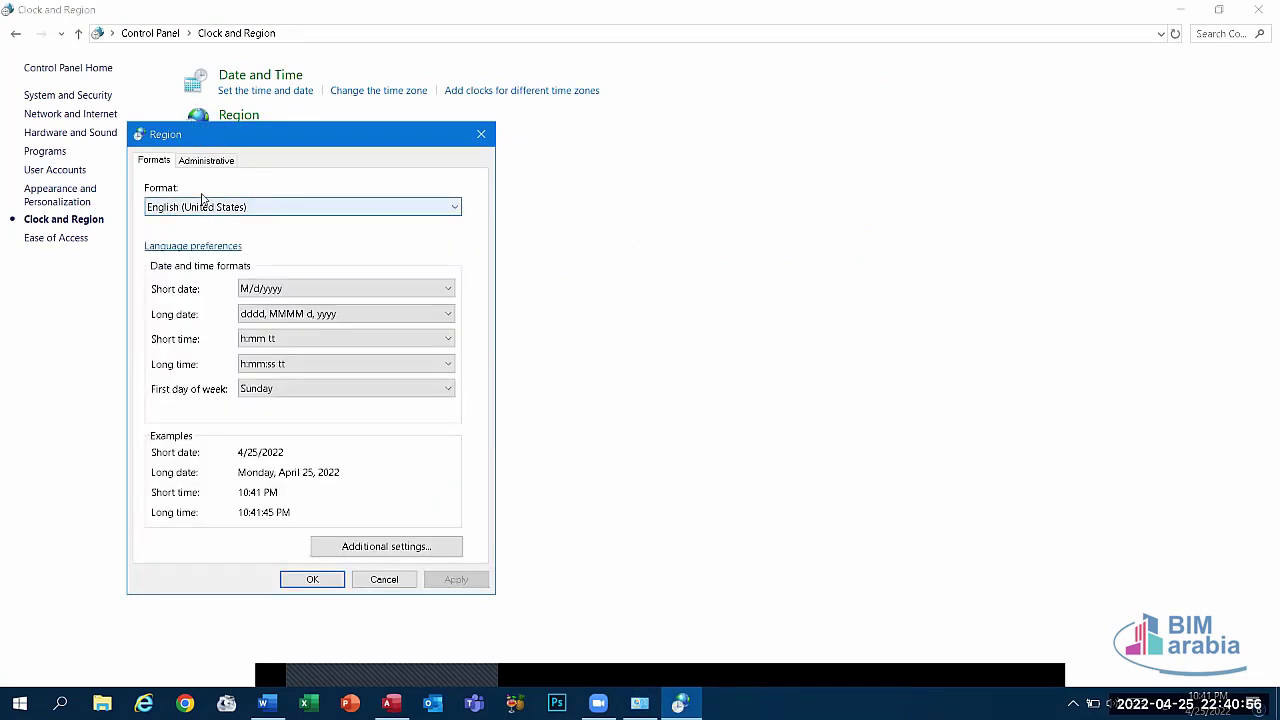
Step: Close the Region settings and Control Panel and bring back the Doctors table design
click(481, 134)
key(alt+F4)
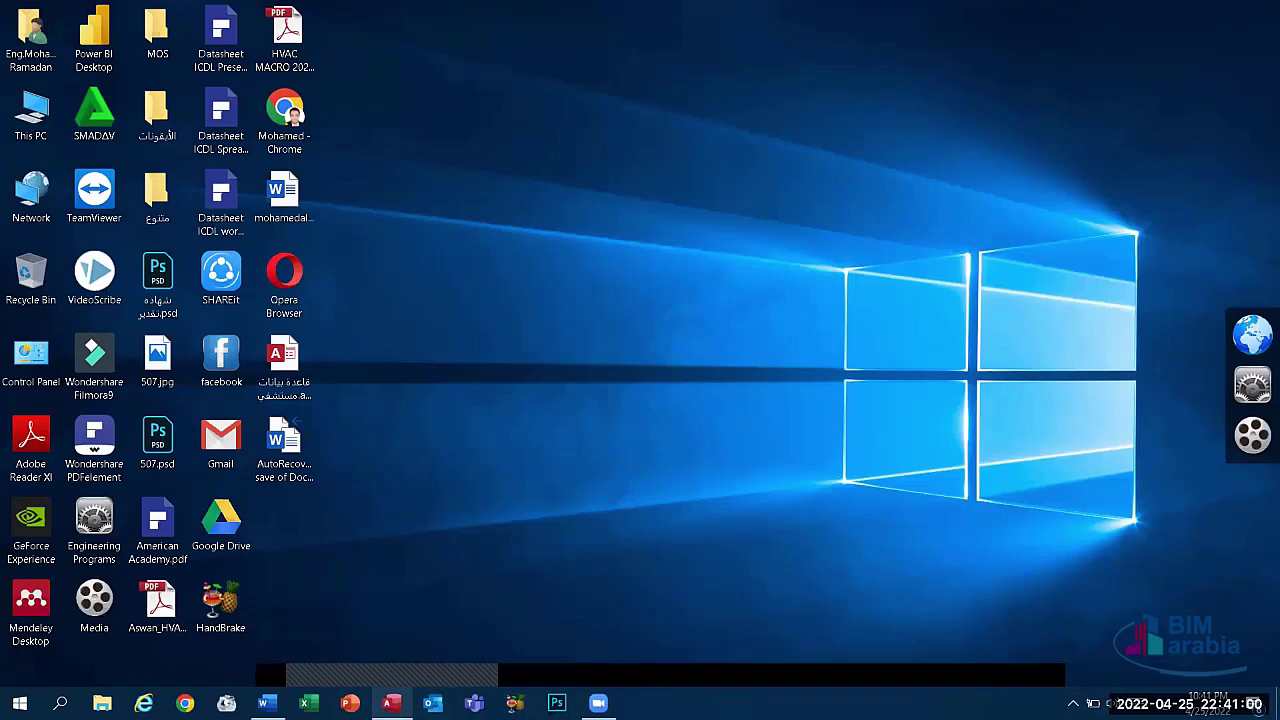
click(391, 703)
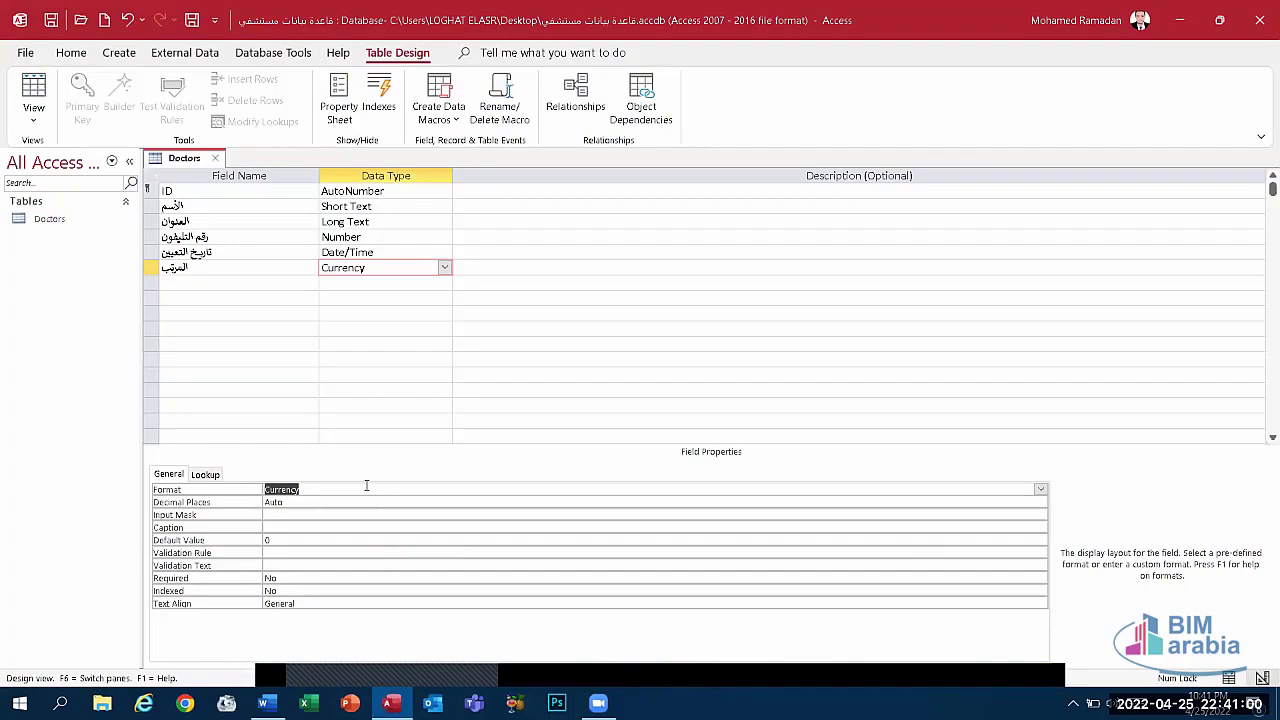
Step: Keep the salary field المرتب as Currency with default value 0, then go to its validation rule
click(1040, 489)
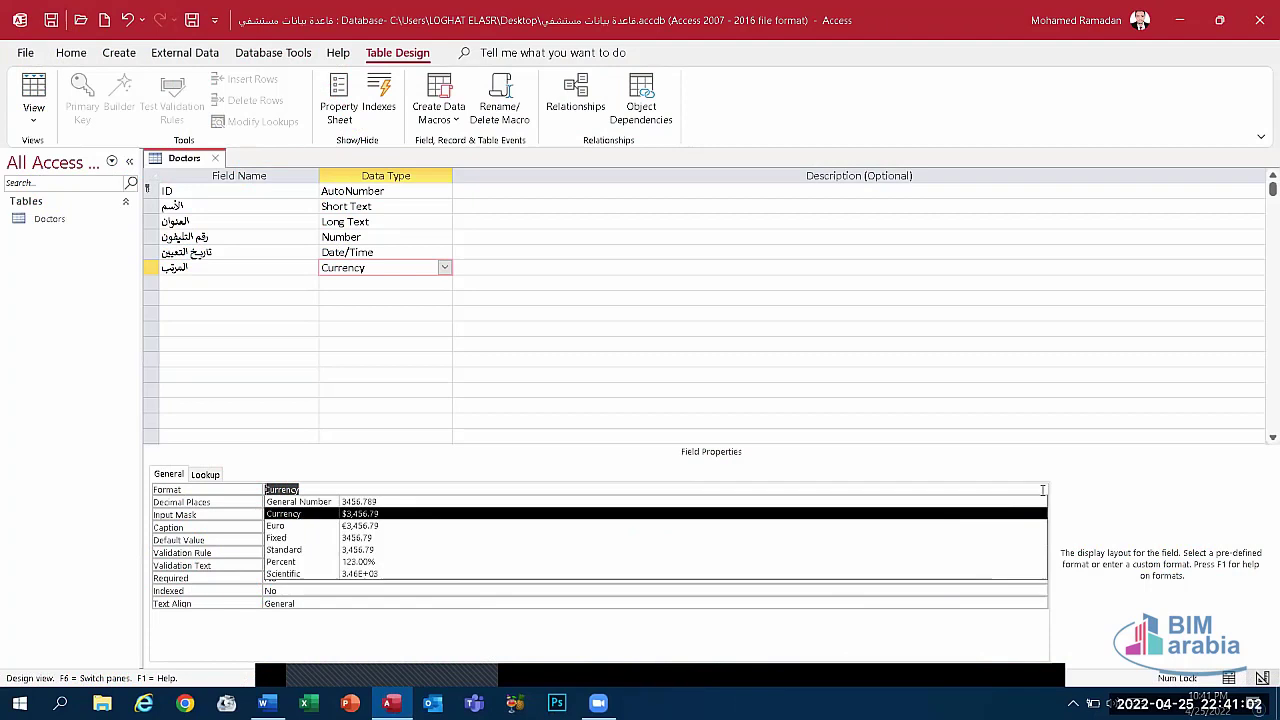
click(380, 513)
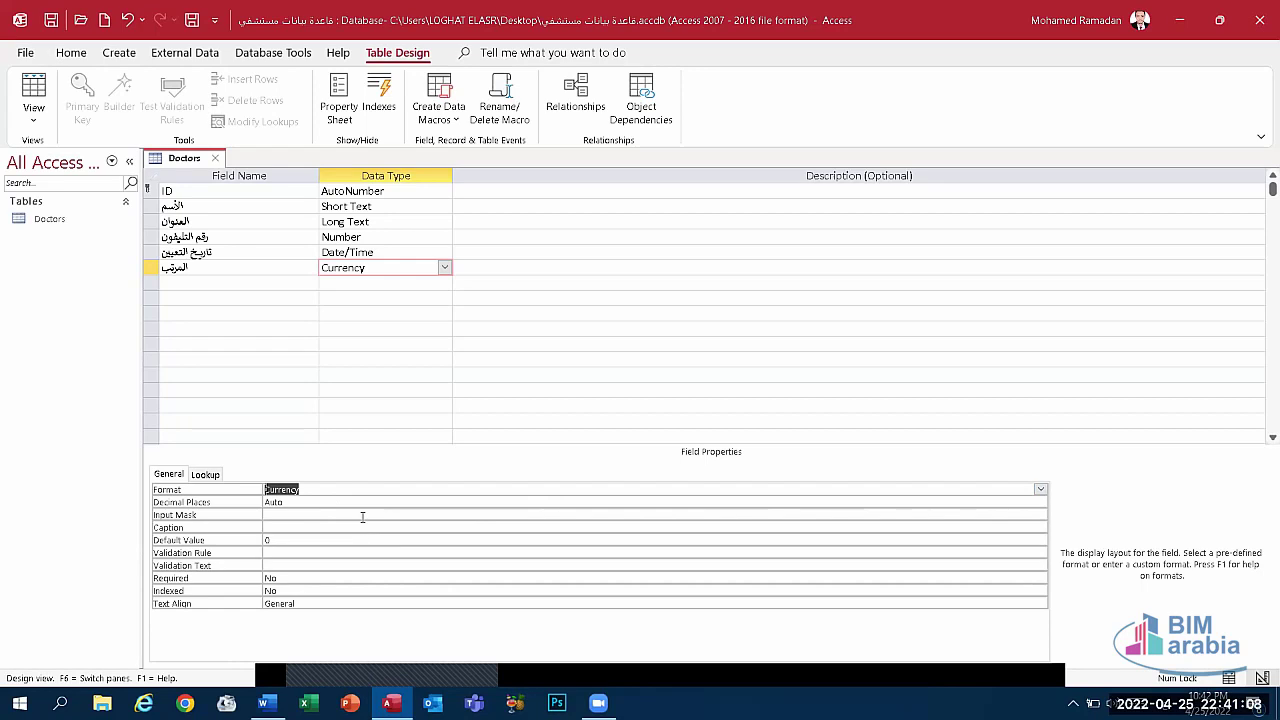
click(295, 538)
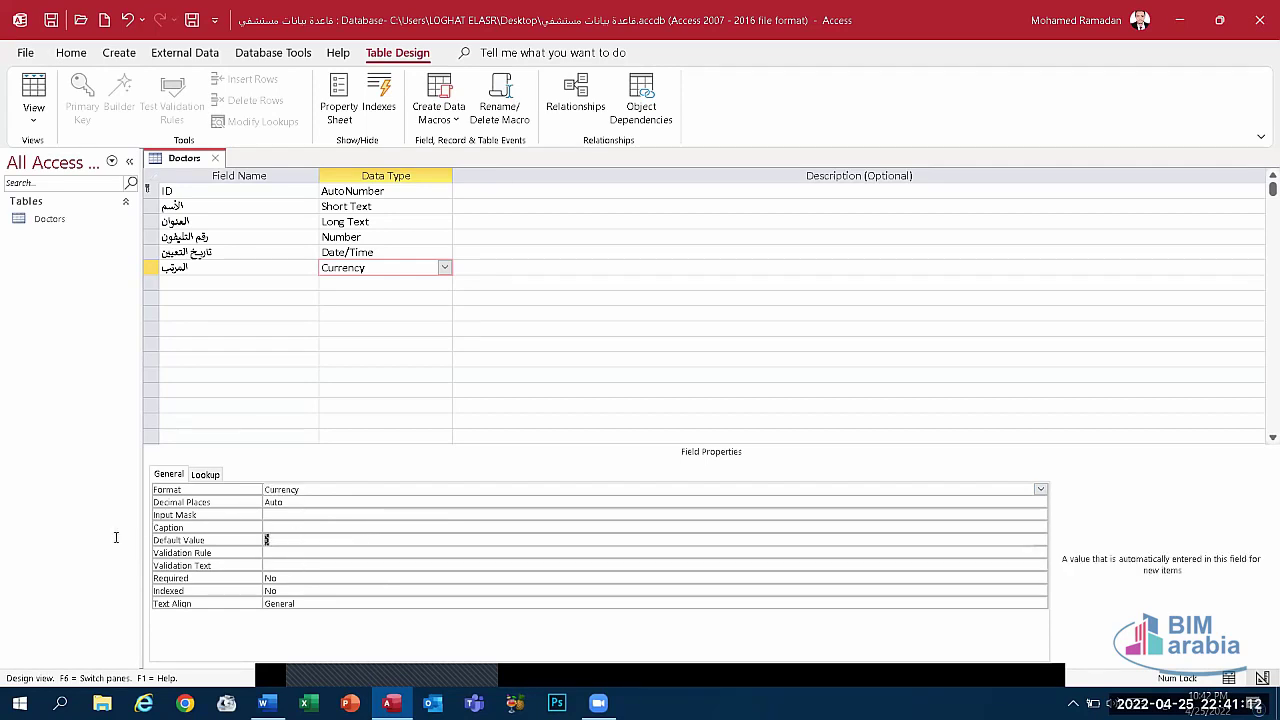
click(160, 540)
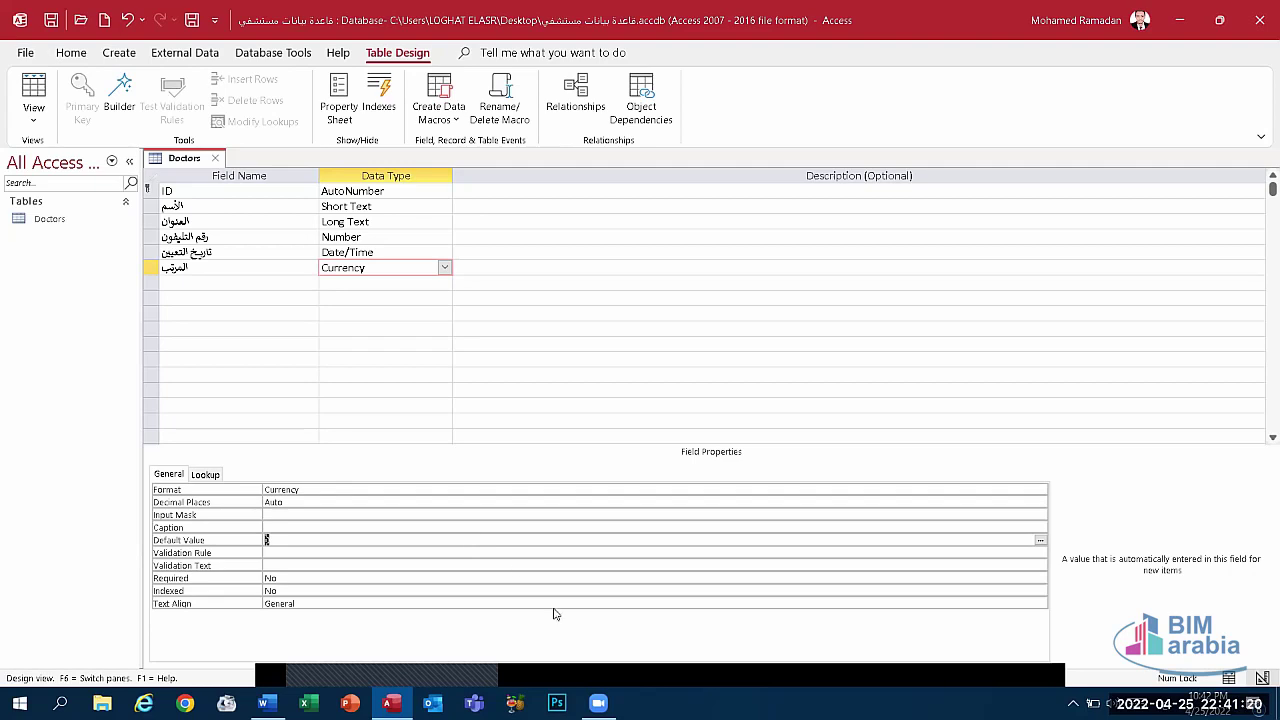
click(269, 554)
text(>)
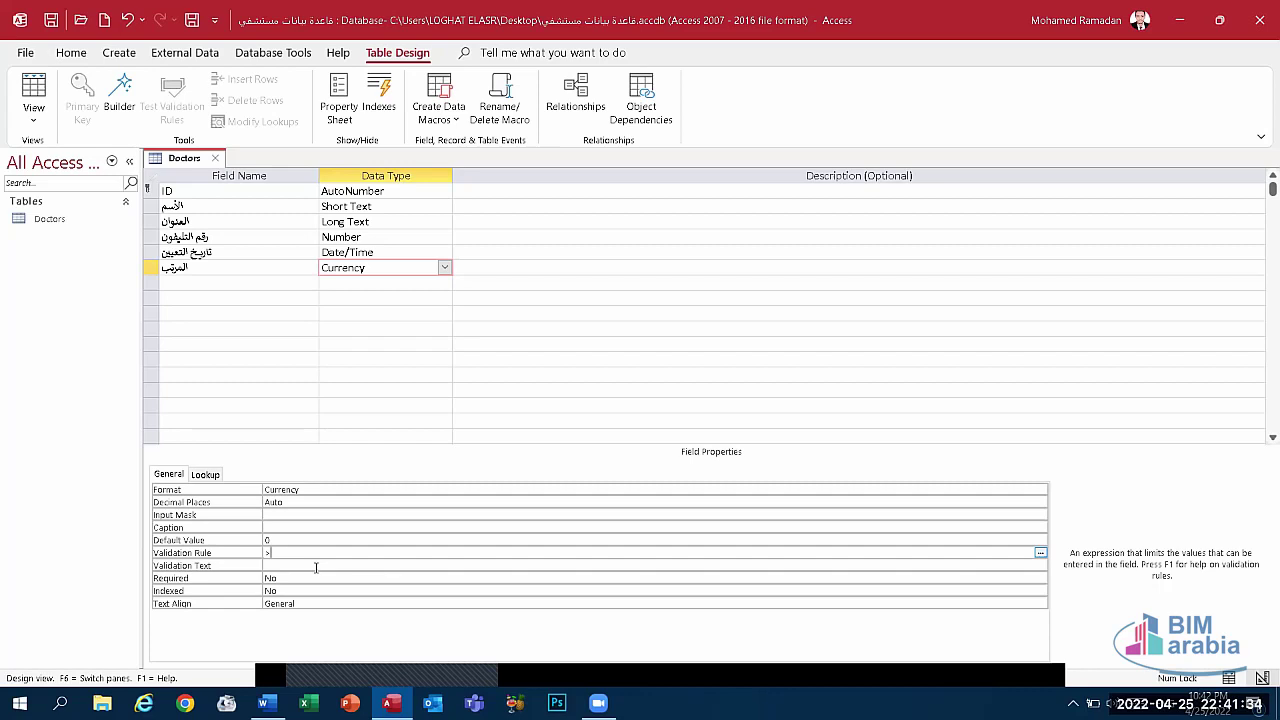
Step: Complete the salary validation rule as >3000
text(3000)
click(267, 566)
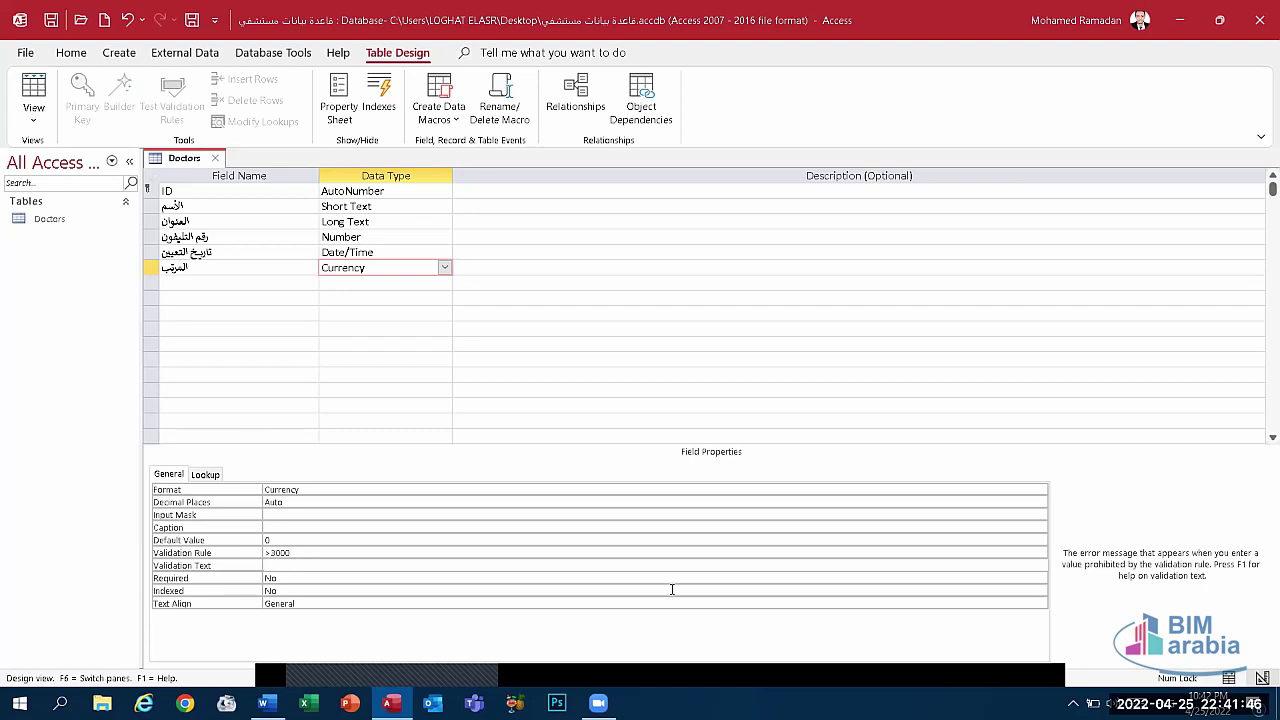
text(h)
key(BackSpace)
Step: Set the Arabic validation text 'لا تقبل بمرتب اقل من 3000' for the salary field
click(1165, 703)
click(1150, 617)
text(يقبل ب)
text(مرتب اقل من)
text( 3000)
click(325, 553)
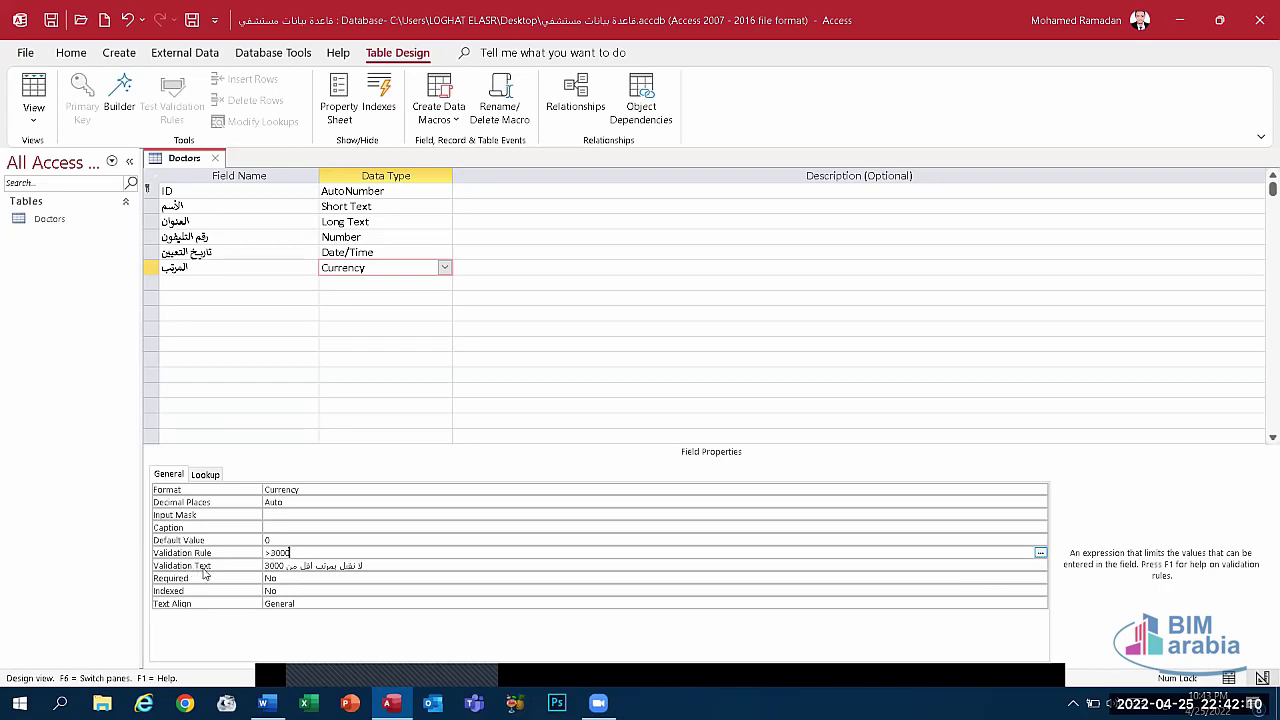
click(396, 564)
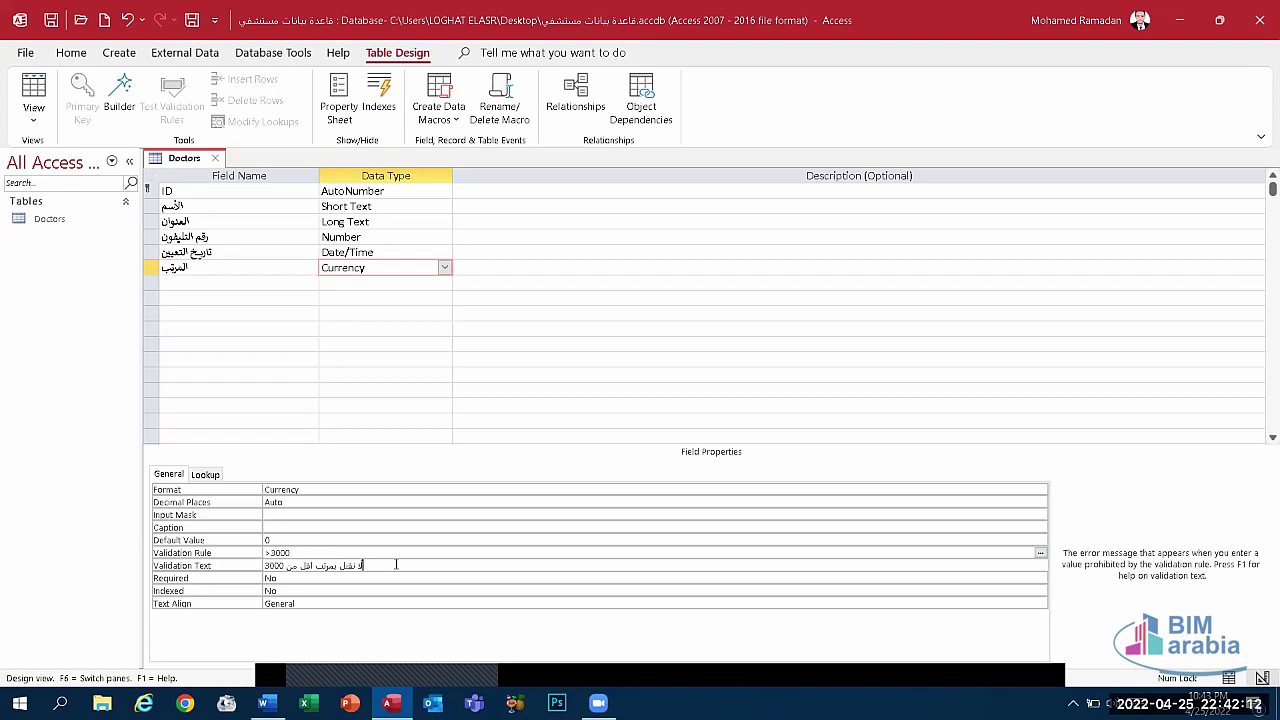
drag(396, 564, 264, 566)
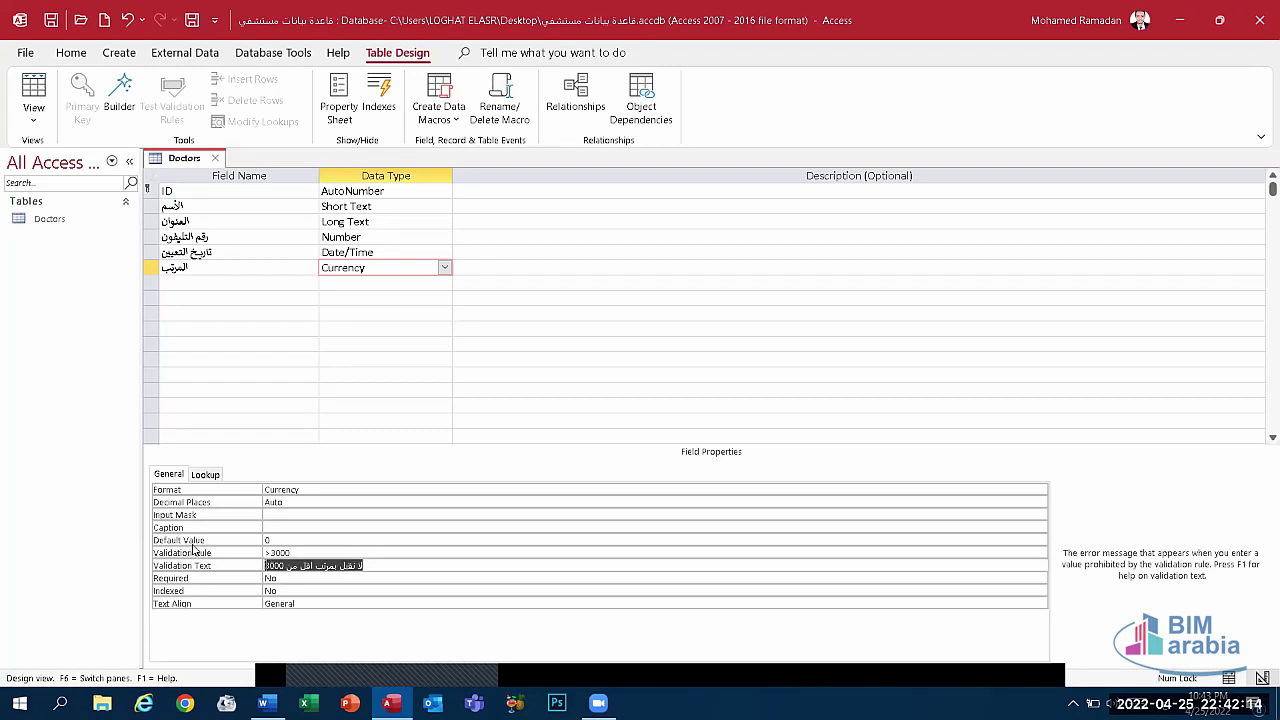
click(291, 578)
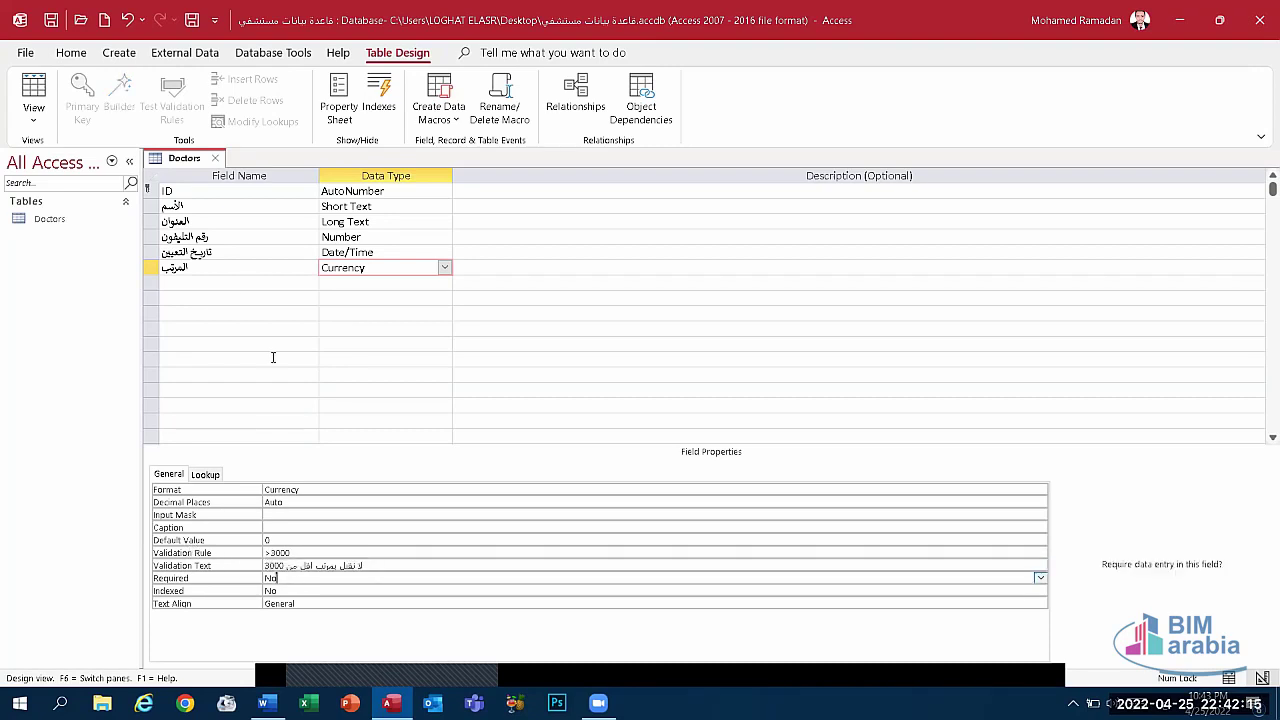
click(245, 284)
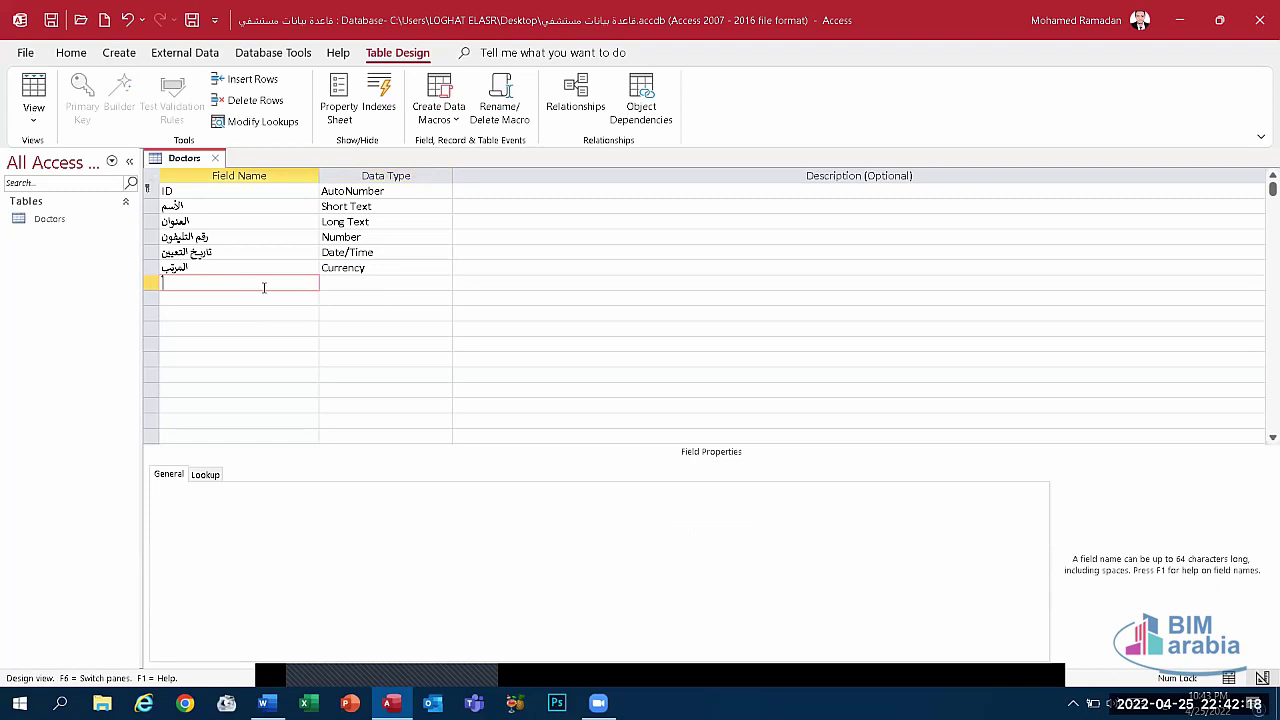
Step: Add the field لينك الصفحة with data type Hyperlink
text(أي)
text(نك الصف)
text(حة)
key(Tab)
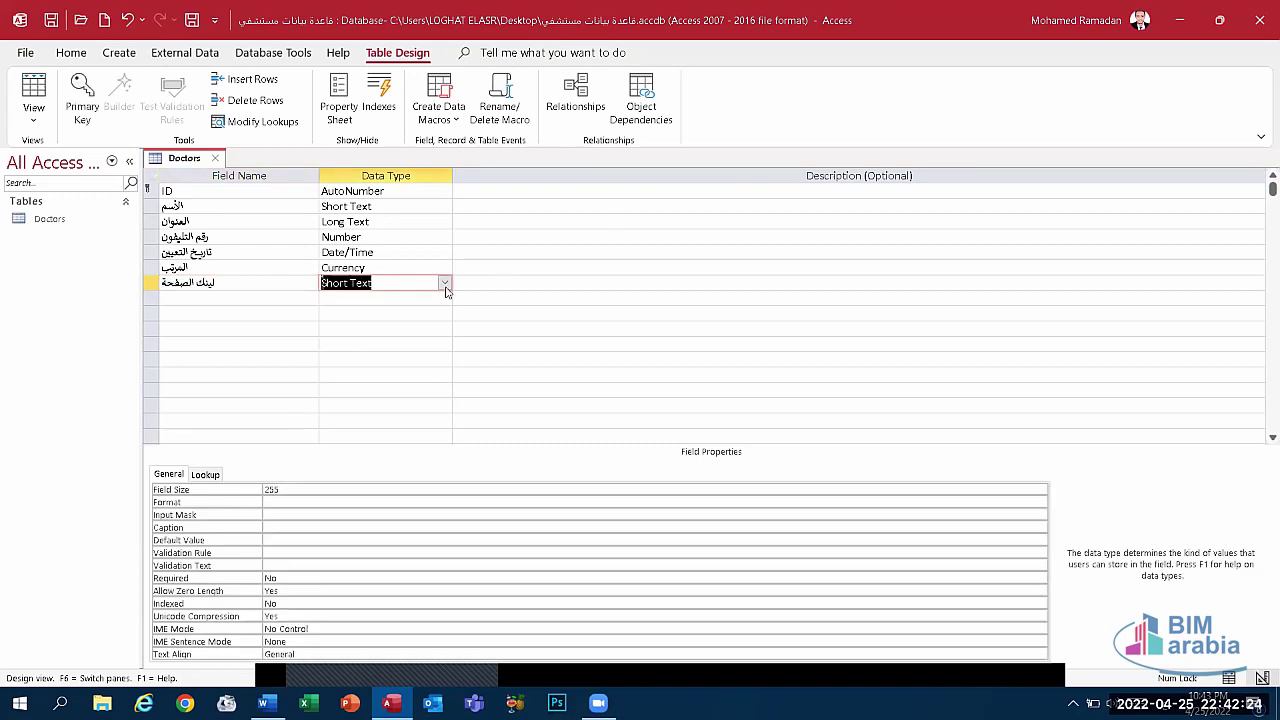
click(444, 283)
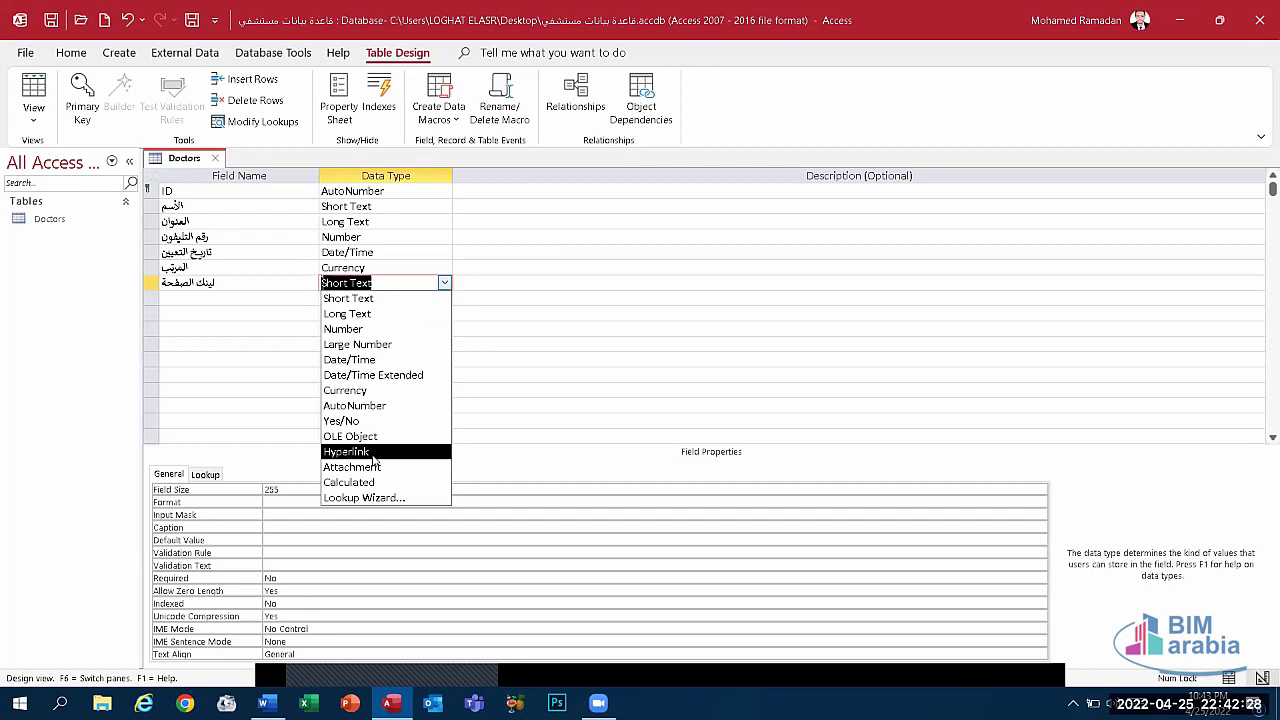
click(346, 452)
key(Return)
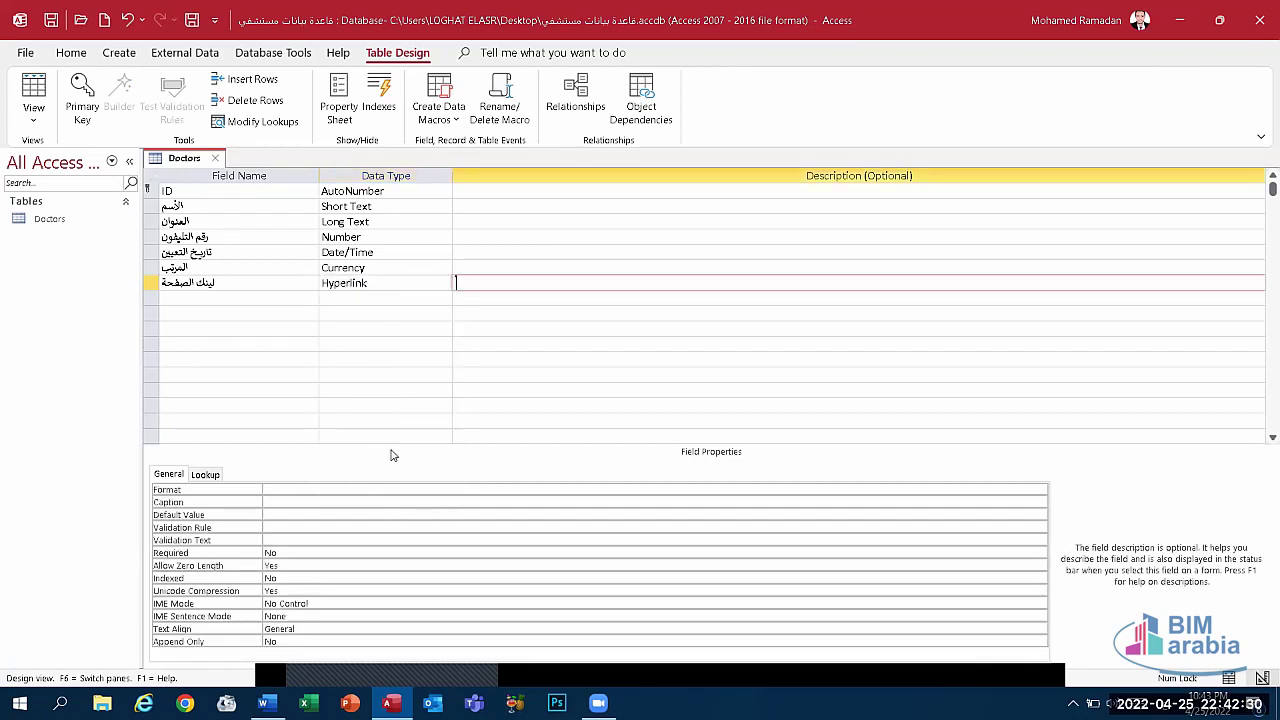
key(Return)
Step: Add the photo field صورة with data type Attachment
text(صورة)
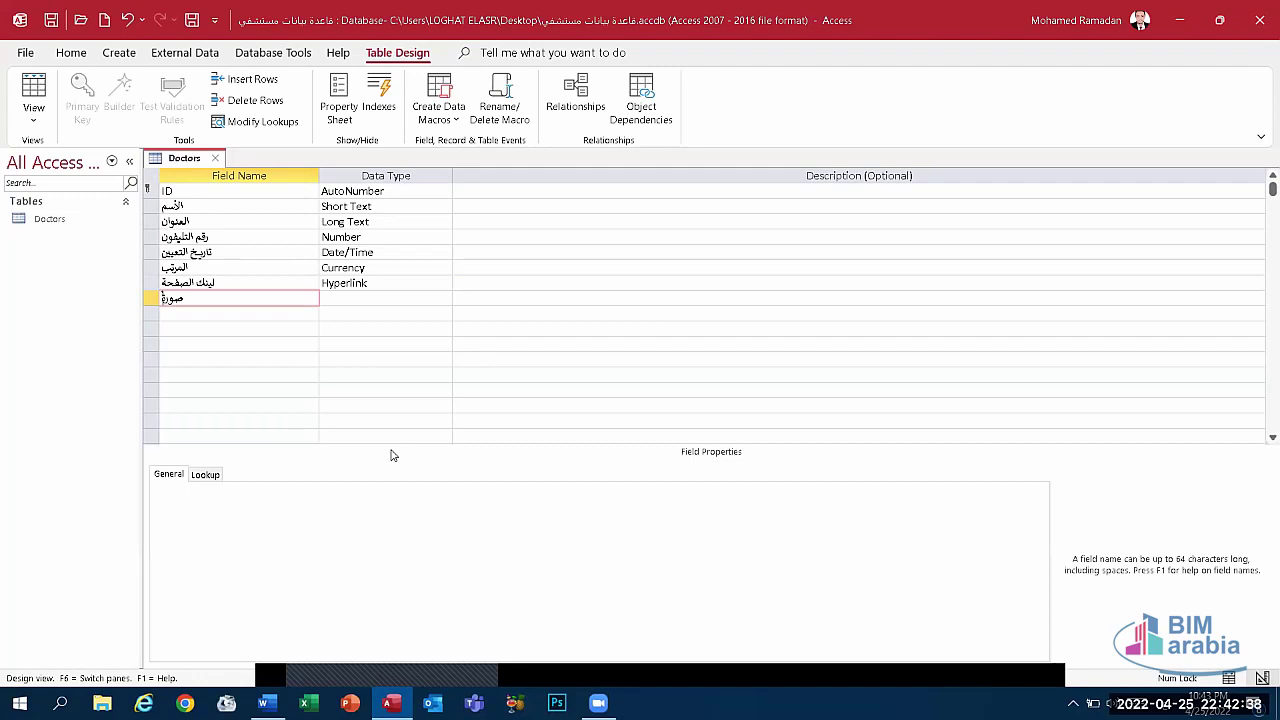
key(Return)
click(444, 298)
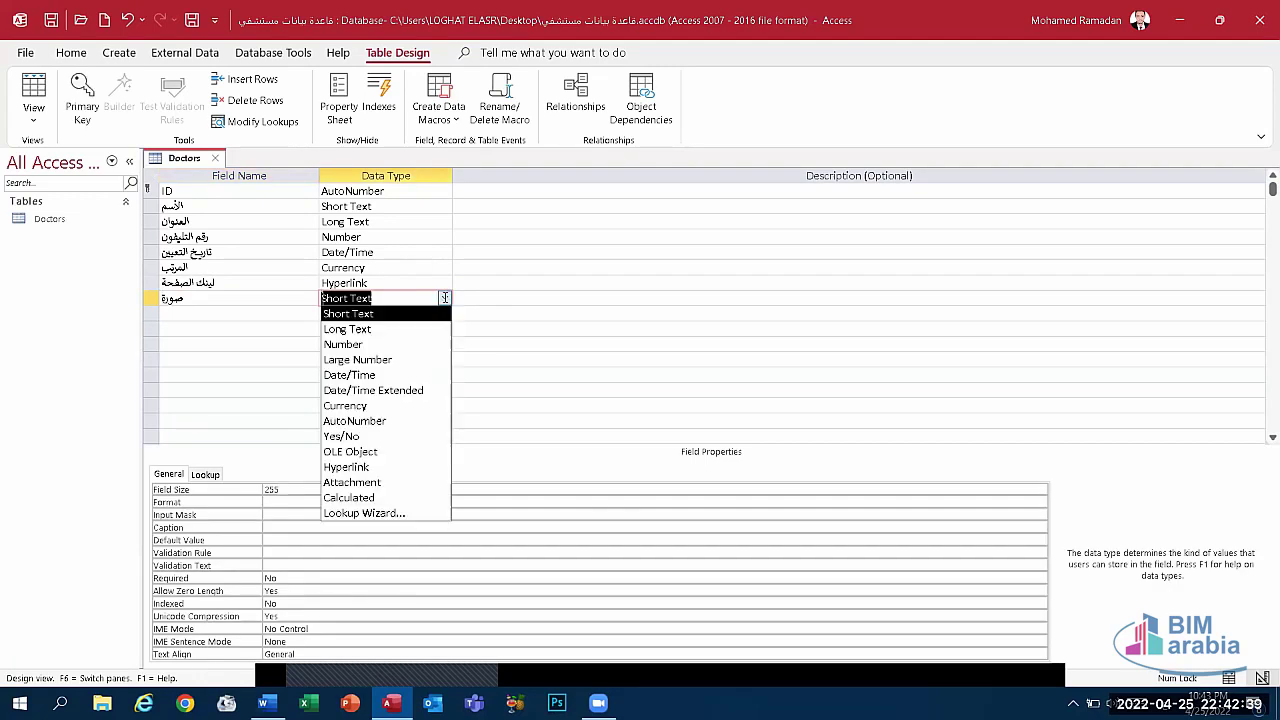
click(375, 482)
key(Return)
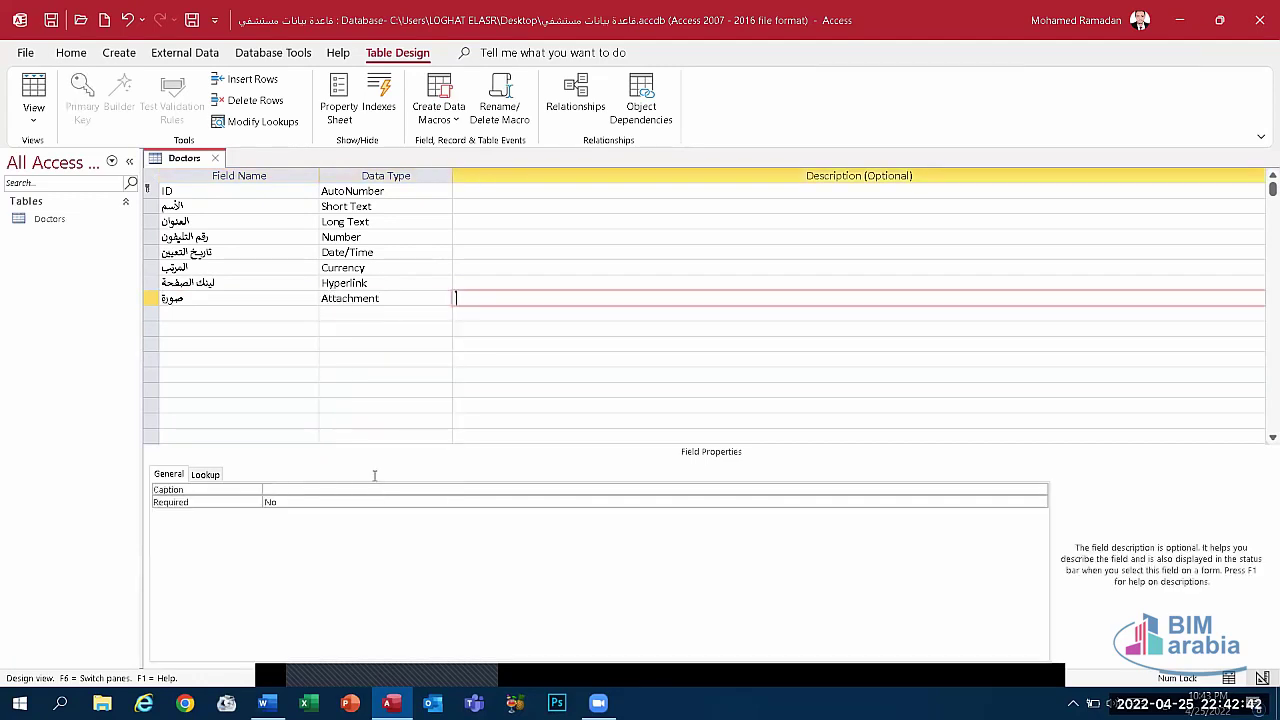
key(Return)
text(ال)
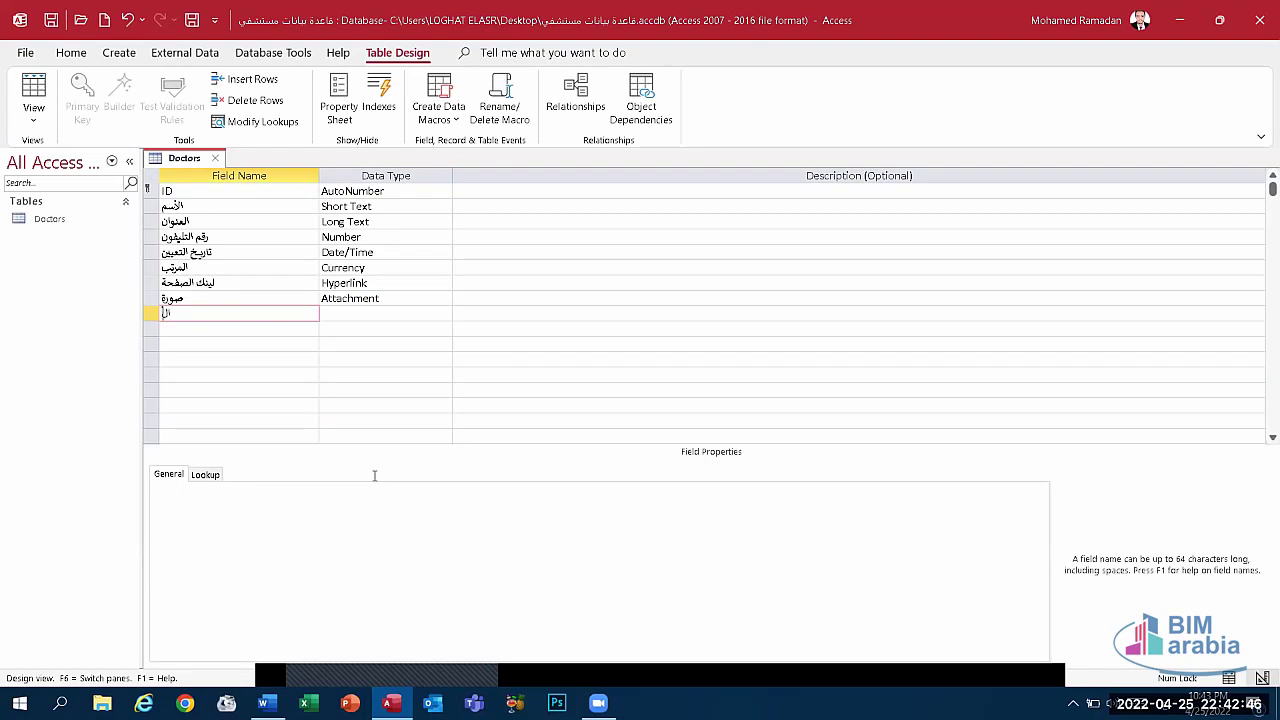
Step: Add السيرة الذاتية as an Attachment field and start the الحالة الأجتماعية field name
text(سيرة)
text( الذا)
text(تية)
click(428, 316)
click(444, 313)
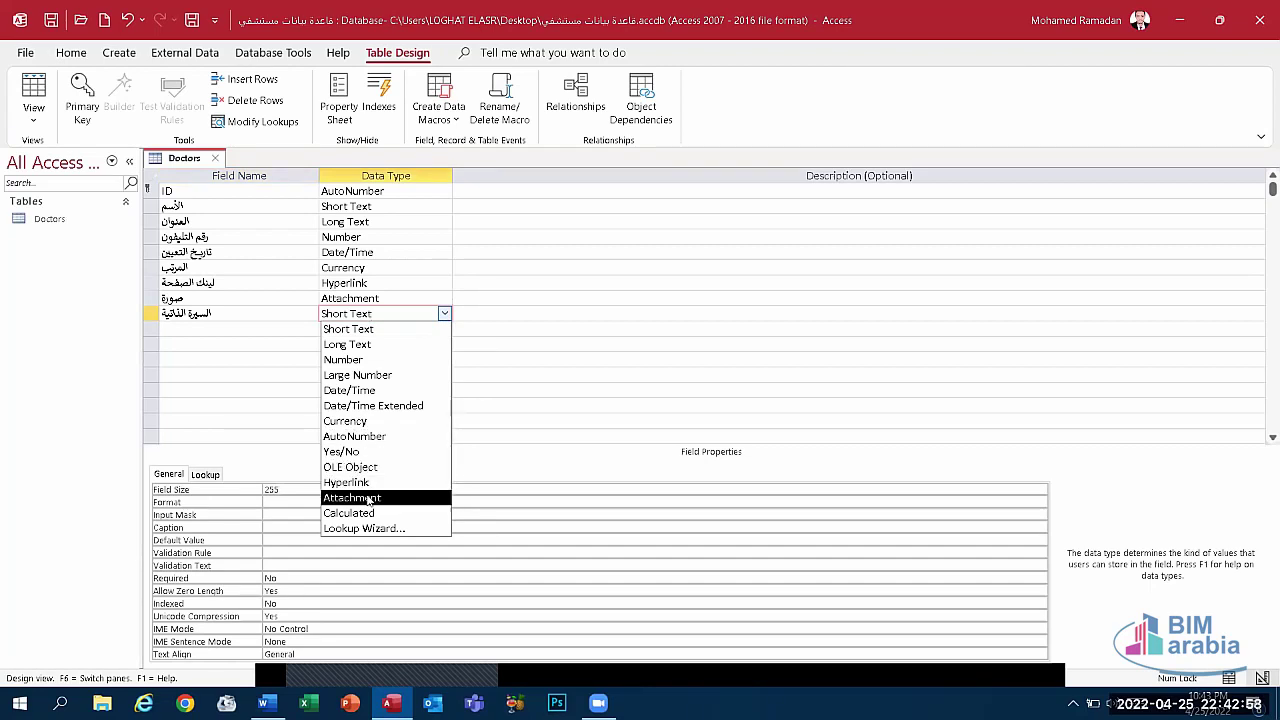
click(367, 497)
key(Tab)
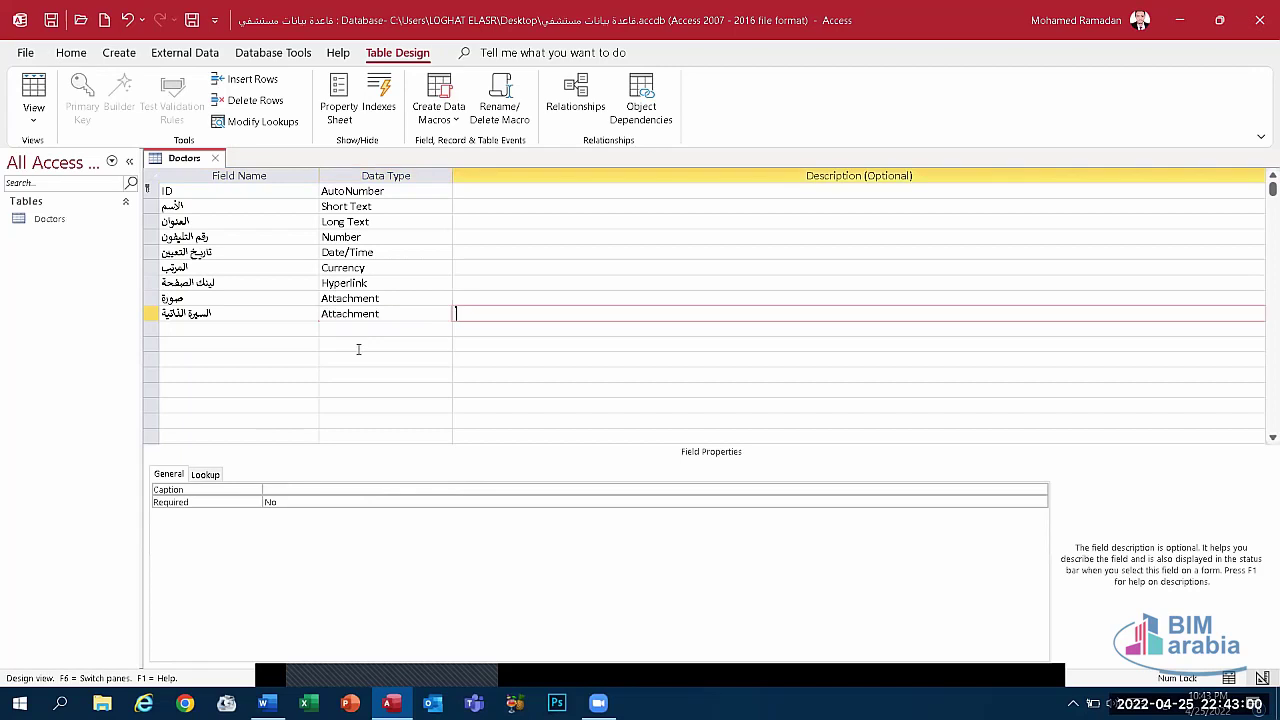
key(Tab)
text(الحا)
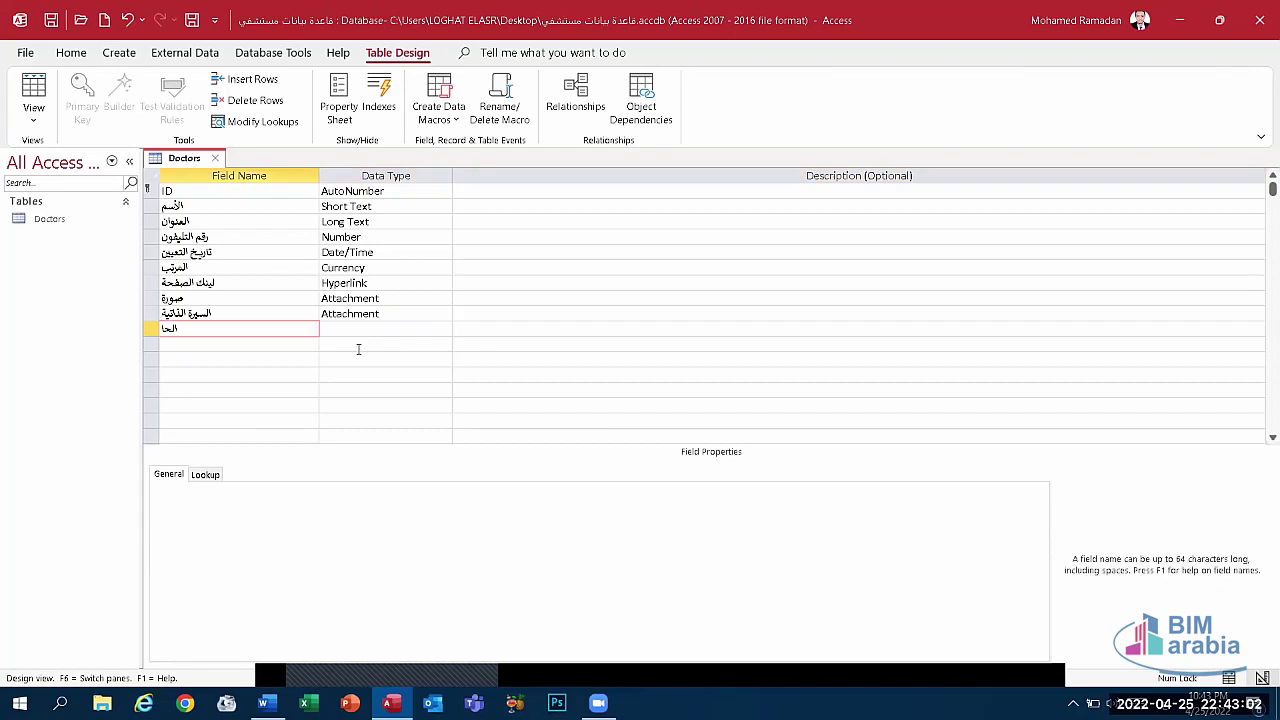
text(لة الأ)
text(جتما)
text(عية)
Step: Confirm the الحالة الأجتماعية field name and choose Lookup Wizard as its data type
key(Tab)
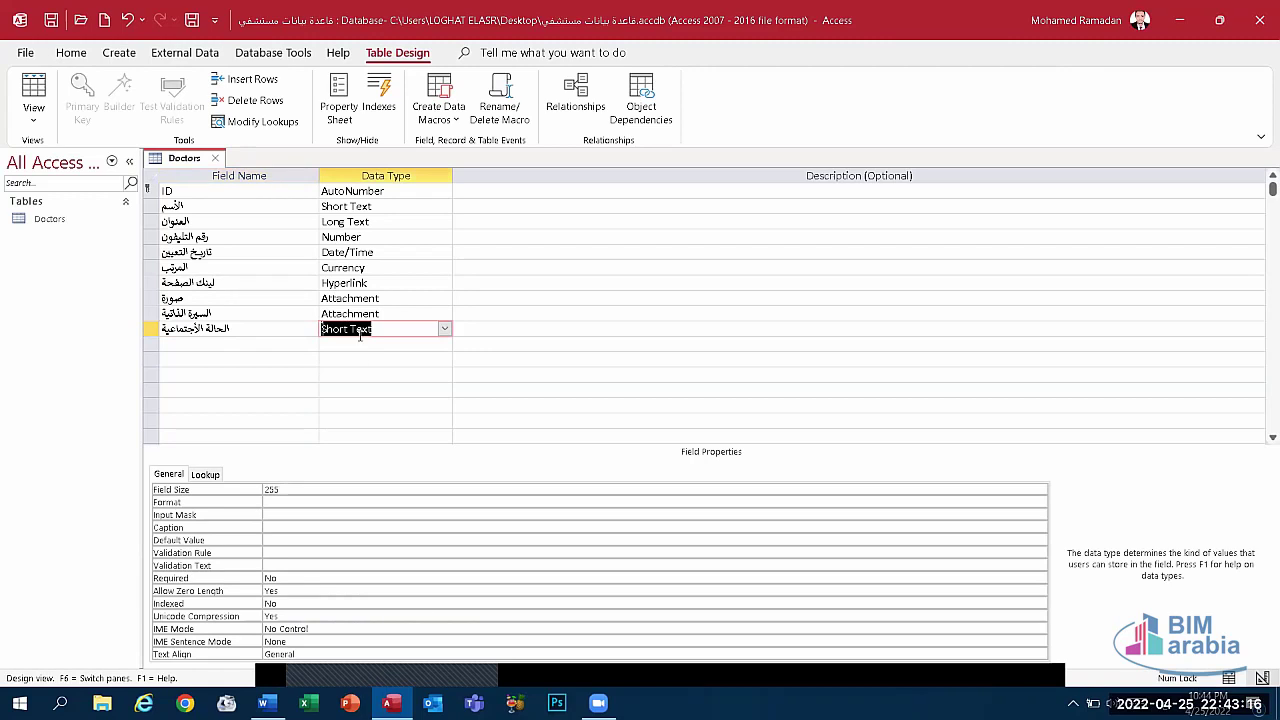
click(444, 329)
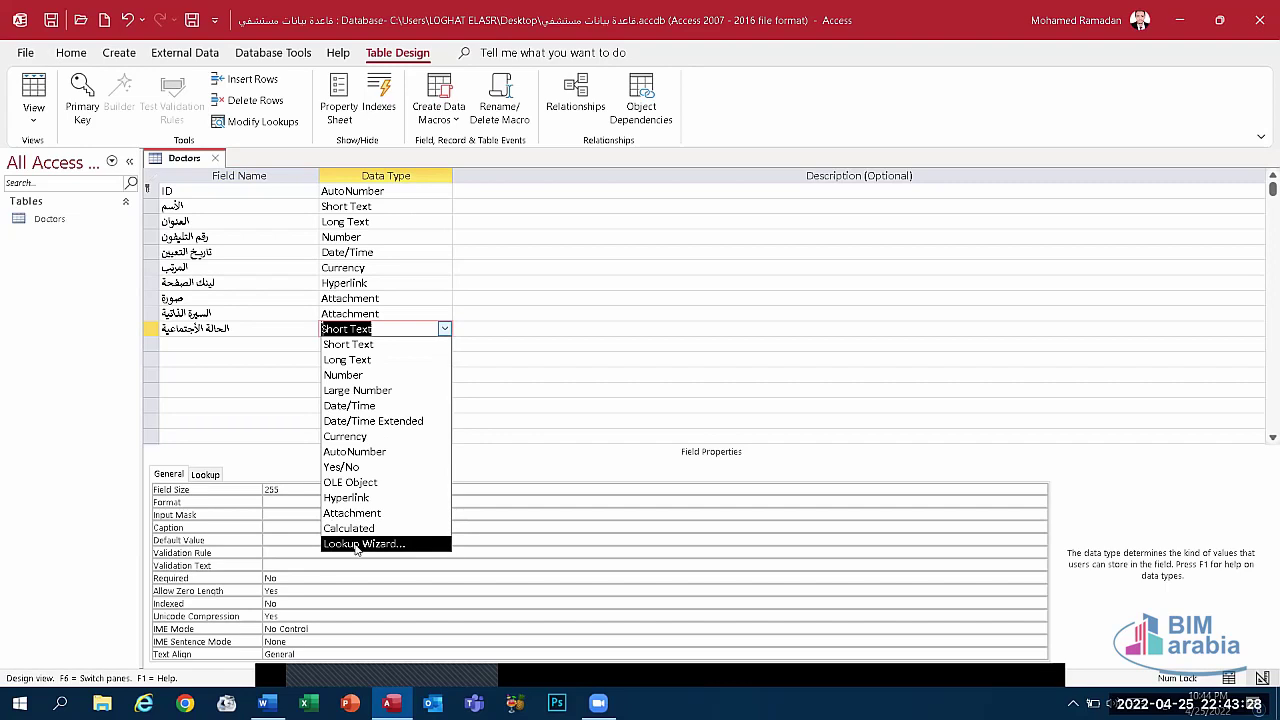
click(356, 544)
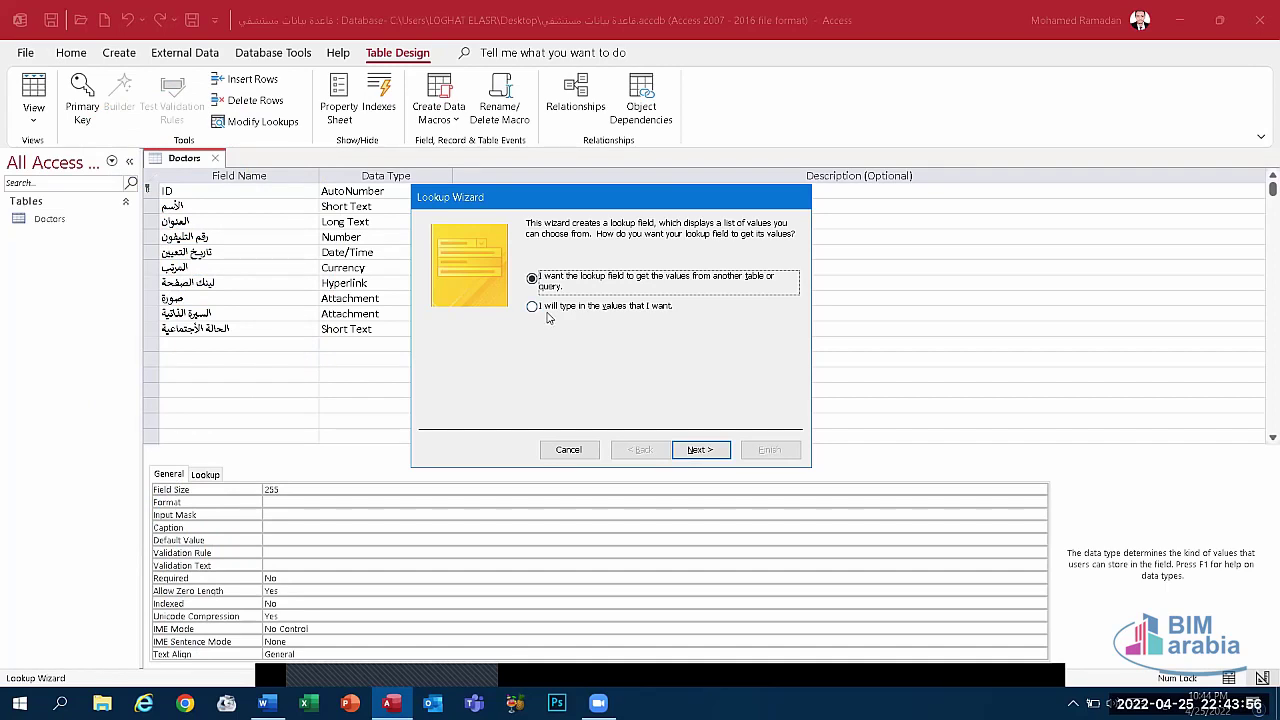
Step: Type the lookup values أعزب, متزوج, مطلقة and ارملة by hand and finish the wizard
click(553, 312)
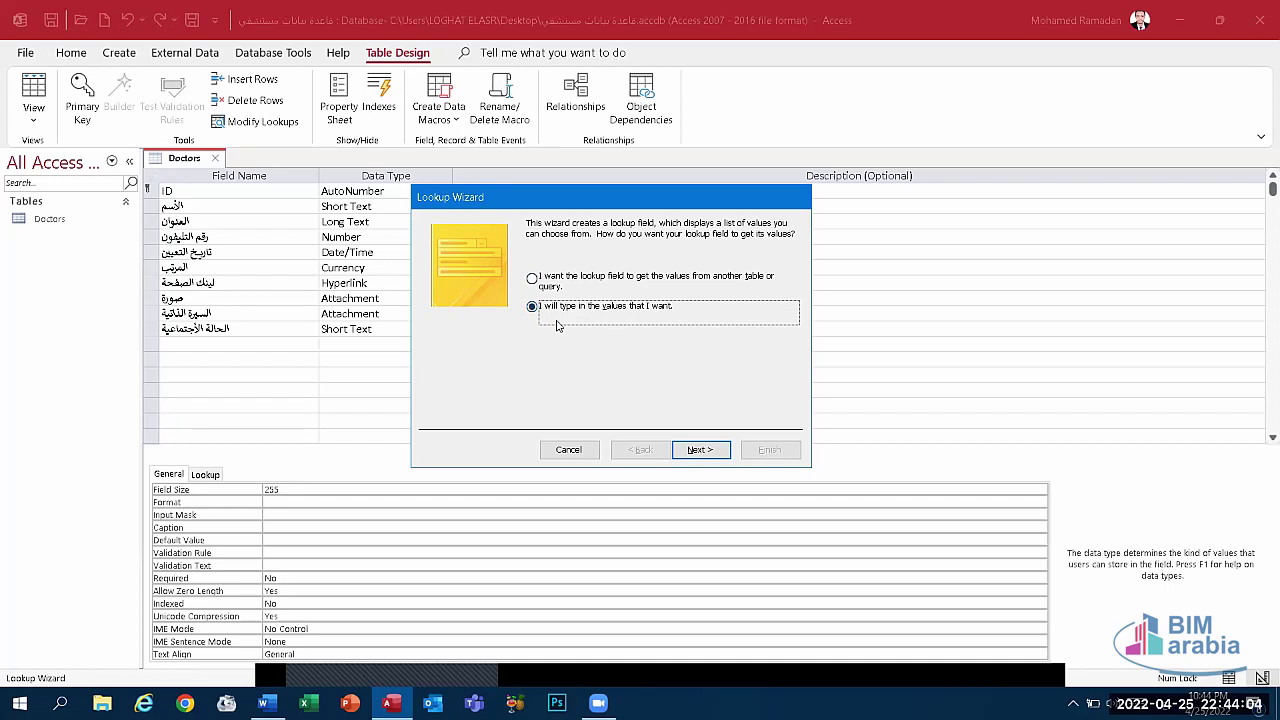
click(698, 450)
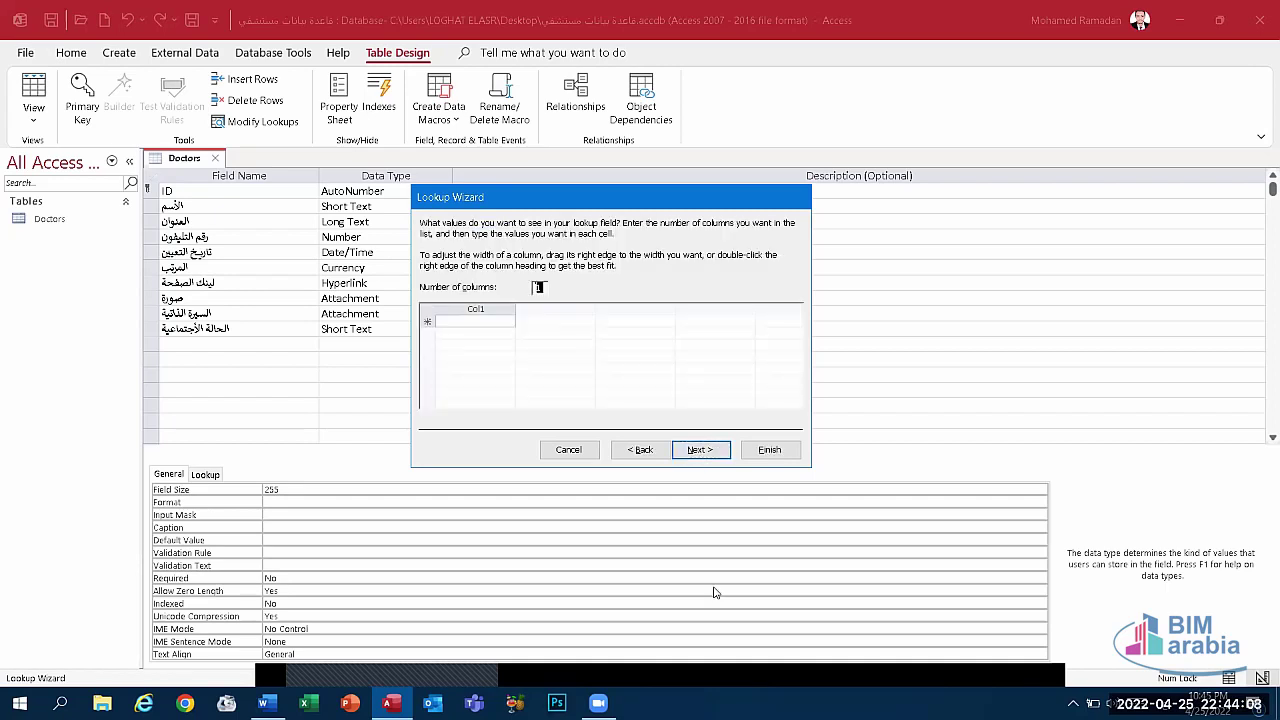
click(478, 322)
text(ا)
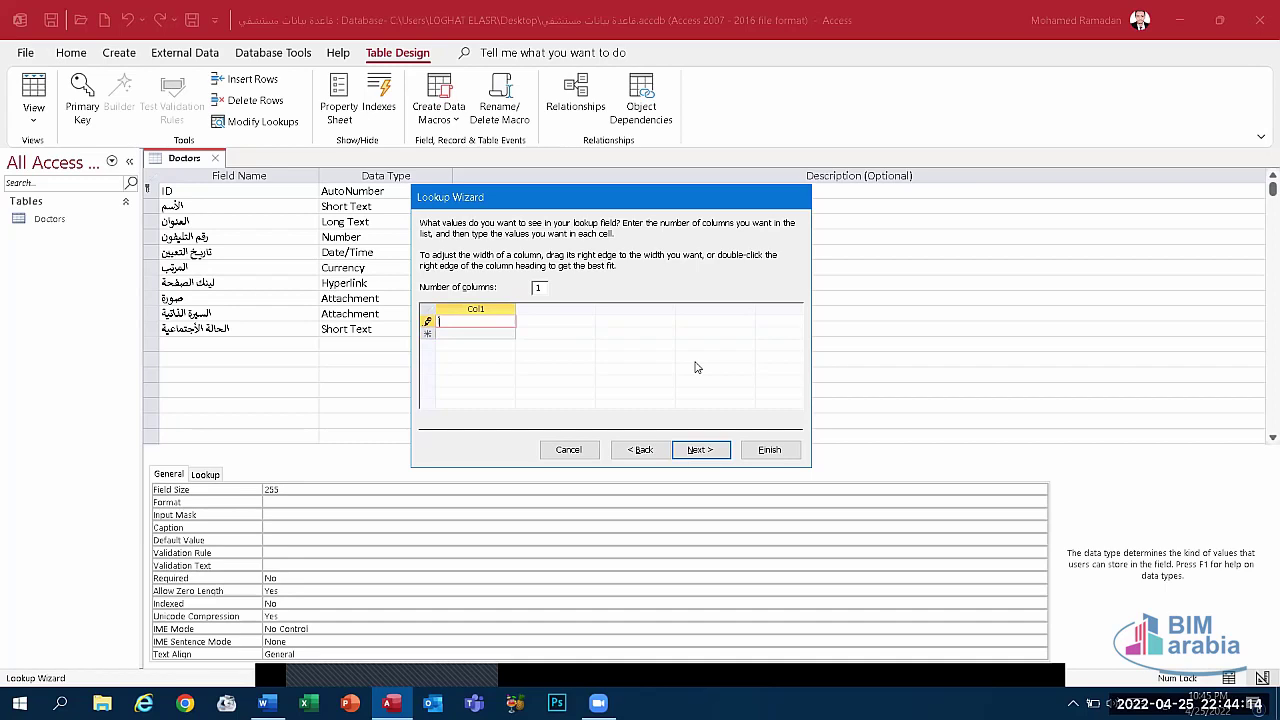
text(أعزب)
click(474, 336)
text(متزوج)
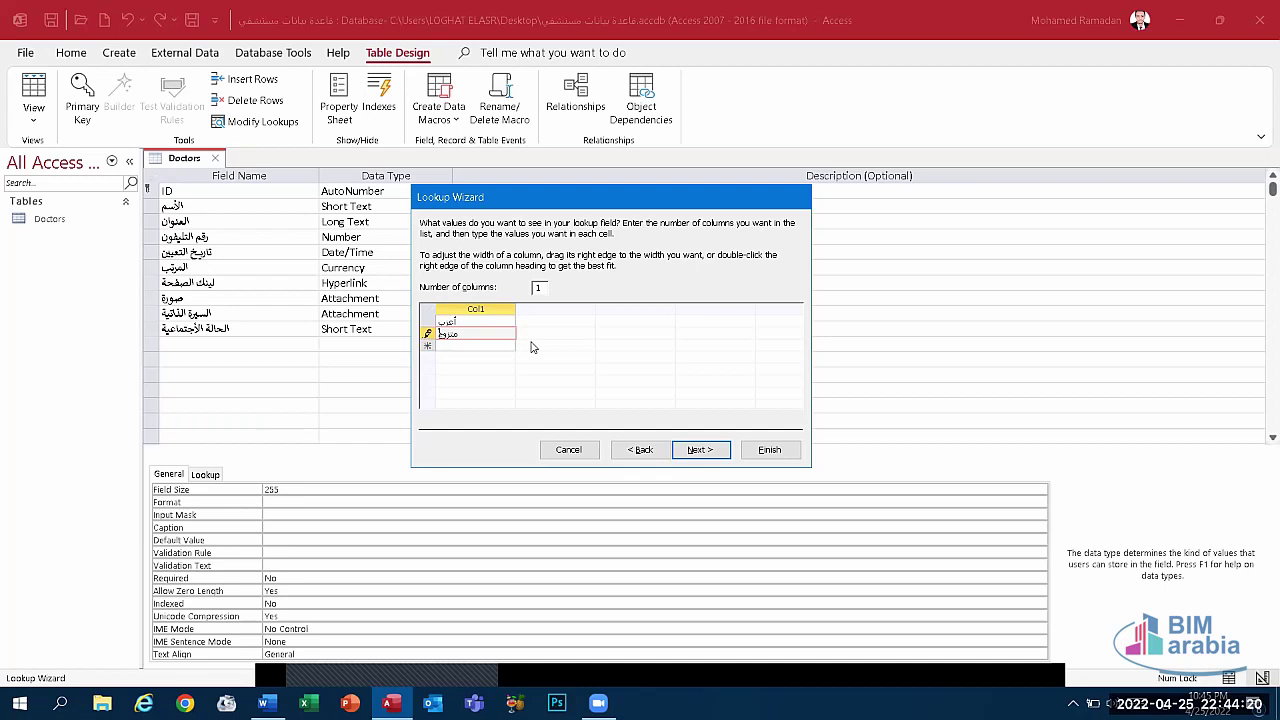
click(474, 346)
text(مطلقة)
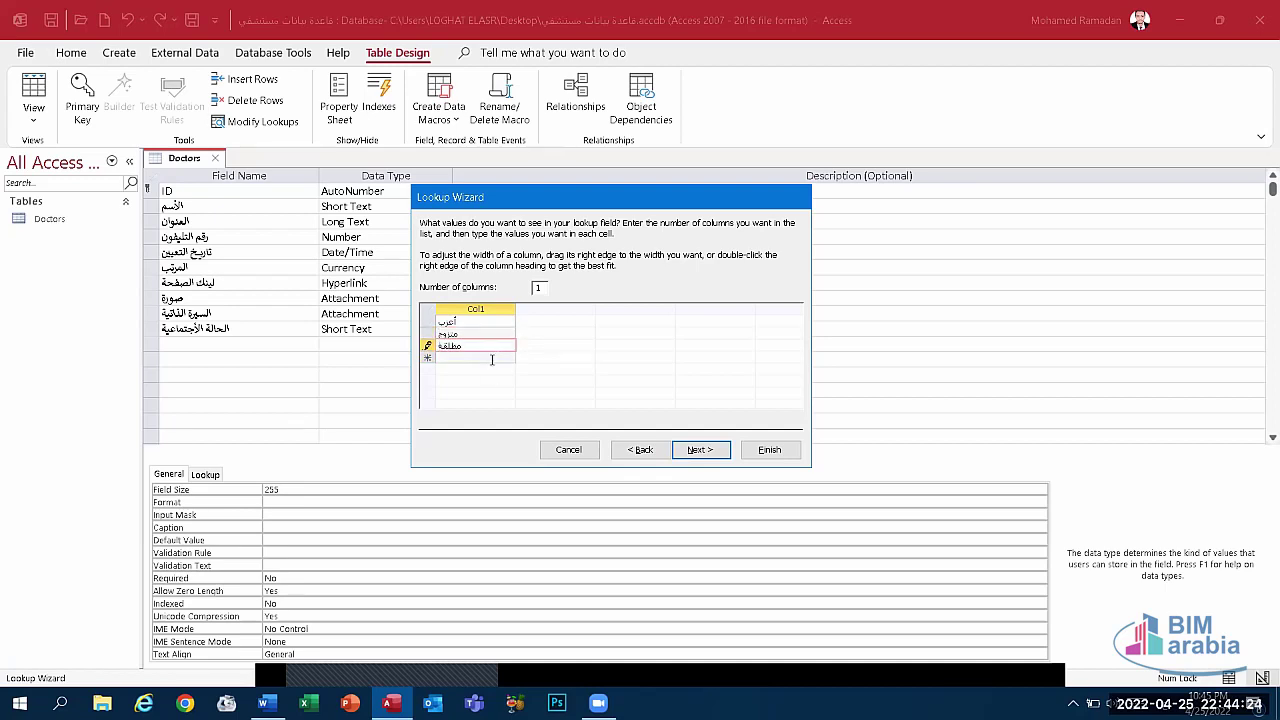
click(492, 358)
text(ارمل)
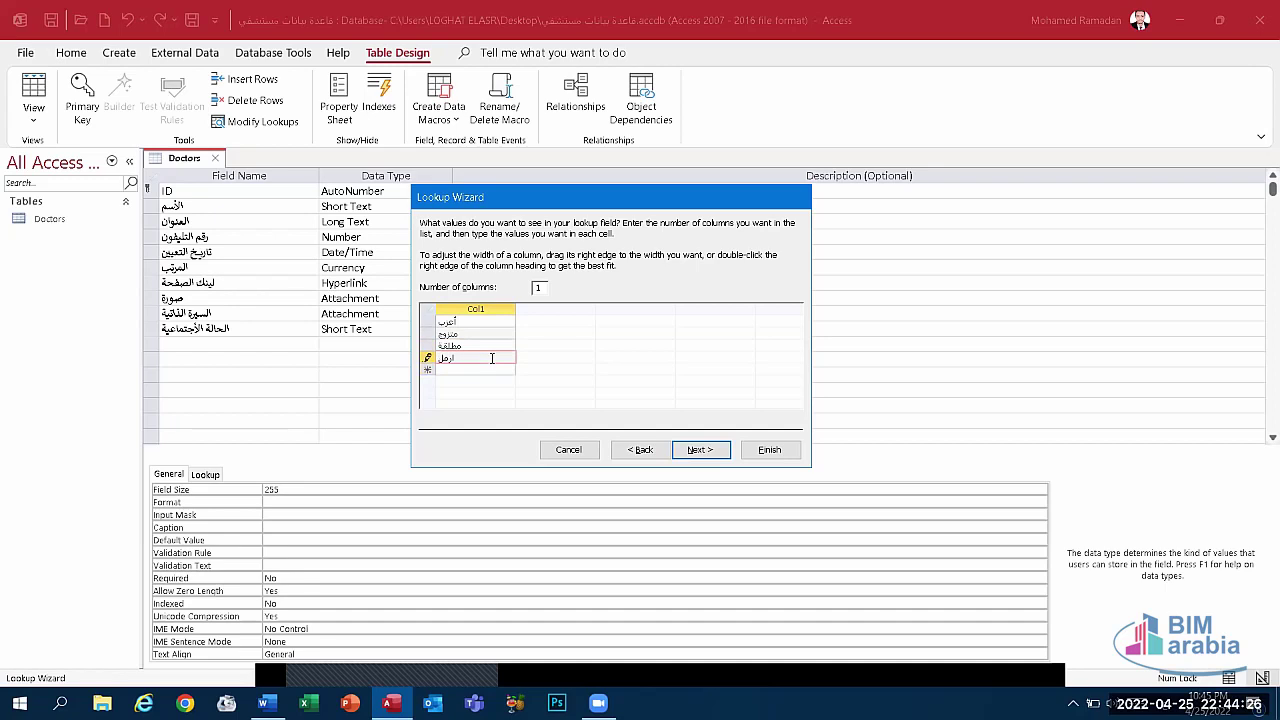
text(ة)
click(769, 450)
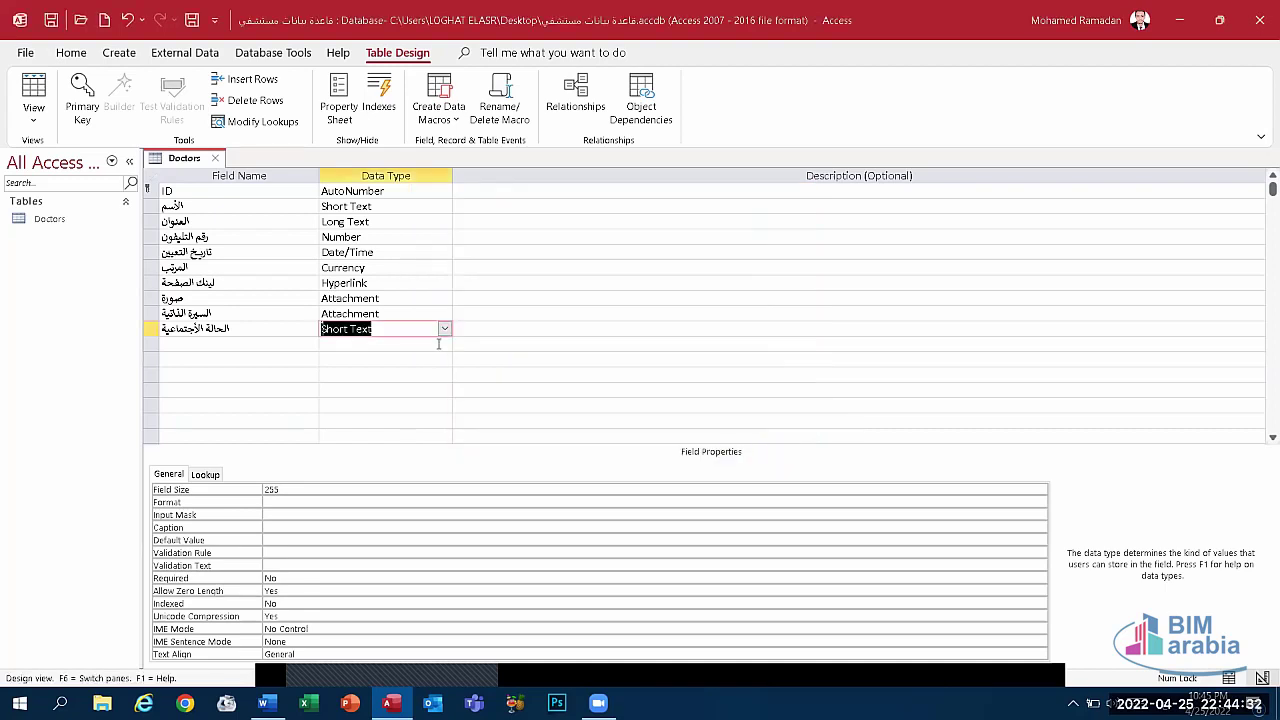
Step: Relaunch the Lookup Wizard for marital status, choosing to type the values yourself
click(393, 335)
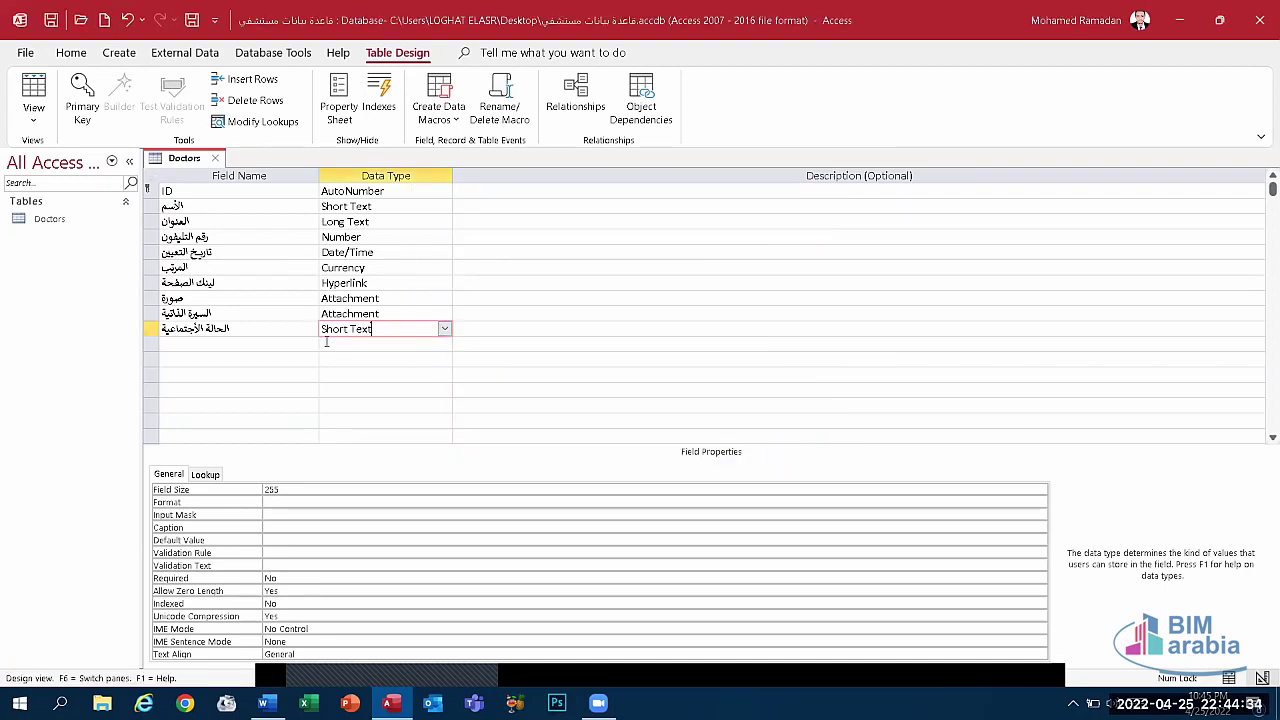
click(445, 330)
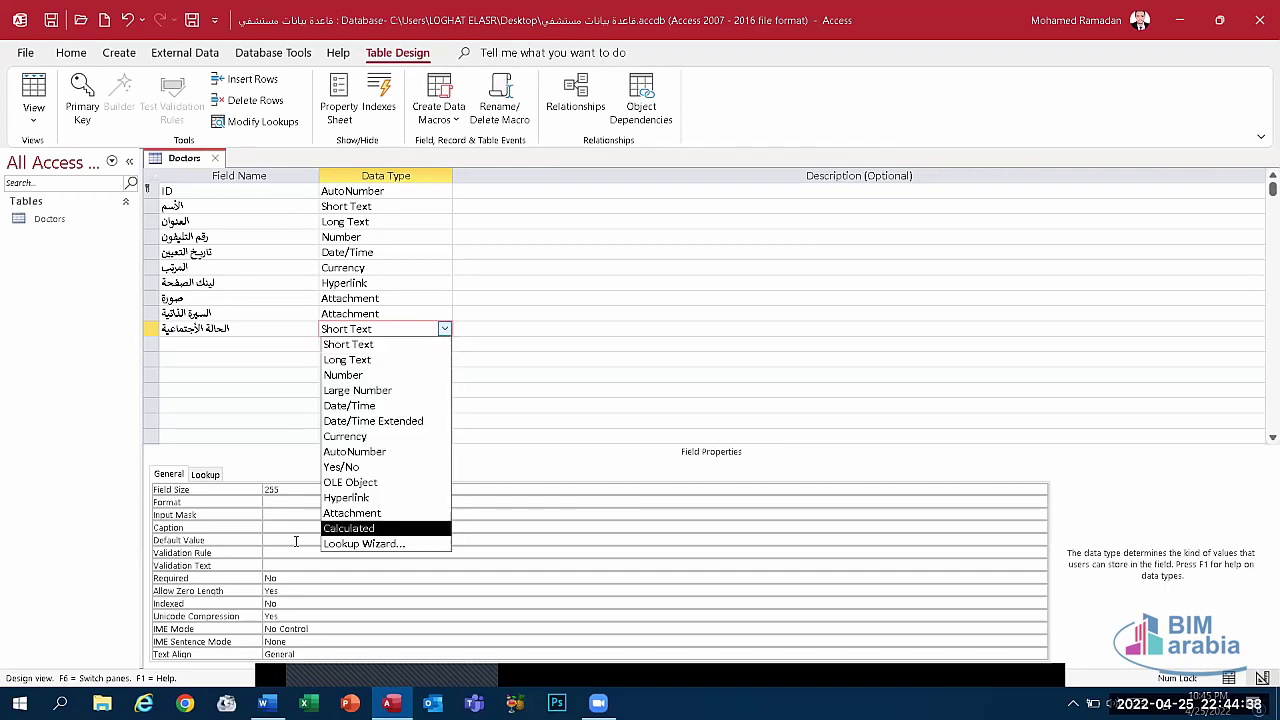
click(380, 548)
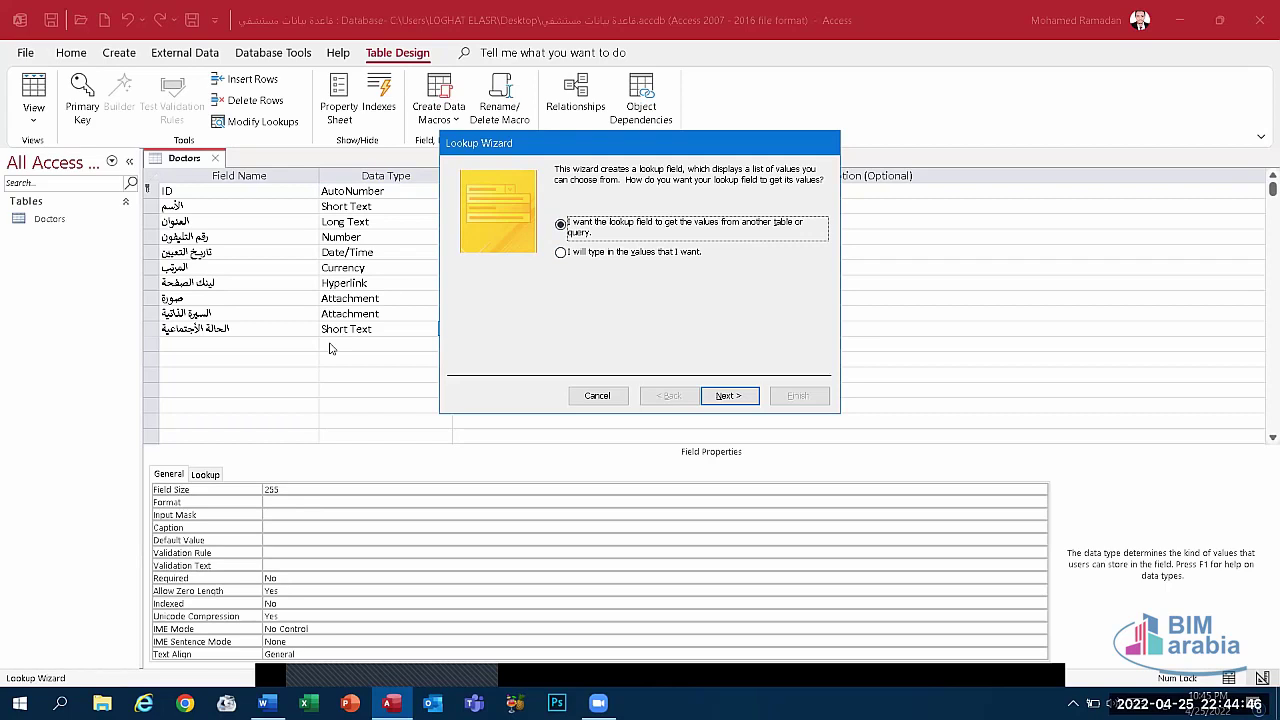
drag(530, 148, 515, 186)
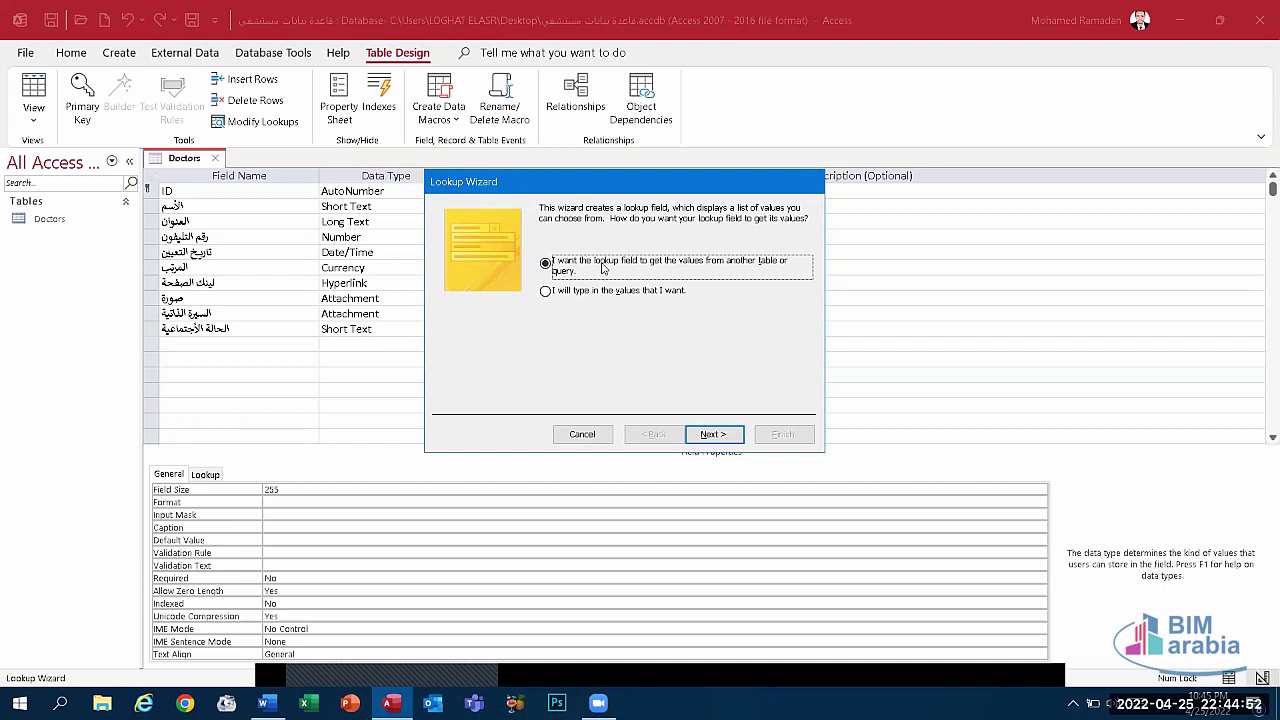
click(557, 291)
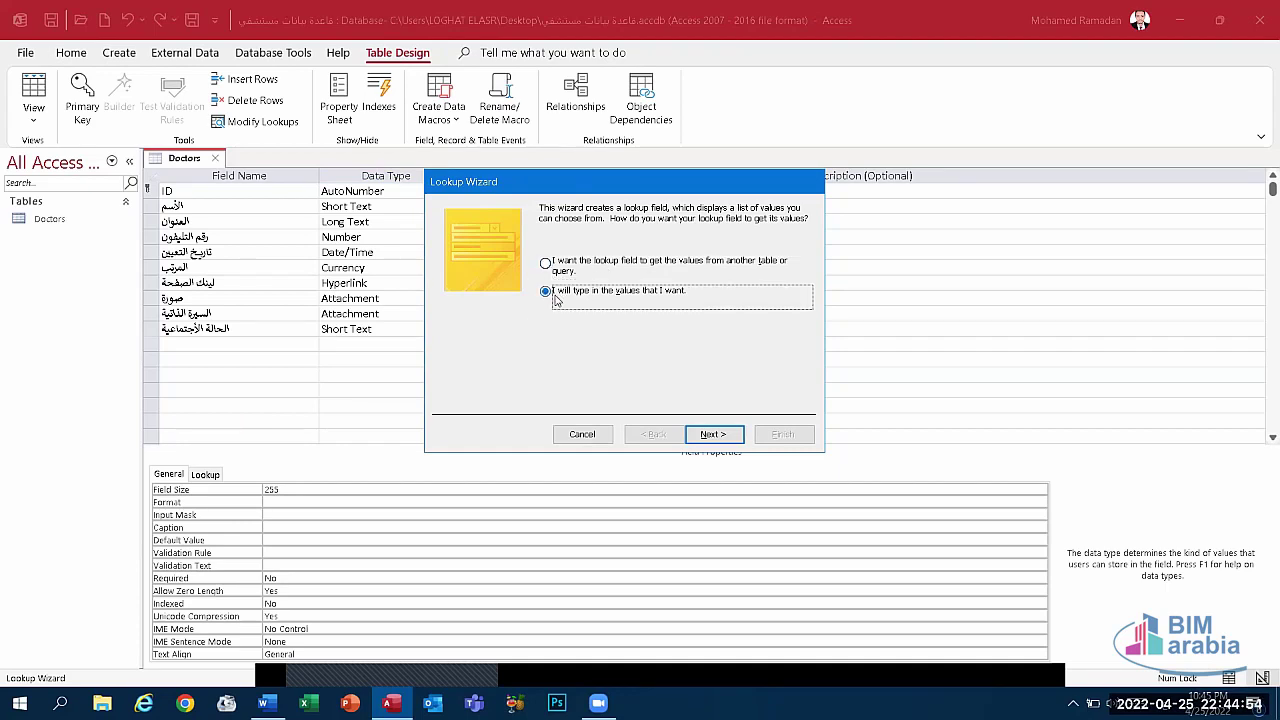
click(708, 436)
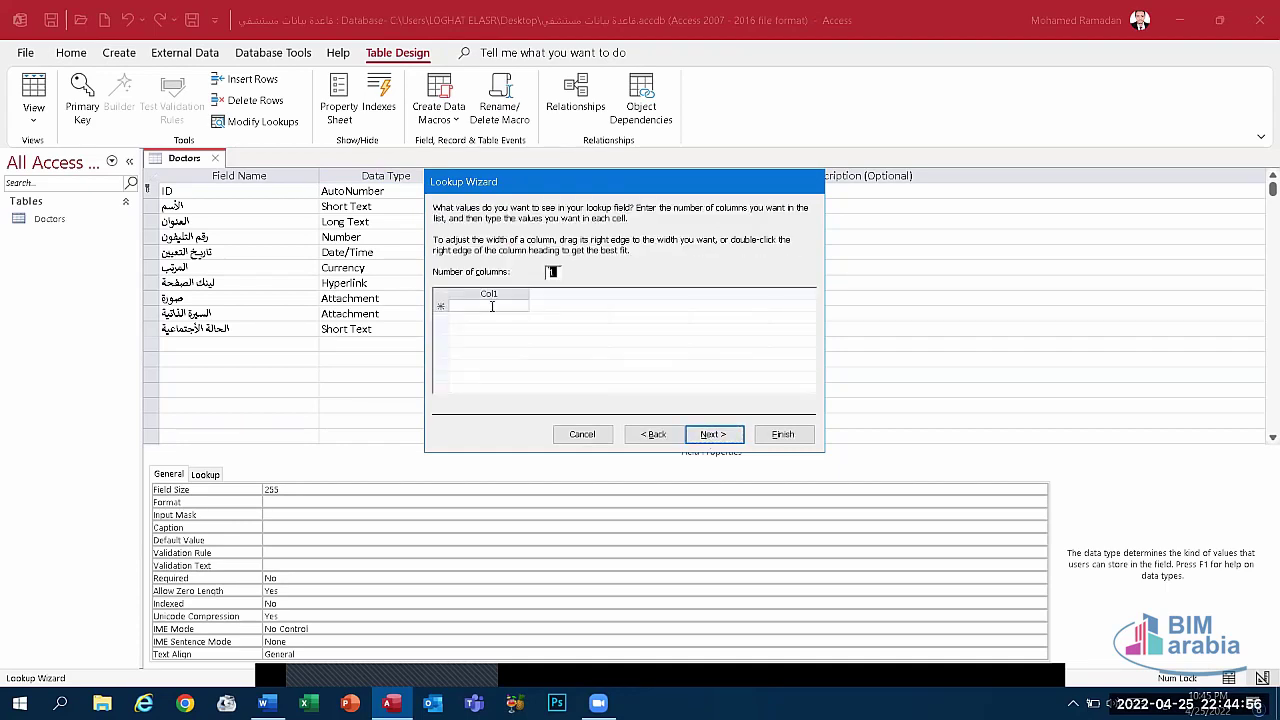
Step: Enter the statuses أعزب, متزوج, مطلقة and a fourth value, then finish the lookup list
text(أعزب)
click(502, 317)
text(متزوج)
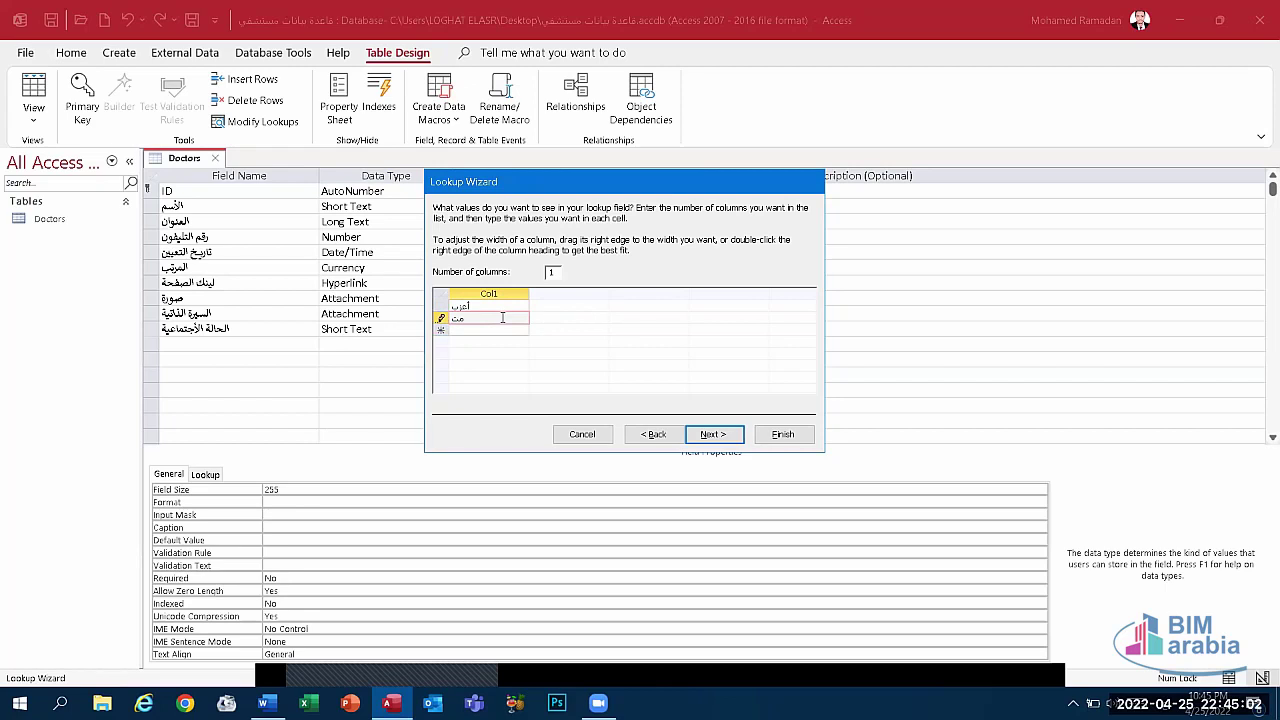
click(496, 331)
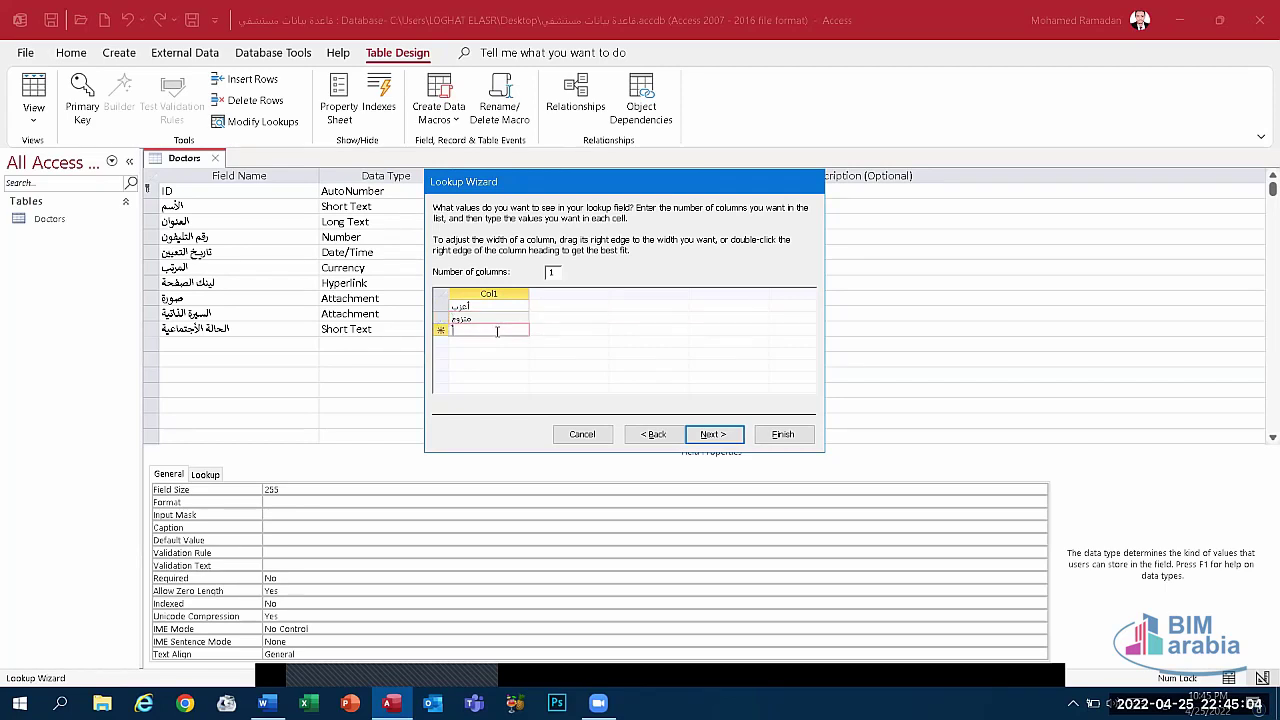
text(مطلقة)
click(487, 341)
text(أرملة)
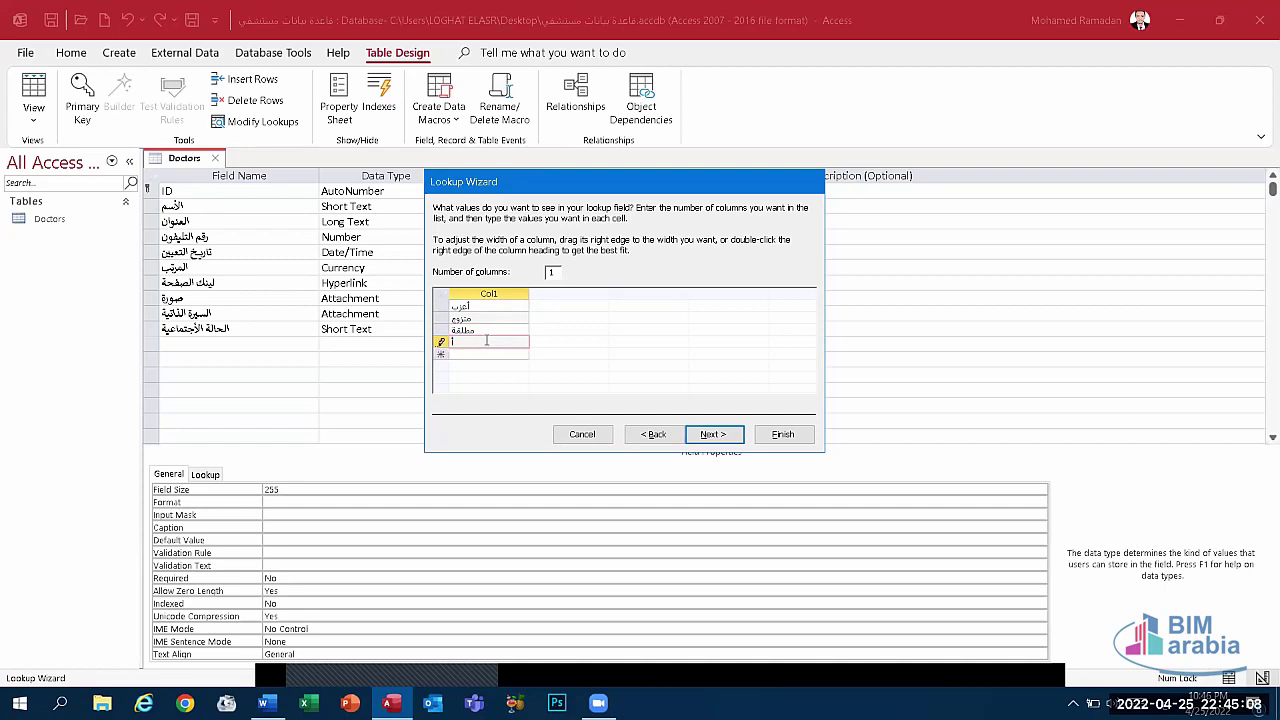
click(788, 434)
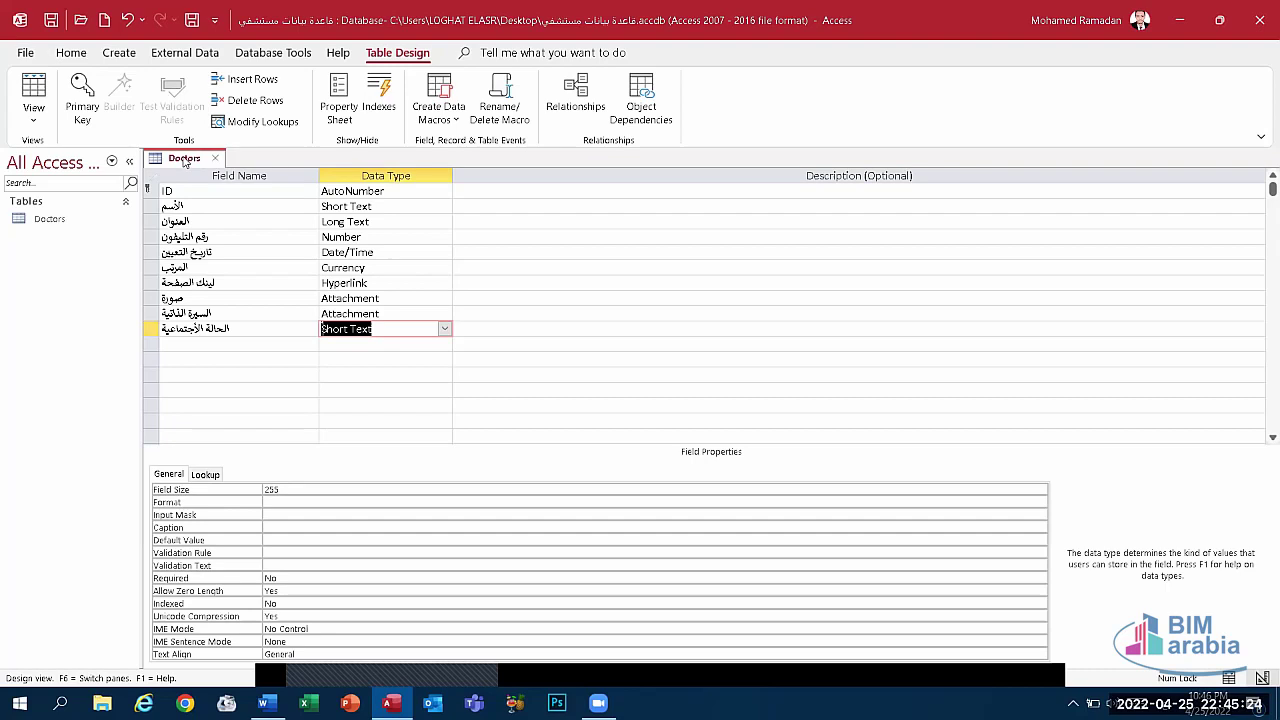
Step: Save the Doctors table and switch it to Datasheet View
right_click(178, 158)
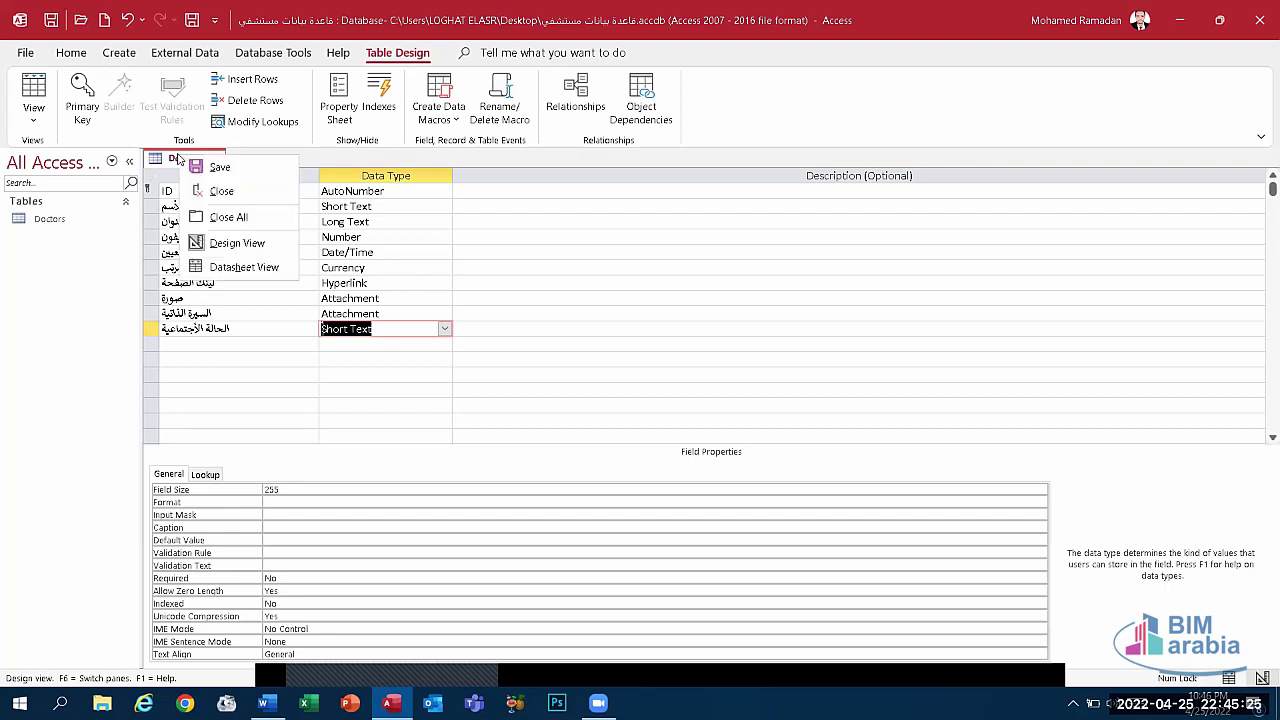
click(227, 167)
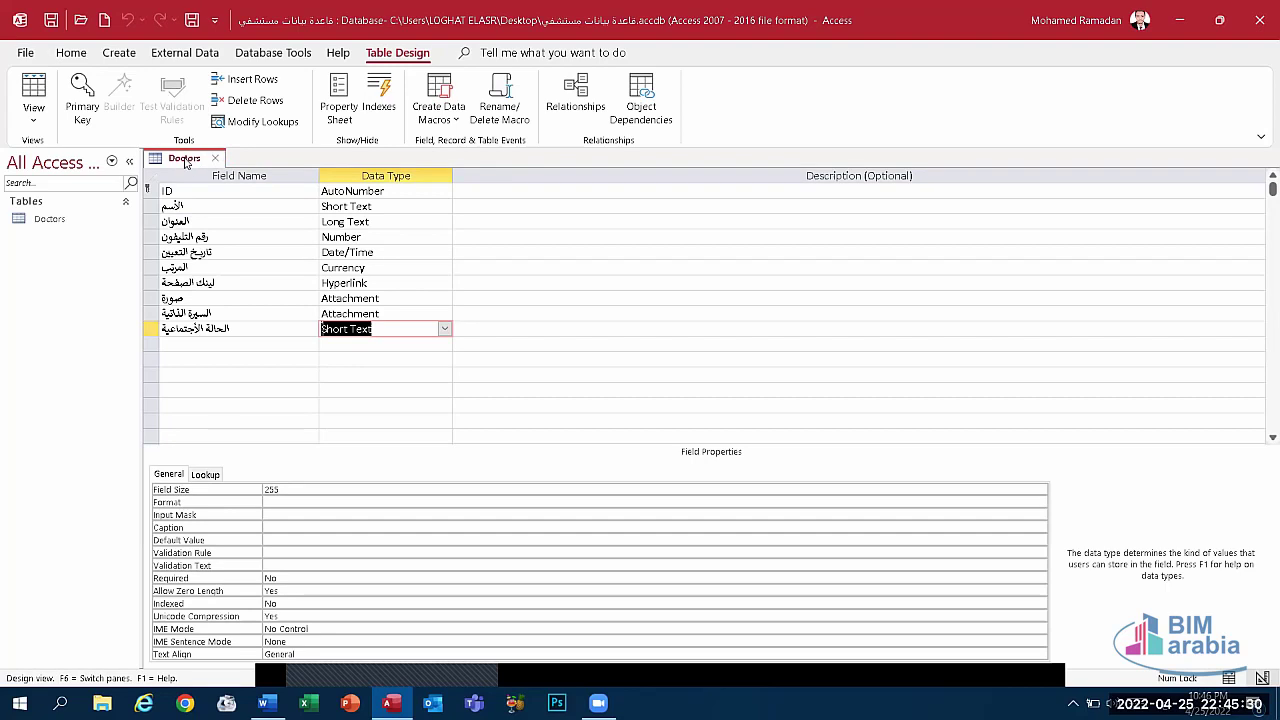
right_click(185, 163)
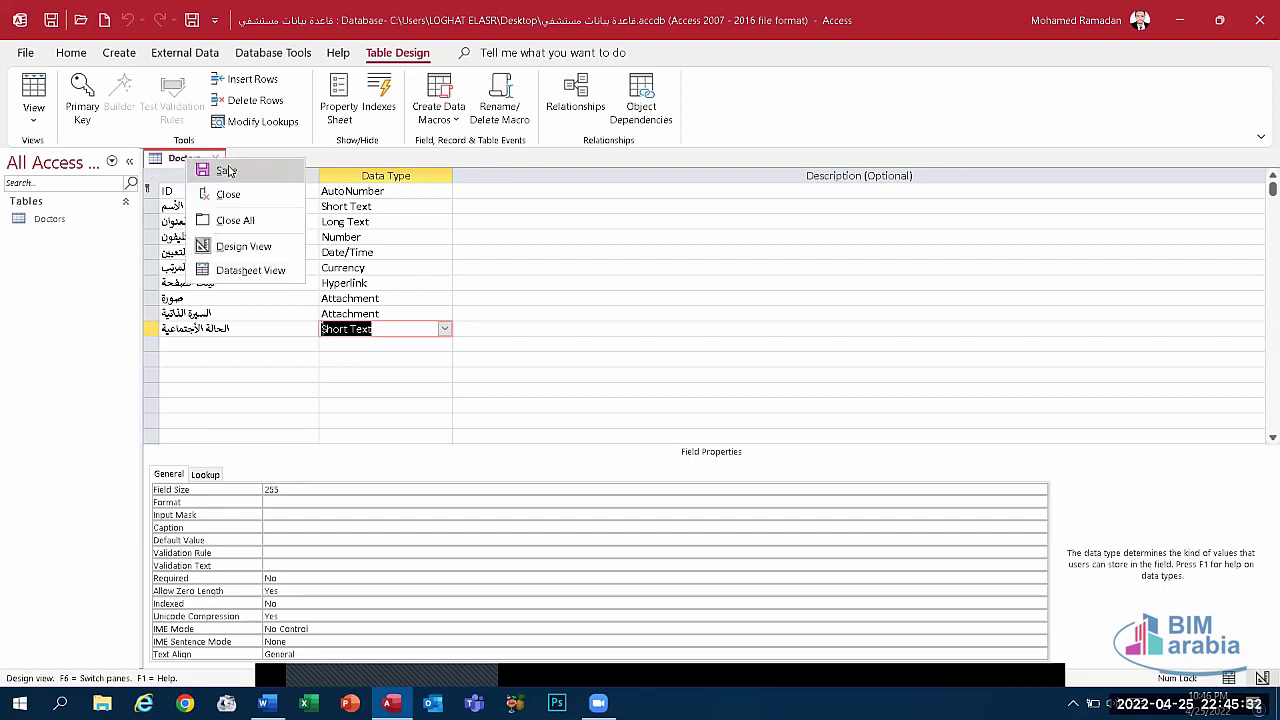
click(229, 171)
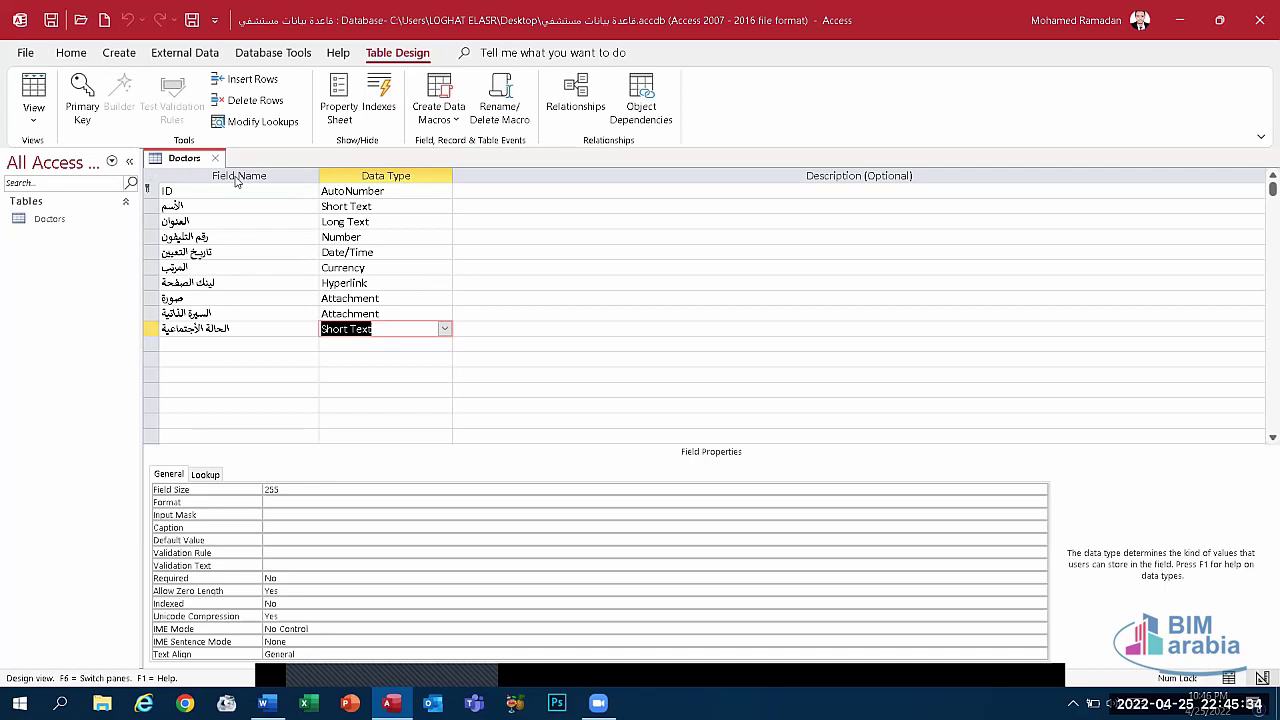
click(35, 121)
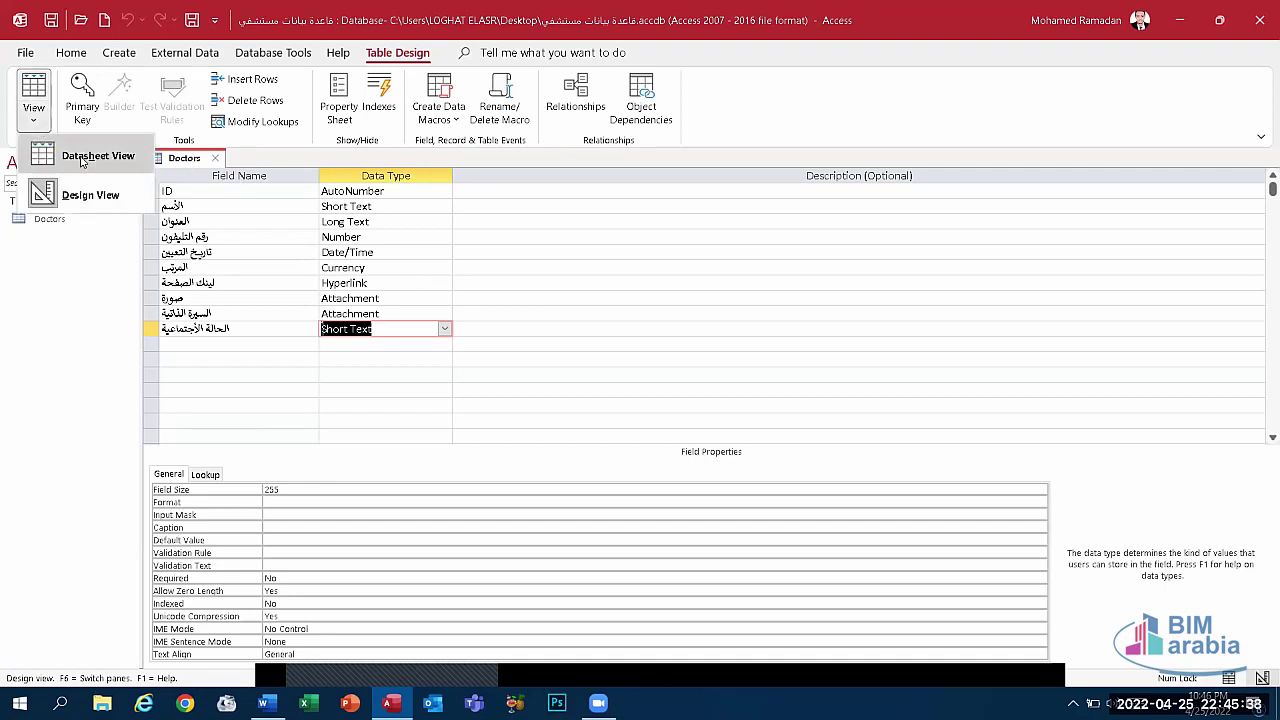
click(99, 158)
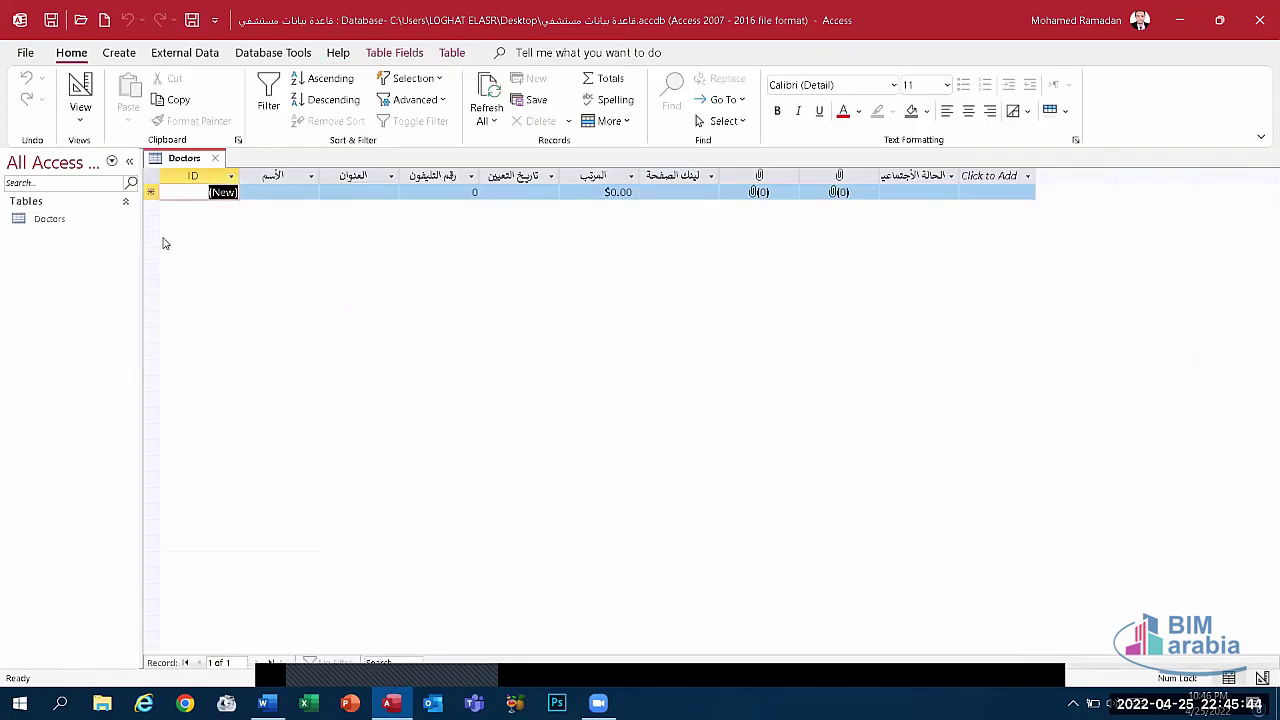
Step: Type the doctor's name into the first record's name field
click(290, 193)
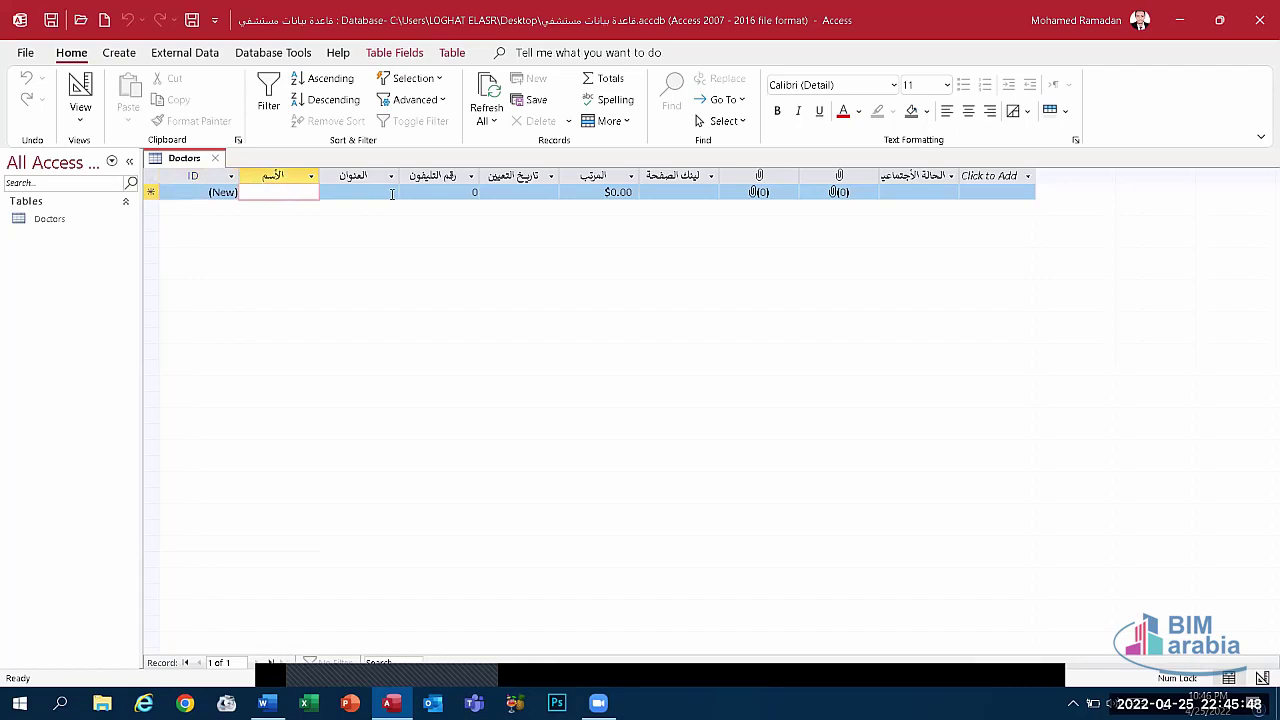
text(م)
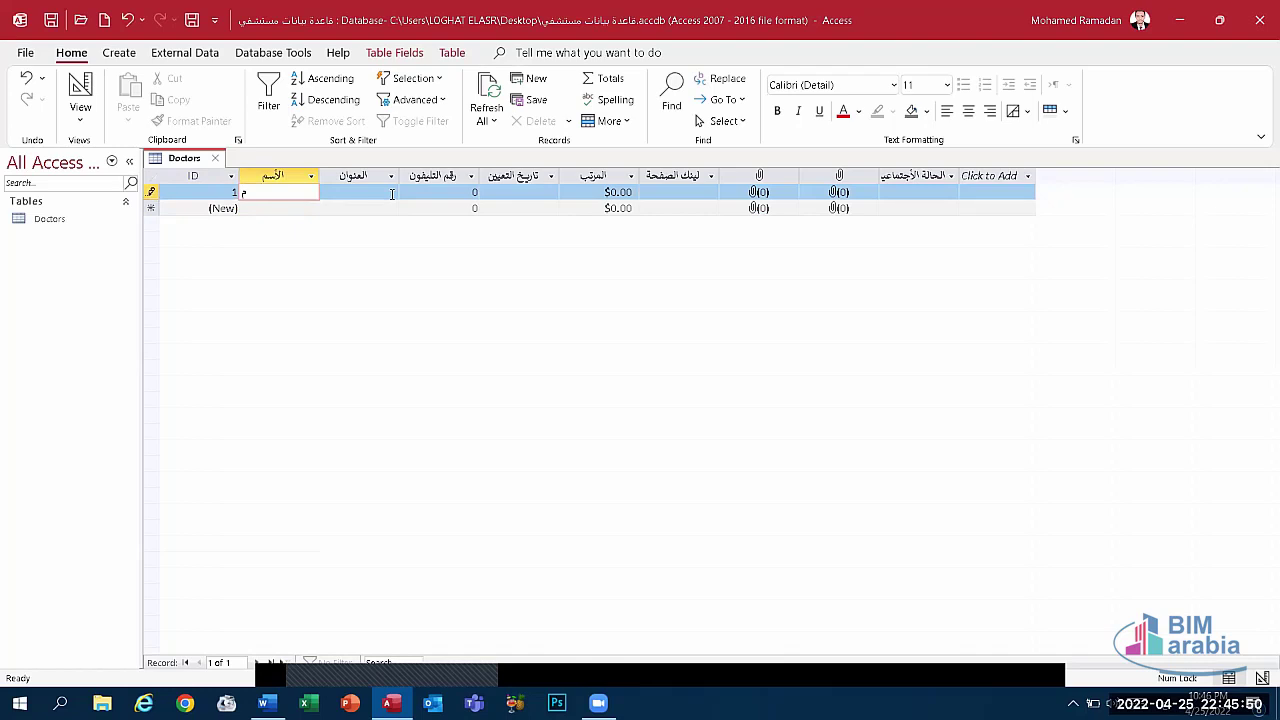
text(حمد)
click(346, 193)
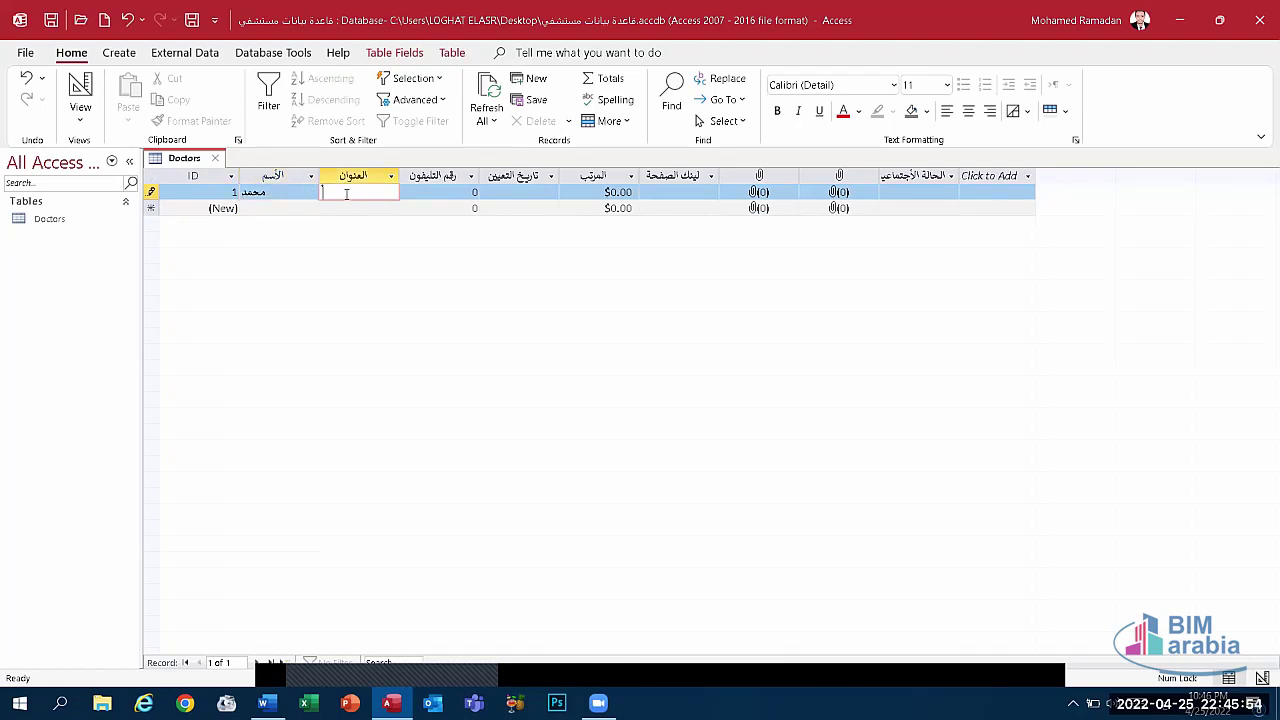
key(Tab)
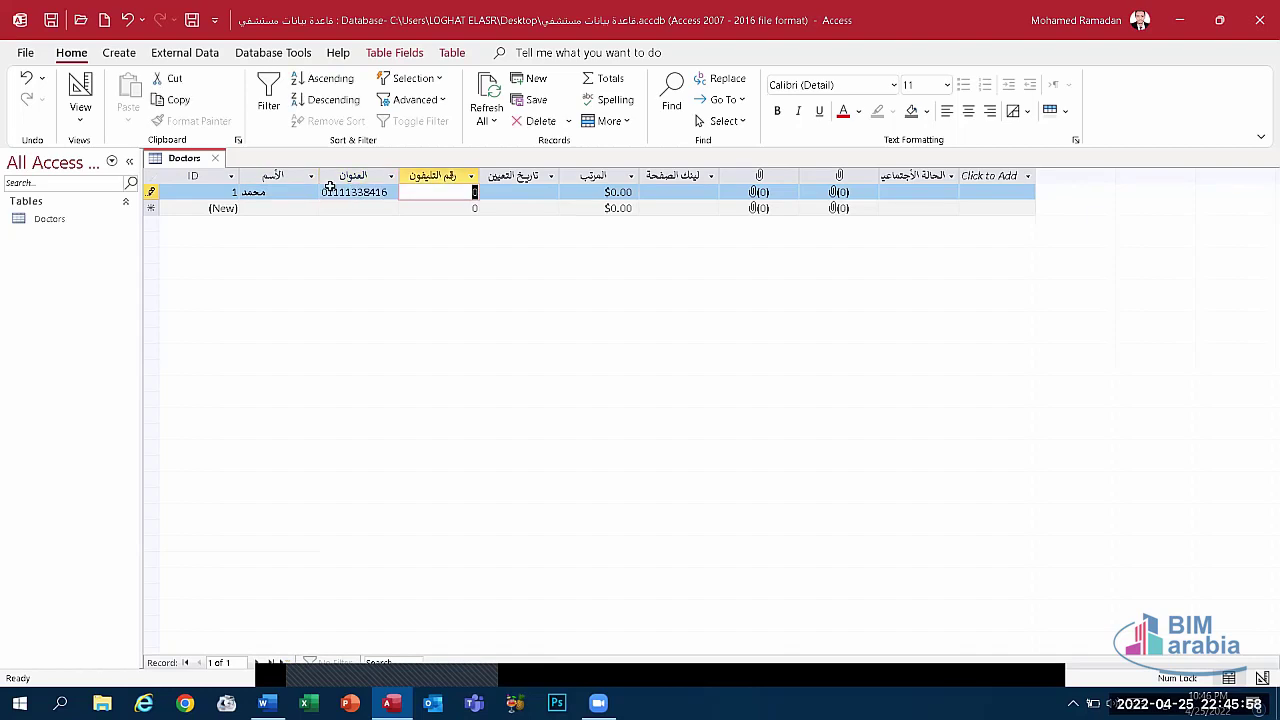
Step: Correct the address to مصر and enter the doctor's phone number
click(337, 191)
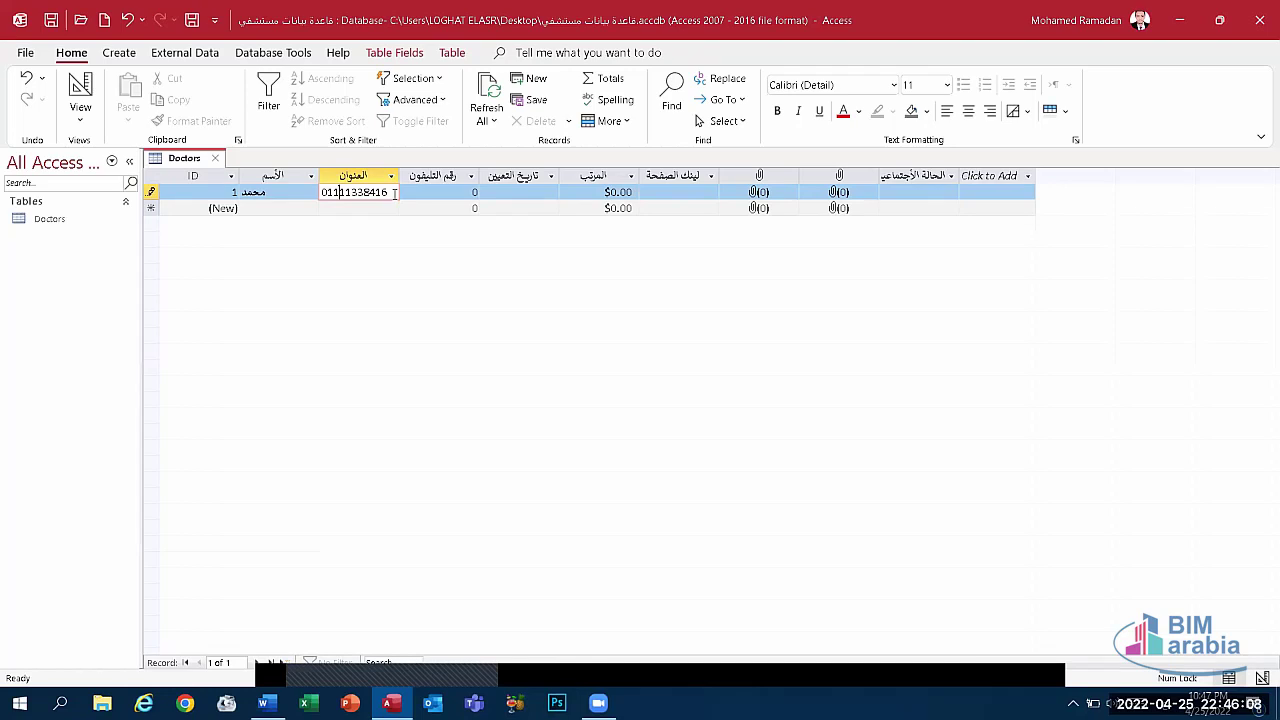
double_click(386, 192)
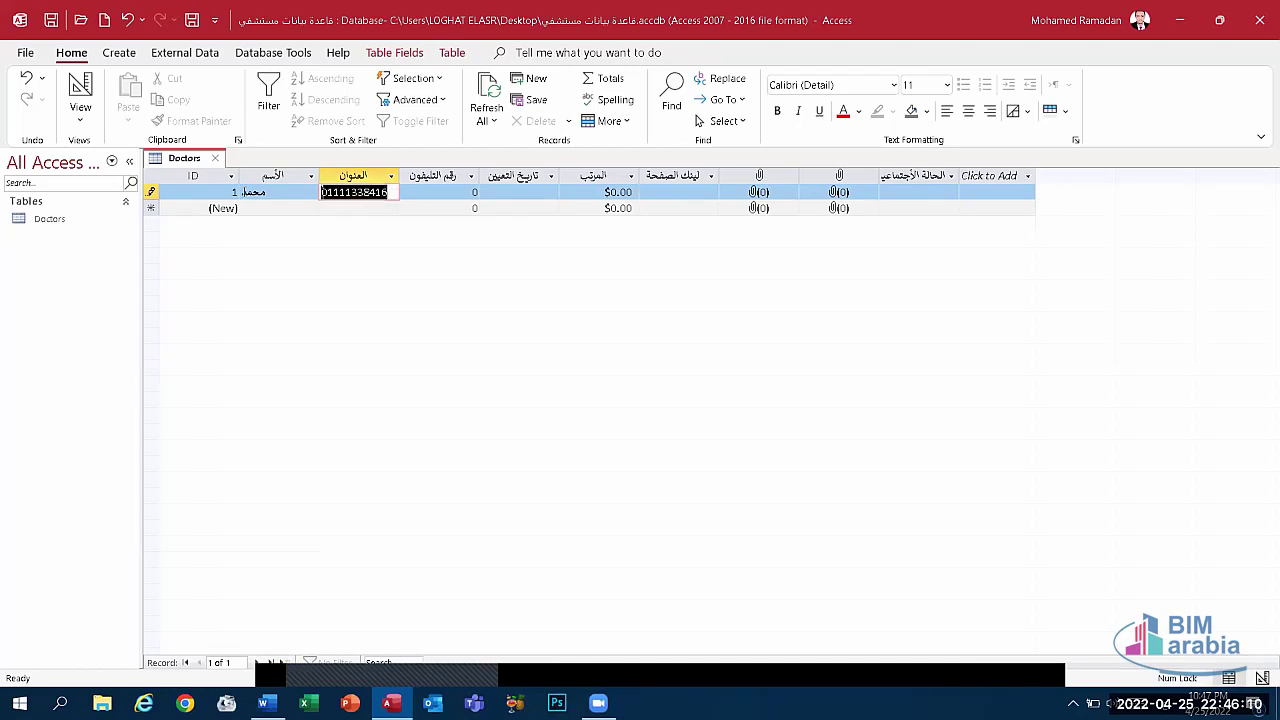
text(ش)
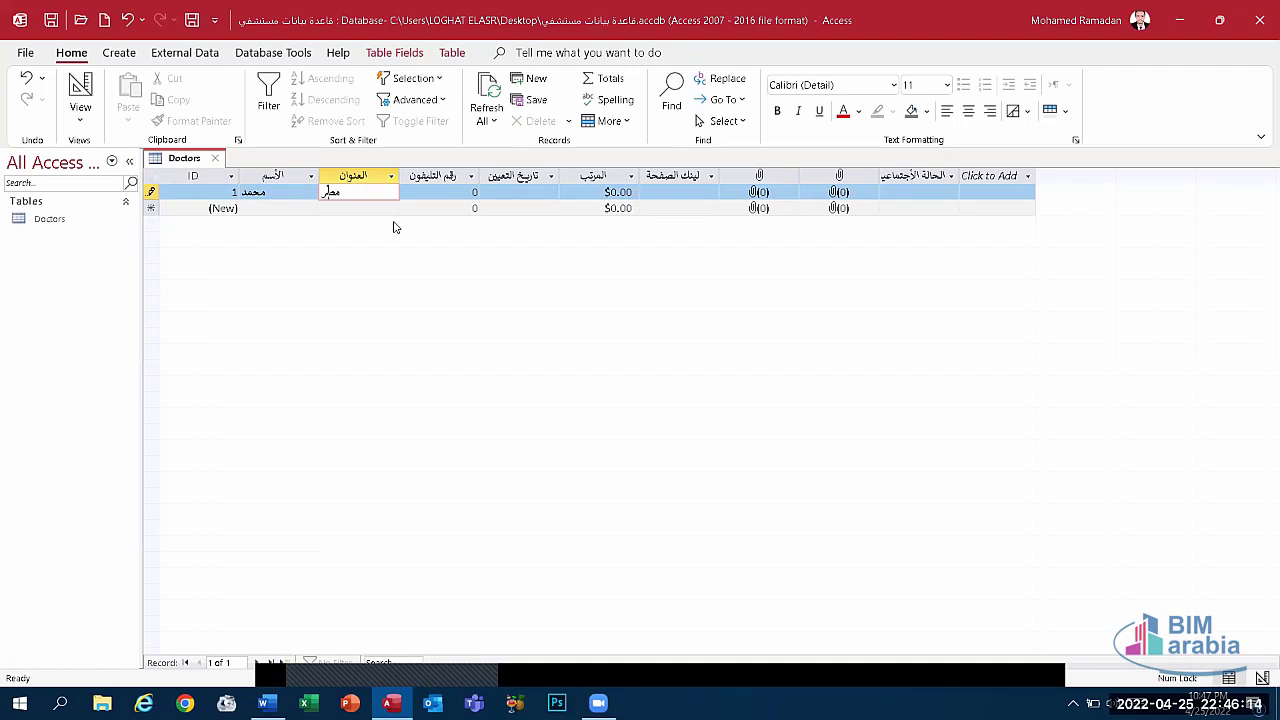
key(Tab)
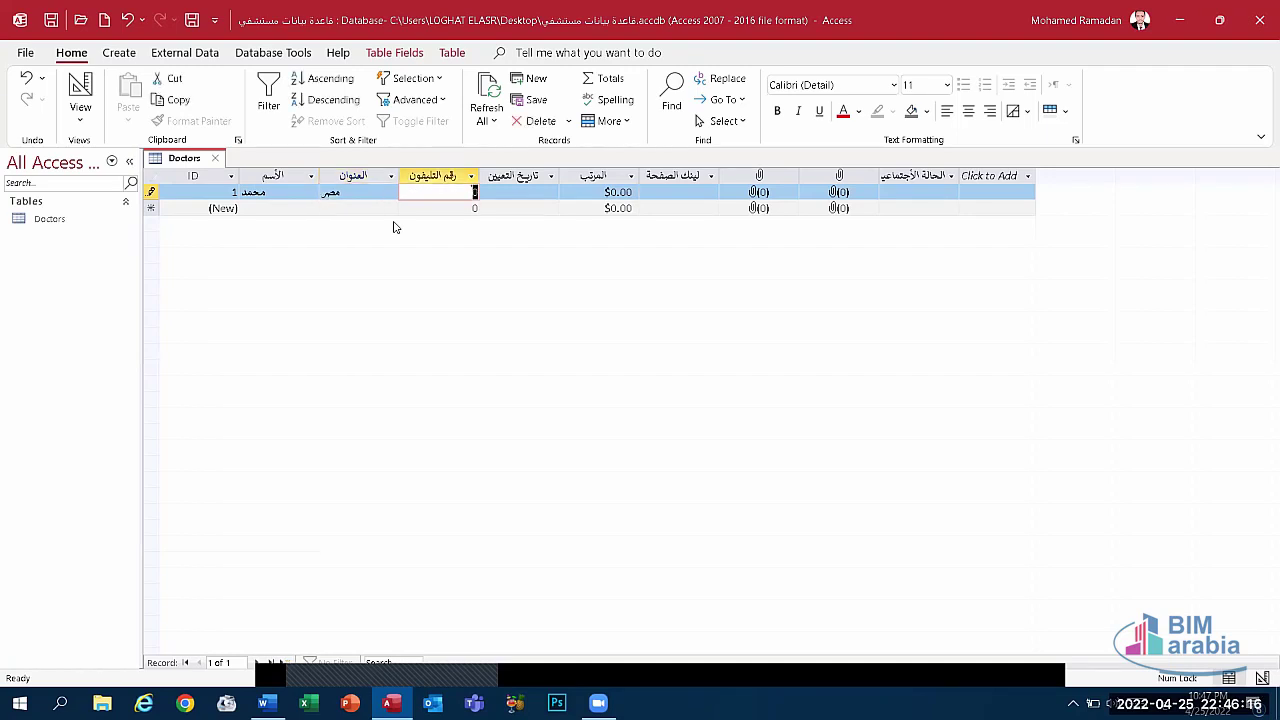
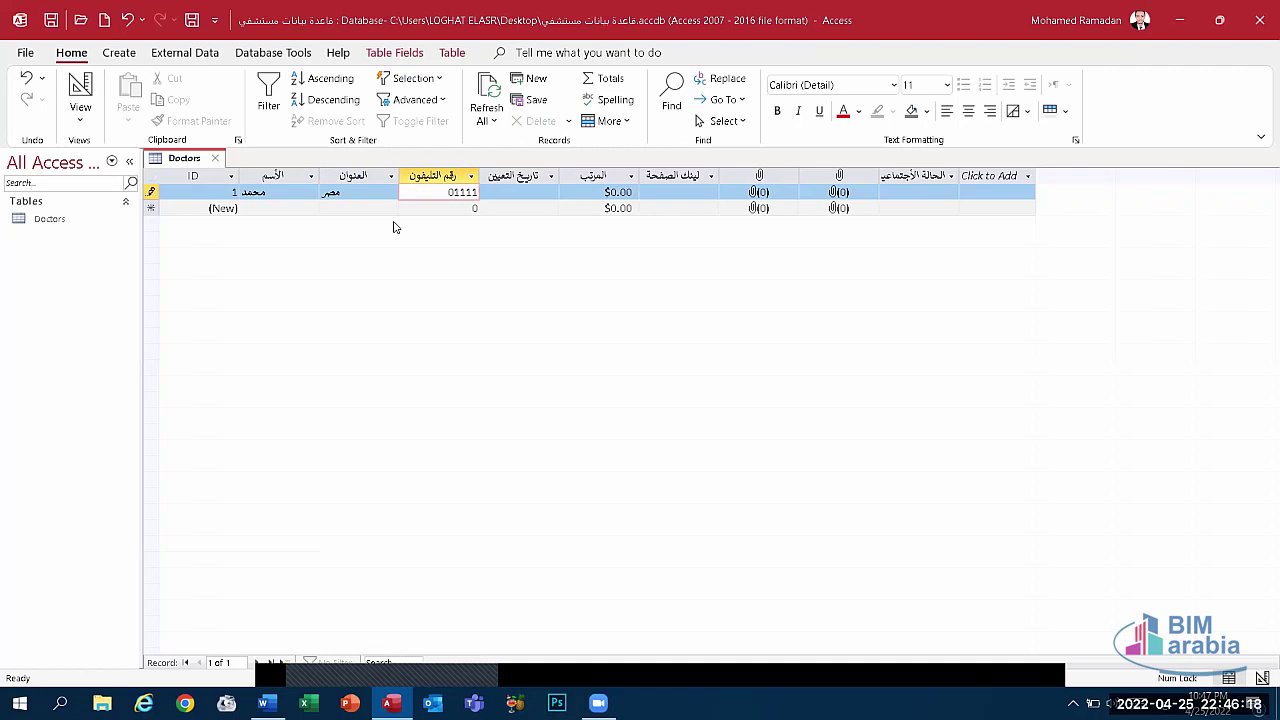
key(Tab)
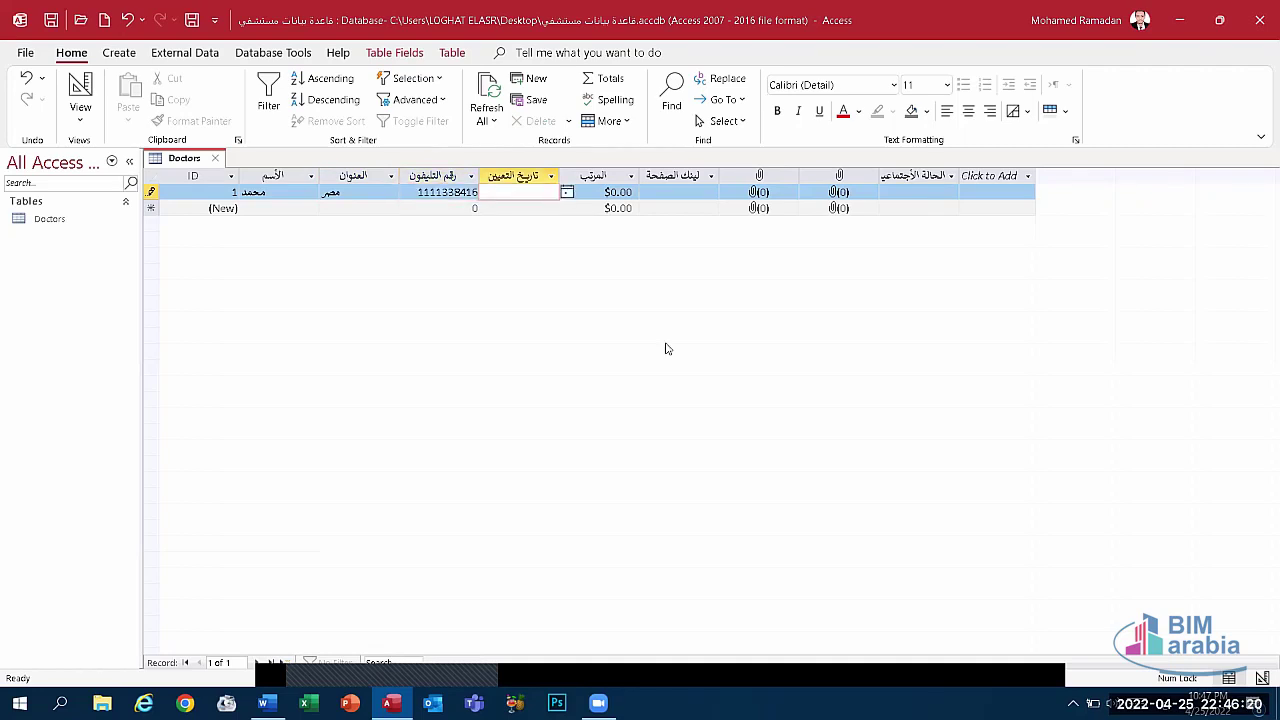
Step: Open the date picker in the first record's hire date cell
click(460, 192)
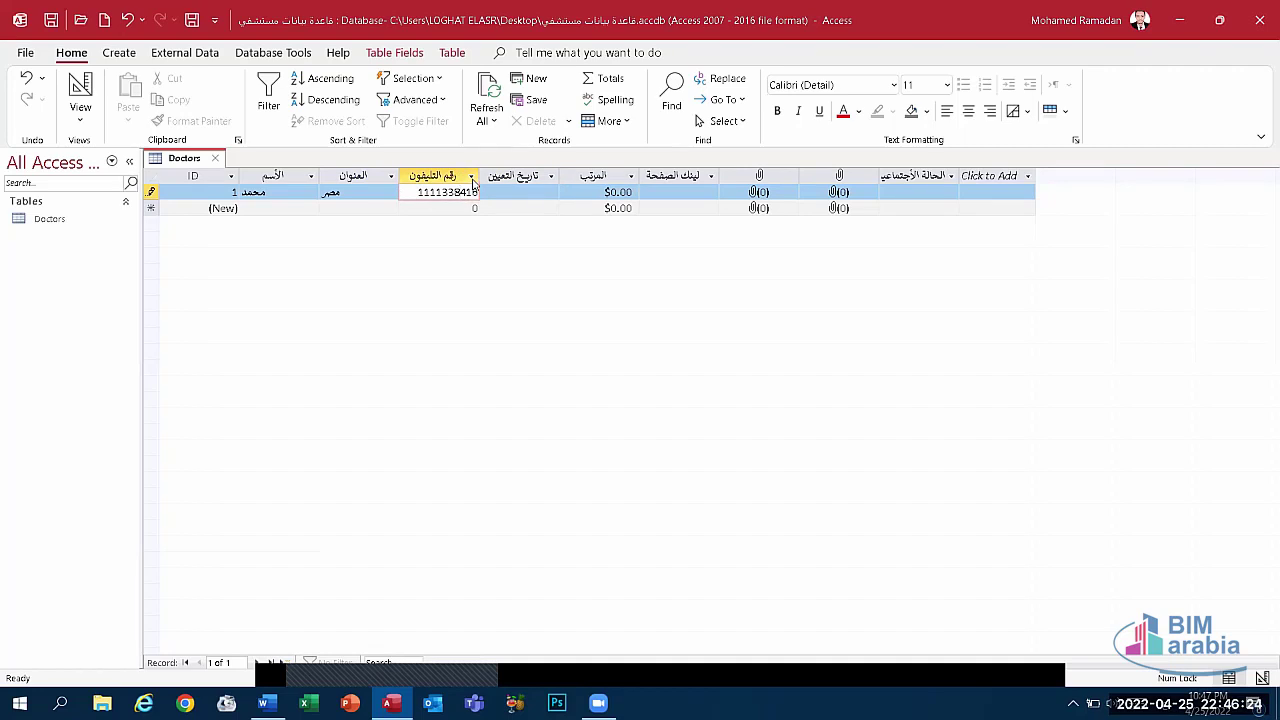
click(527, 192)
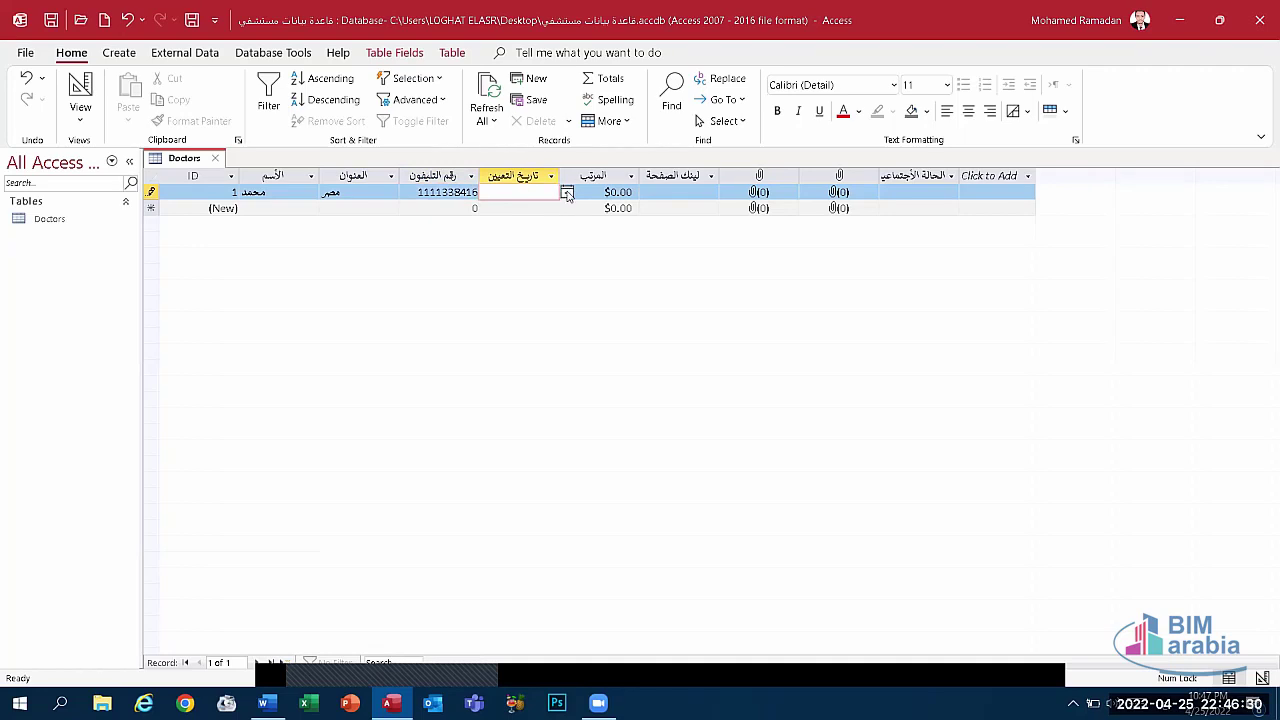
click(566, 194)
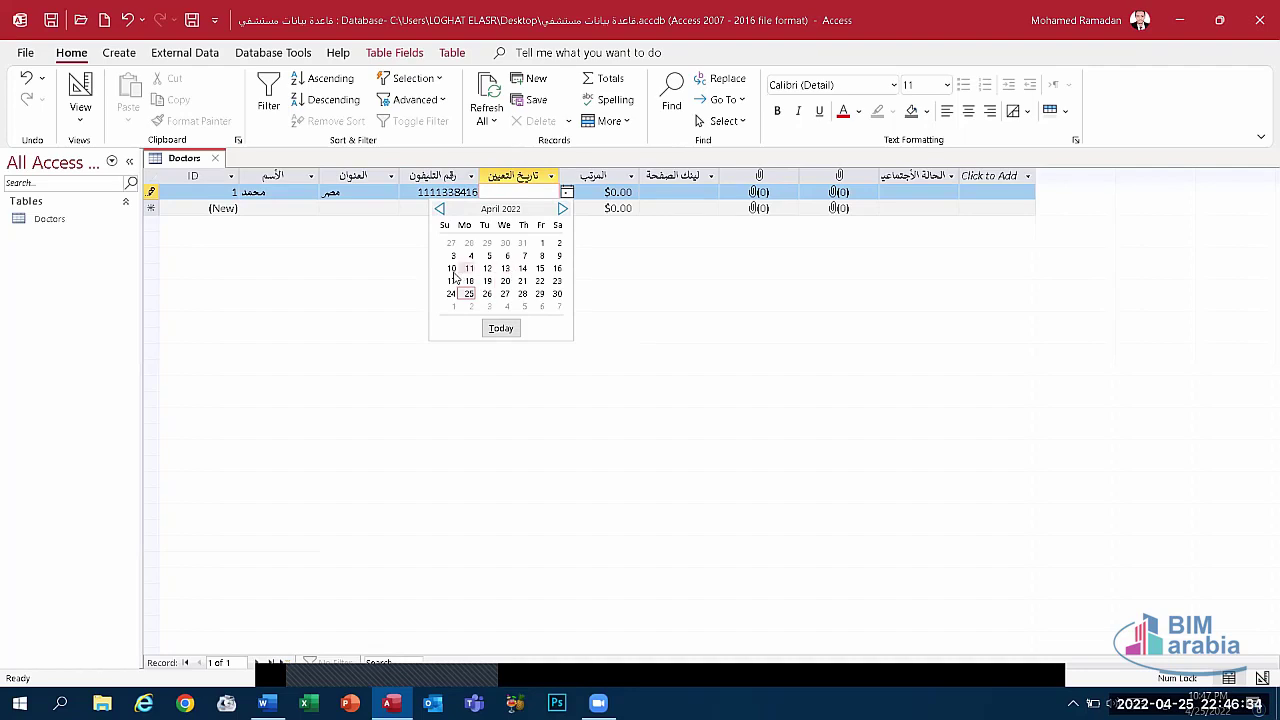
Step: Set the hire date to 4/10/2022 and try a salary of 2000, which the validation rule rejects
click(451, 268)
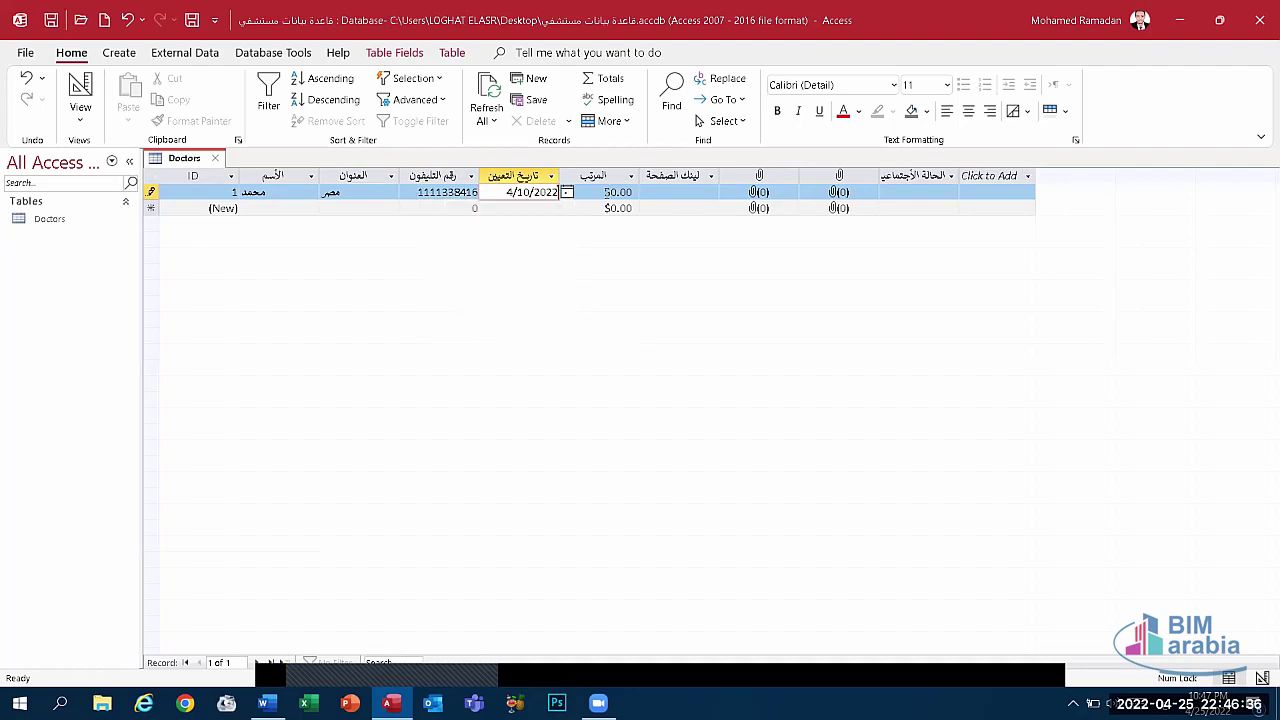
click(606, 192)
double_click(606, 192)
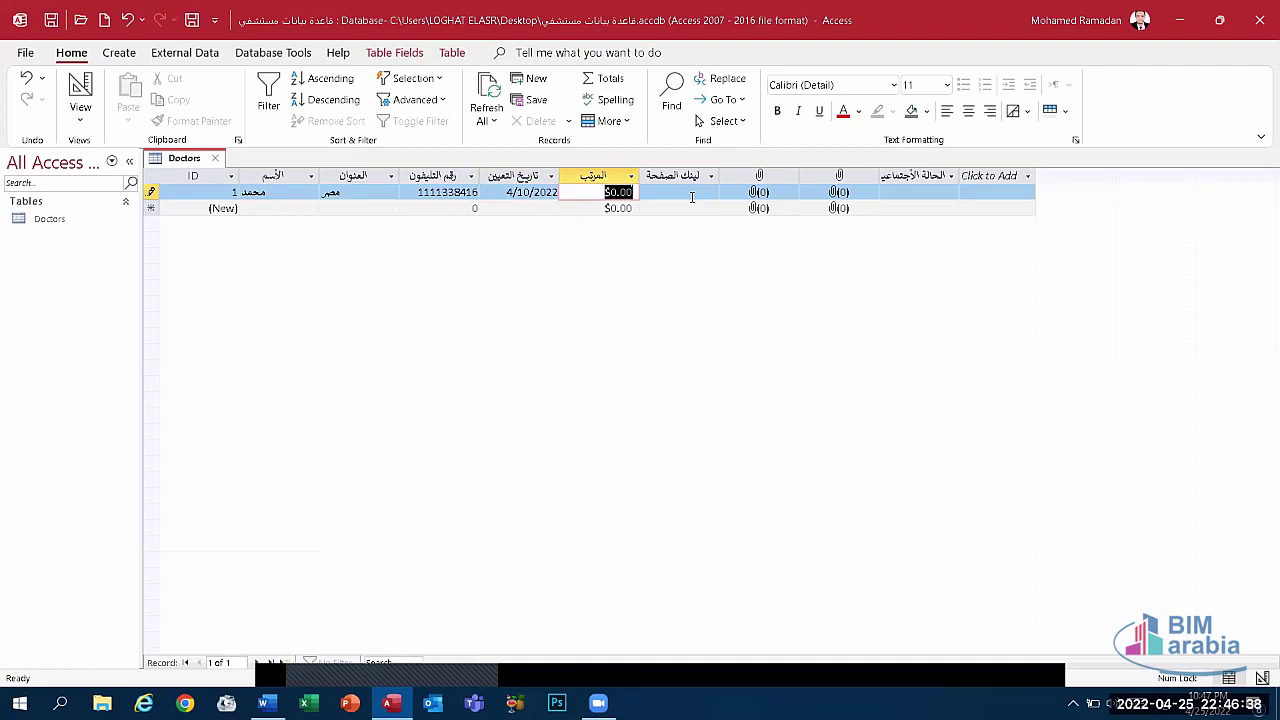
text(2000)
click(690, 193)
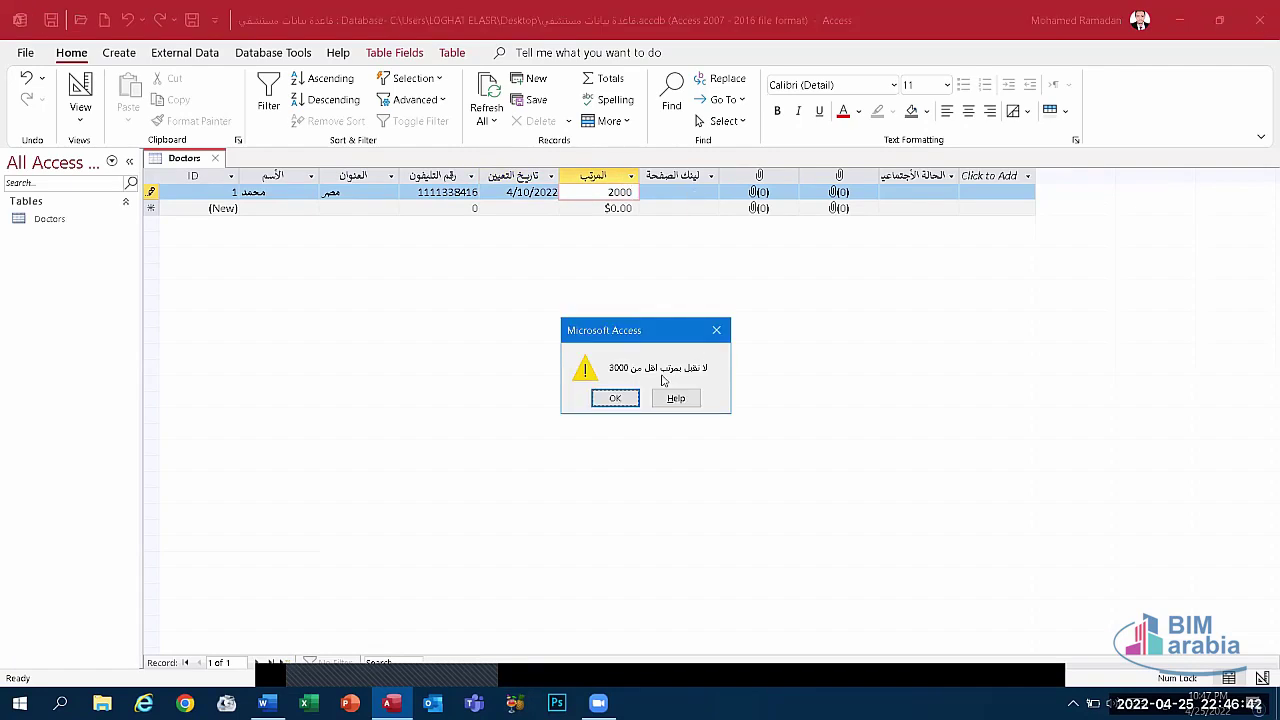
click(614, 399)
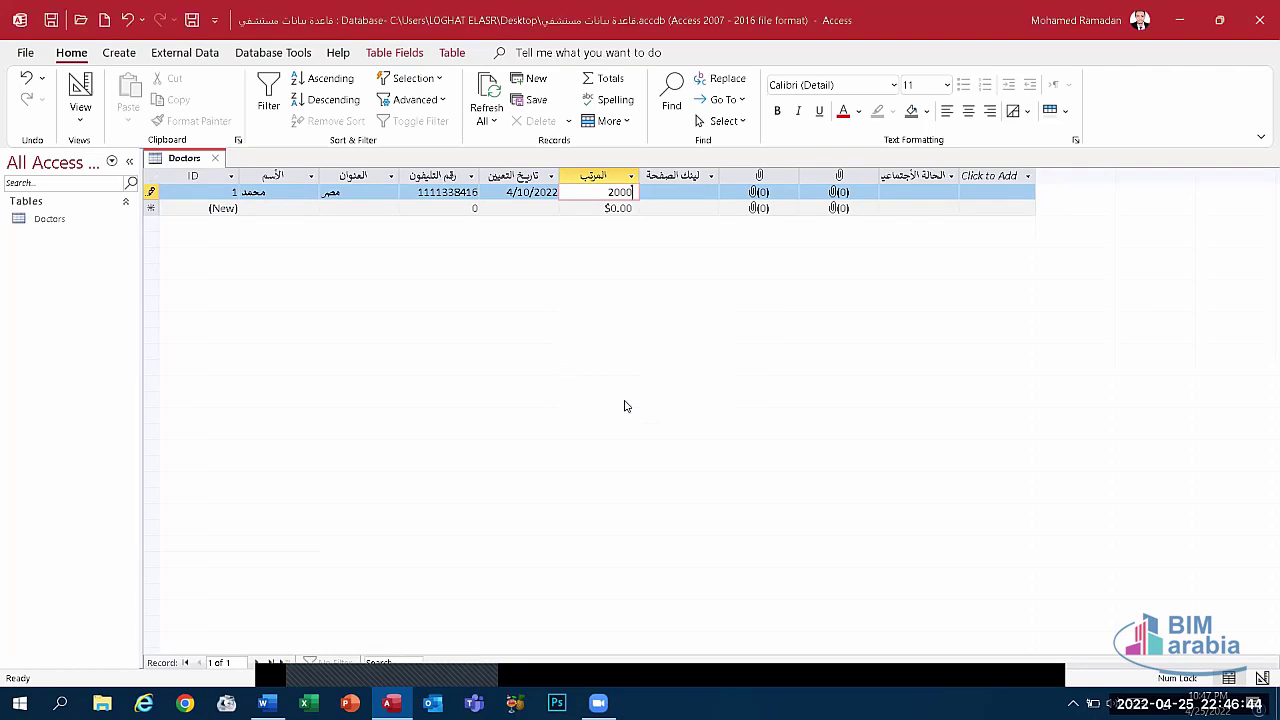
Step: Retry the salary as 3000, then settle on $4,000.00 to pass the >3000 rule
double_click(606, 192)
text(300)
text(0)
key(Return)
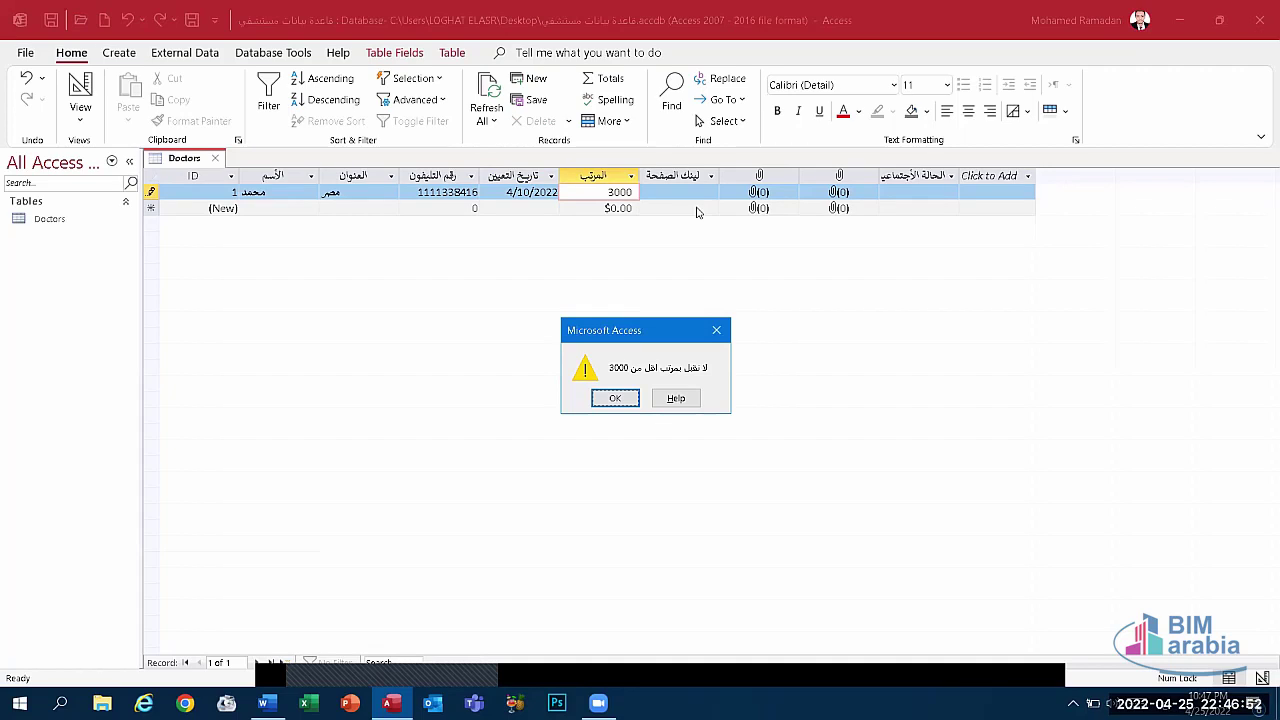
key(Return)
key(BackSpace)
key(BackSpace)
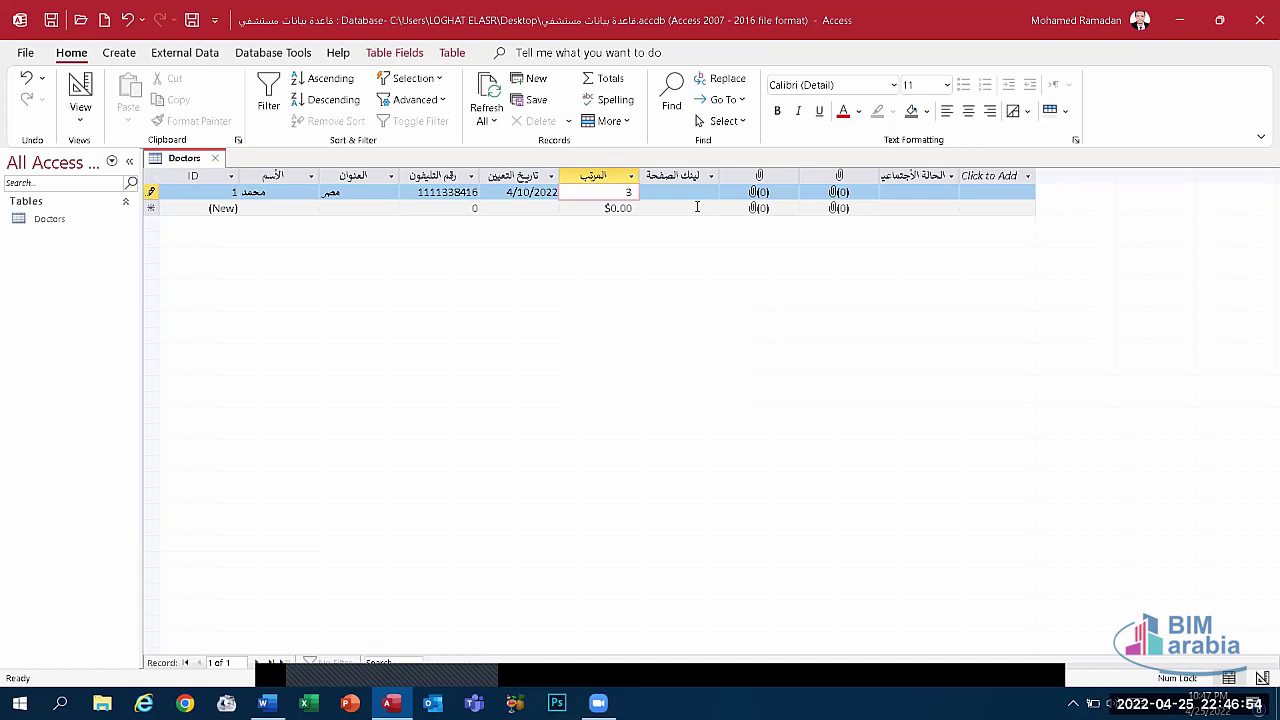
text(4000)
key(Return)
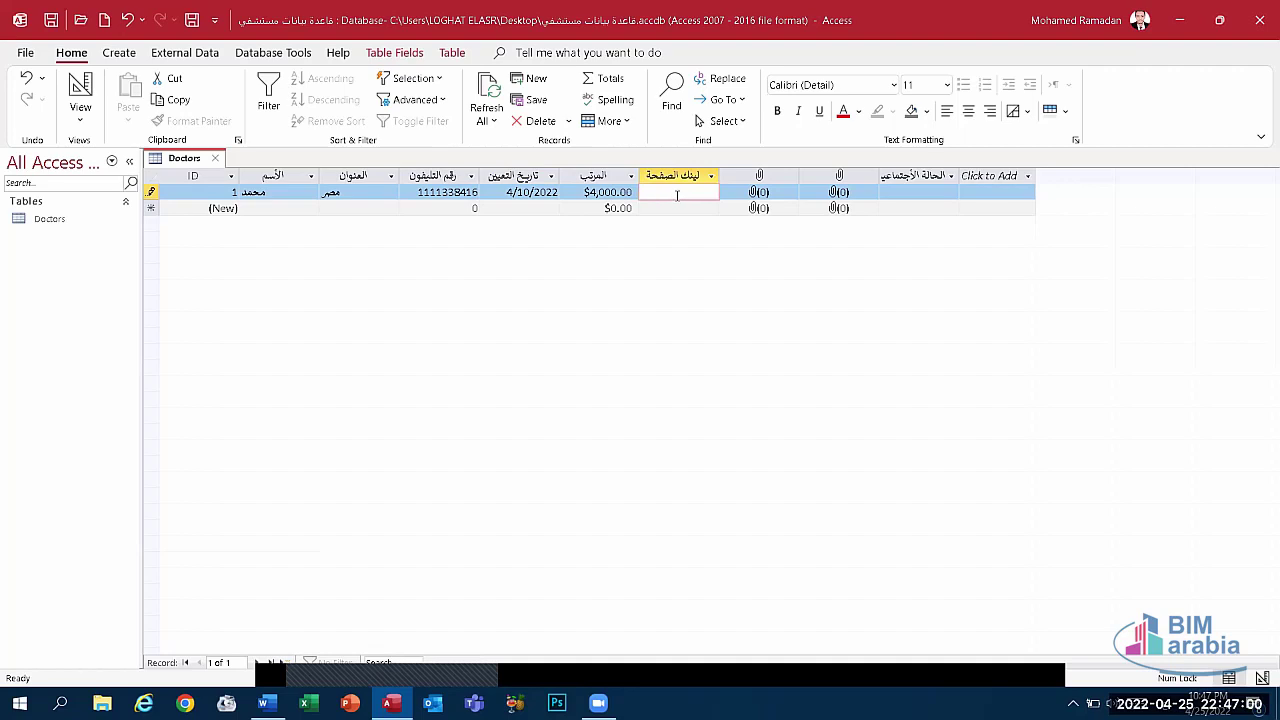
right_click(677, 195)
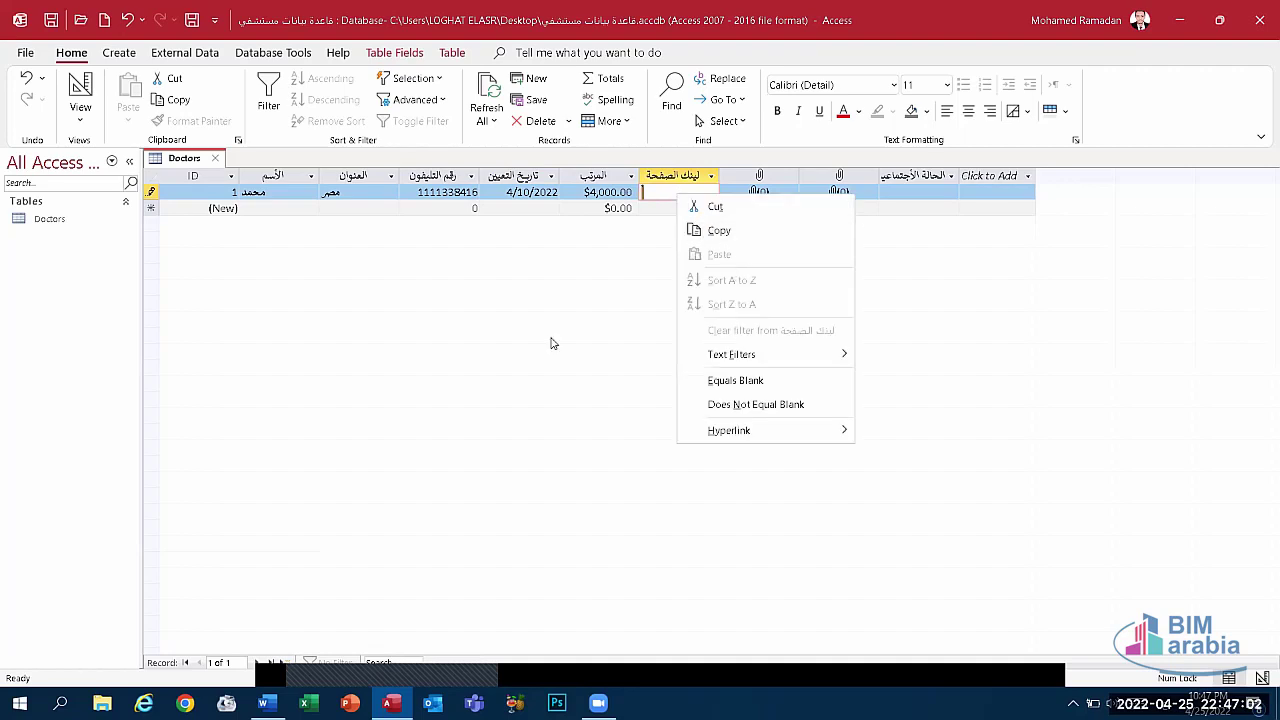
click(652, 234)
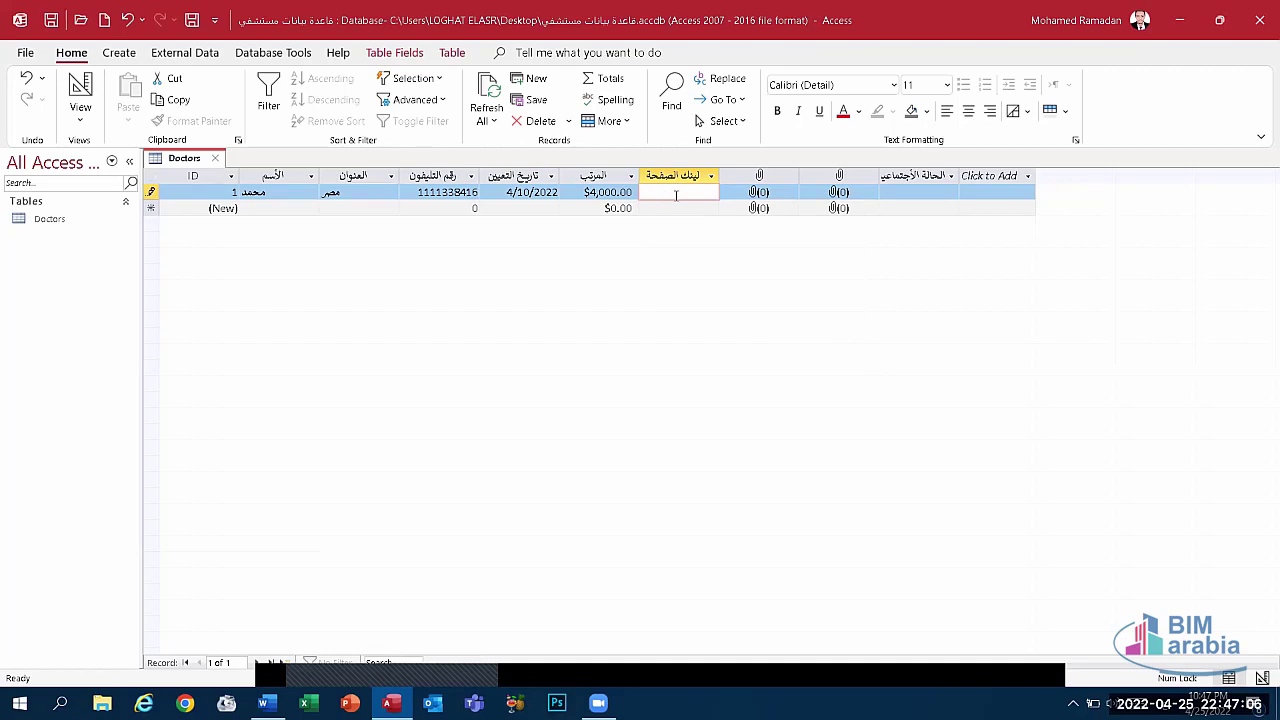
click(760, 195)
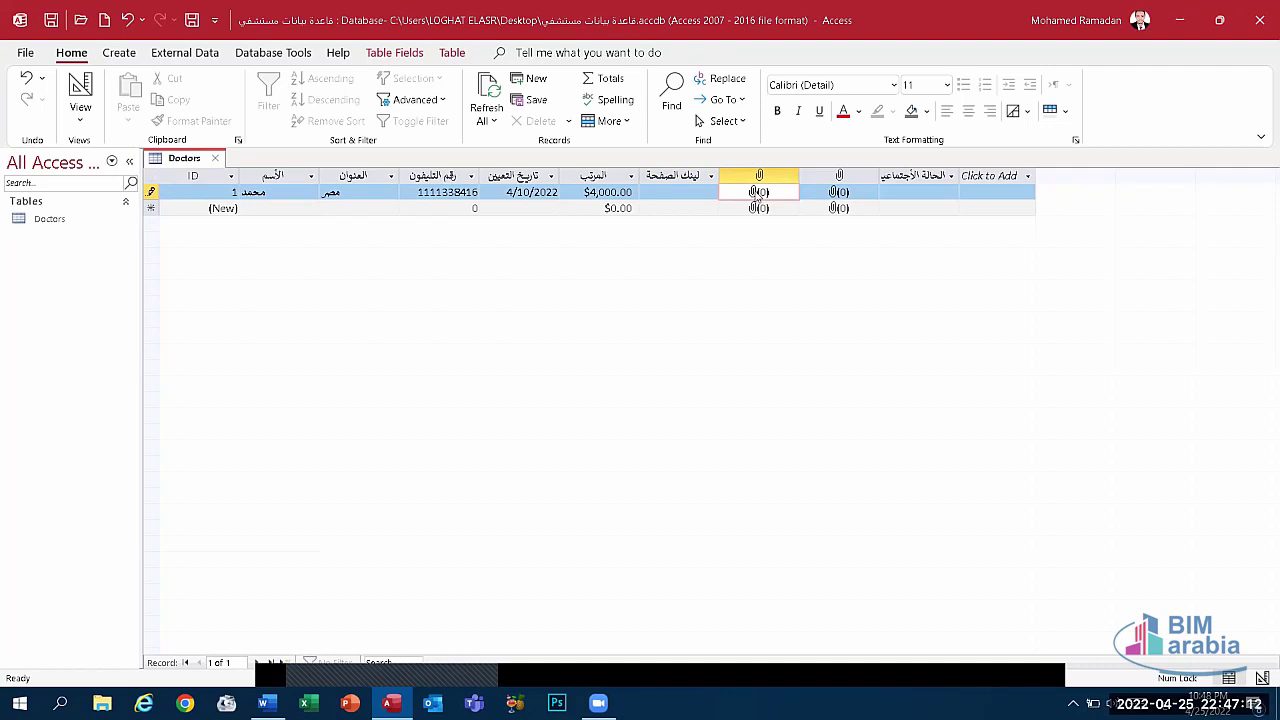
Step: Attach the Word document from the Desktop to the صورة field
double_click(758, 193)
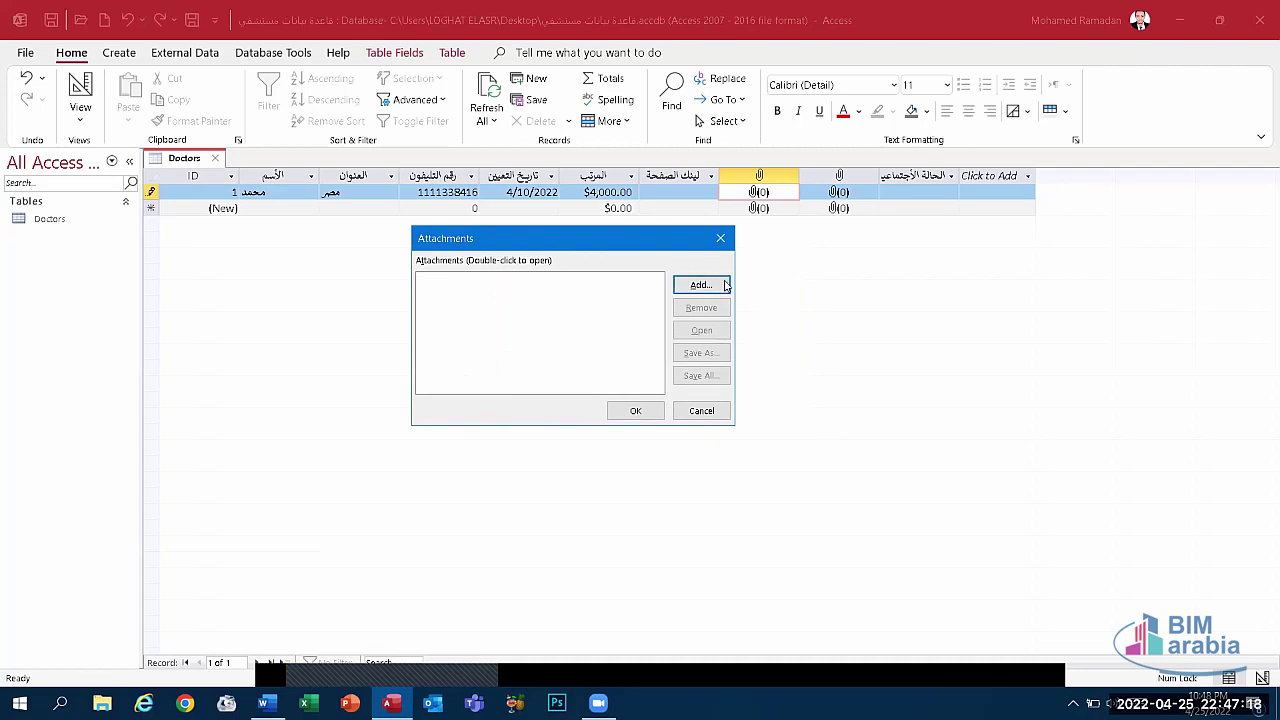
click(701, 288)
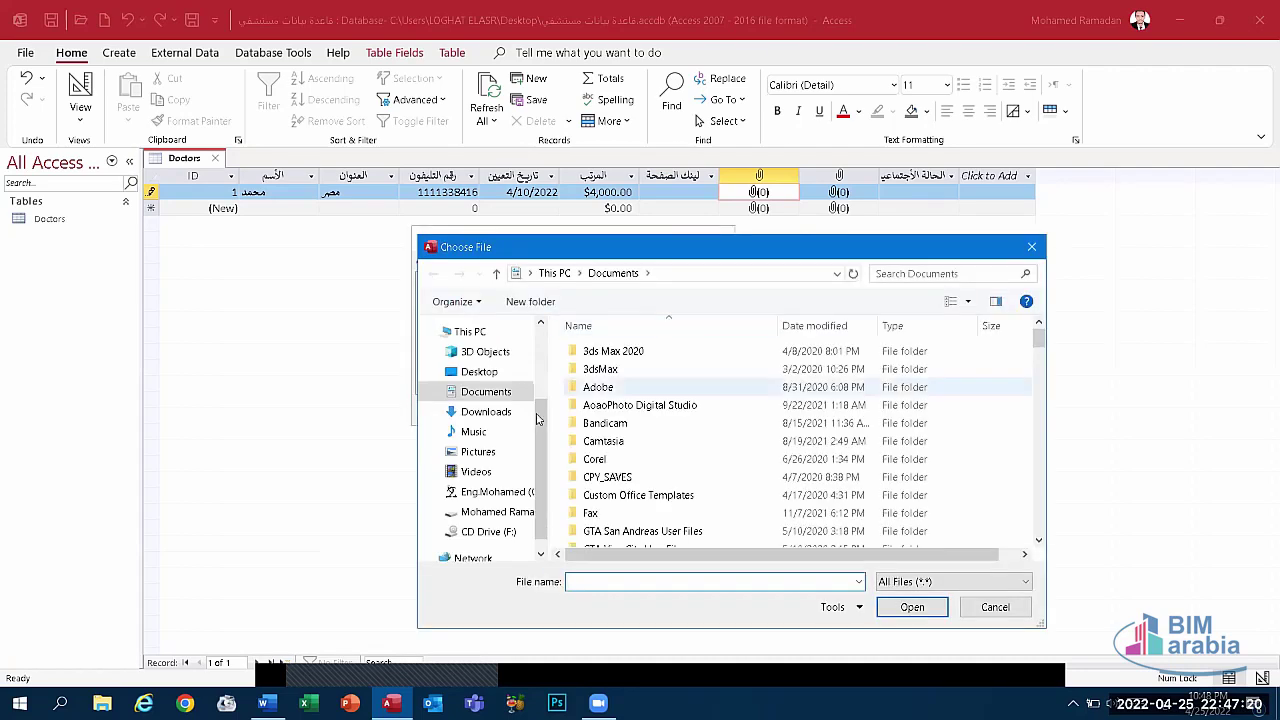
click(480, 372)
scroll(985, 405, down, 5)
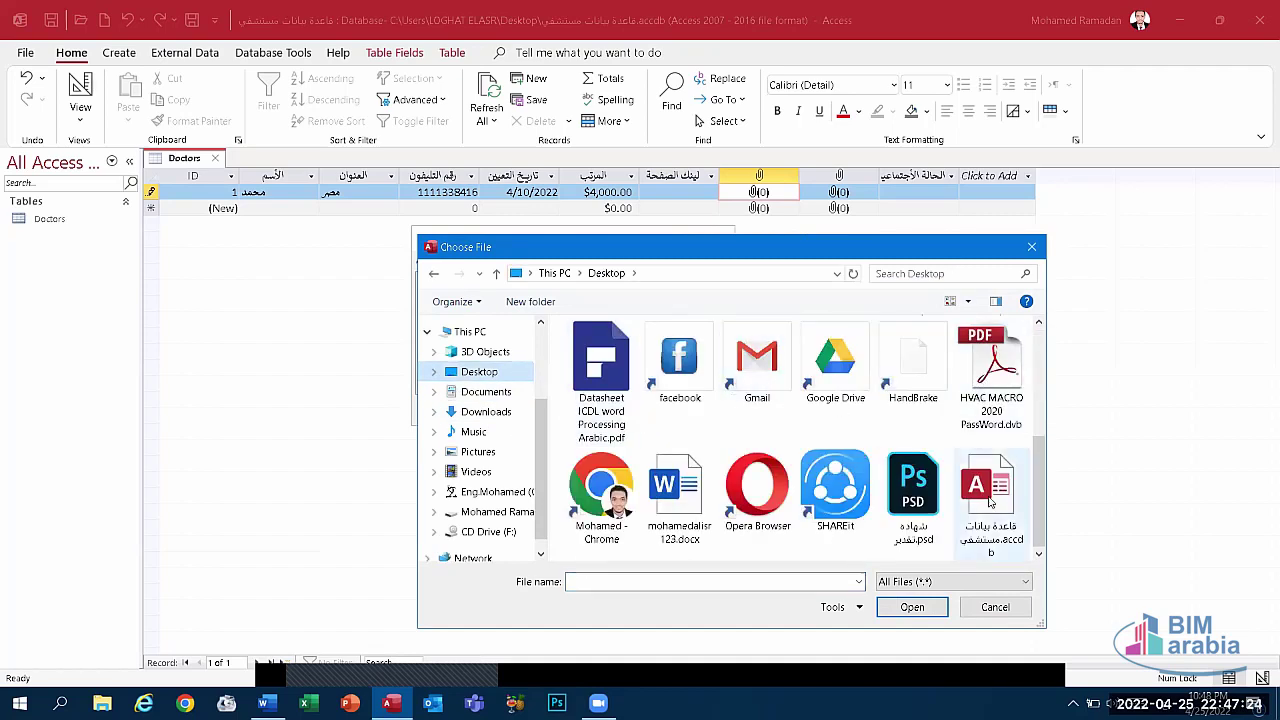
click(679, 495)
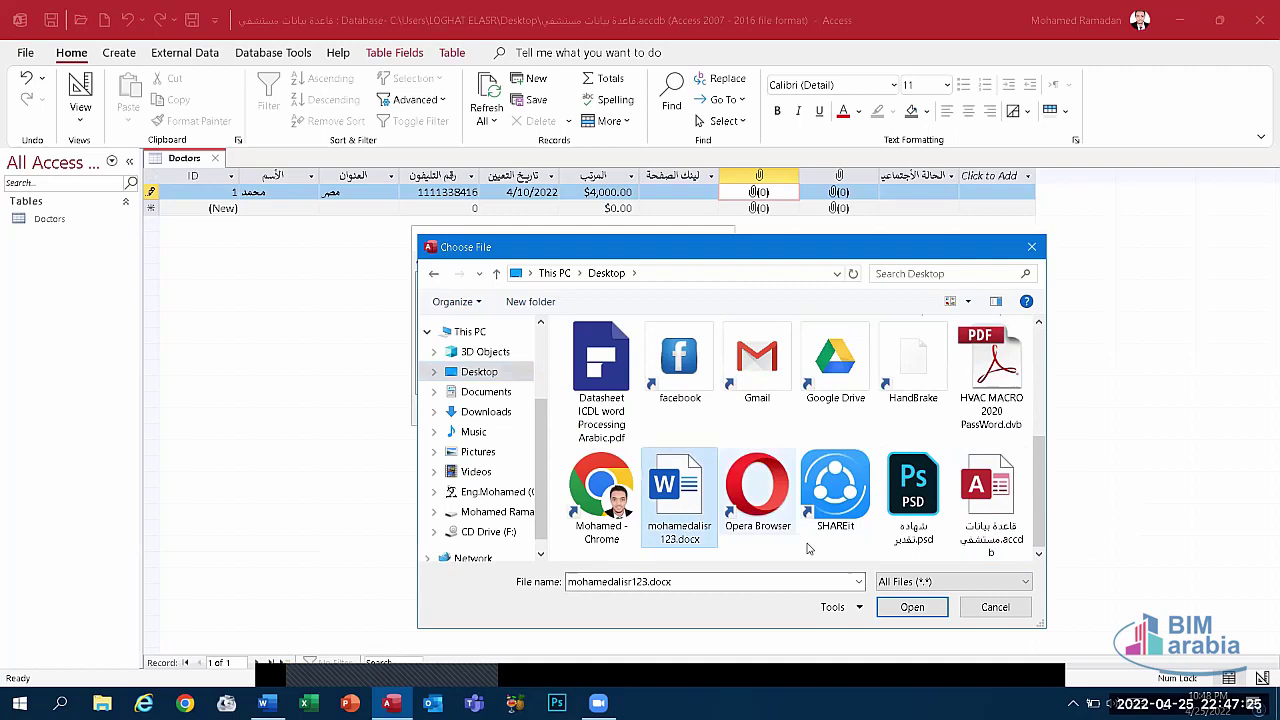
click(912, 607)
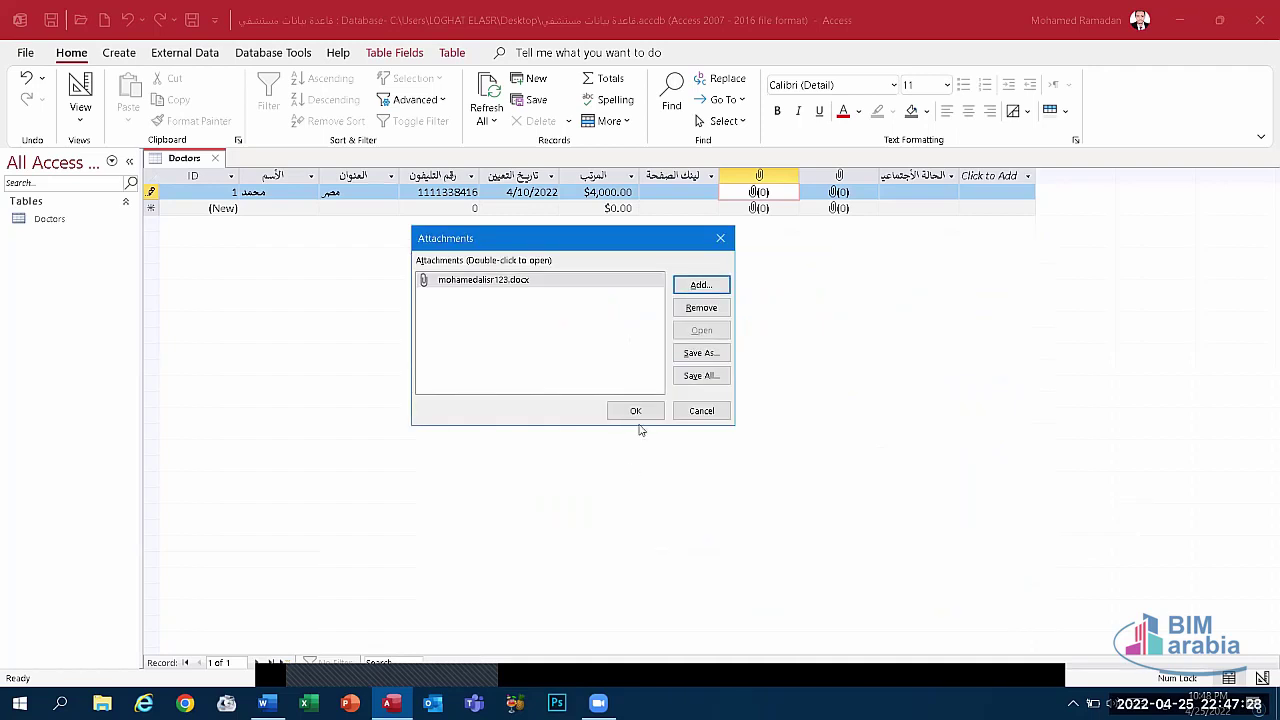
click(638, 413)
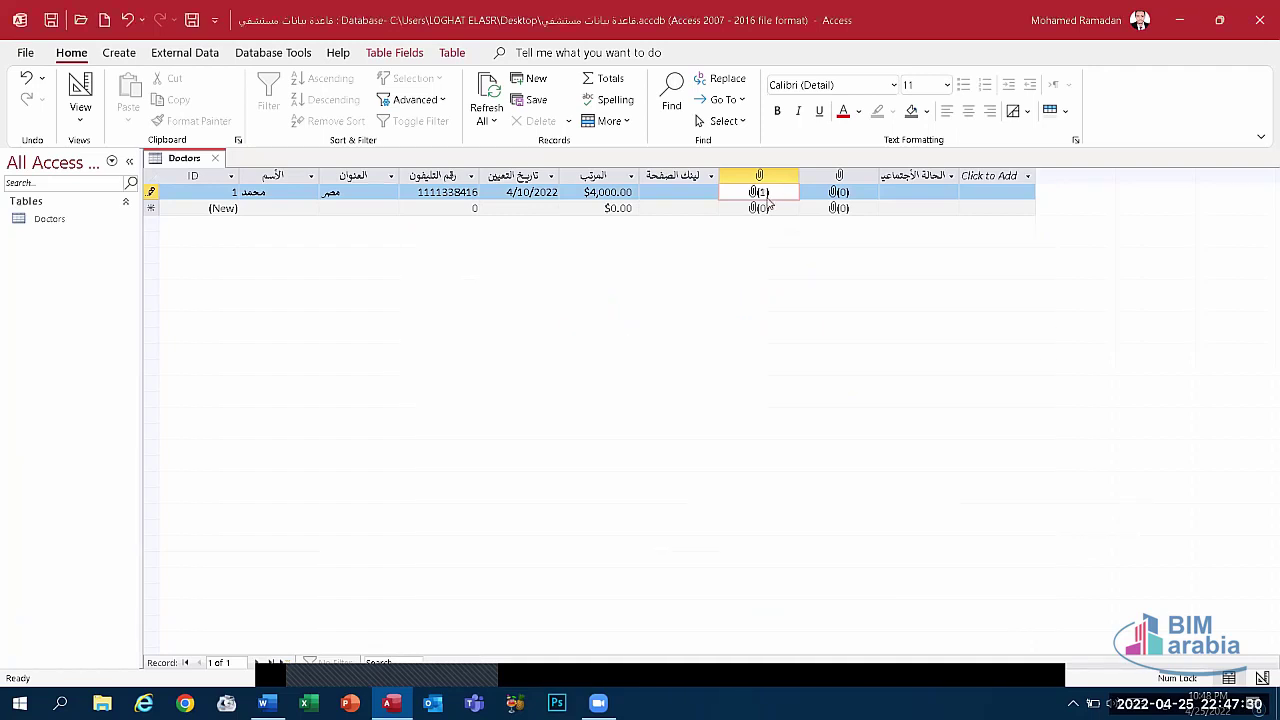
Step: Attach American Academy.pdf from the Desktop to the السيرة الذاتية field
click(830, 199)
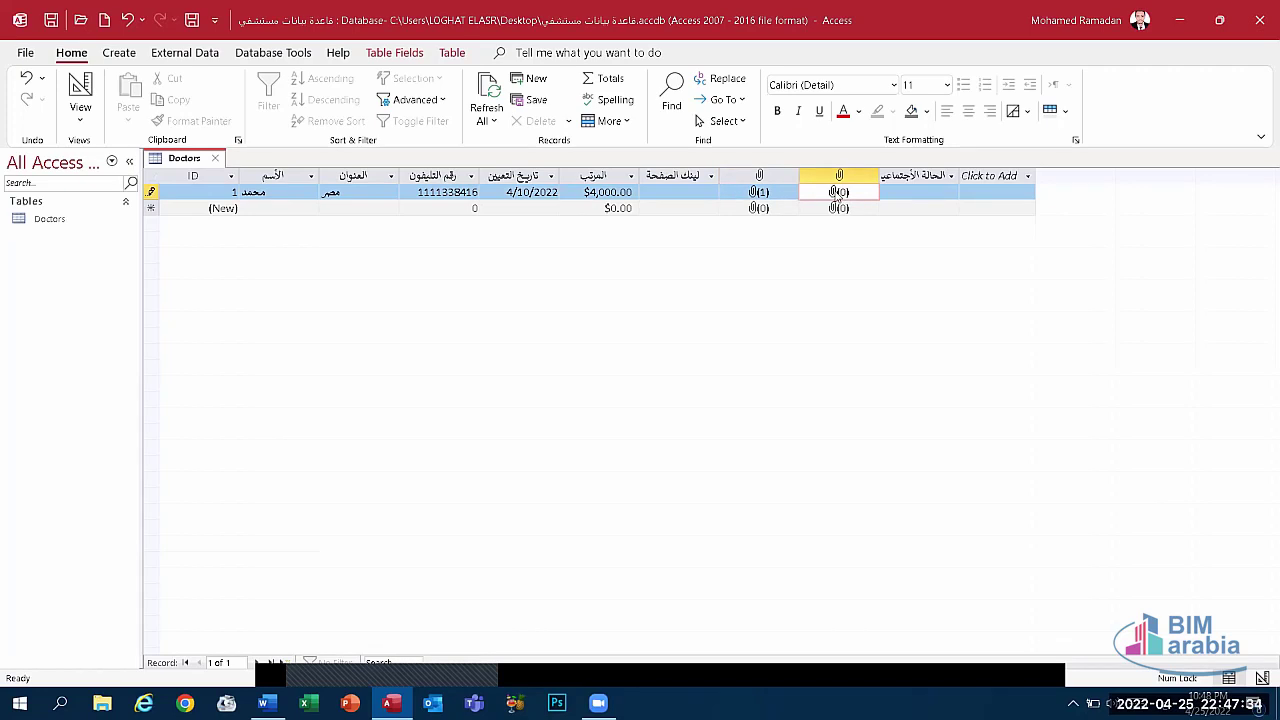
double_click(838, 195)
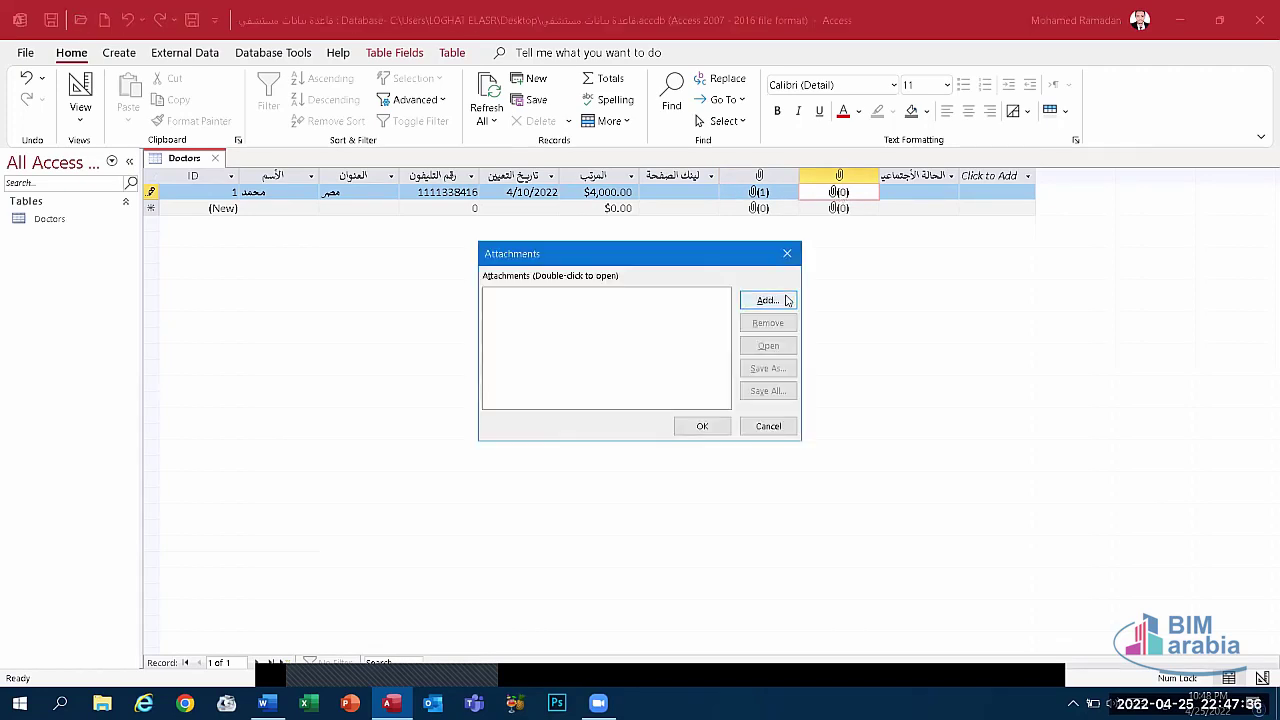
click(786, 299)
scroll(771, 423, down, 2)
click(935, 410)
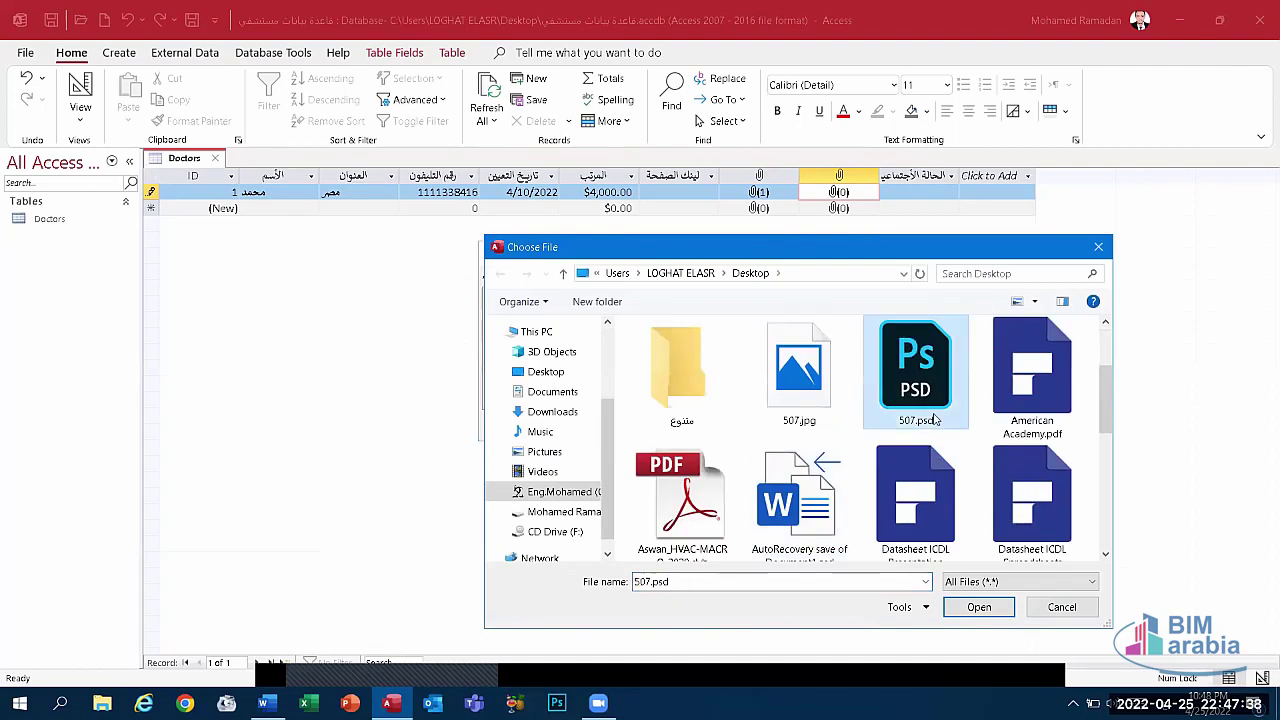
click(1031, 390)
click(979, 607)
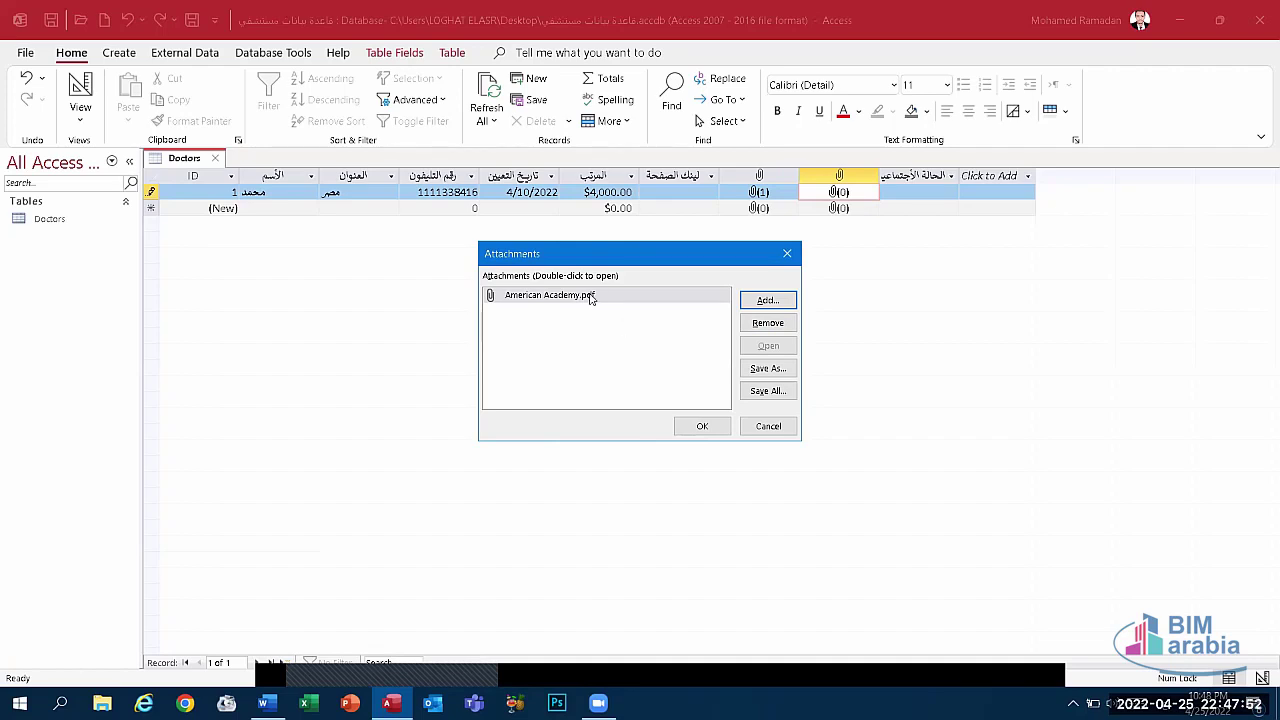
Step: Try saving a copy of American Academy.pdf, cancel, and keep the attachment
click(592, 297)
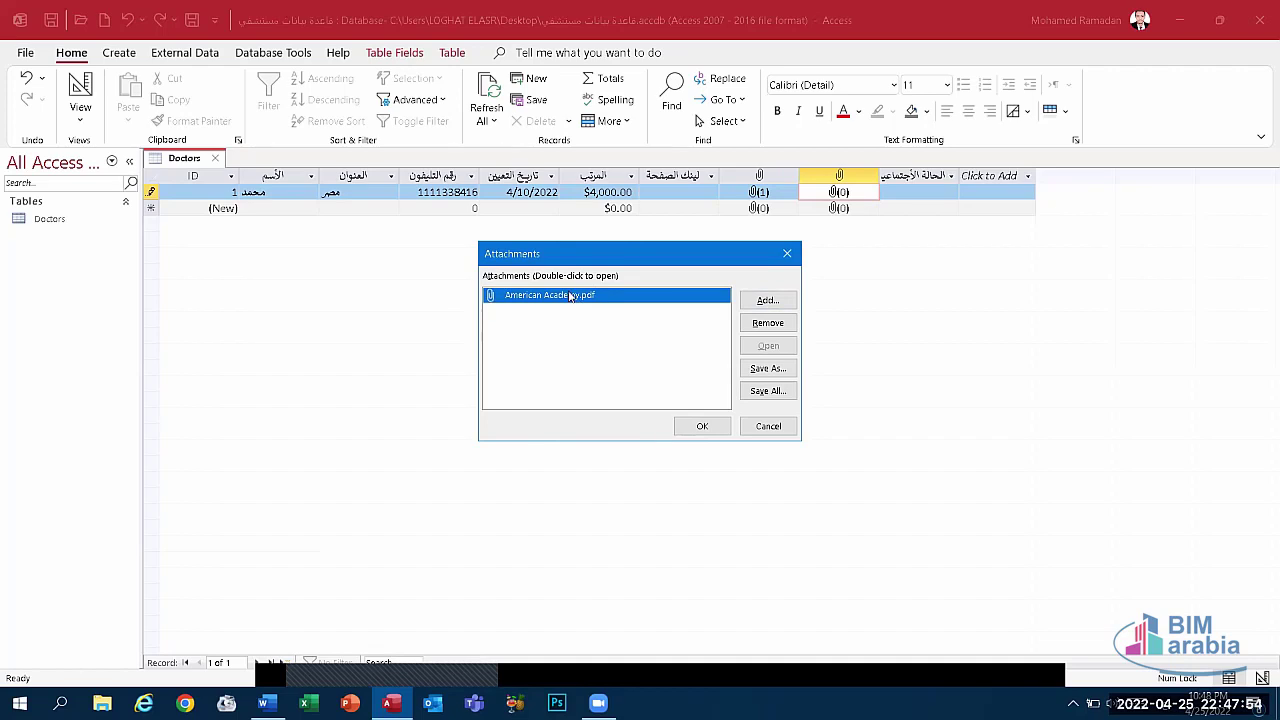
click(768, 369)
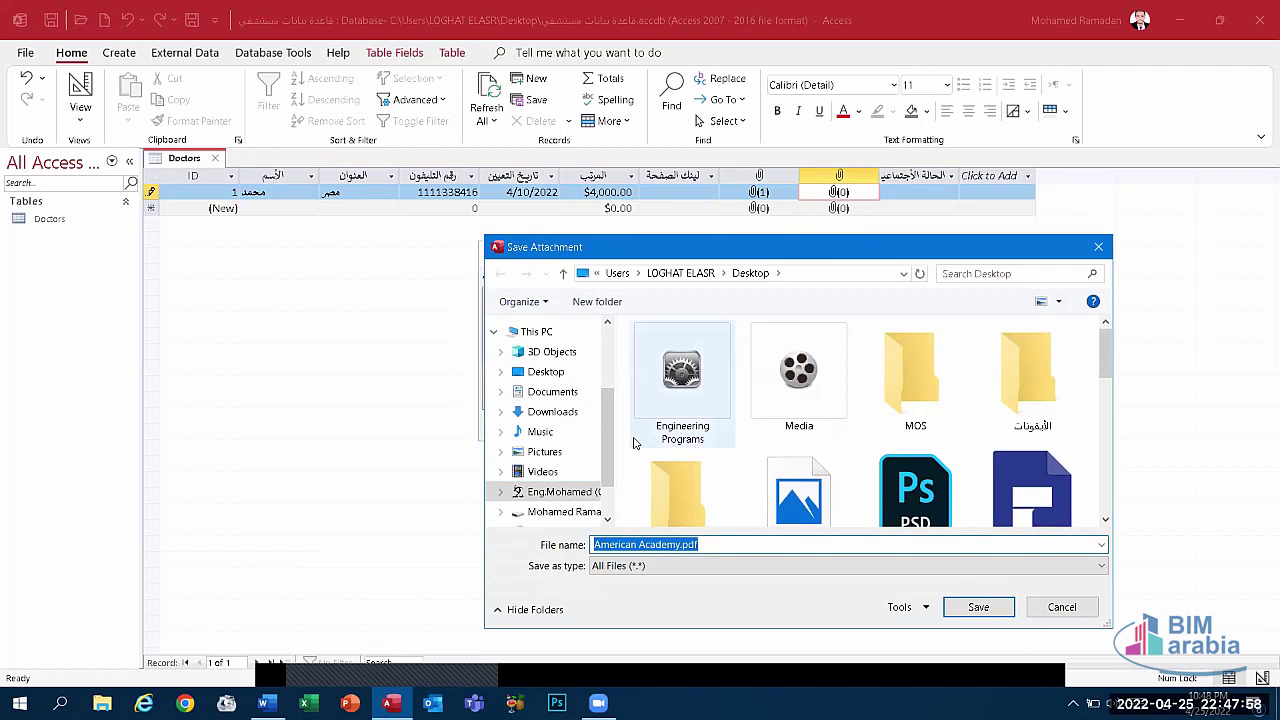
click(1098, 247)
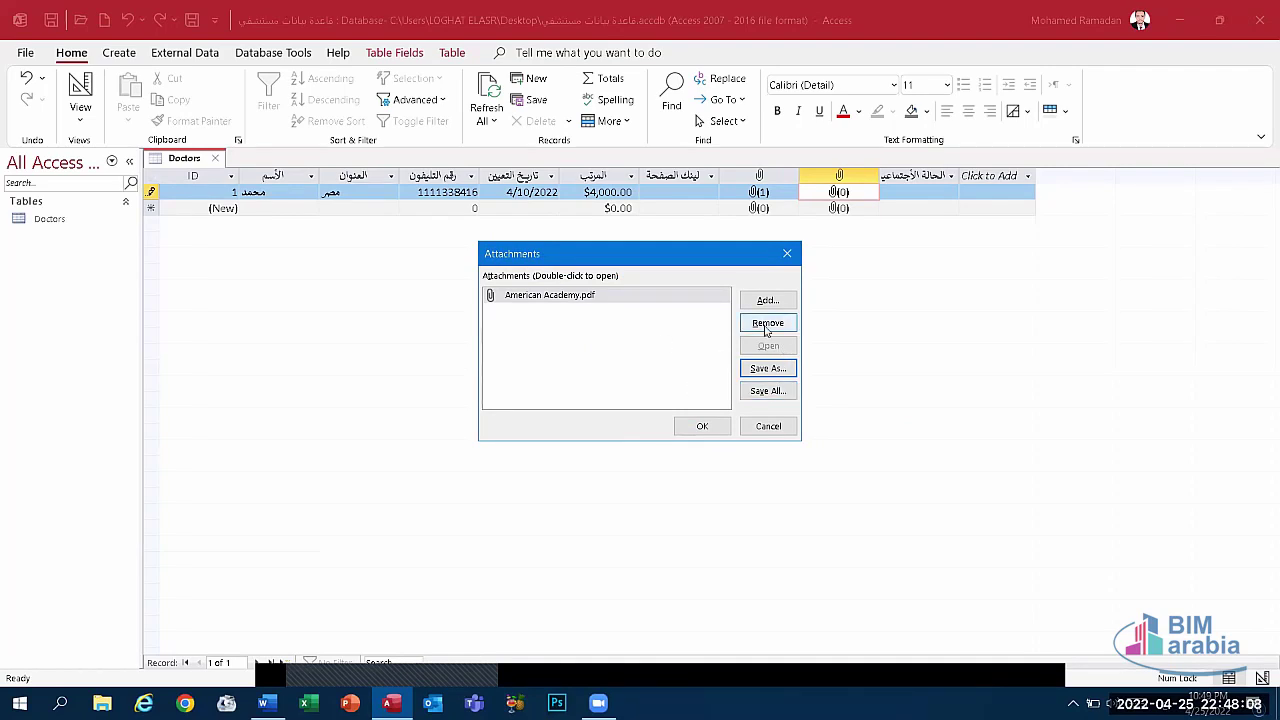
click(692, 427)
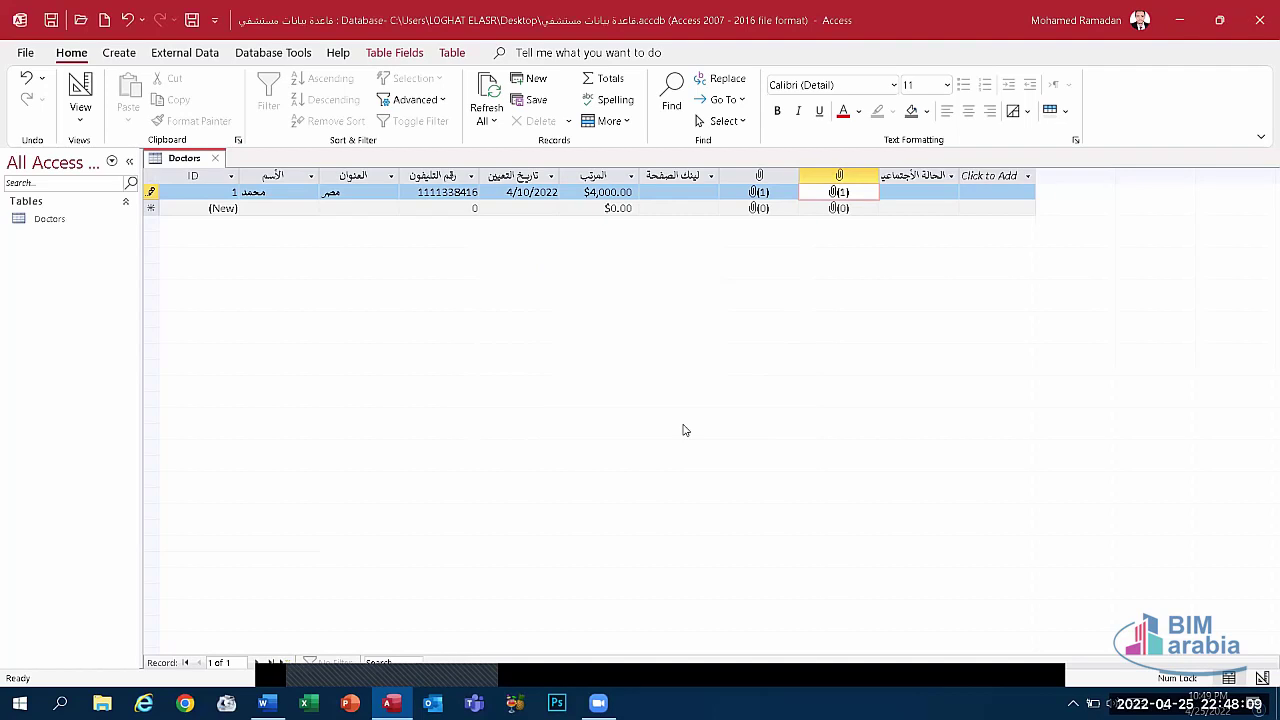
click(900, 194)
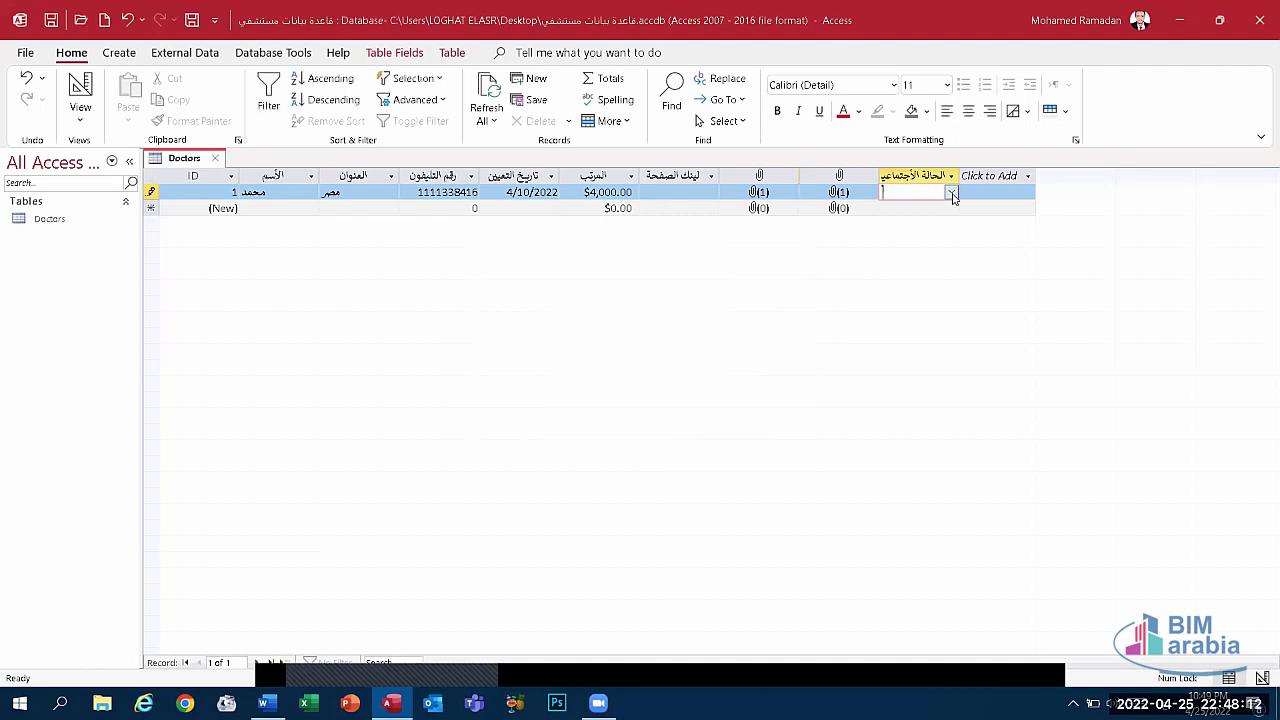
Step: Set the first doctor's marital status to أعزب, then select the attachment cell and show the Table Fields options
click(951, 192)
click(931, 218)
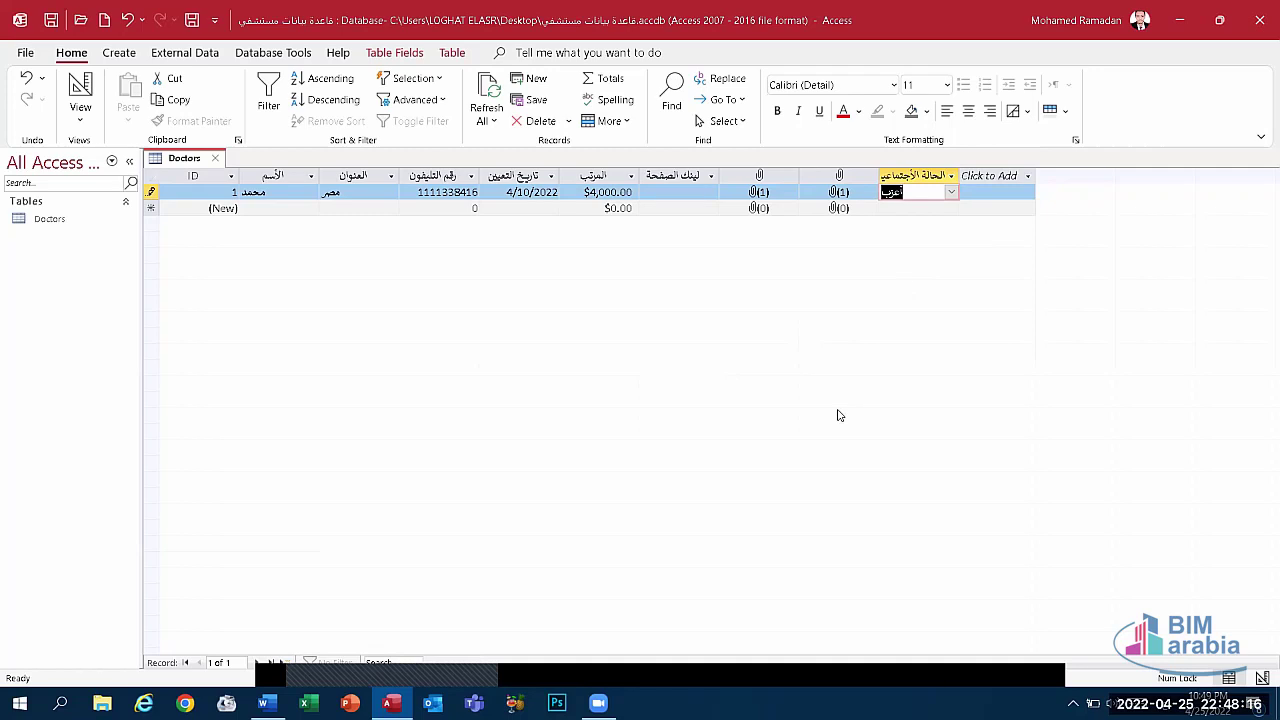
click(767, 191)
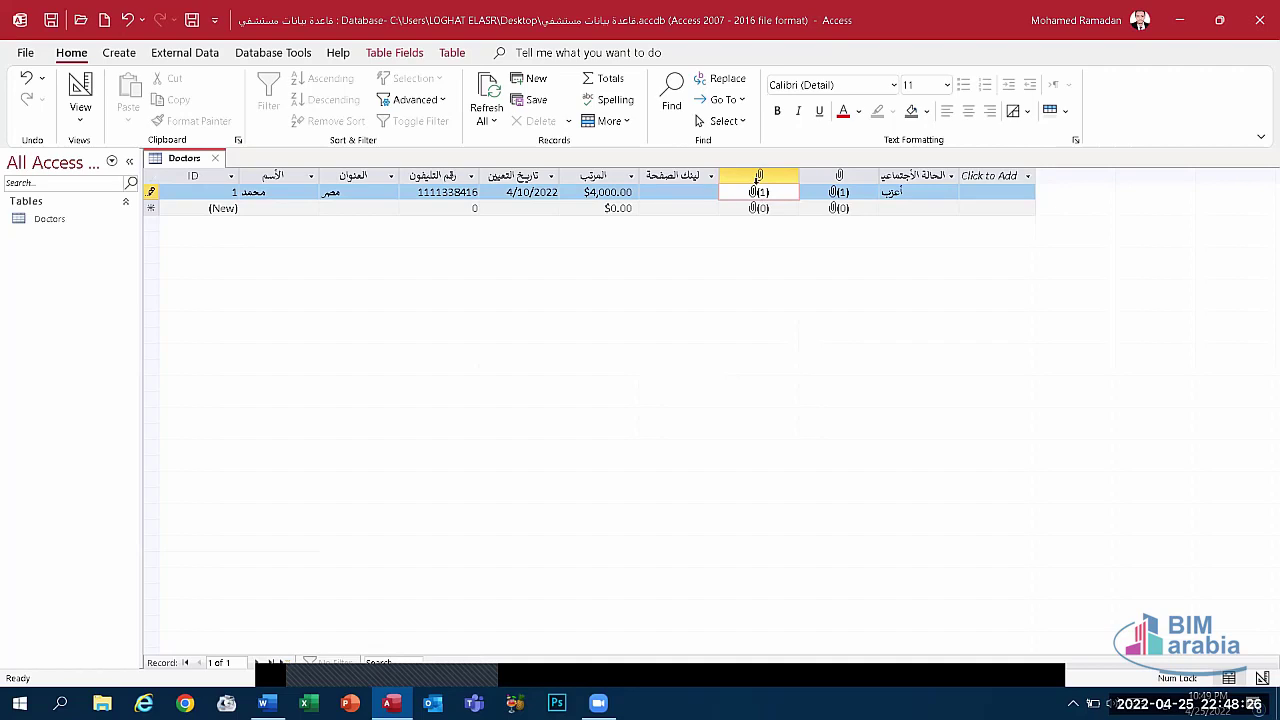
click(412, 52)
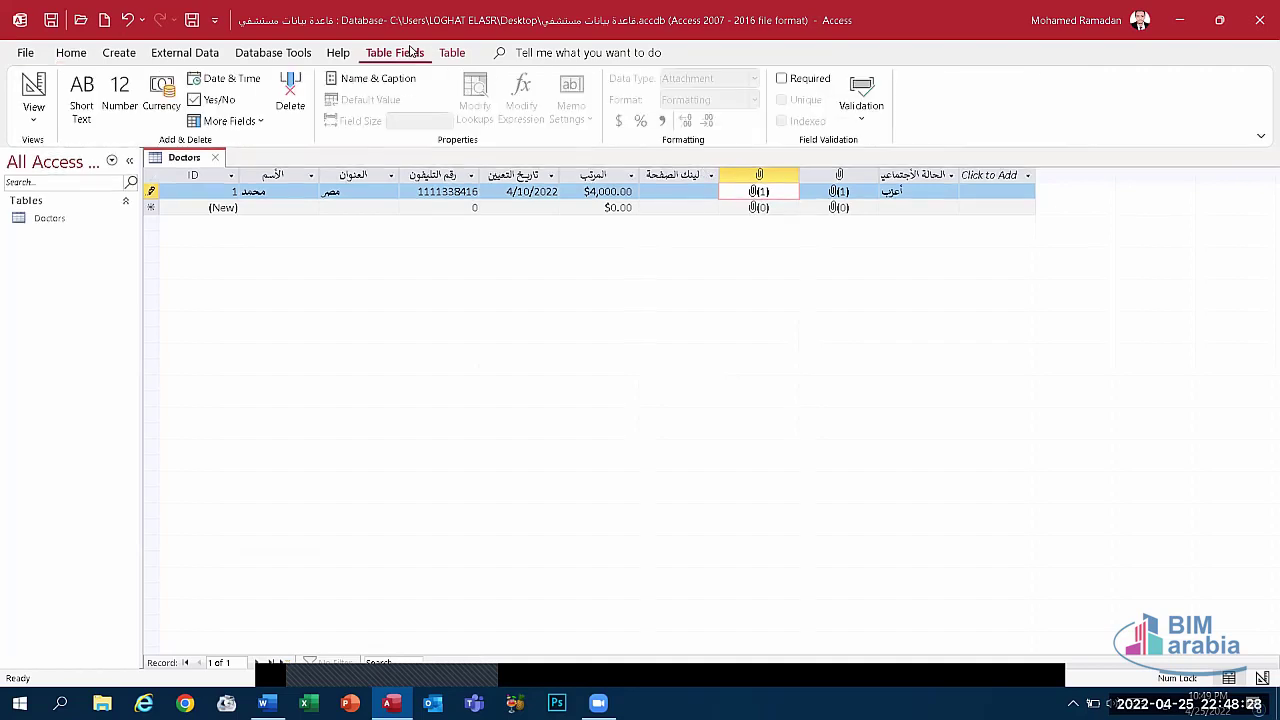
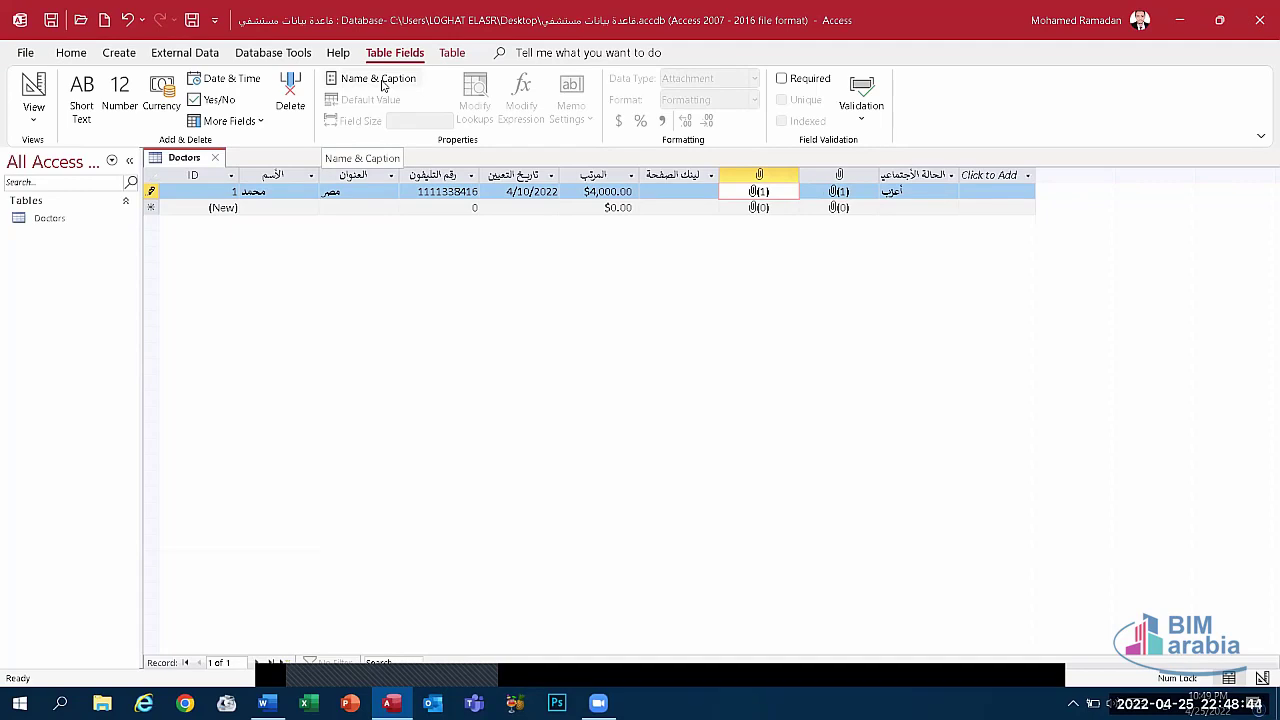
Step: Caption the first attachment column of the Doctors table صورة
click(378, 79)
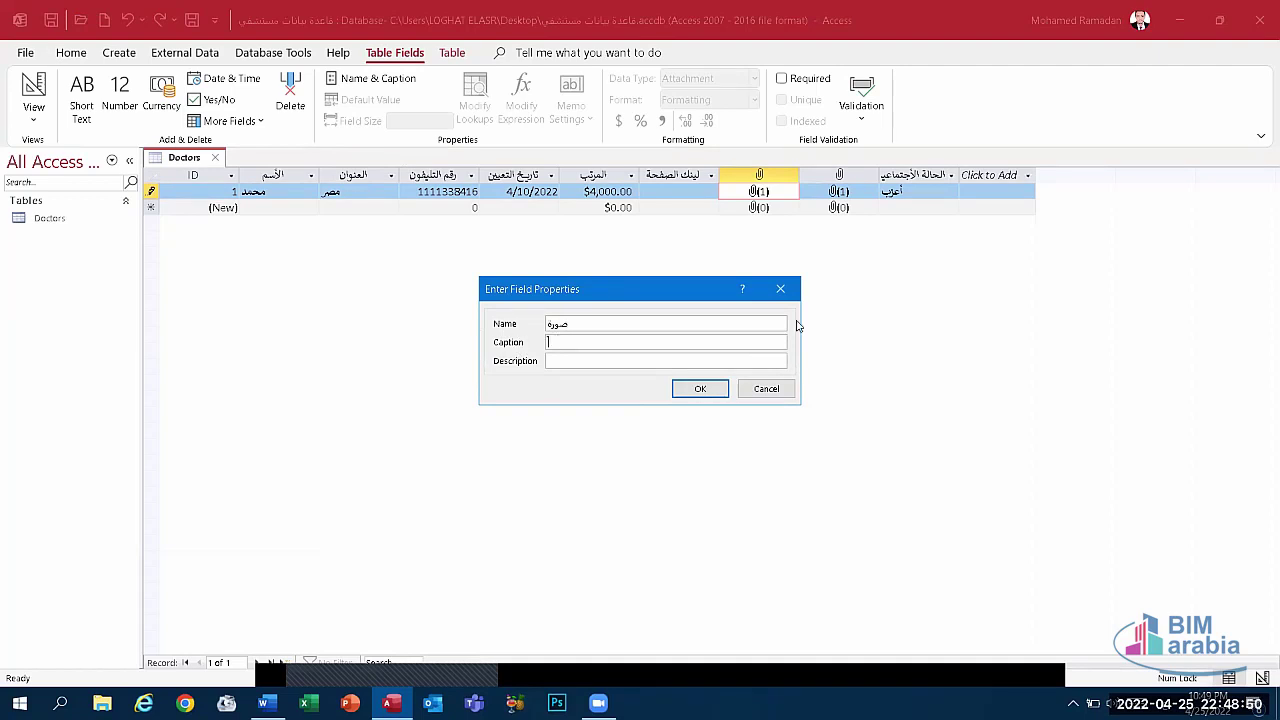
text(صورة)
click(691, 393)
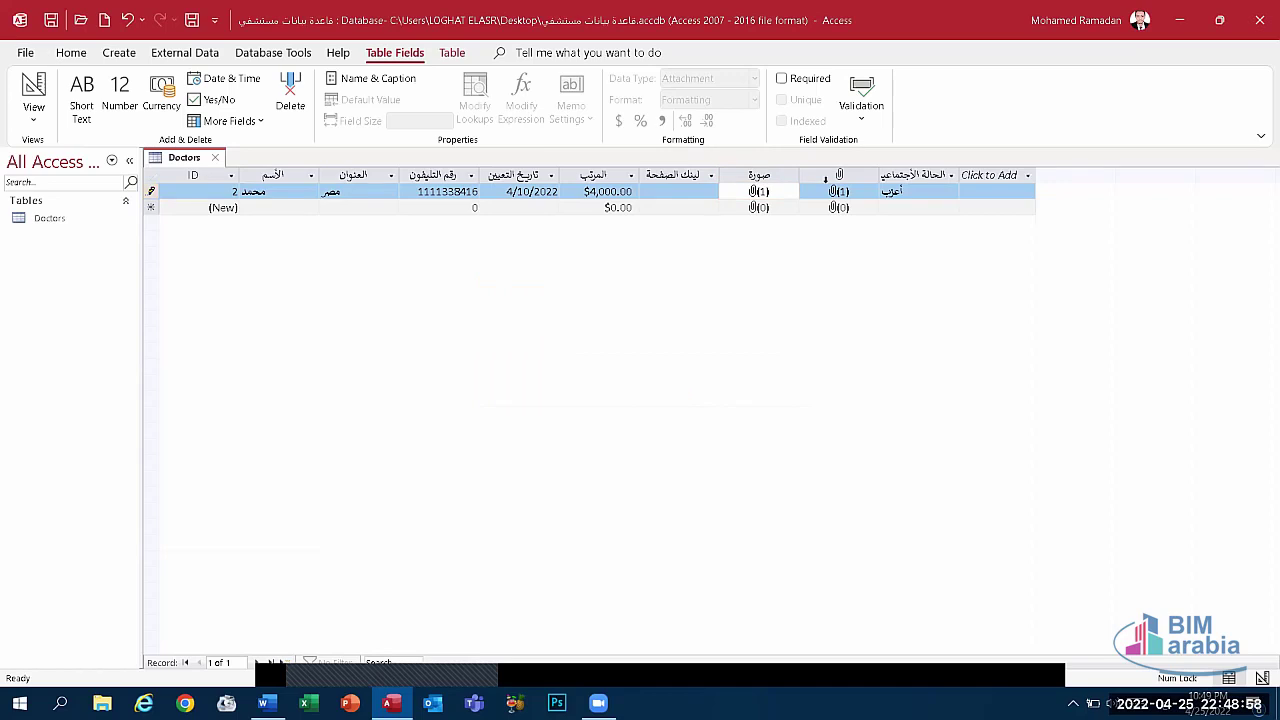
Step: Caption the second attachment column السيرة الذاتية
click(833, 177)
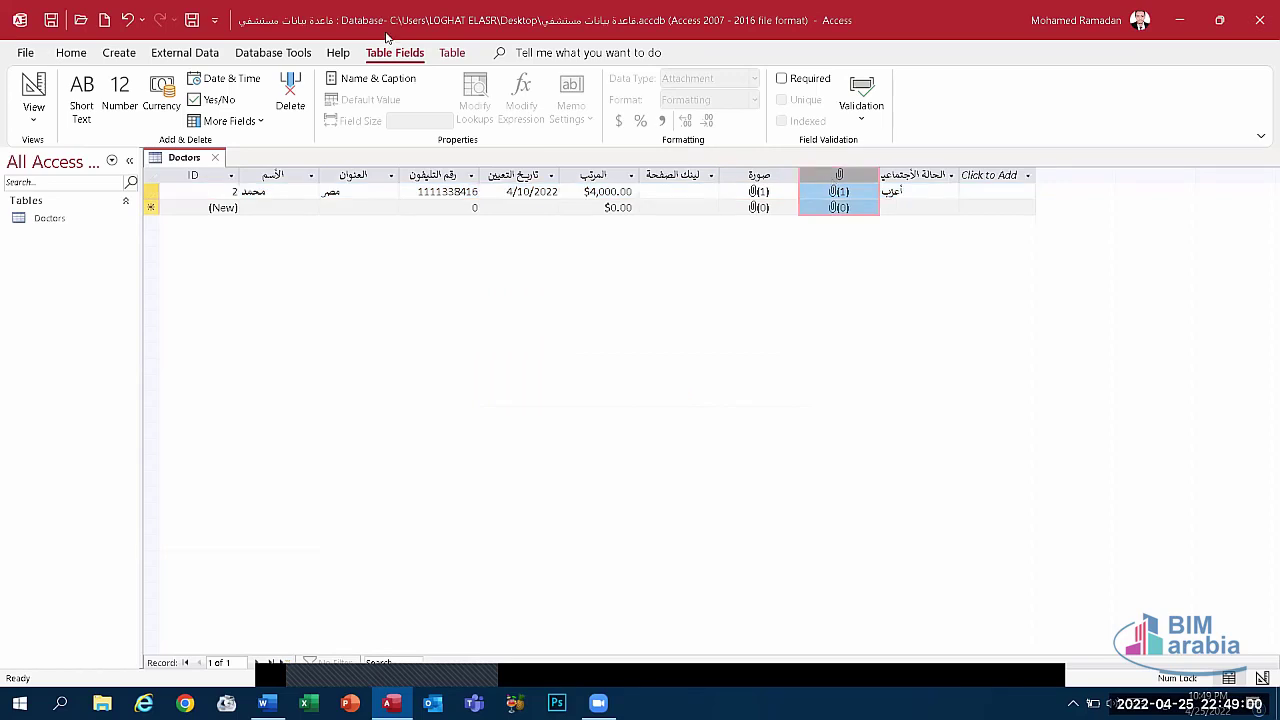
click(366, 84)
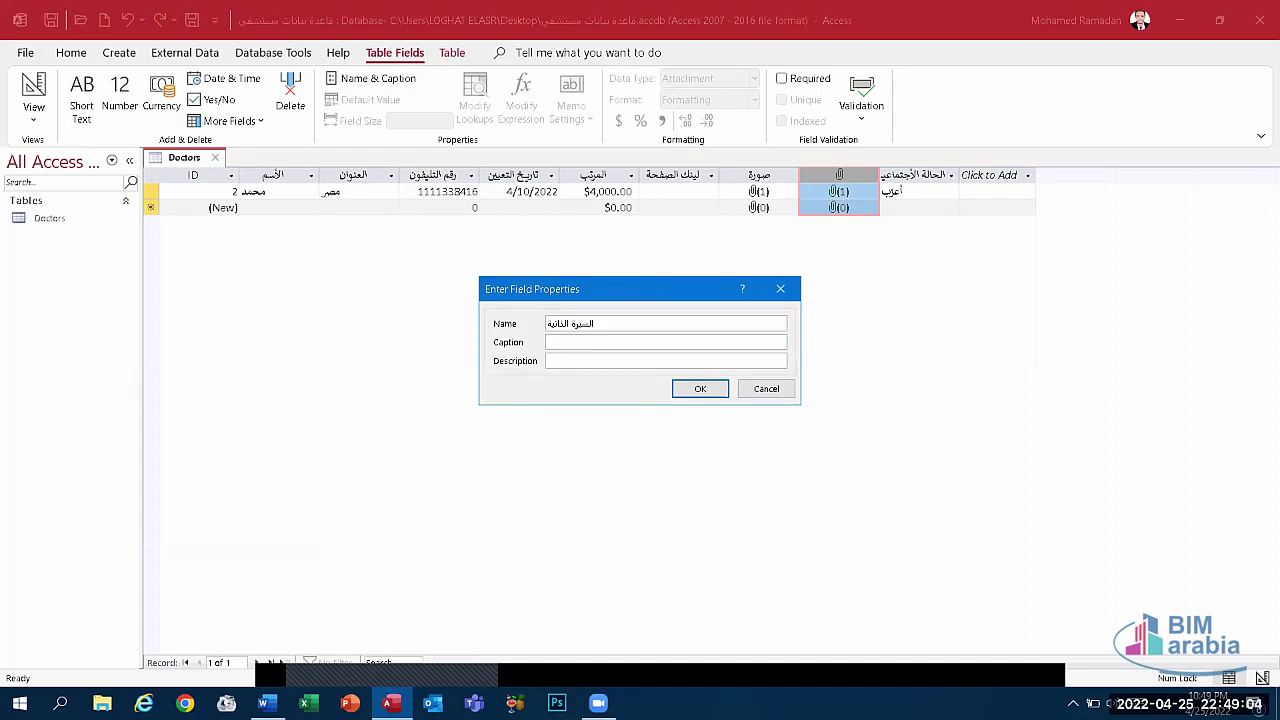
text(ة ال)
text(ذاتية)
click(683, 391)
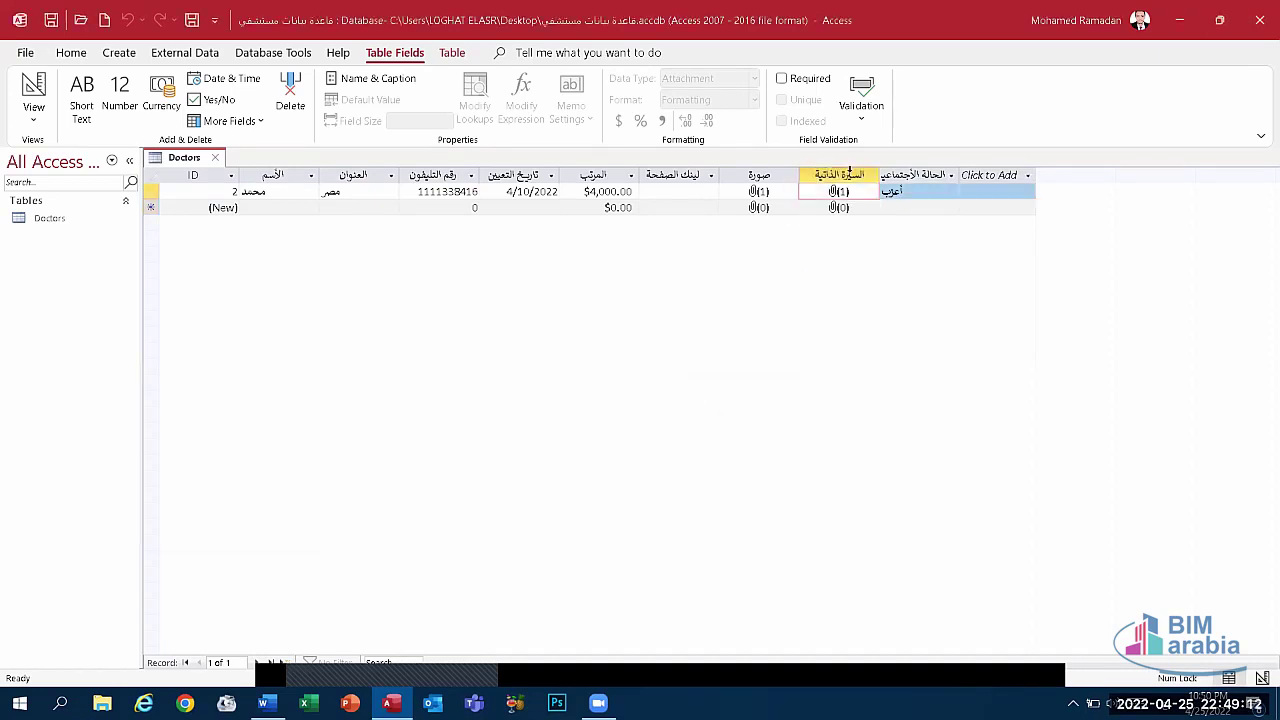
Step: Give the المرتب salary field a default value of 3000, so new rows show $3,000.00
click(625, 193)
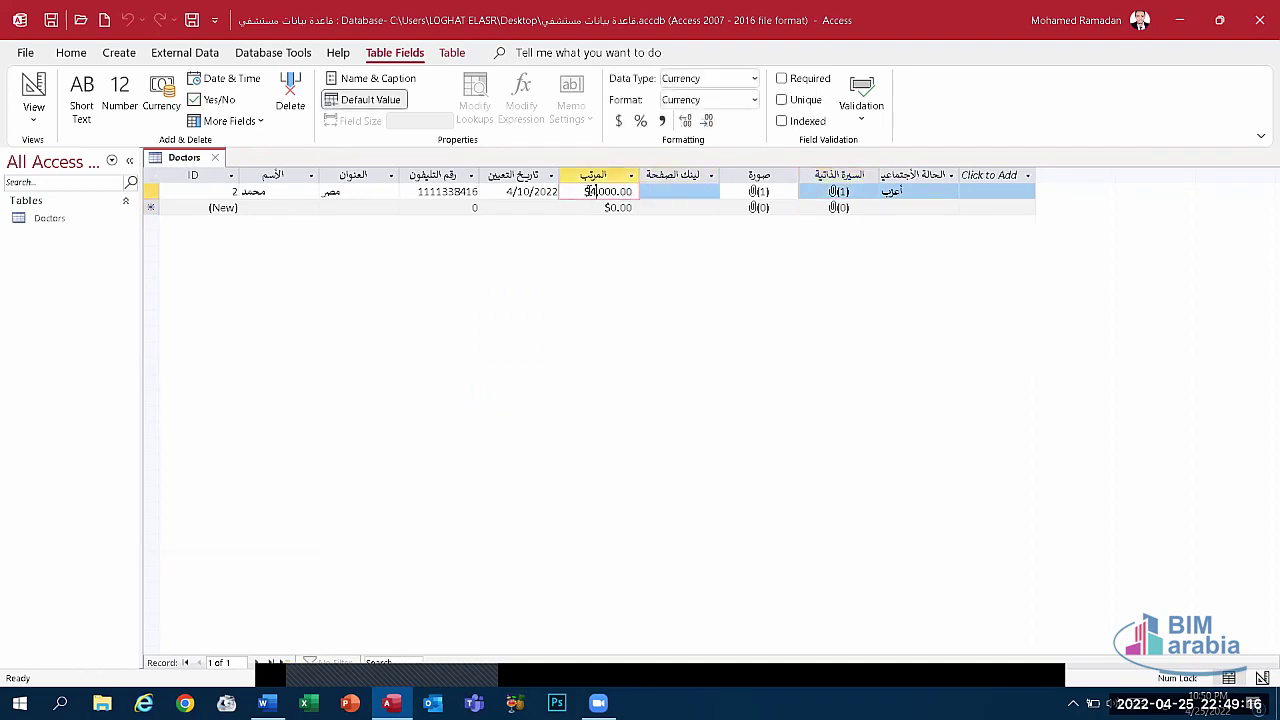
drag(584, 192, 655, 191)
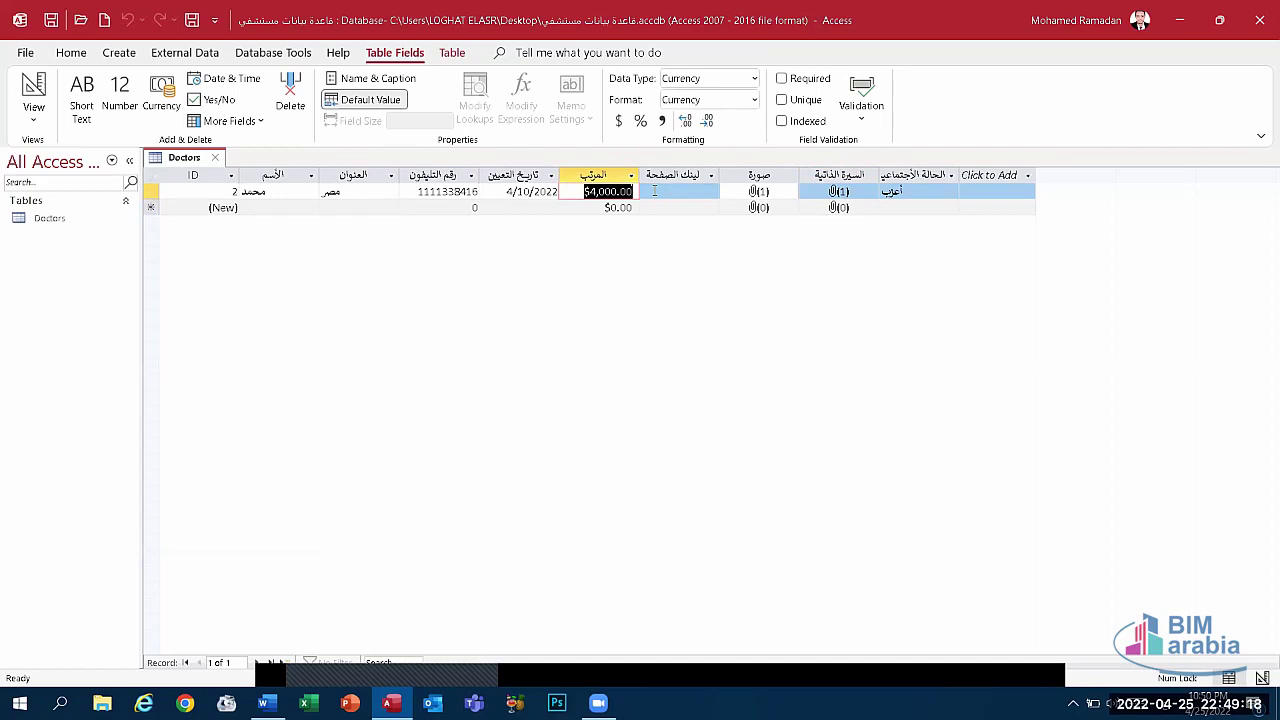
click(370, 100)
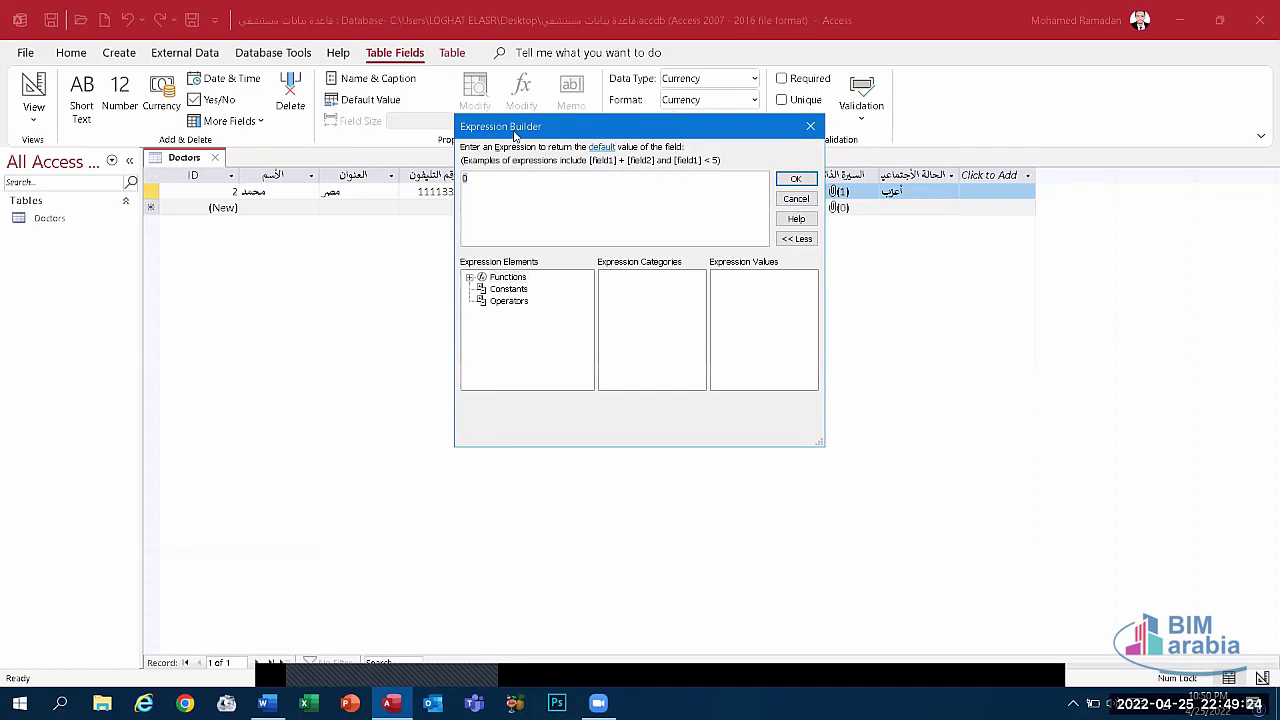
drag(521, 133, 594, 252)
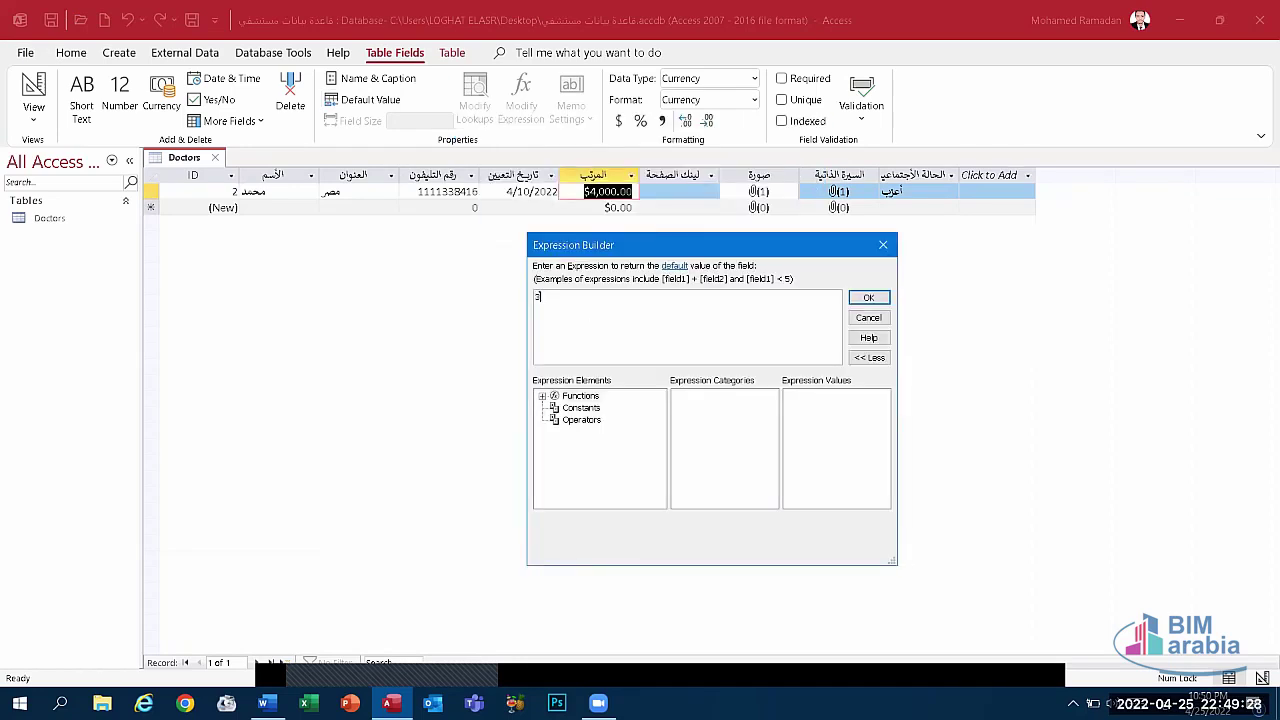
click(863, 297)
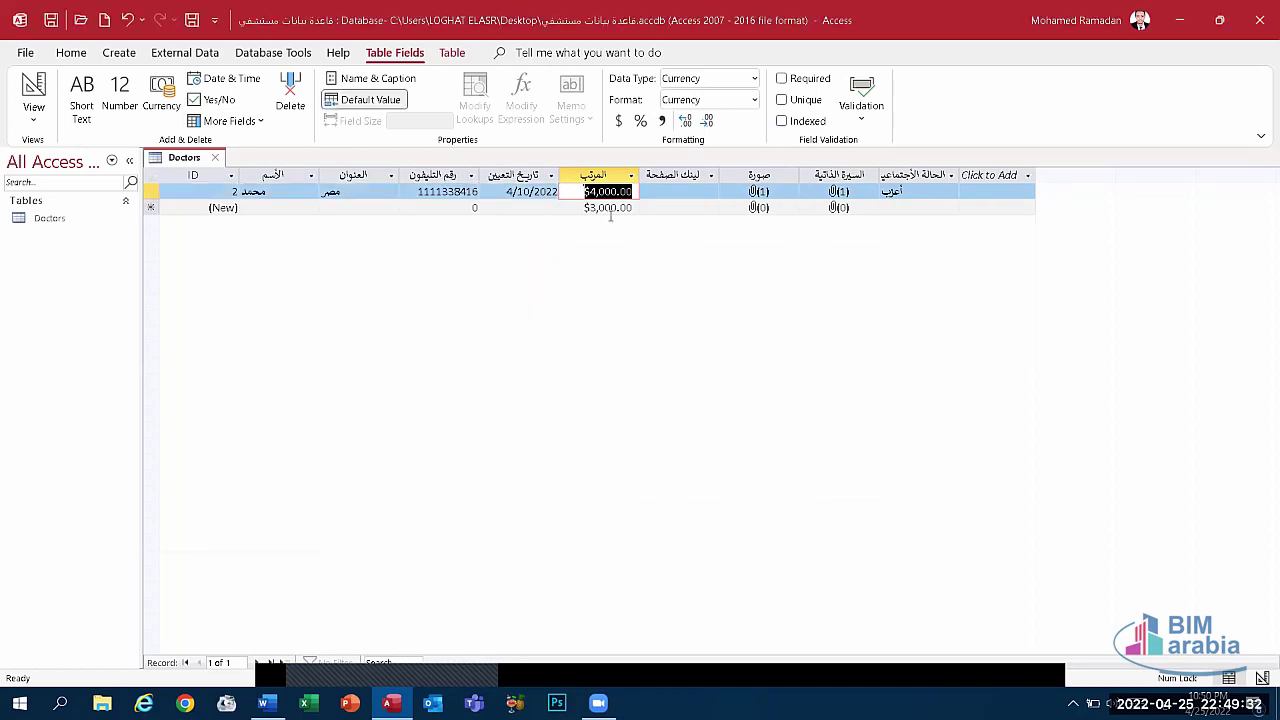
click(606, 208)
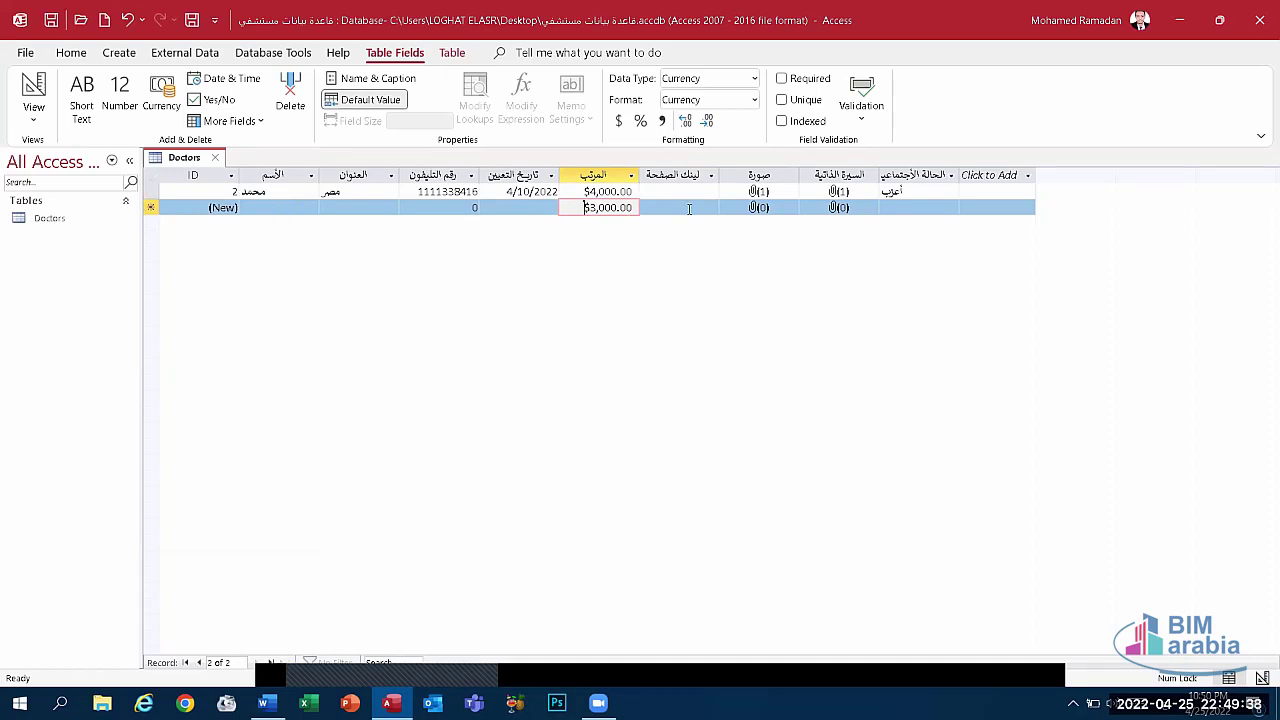
Step: Enter the new record's salary, correcting it from 40,000 to $4,000.00 past the missing-name warnings
key(F2)
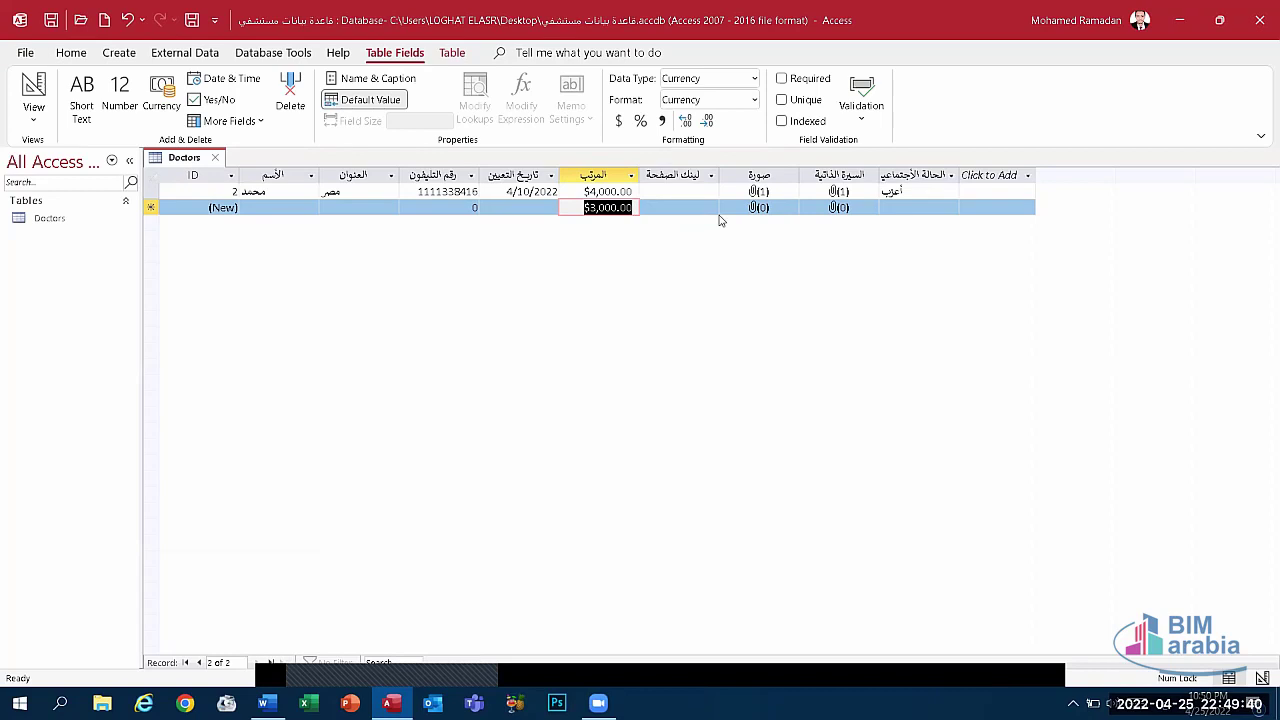
text(40,000)
key(Tab)
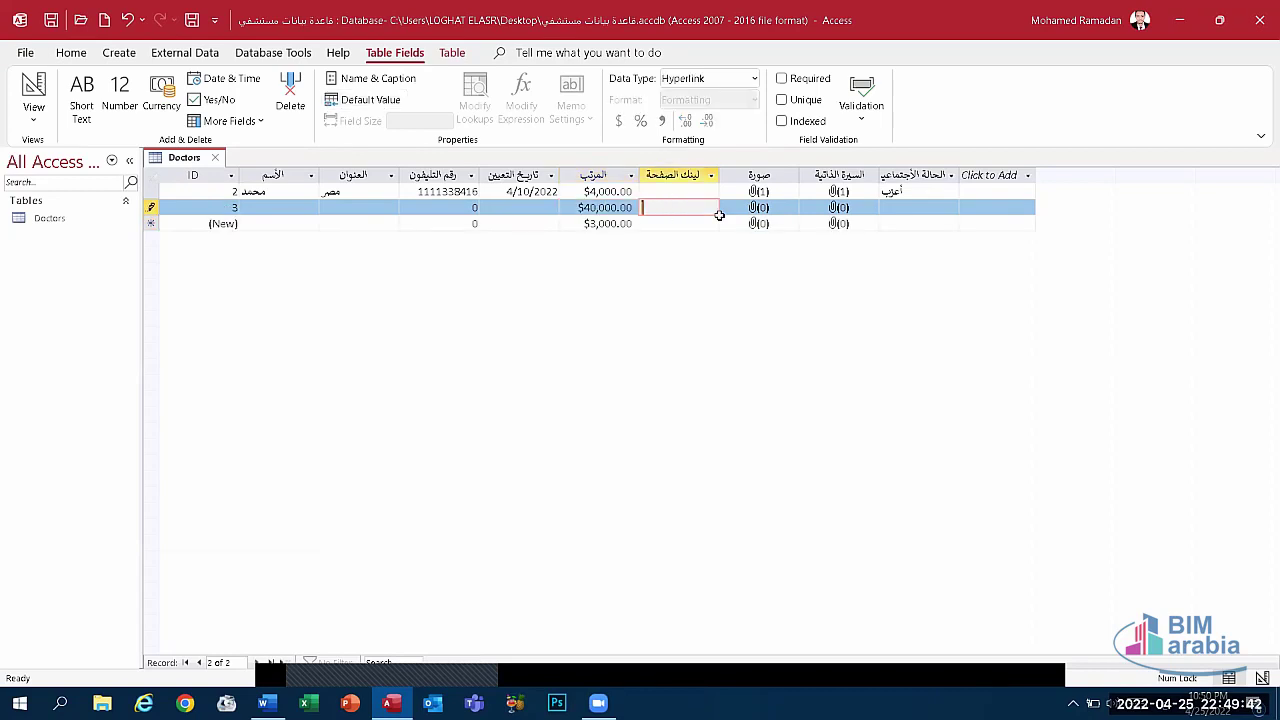
key(shift+Tab)
click(720, 220)
key(Tab)
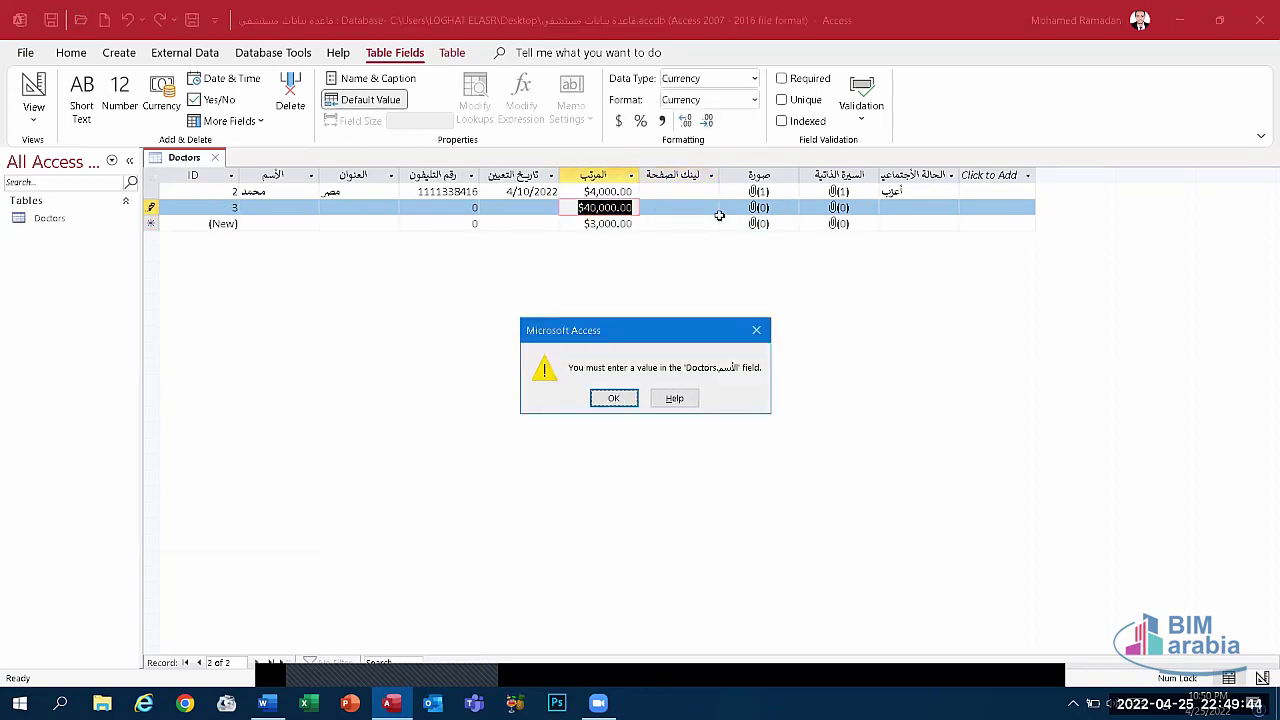
key(Return)
click(615, 207)
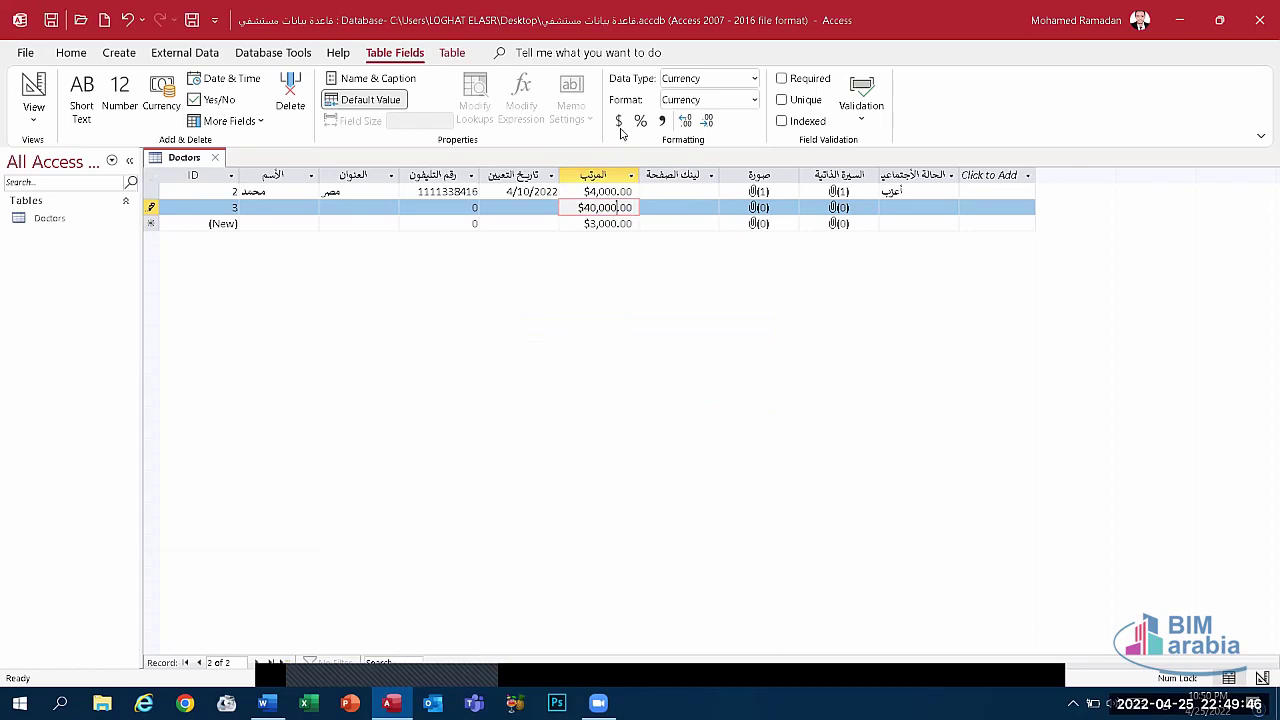
click(585, 228)
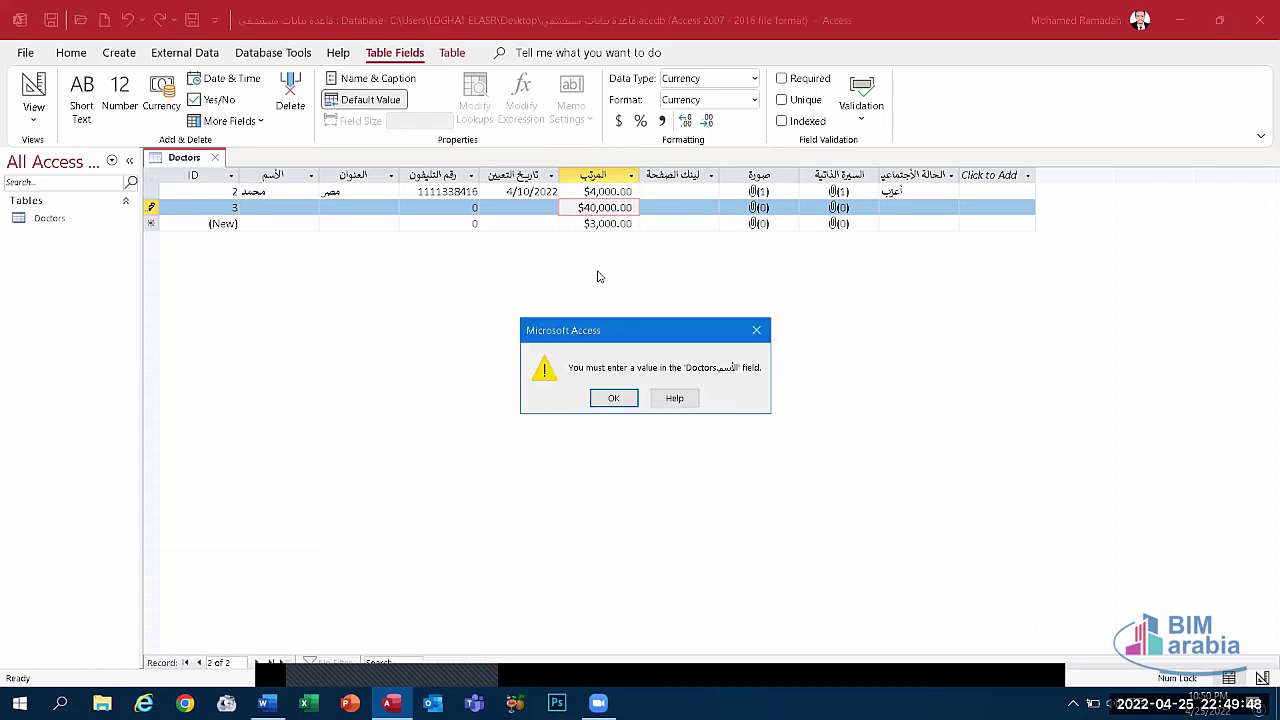
click(615, 400)
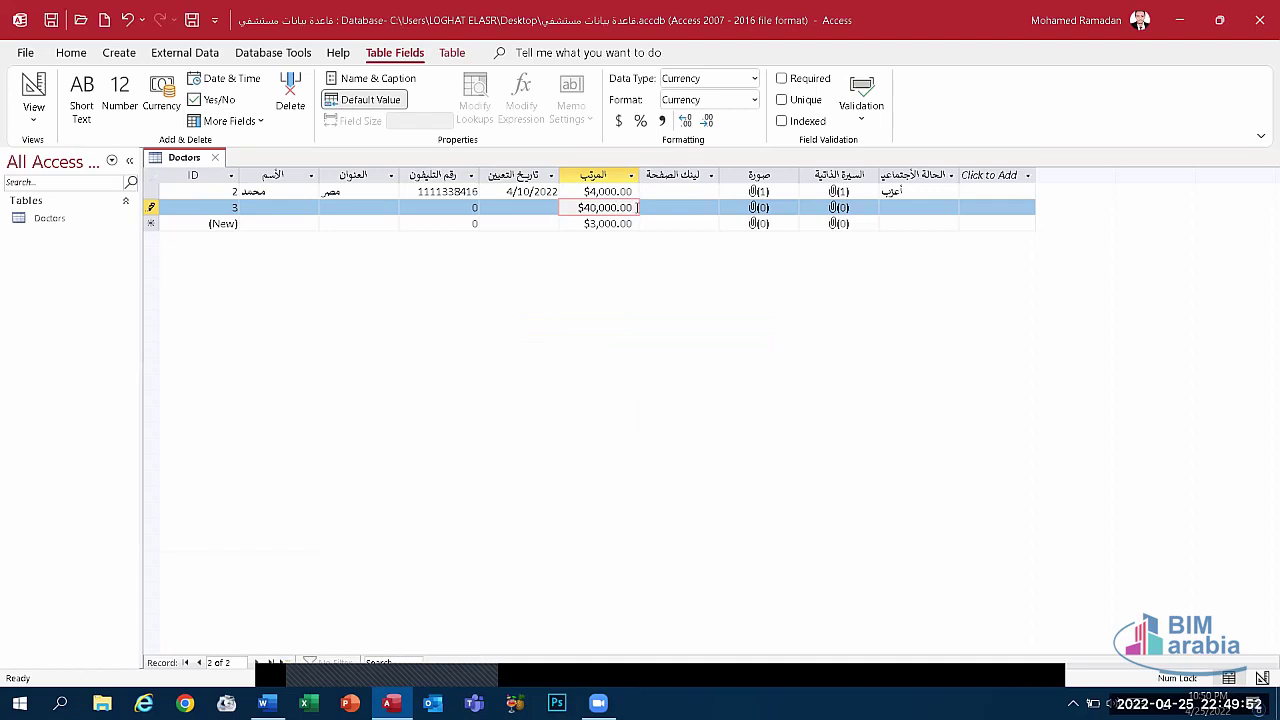
drag(637, 207, 541, 205)
text(4000)
key(Tab)
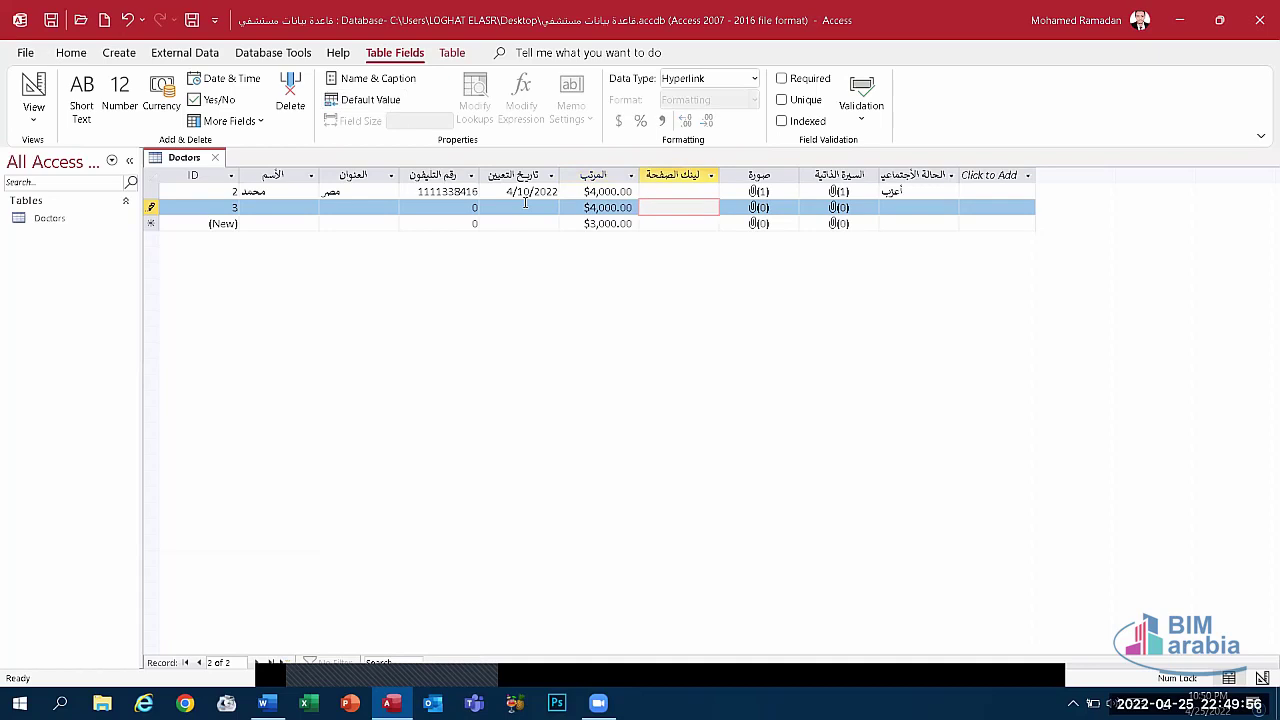
Step: Dismiss the required-field warnings and type the doctor's name into record 3
key(Tab)
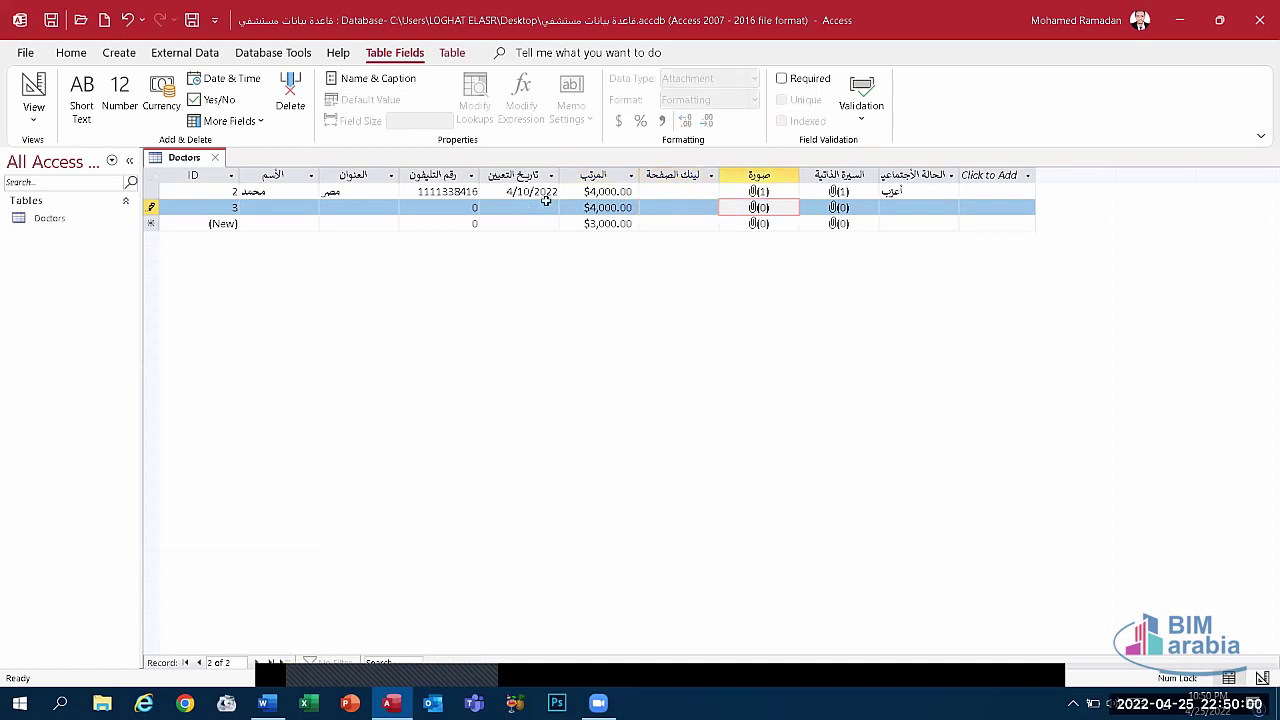
click(333, 196)
click(612, 399)
key(Tab)
key(Tab)
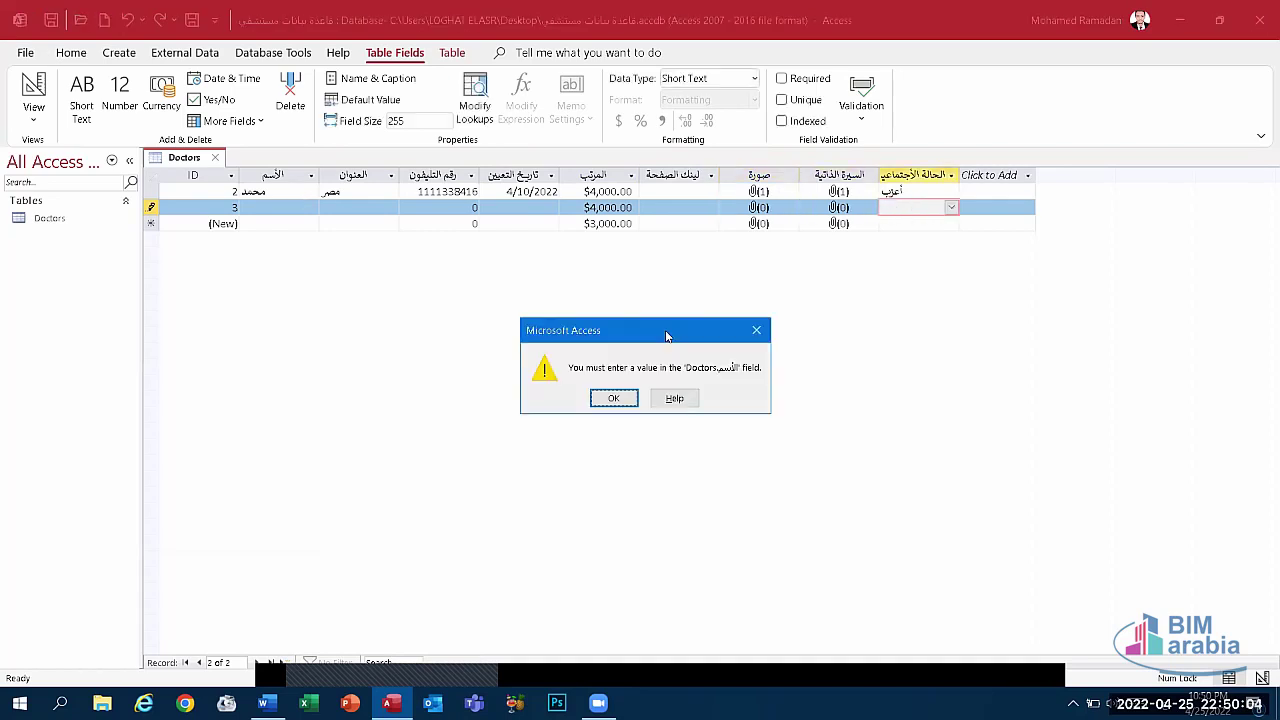
click(612, 399)
click(950, 207)
click(615, 401)
key(Return)
key(shift+Tab)
key(shift+Tab)
key(shift+Tab)
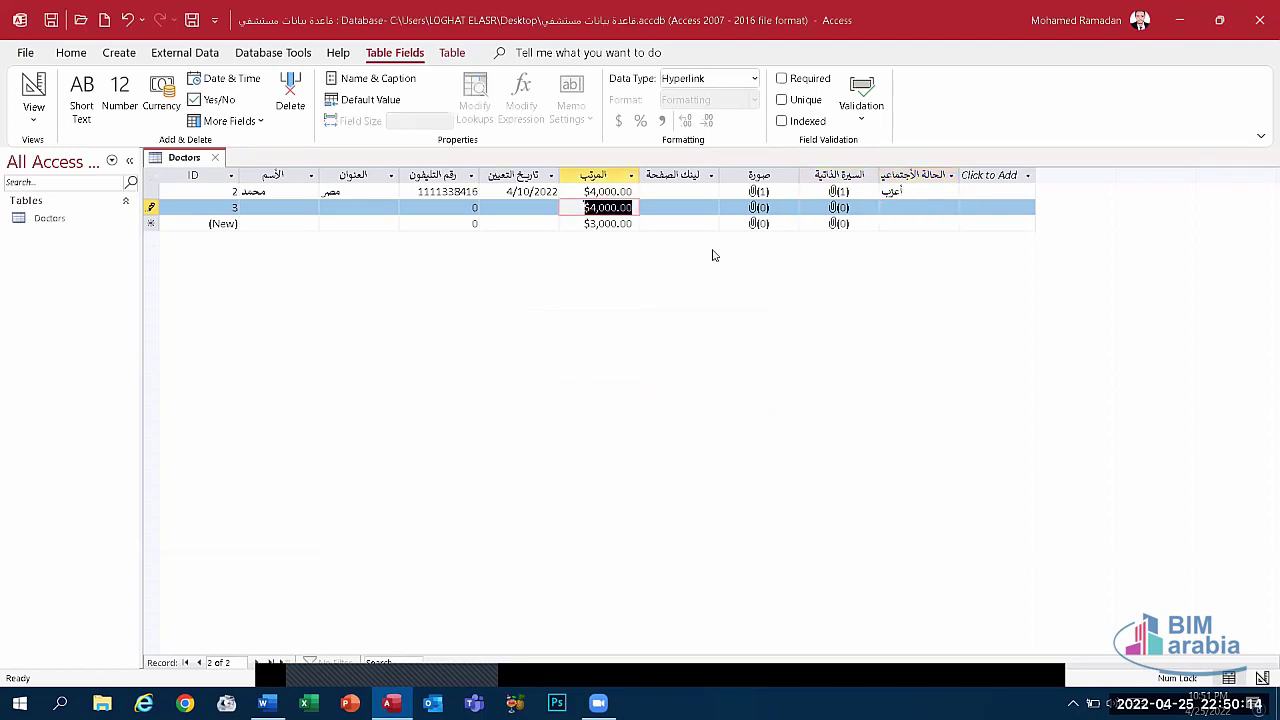
key(shift+Tab)
key(shift+Tab)
key(shift+Tab)
key(shift+Tab)
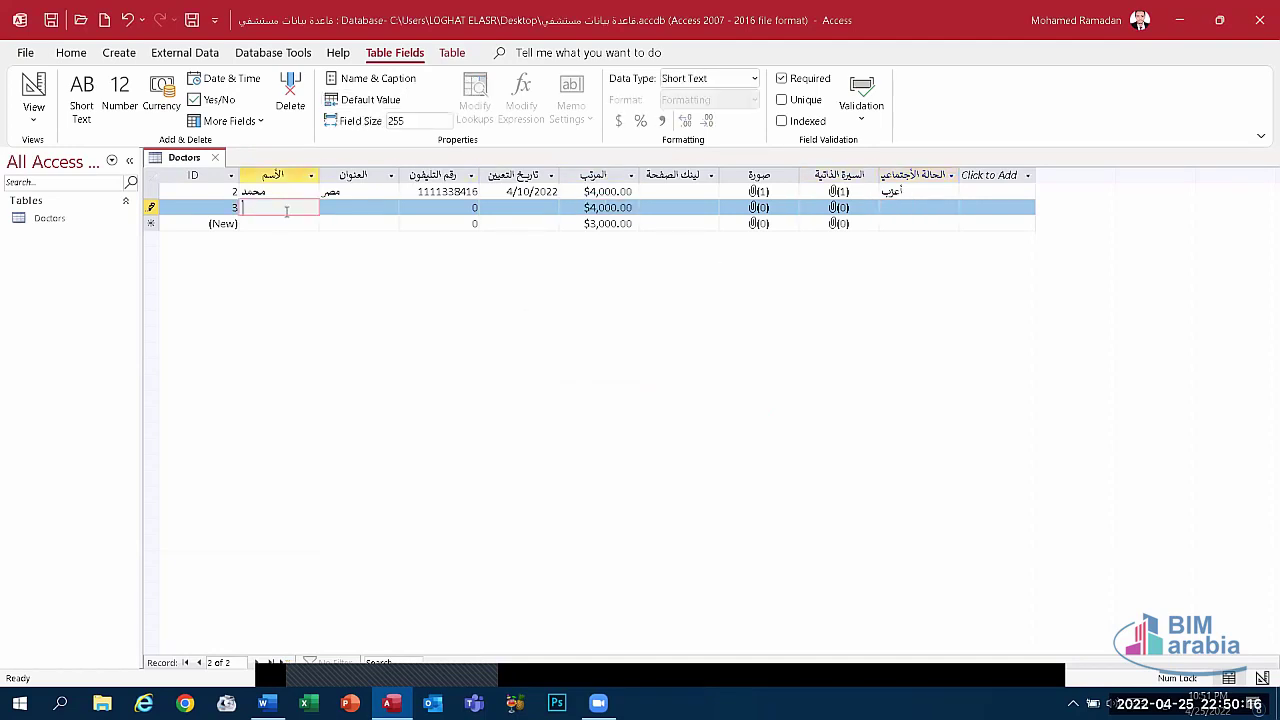
text(مصطفي)
Step: Toggle Required off on the address field, leaving the name field required
click(378, 207)
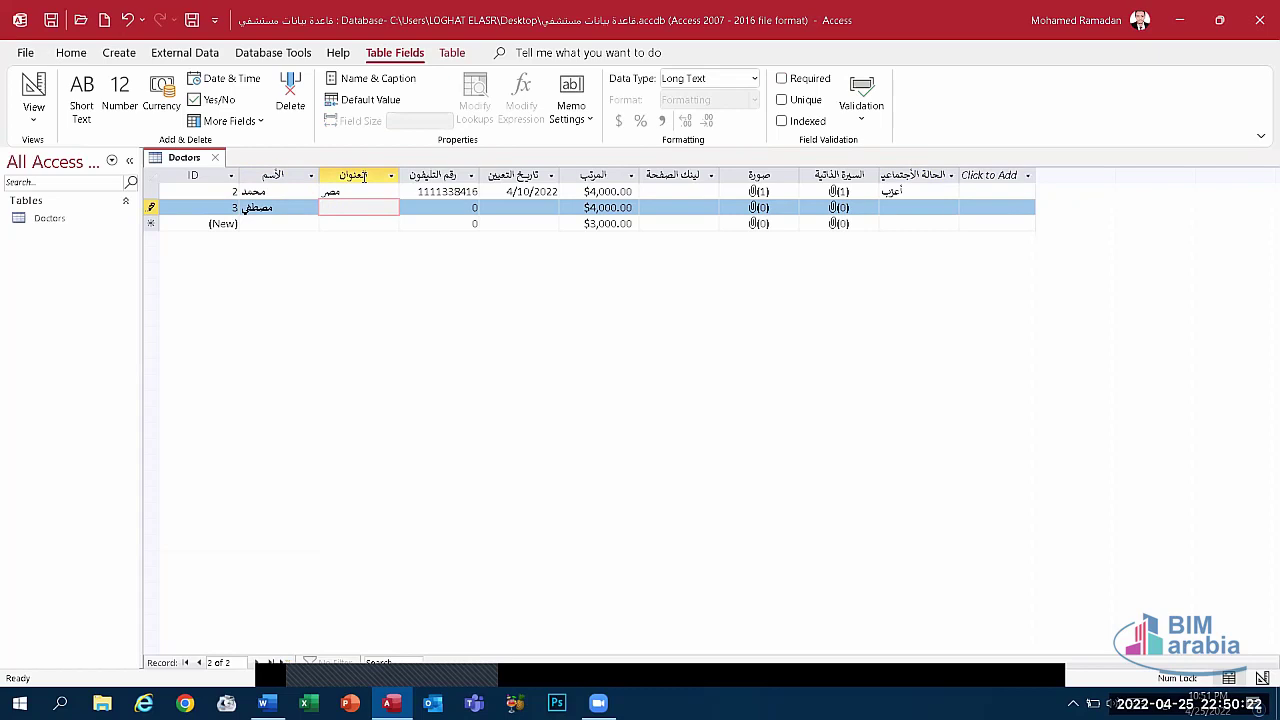
click(40, 118)
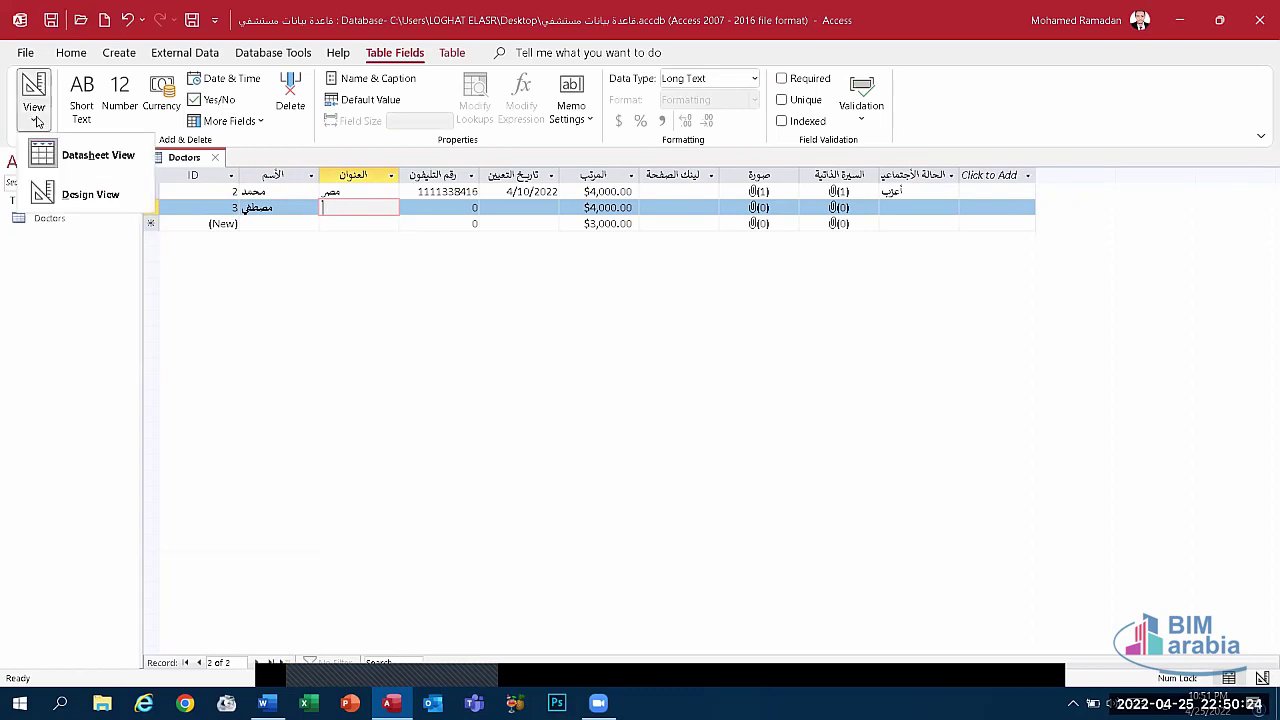
click(373, 221)
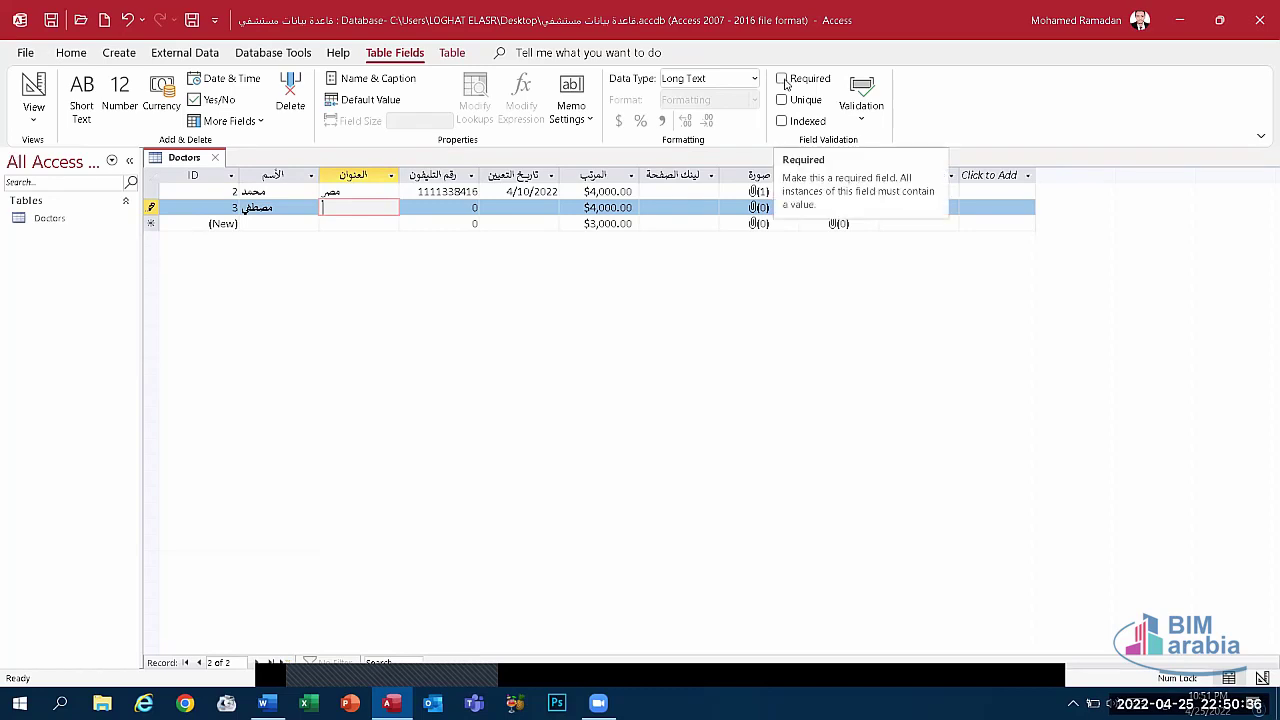
click(789, 86)
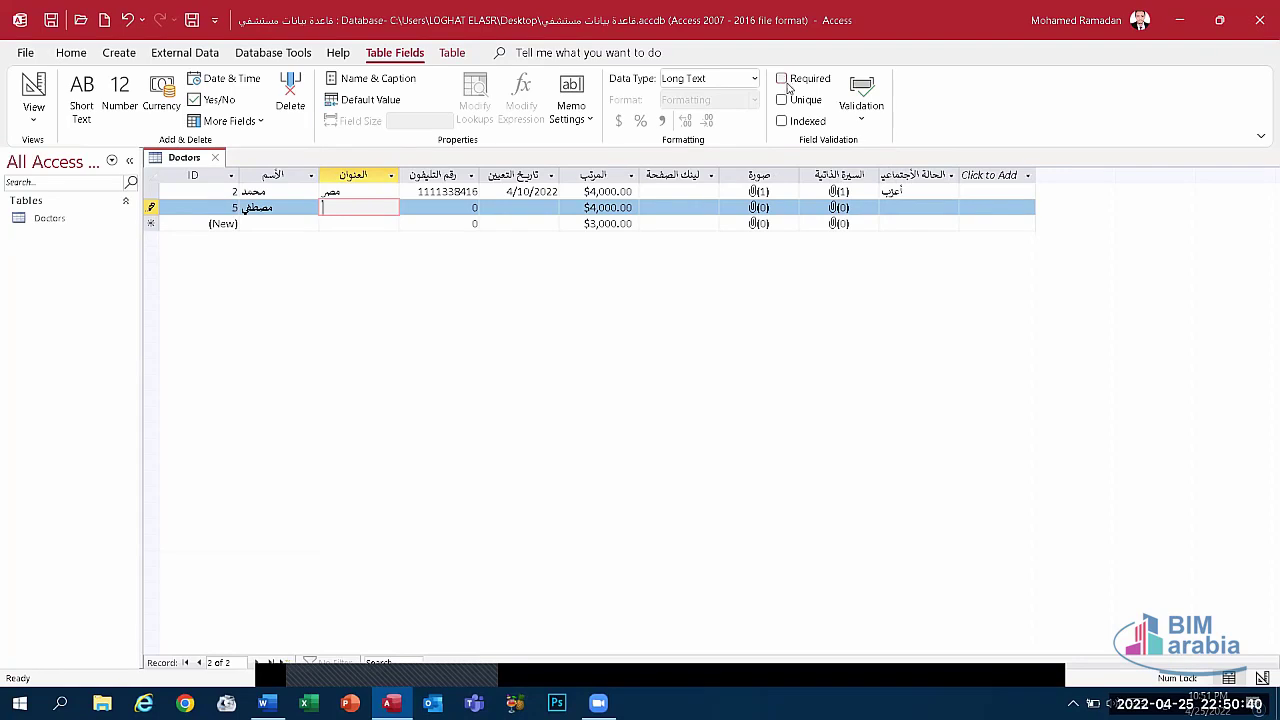
click(286, 208)
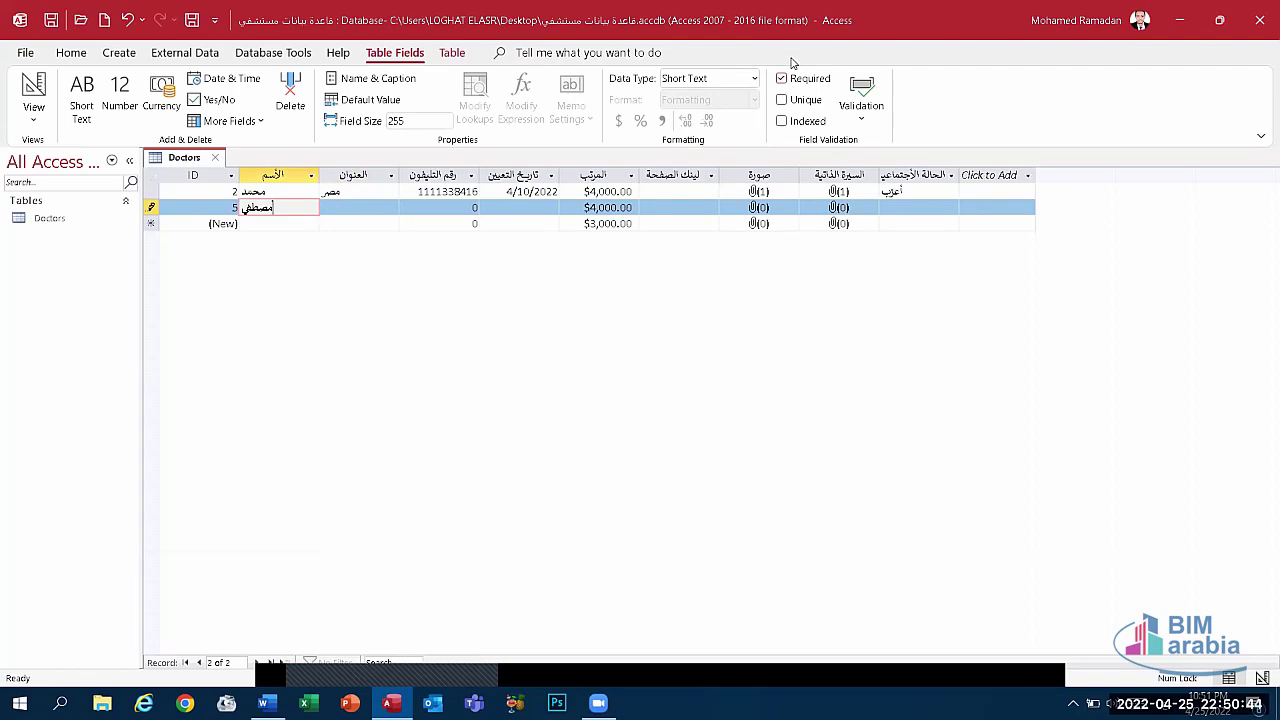
click(637, 207)
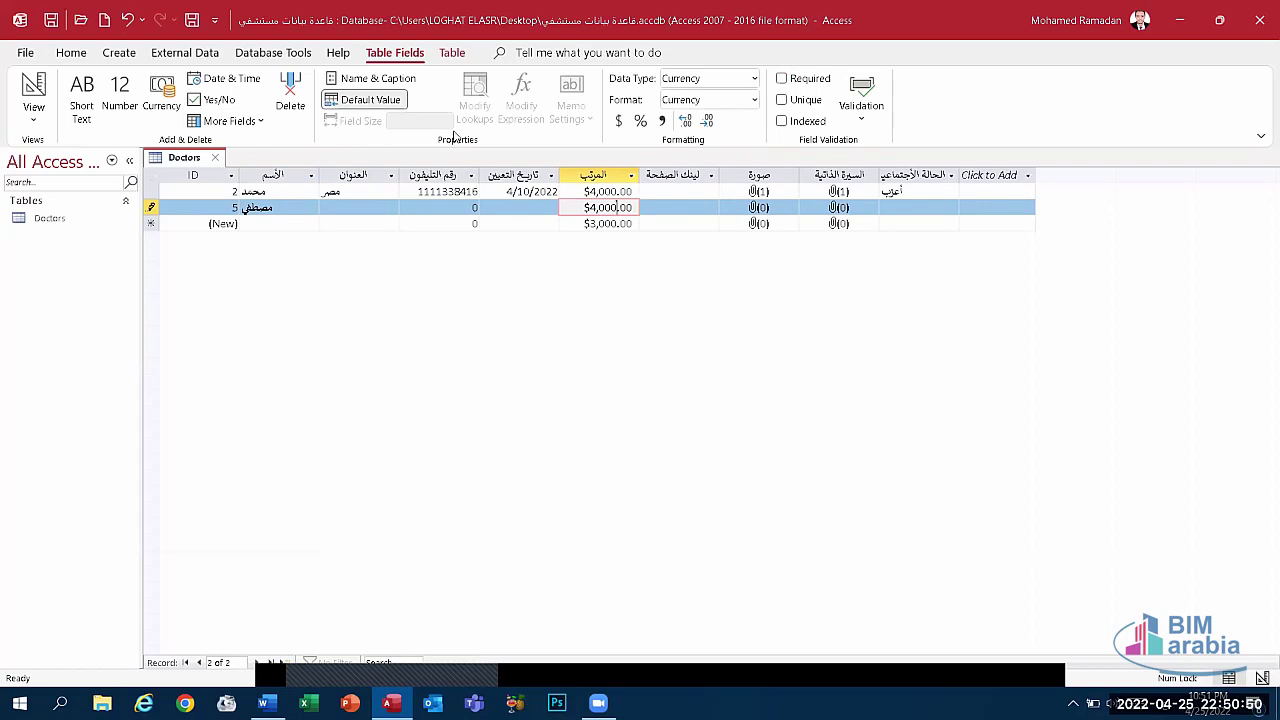
click(34, 115)
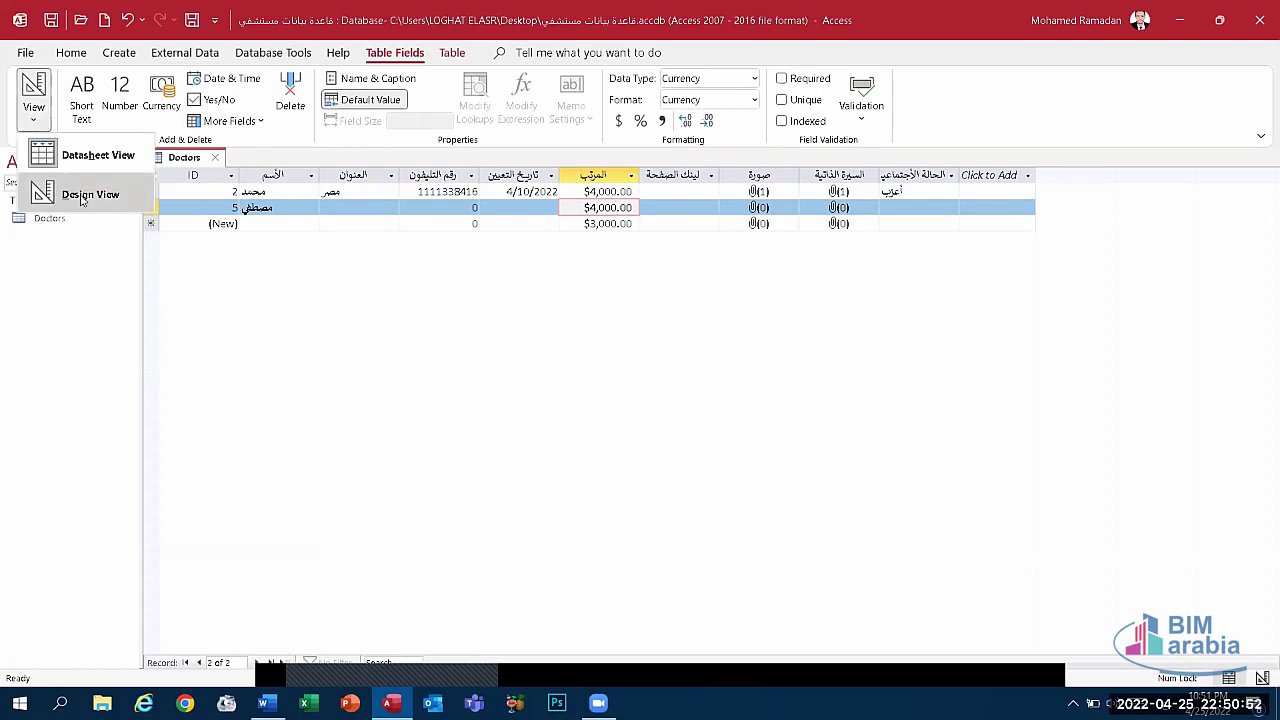
click(629, 207)
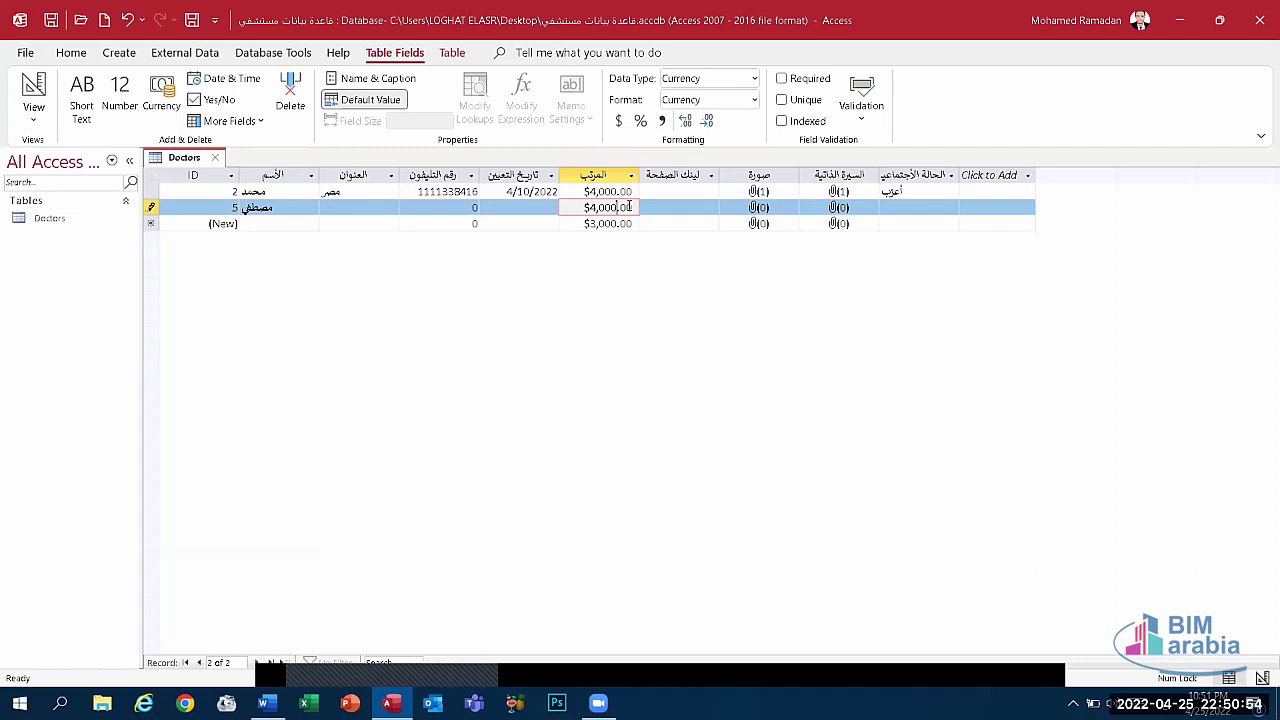
click(855, 122)
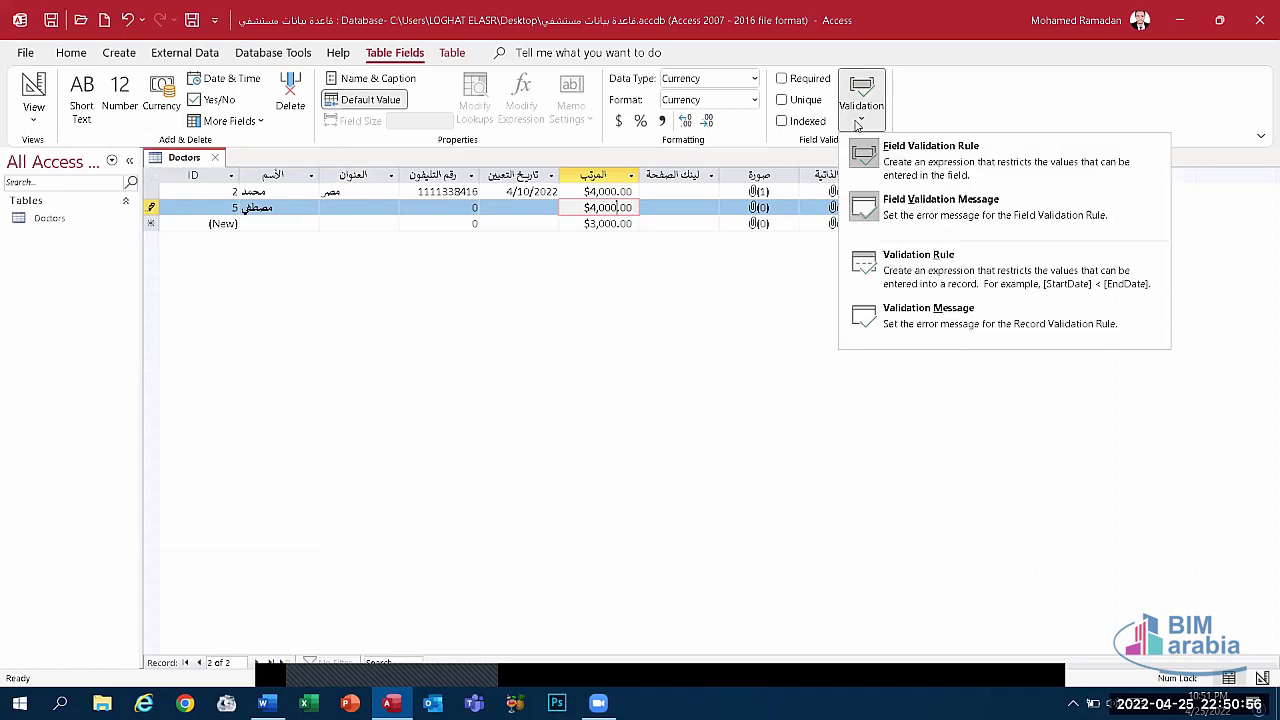
click(952, 172)
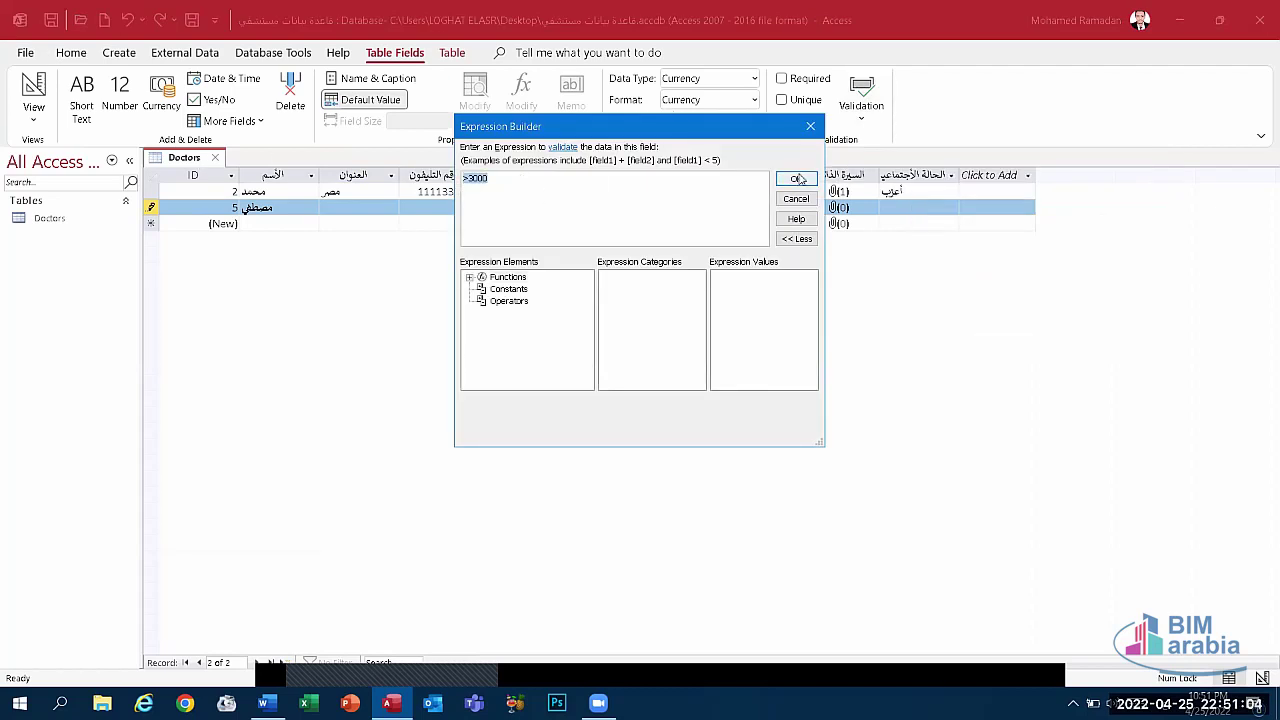
click(810, 126)
click(858, 122)
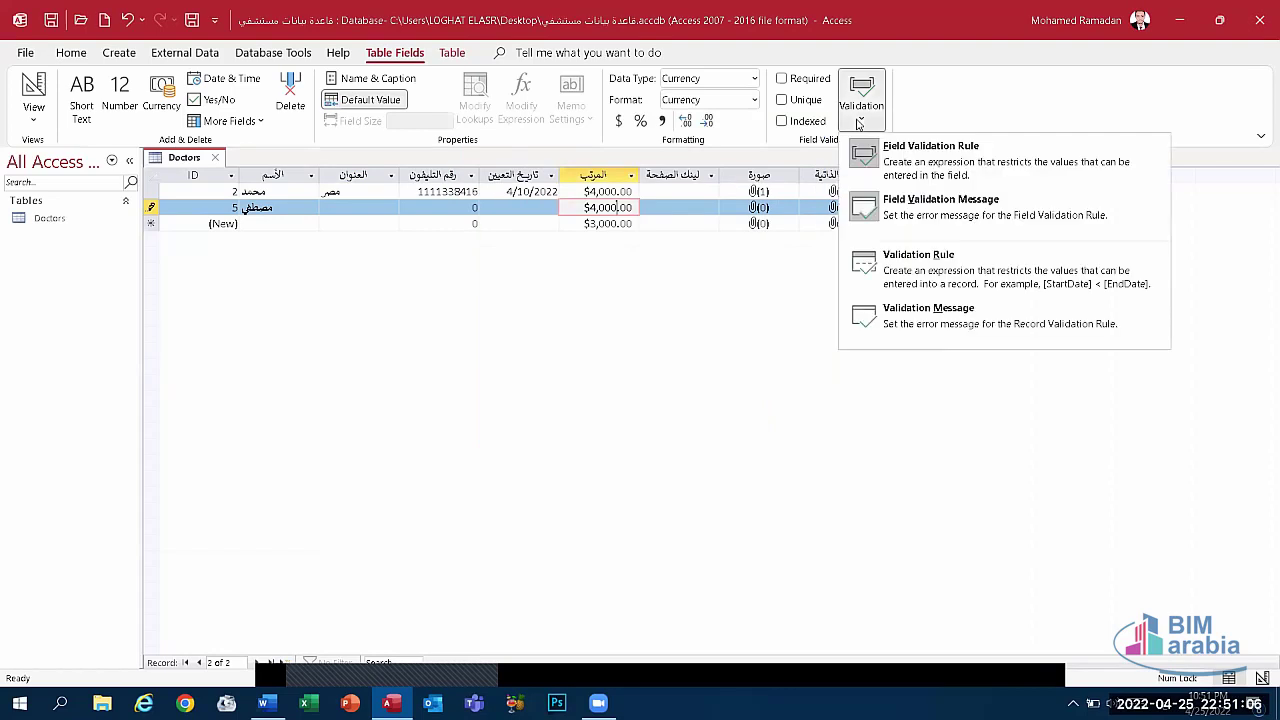
click(950, 214)
text(لا نقبل بمرتب اقل من 3000)
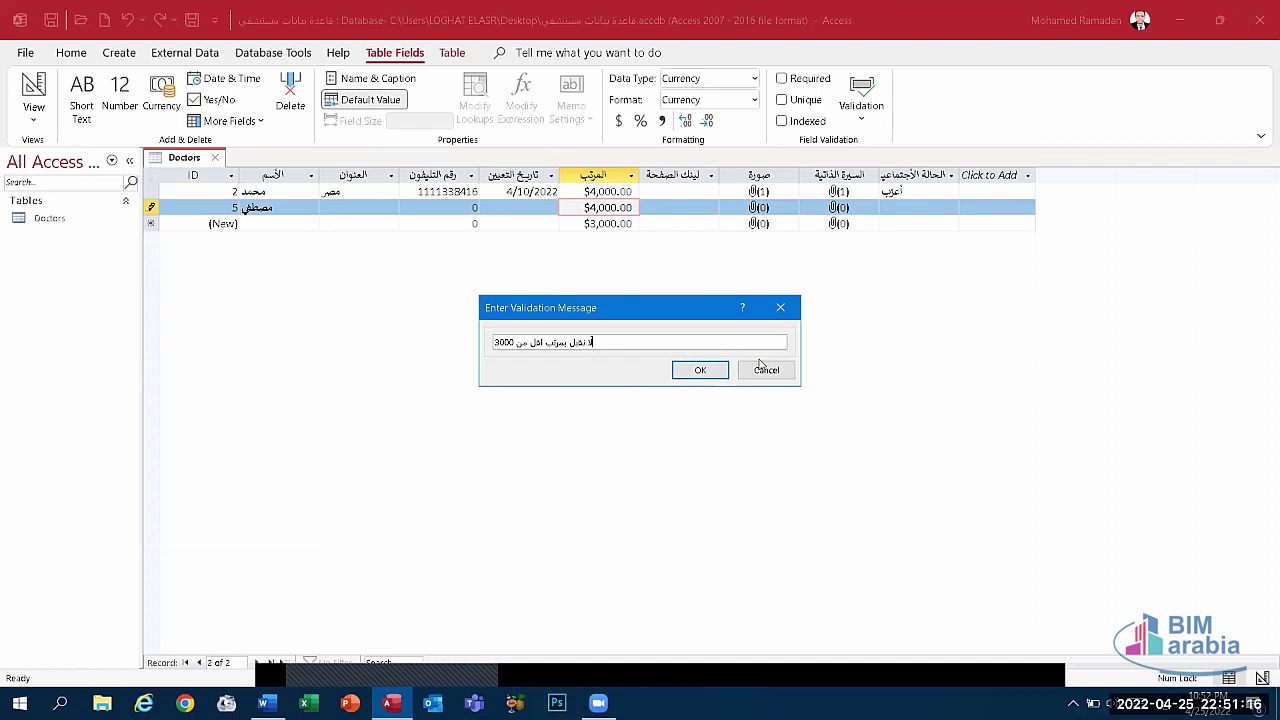
click(766, 372)
click(33, 112)
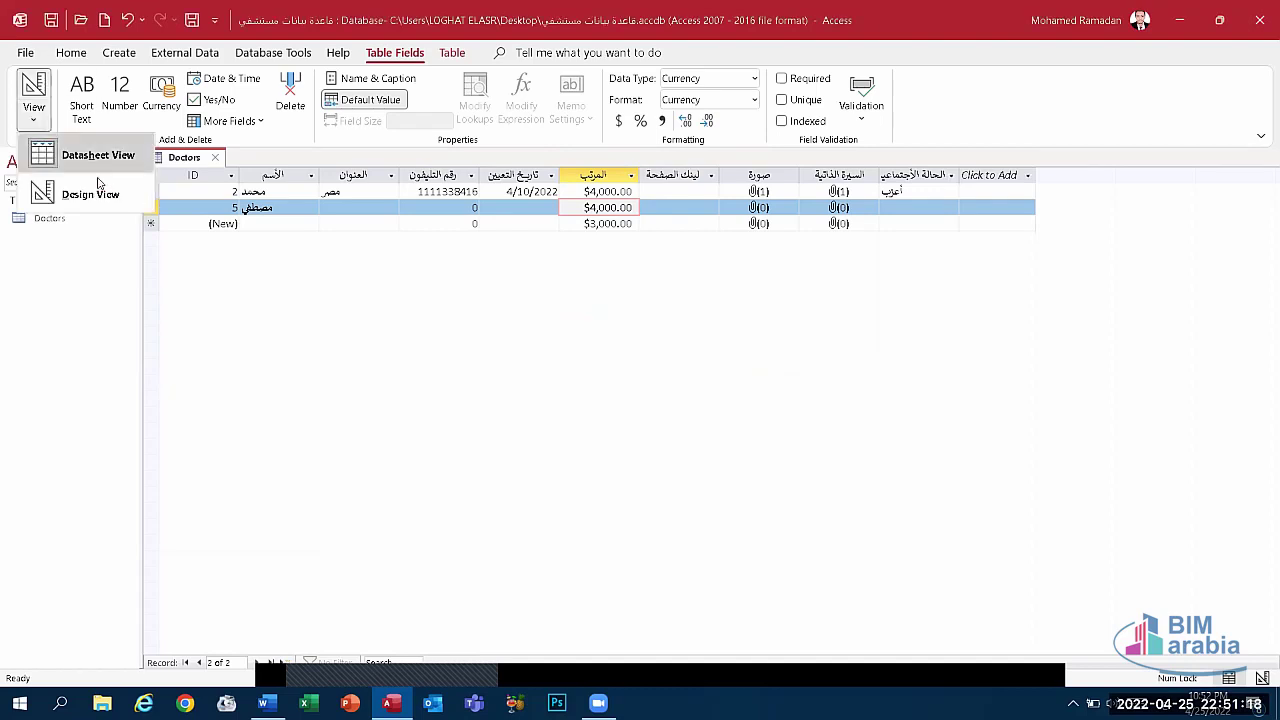
click(628, 208)
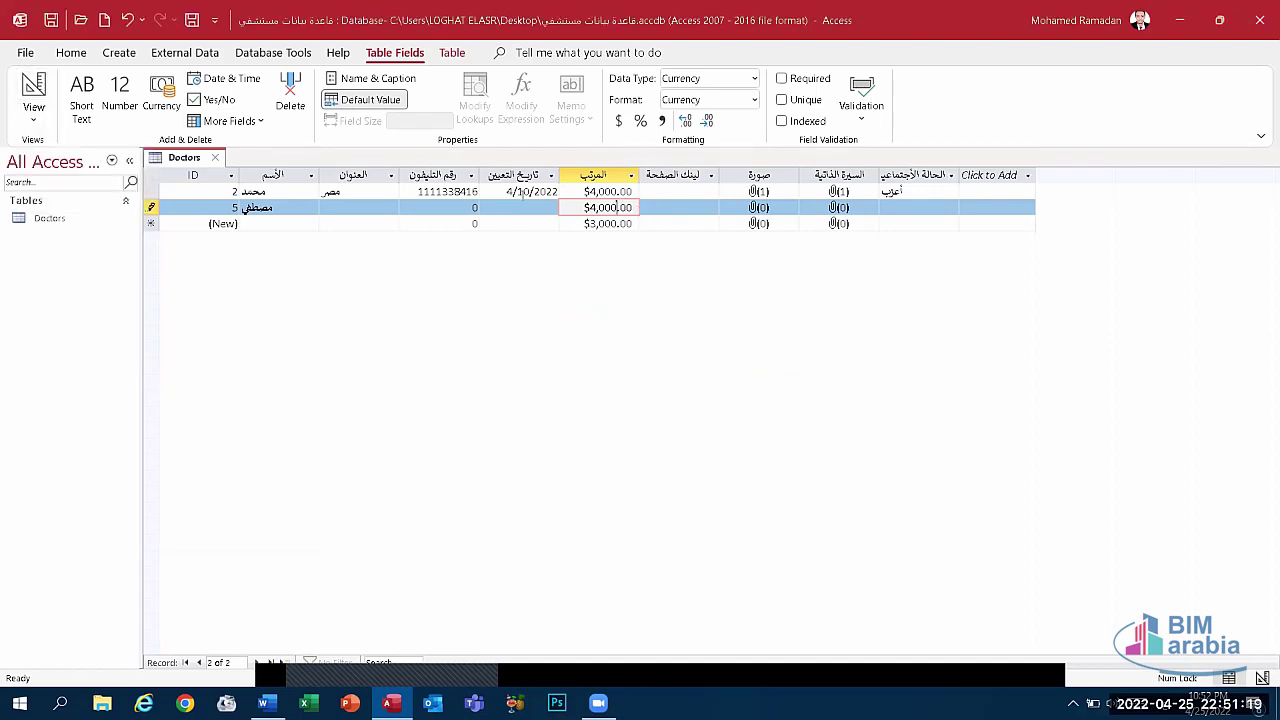
Step: Make the phone field Short Text and enter the first doctor's phone number
click(430, 191)
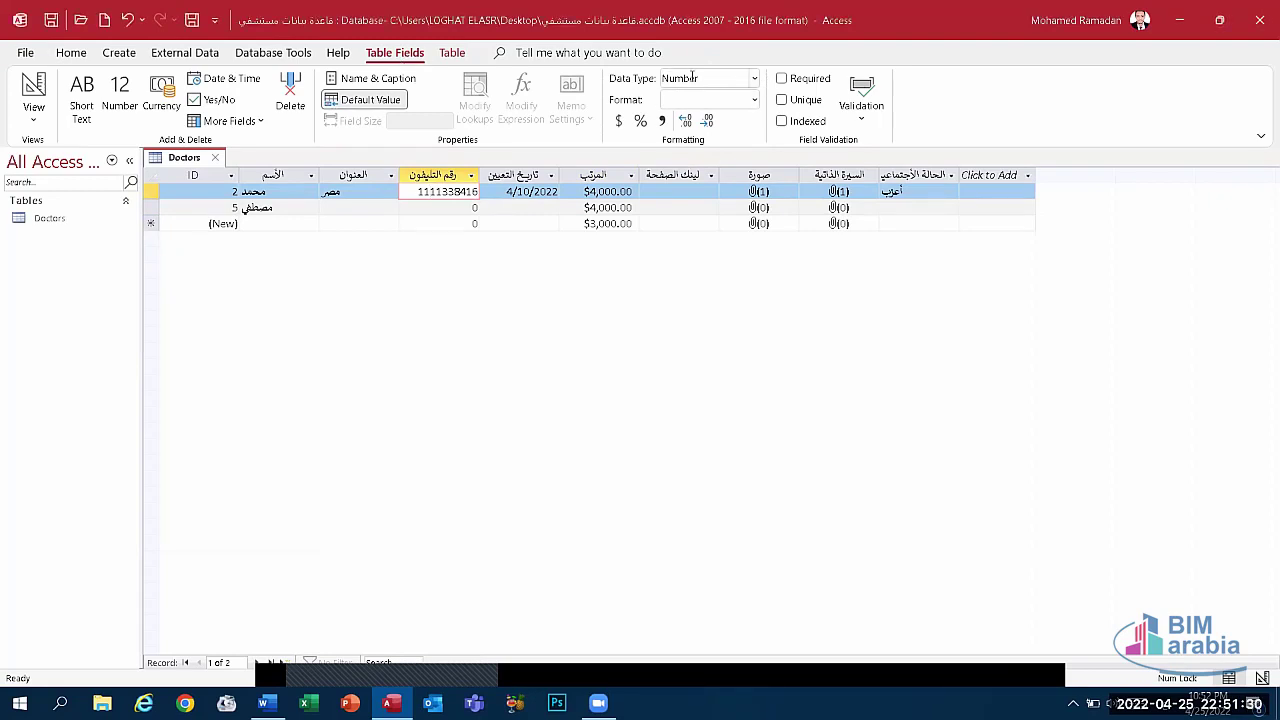
click(756, 80)
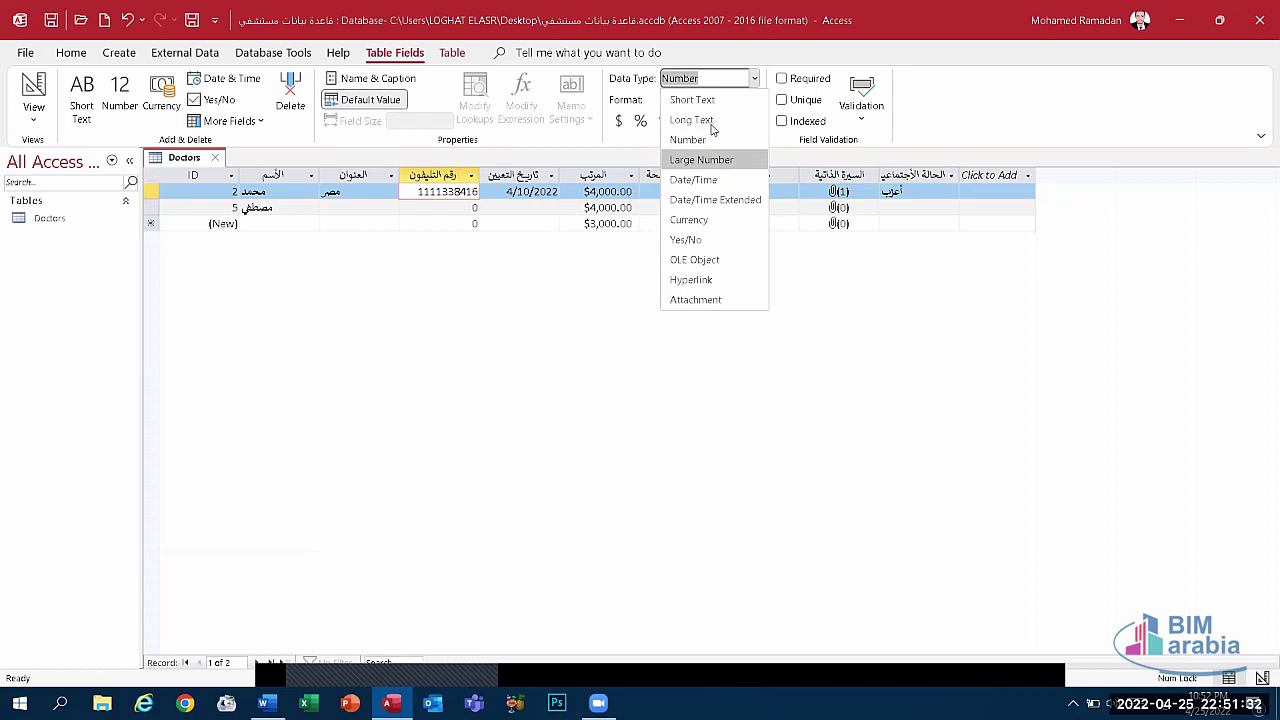
click(700, 99)
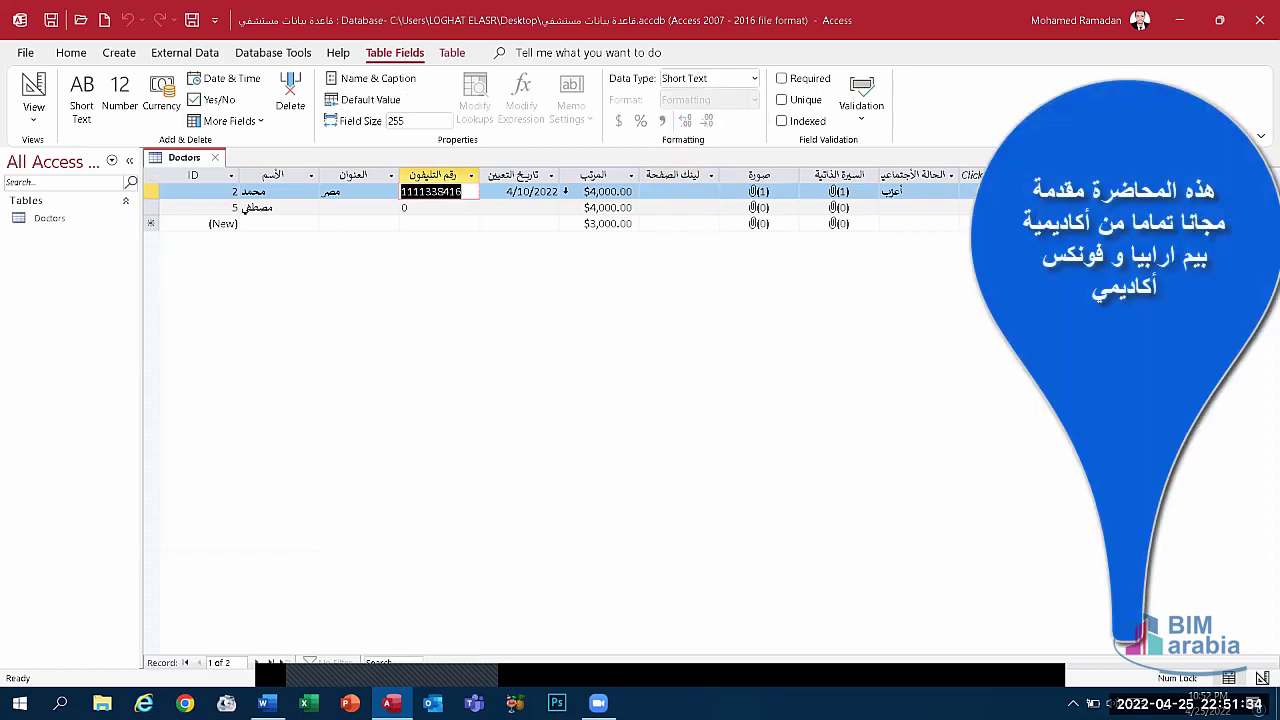
text(0111)
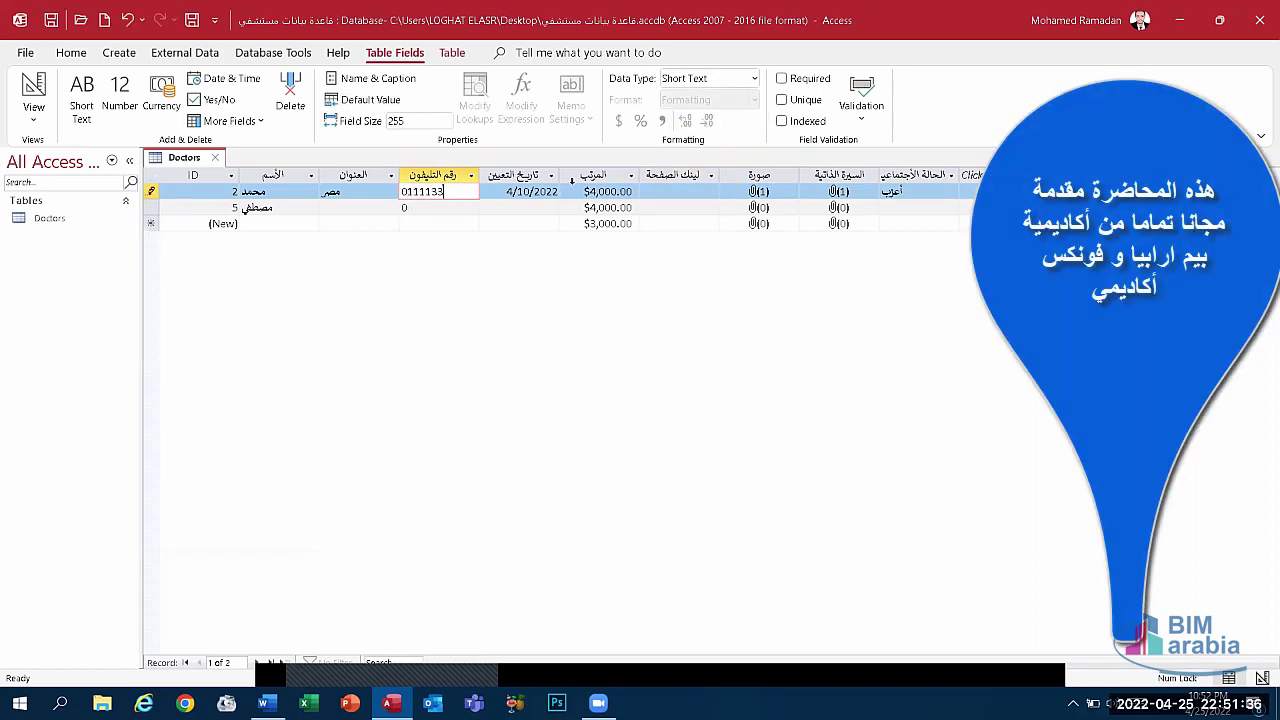
text(8416)
click(565, 191)
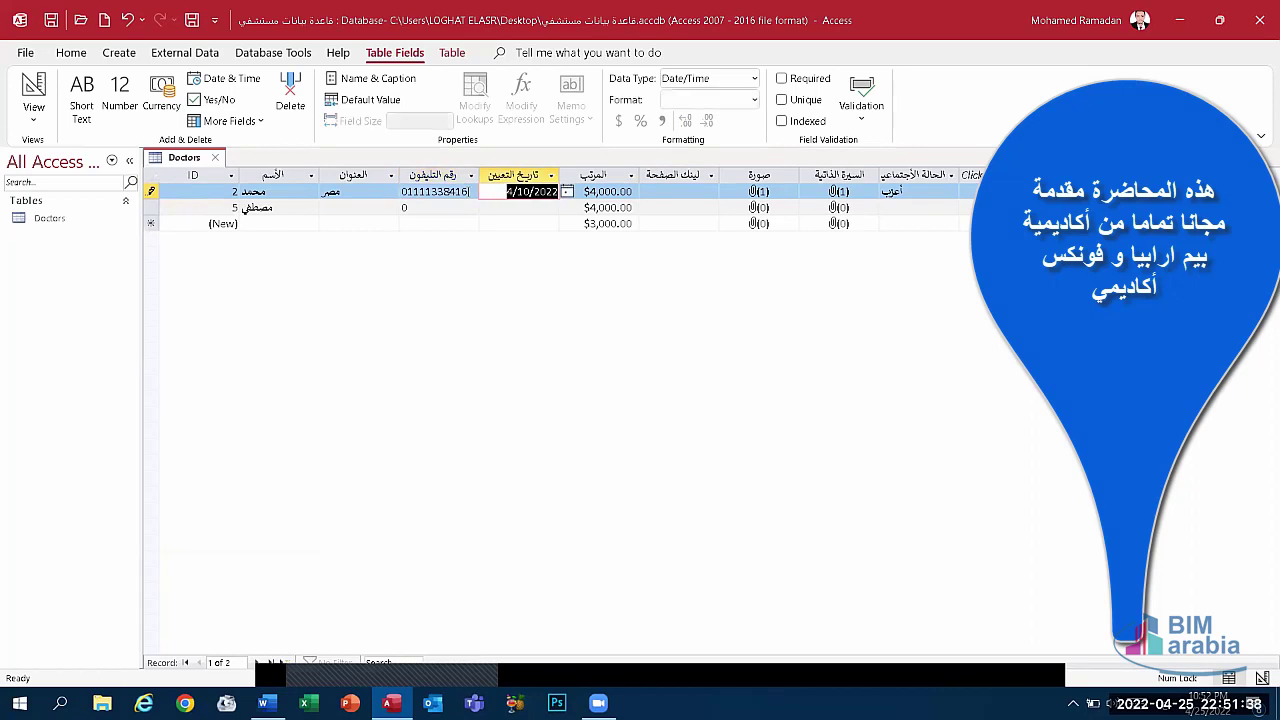
click(464, 191)
Step: Keep the phone field as Short Text and insert a new Short Text field, Field1
click(33, 110)
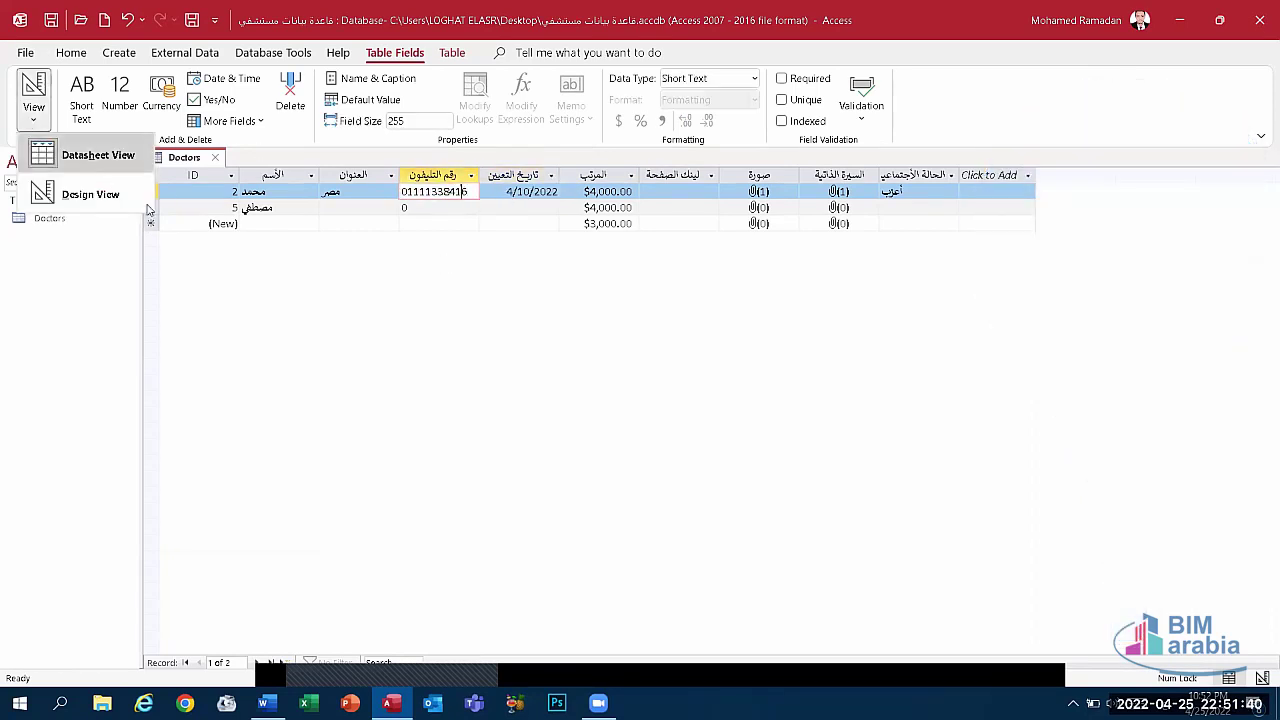
click(452, 191)
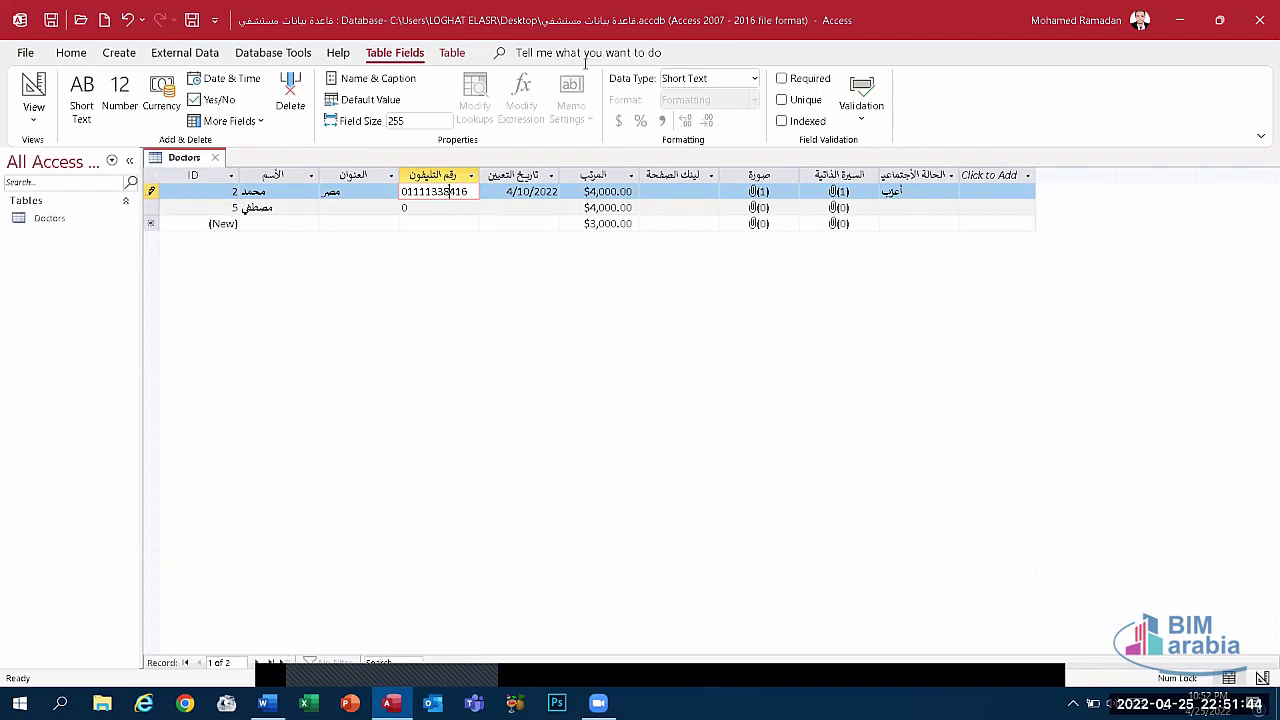
click(753, 79)
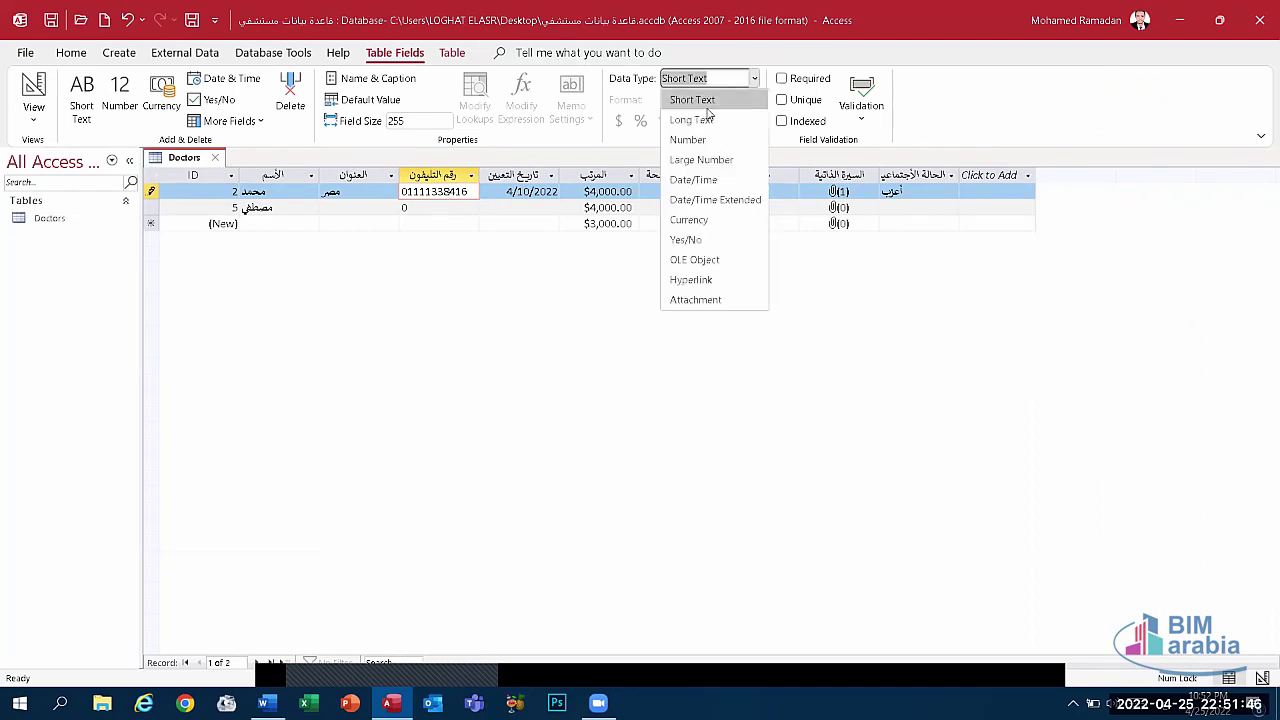
click(471, 183)
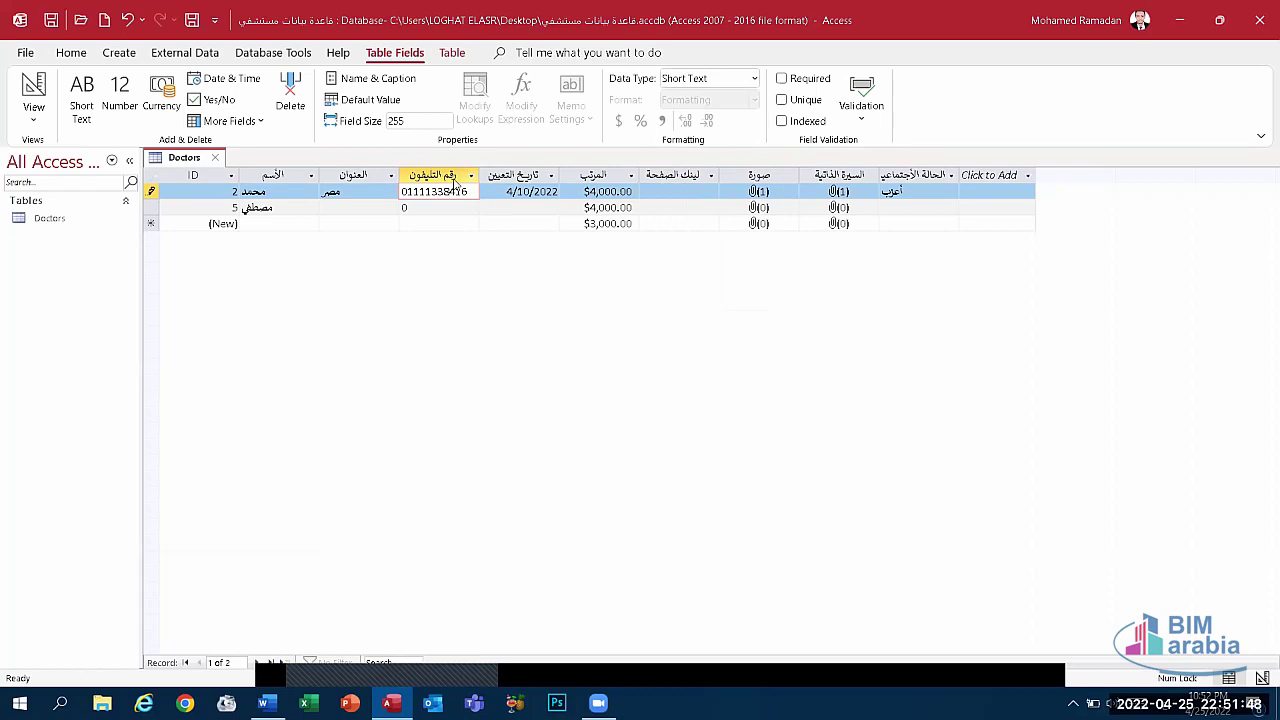
click(84, 95)
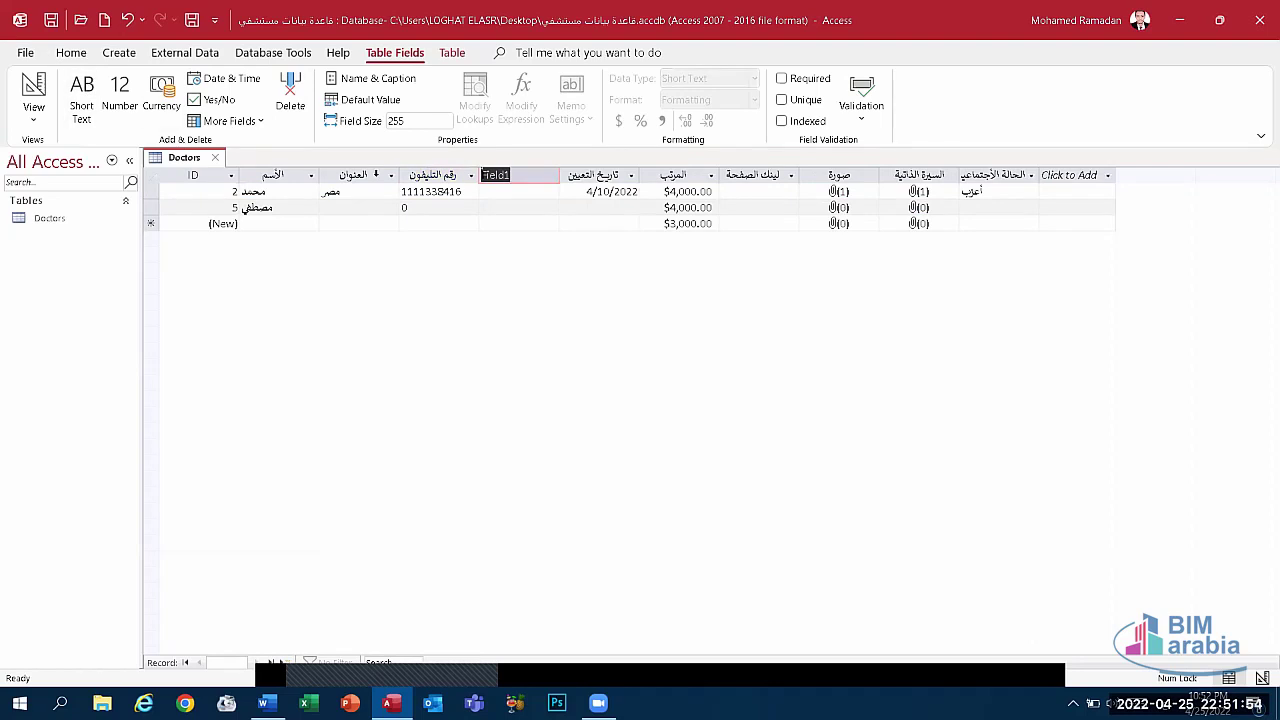
Step: Delete the Field1 column and confirm the permanent deletion
click(301, 88)
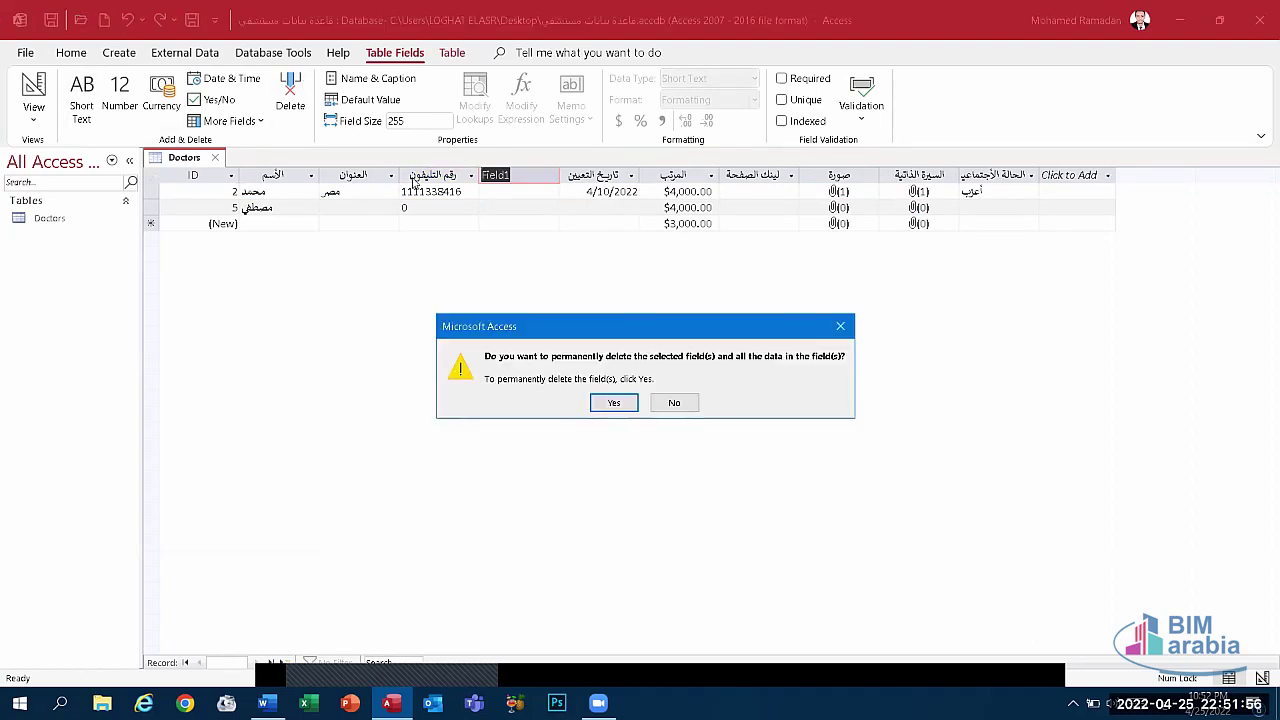
click(613, 403)
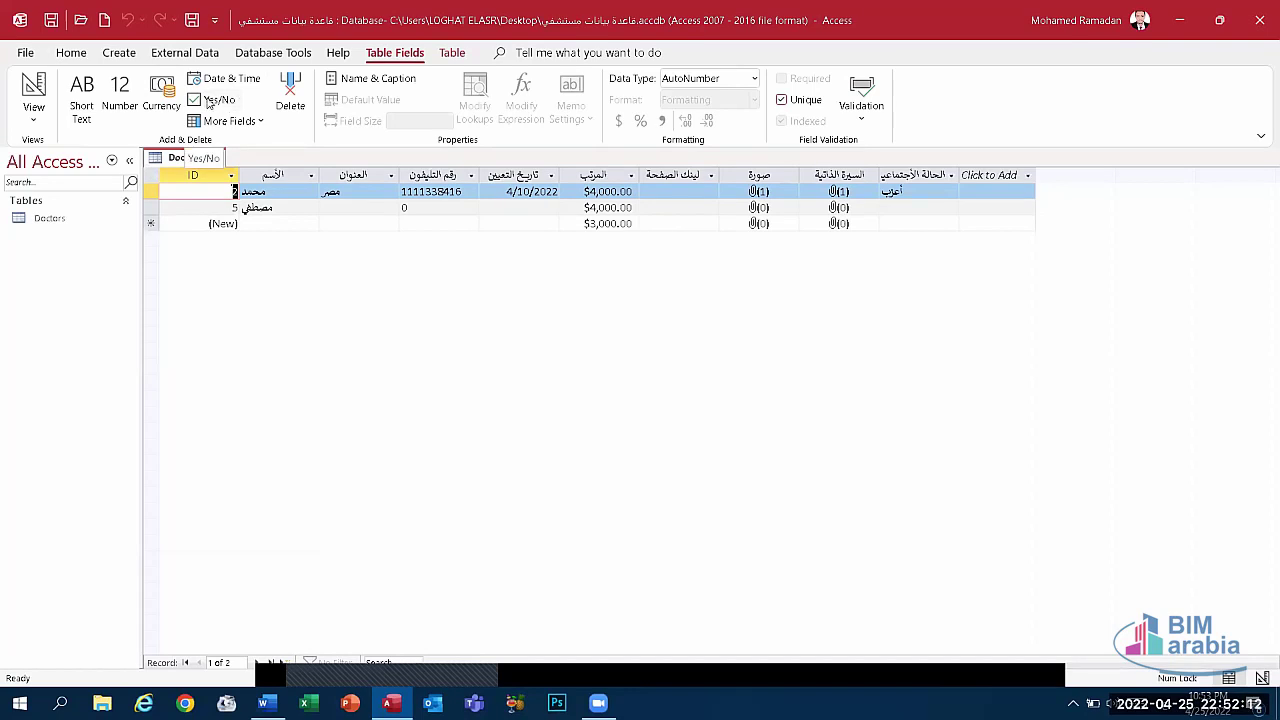
Step: Add a Yes/No field named حالة الدفع, leaving both doctors' boxes unticked
click(209, 103)
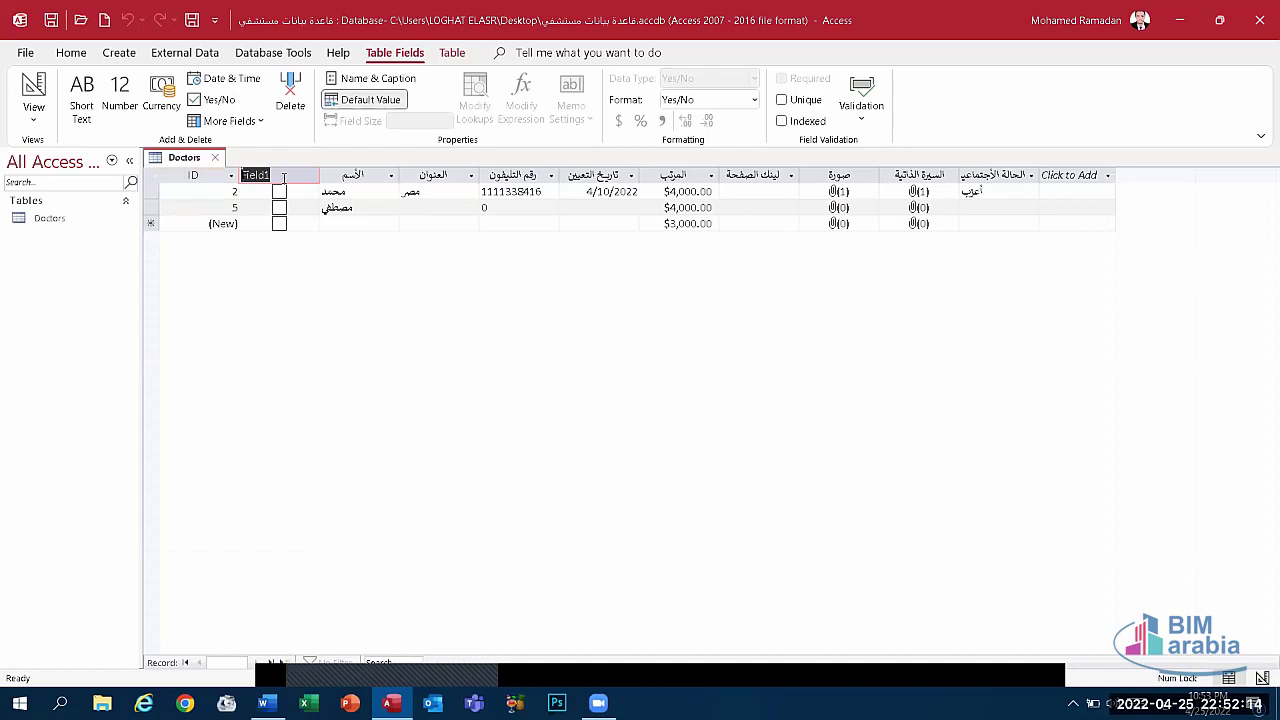
text(حالة)
text( ال)
text(دفع)
key(Return)
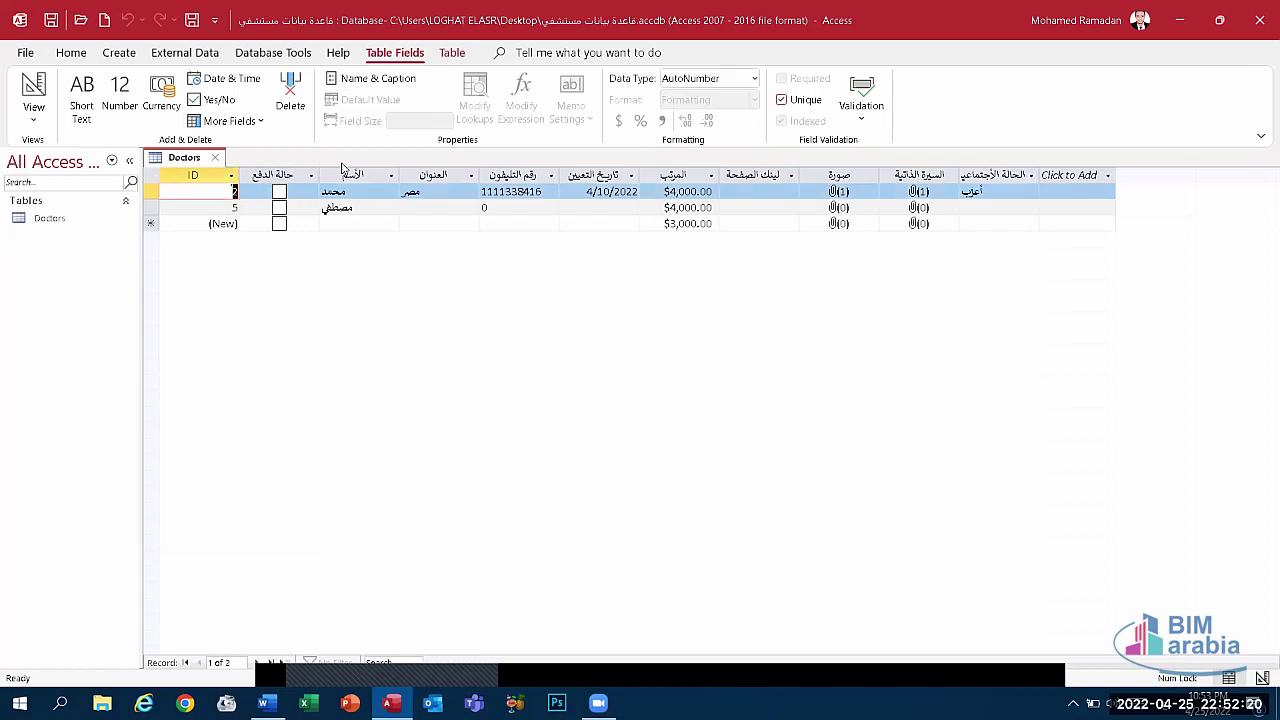
click(279, 191)
click(279, 207)
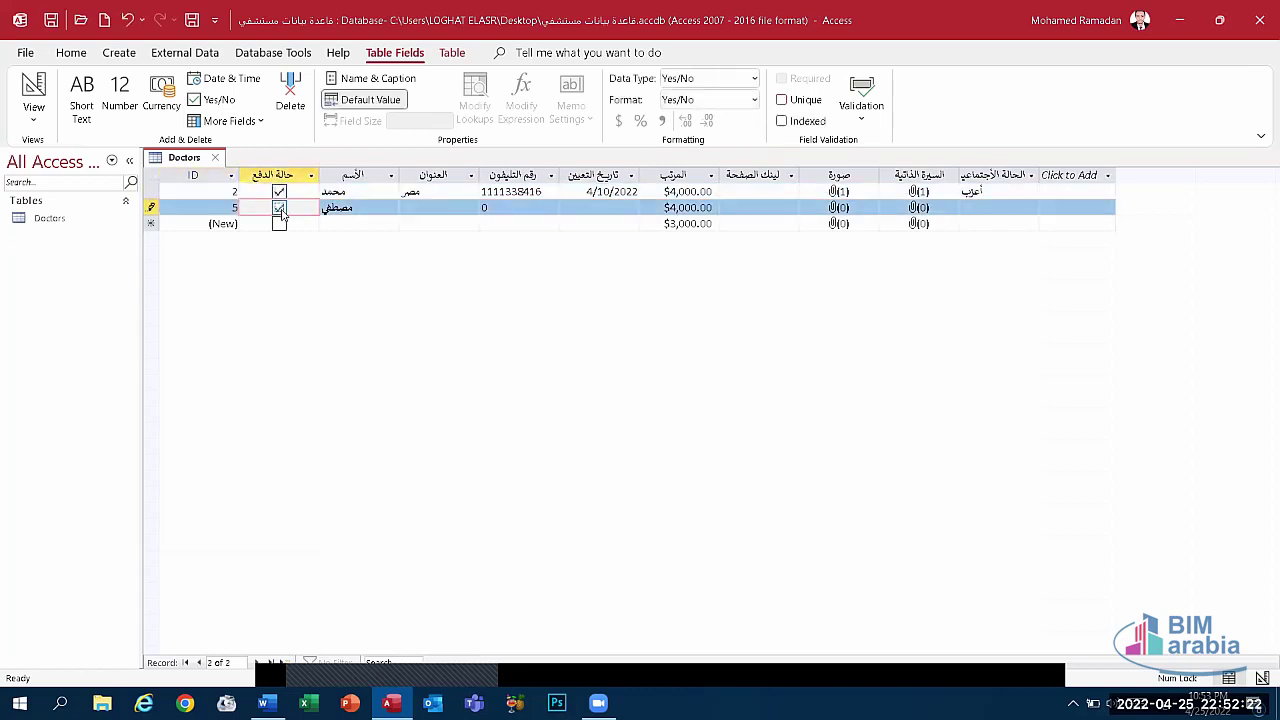
click(279, 191)
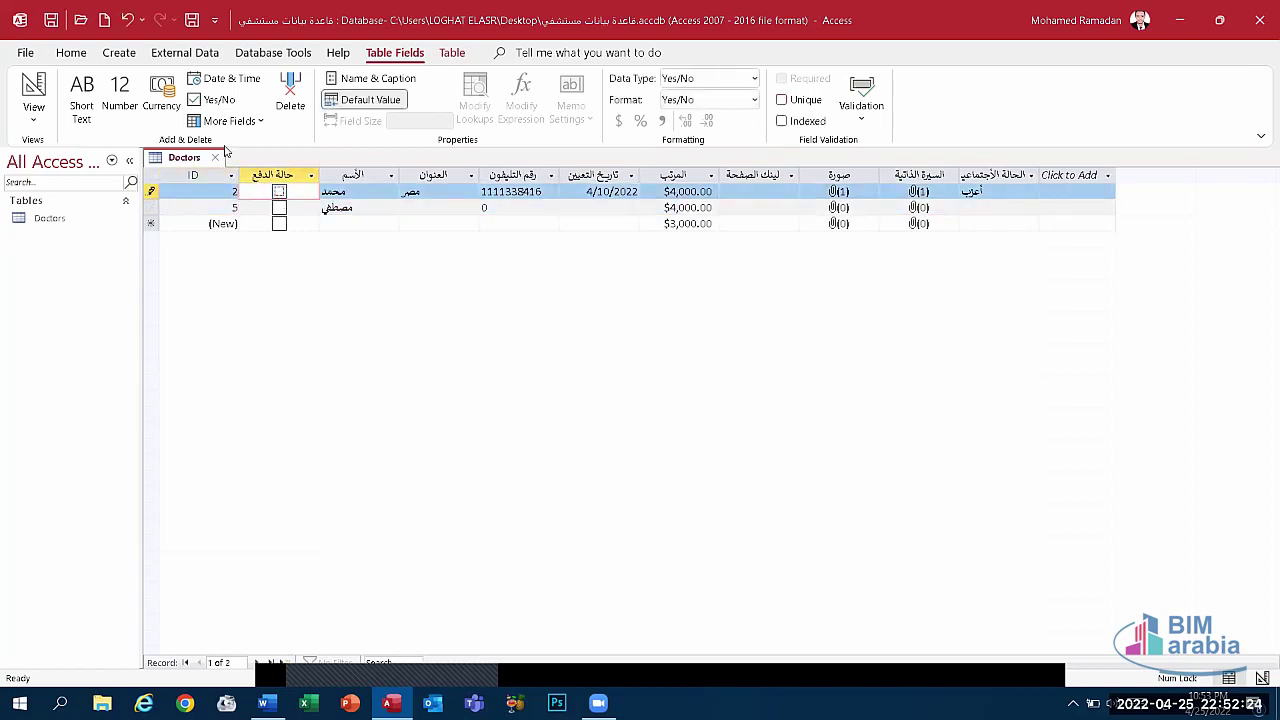
click(283, 176)
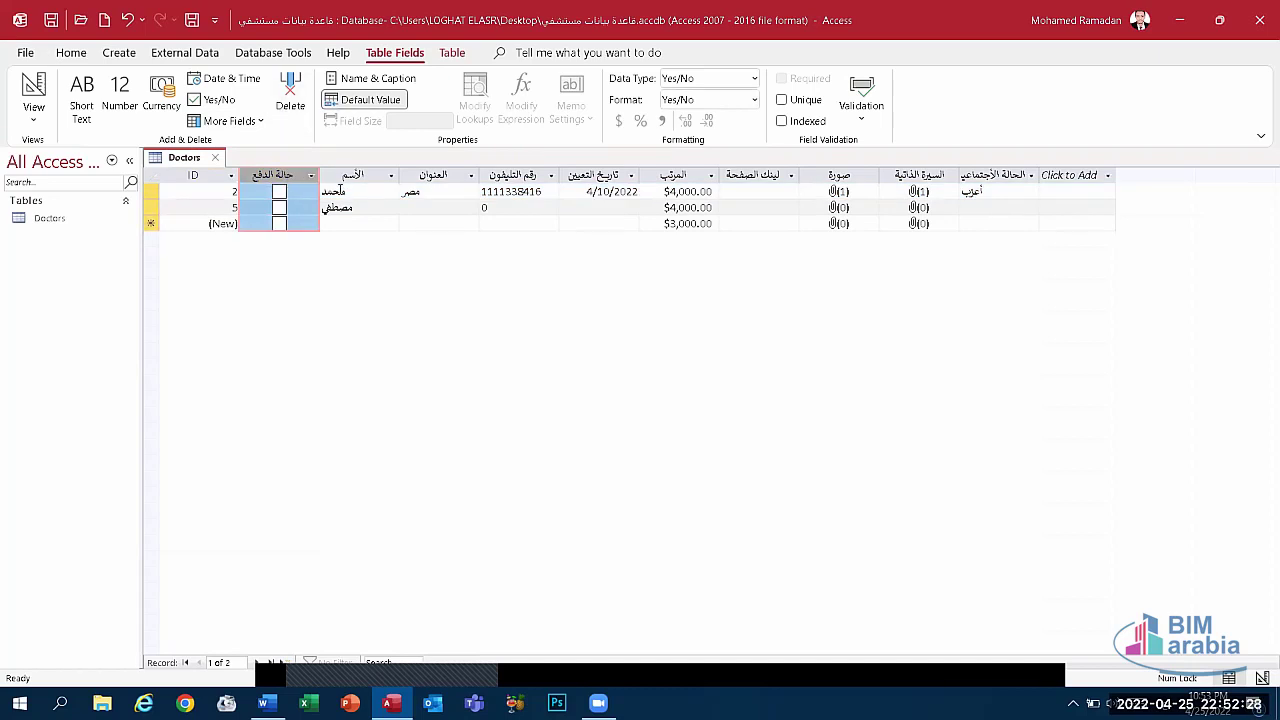
click(390, 191)
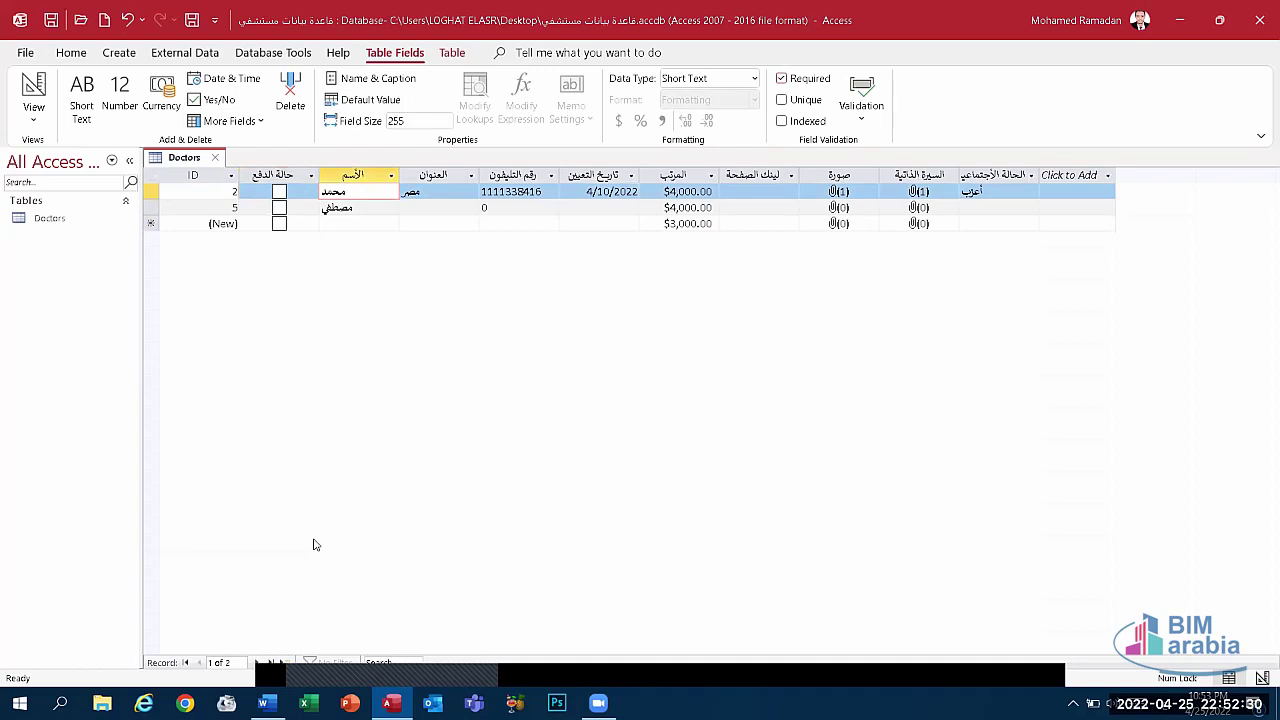
Step: Launch Access from the taskbar and create the blank database Database60
click(390, 703)
right_click(390, 703)
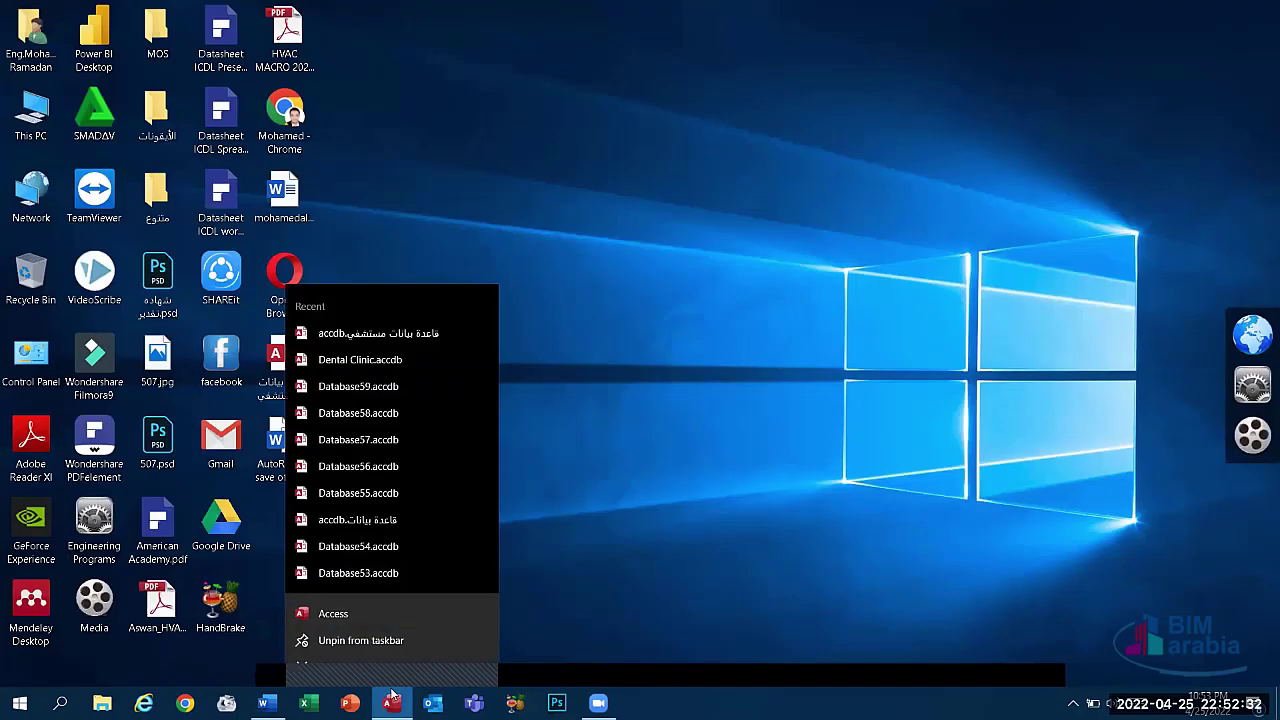
click(375, 612)
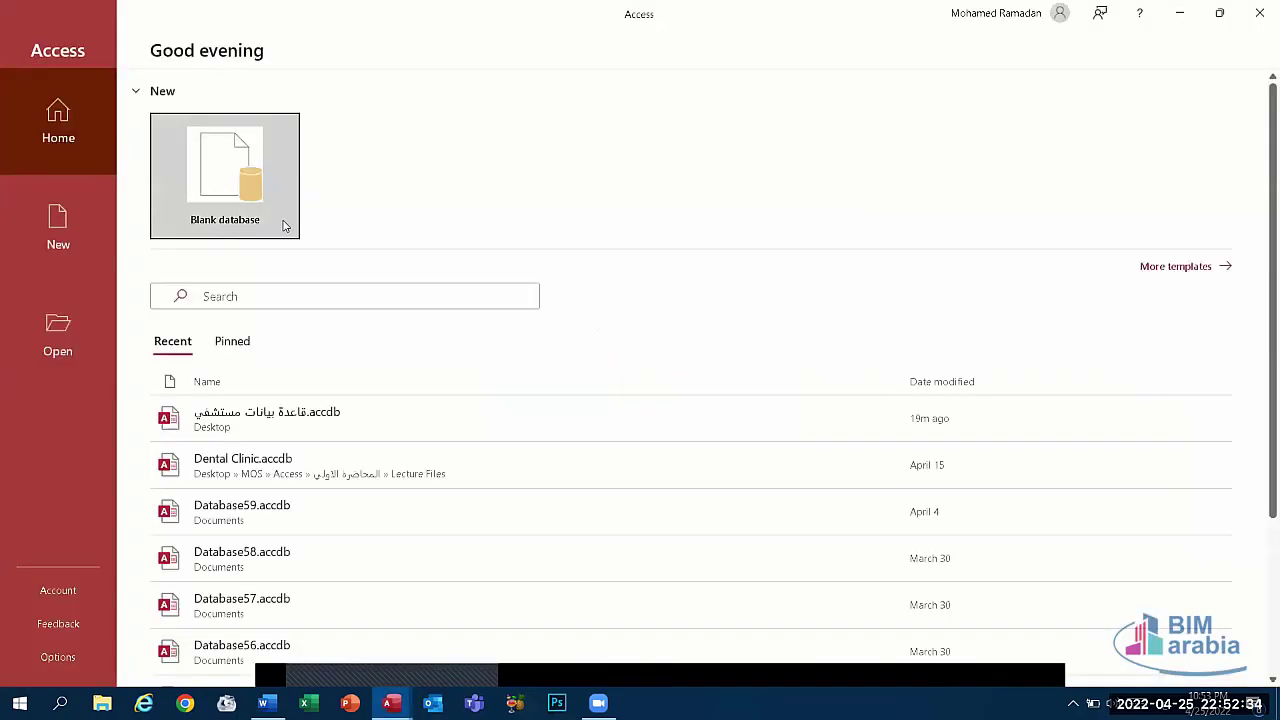
click(285, 226)
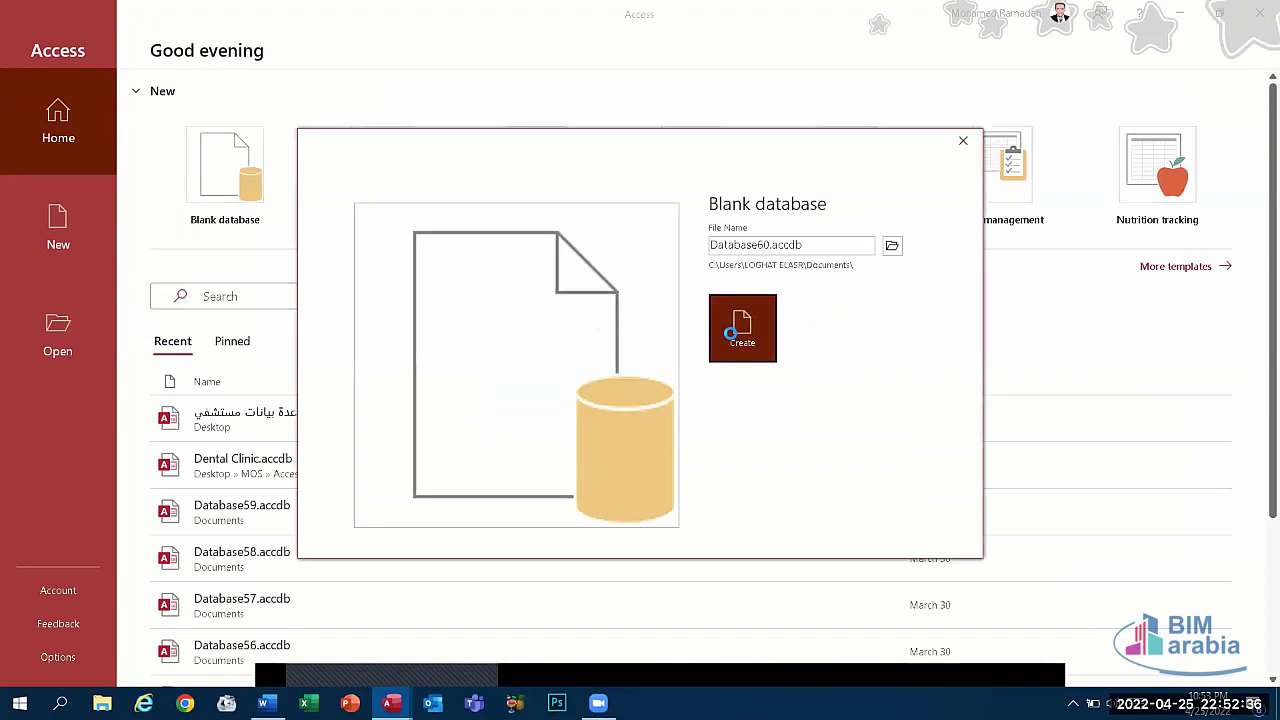
click(737, 323)
click(33, 112)
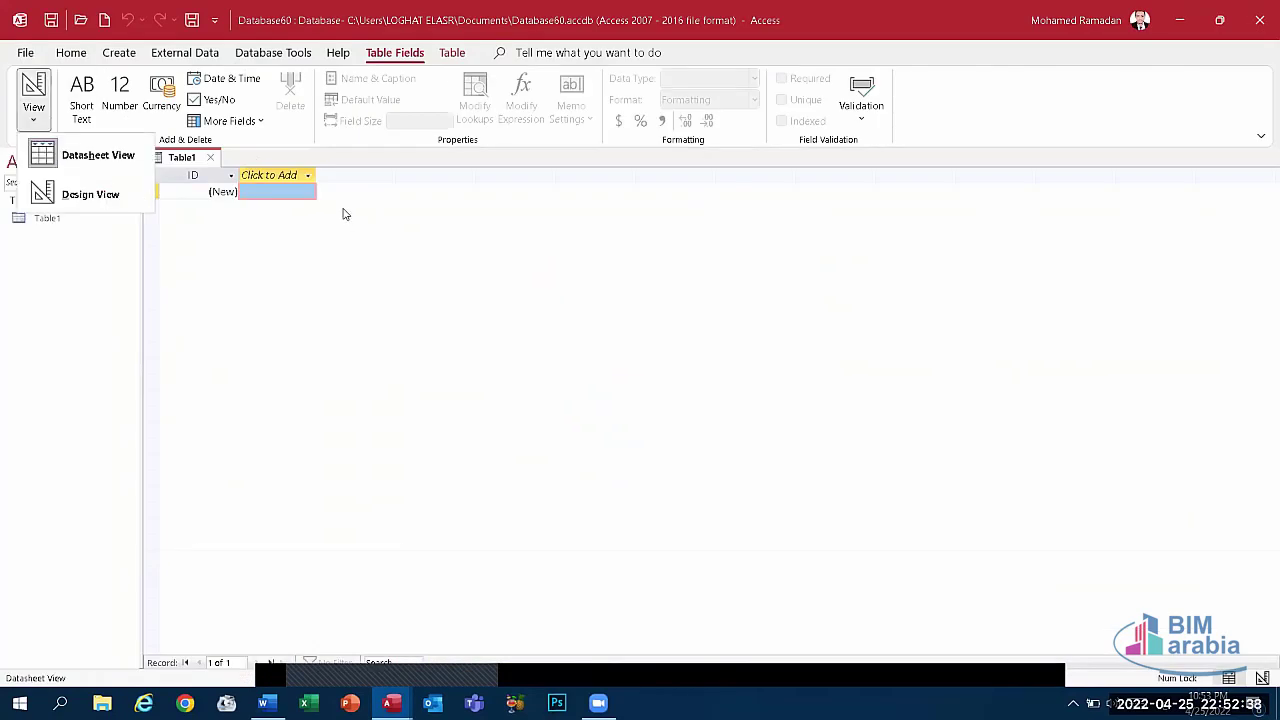
click(345, 213)
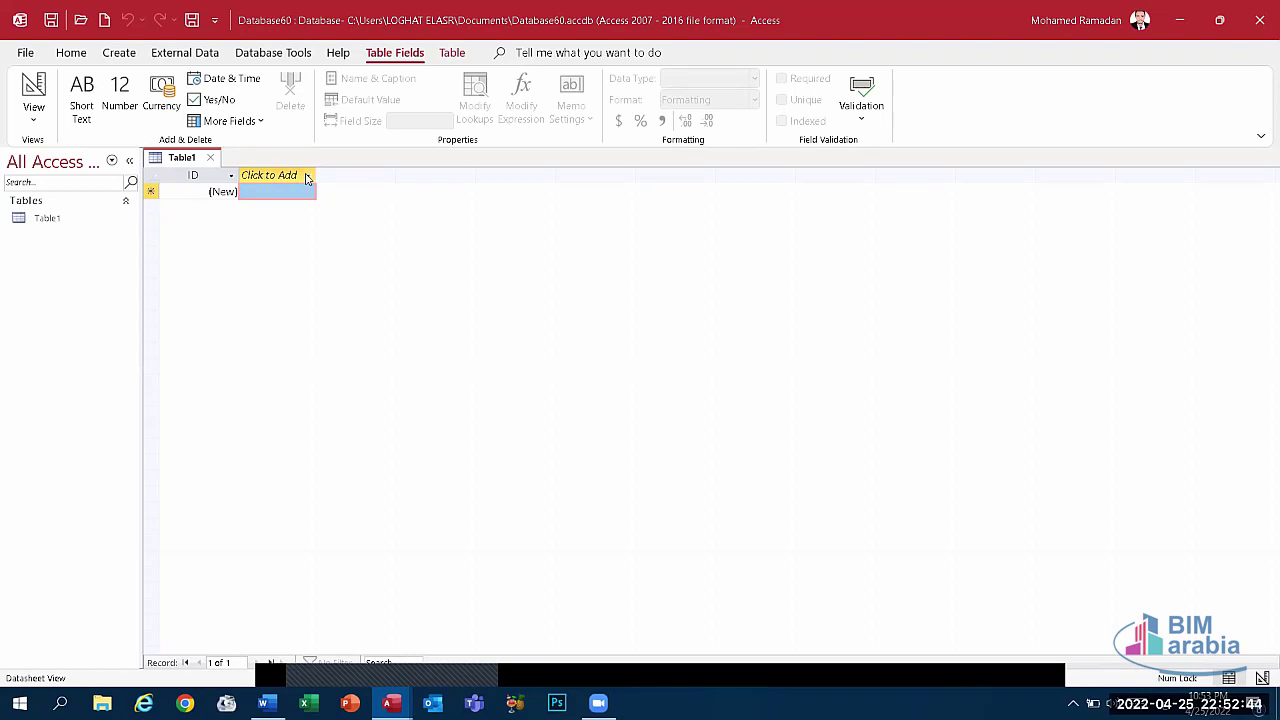
Step: Add a Short Text field named الاسم to Table1
click(307, 176)
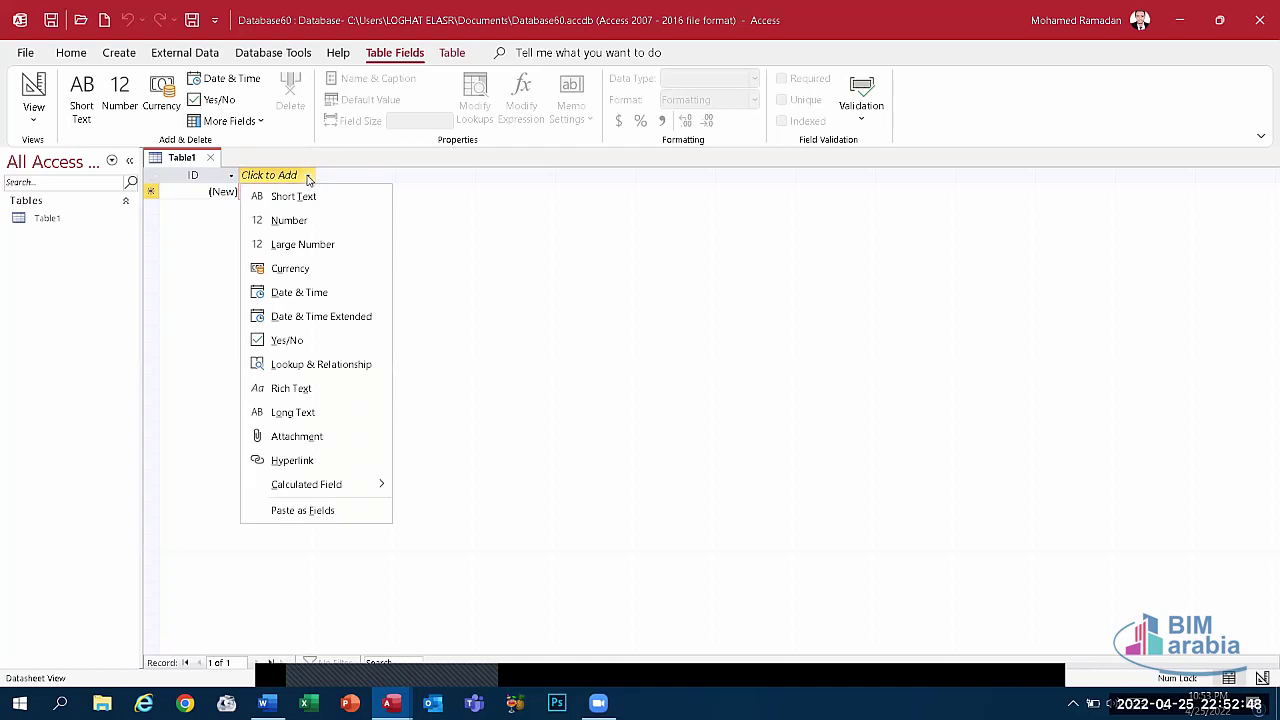
mouse_move(312, 484)
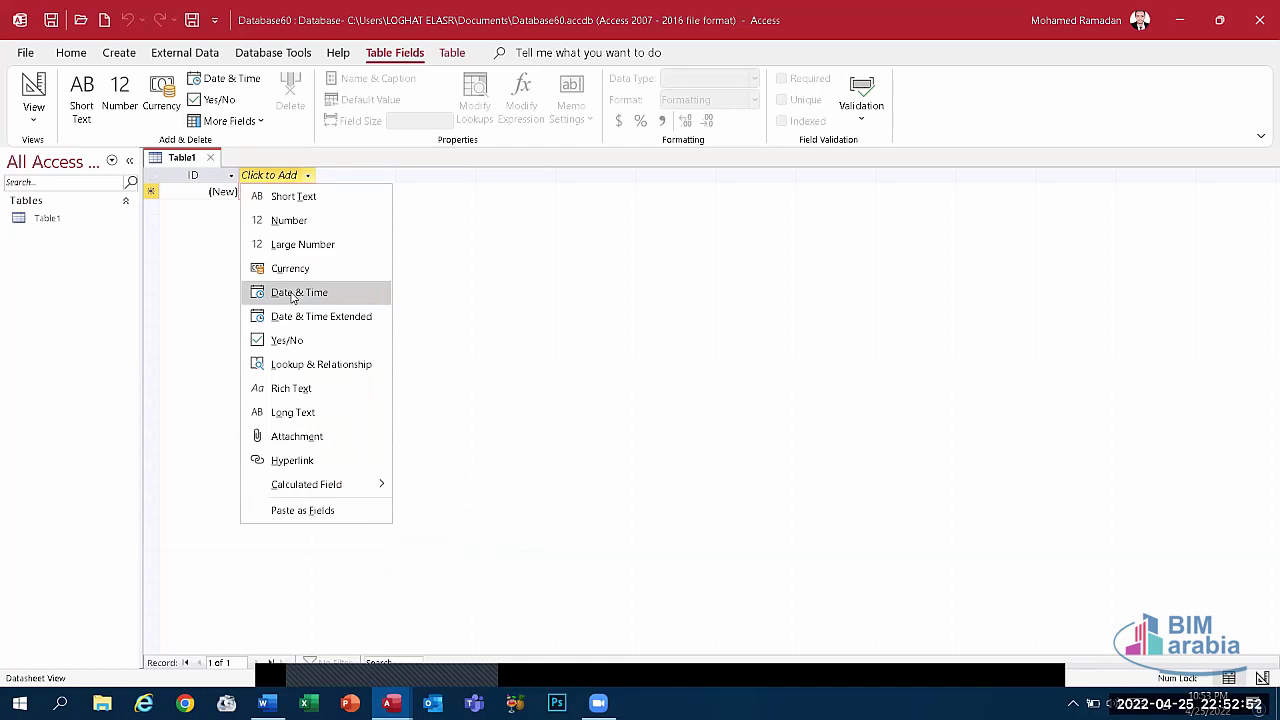
click(292, 200)
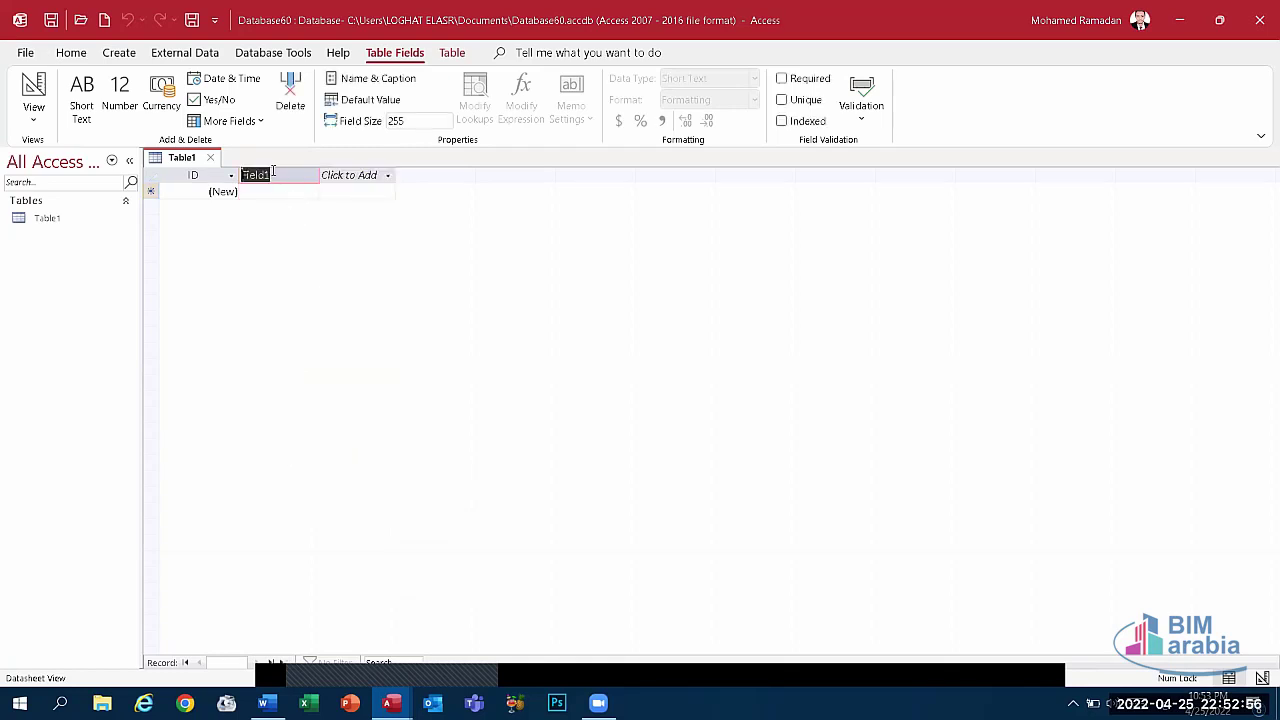
text(الاسم)
click(349, 177)
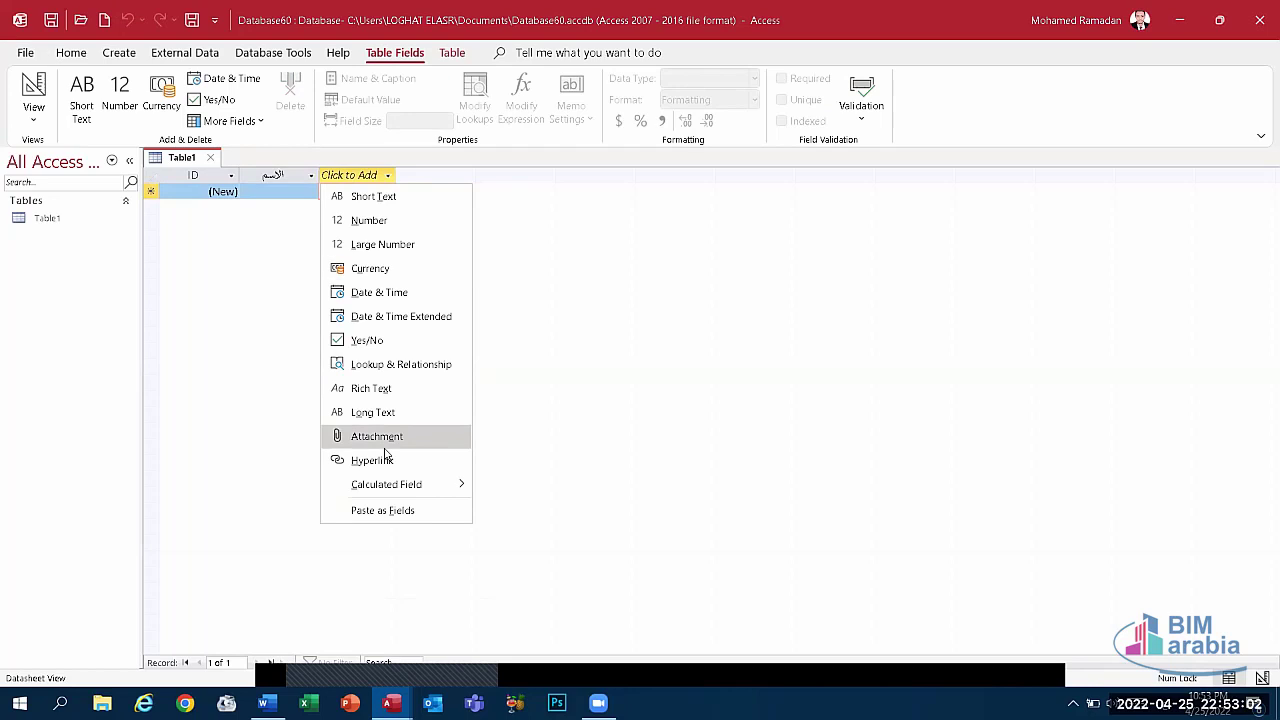
Step: Add a field named العملة to Table1 and change its data type to Currency
click(378, 287)
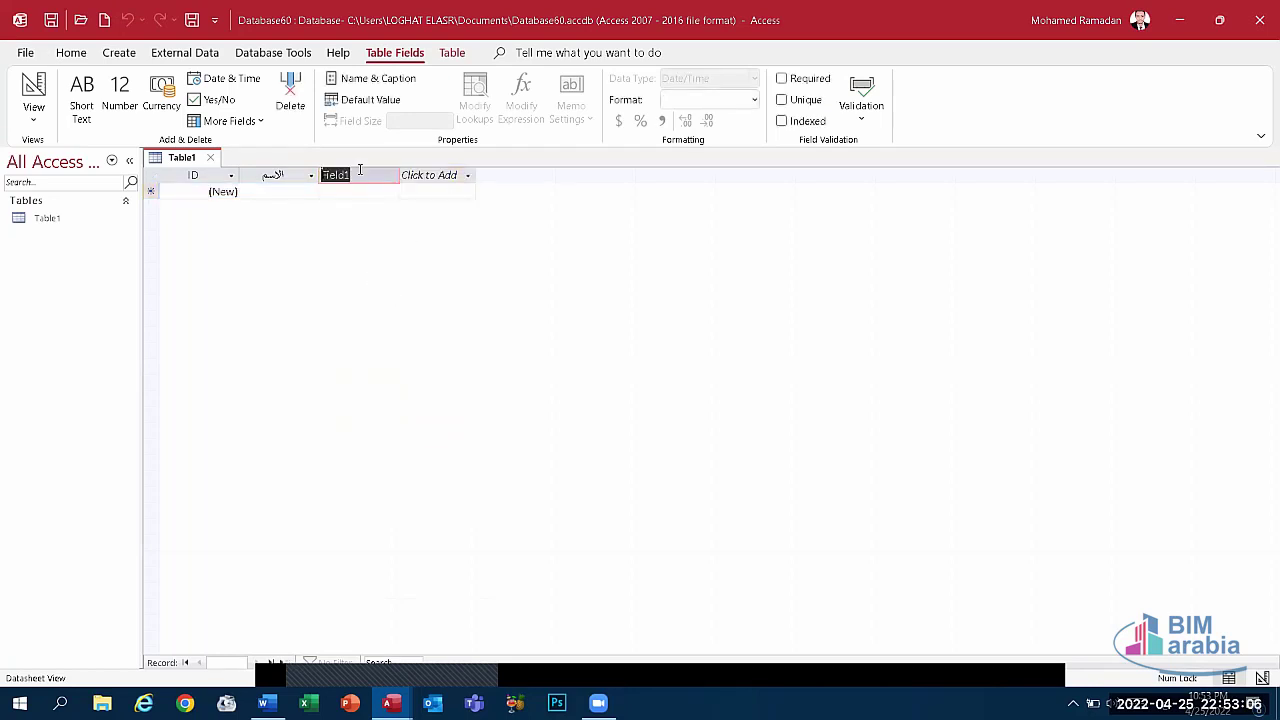
text(العملة)
click(337, 193)
click(376, 174)
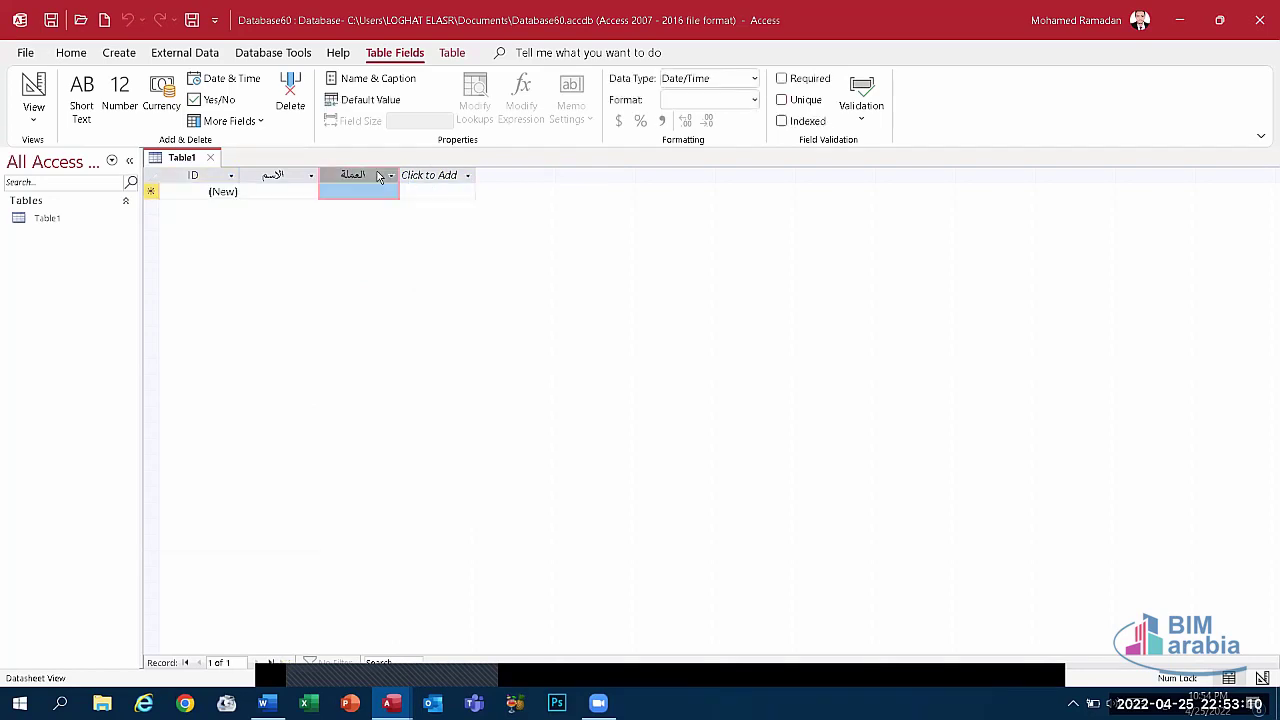
click(718, 79)
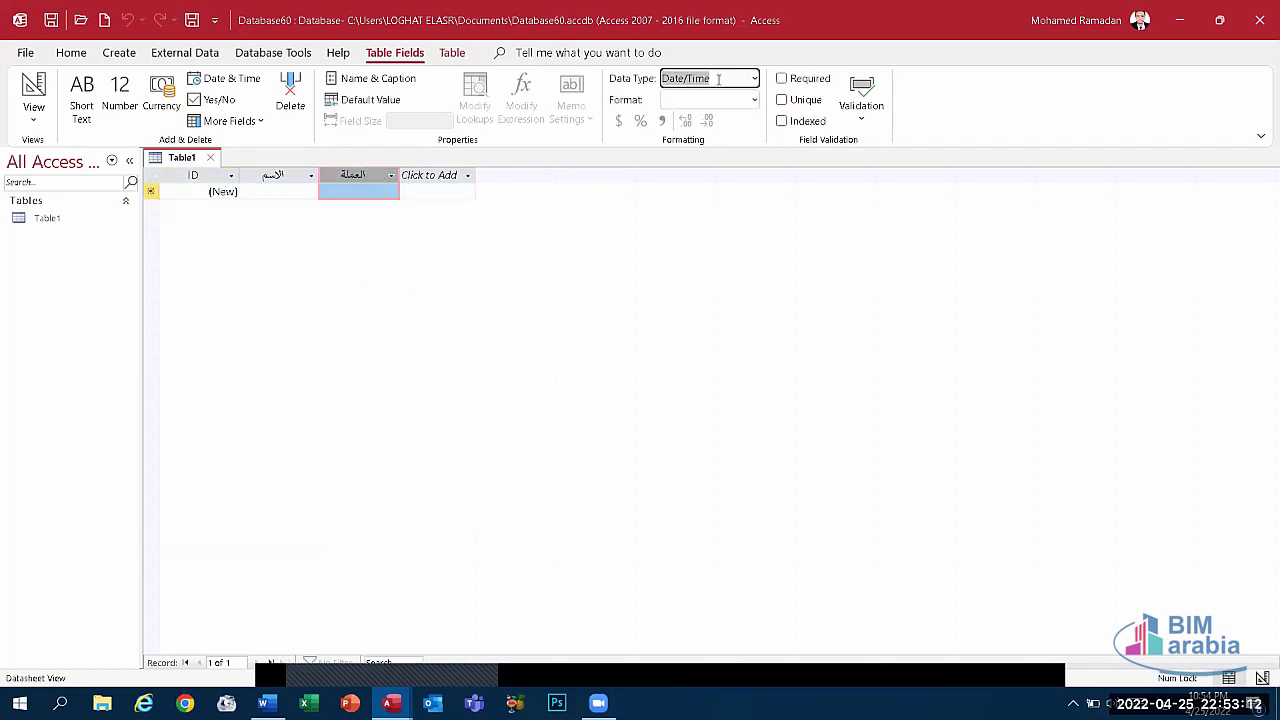
click(756, 79)
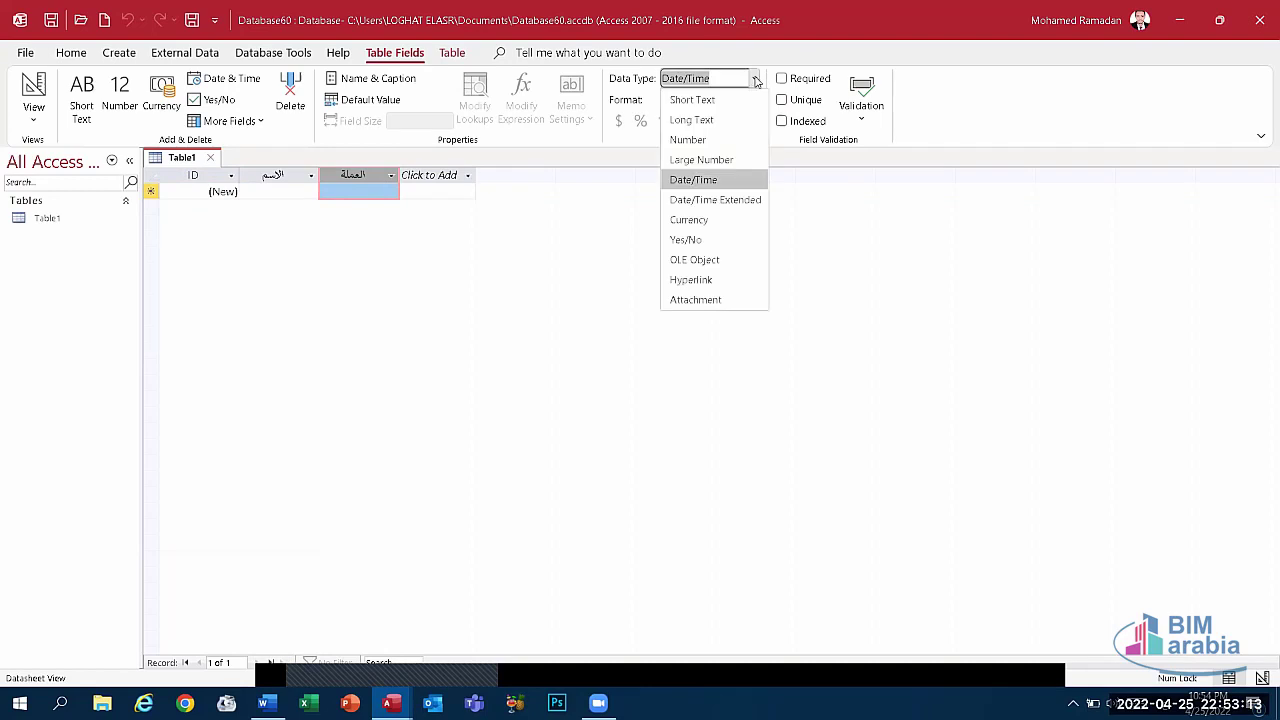
click(700, 219)
Step: Add an Attachment field captioned المرفقات, then close Database60, answering the save prompt
click(430, 178)
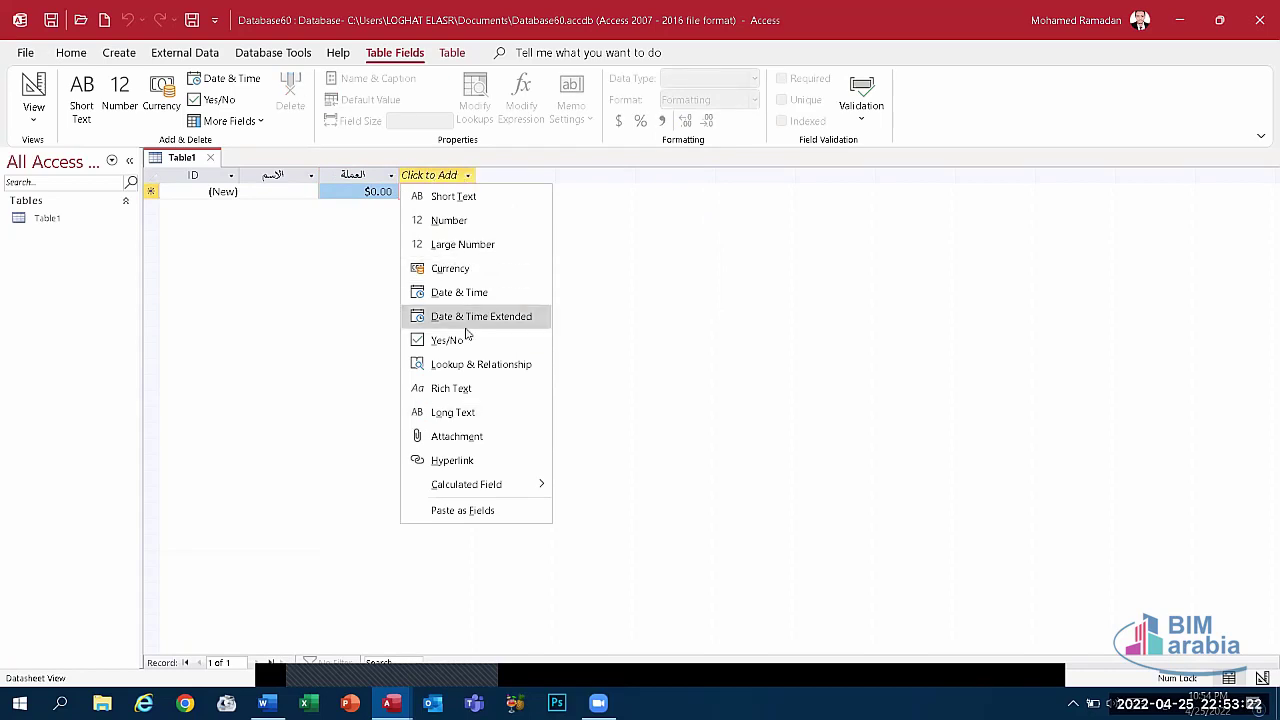
click(471, 440)
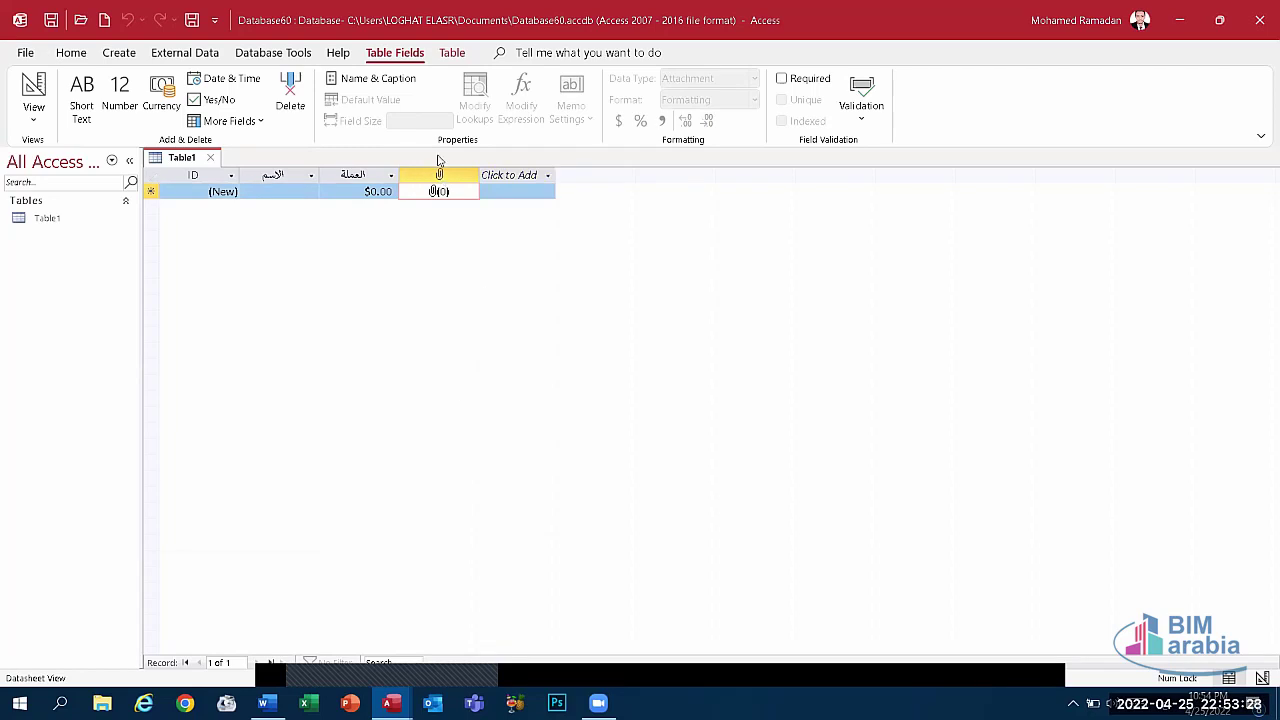
click(372, 80)
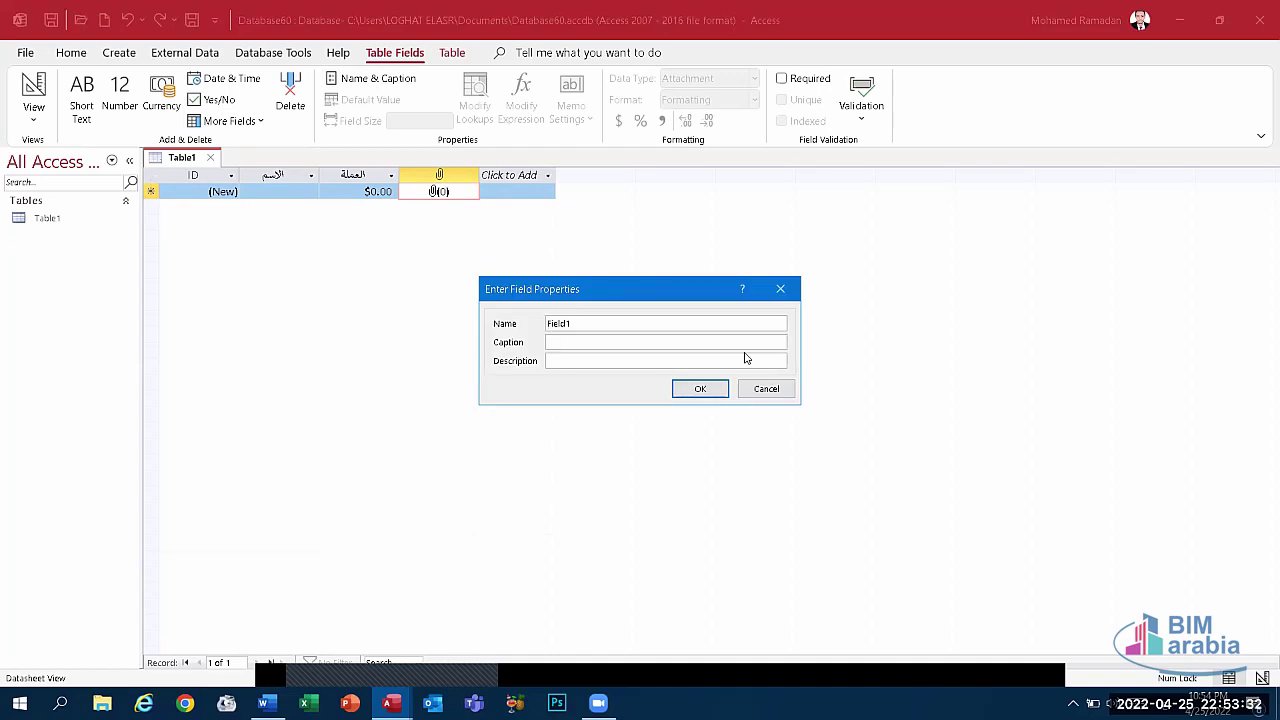
text(المرف)
text(قات)
click(701, 388)
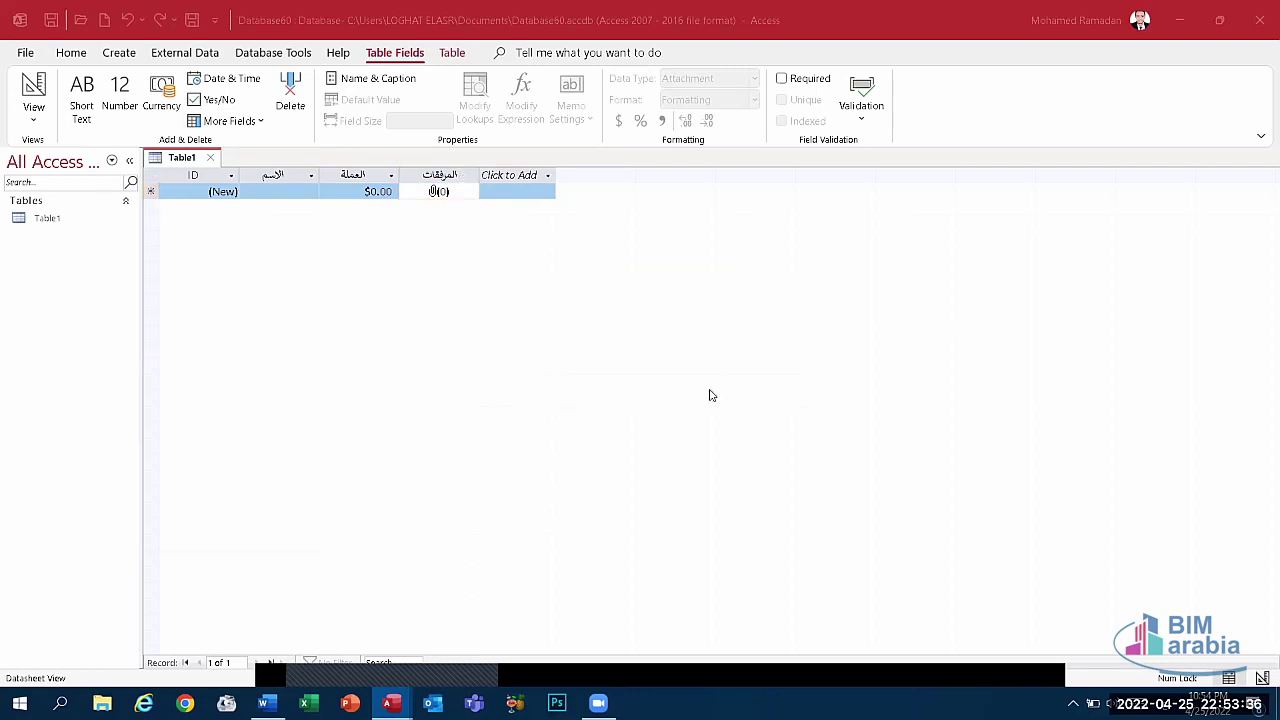
click(439, 190)
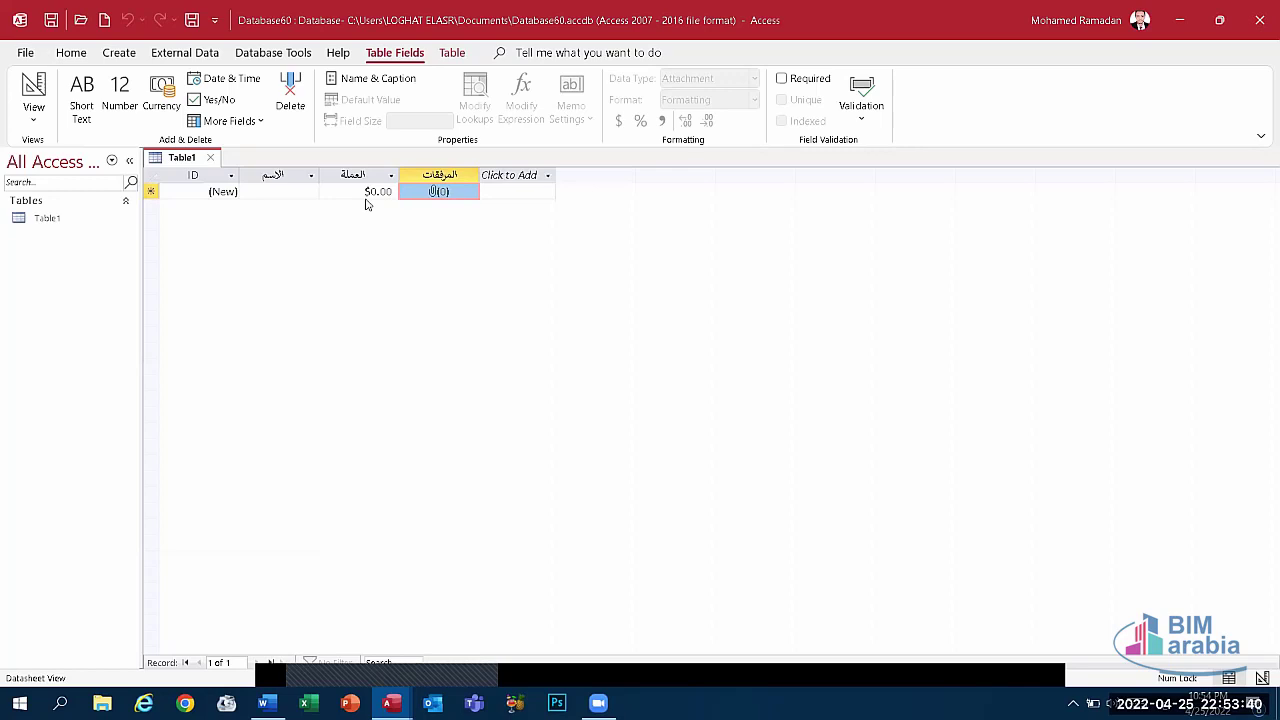
click(1262, 8)
key(Return)
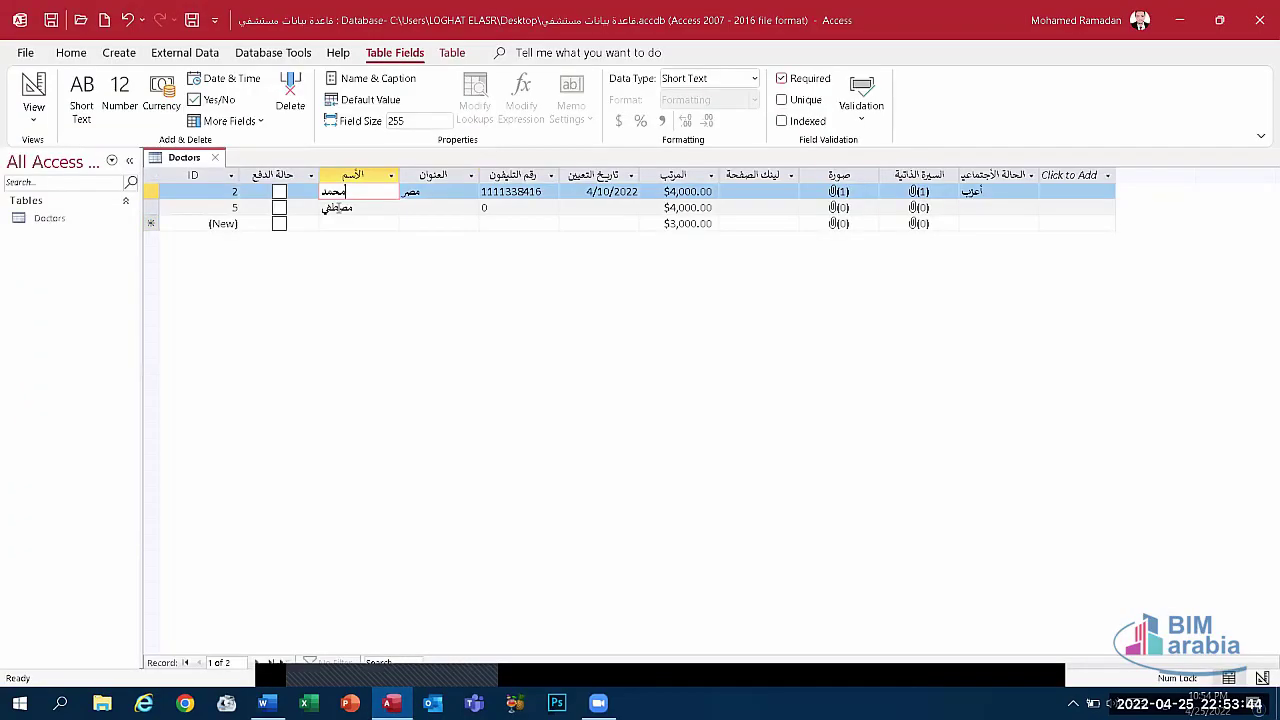
Step: Set the Doctors table's Orientation property to Right-to-Left in Table Properties
click(338, 208)
click(33, 112)
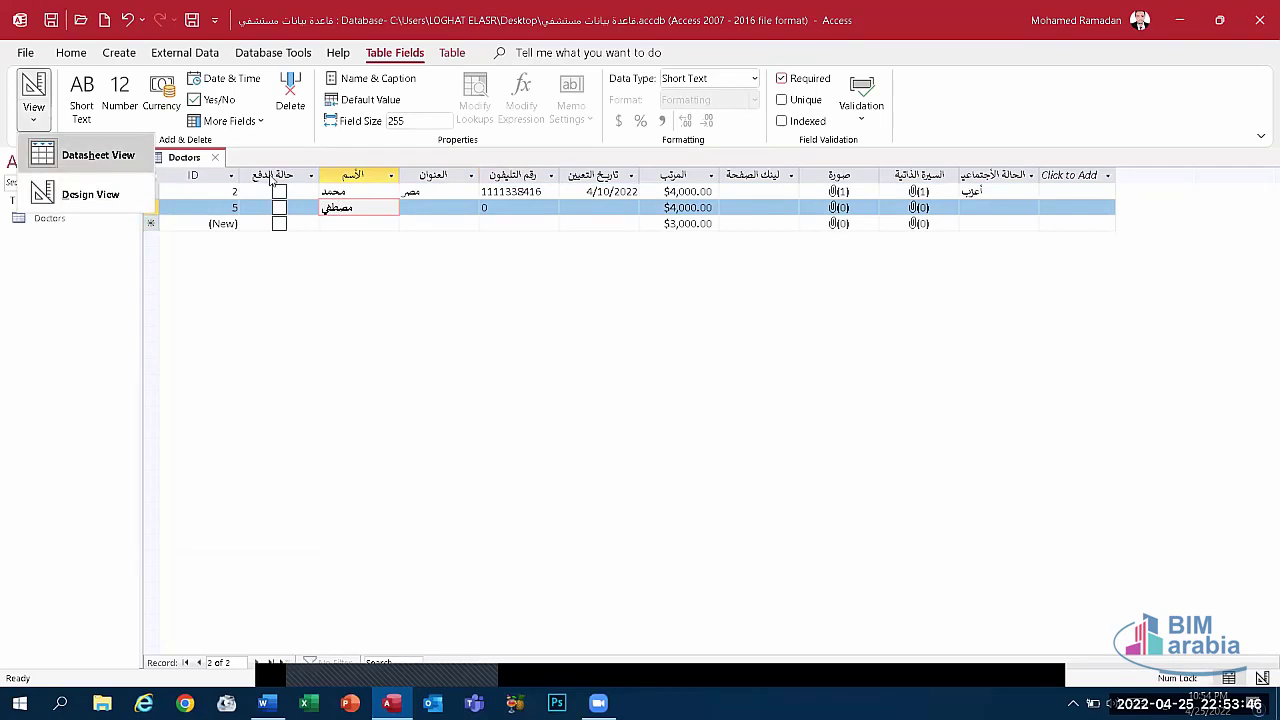
key(Escape)
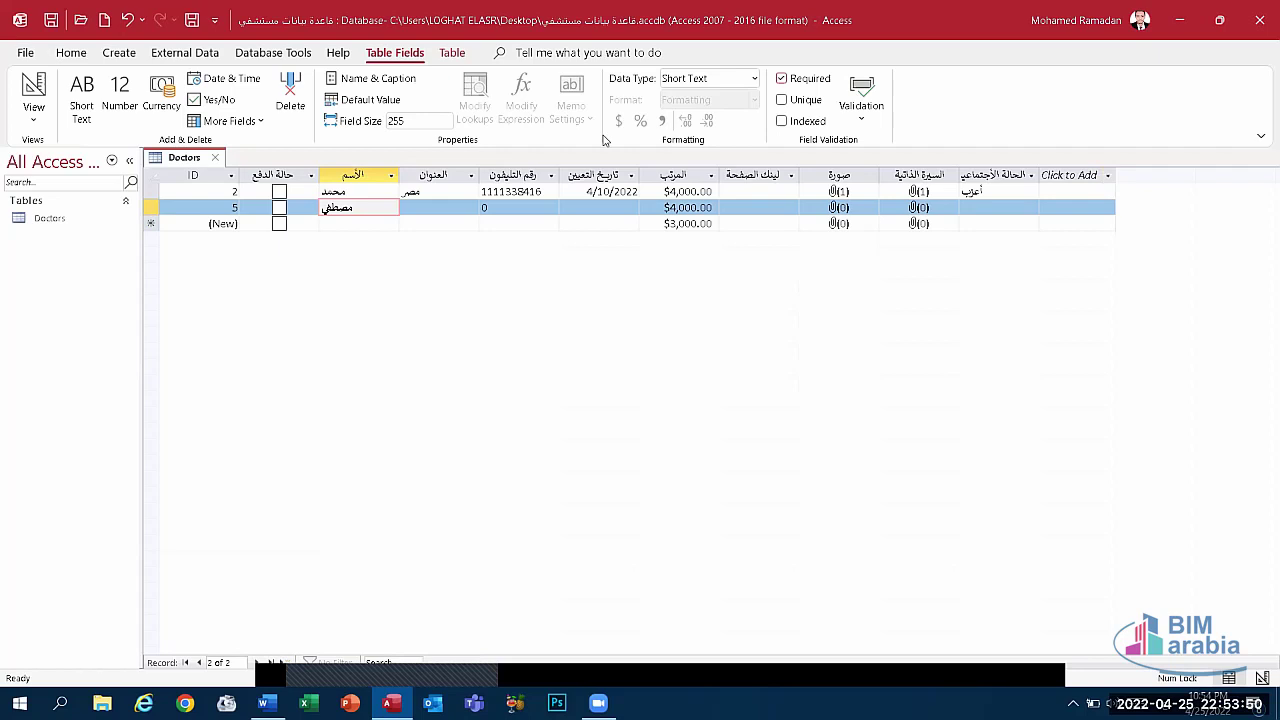
click(452, 53)
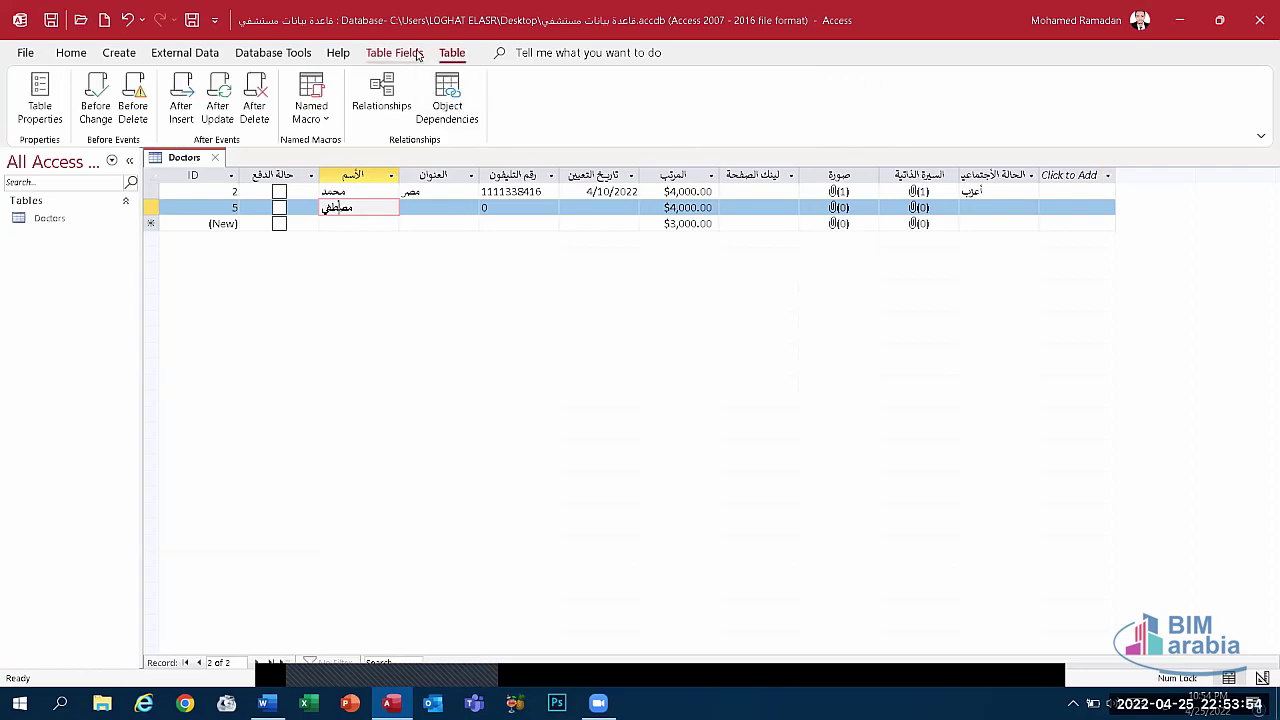
click(404, 52)
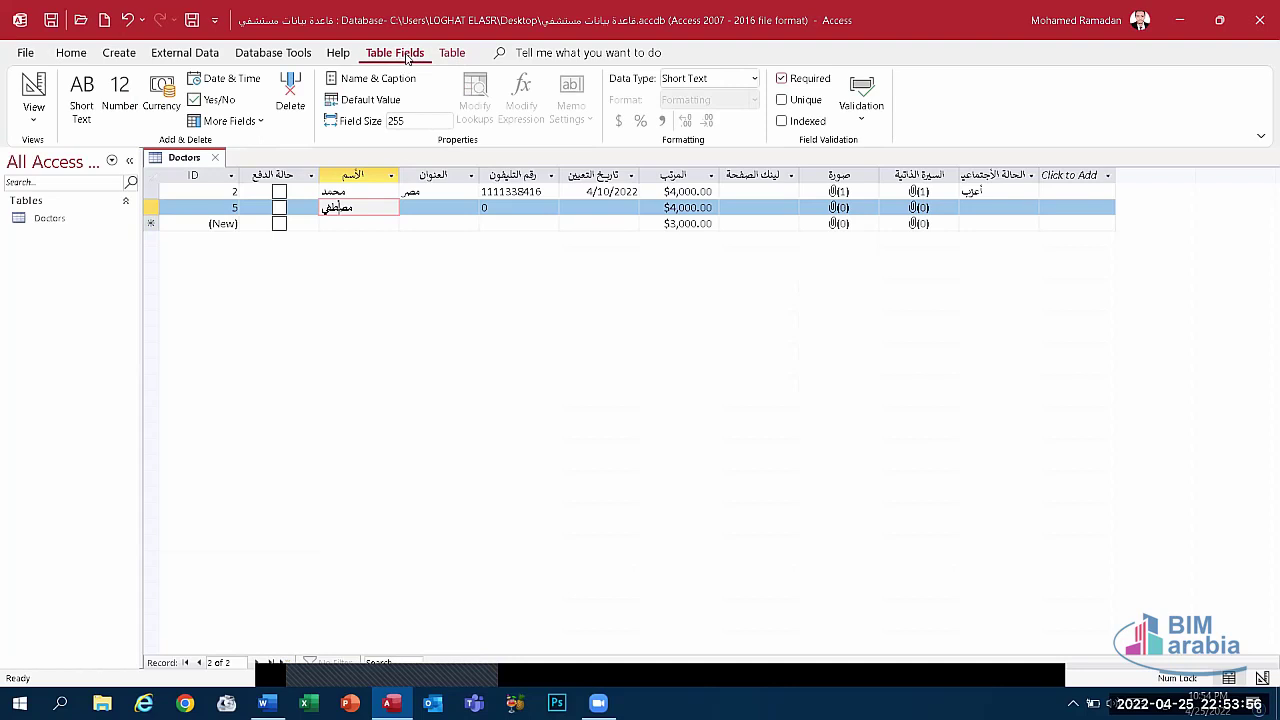
click(465, 55)
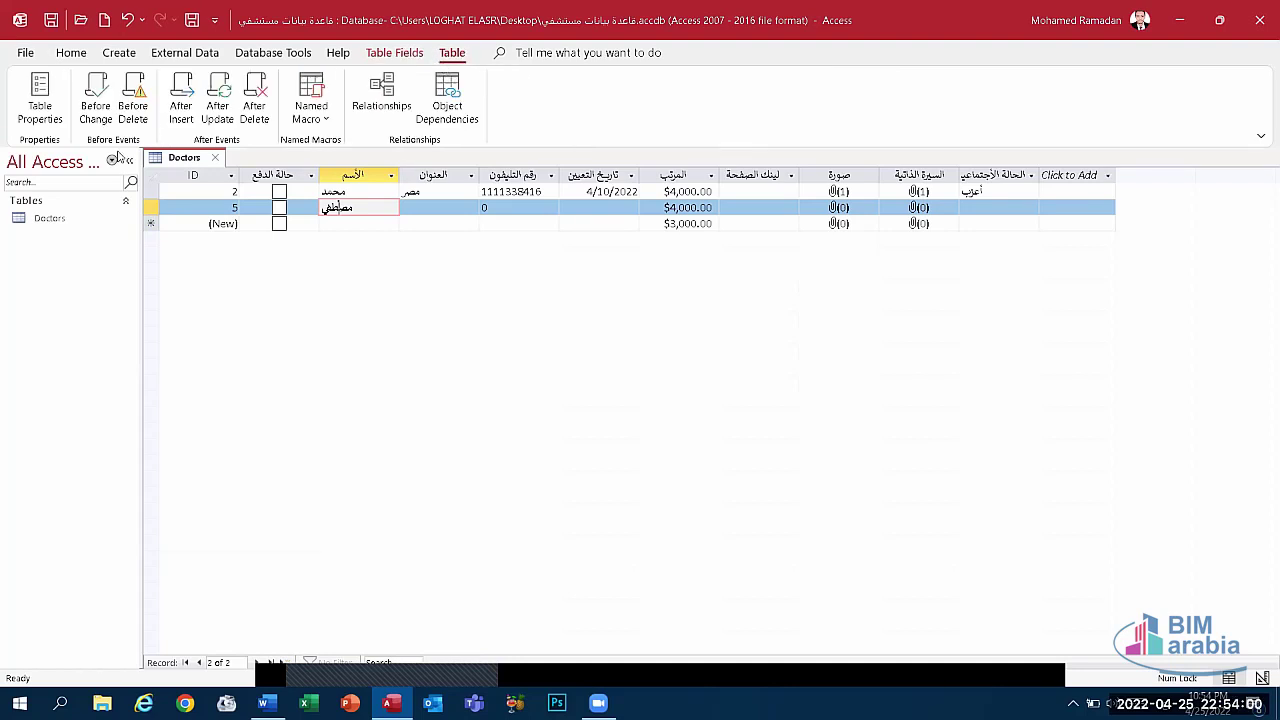
click(44, 111)
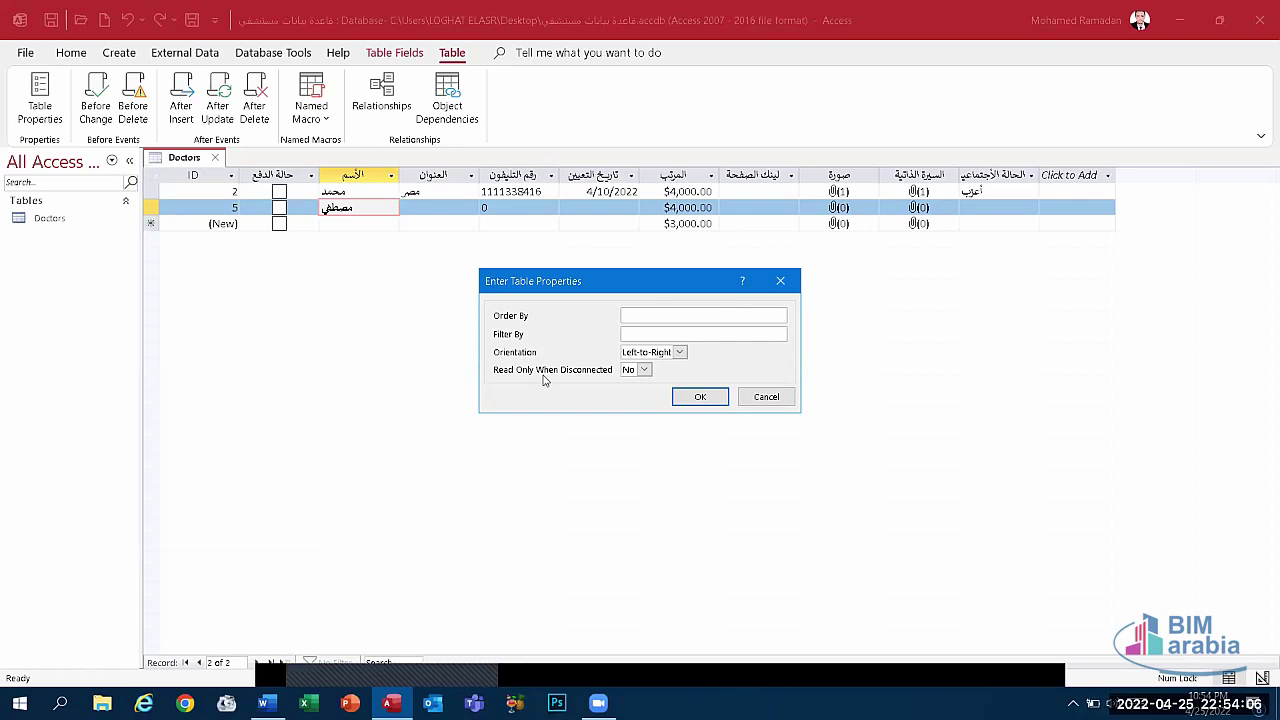
click(679, 352)
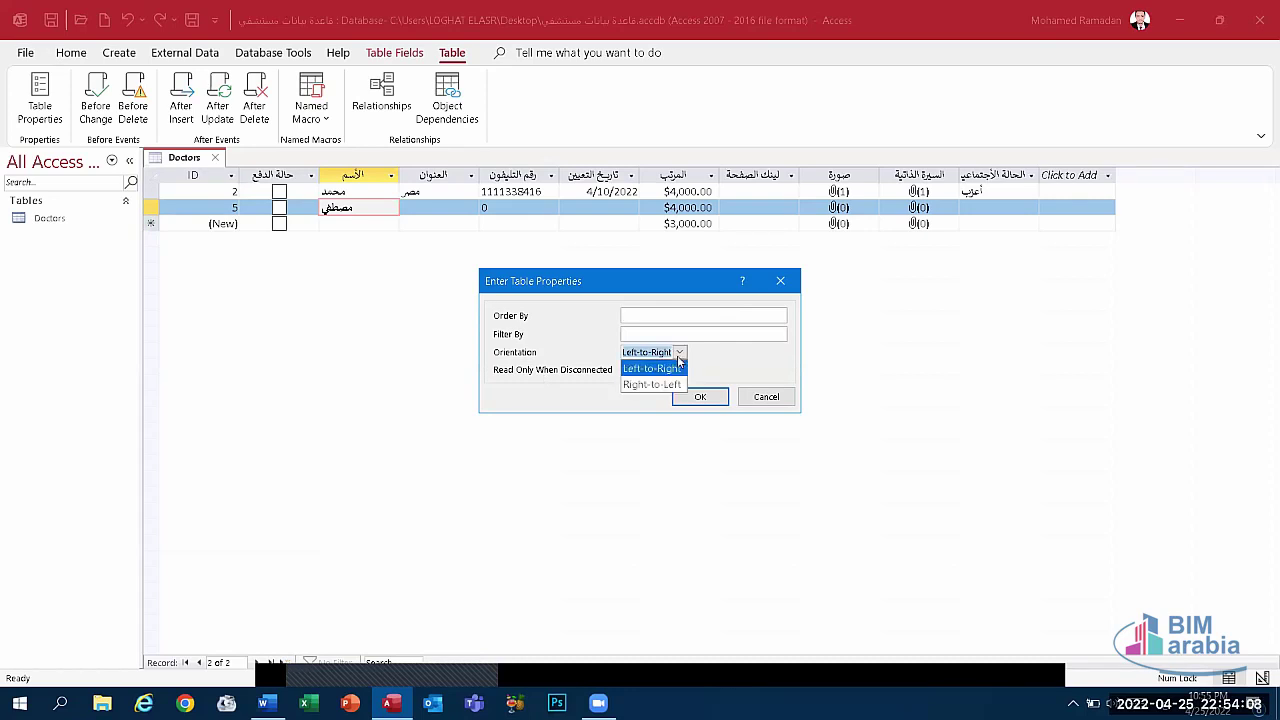
click(654, 385)
click(699, 397)
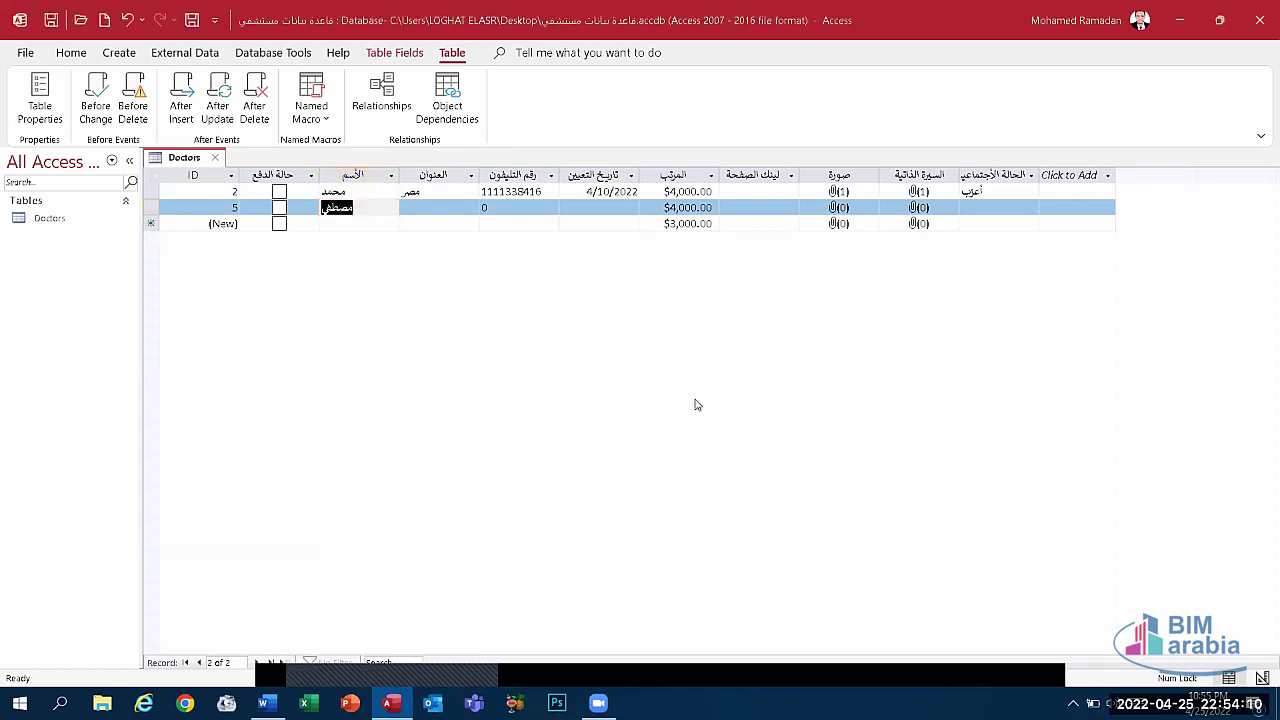
click(337, 192)
click(71, 53)
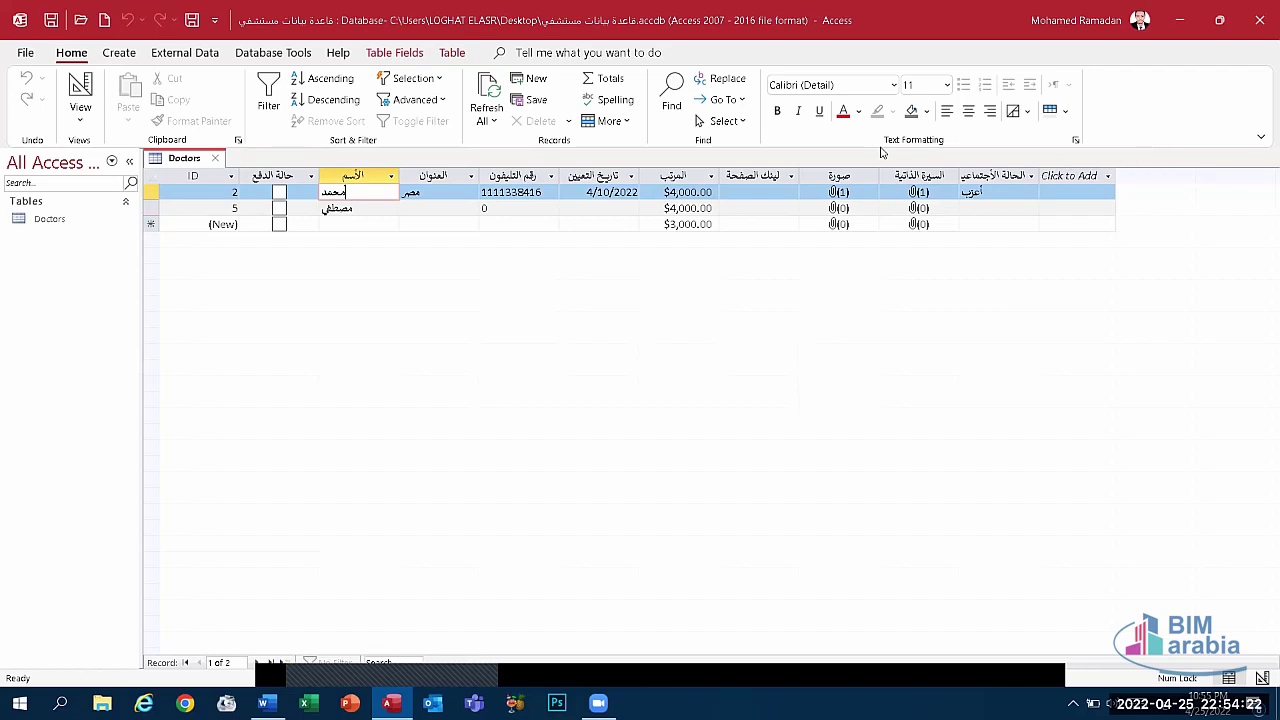
Step: Apply right-to-left direction to the Doctors datasheet in the Datasheet Formatting dialog
click(1076, 141)
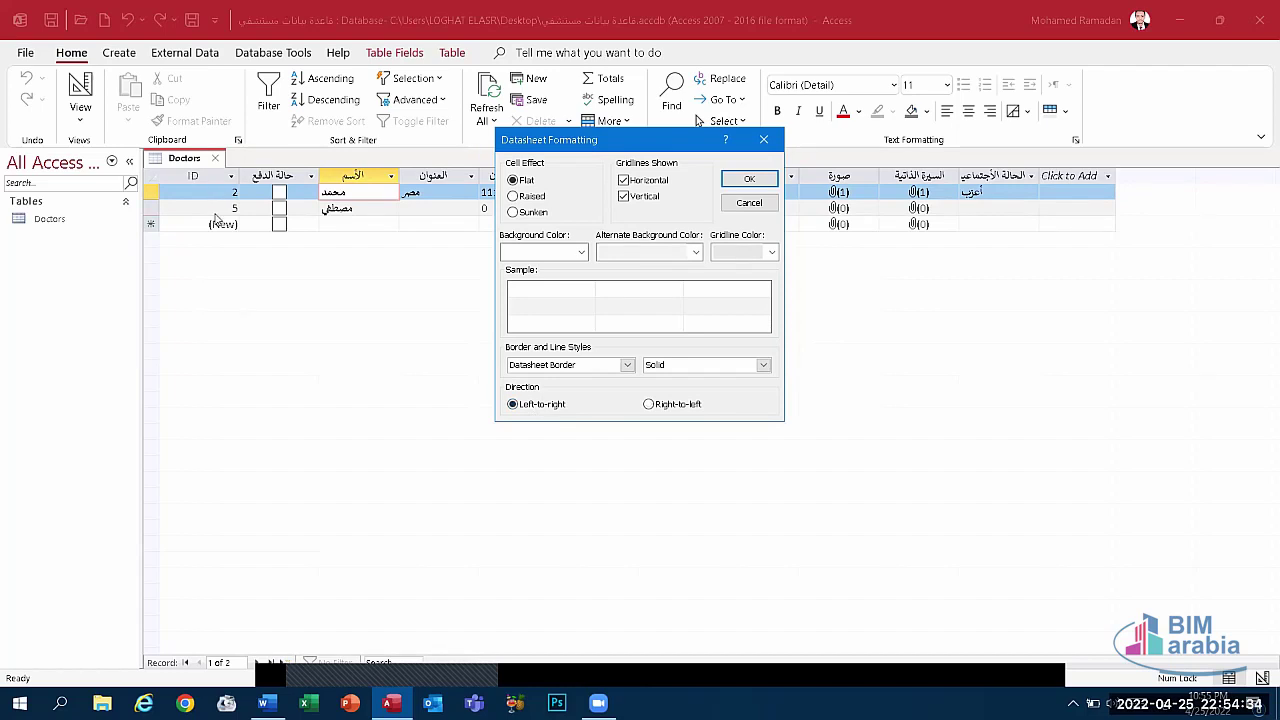
click(677, 405)
click(748, 178)
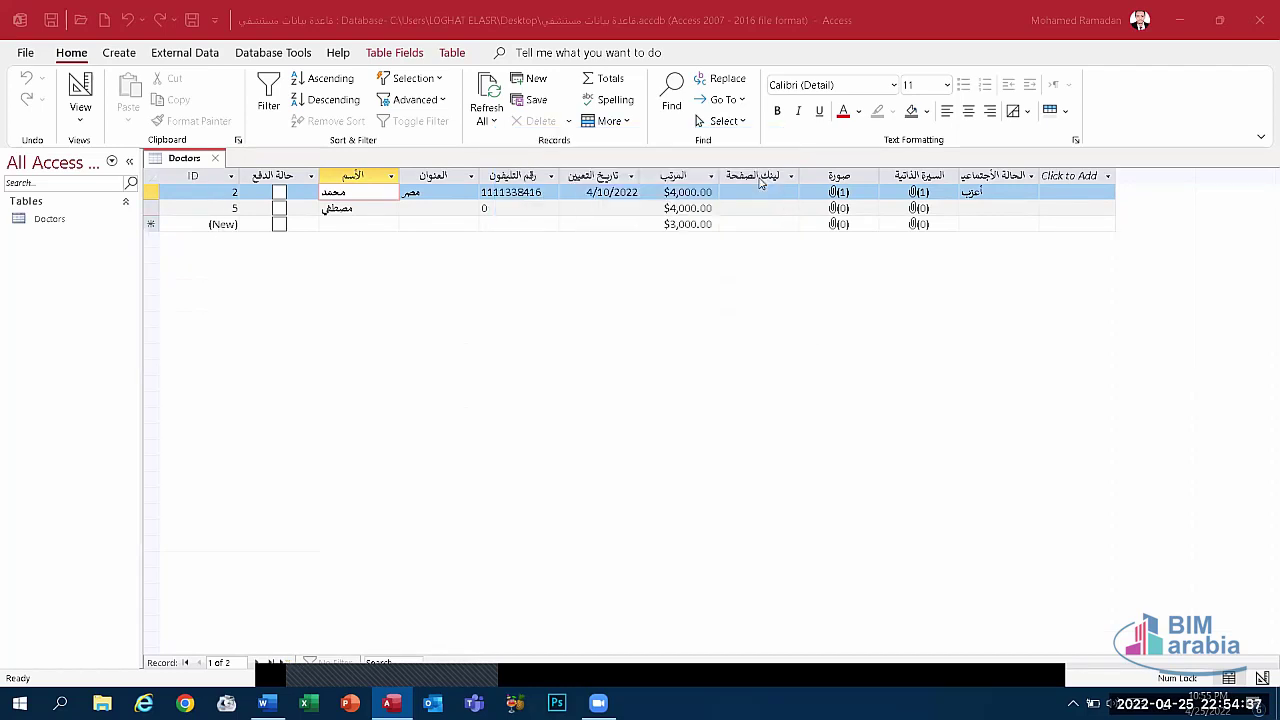
Step: Select the ID 5 record and bring up the recent Access databases jump list
click(666, 224)
click(612, 210)
click(616, 206)
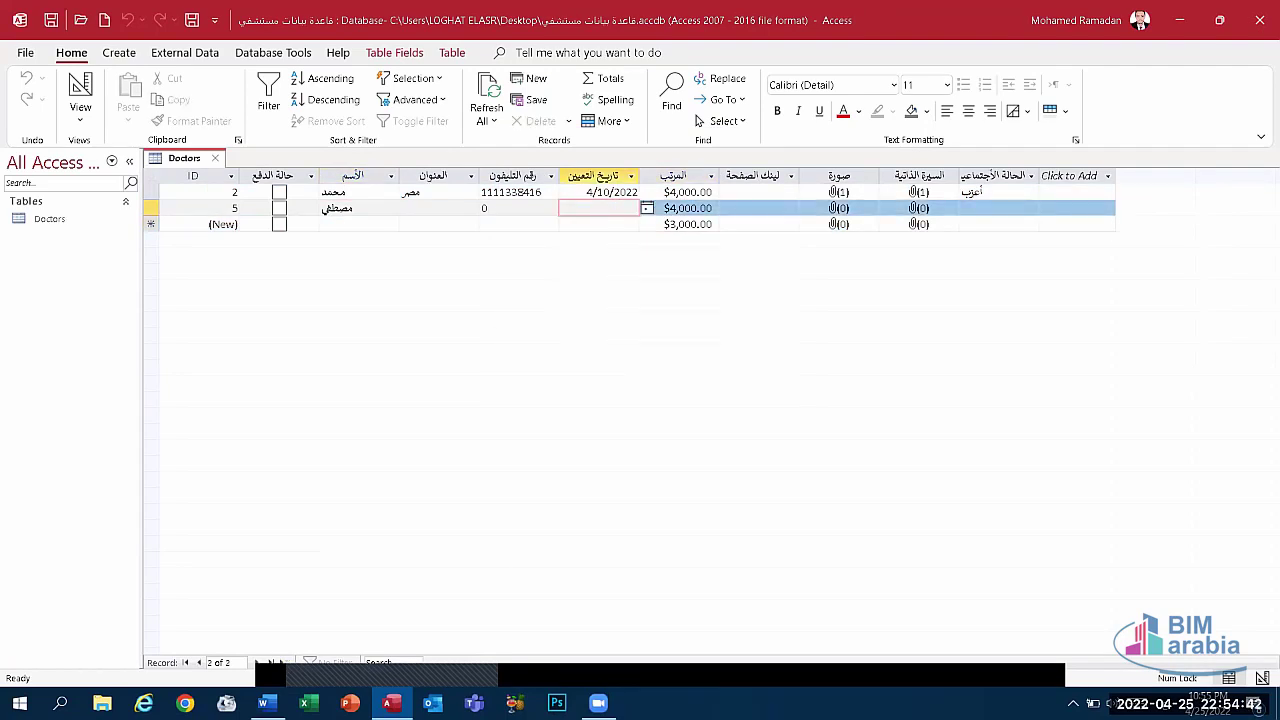
drag(392, 700, 386, 630)
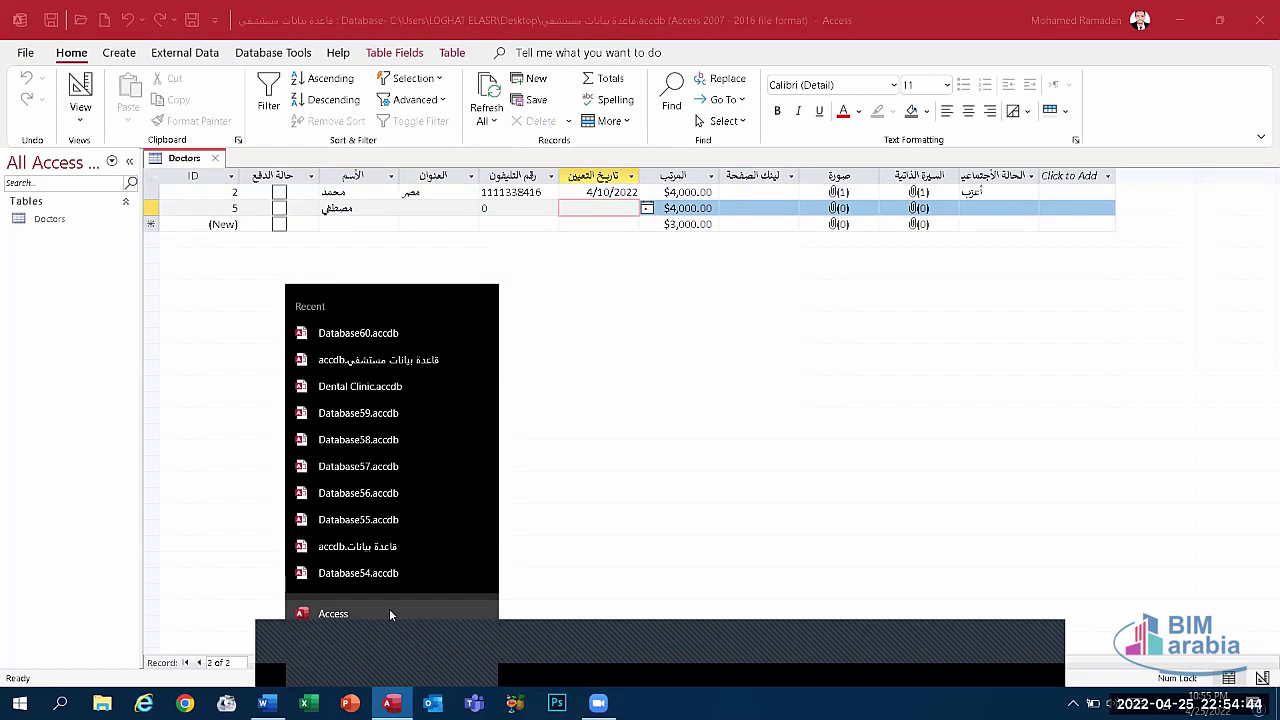
Step: Start a new Access window and create the blank database Database61
click(389, 613)
click(277, 177)
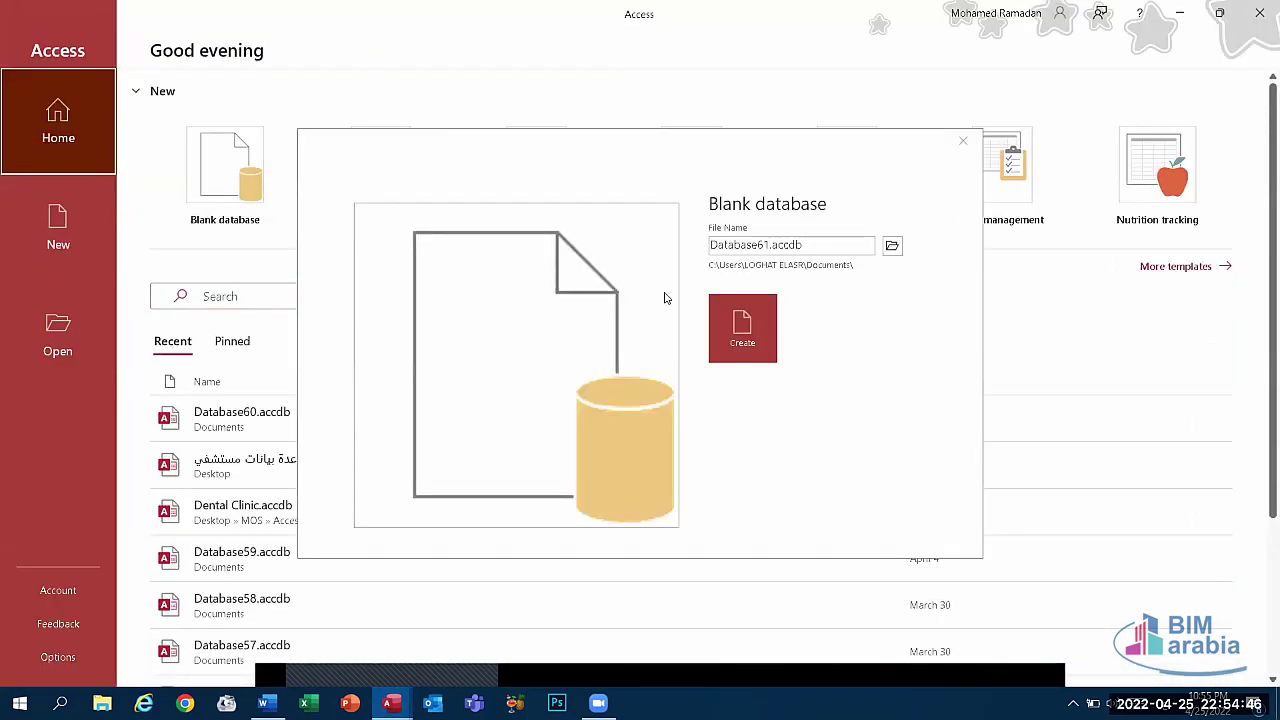
click(716, 318)
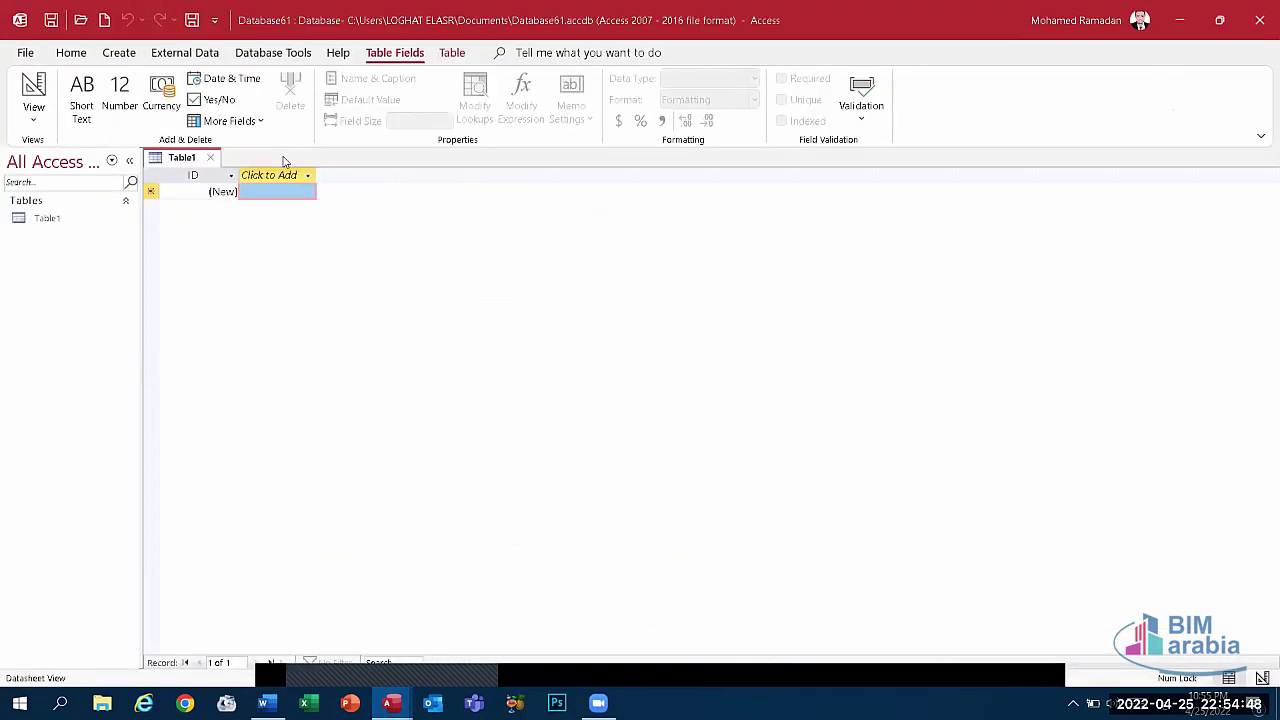
Step: Make Table1's datasheet run right-to-left, then switch back to the Doctors database
click(78, 52)
click(1075, 139)
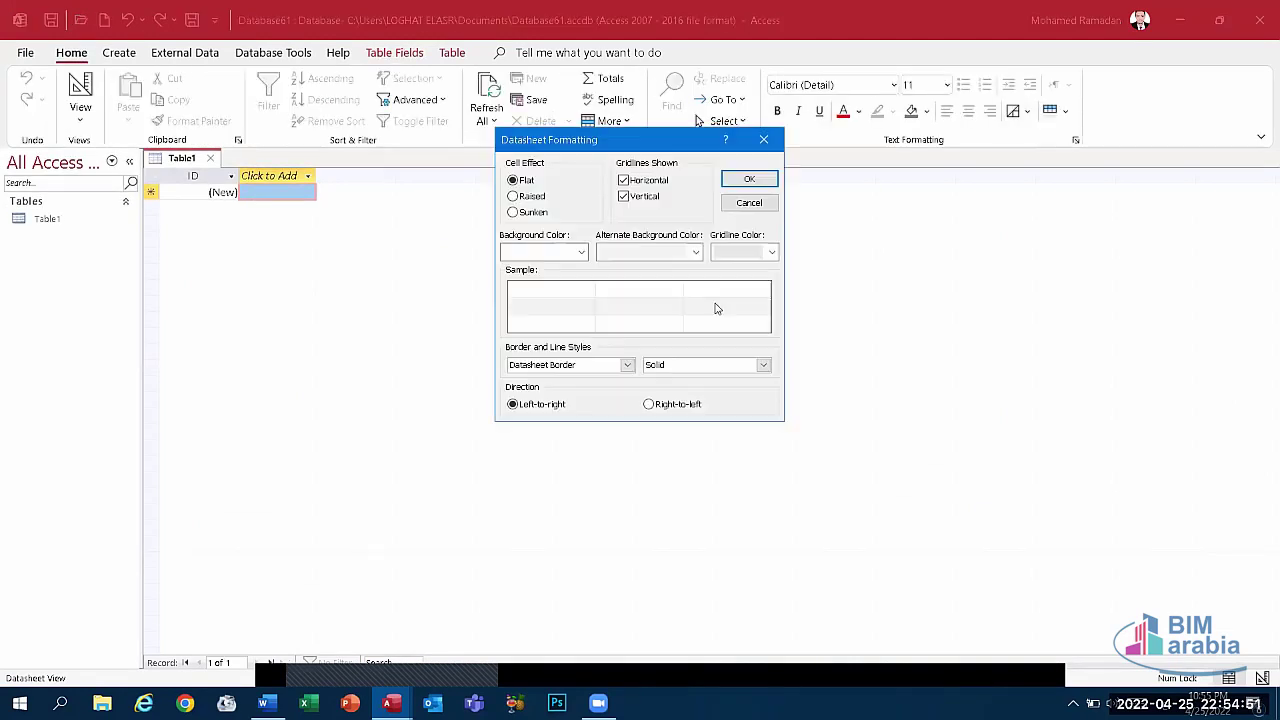
click(663, 406)
click(750, 180)
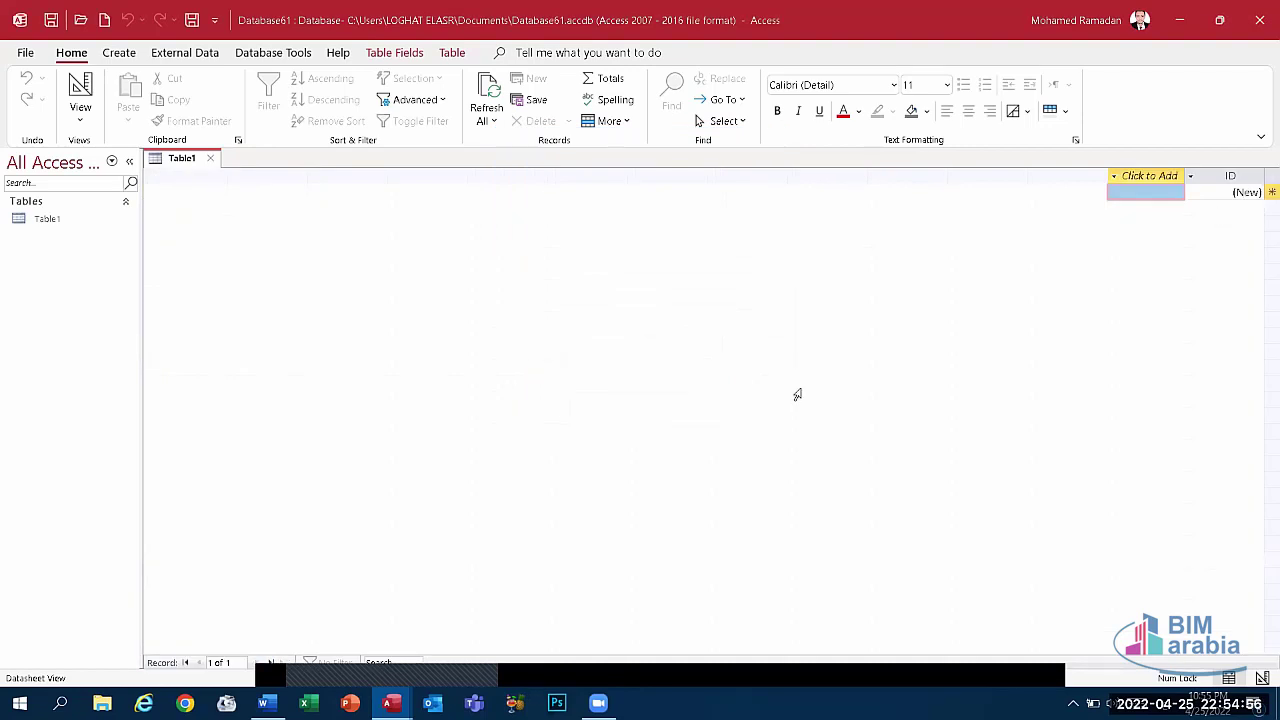
mouse_move(390, 703)
click(337, 646)
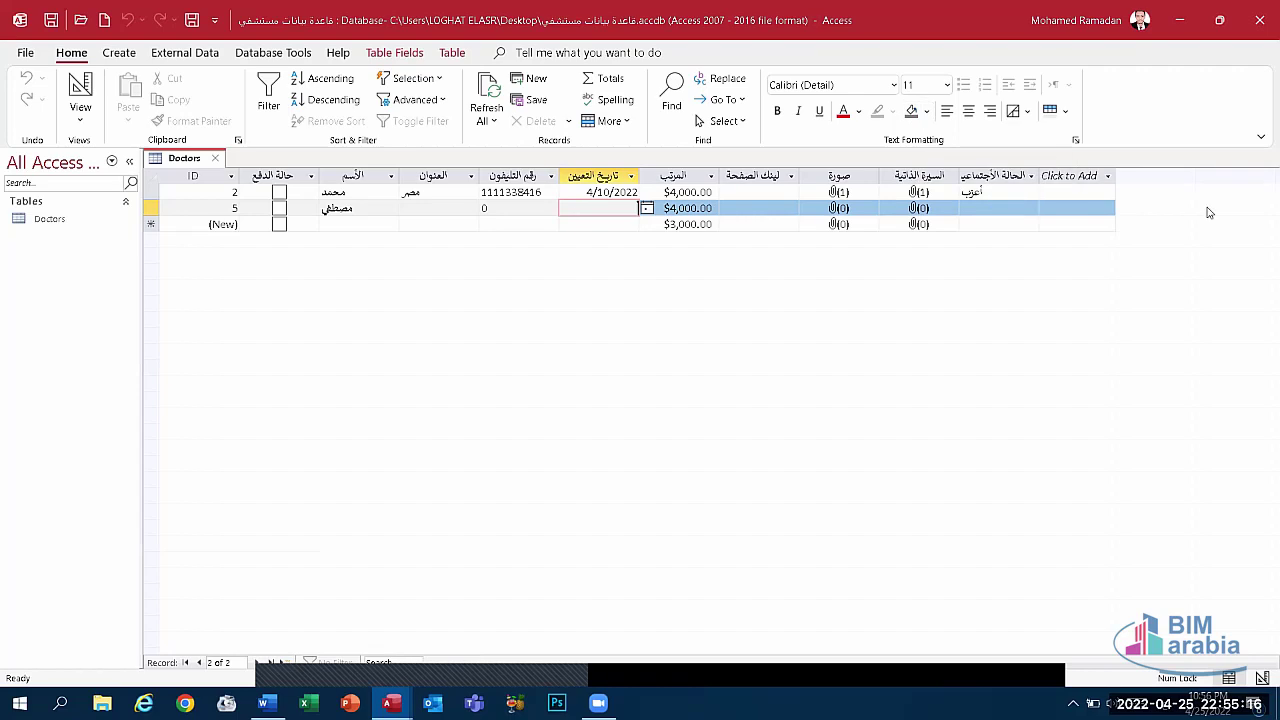
click(1066, 111)
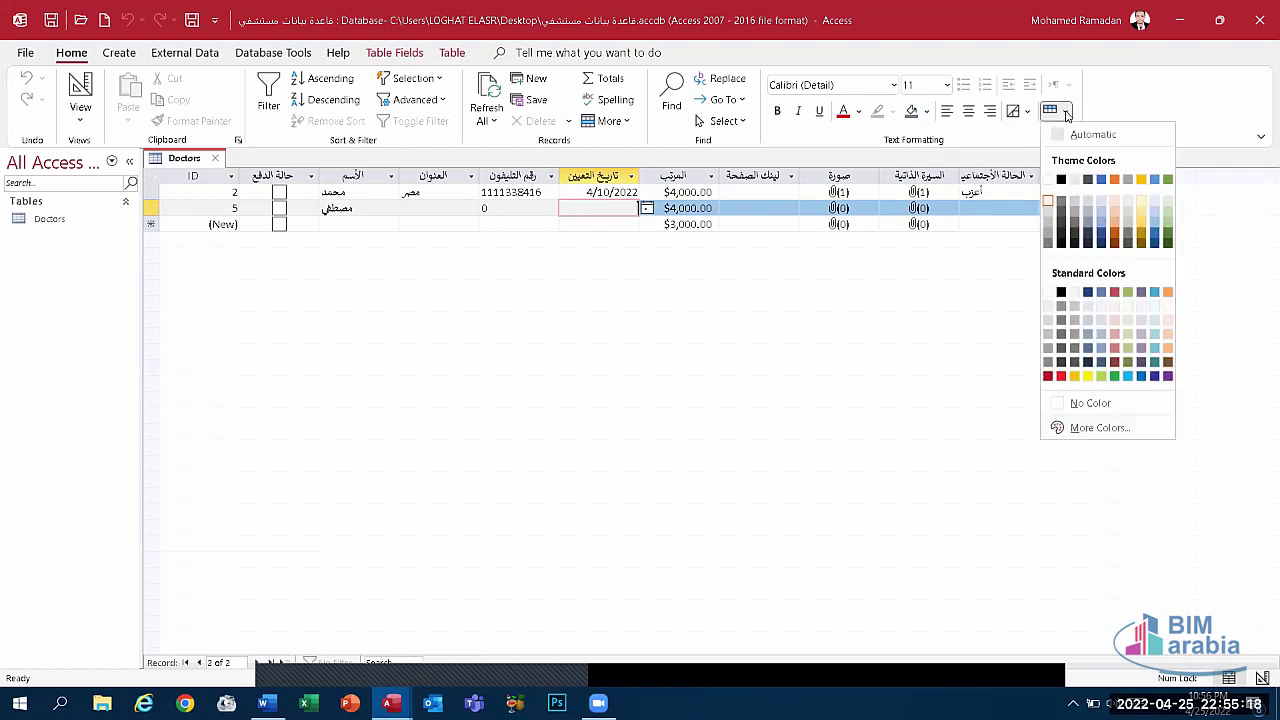
click(1075, 200)
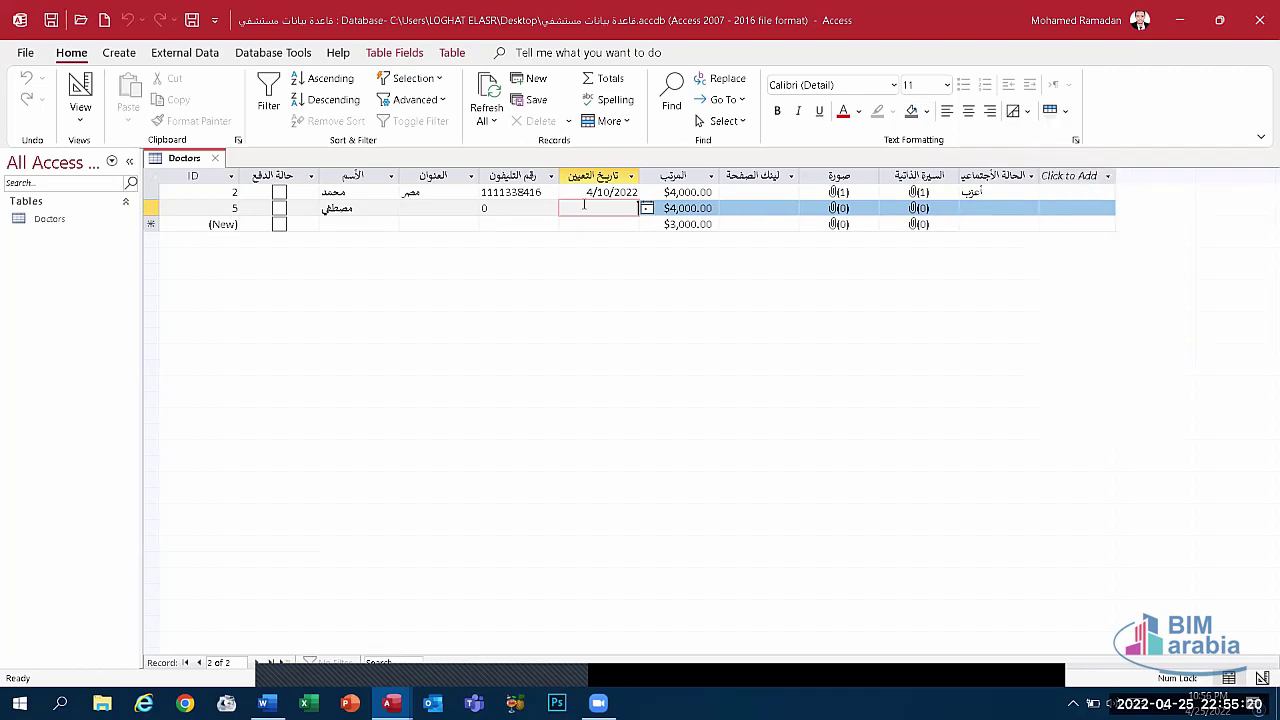
click(1065, 111)
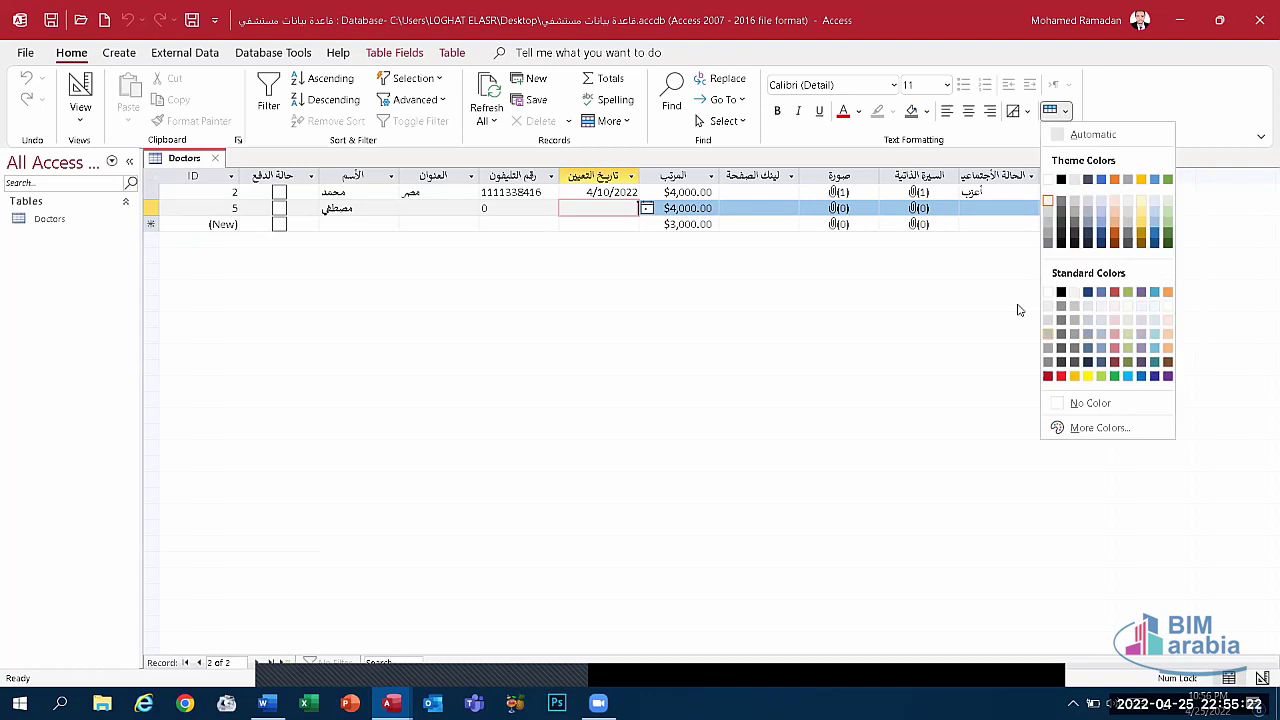
click(840, 225)
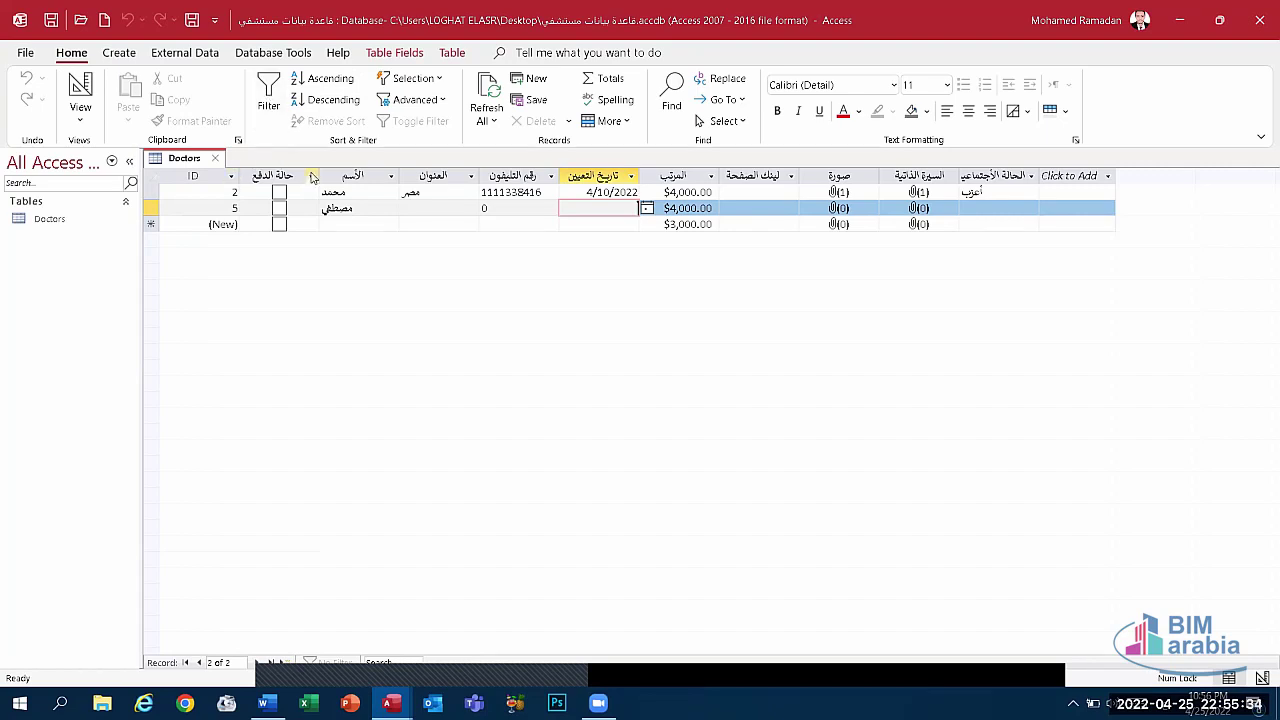
Step: Filter the الأسم column to show only محمد and مصطفى
click(391, 176)
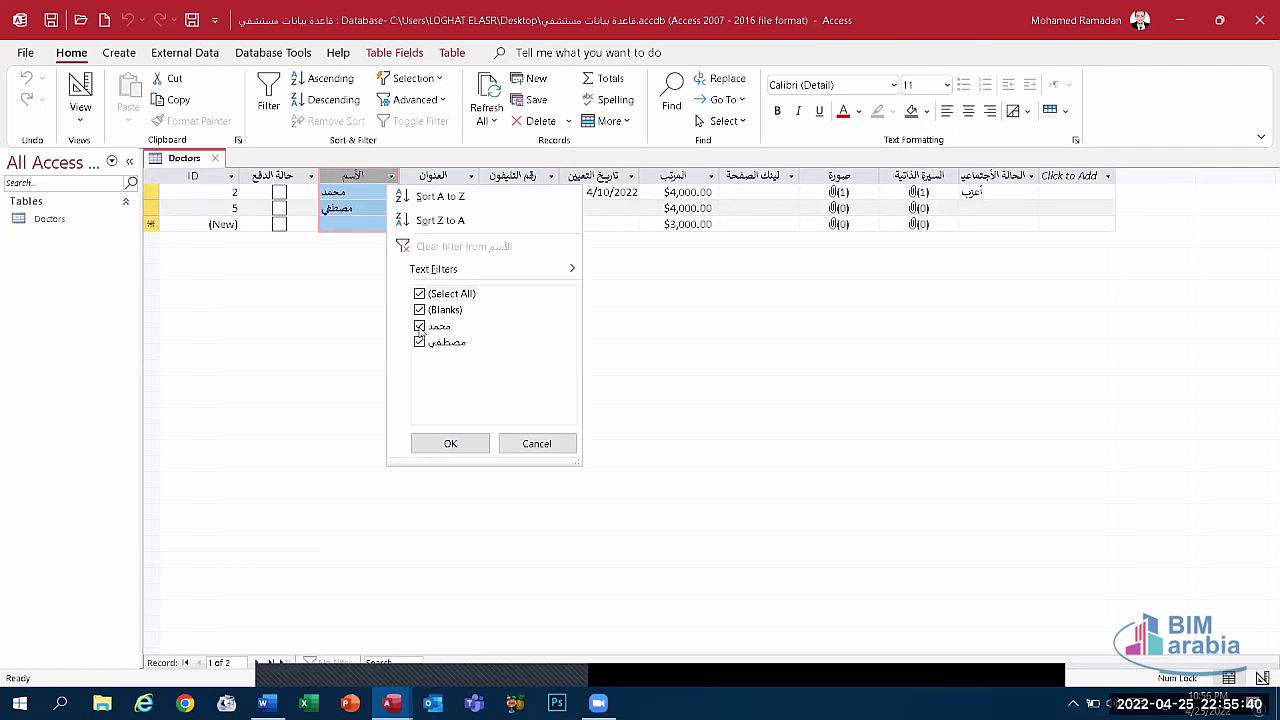
click(420, 327)
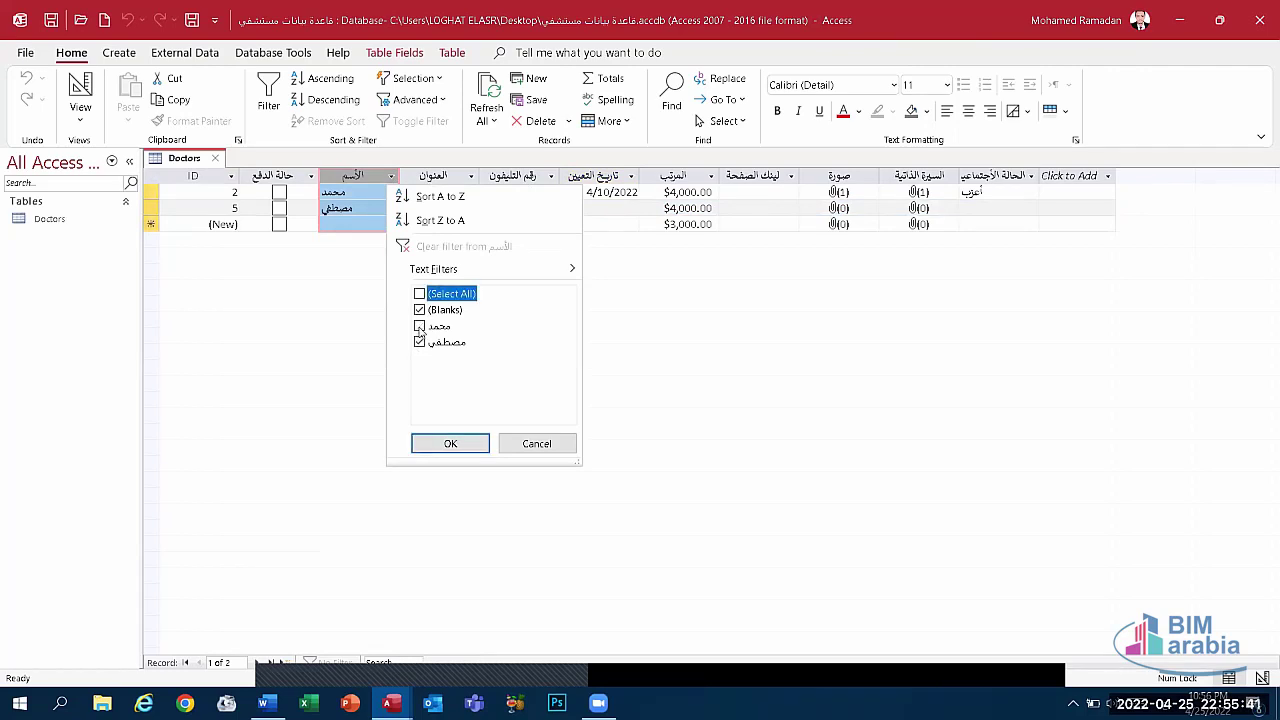
click(462, 447)
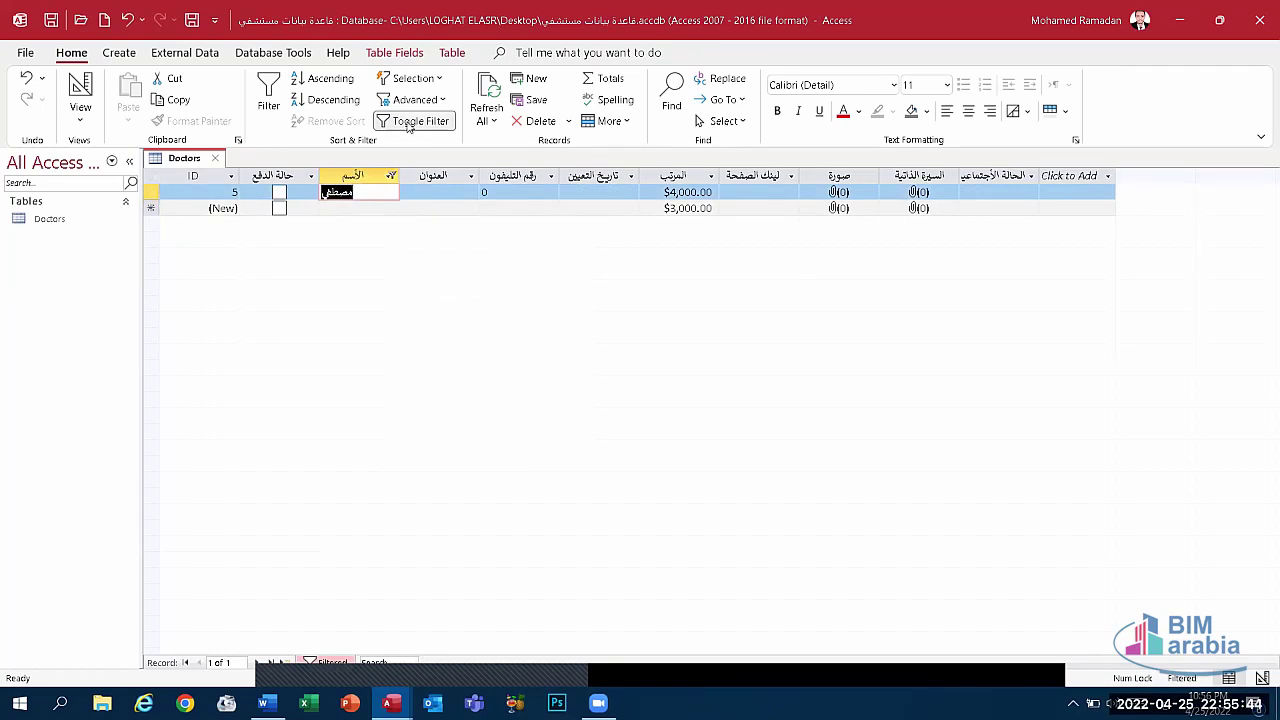
click(271, 108)
click(353, 342)
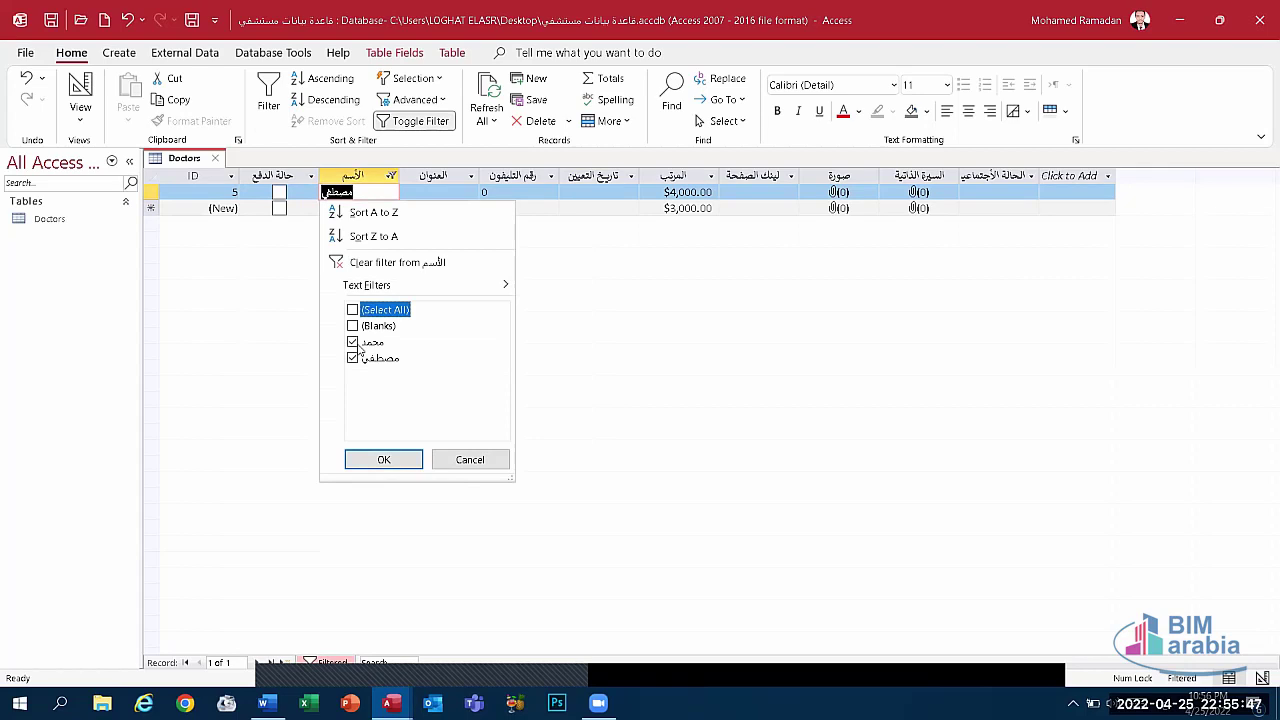
click(385, 458)
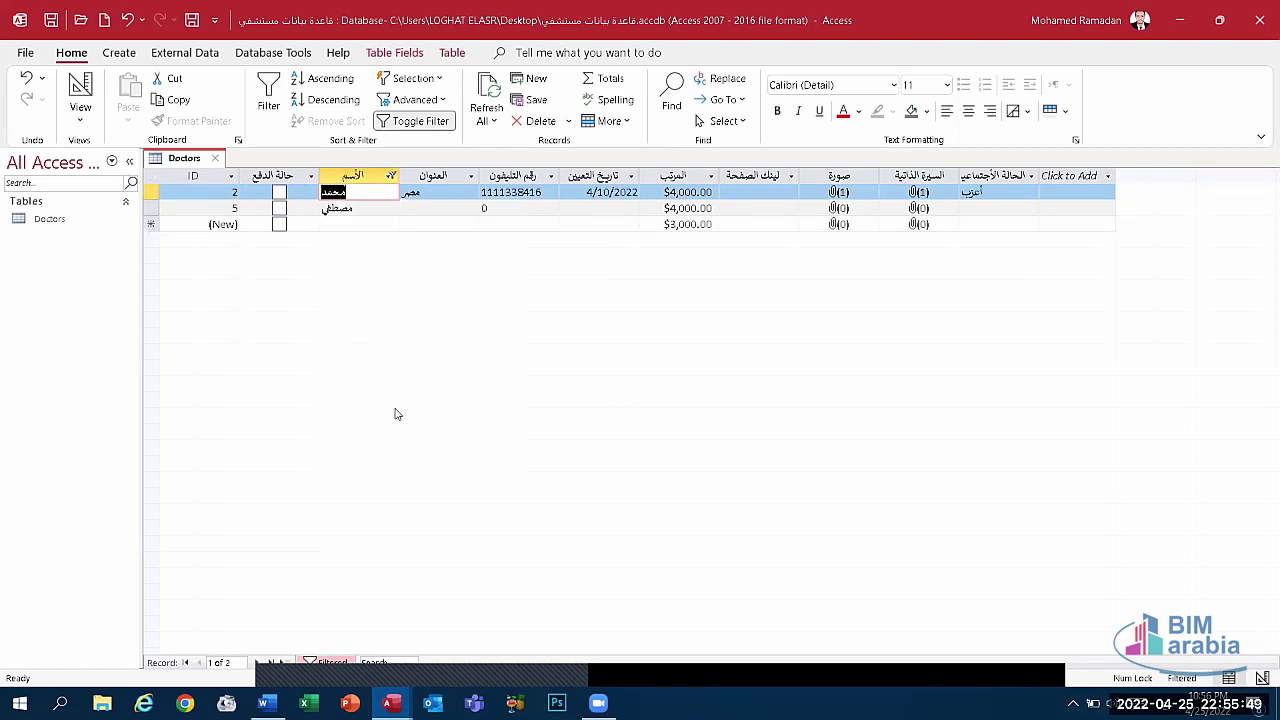
Step: Toggle the name filter off and back on, and mark محمد as paid
click(413, 122)
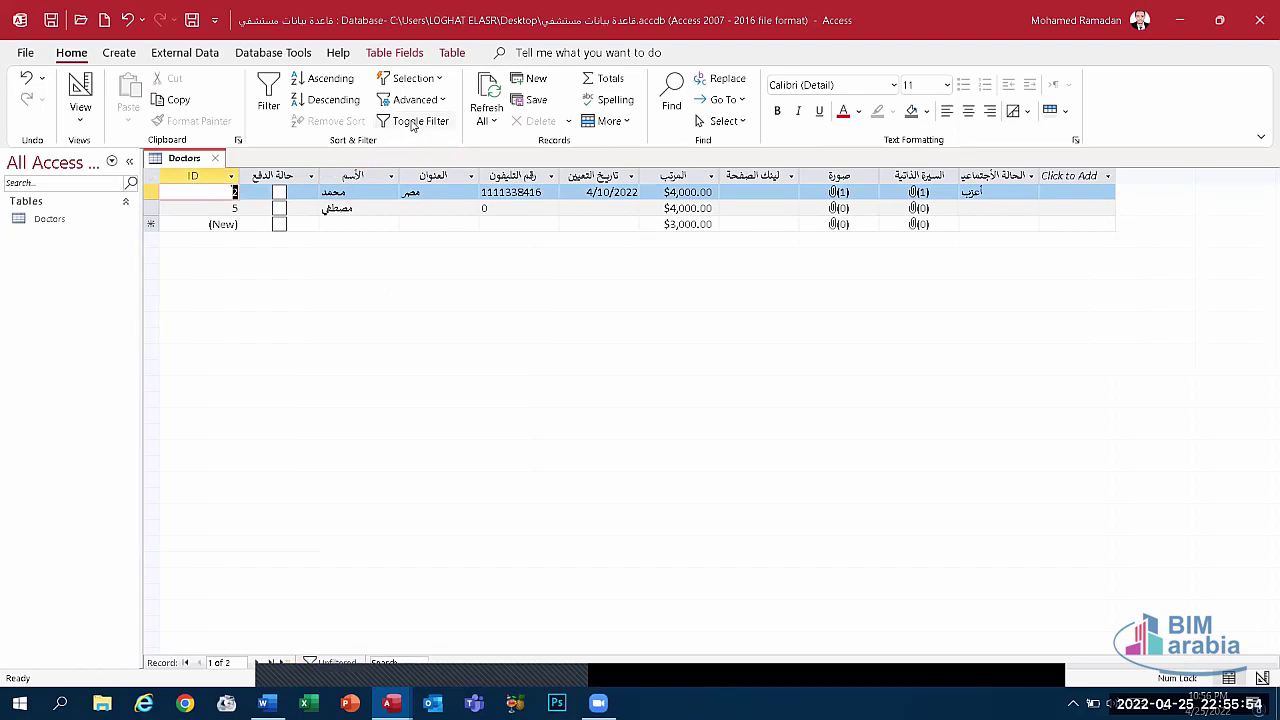
click(420, 122)
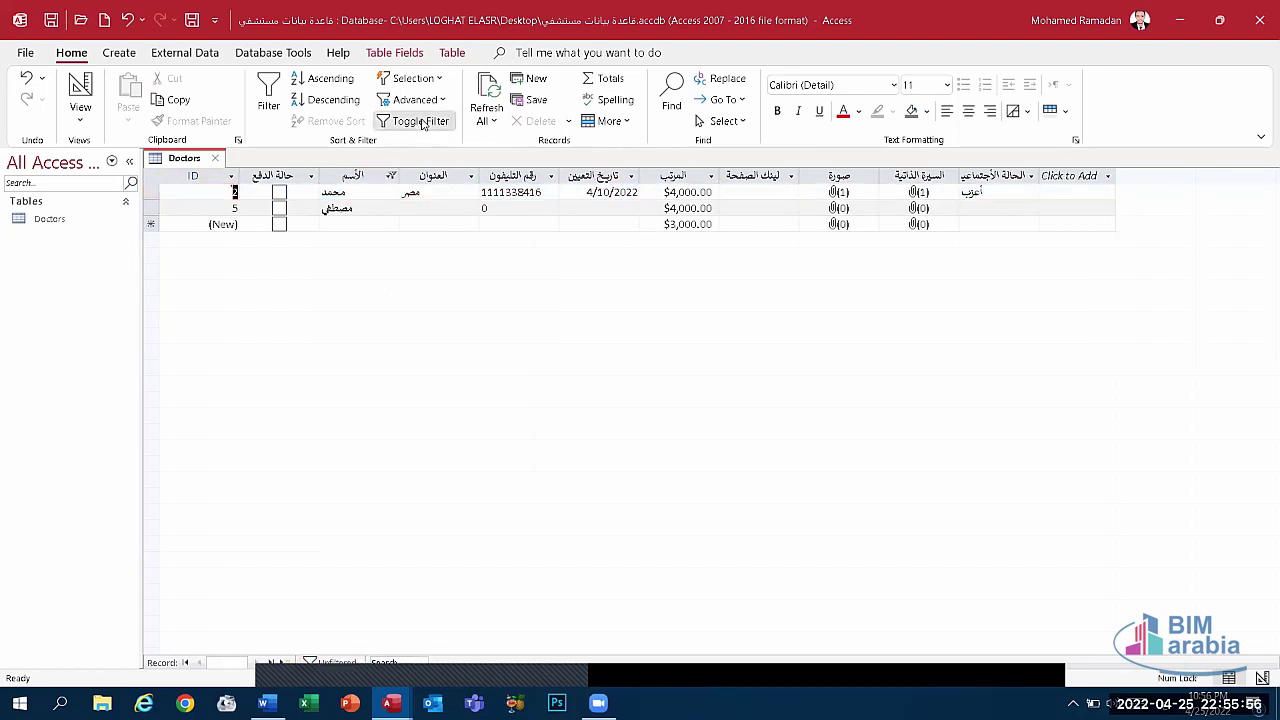
click(279, 192)
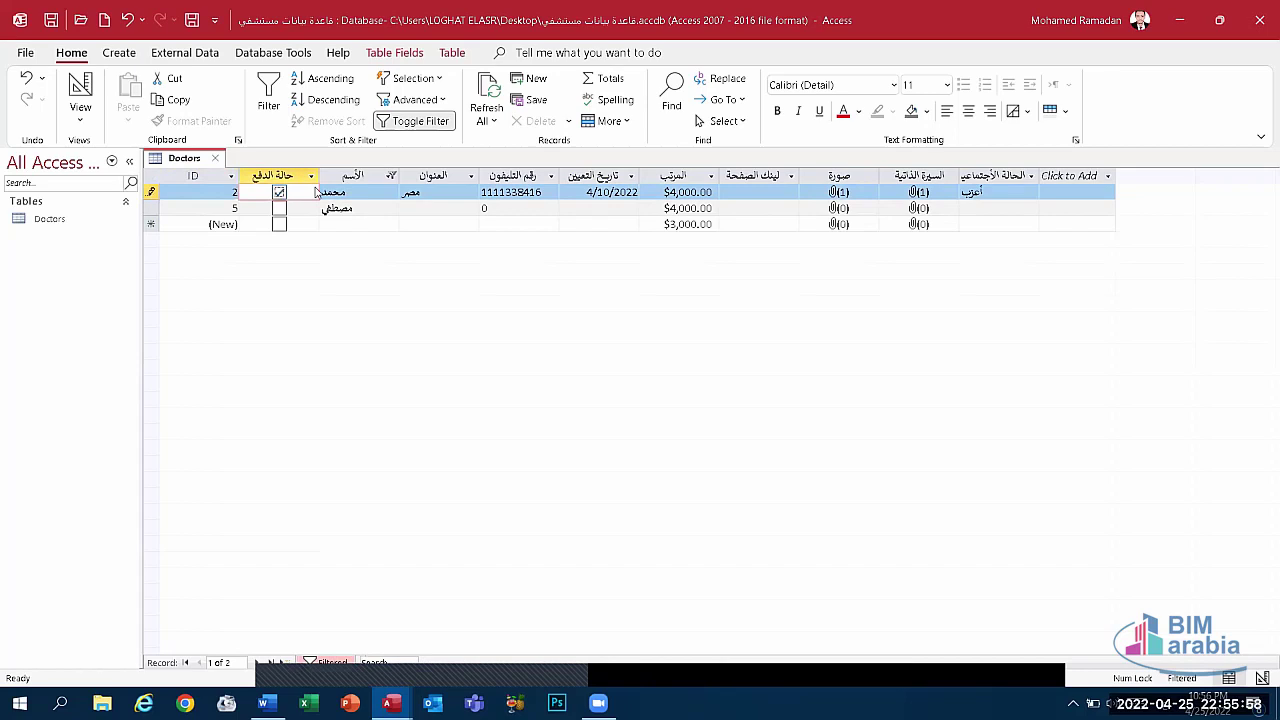
key(shift+Tab)
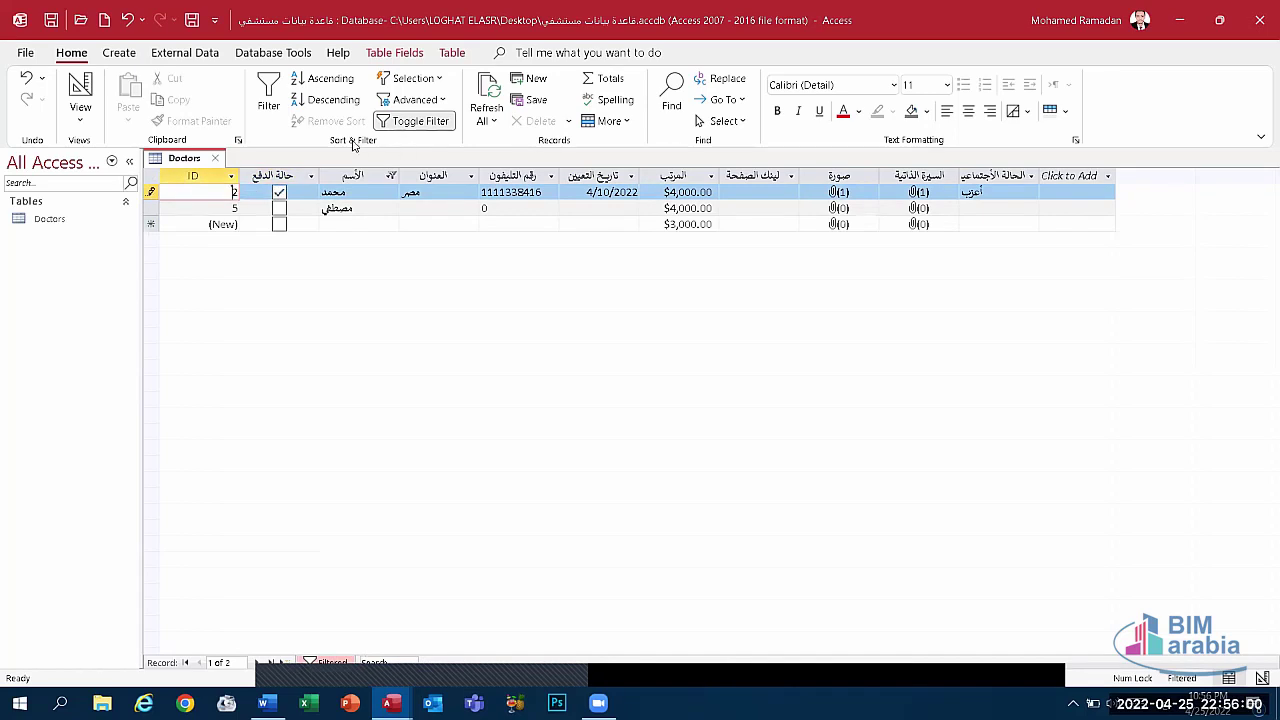
Step: Look through the ID field's selection and advanced filter options without applying any
click(436, 80)
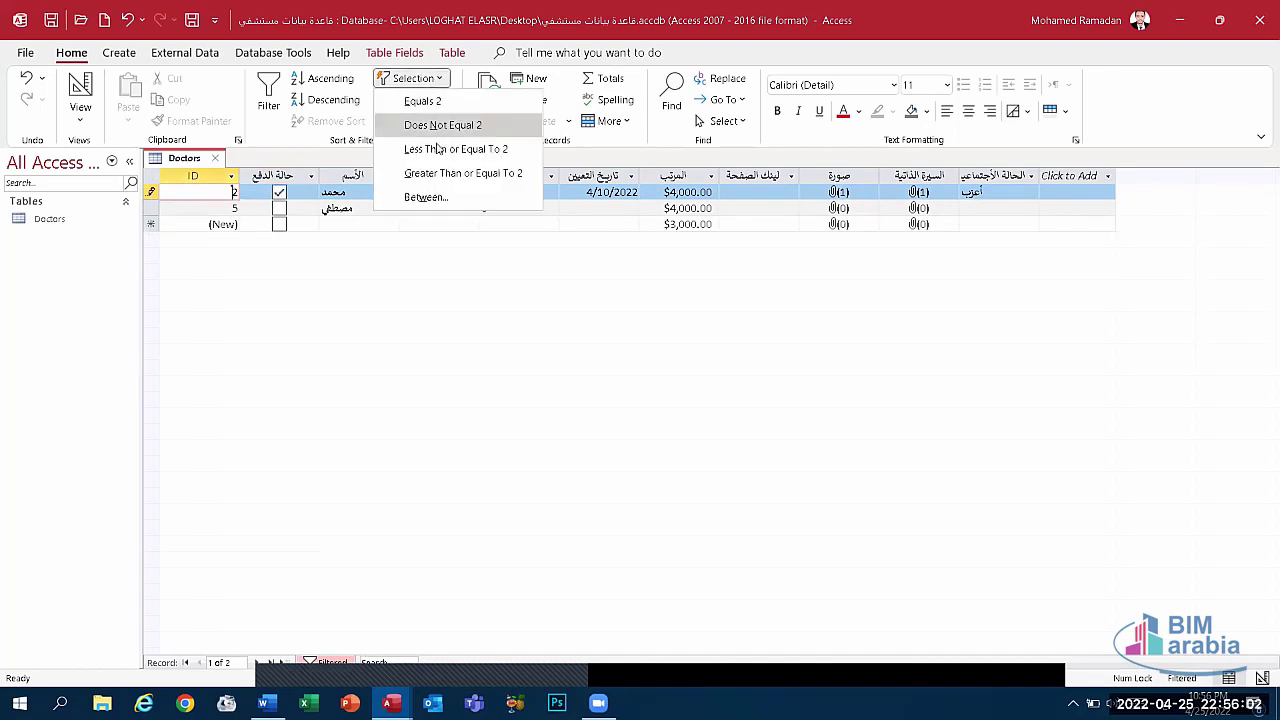
click(431, 88)
click(432, 86)
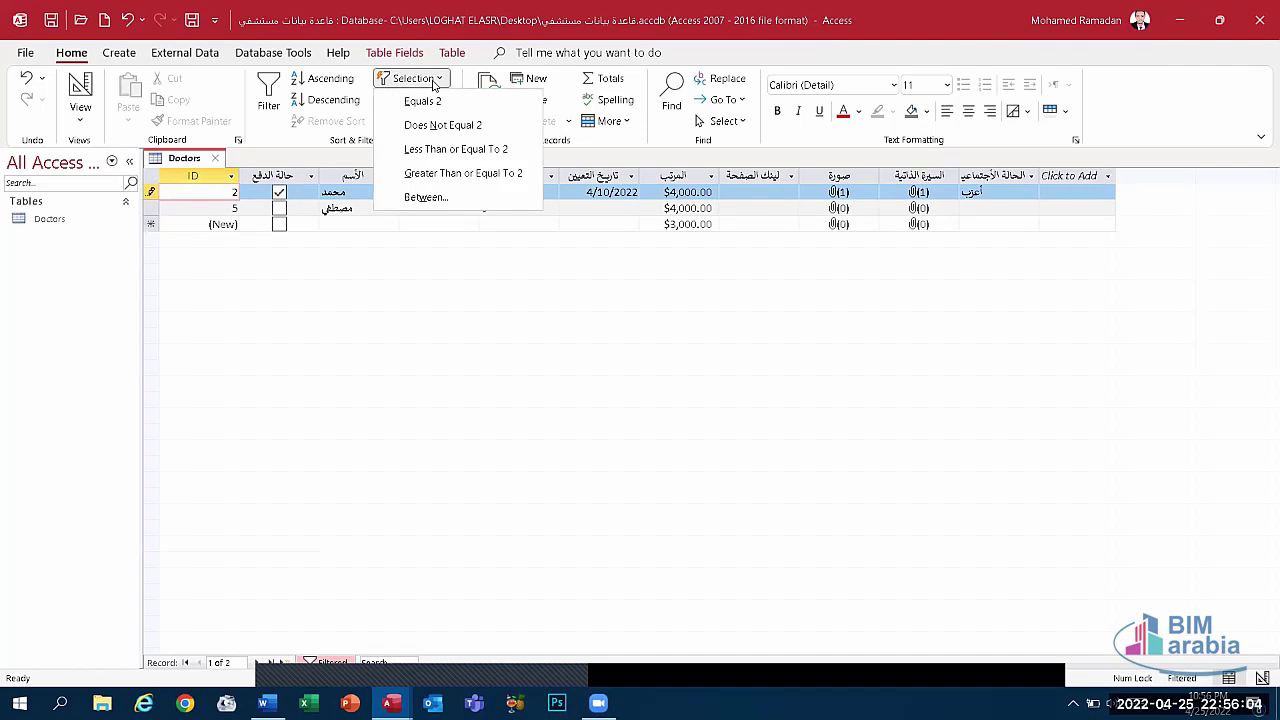
click(433, 86)
click(436, 102)
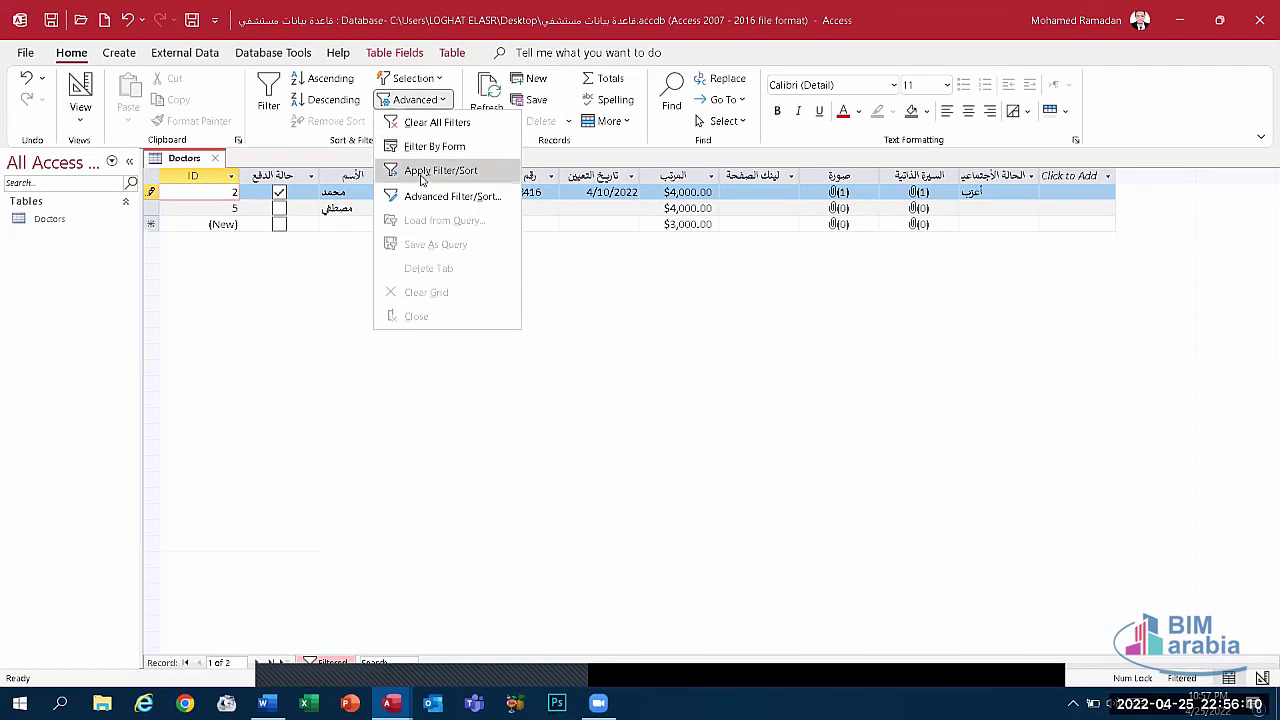
click(418, 99)
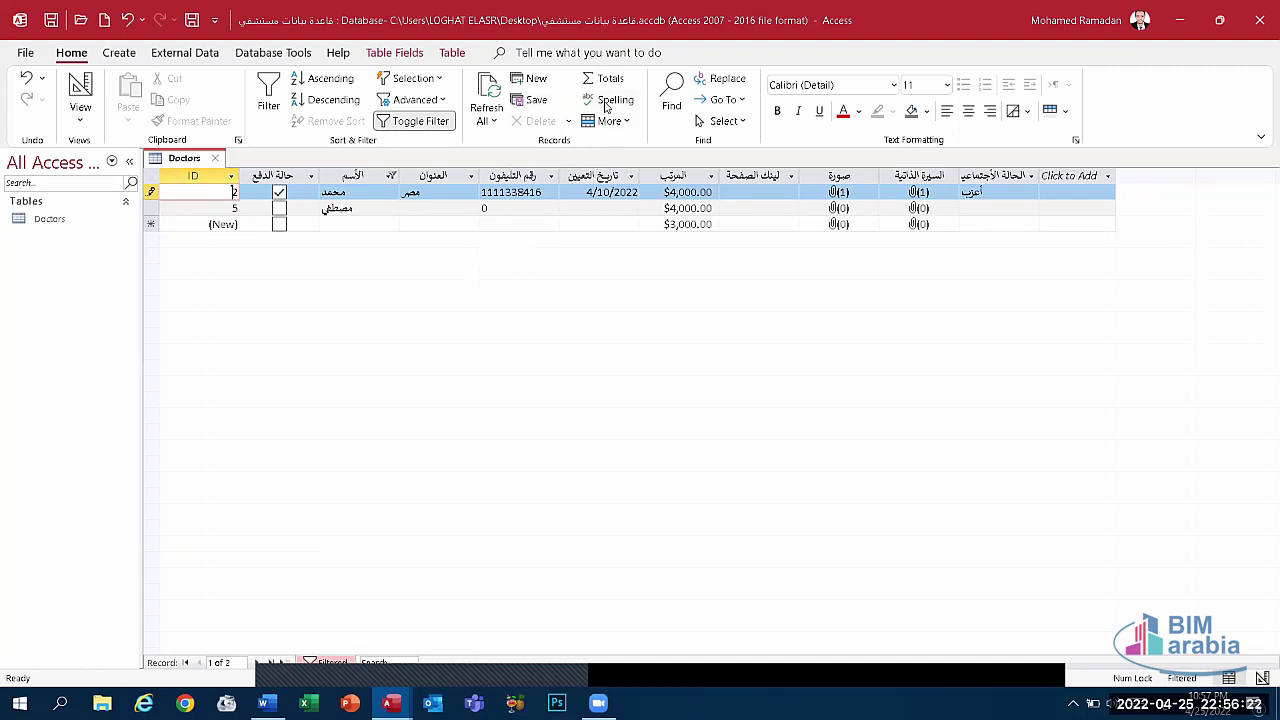
click(607, 122)
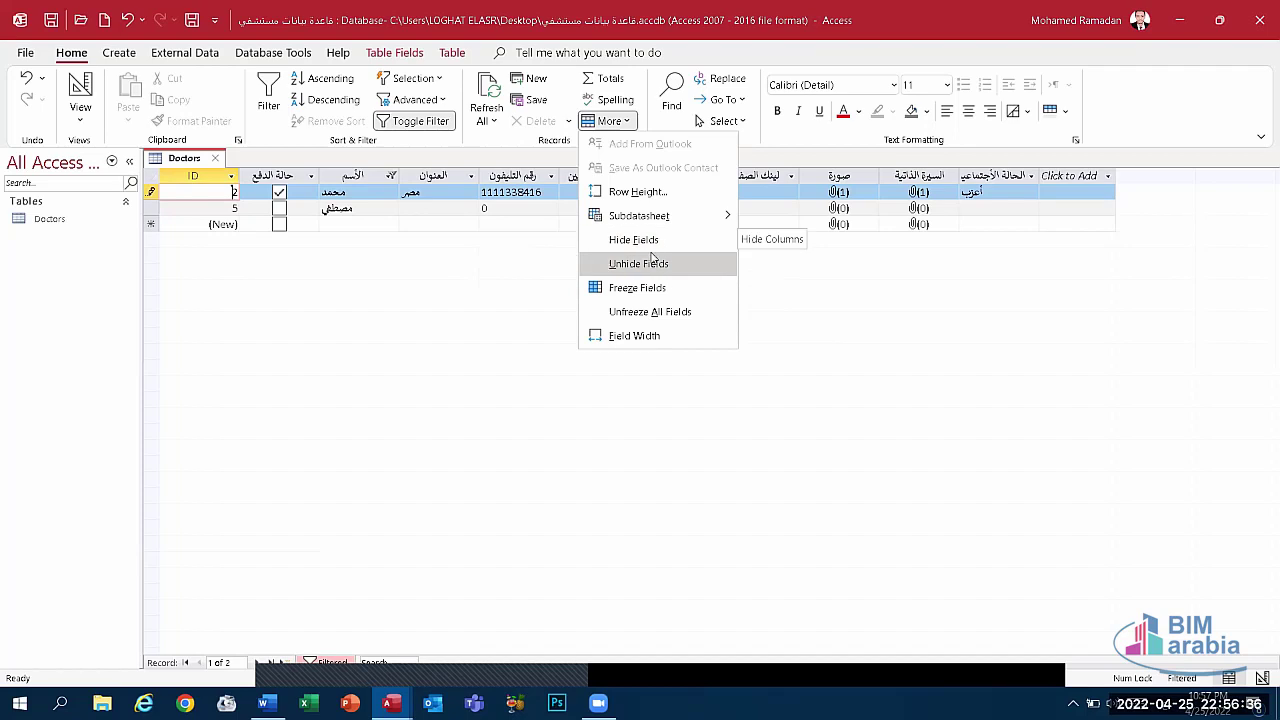
Step: Browse the Go To navigation options, then use Select All to select every Doctors record
click(488, 225)
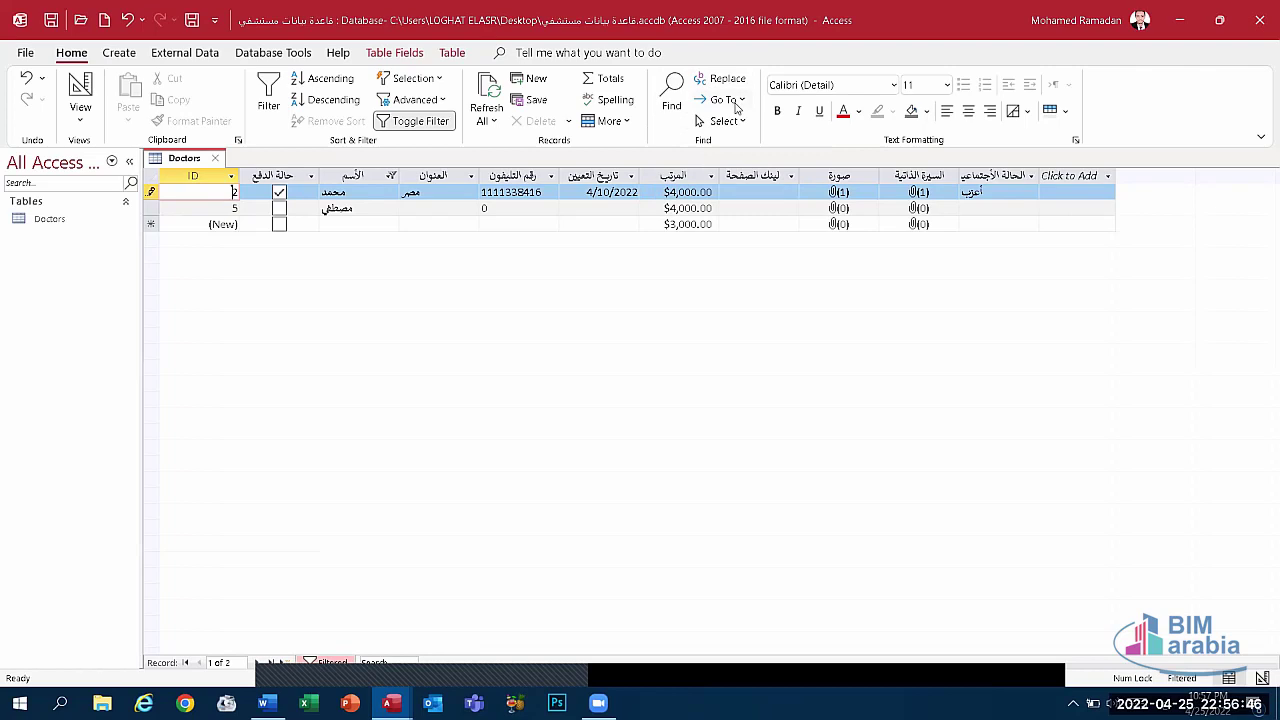
click(739, 102)
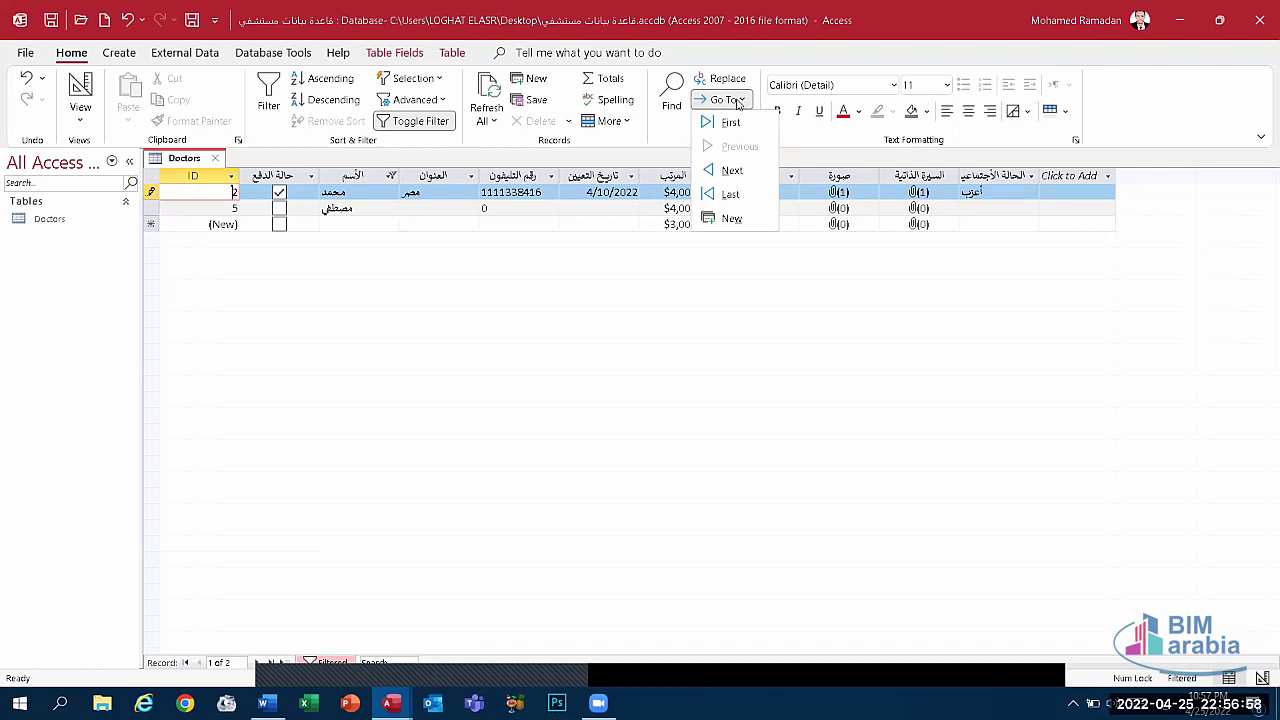
click(742, 101)
click(744, 103)
click(744, 121)
click(744, 121)
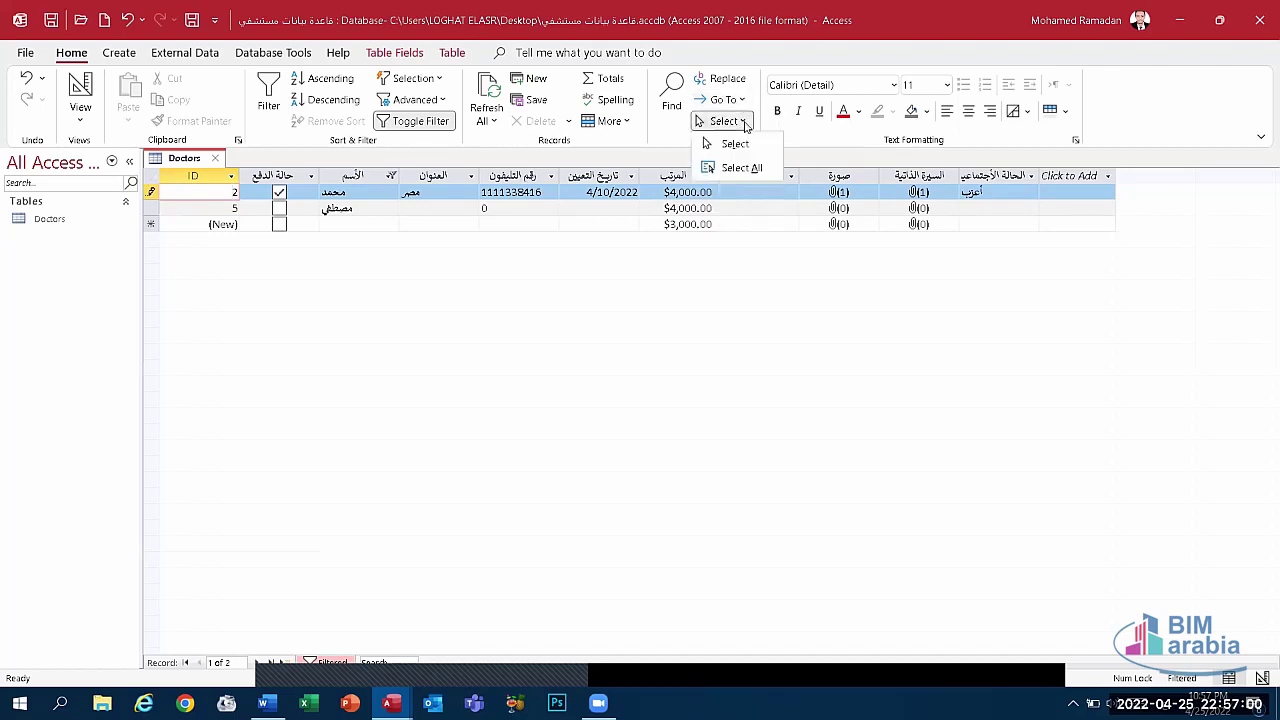
click(738, 167)
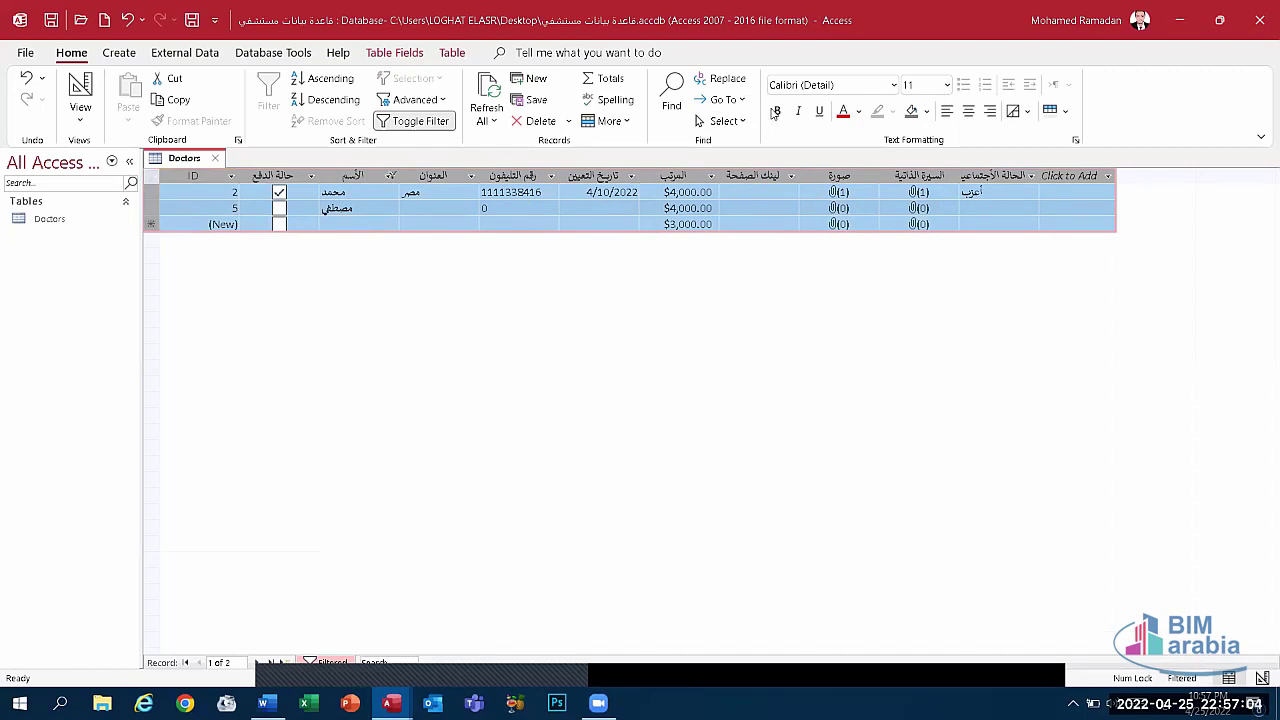
Step: Format the datasheet text as 14-point Adobe Song Std L in red
click(947, 85)
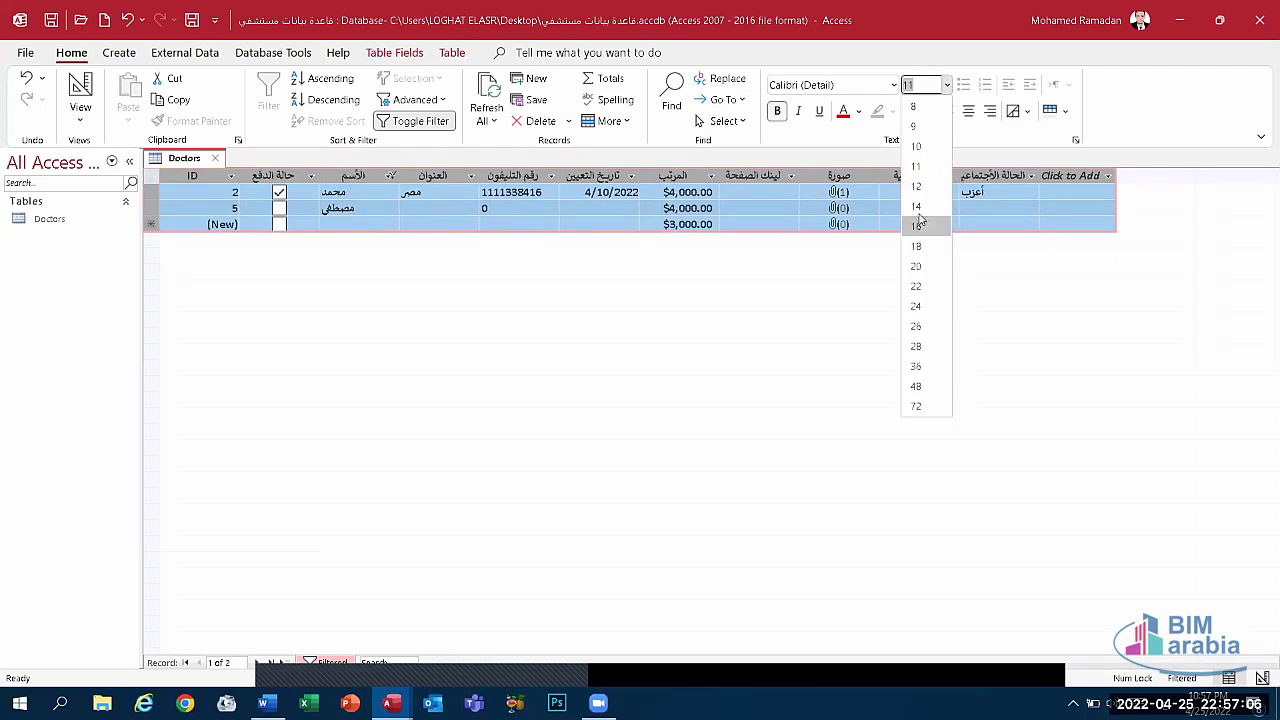
click(916, 207)
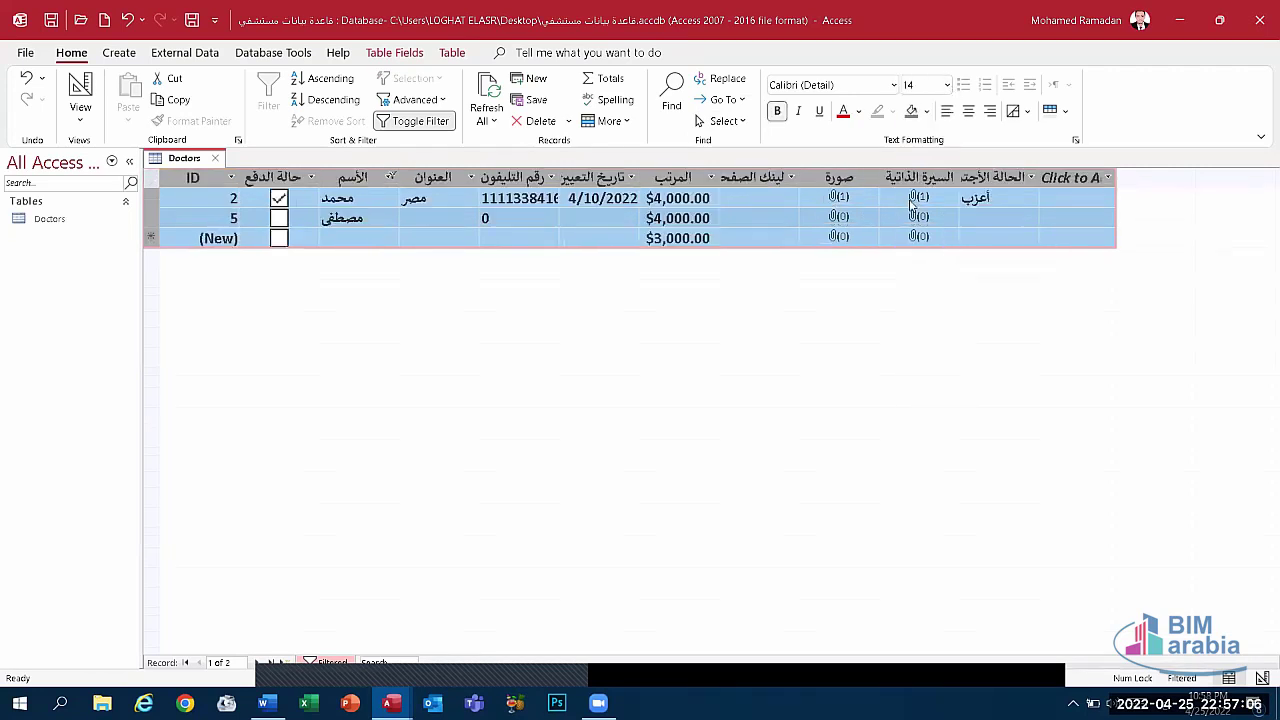
click(894, 85)
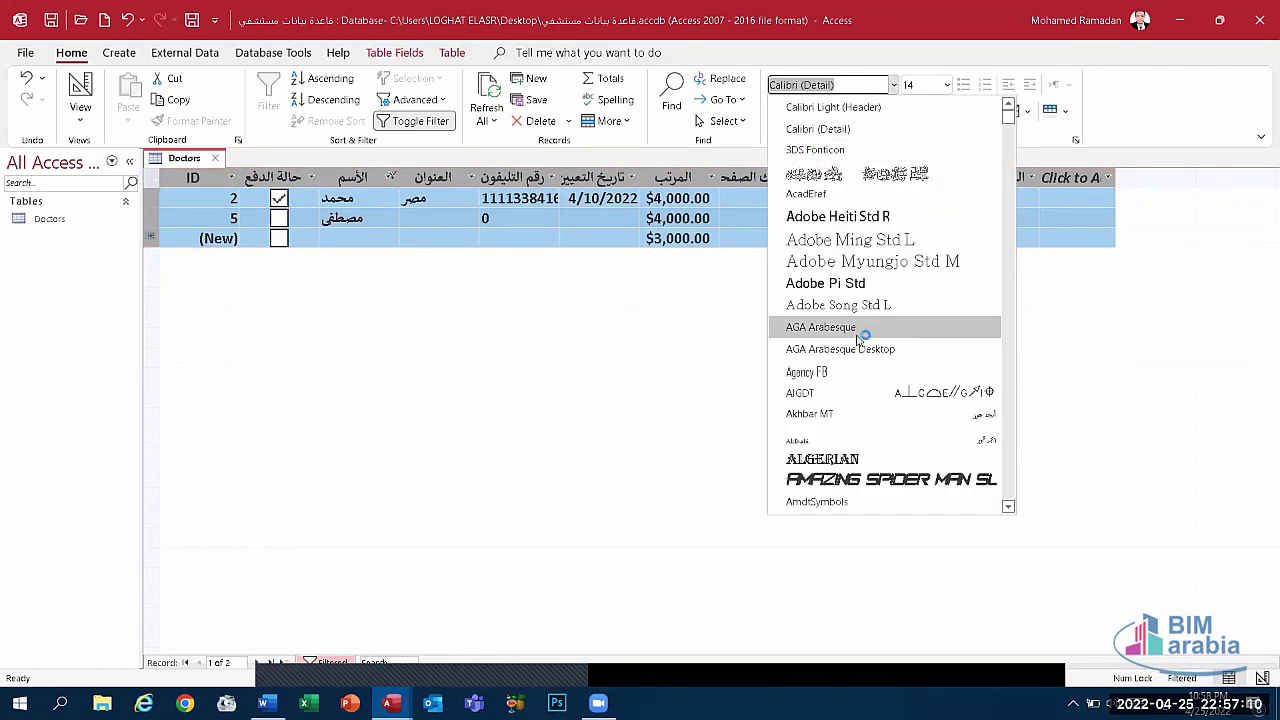
click(858, 305)
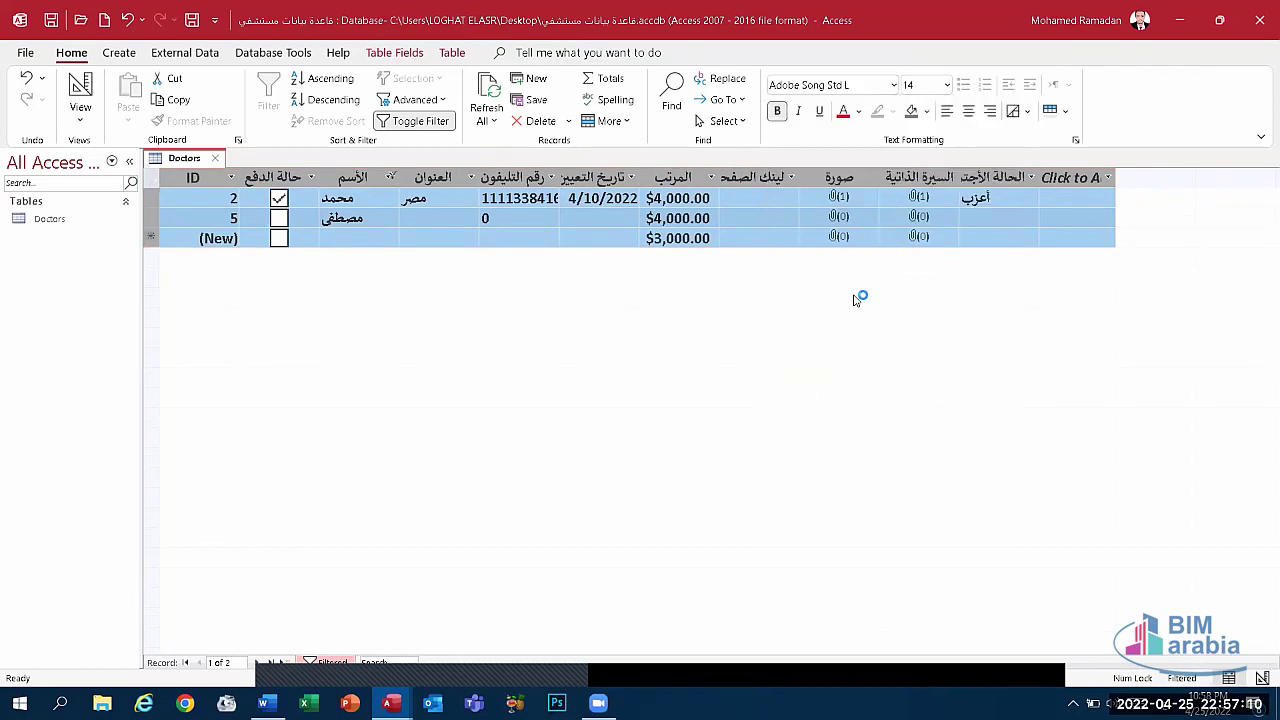
click(850, 114)
Step: Select the name column and remove its filter
click(384, 232)
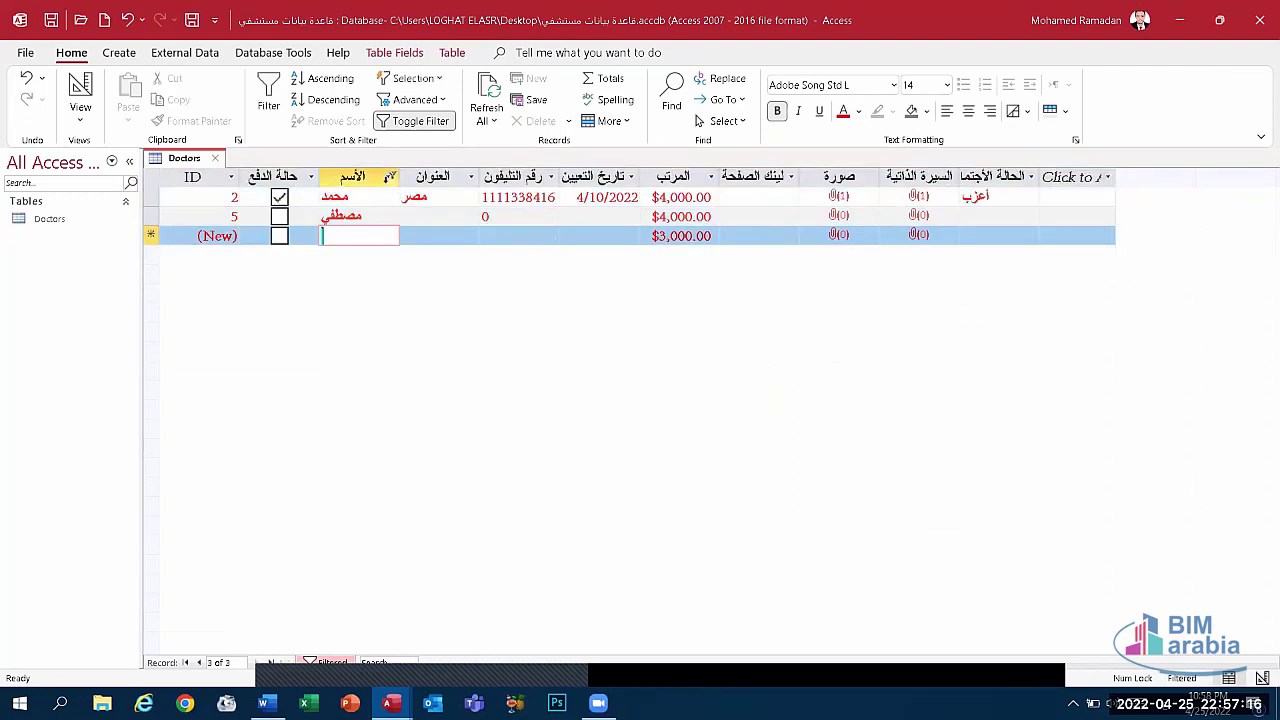
click(386, 178)
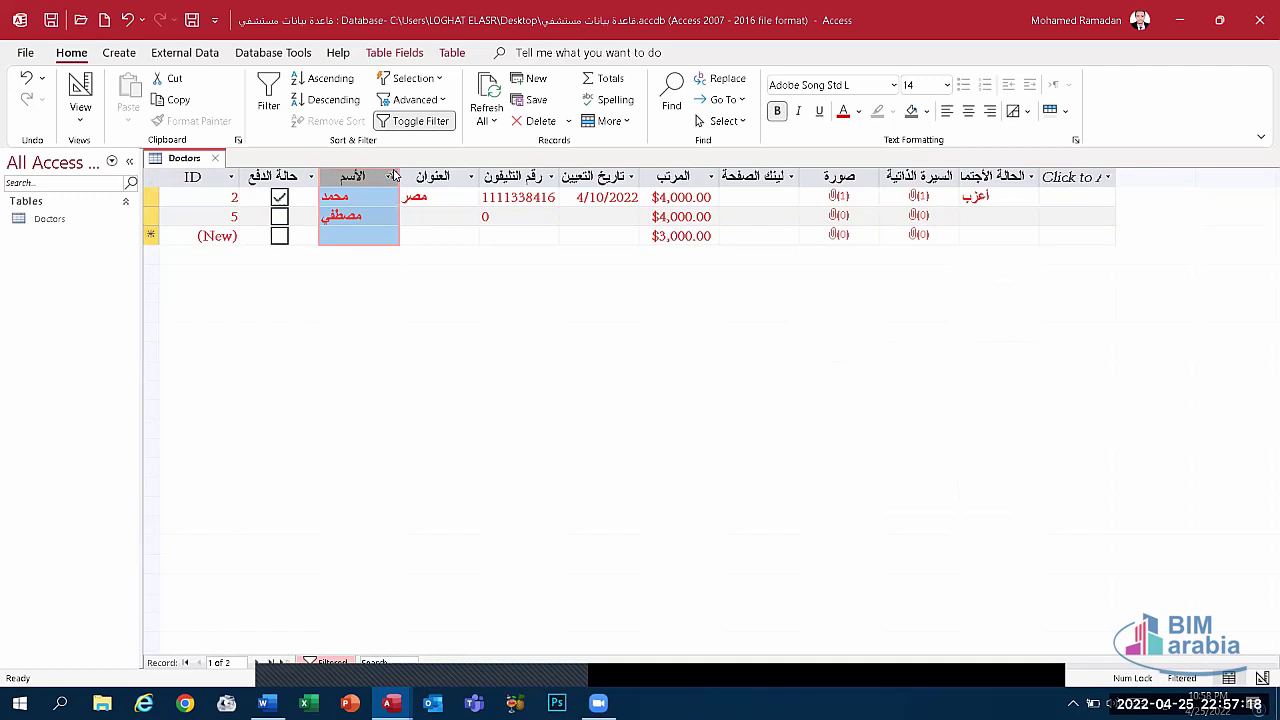
click(414, 121)
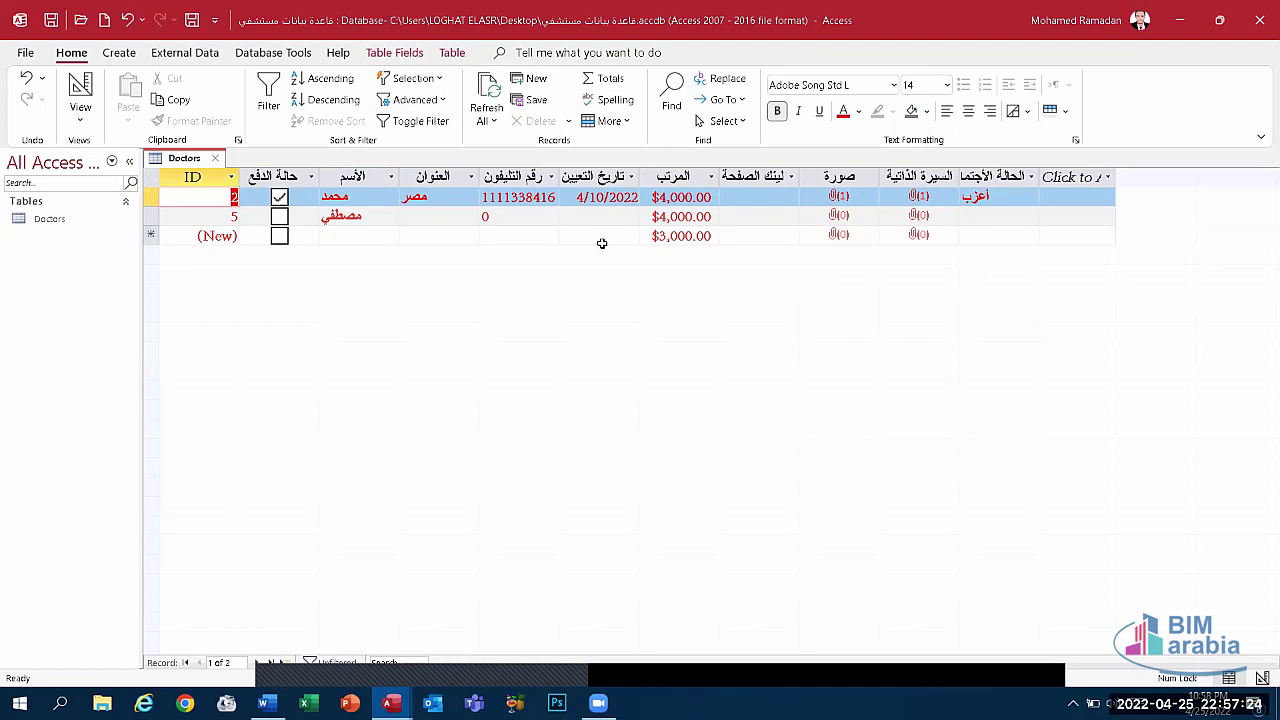
Step: Add a Total row under the Doctors records, dismissing the out-of-memory error
click(708, 236)
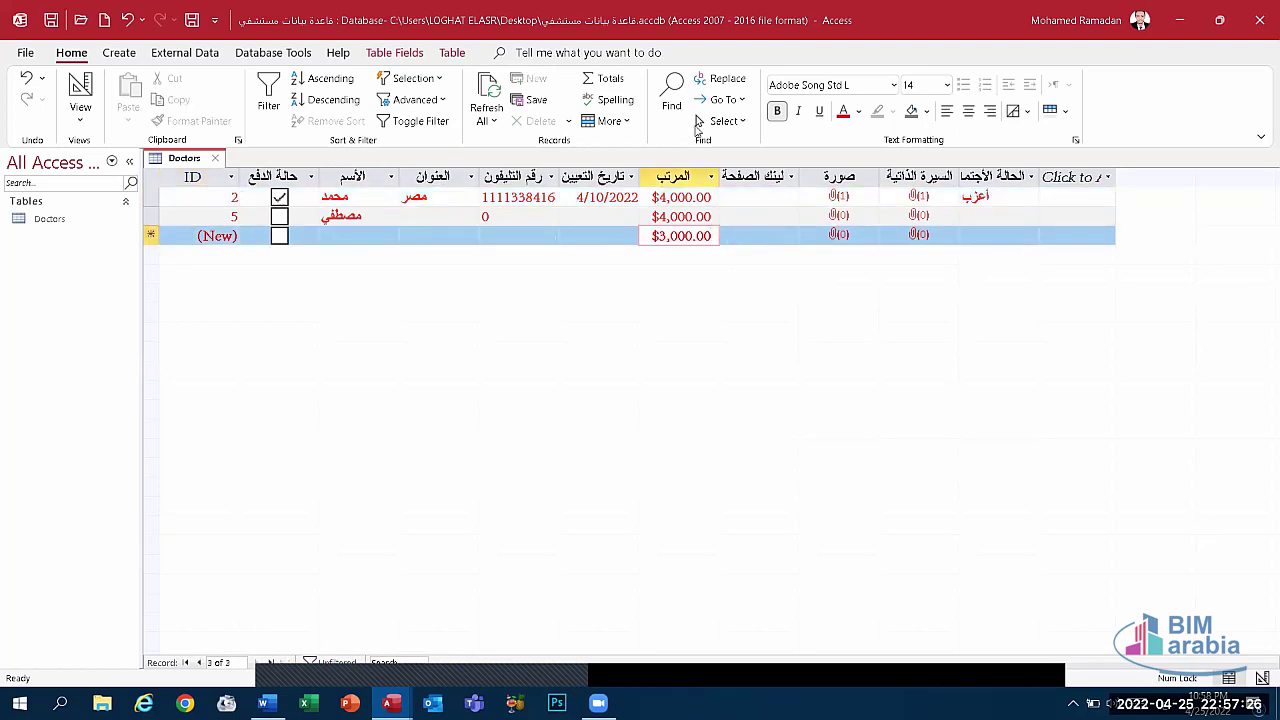
click(607, 84)
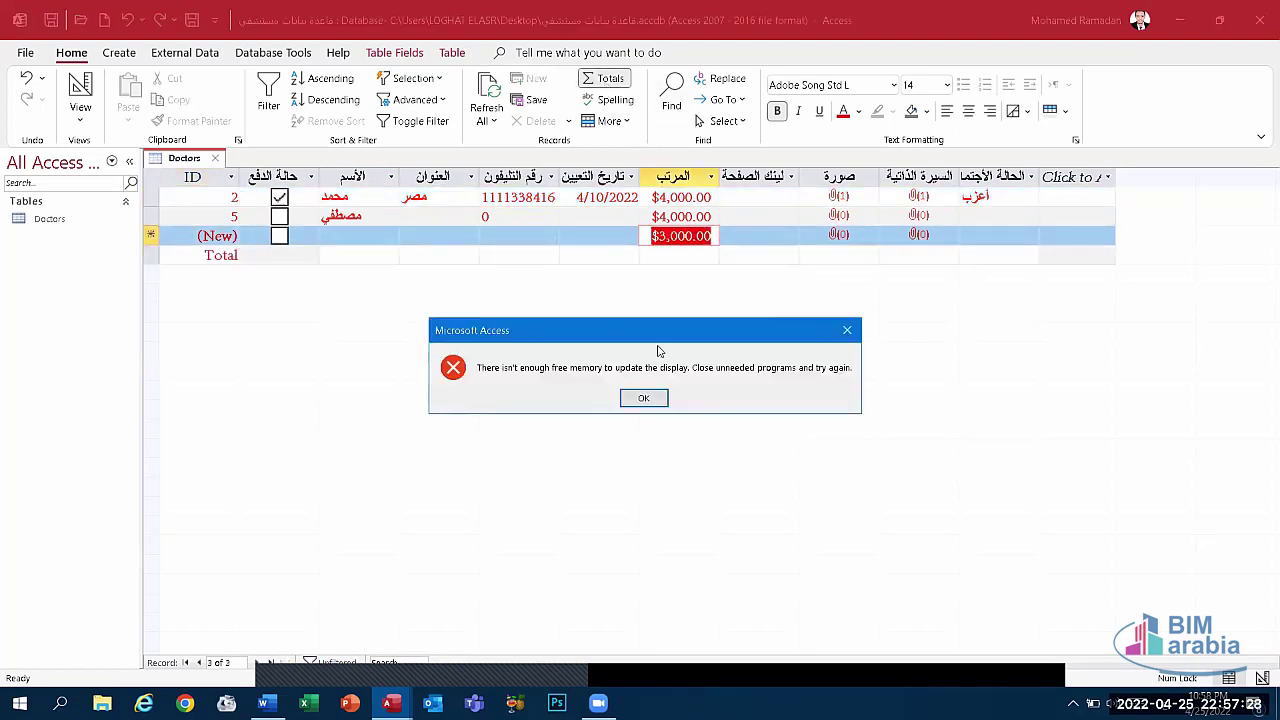
click(641, 408)
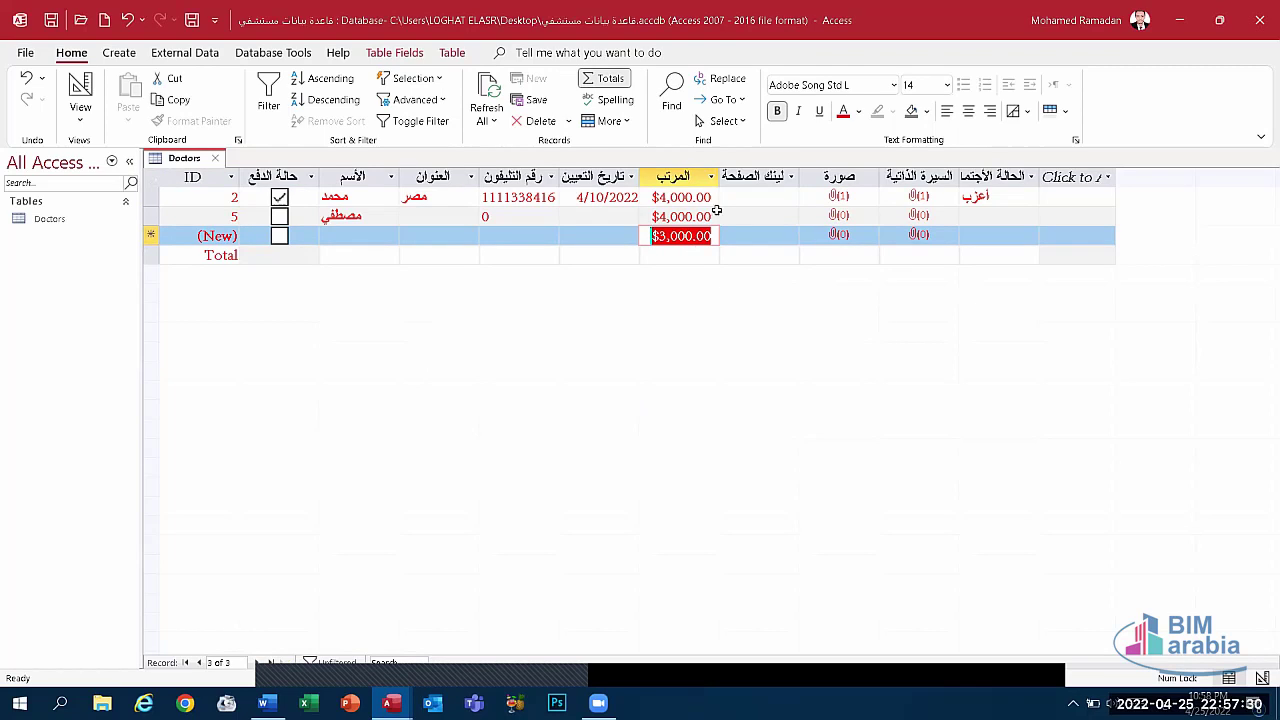
click(710, 216)
click(617, 85)
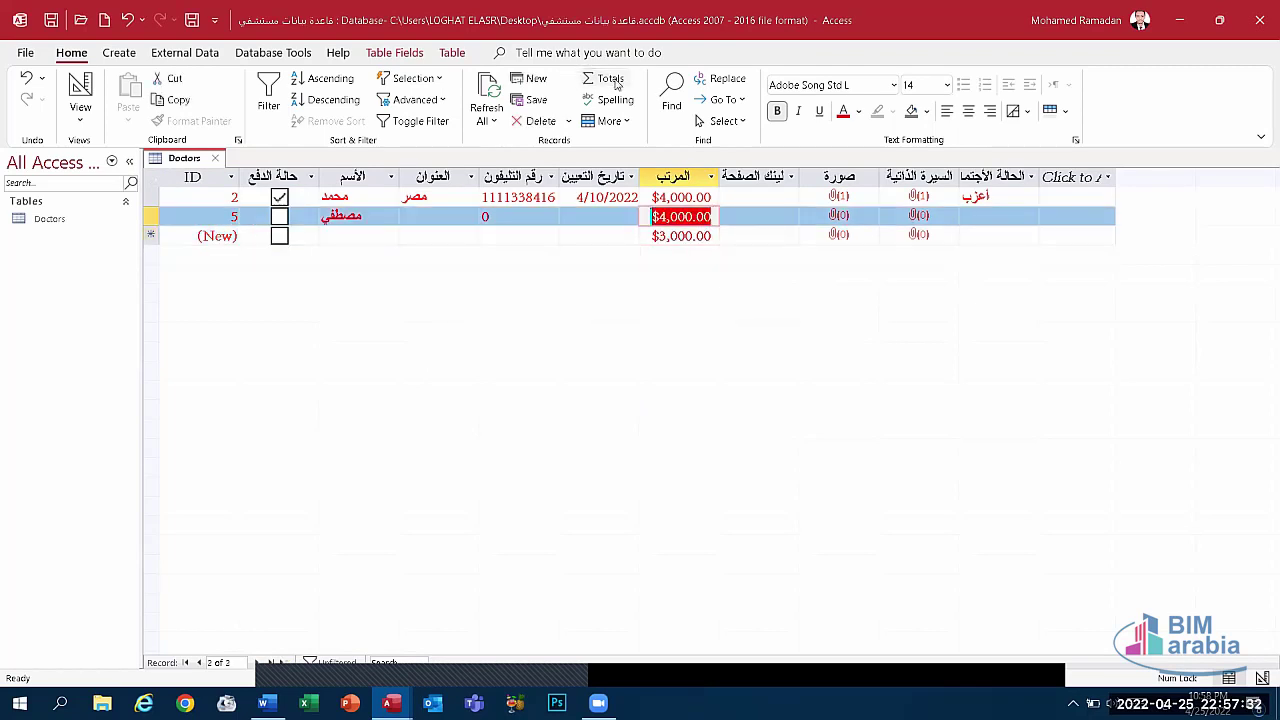
click(617, 85)
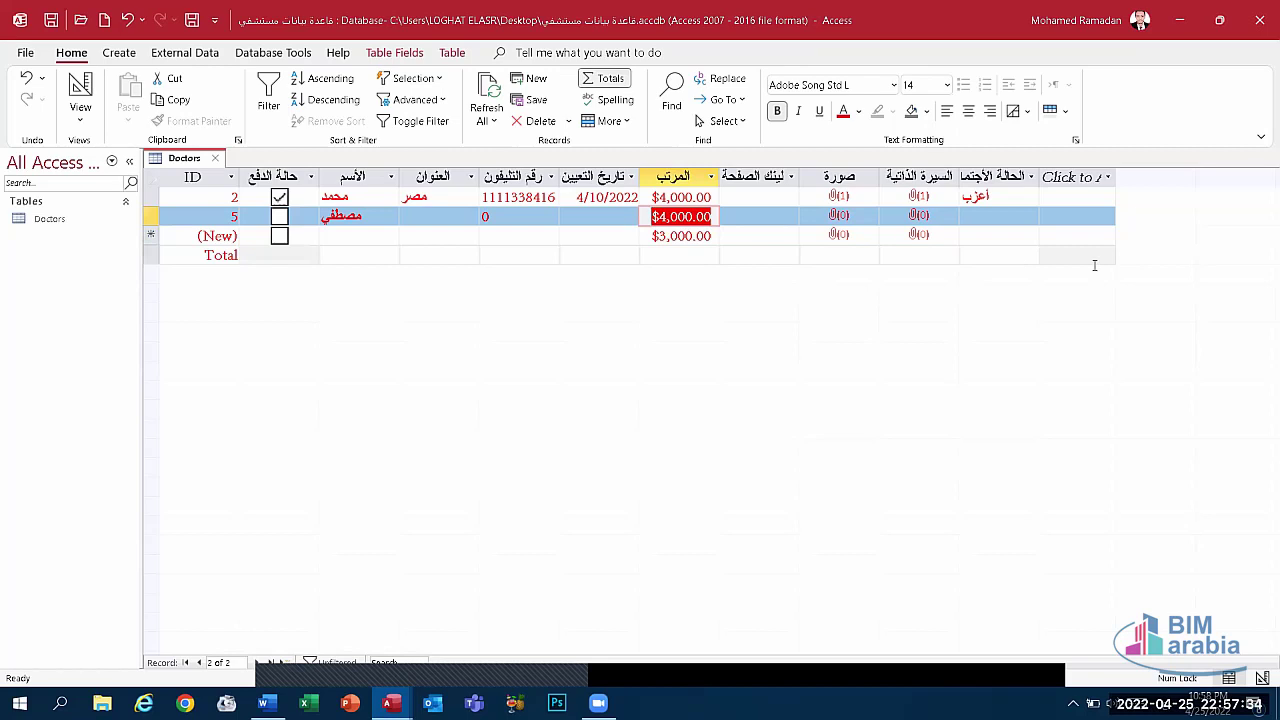
click(814, 258)
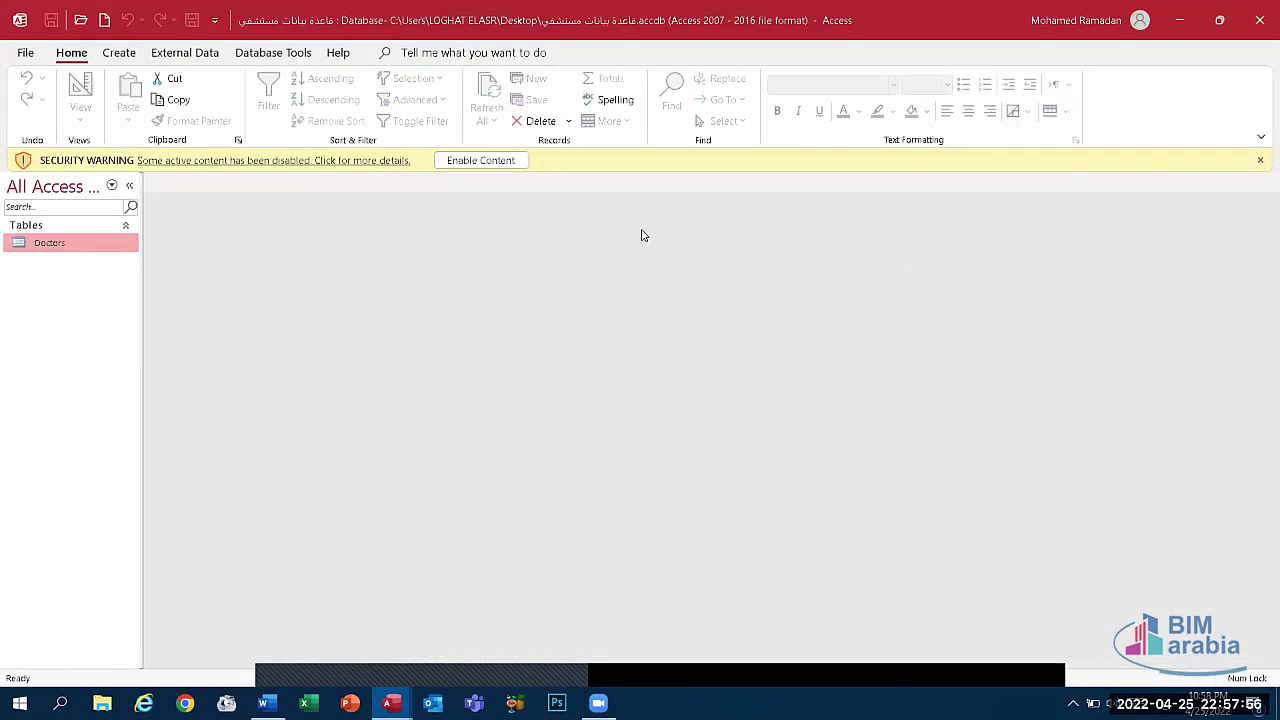
Step: Enable the database content, reopen the Doctors table, and show the Home tab commands
click(474, 161)
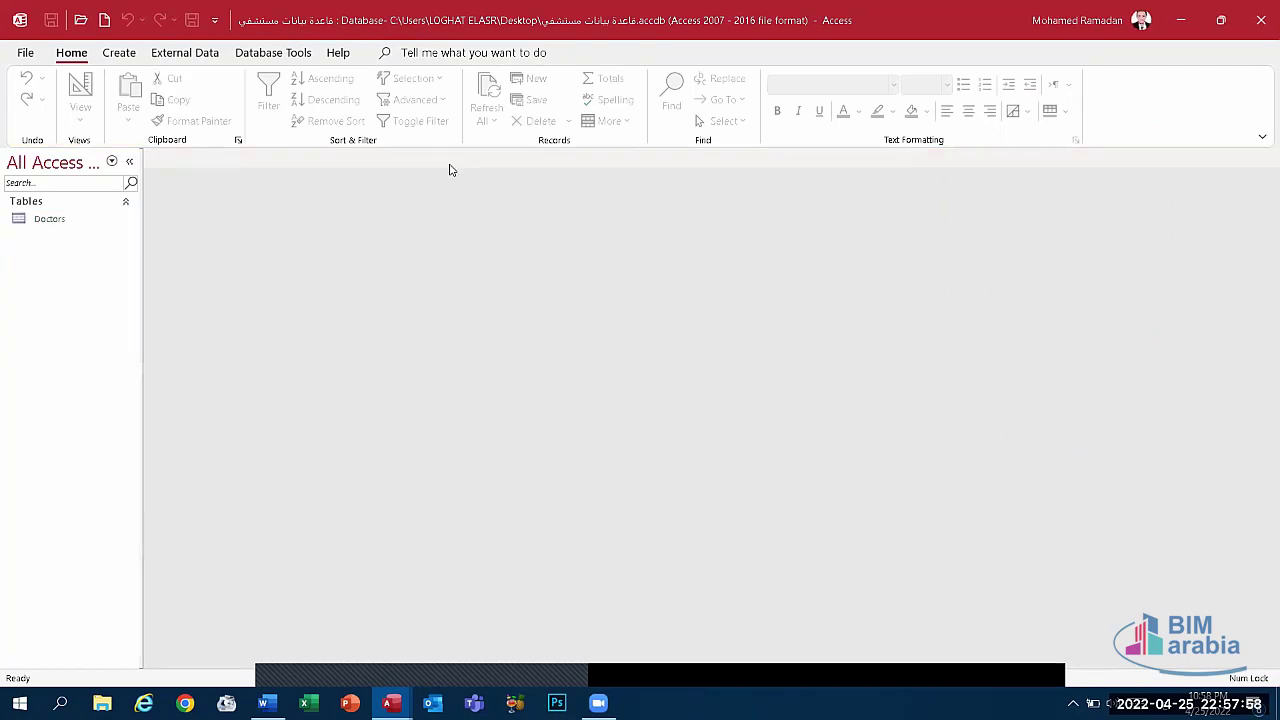
right_click(45, 218)
click(90, 230)
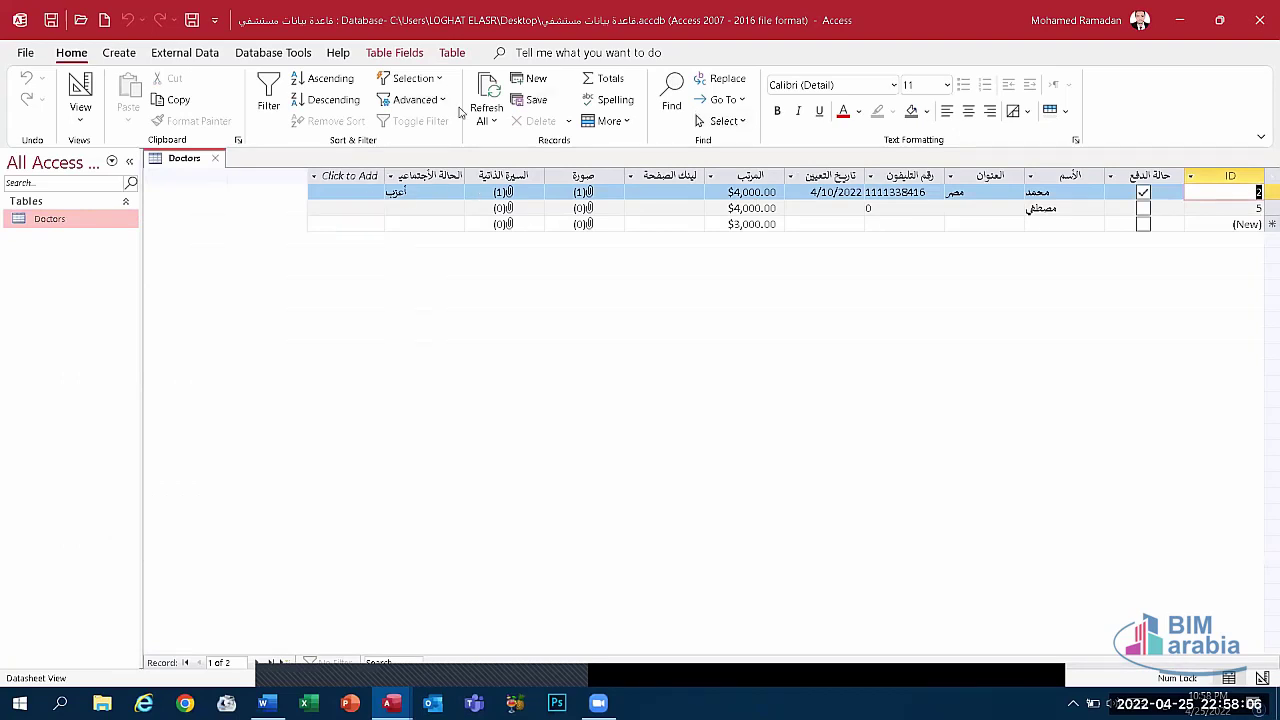
click(119, 53)
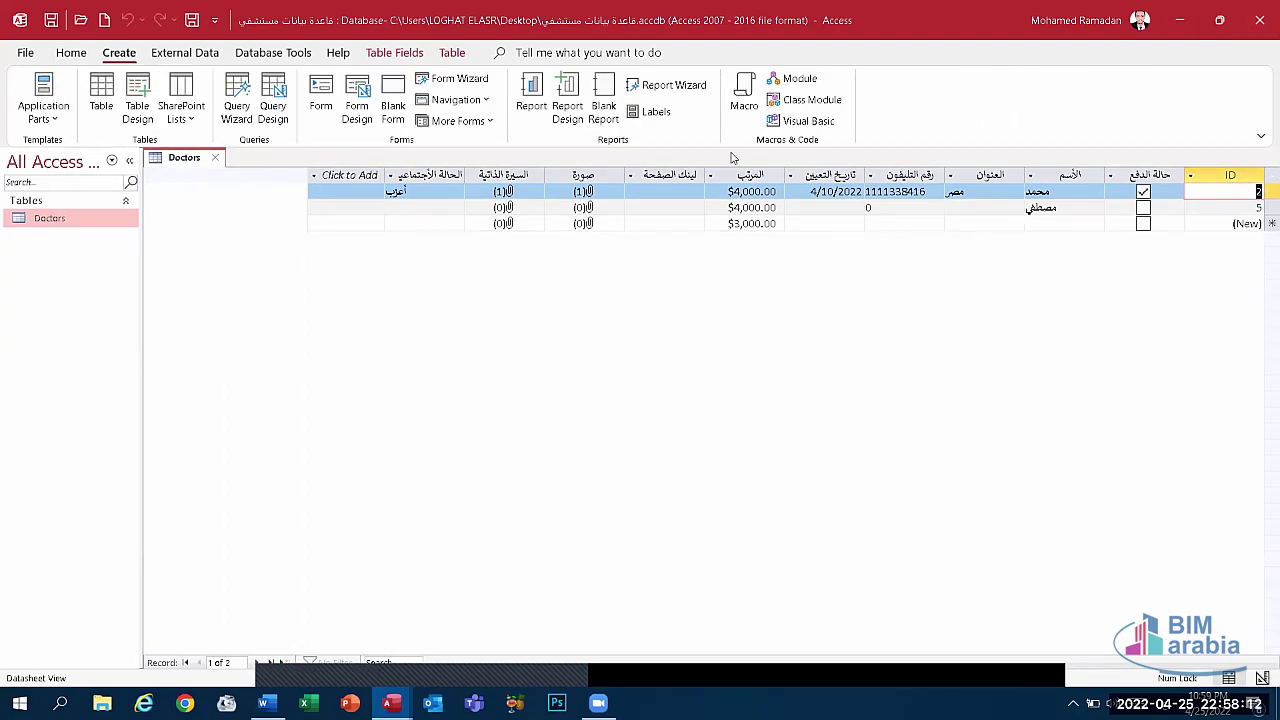
click(71, 53)
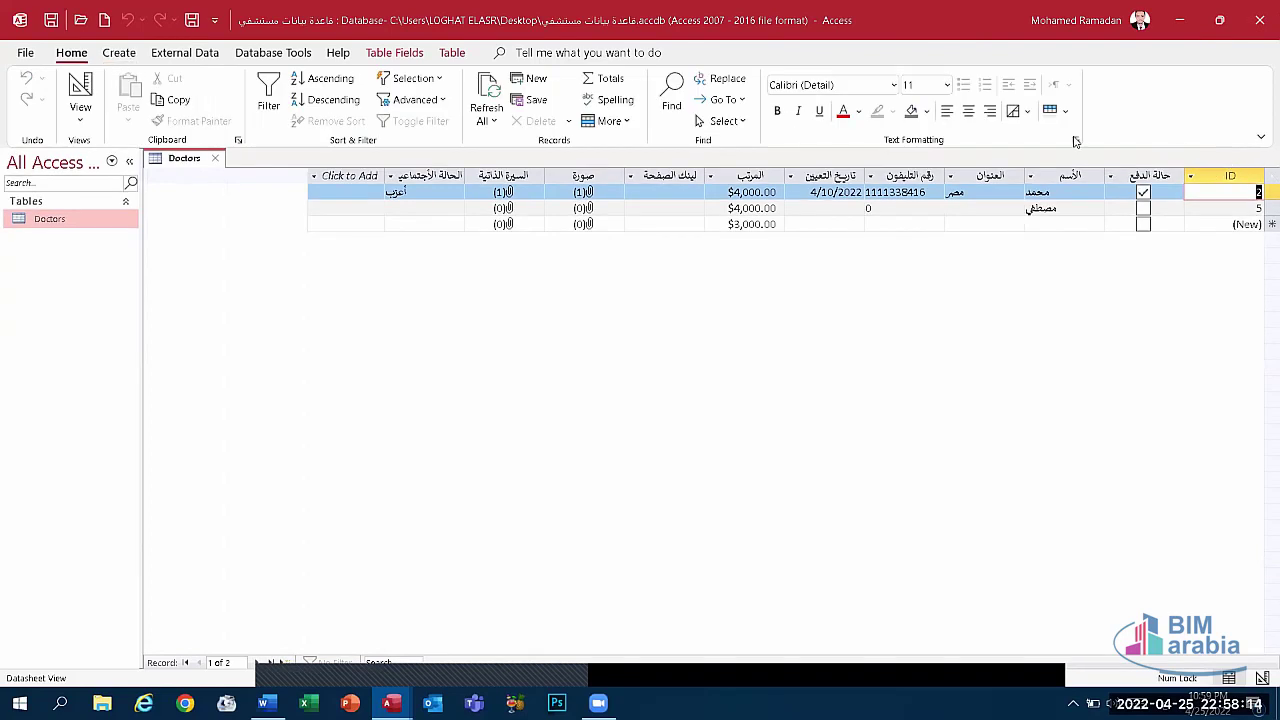
Step: Set the Doctors datasheet to left-to-right and enter 0 as the second doctor's phone
click(1075, 140)
click(537, 406)
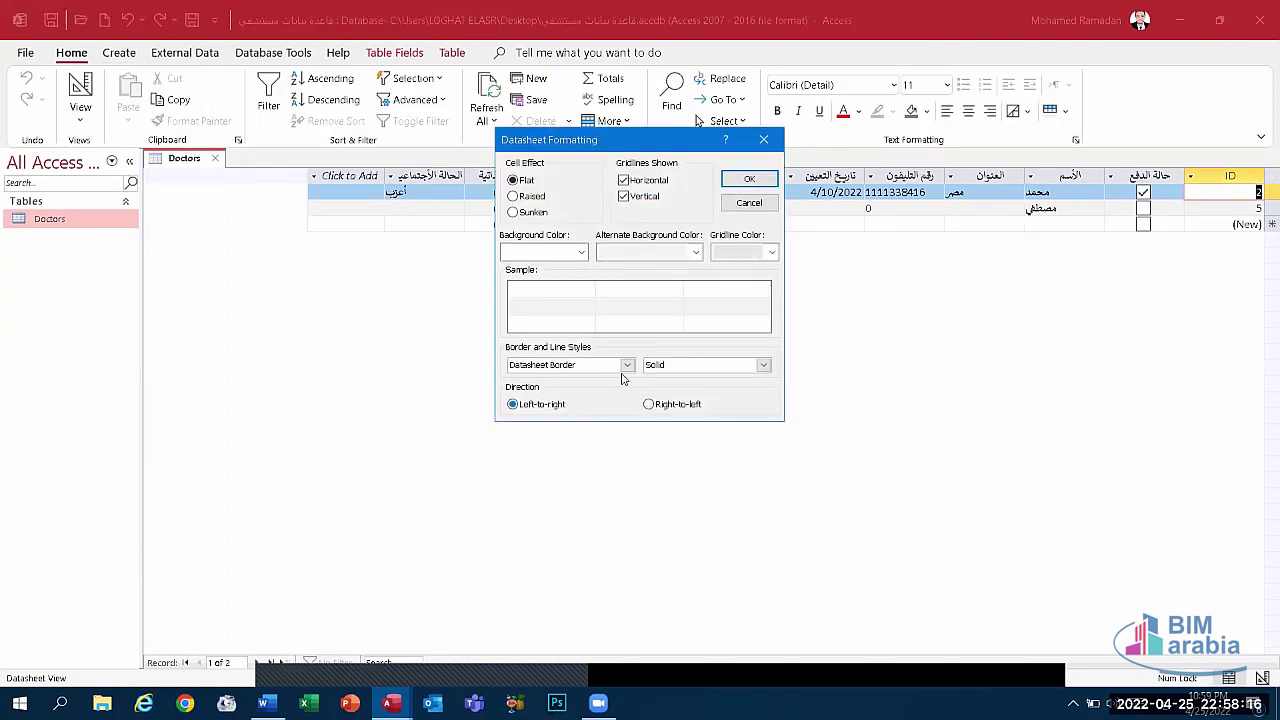
click(748, 181)
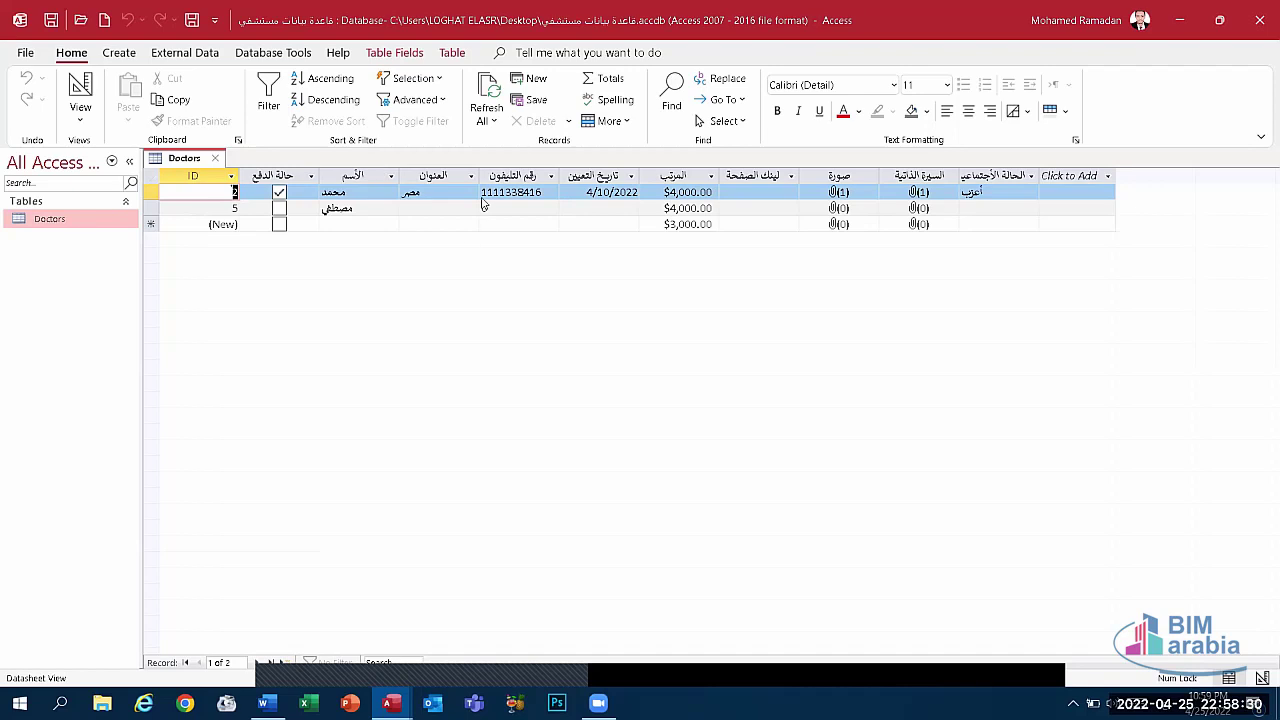
text(0)
click(132, 57)
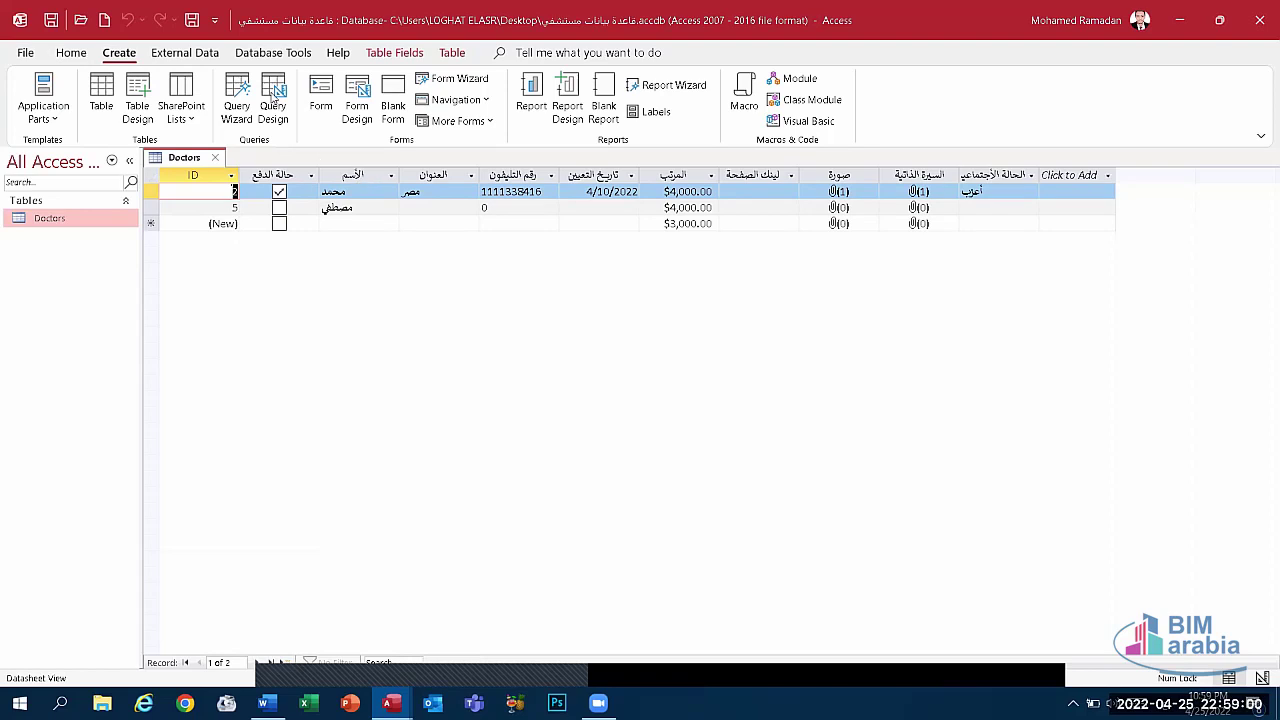
Step: Start a new Query Design and add the Doctors table to it
click(274, 93)
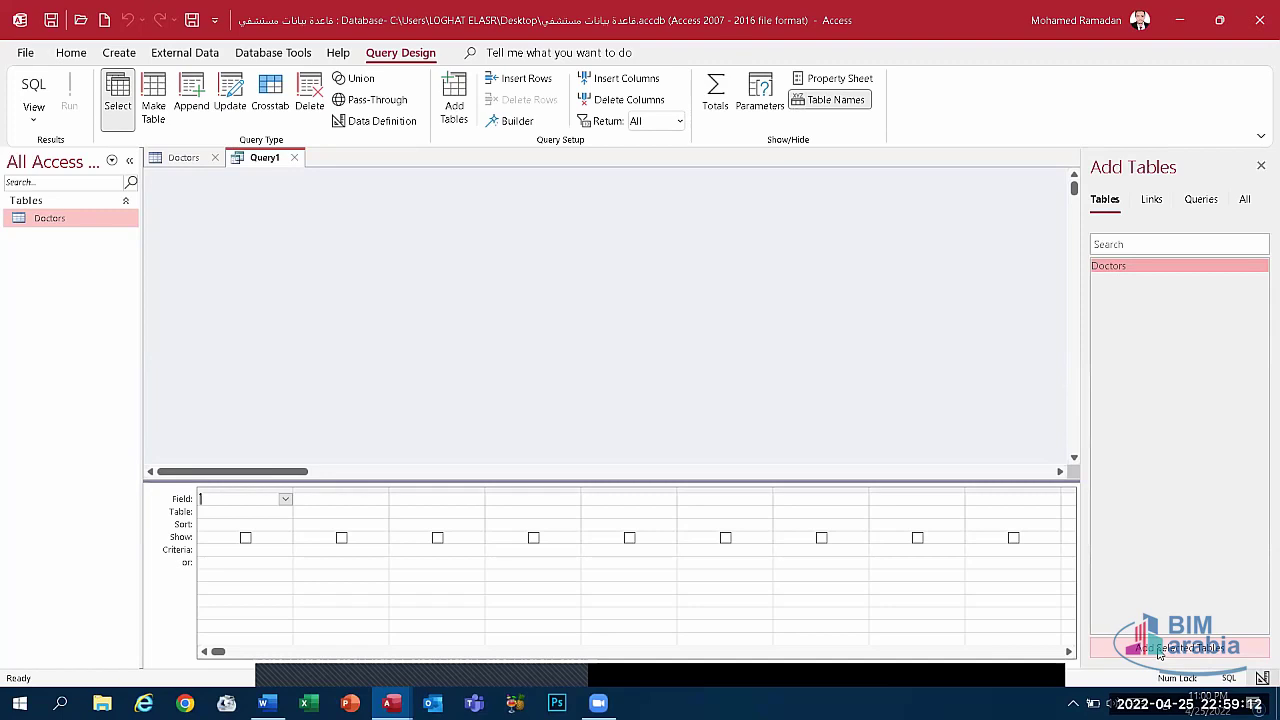
click(1160, 650)
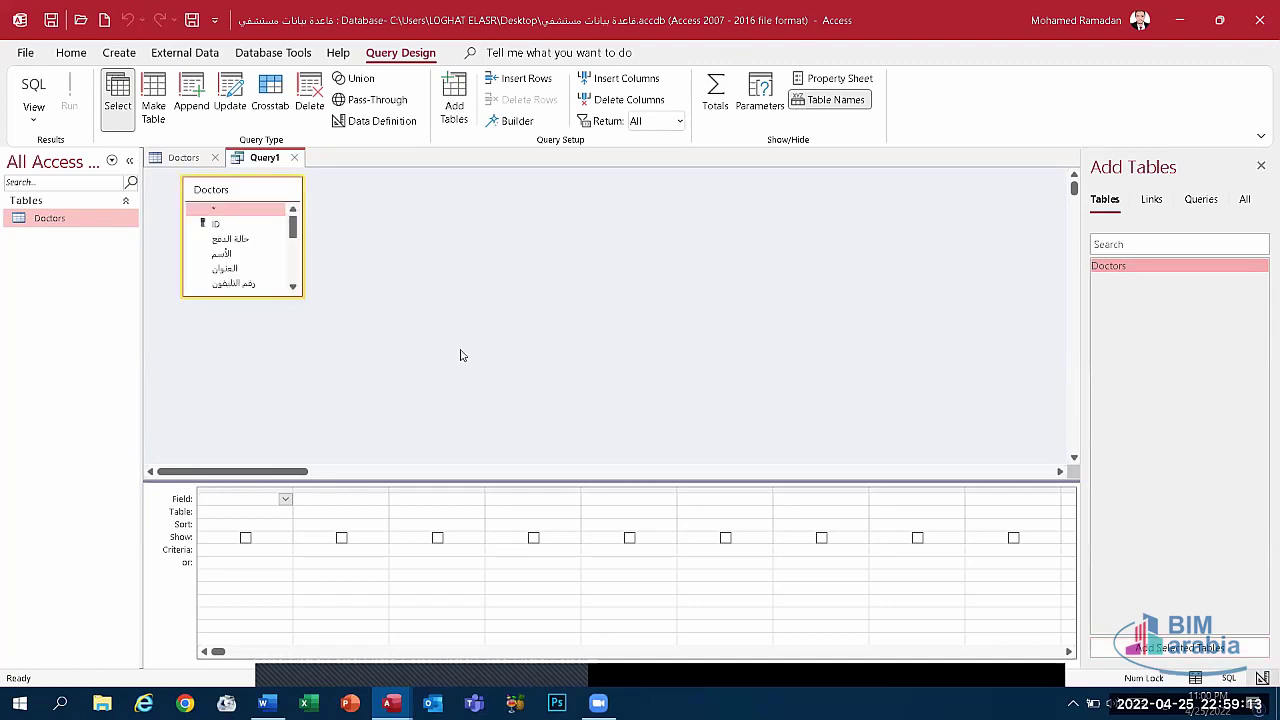
click(1259, 167)
drag(264, 188, 522, 205)
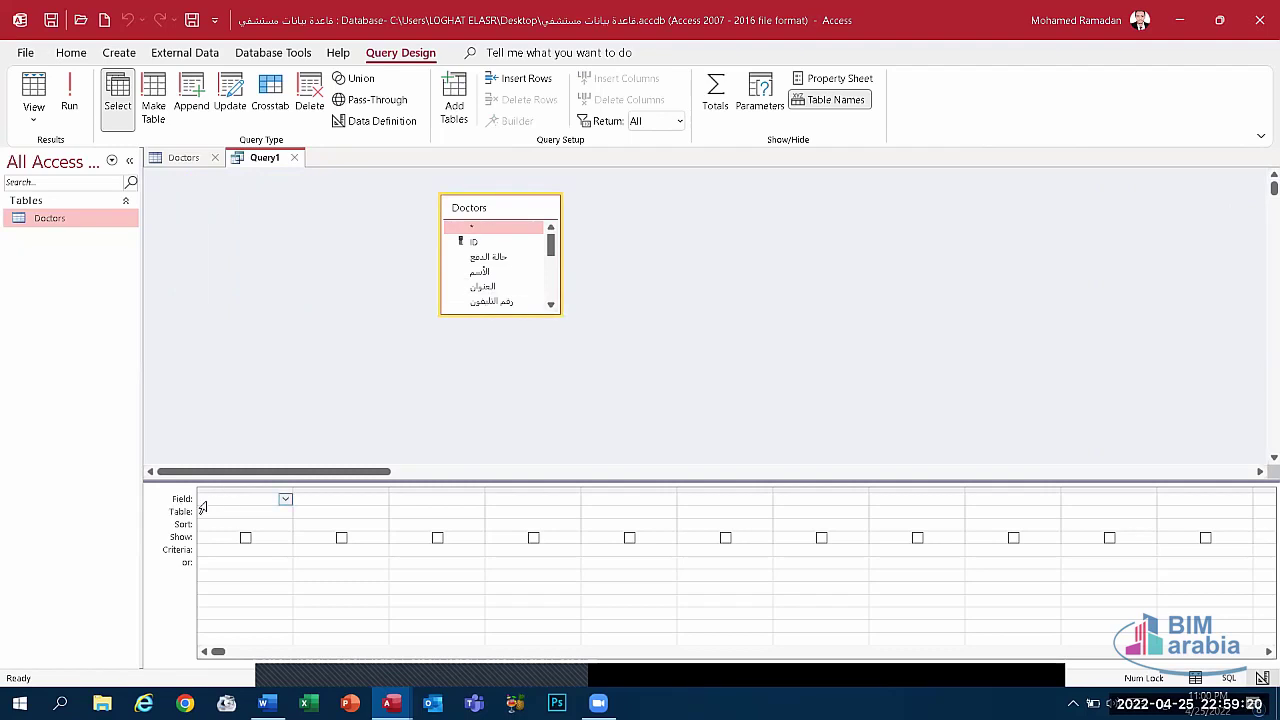
Step: Place الأسم, تاريخ التعيين and المرتب in the query's first three field columns
click(285, 499)
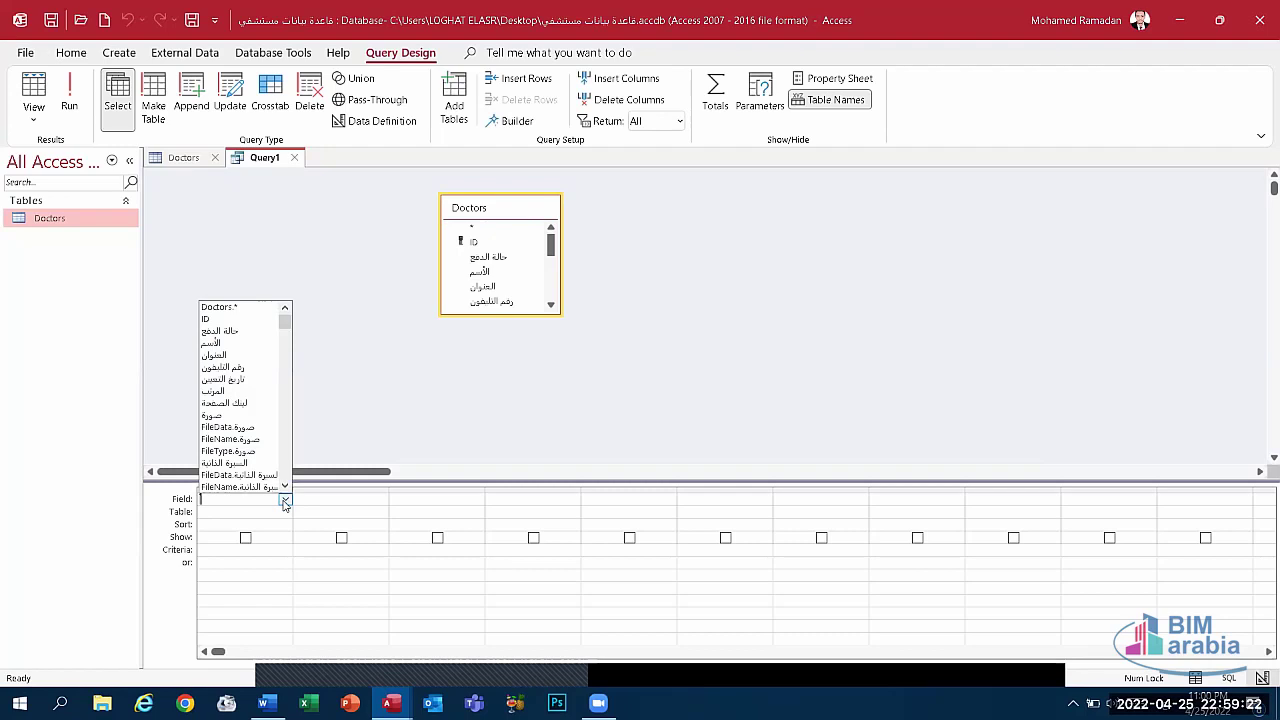
click(240, 343)
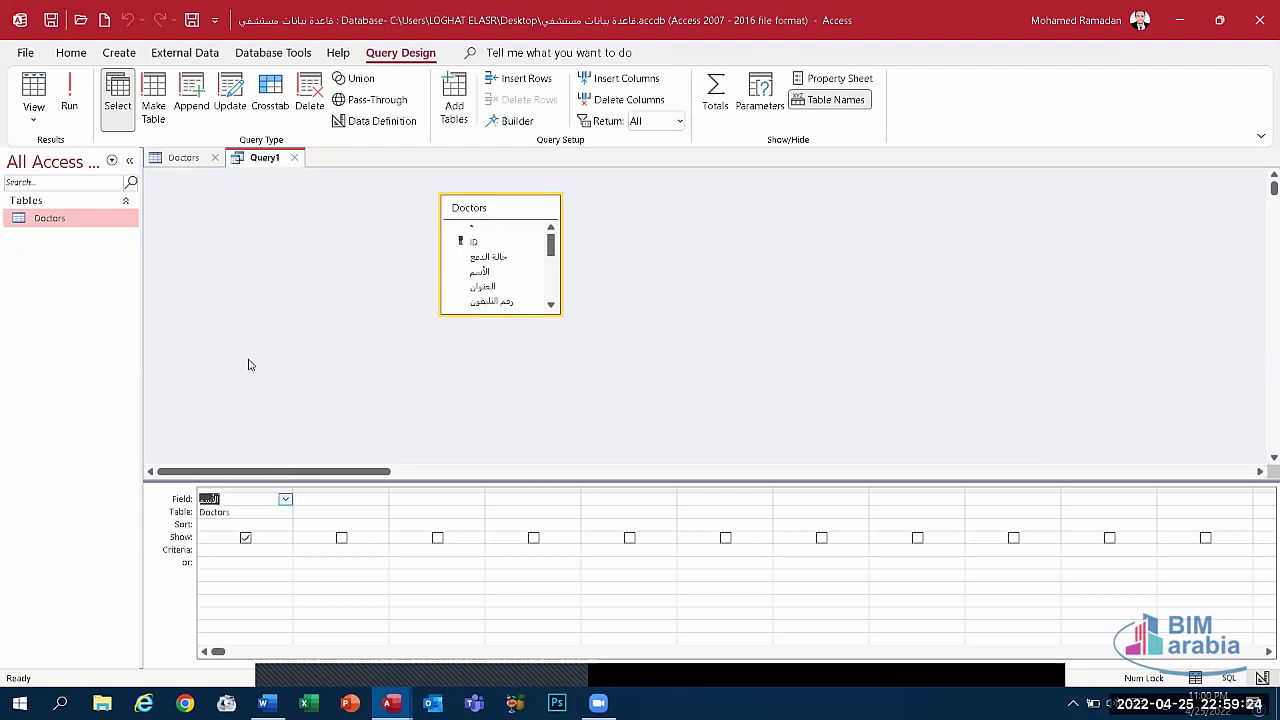
click(320, 503)
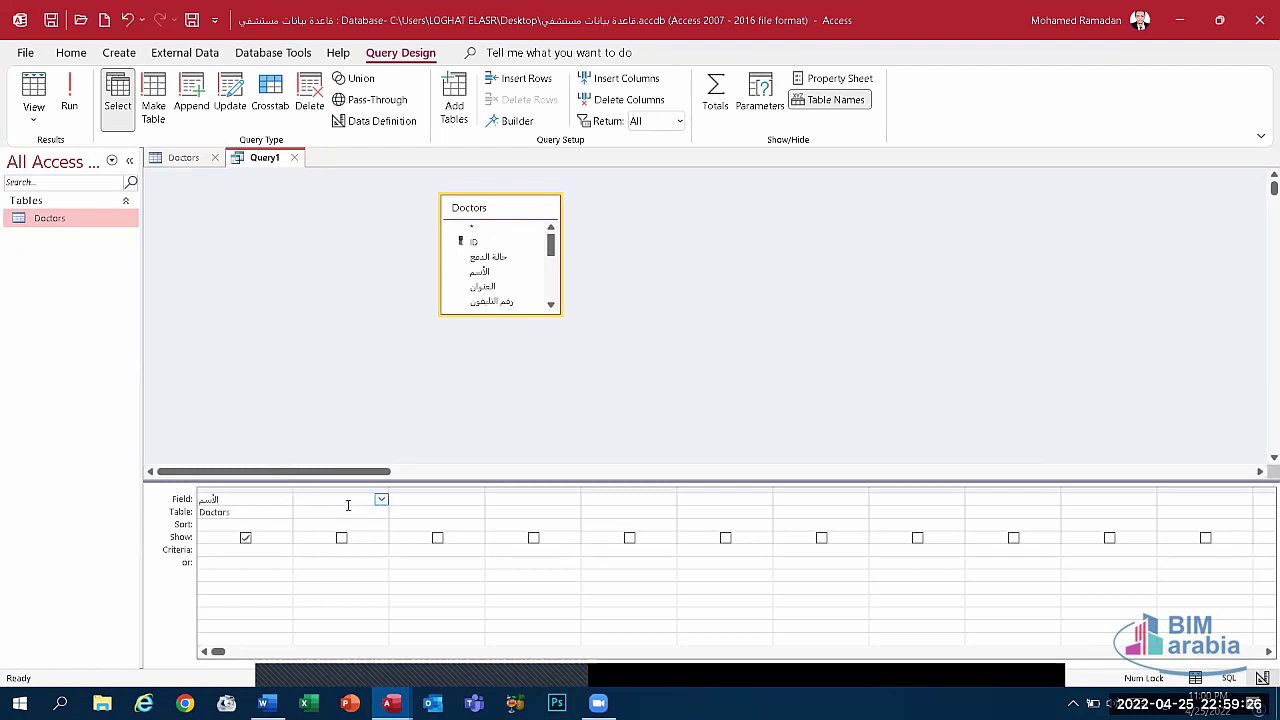
click(379, 499)
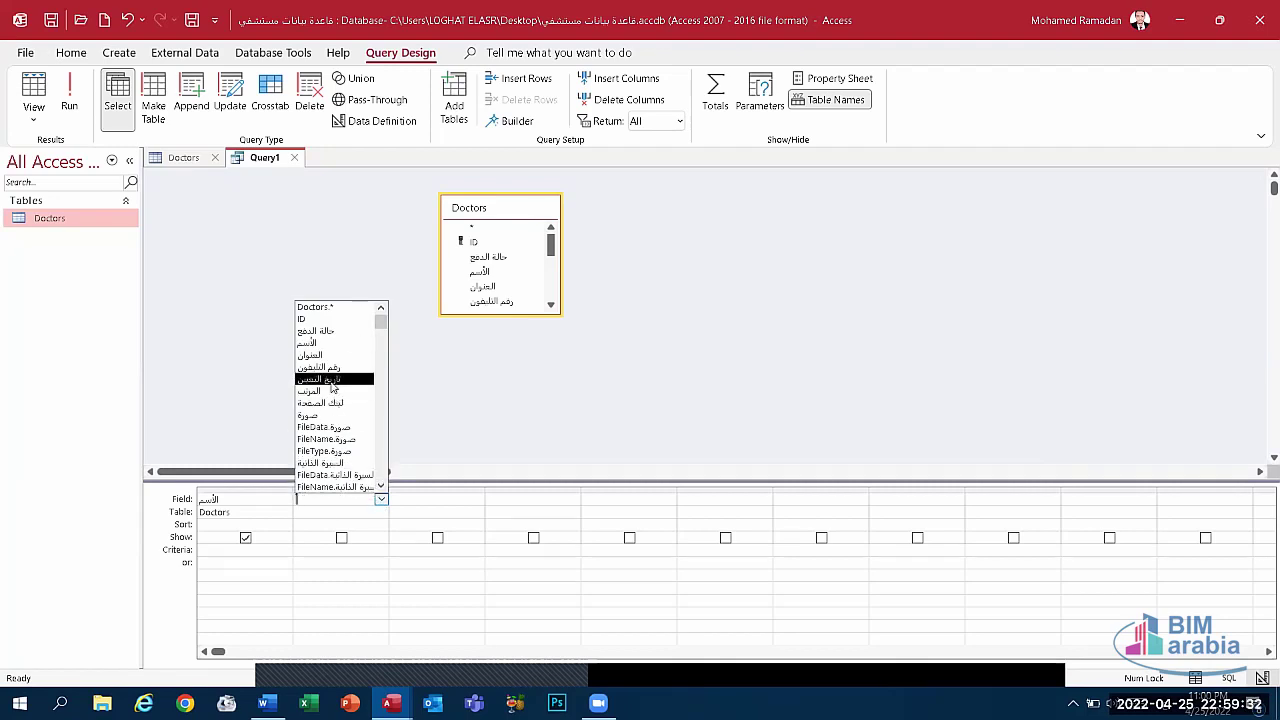
click(333, 386)
click(429, 502)
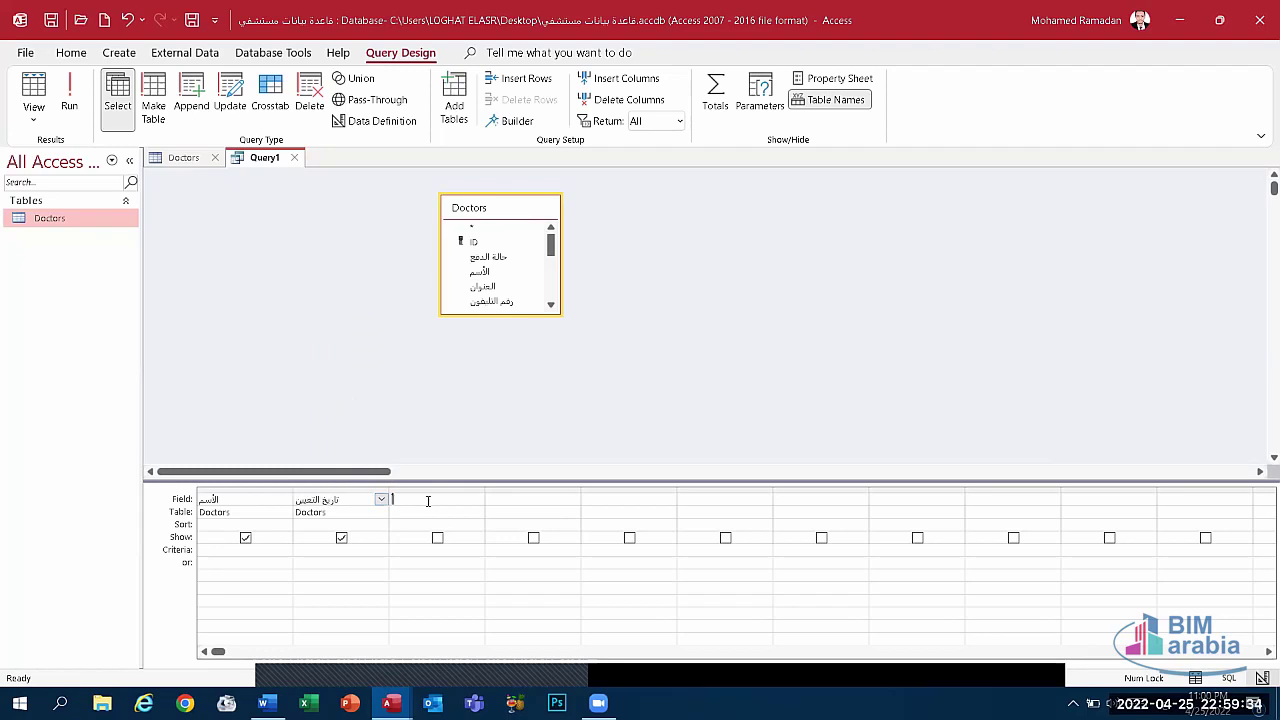
click(478, 501)
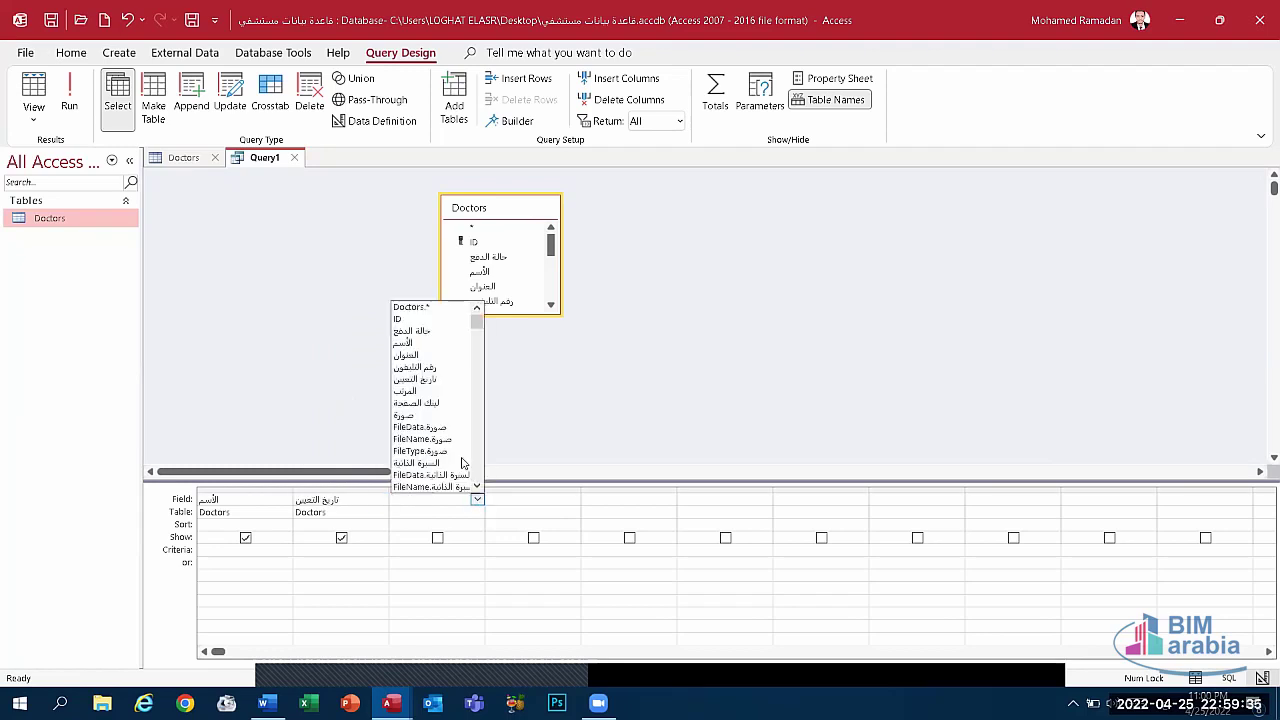
click(438, 391)
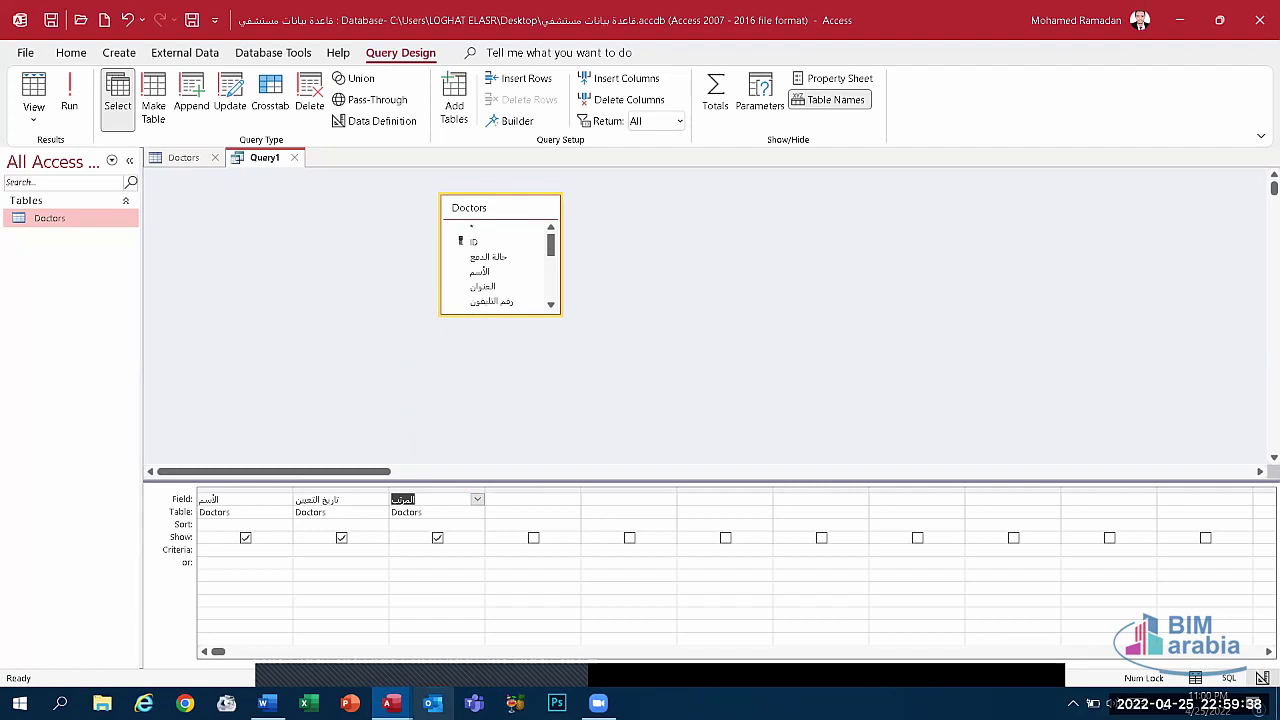
click(220, 512)
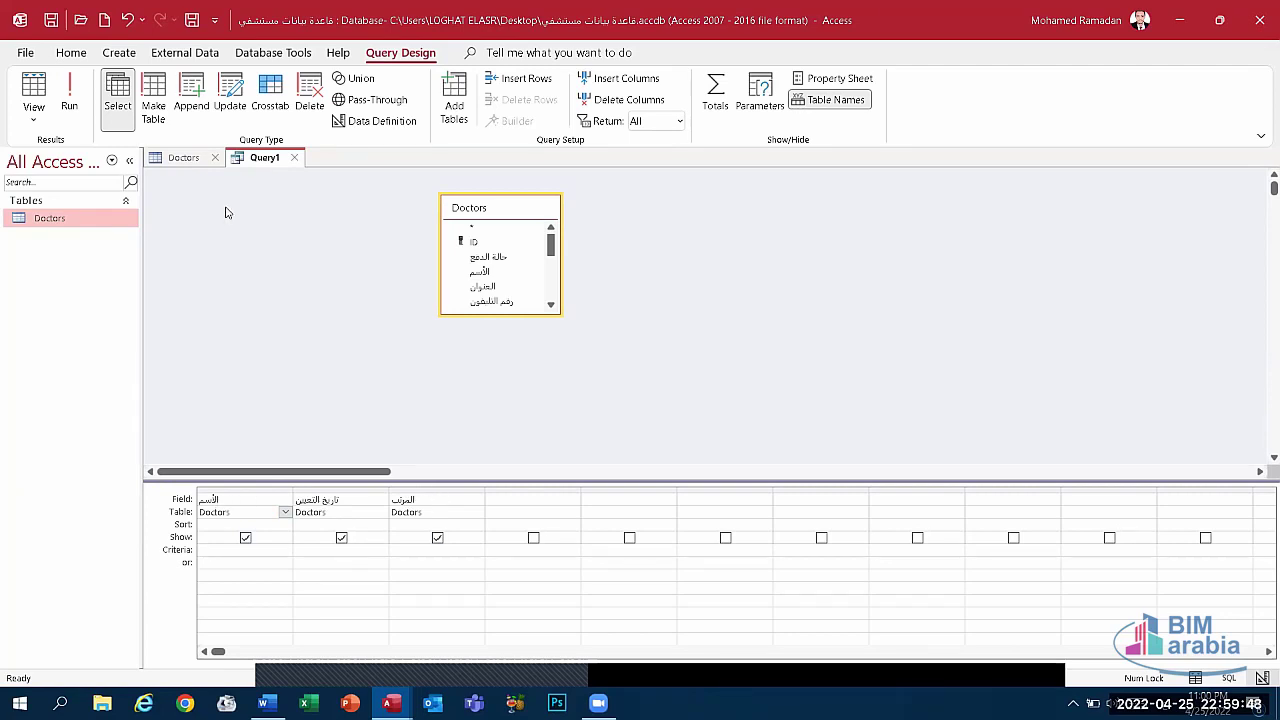
Step: Save the new query under the name استعلام
right_click(261, 162)
click(291, 170)
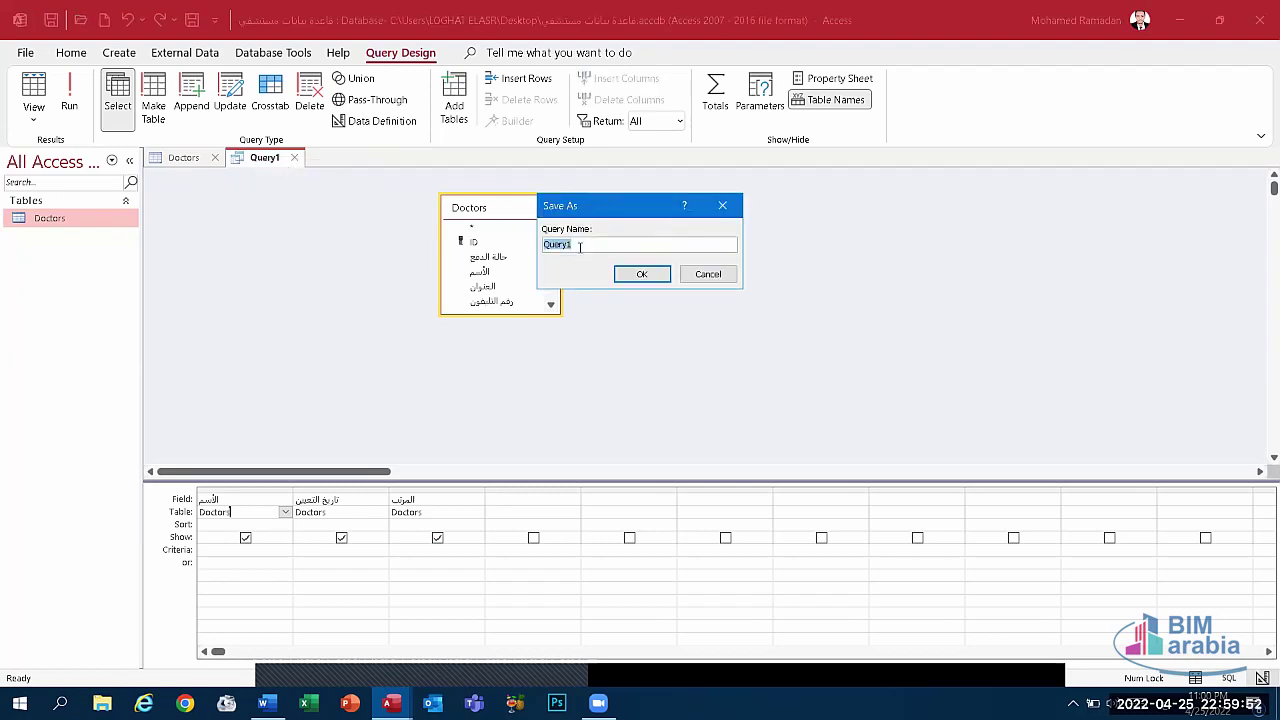
key(BackSpace)
text(علام)
click(642, 274)
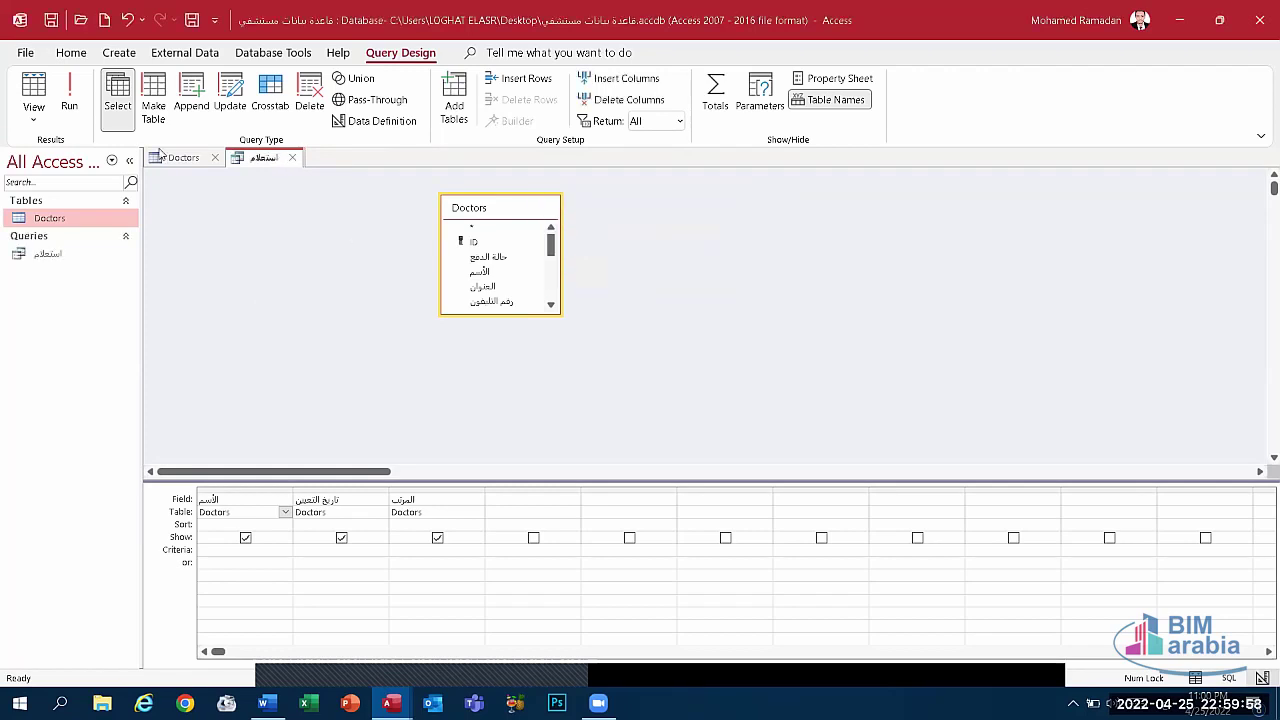
Step: Close استعلام, reopen it to check its results, then reopen the Doctors table
right_click(274, 157)
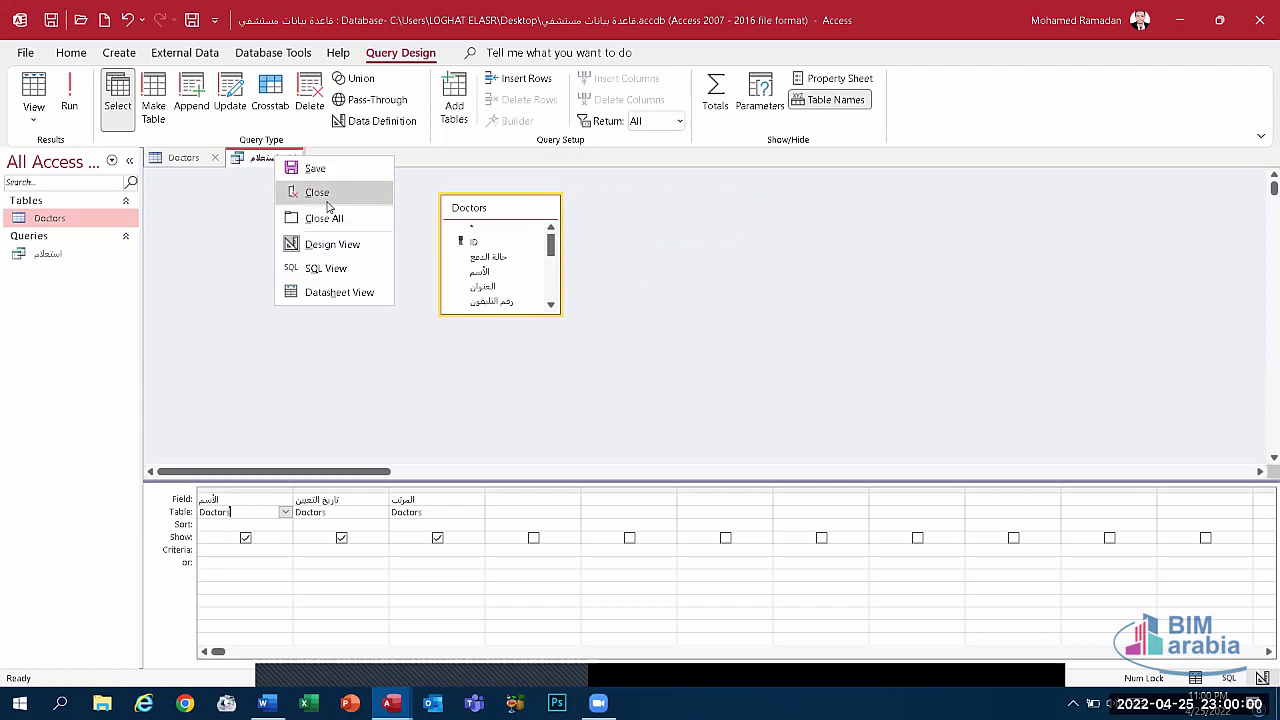
click(326, 192)
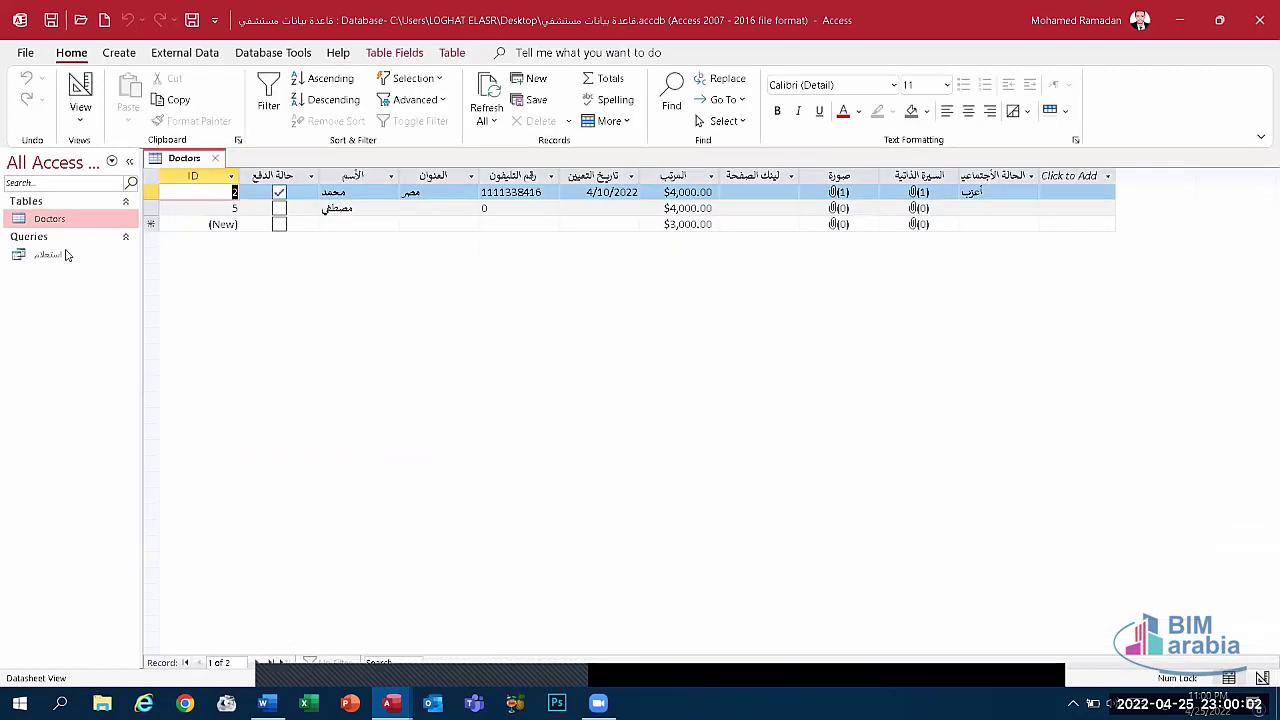
click(64, 256)
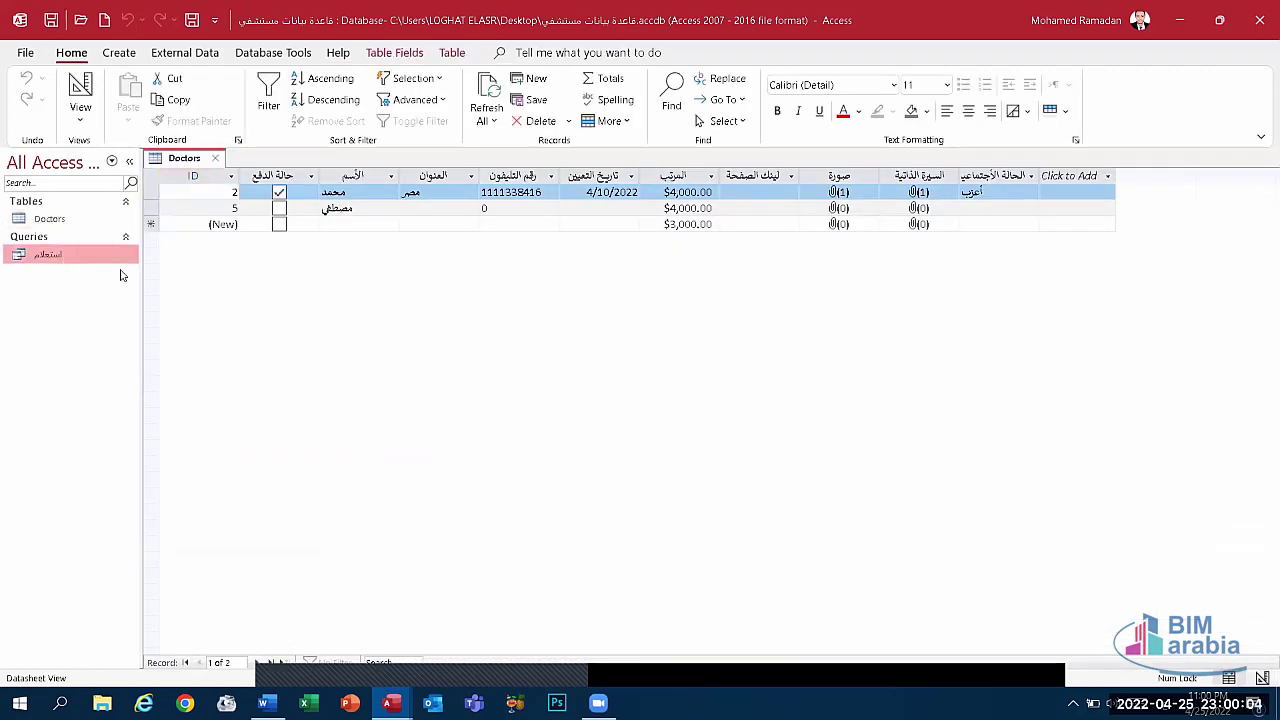
double_click(108, 257)
click(296, 208)
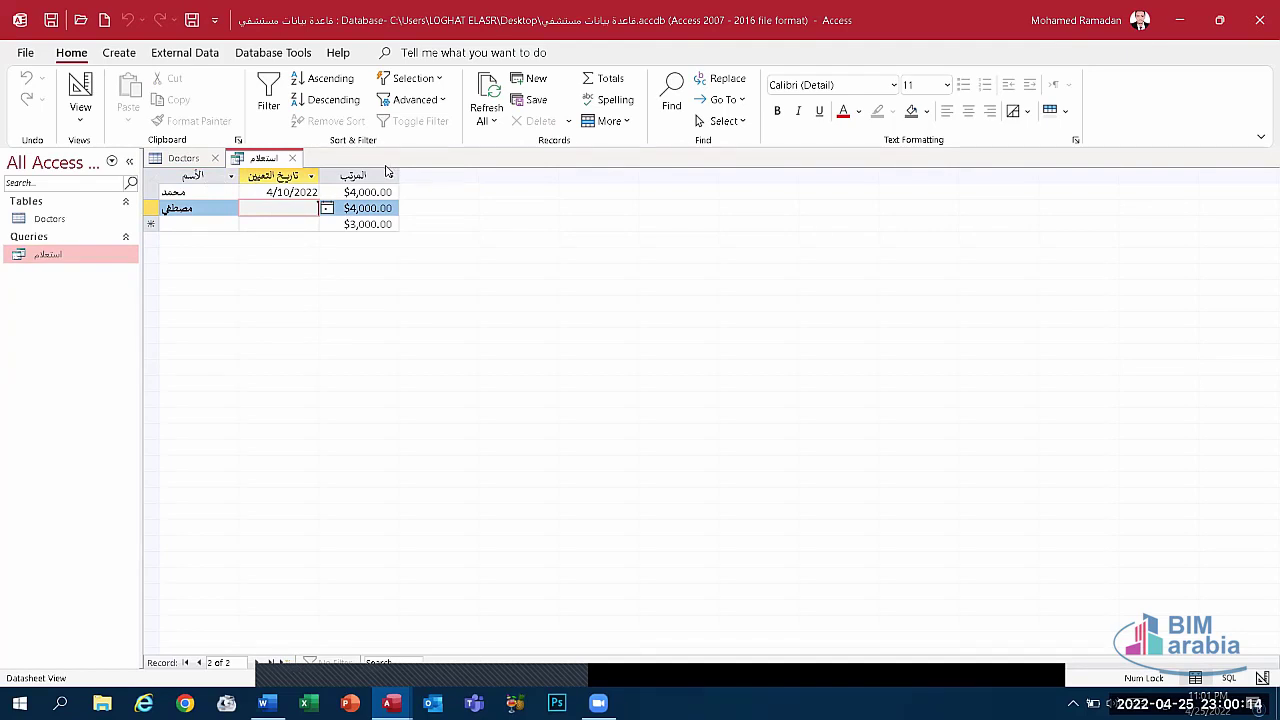
right_click(82, 218)
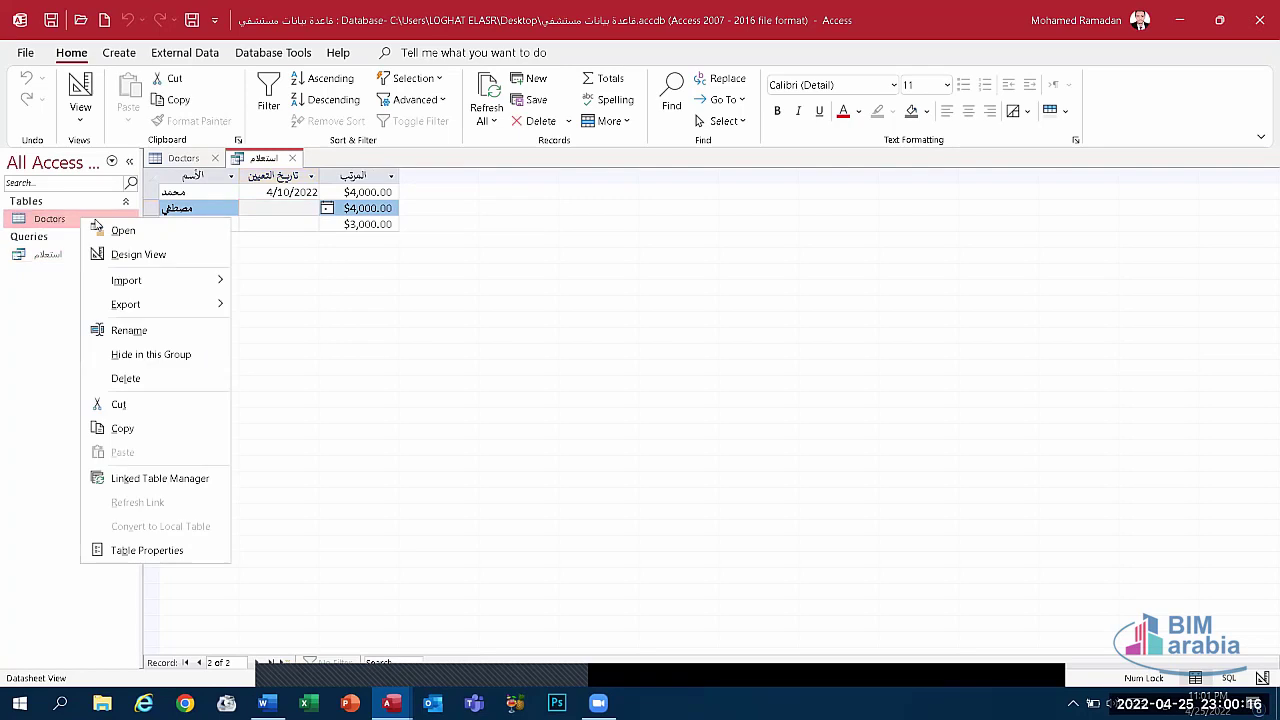
click(116, 229)
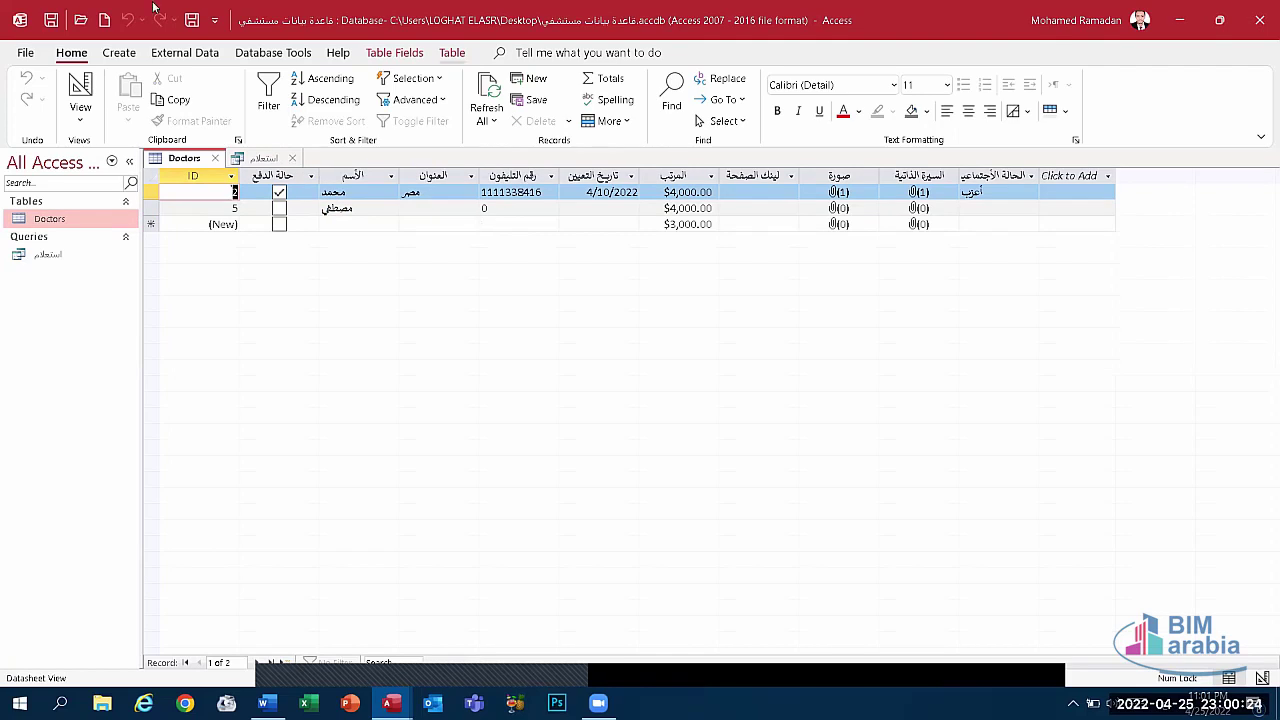
Step: Generate a quick form from the Doctors table and scroll through it
click(119, 53)
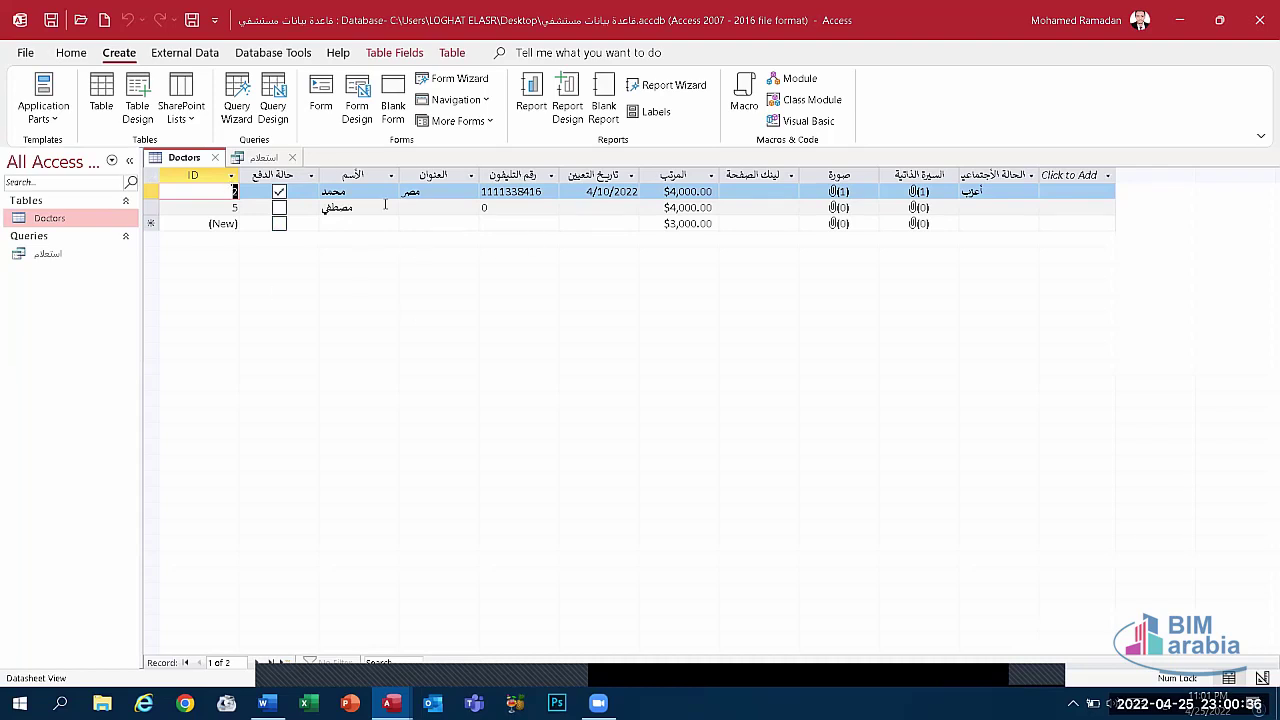
click(322, 95)
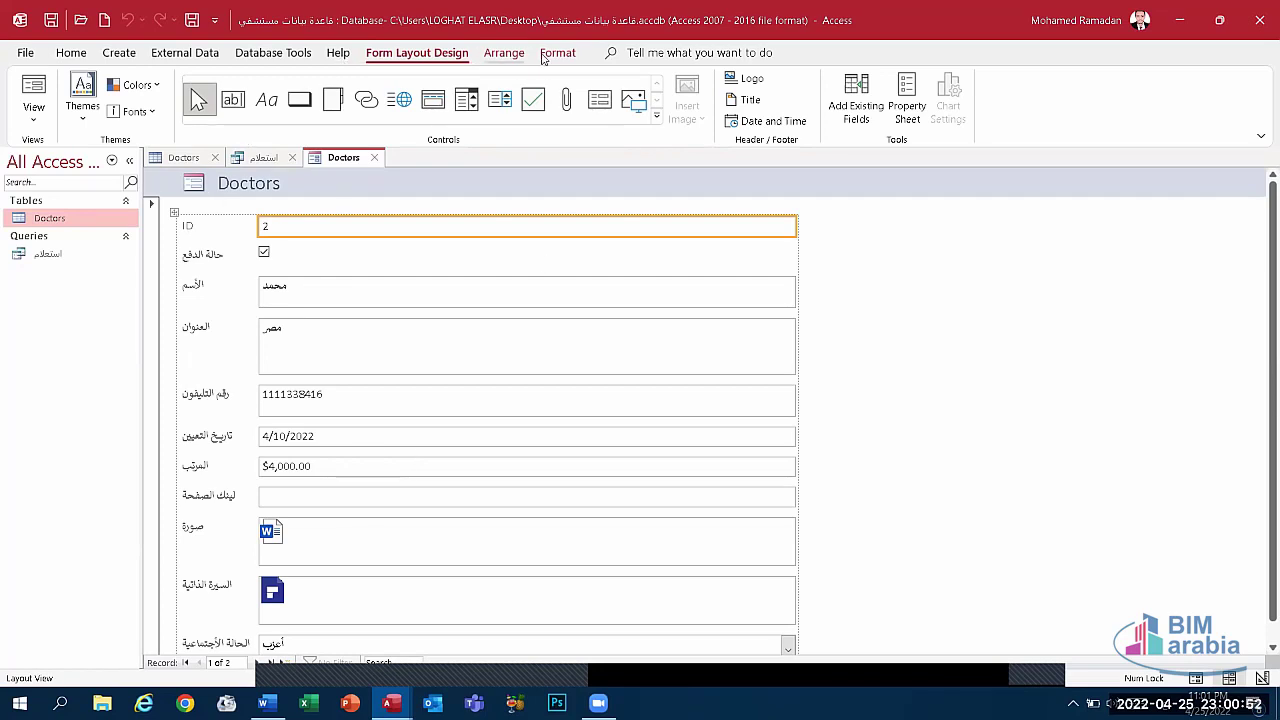
scroll(413, 58, down, 1)
scroll(413, 58, down, 1)
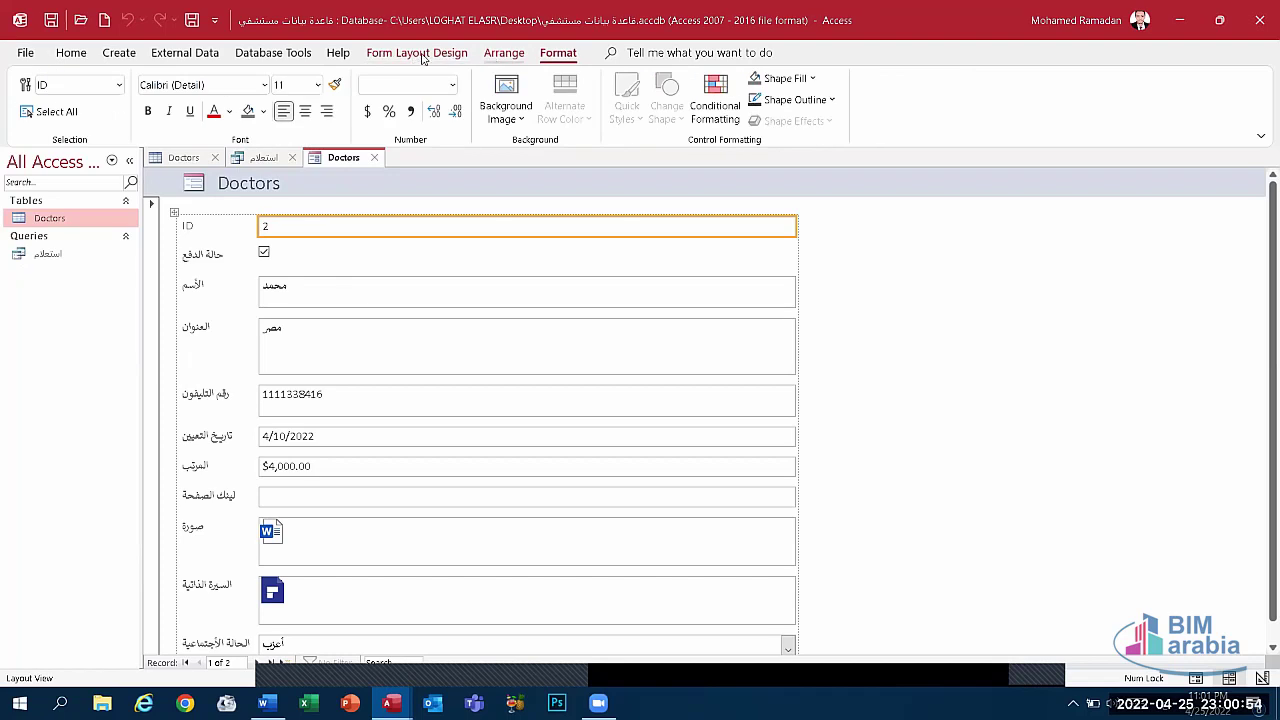
Step: Look over the form's layout and Format commands, including the Number Format list
click(425, 56)
click(558, 54)
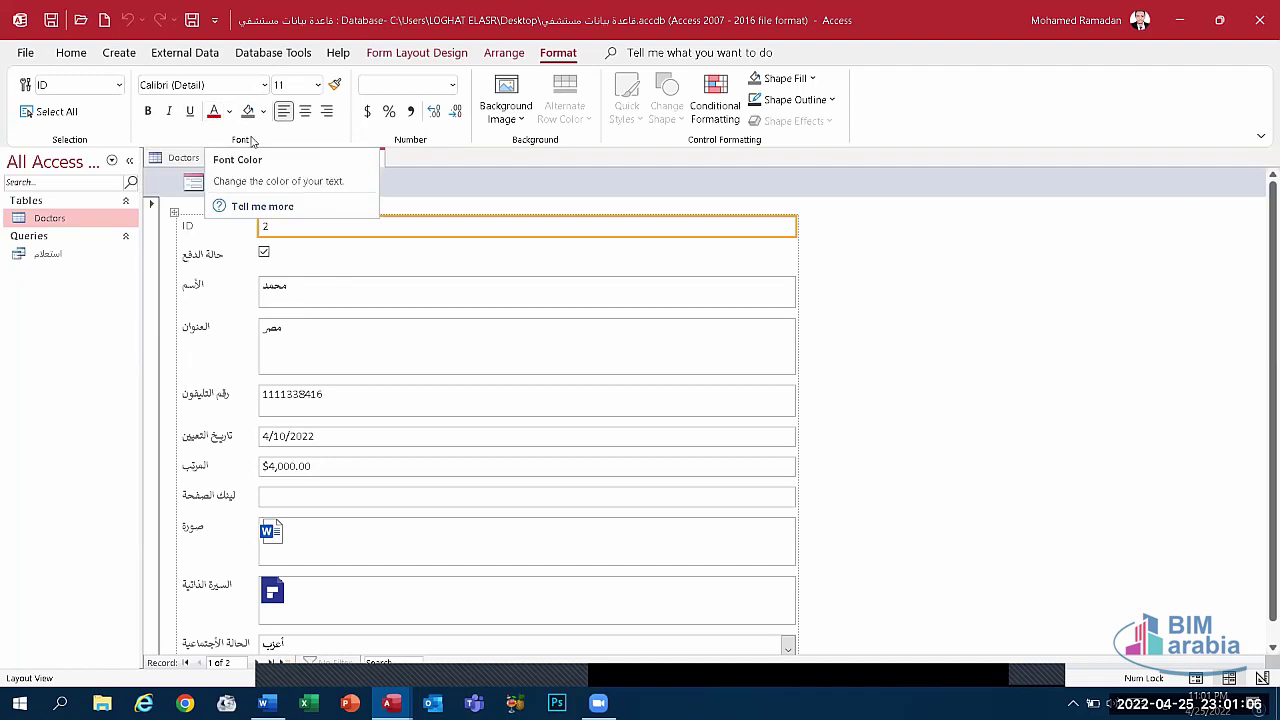
click(452, 84)
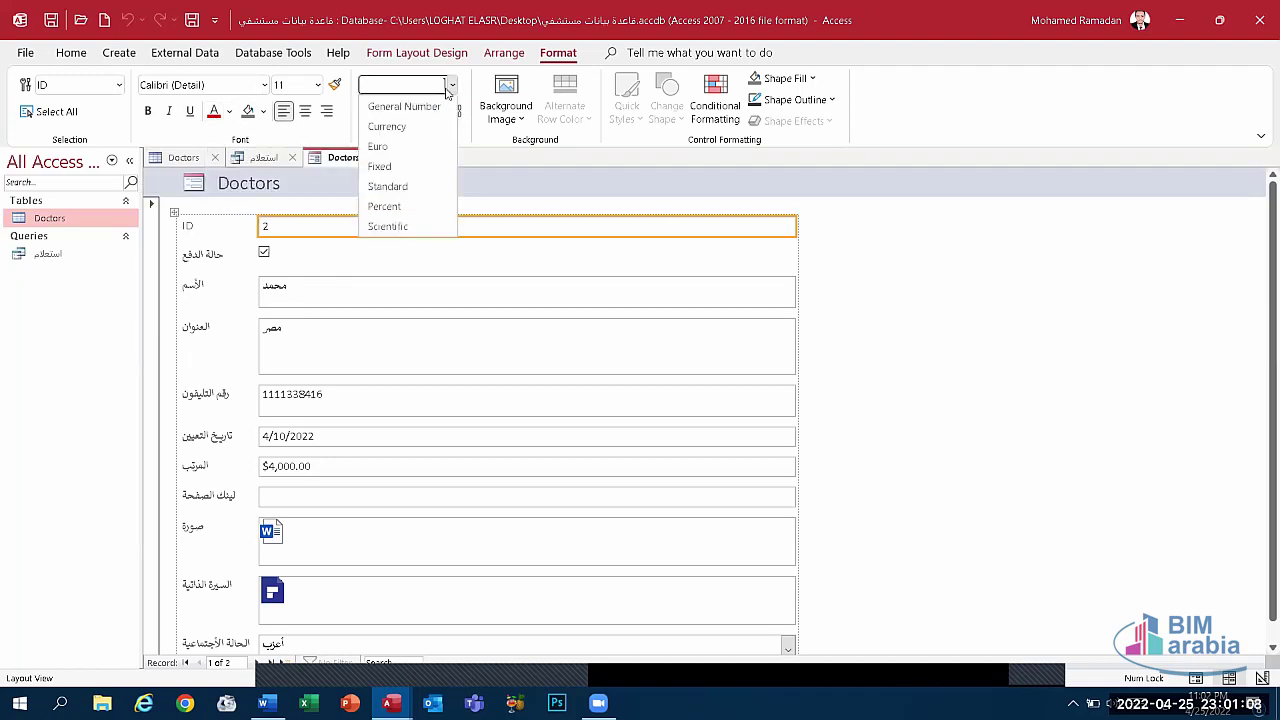
click(452, 84)
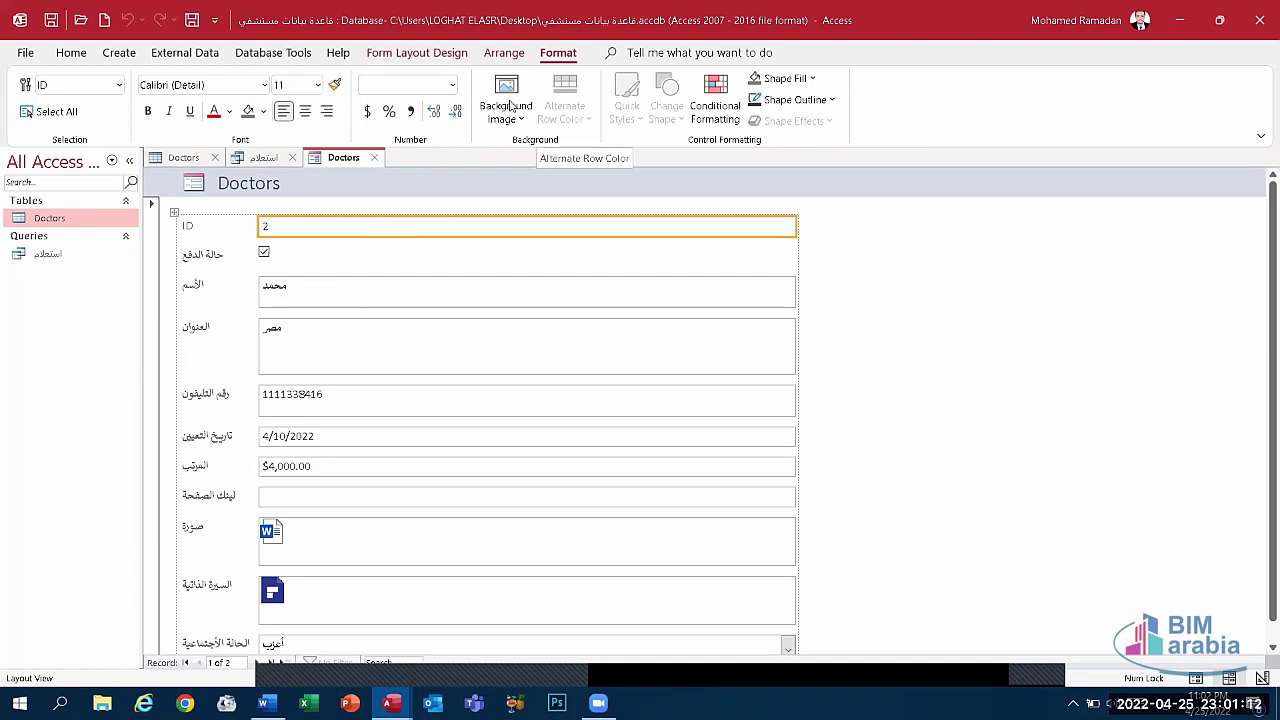
Step: Start an 'equal to' conditional formatting rule, then cancel it and close the Rules Manager
click(726, 104)
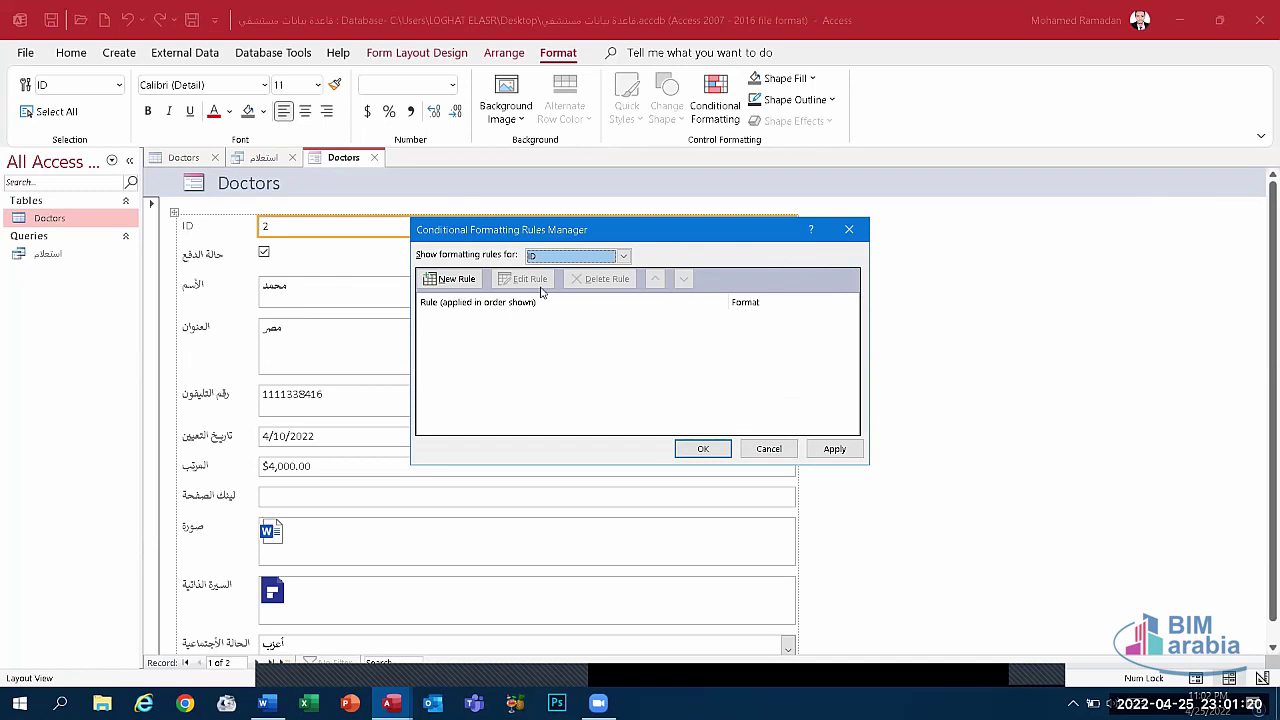
click(474, 283)
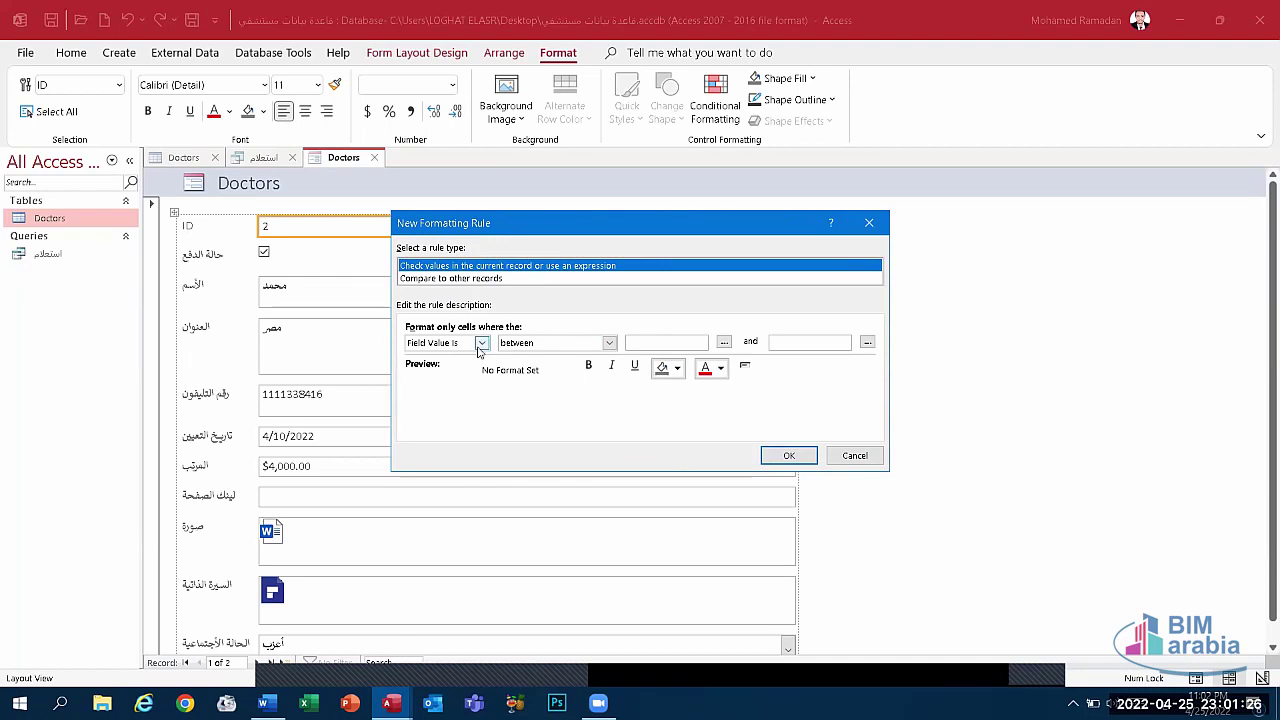
click(481, 343)
click(467, 360)
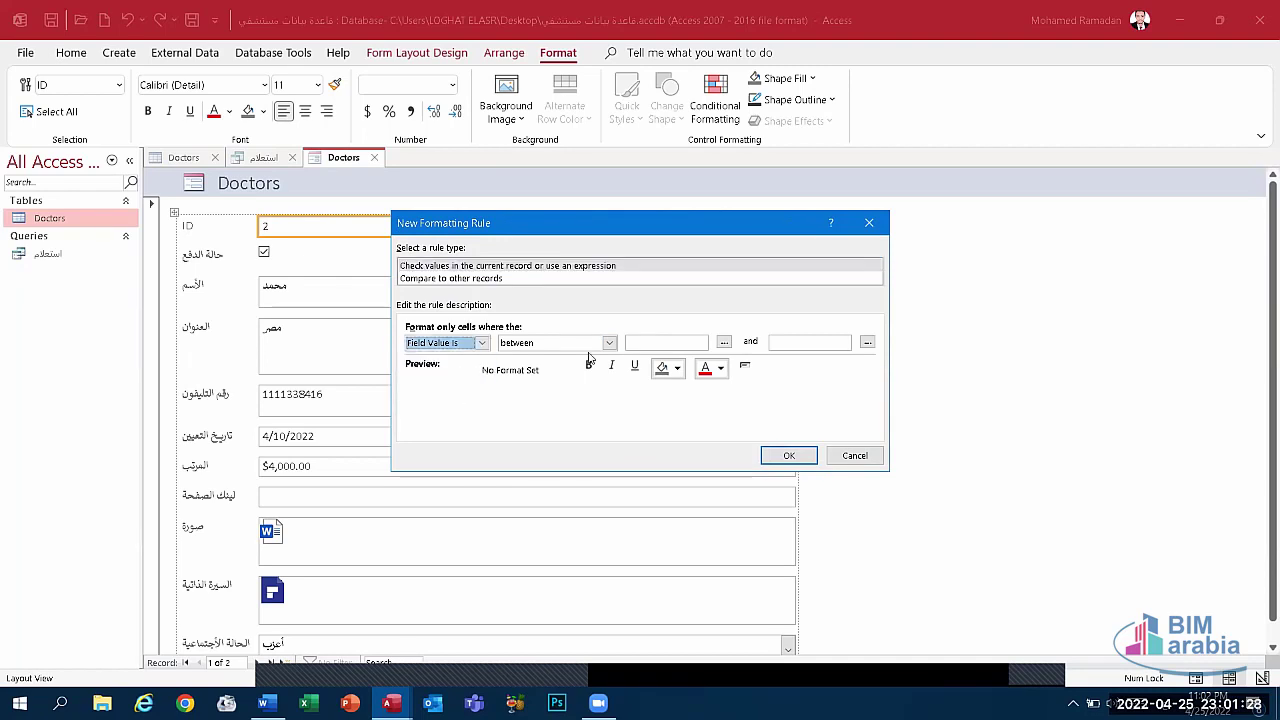
click(609, 343)
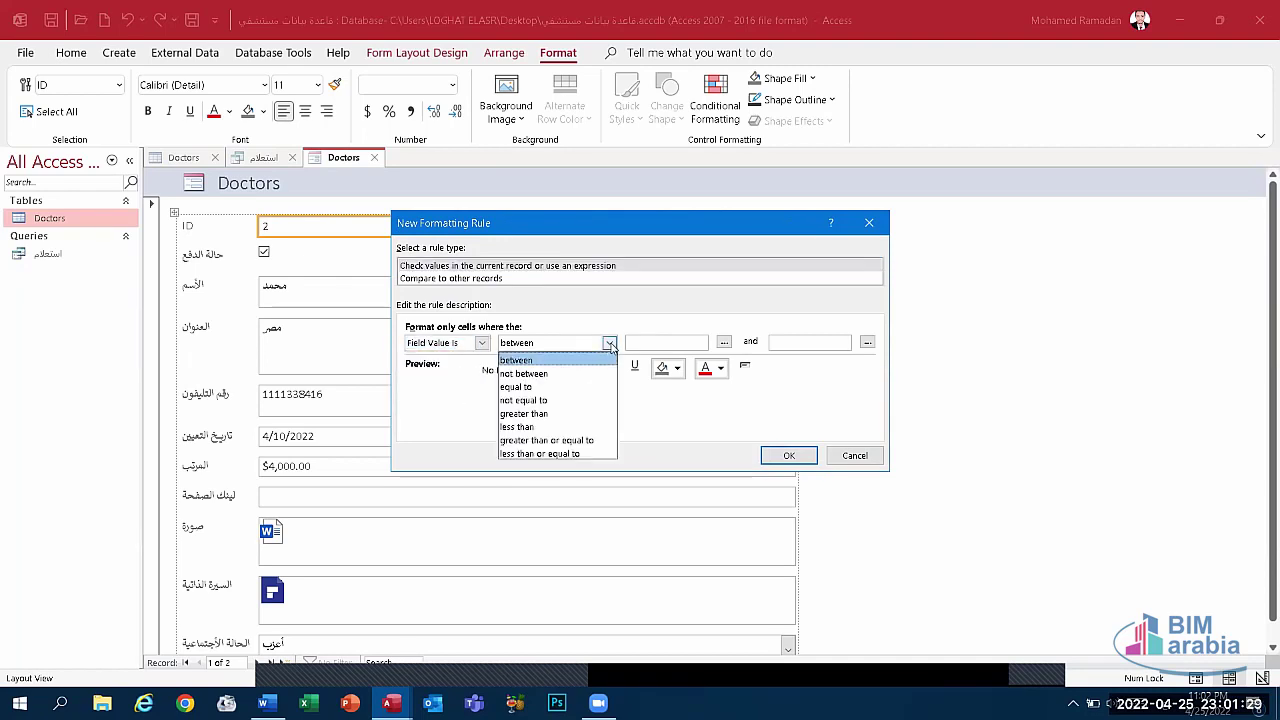
click(540, 387)
click(705, 343)
text(10)
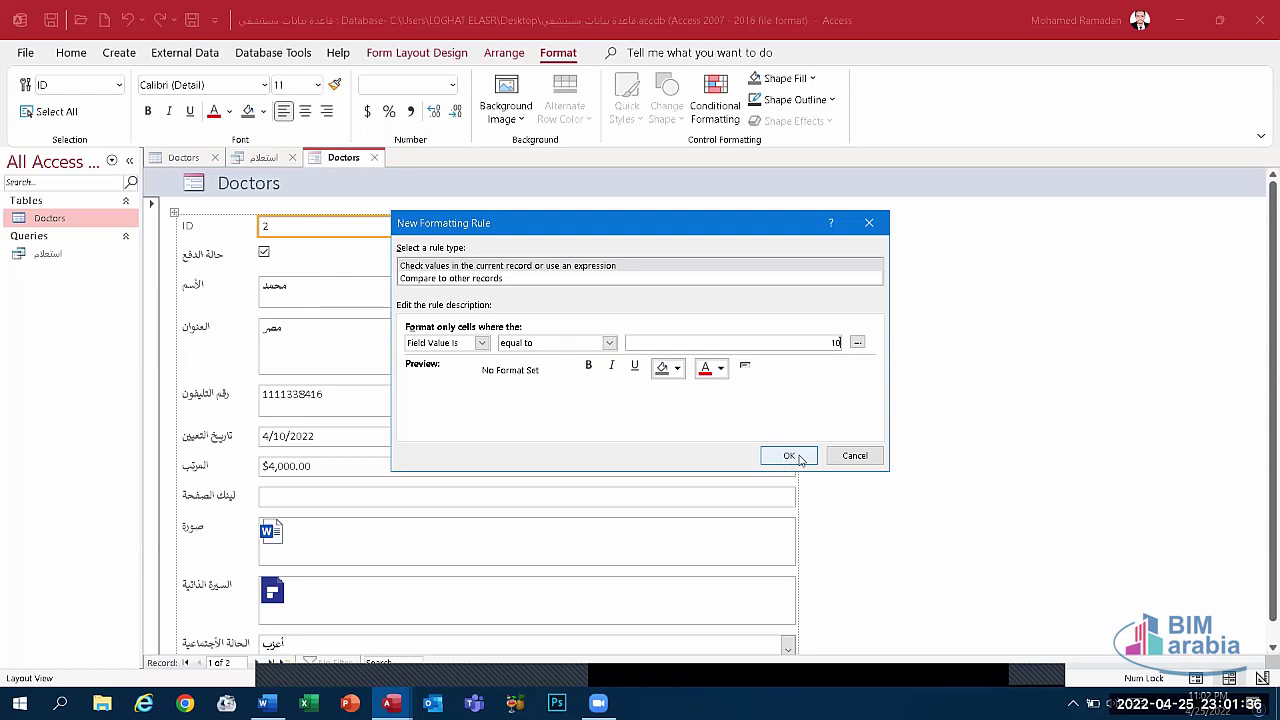
click(862, 458)
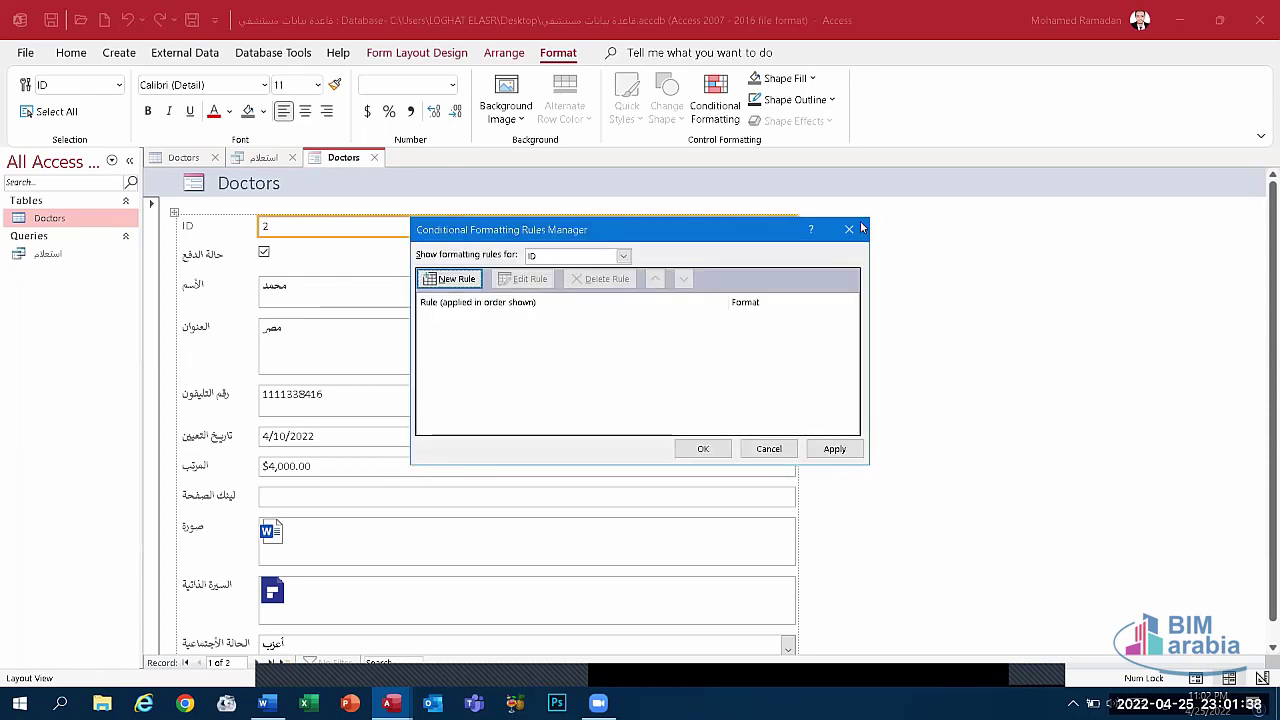
click(849, 229)
Step: Fill the ID field dark brown, undo it, and show the Arrange commands
click(831, 100)
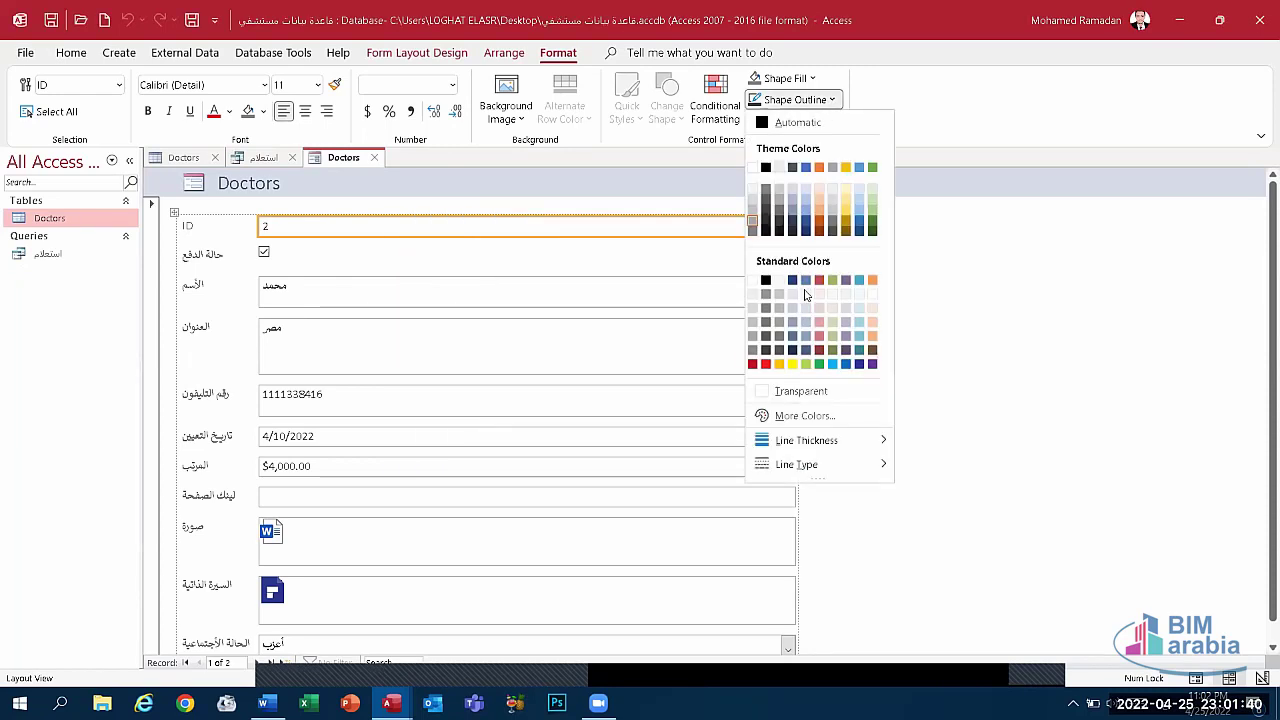
click(813, 78)
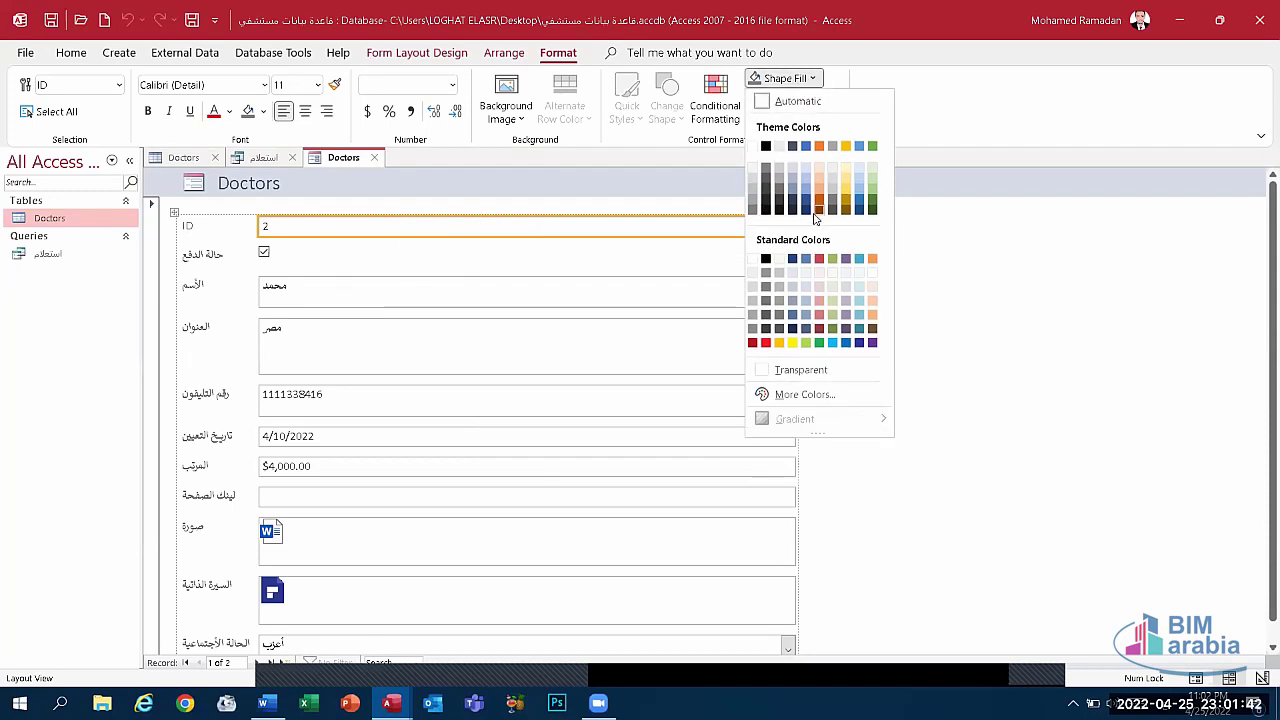
click(818, 208)
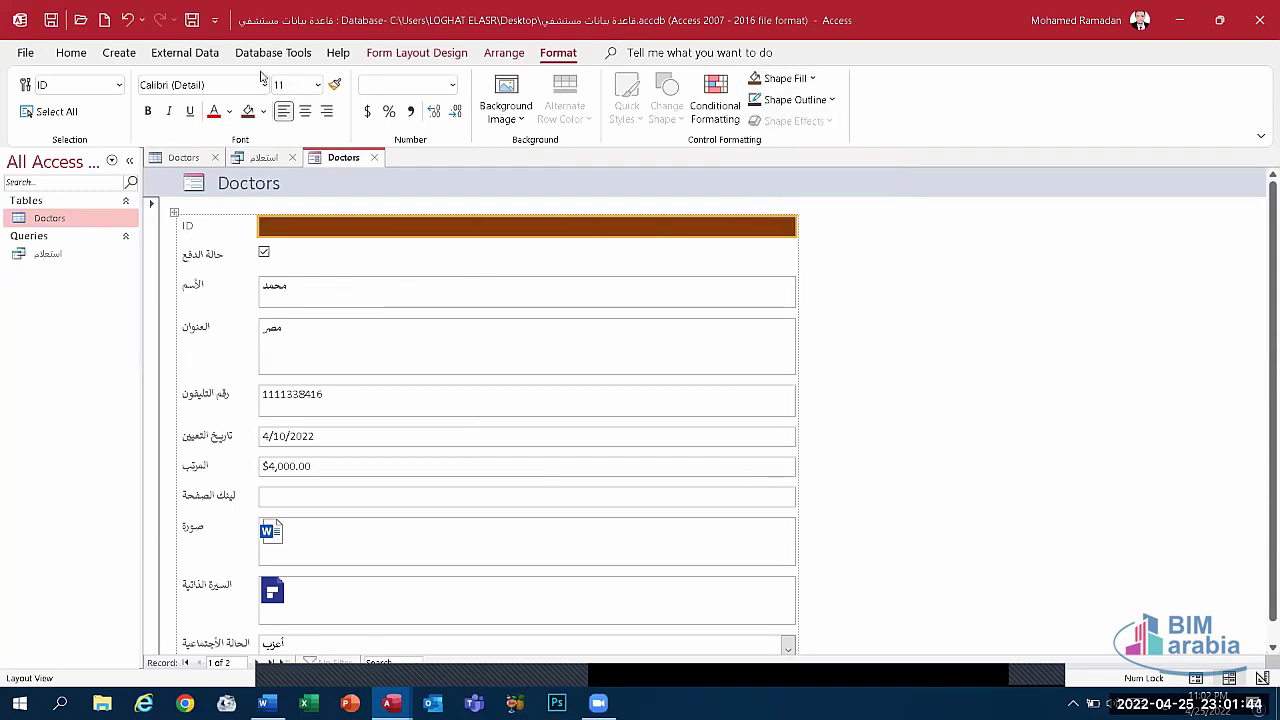
click(125, 19)
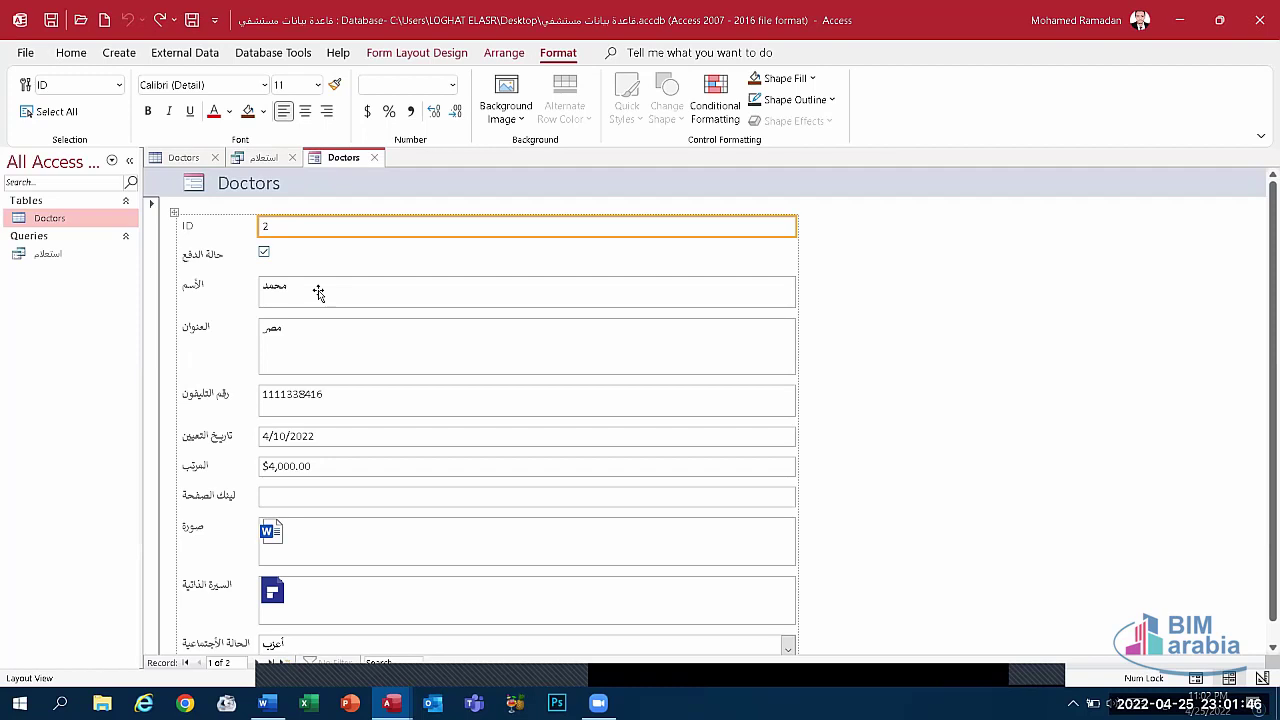
click(518, 58)
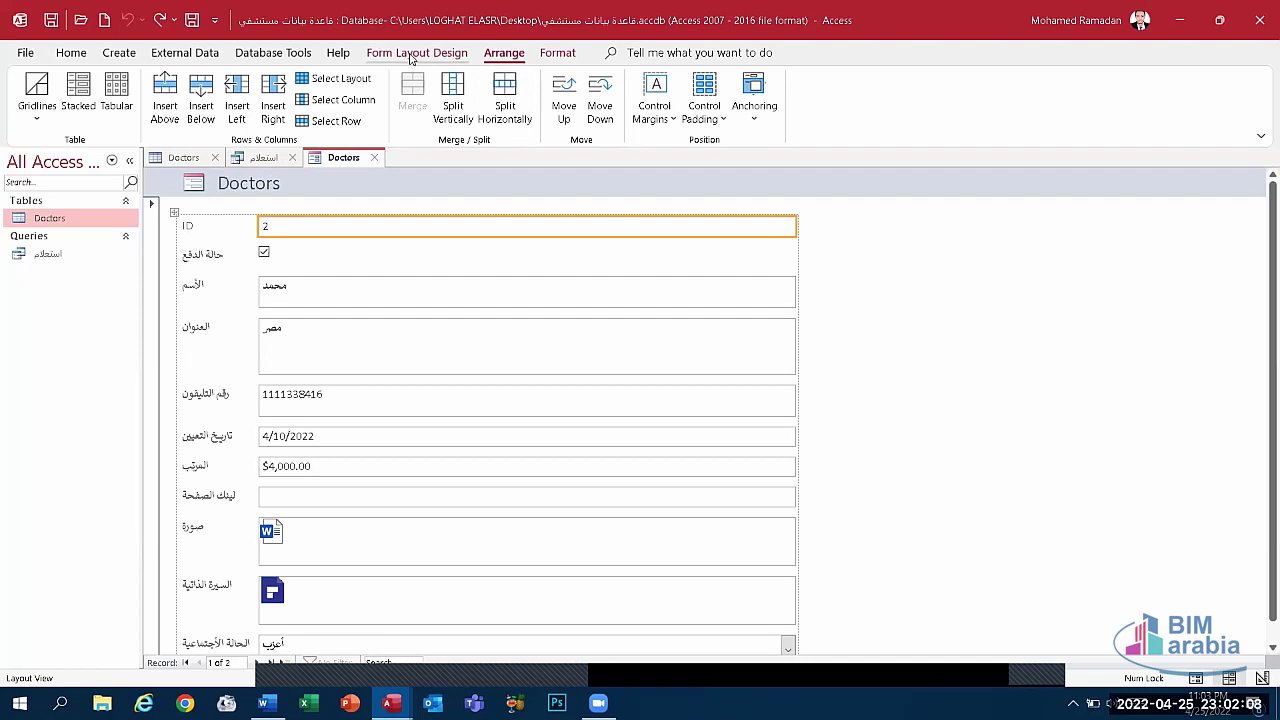
Step: Insert an unbound text box labelled Text35 beside the payment-status row
click(410, 55)
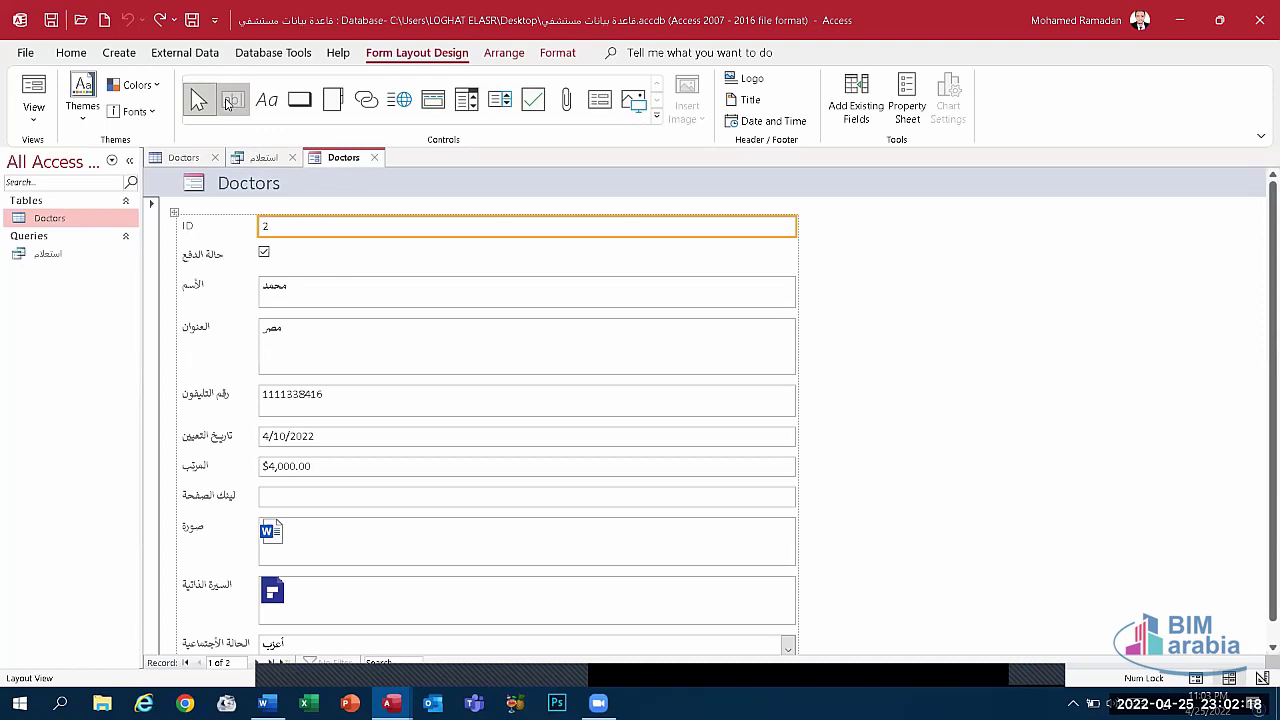
click(230, 100)
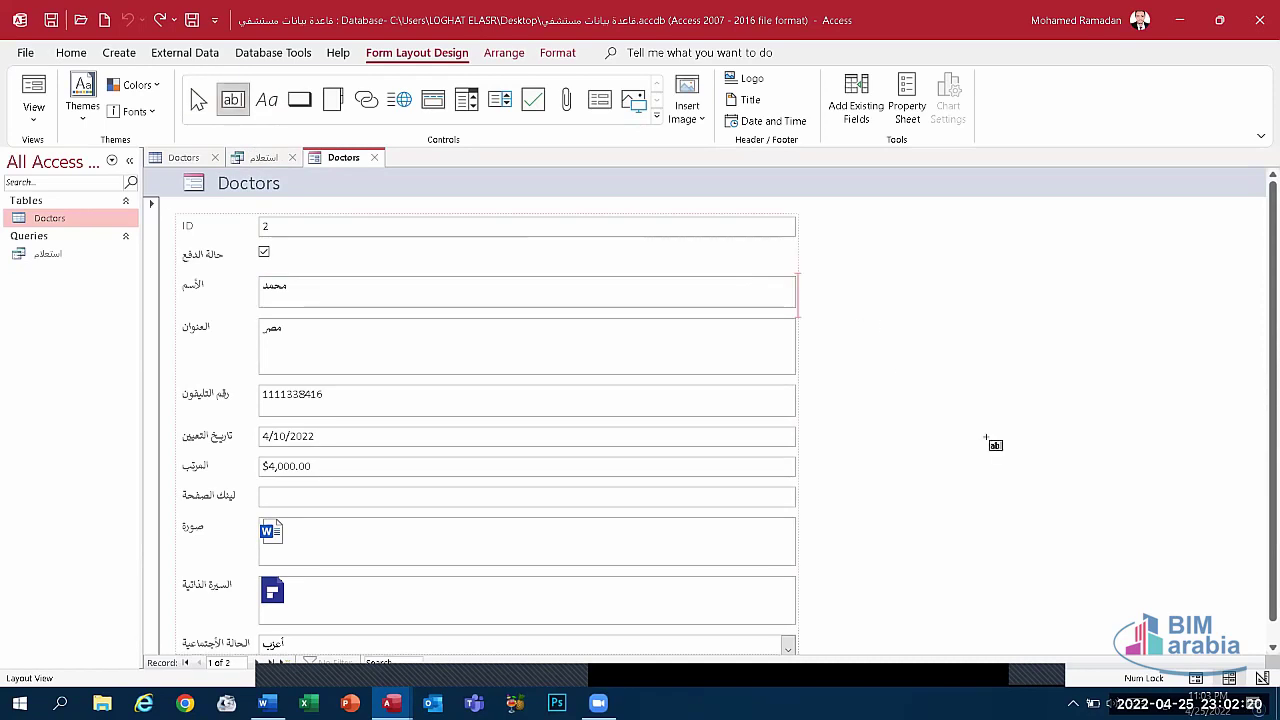
click(838, 262)
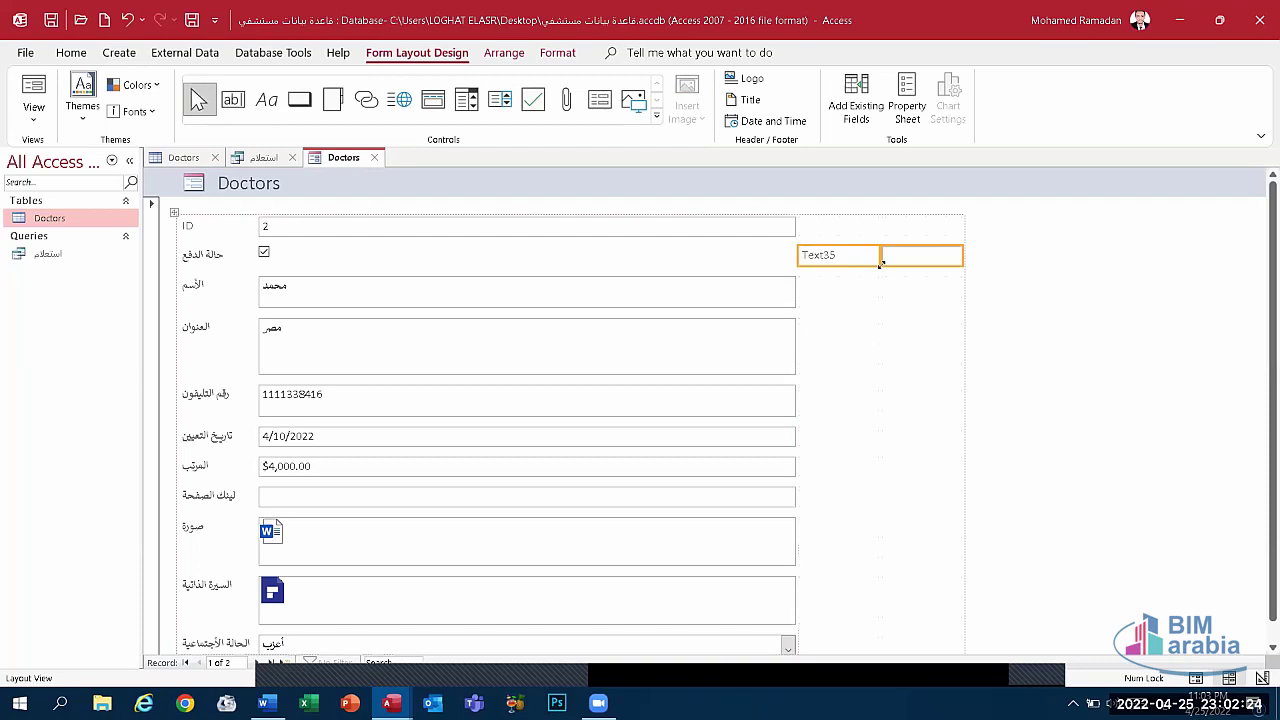
click(845, 257)
click(845, 257)
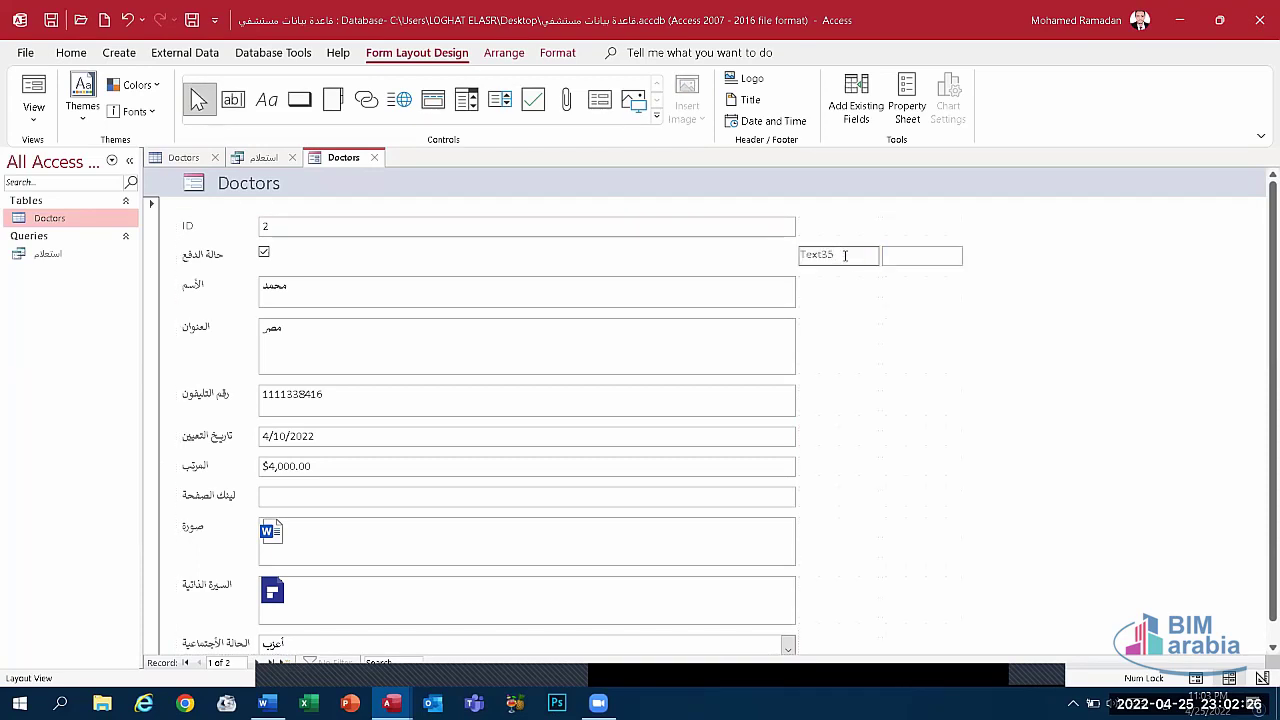
click(837, 293)
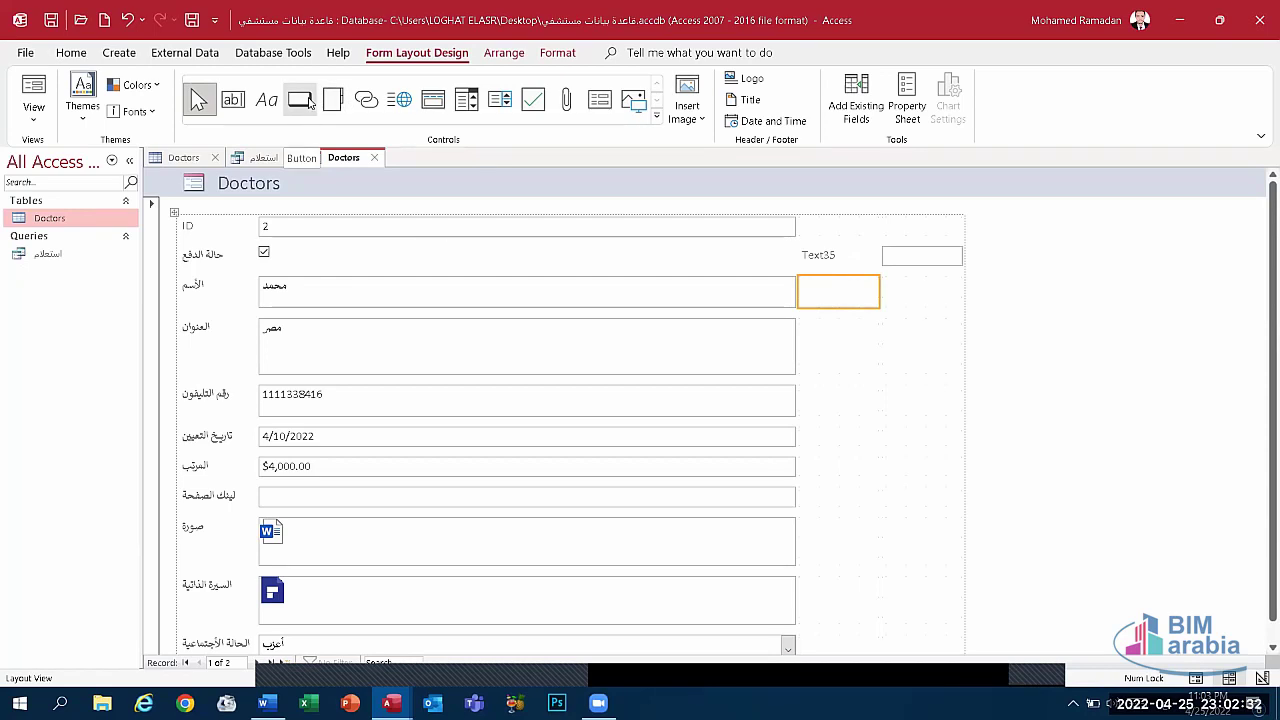
Step: Place a Form Operations > Close Form command button beside the picture field
click(305, 101)
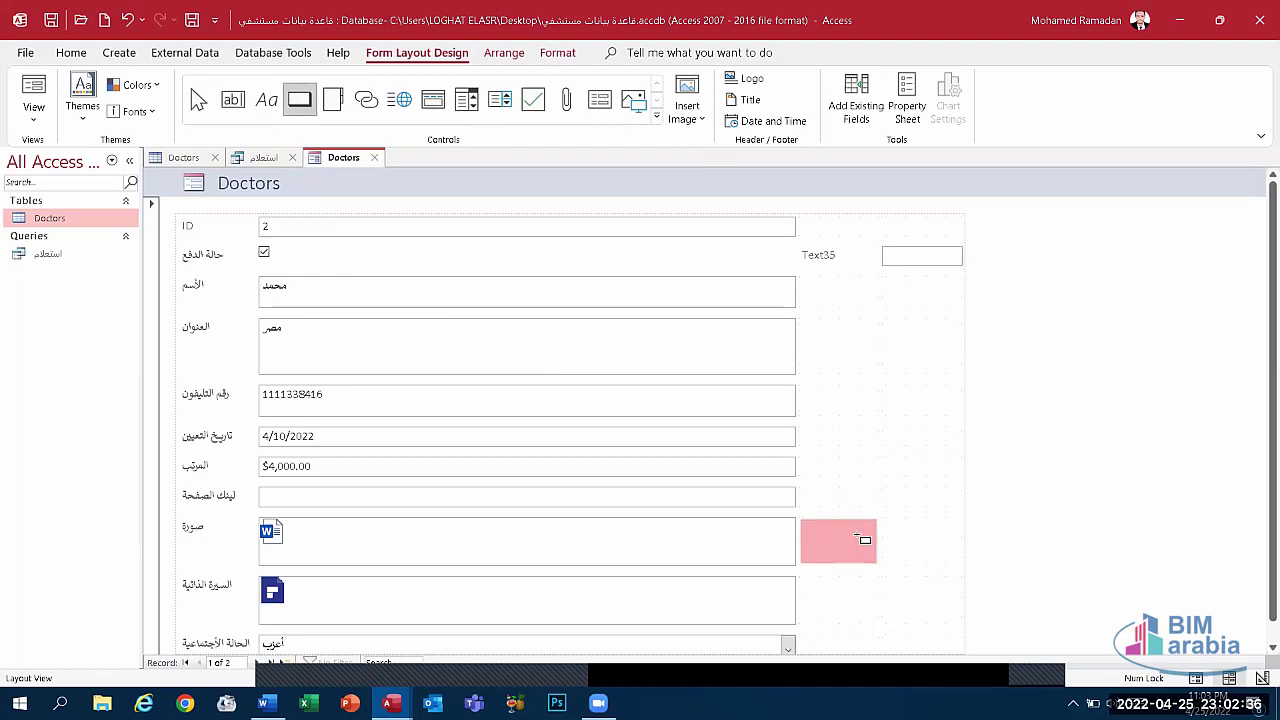
click(862, 540)
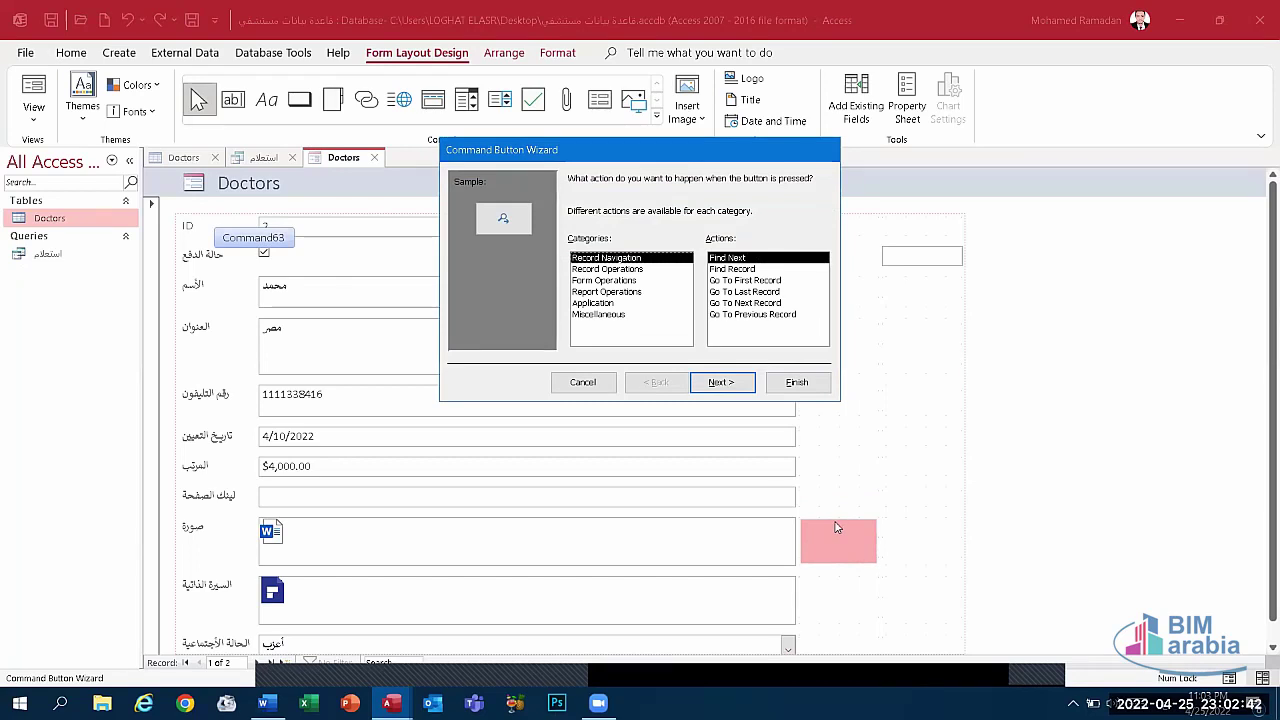
click(637, 281)
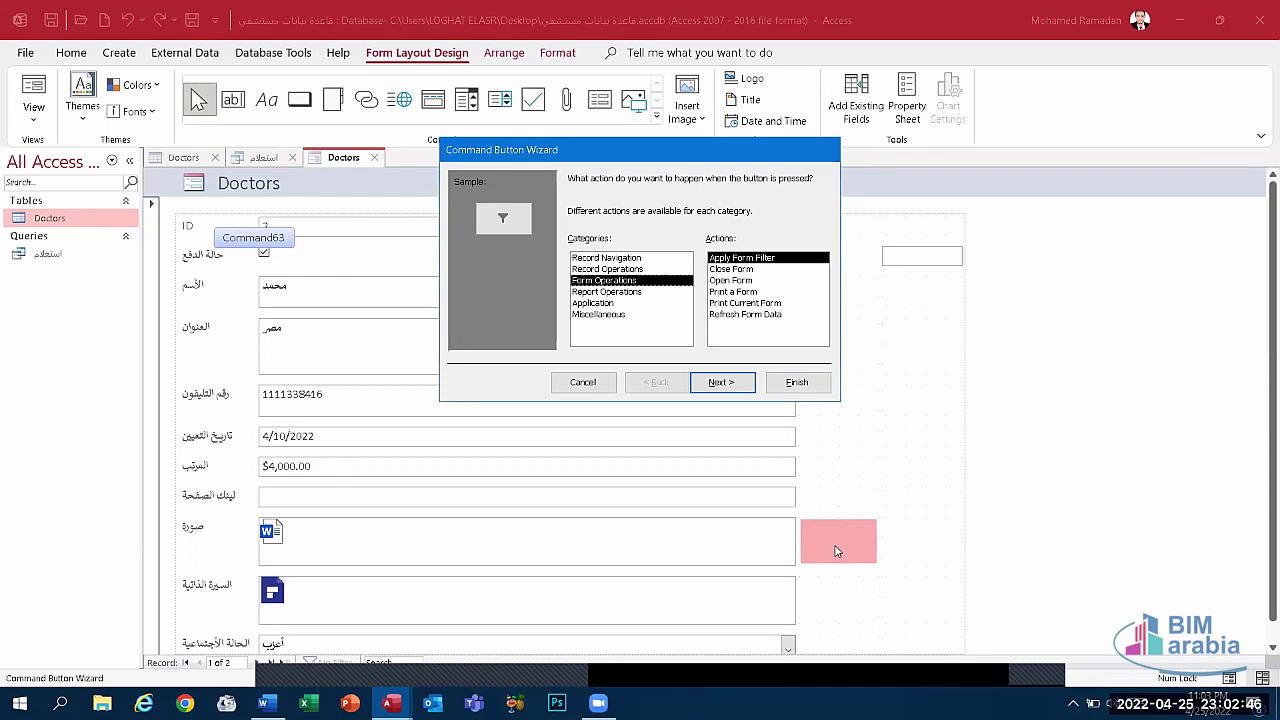
click(744, 270)
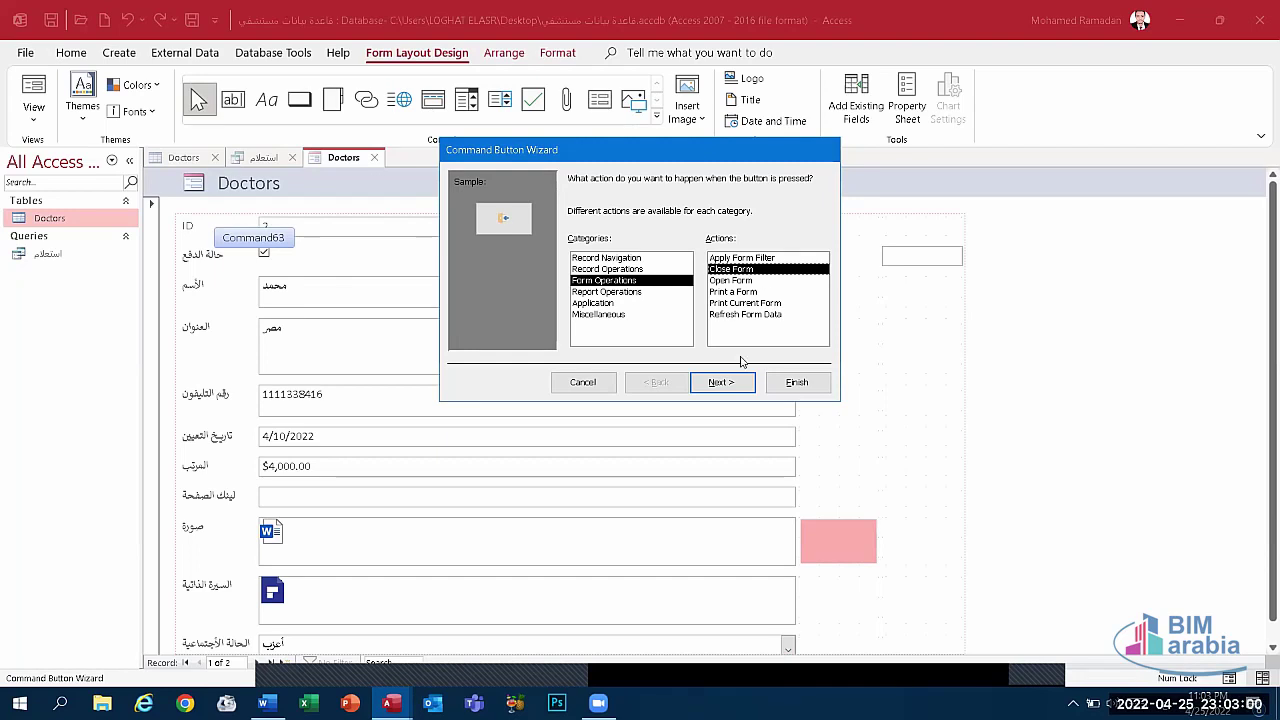
click(785, 382)
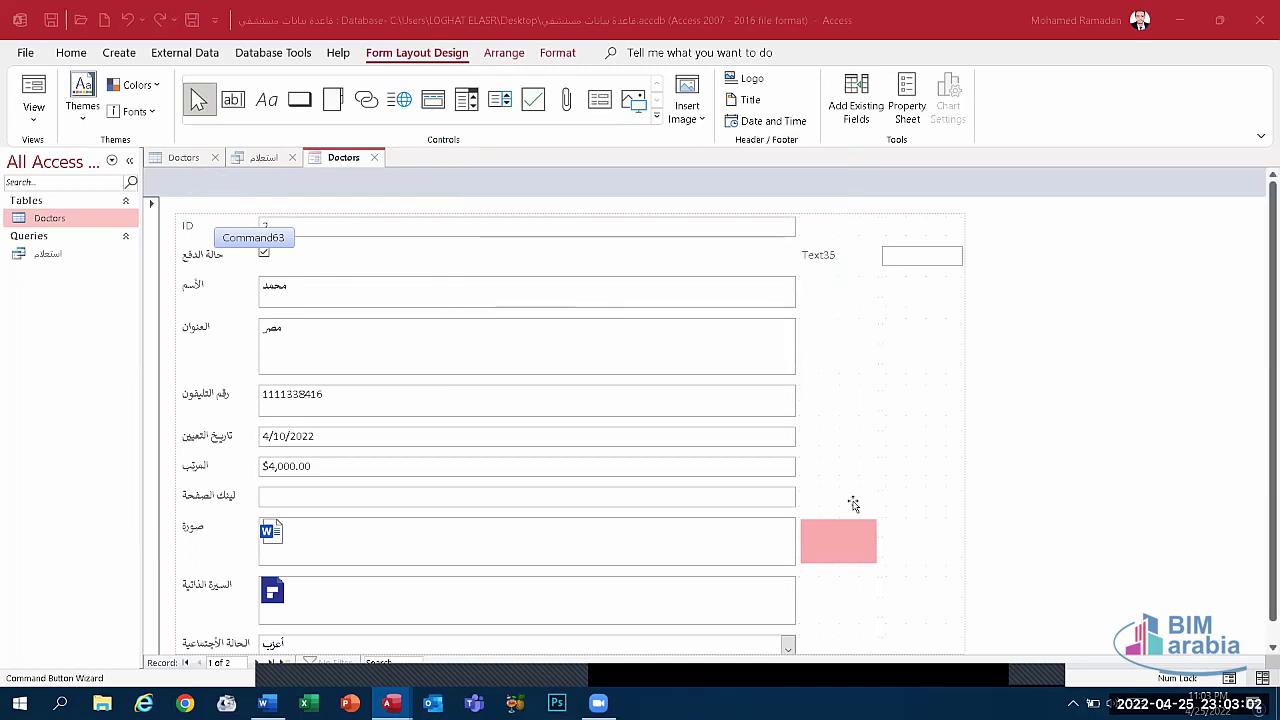
Step: Save the Doctors form under the name استمارة
right_click(353, 165)
click(386, 170)
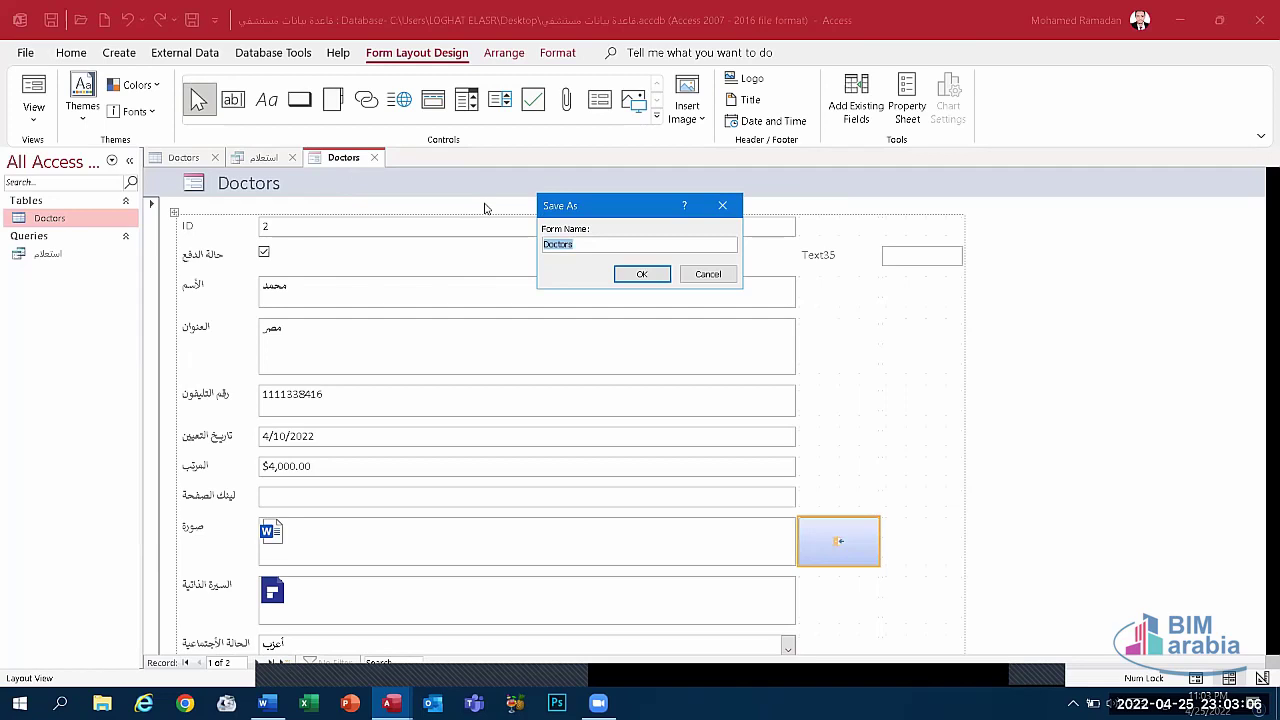
text(استمارة)
click(642, 274)
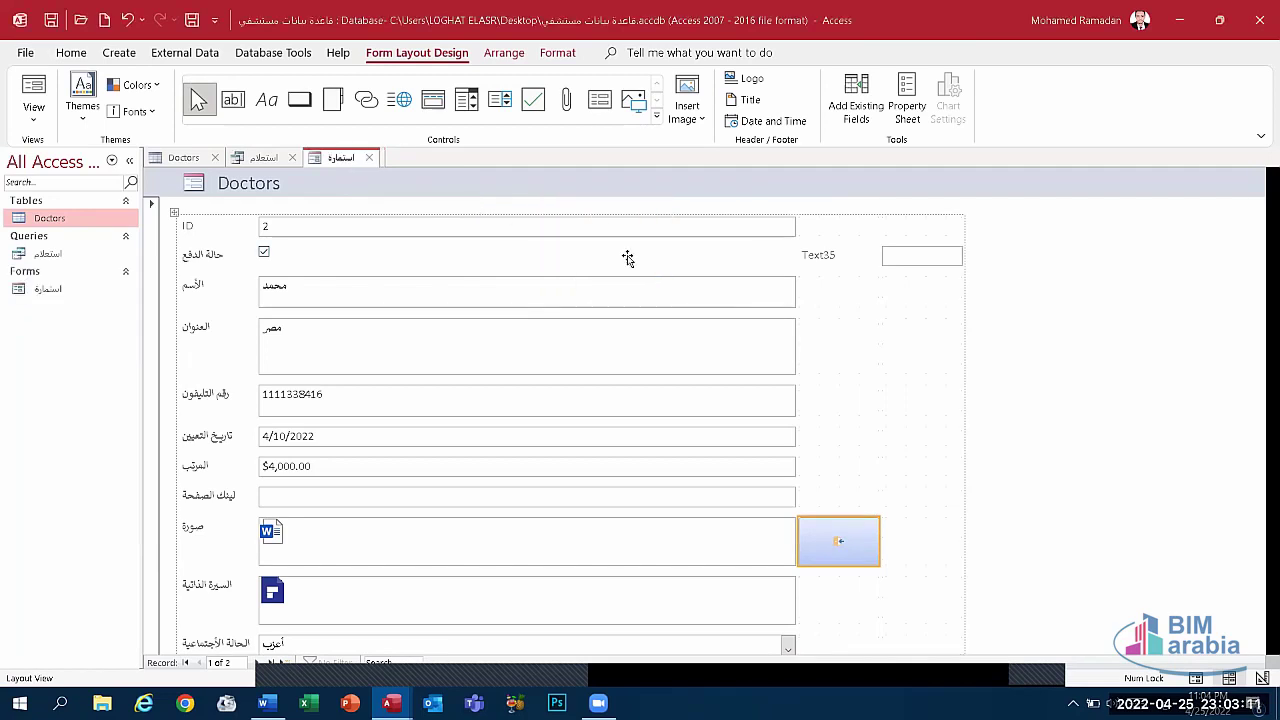
Step: Close the form and reopen استمارة from the navigation pane
right_click(60, 292)
key(Escape)
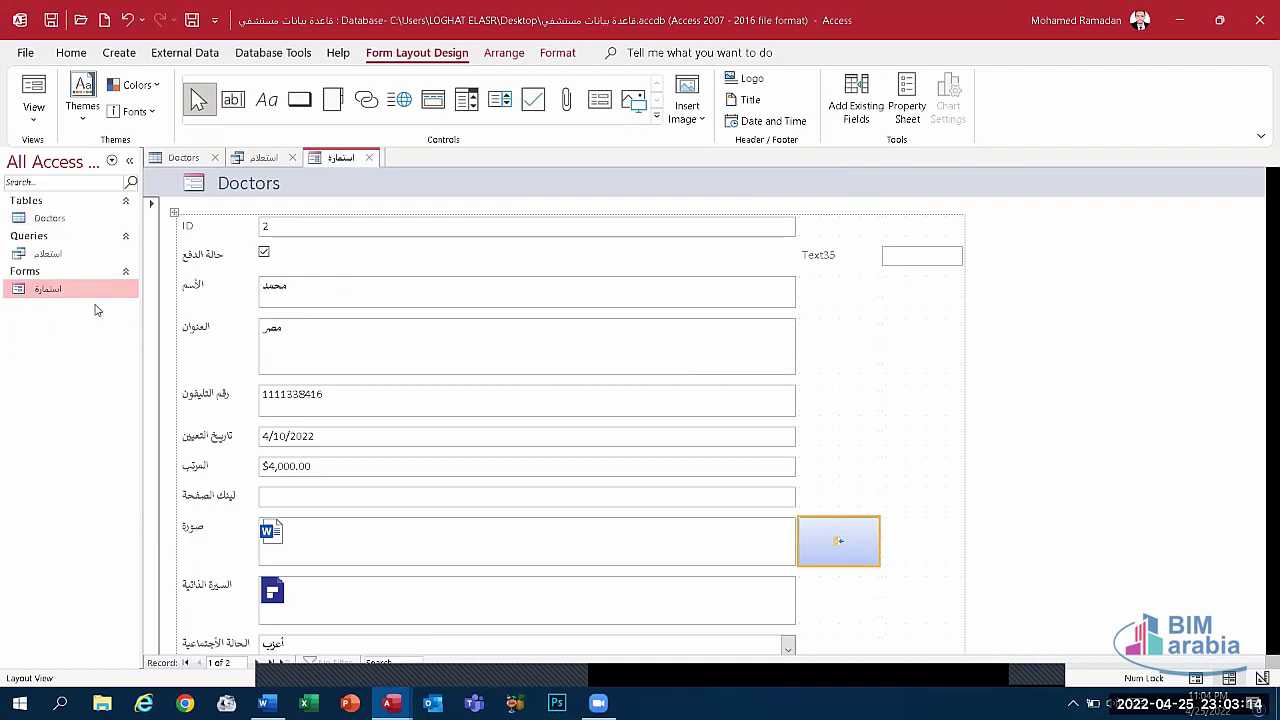
right_click(347, 158)
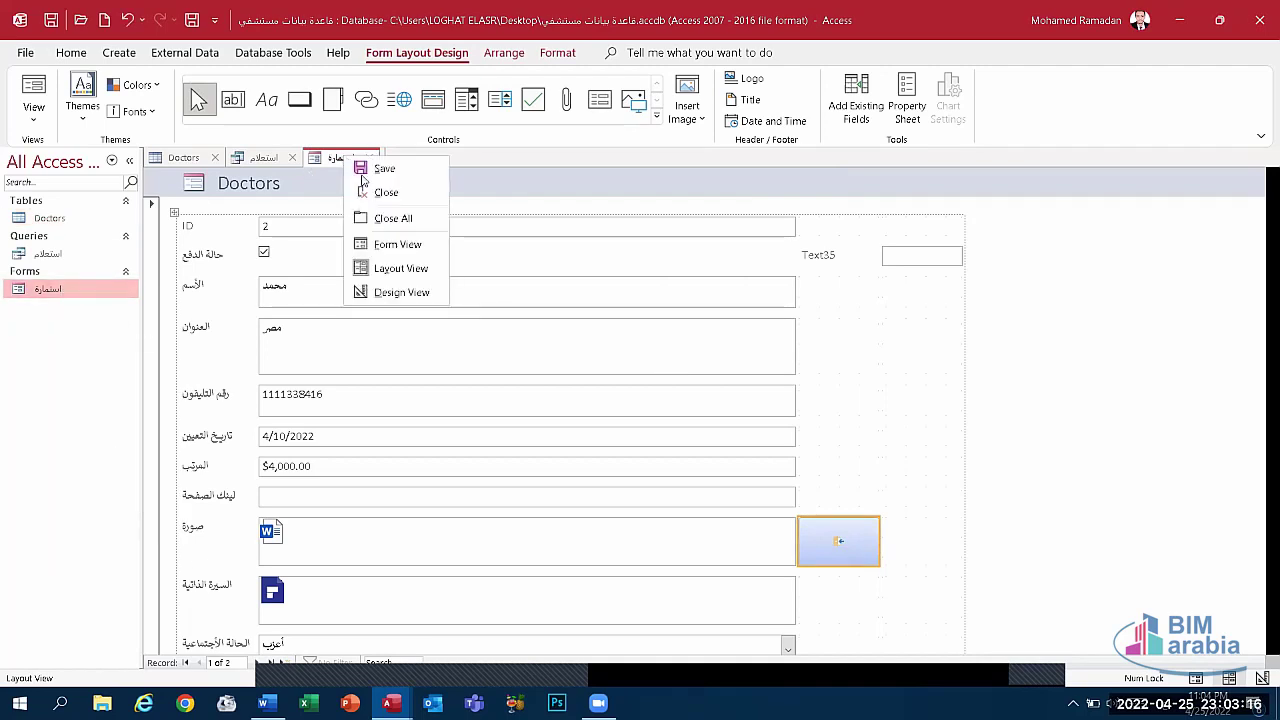
click(366, 191)
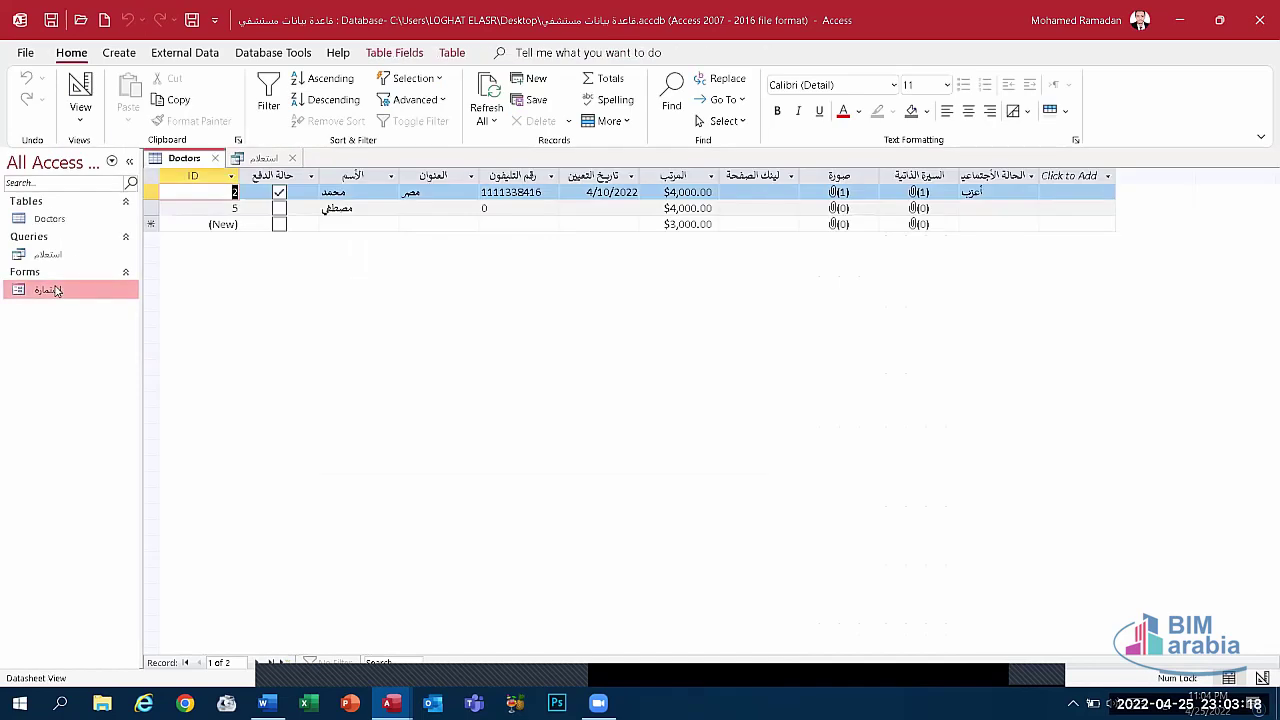
right_click(57, 291)
click(100, 296)
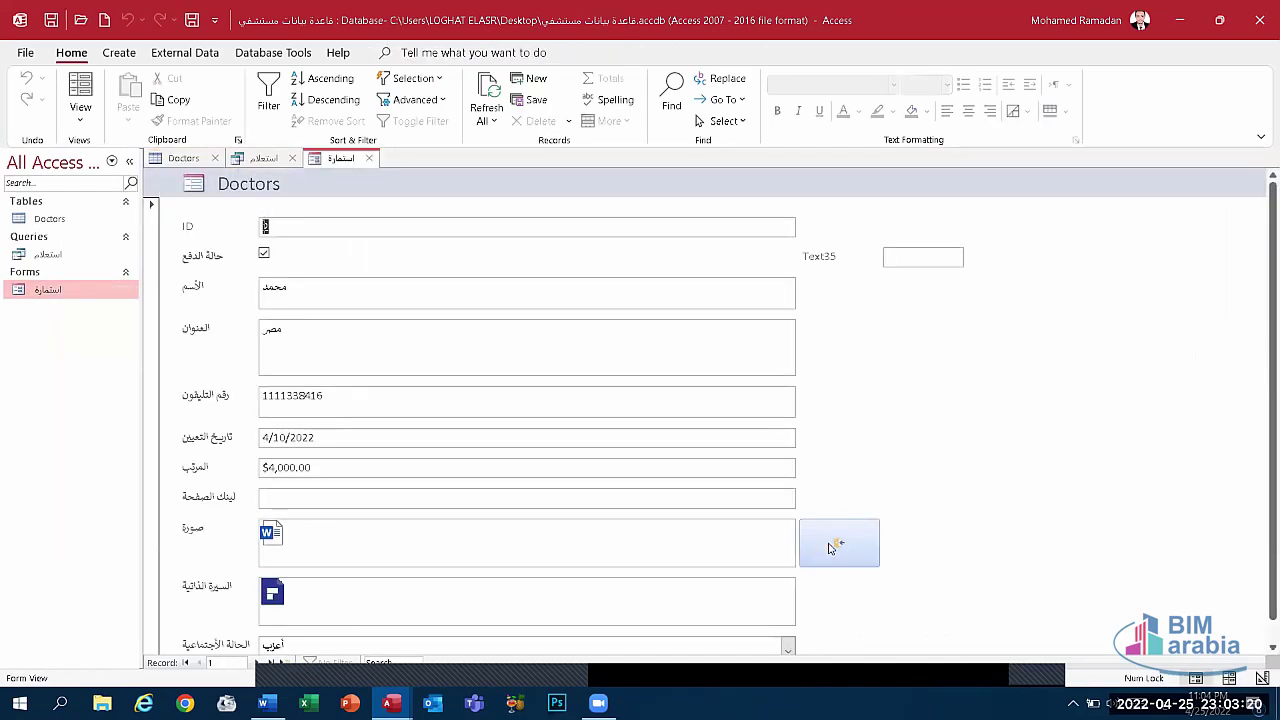
Step: Test the close button twice, reopening استمارة after each test
click(844, 549)
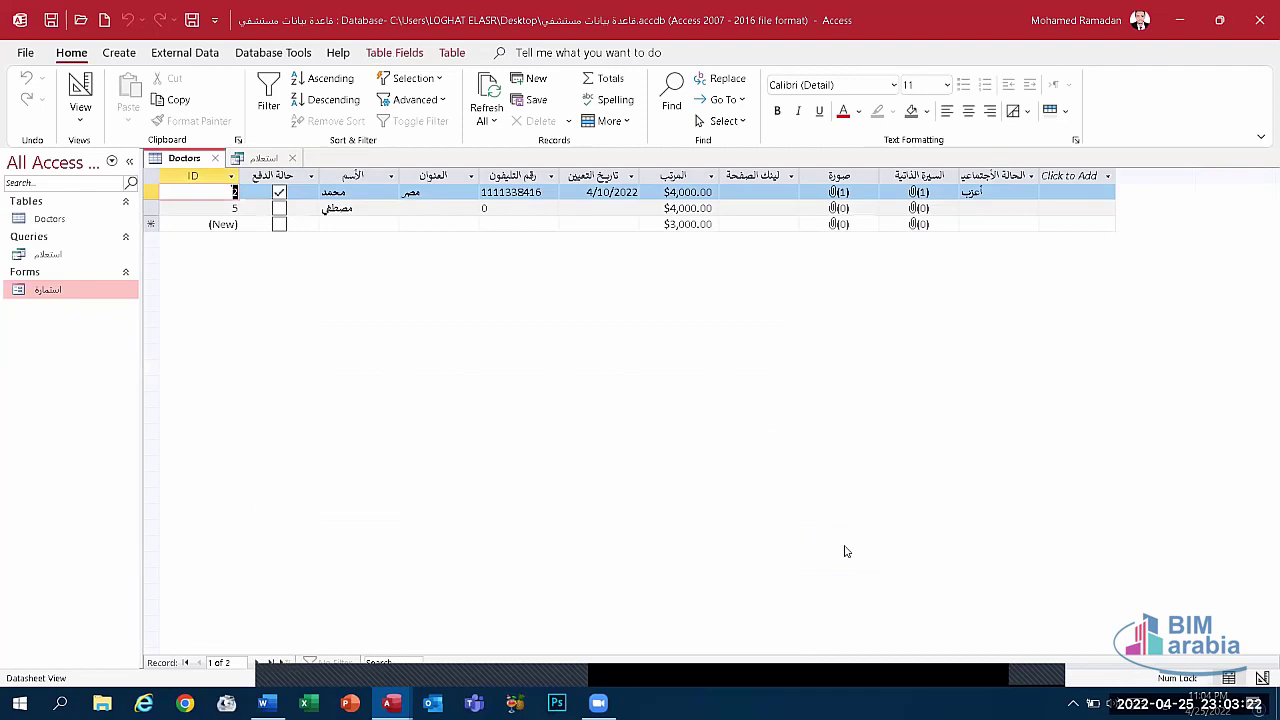
right_click(82, 290)
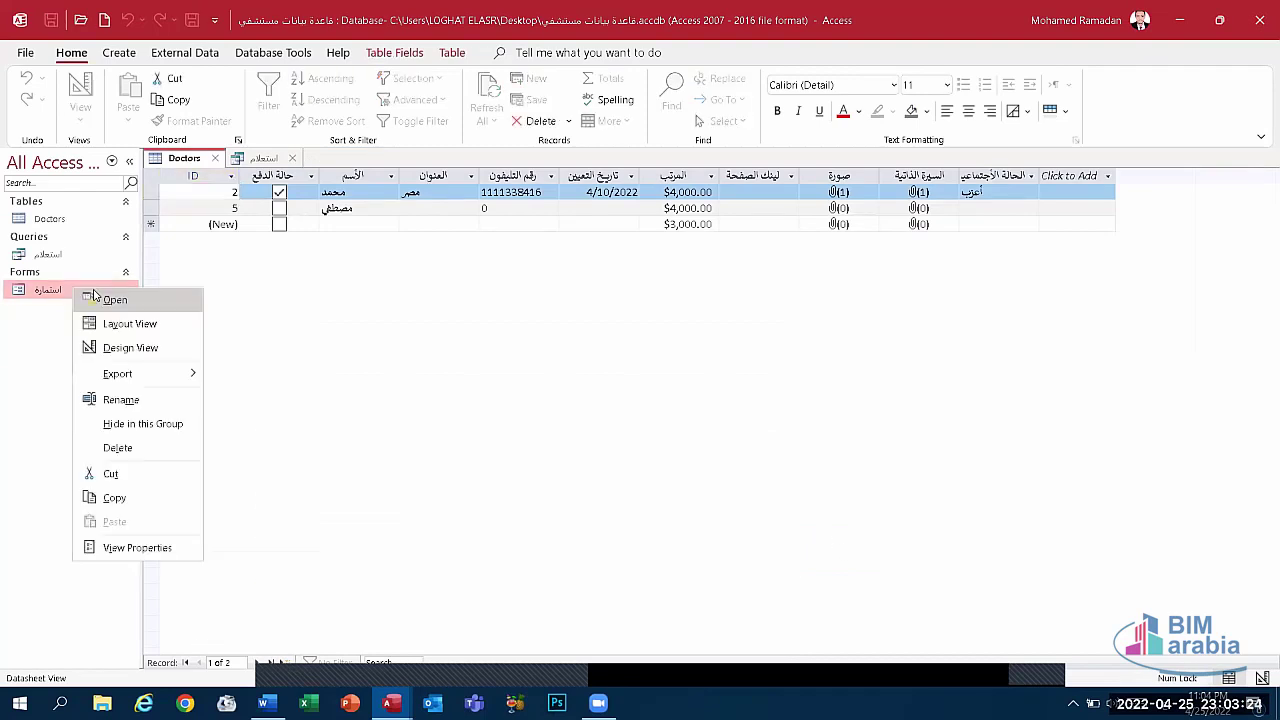
click(100, 297)
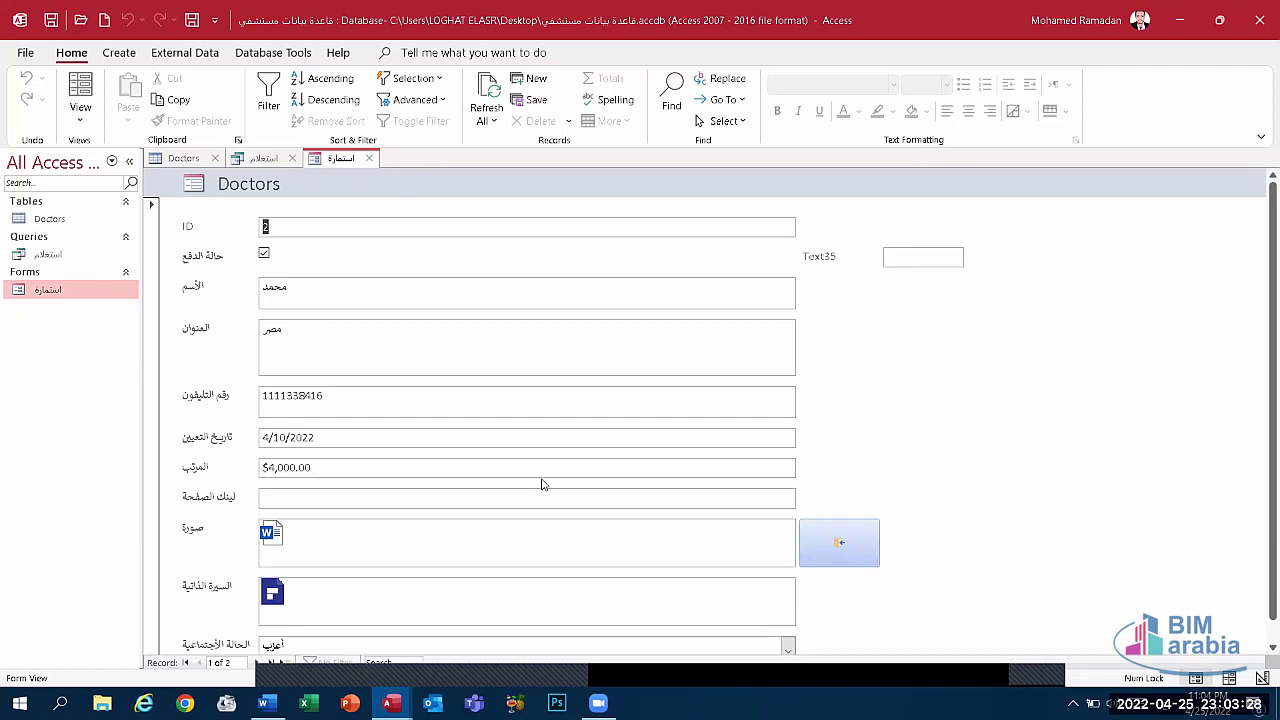
click(838, 543)
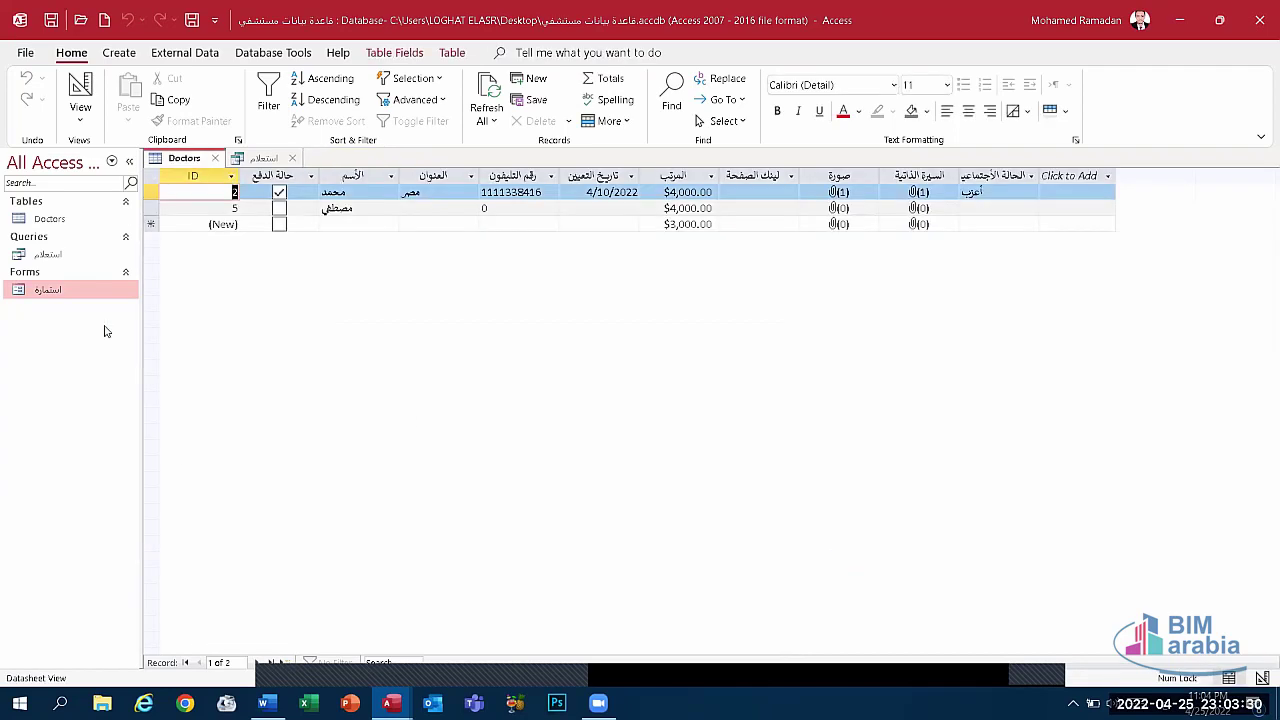
right_click(107, 292)
click(135, 305)
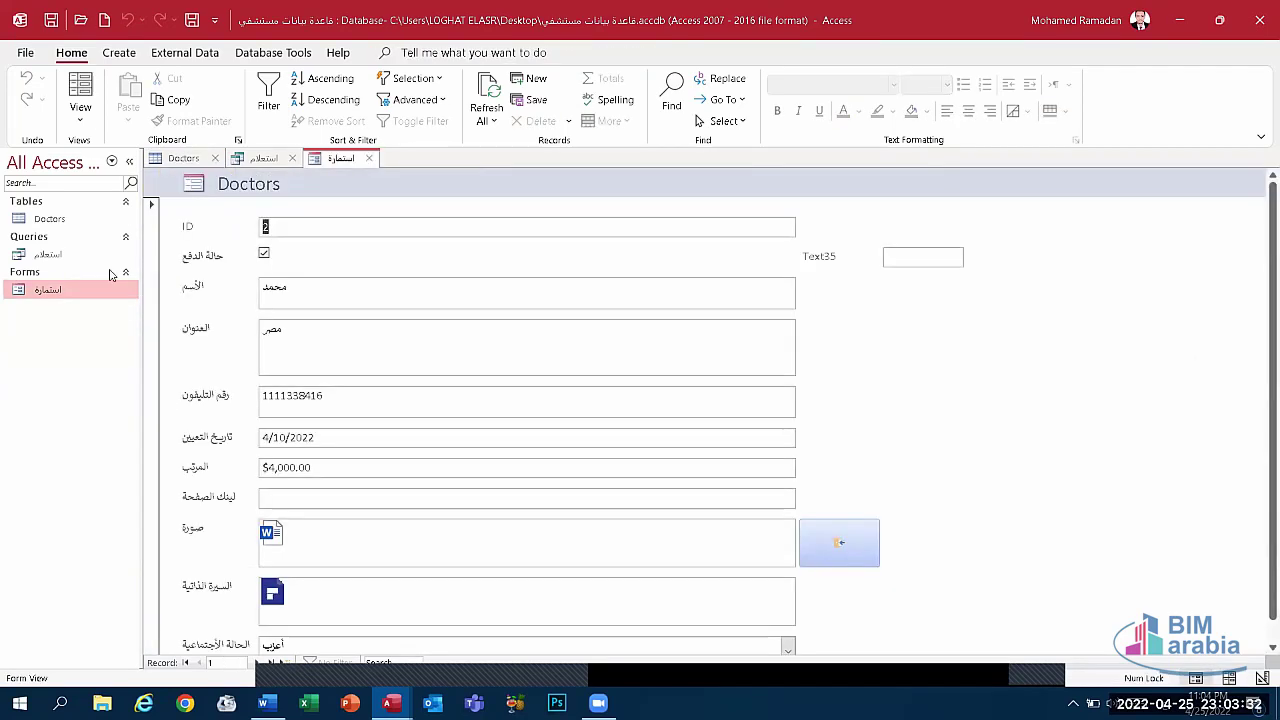
right_click(108, 292)
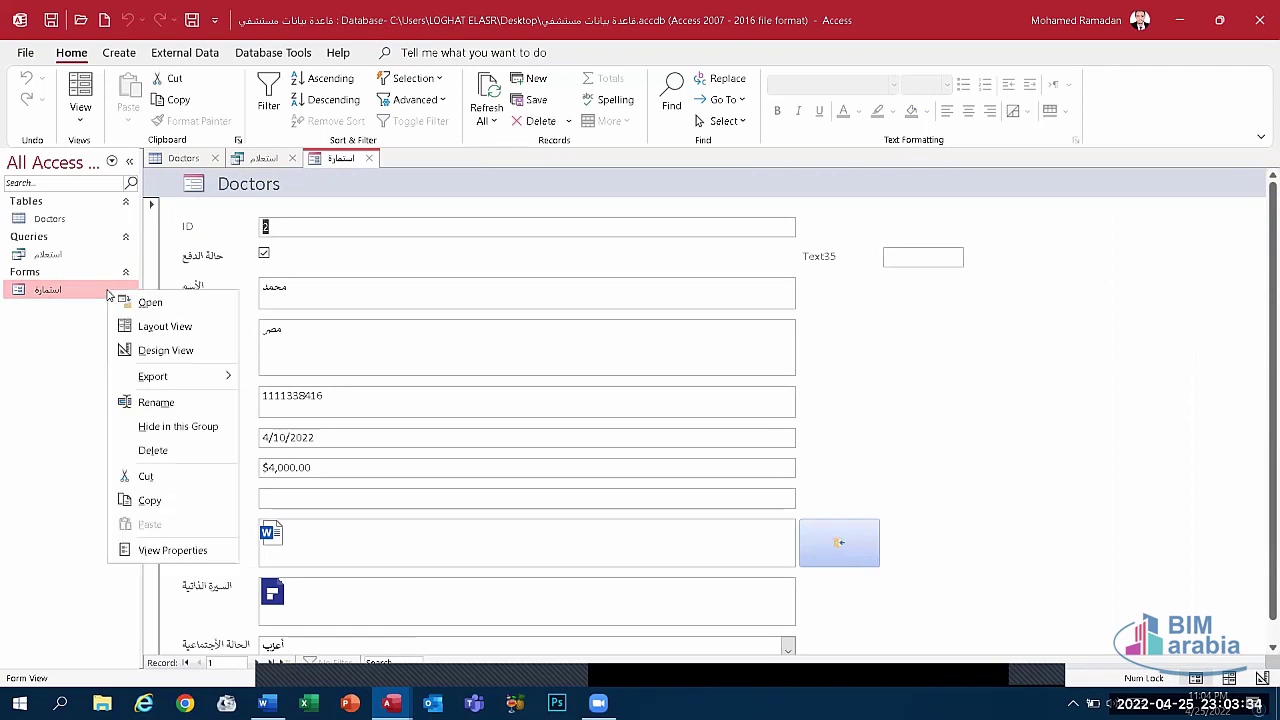
Step: Add a Record Operations > Add New Record button beside the phone field
click(165, 327)
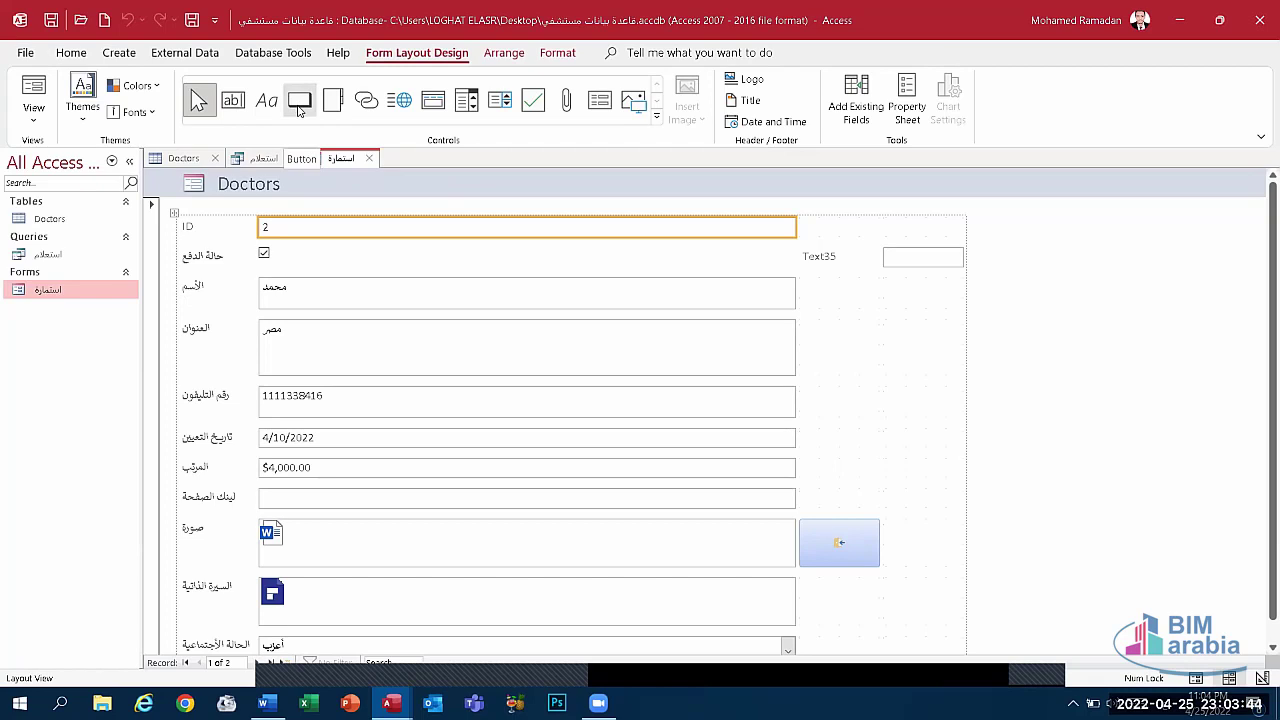
click(298, 103)
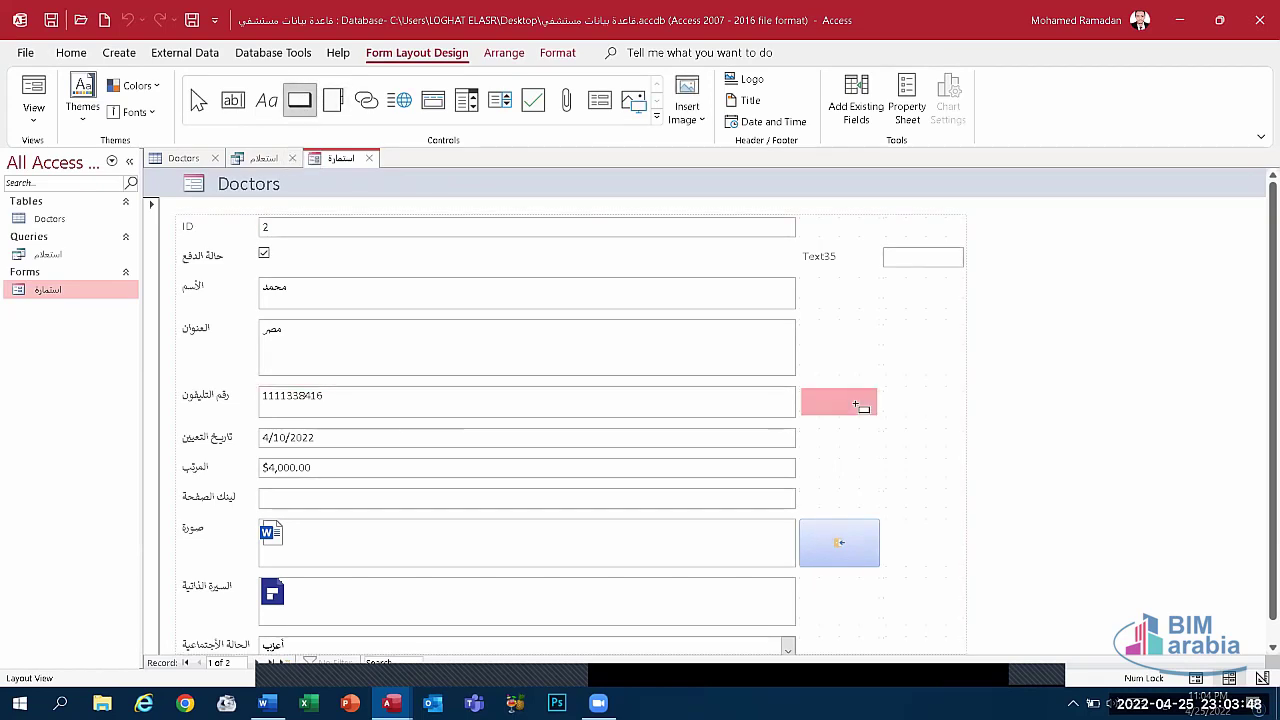
click(846, 415)
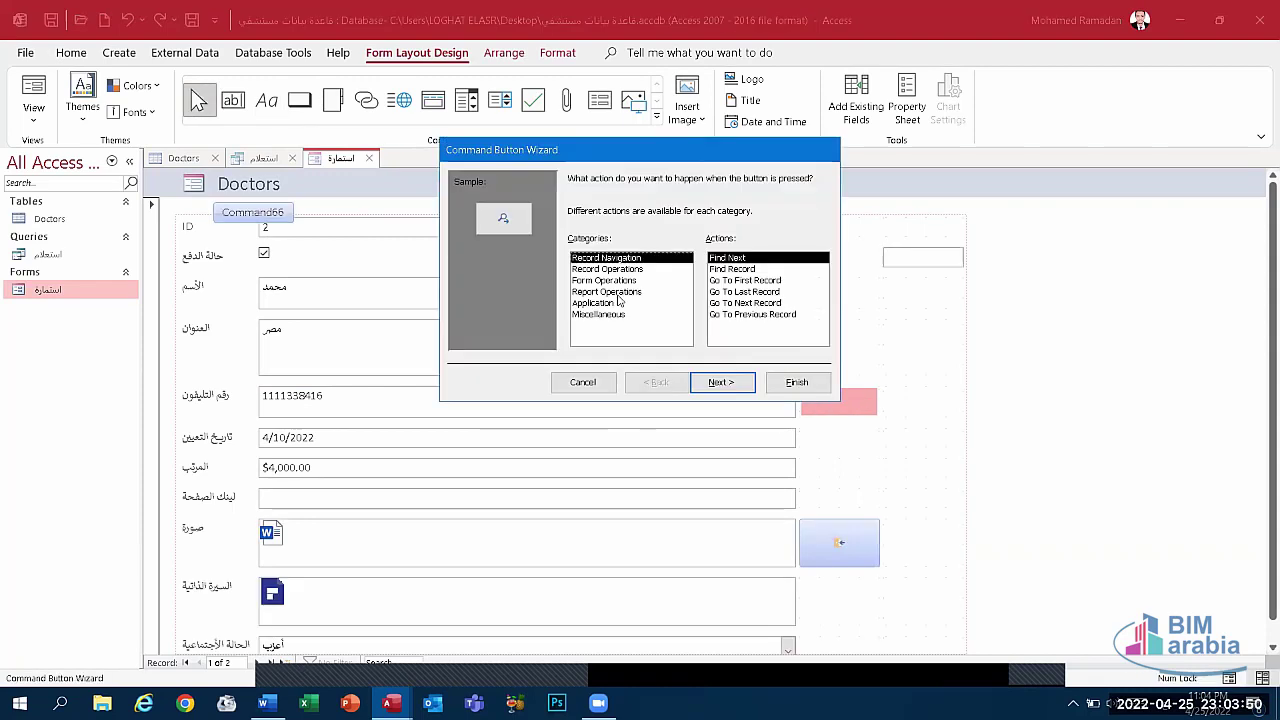
click(603, 271)
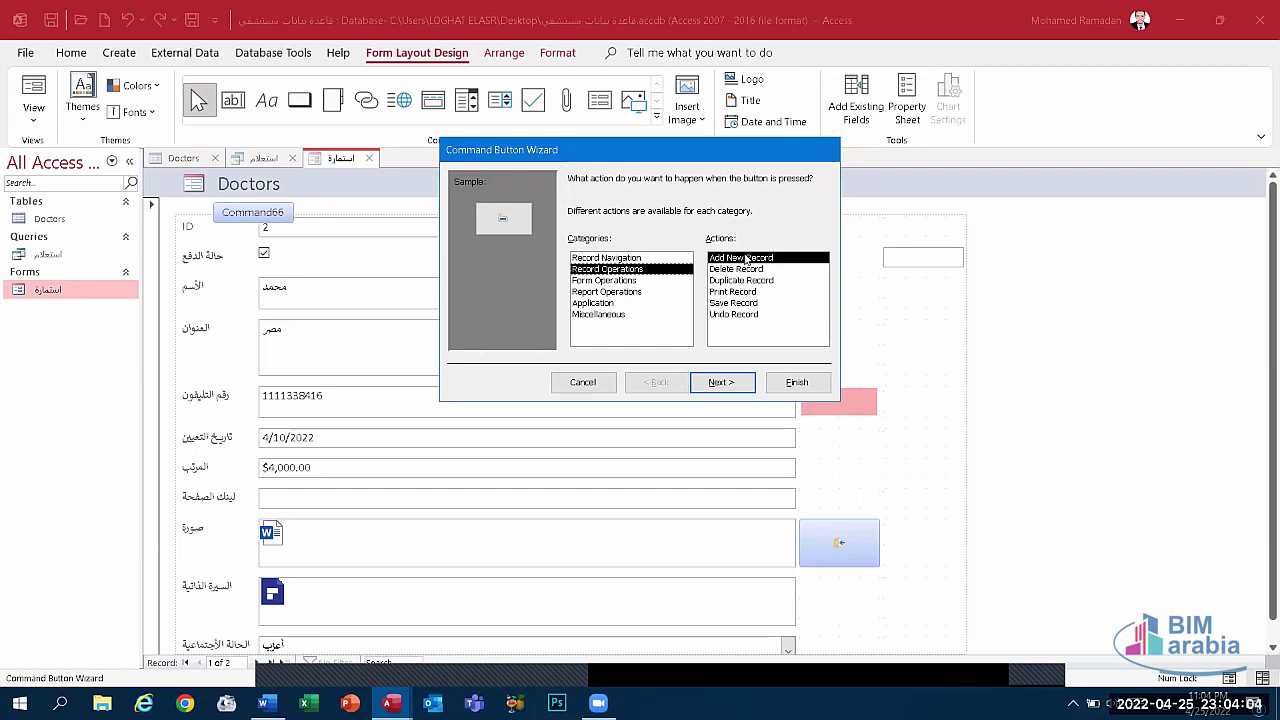
click(794, 383)
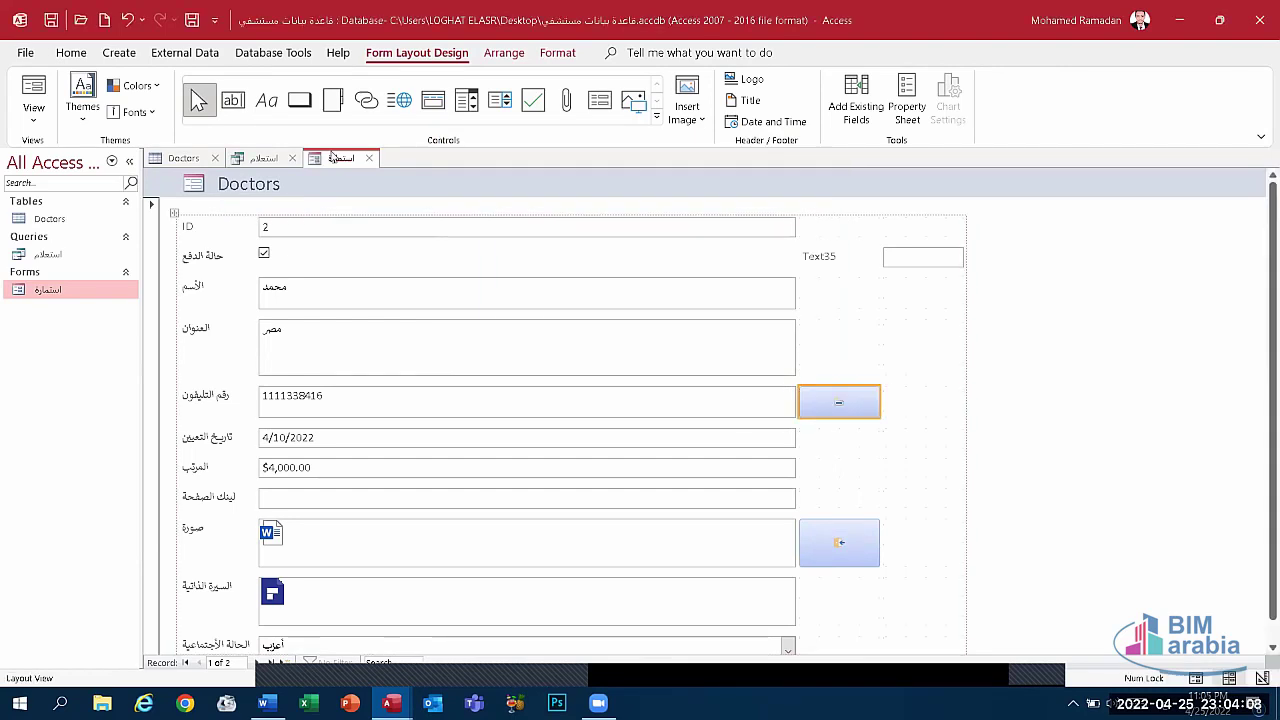
right_click(332, 155)
click(322, 157)
right_click(324, 157)
Step: Open استمارة in Form View and use the new button to create blank record 3 of 3
click(372, 243)
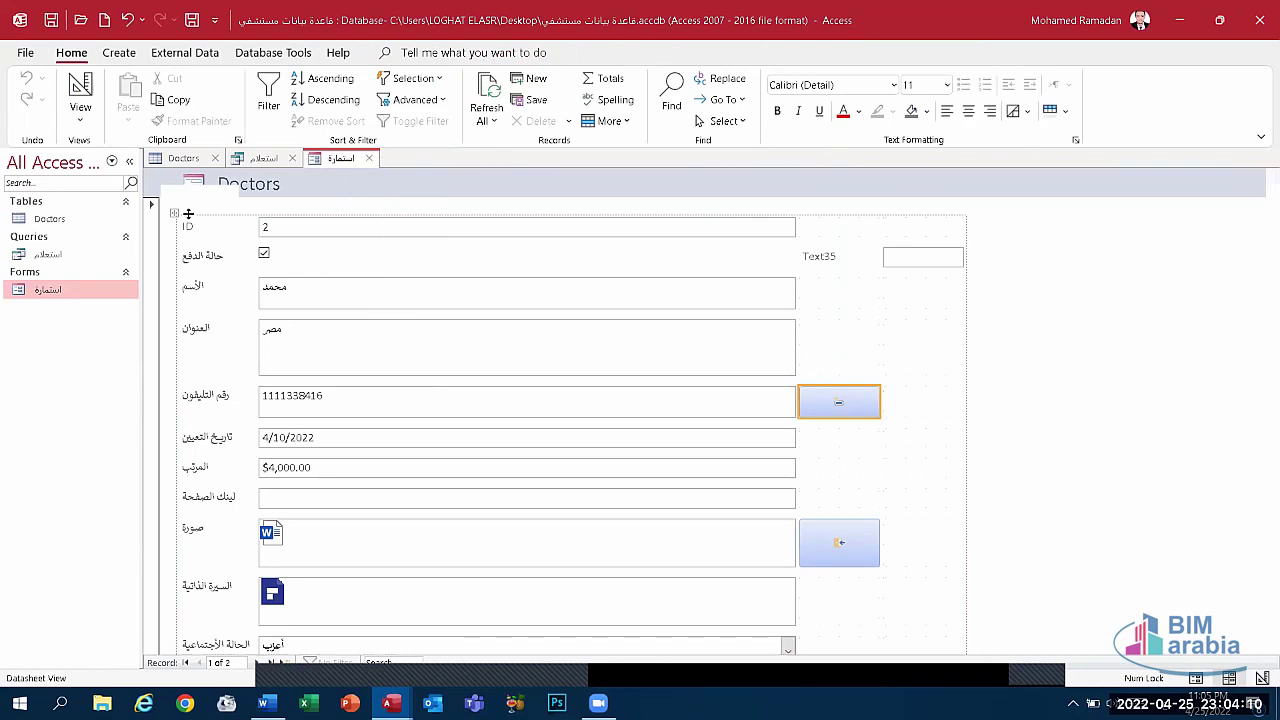
right_click(102, 289)
click(130, 298)
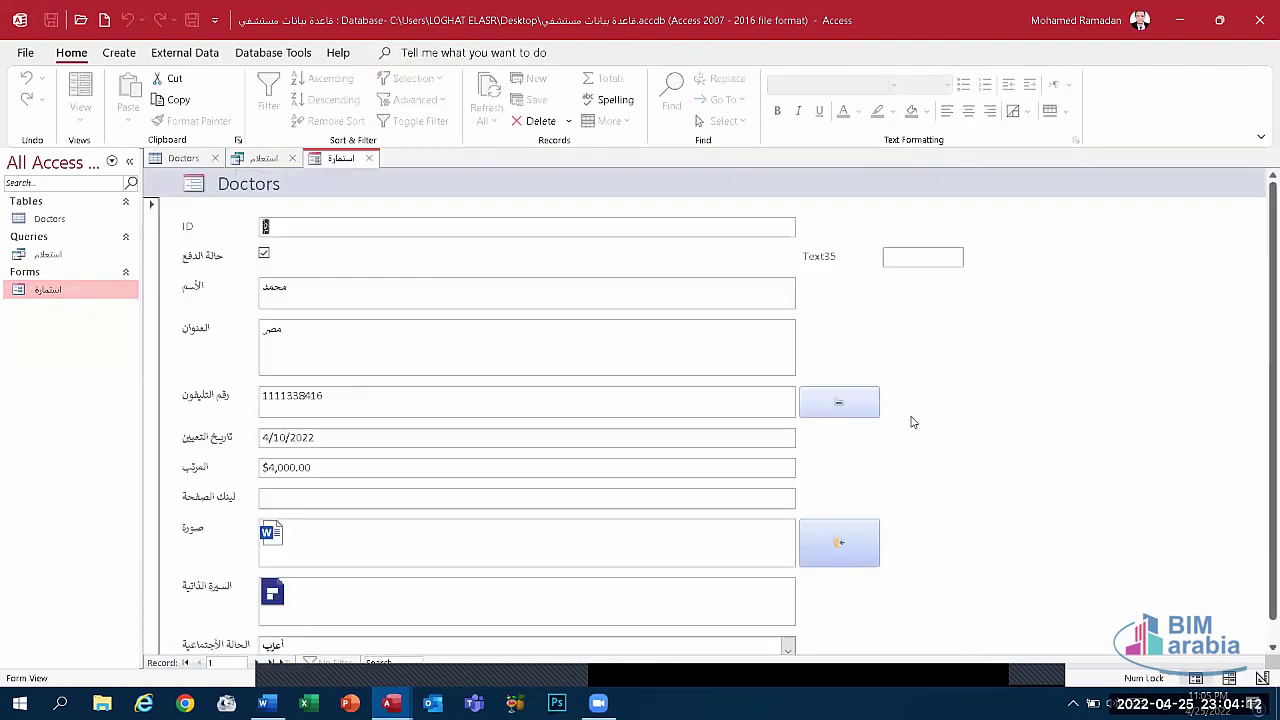
click(833, 408)
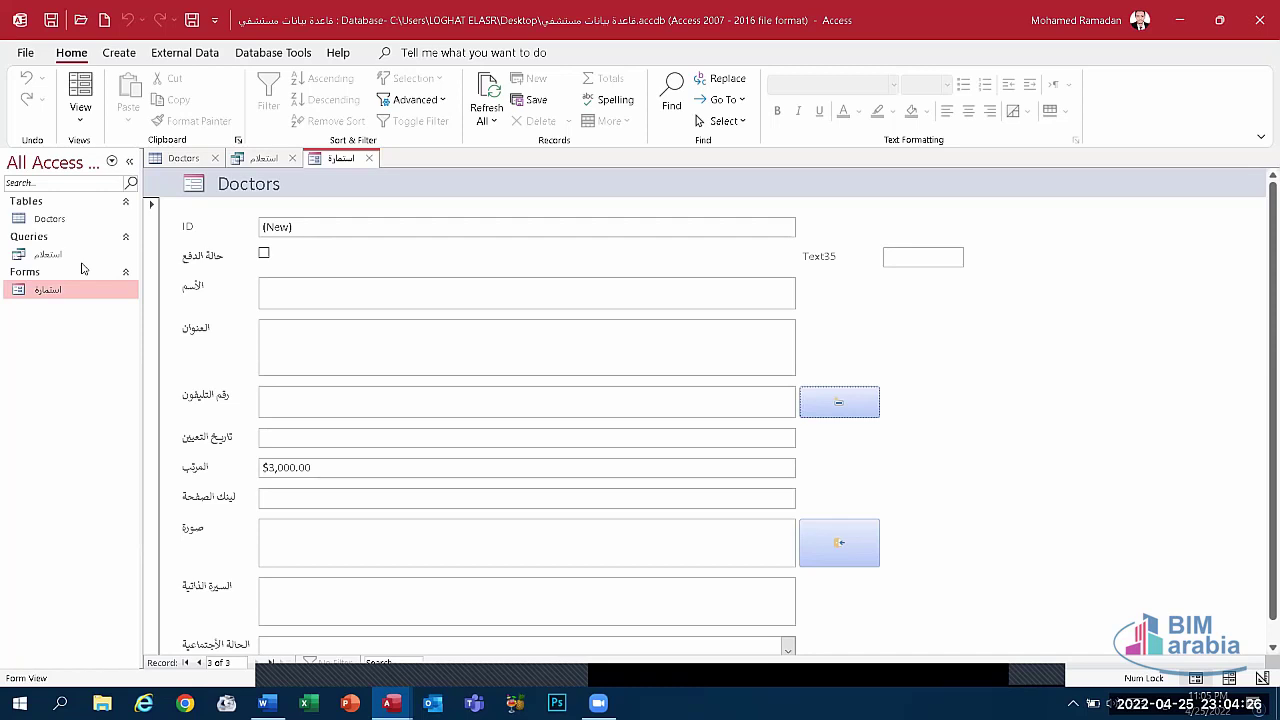
right_click(83, 294)
key(Escape)
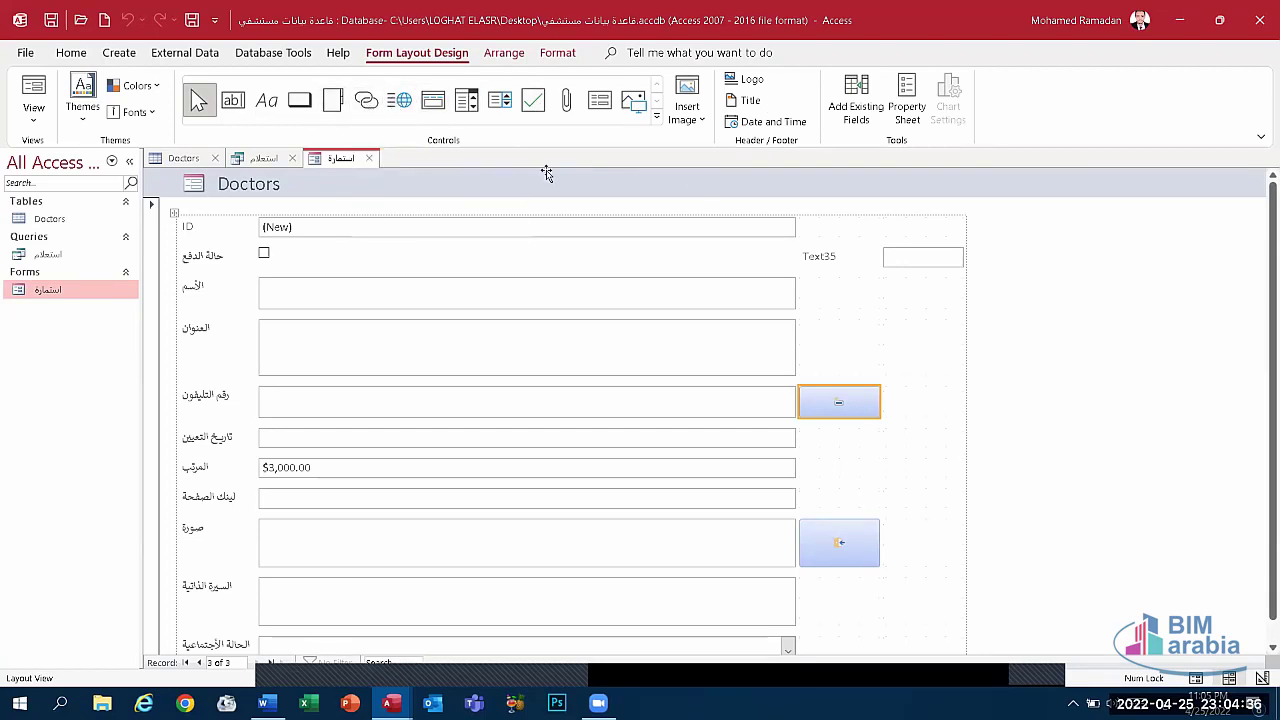
Step: Insert 507.jpg from the Desktop as the form header logo
click(746, 81)
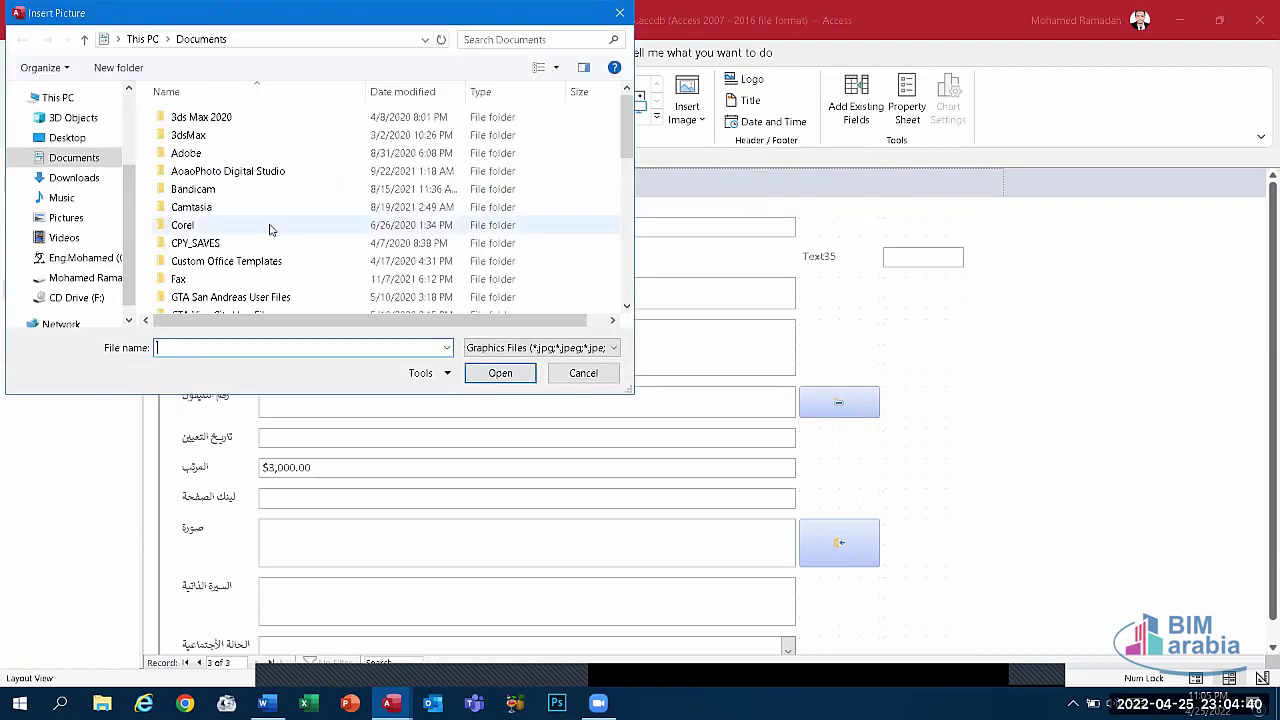
click(70, 138)
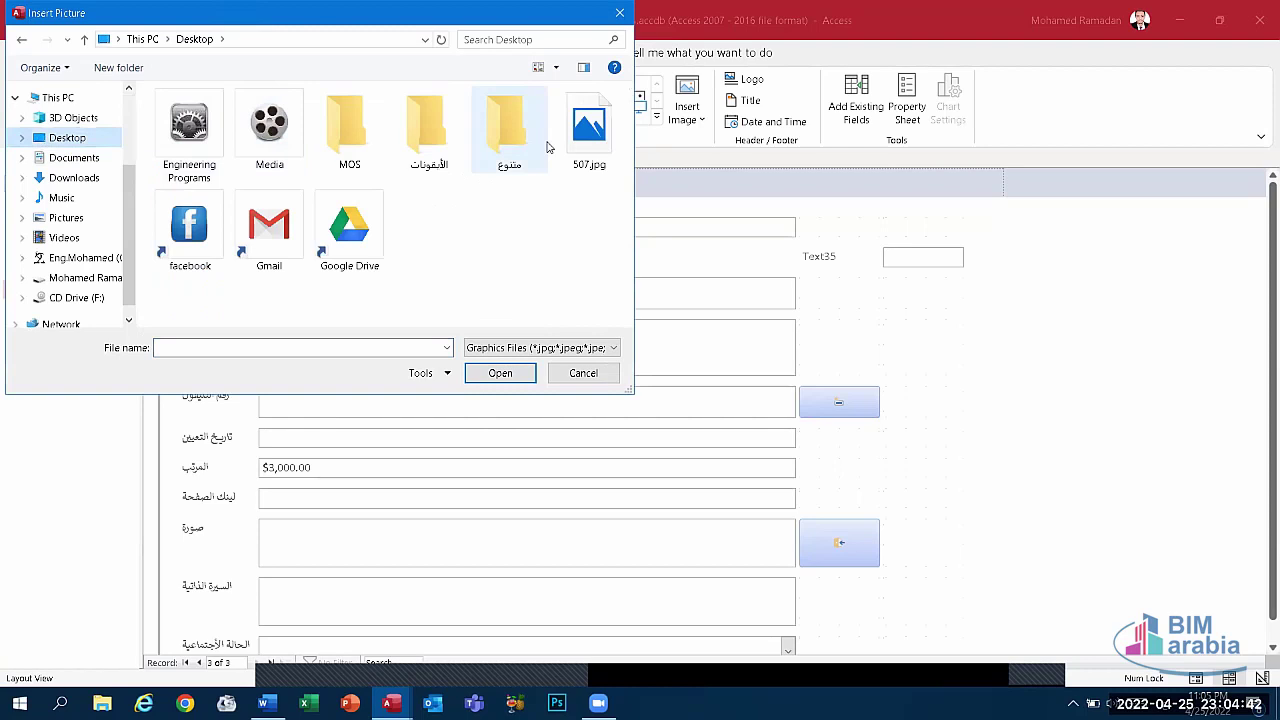
click(589, 128)
click(500, 373)
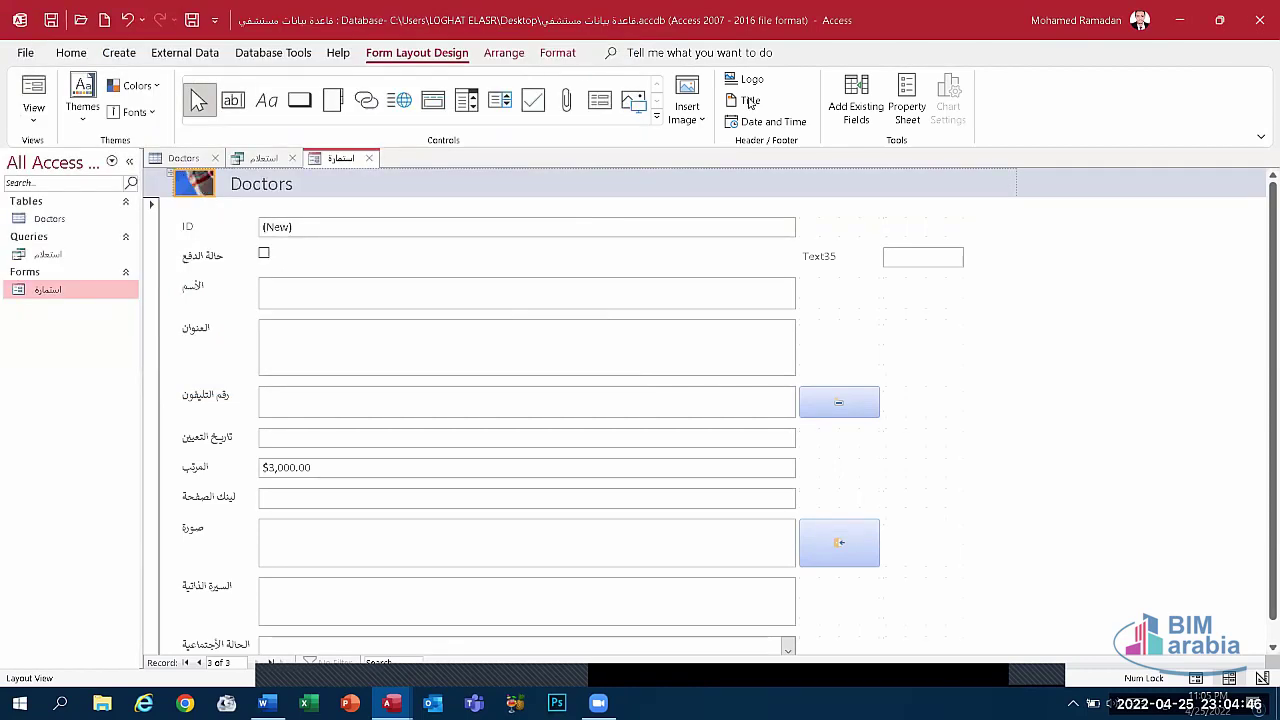
Step: Add the current date and time to the form header in the default format
double_click(292, 184)
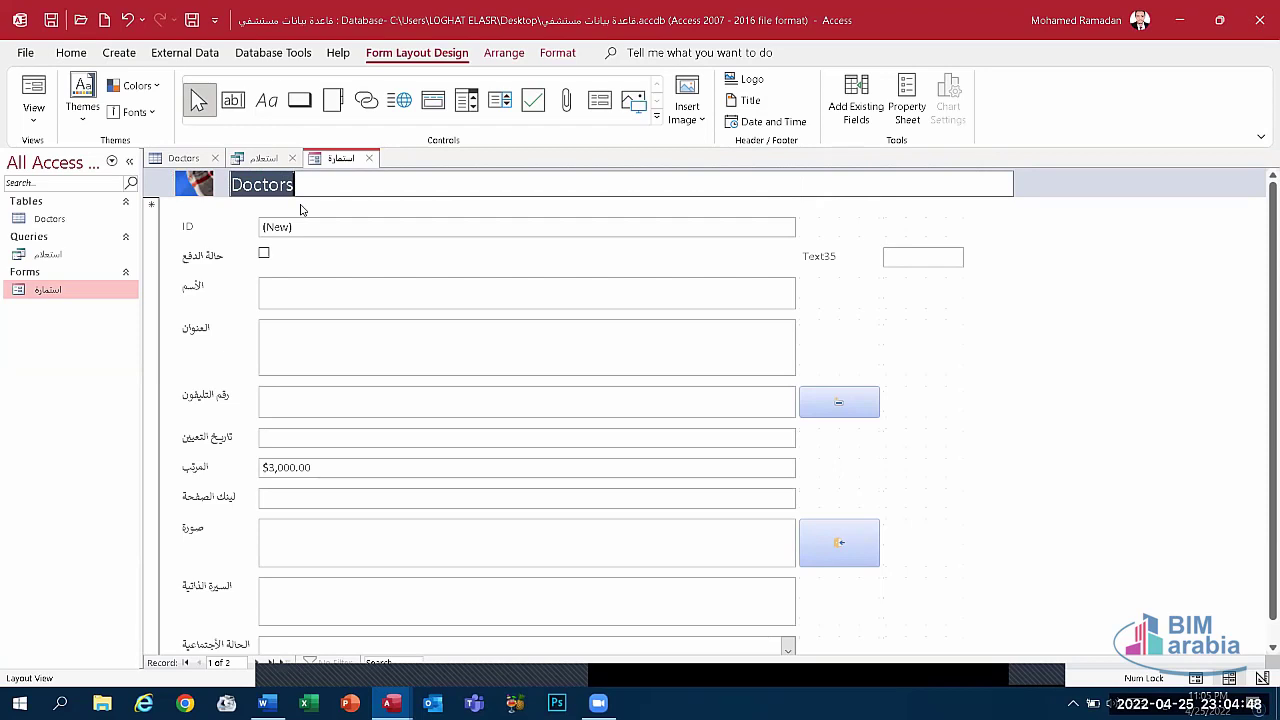
click(286, 183)
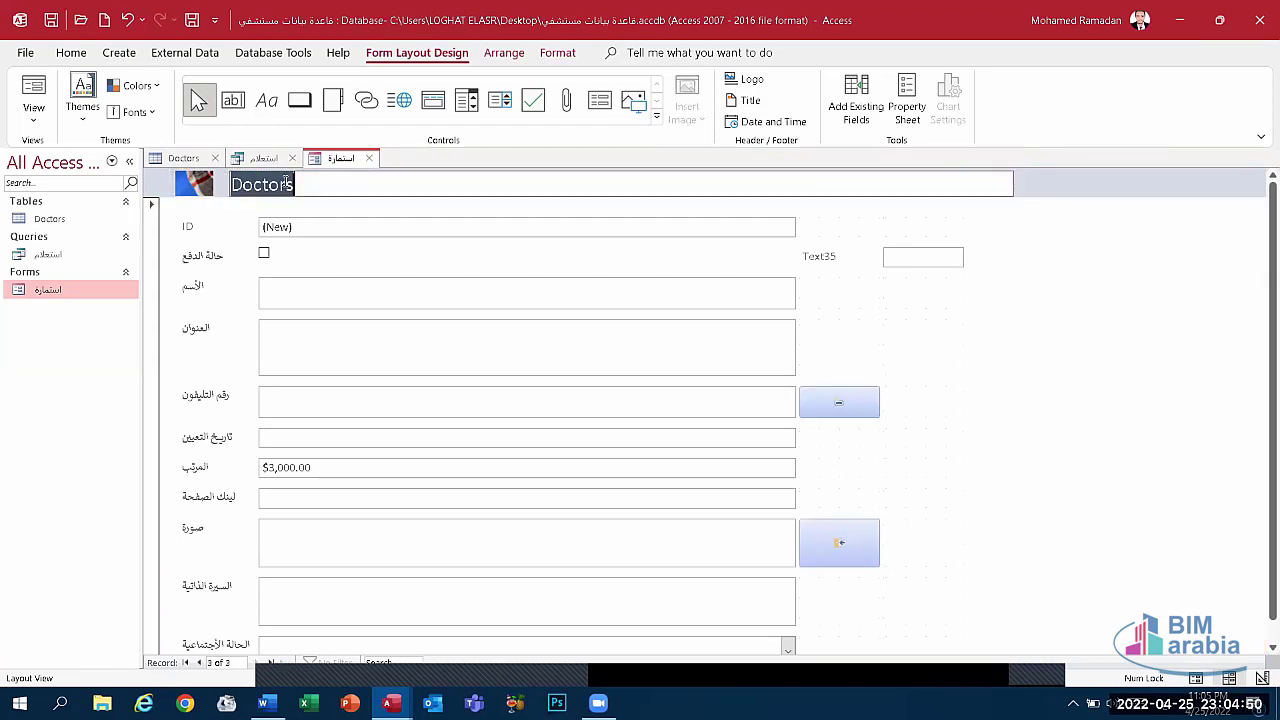
click(320, 210)
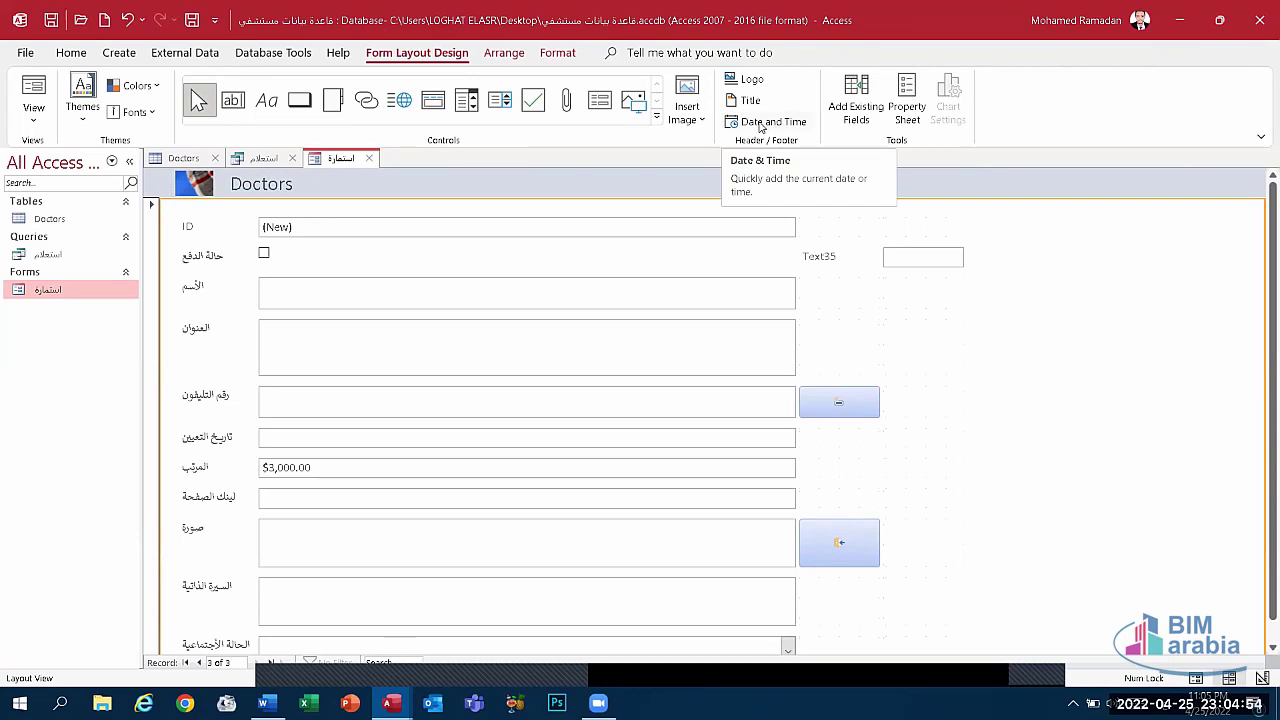
click(760, 123)
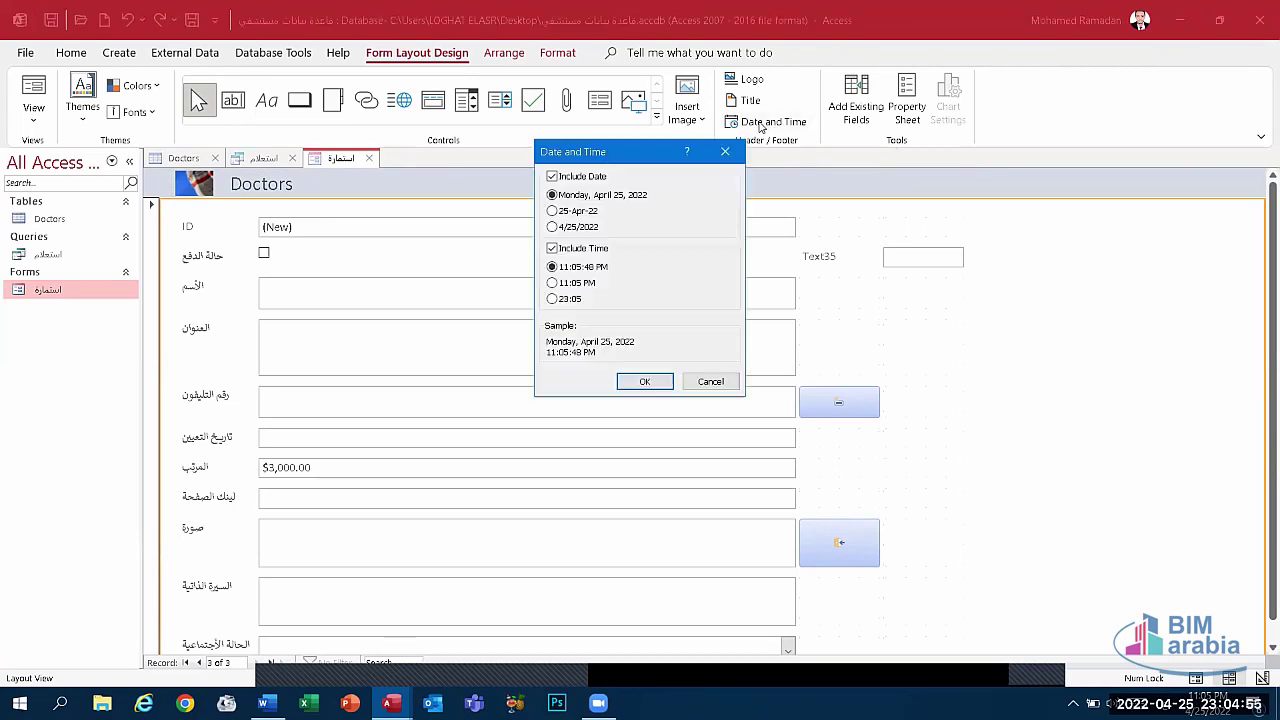
click(655, 379)
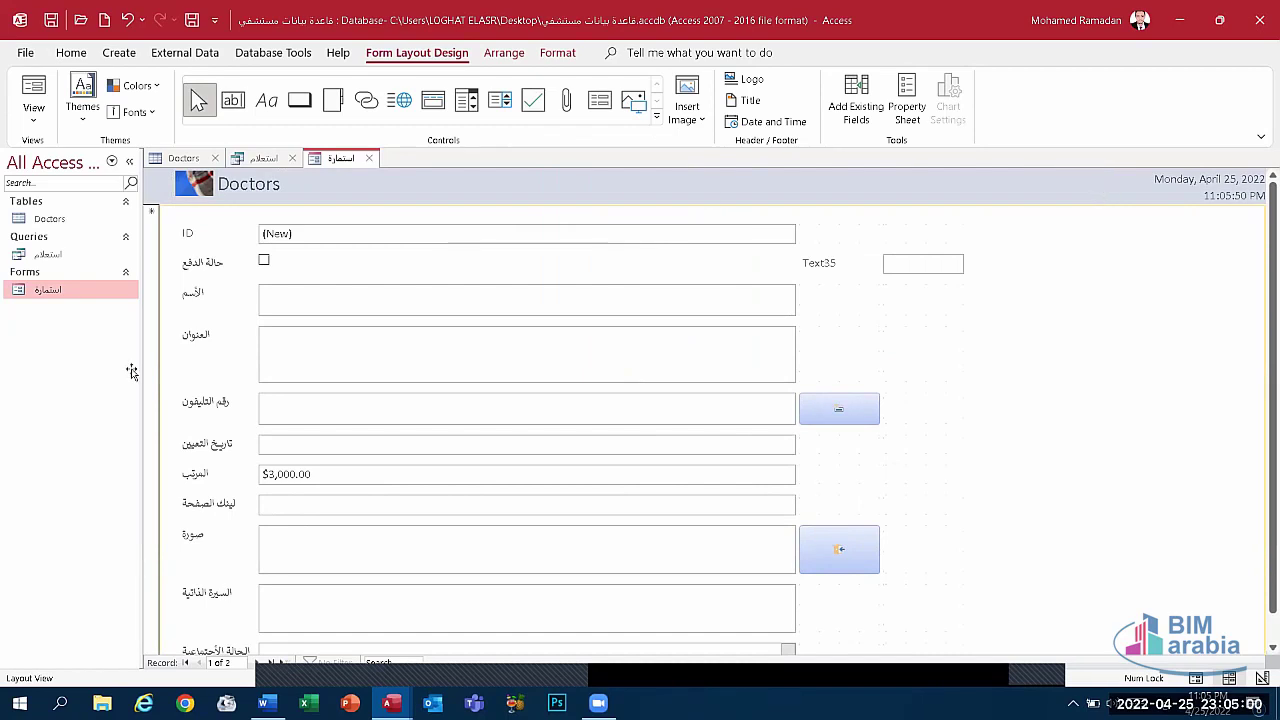
Step: Step through the two doctor records, then close the form
click(258, 664)
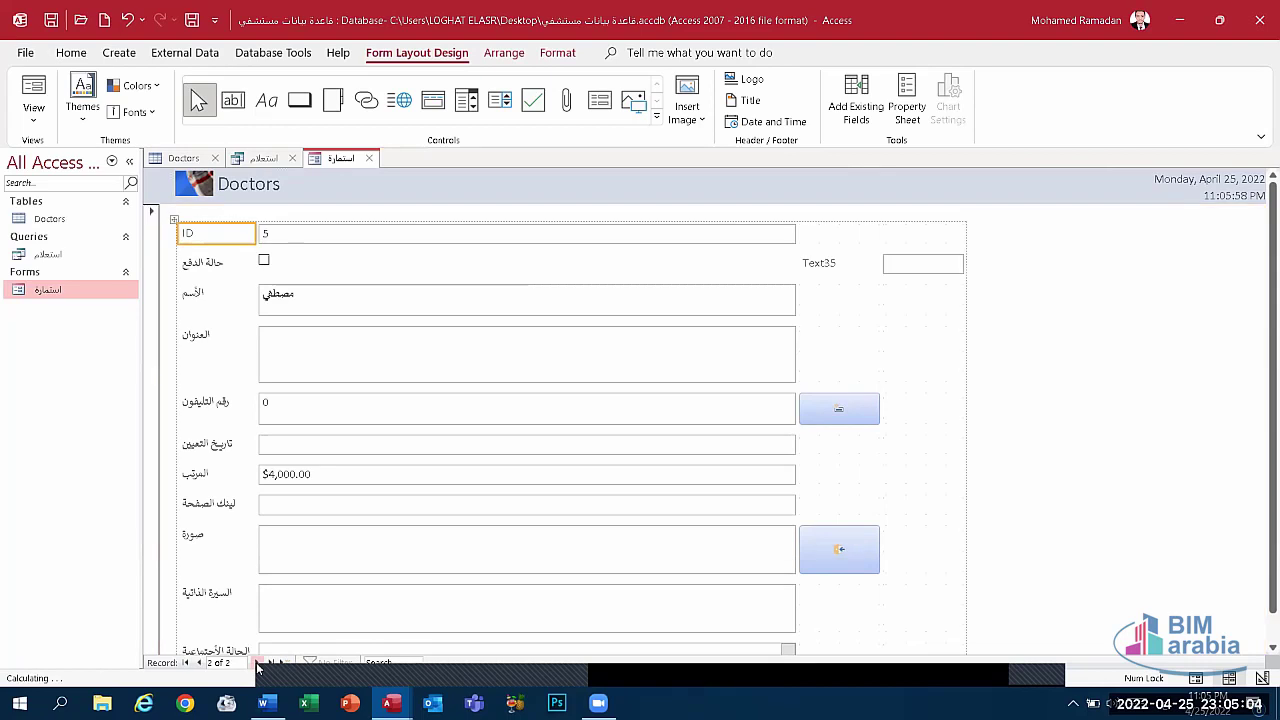
click(260, 664)
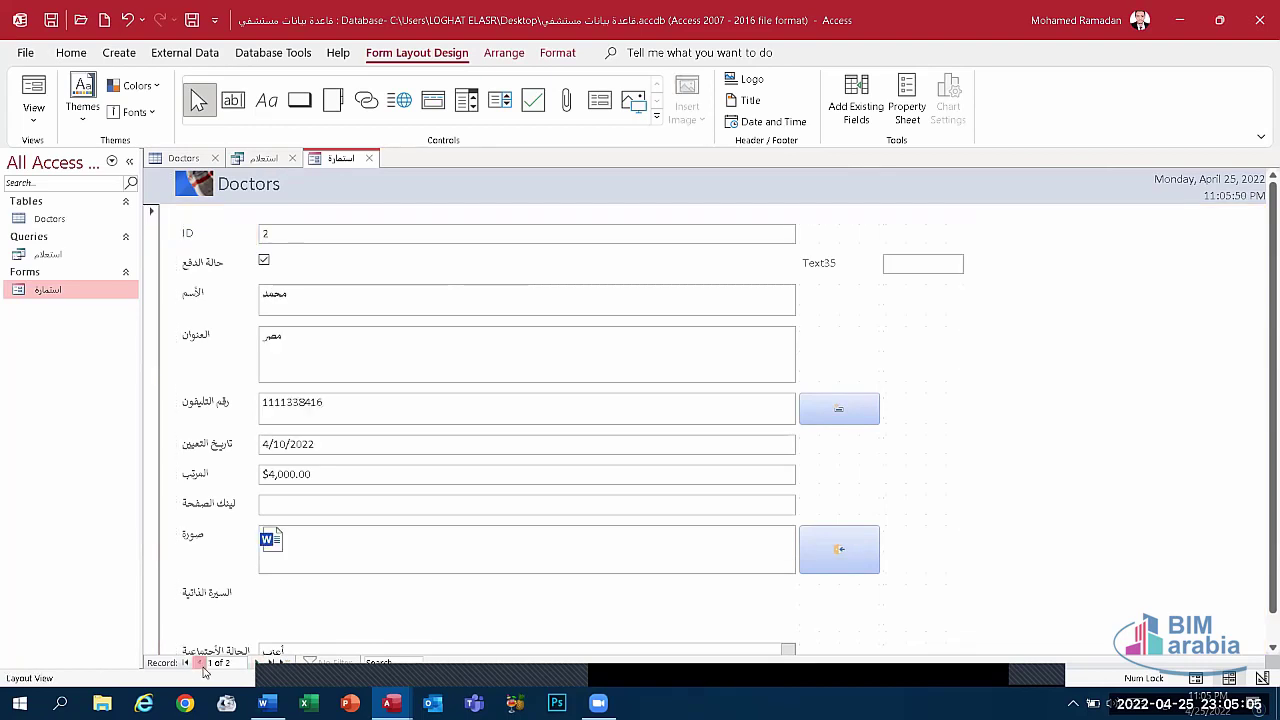
click(266, 663)
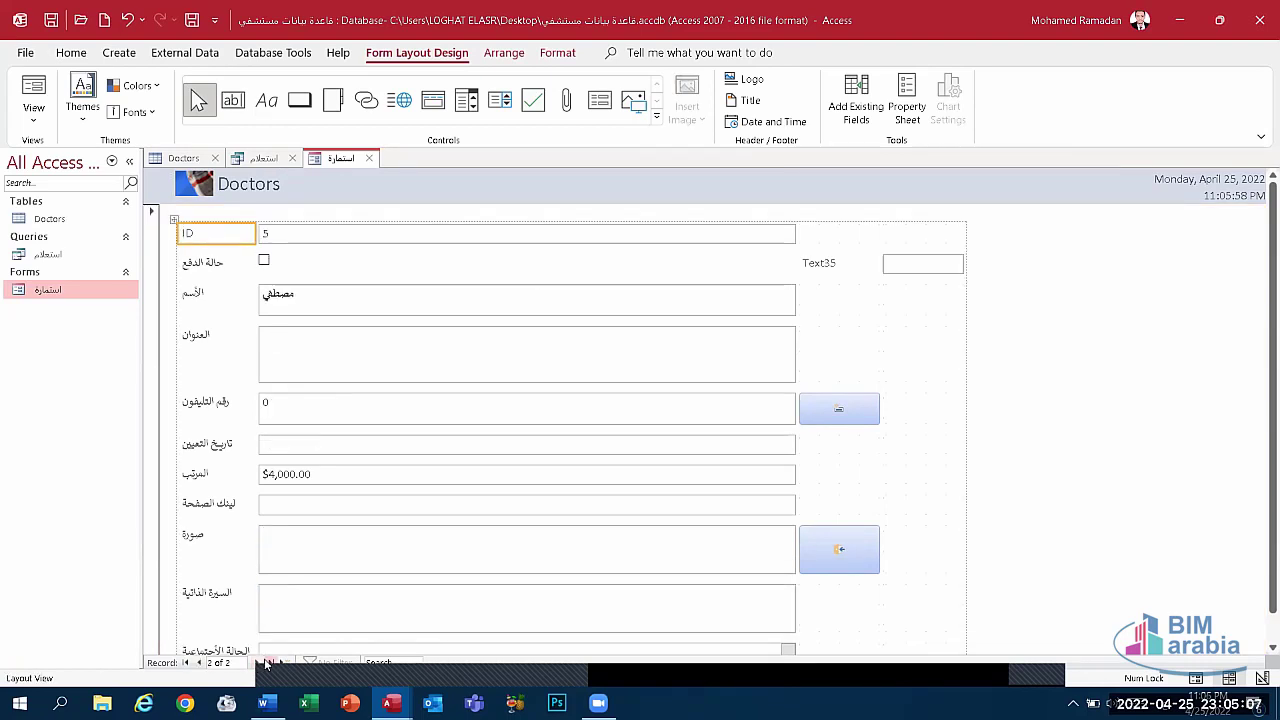
right_click(349, 160)
key(Escape)
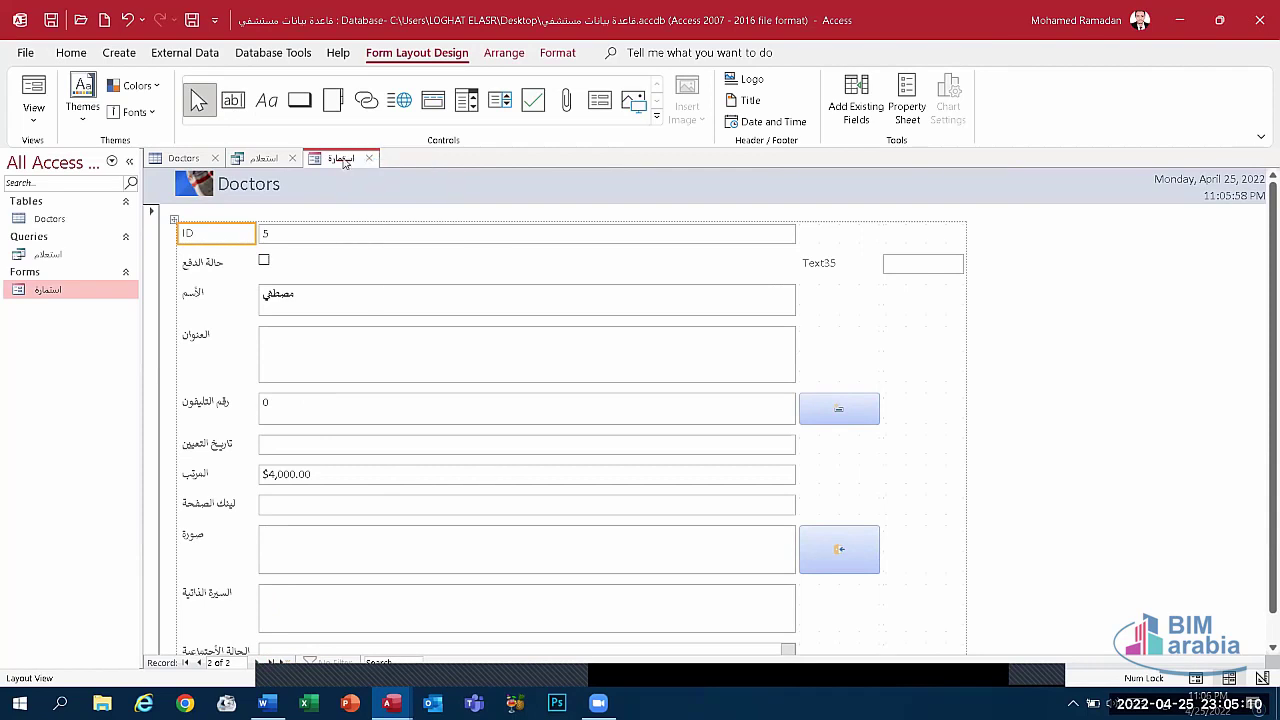
right_click(344, 160)
click(355, 192)
Step: Close the query and create a quick Report from the Doctors table
right_click(272, 160)
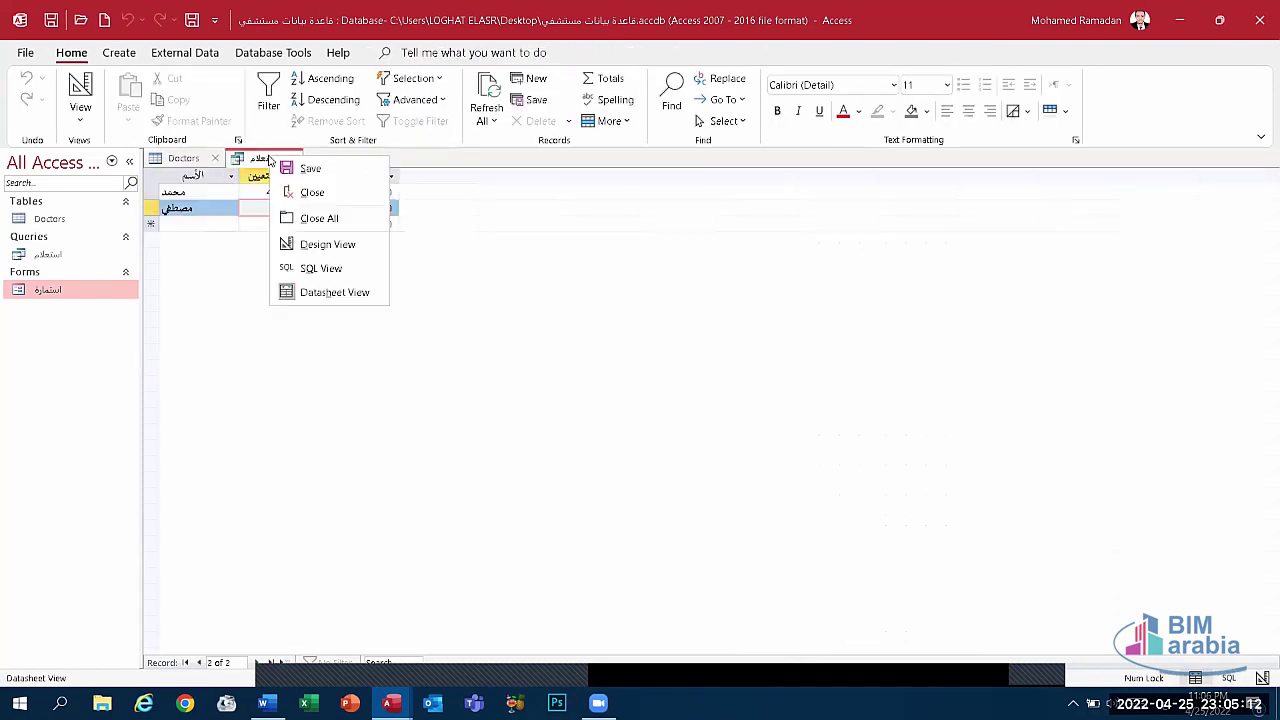
click(294, 172)
right_click(272, 160)
click(300, 191)
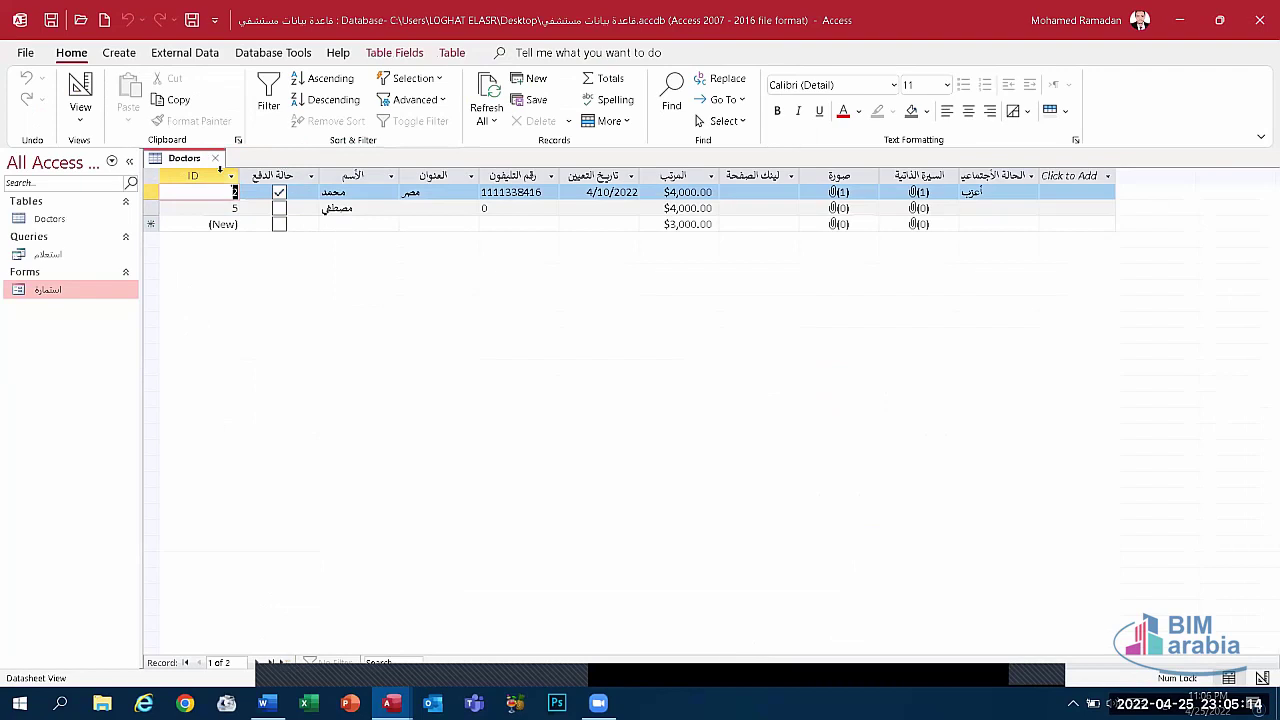
click(119, 52)
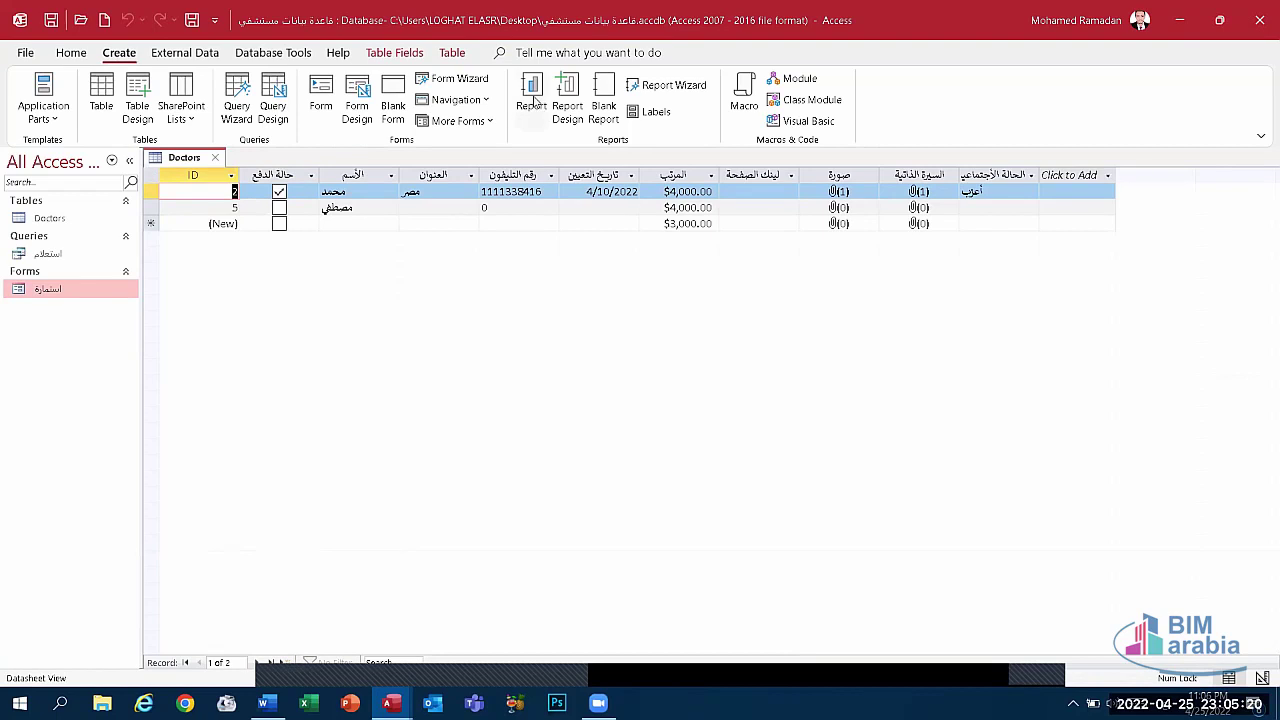
click(533, 96)
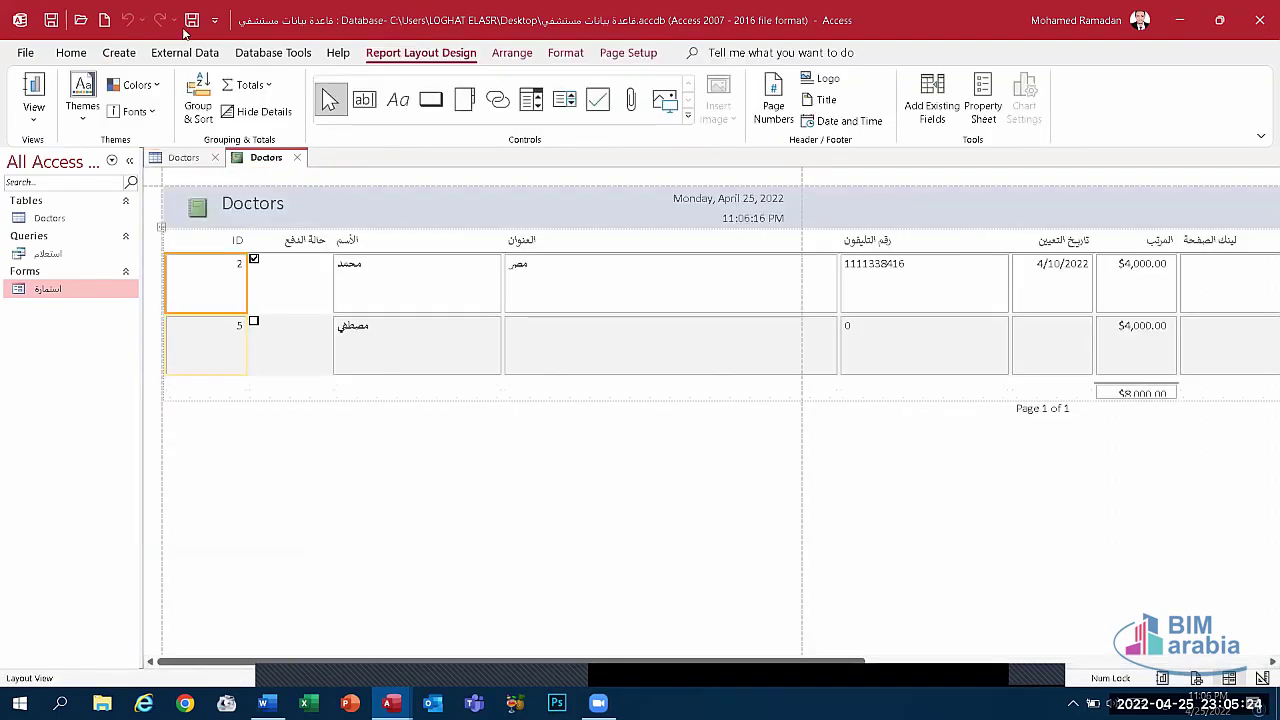
Step: Browse the report's Arrange, Format and Page Setup tabs, checking Margins and Size, then return to Design
click(527, 57)
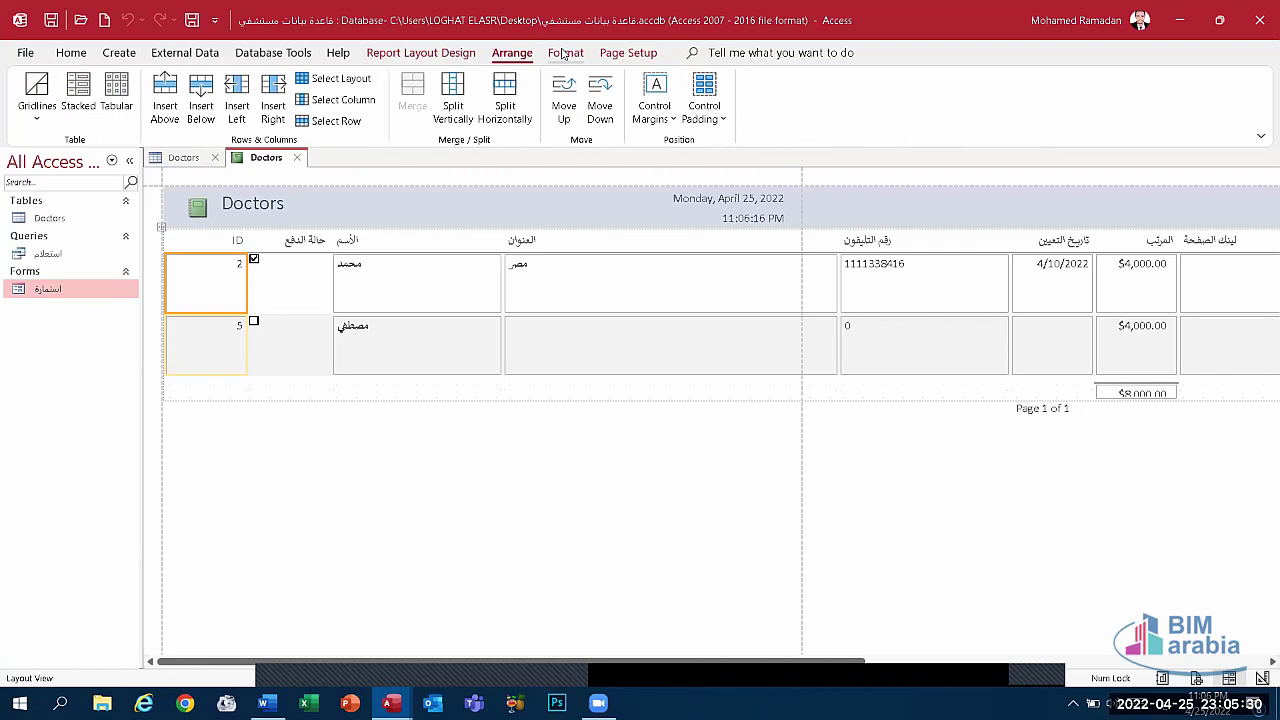
click(563, 53)
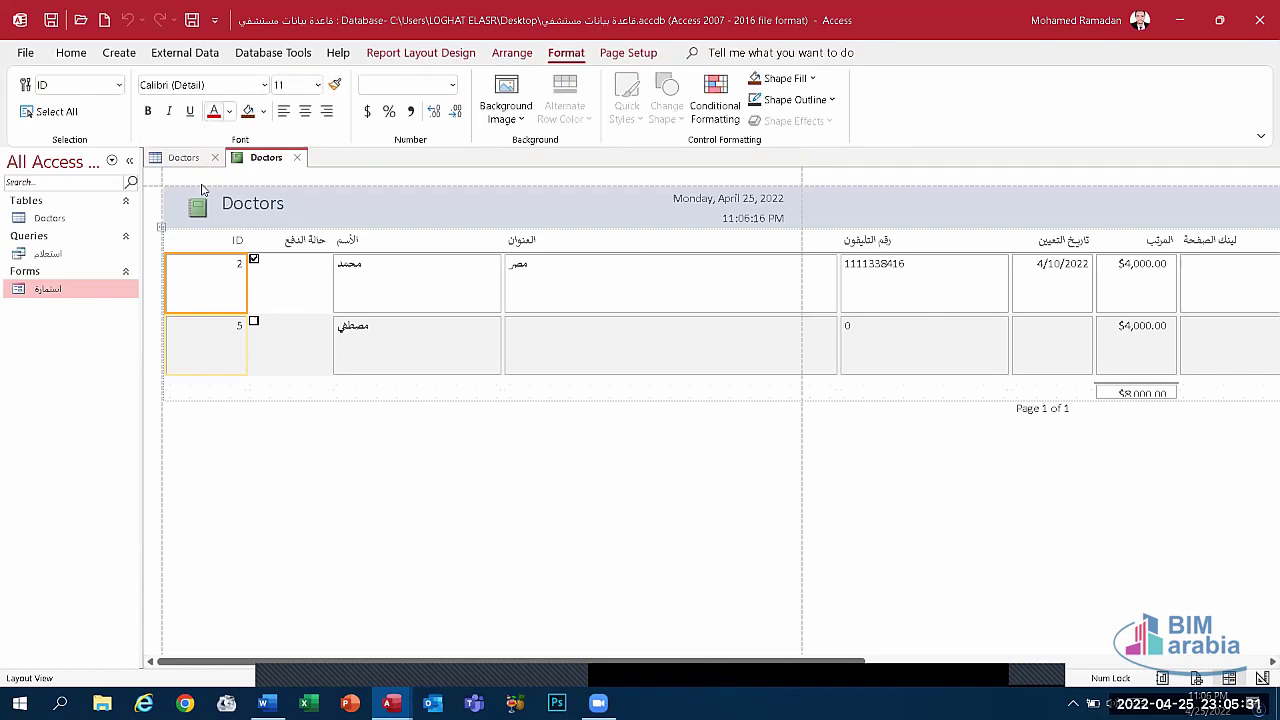
click(630, 55)
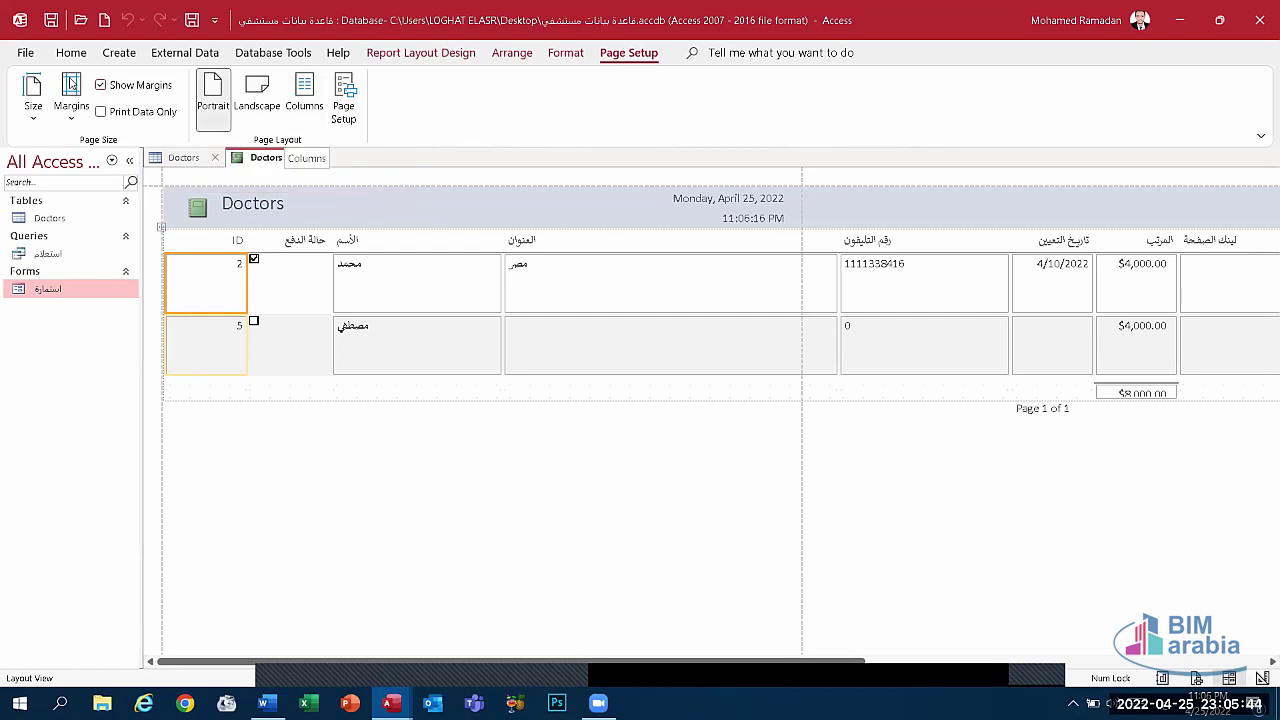
click(75, 120)
click(75, 120)
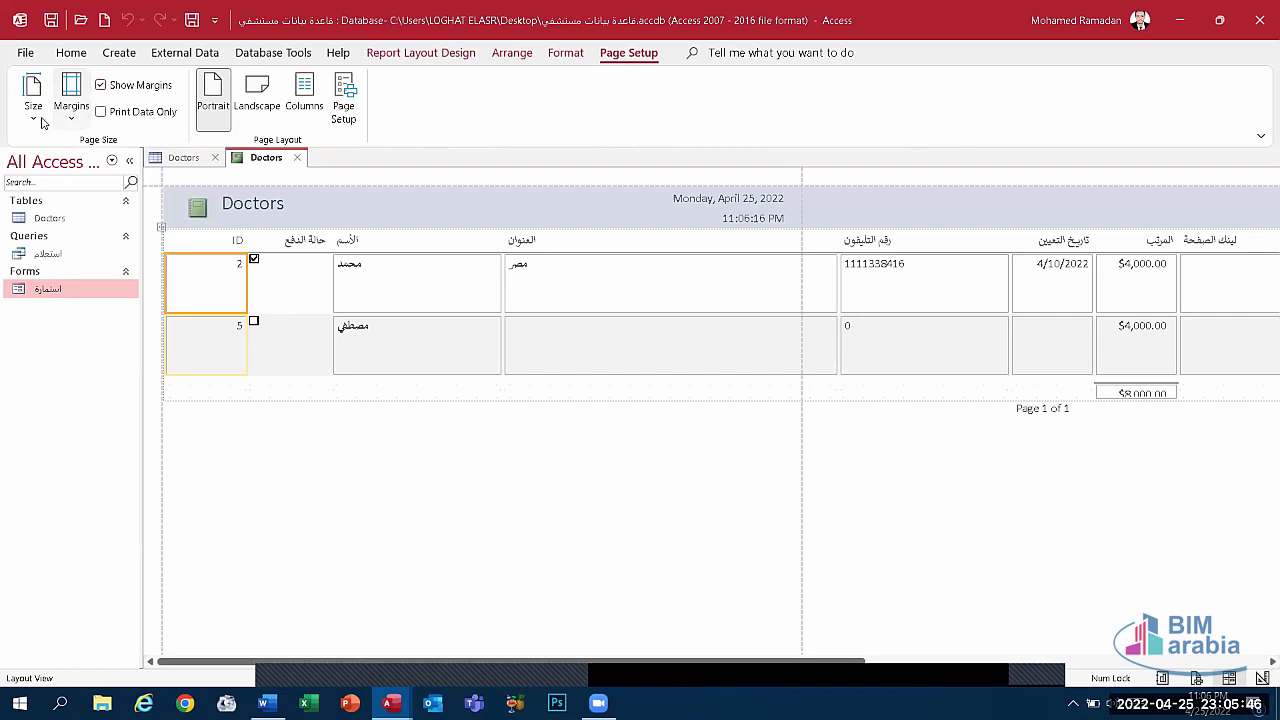
click(42, 121)
click(42, 121)
click(530, 56)
click(447, 54)
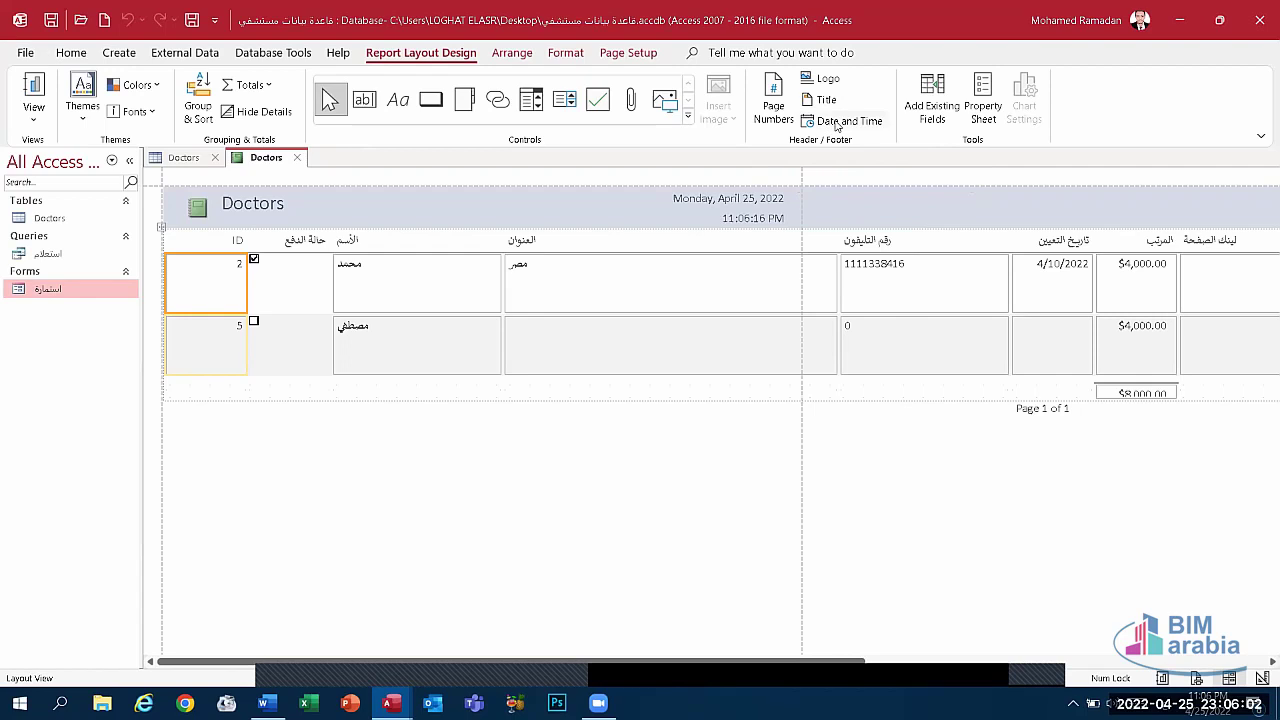
Step: Remove the $8,000.00 Sum total and reselect the salary column
click(1138, 392)
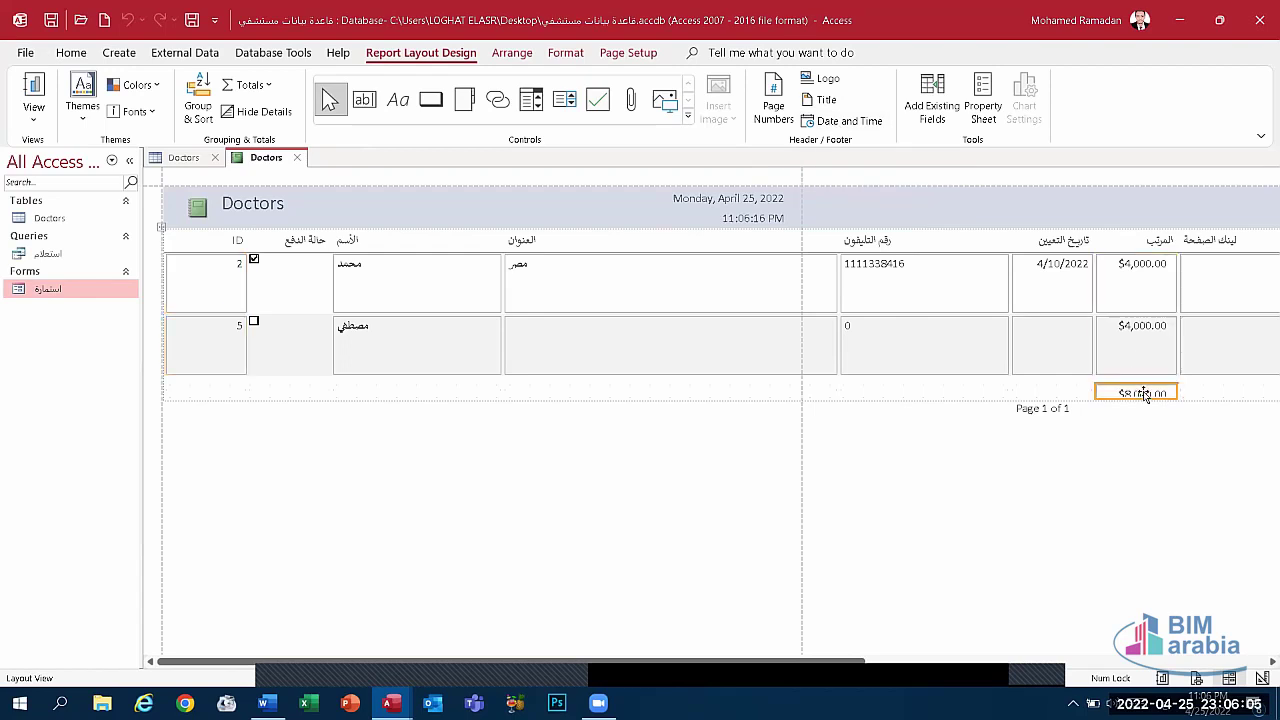
click(251, 88)
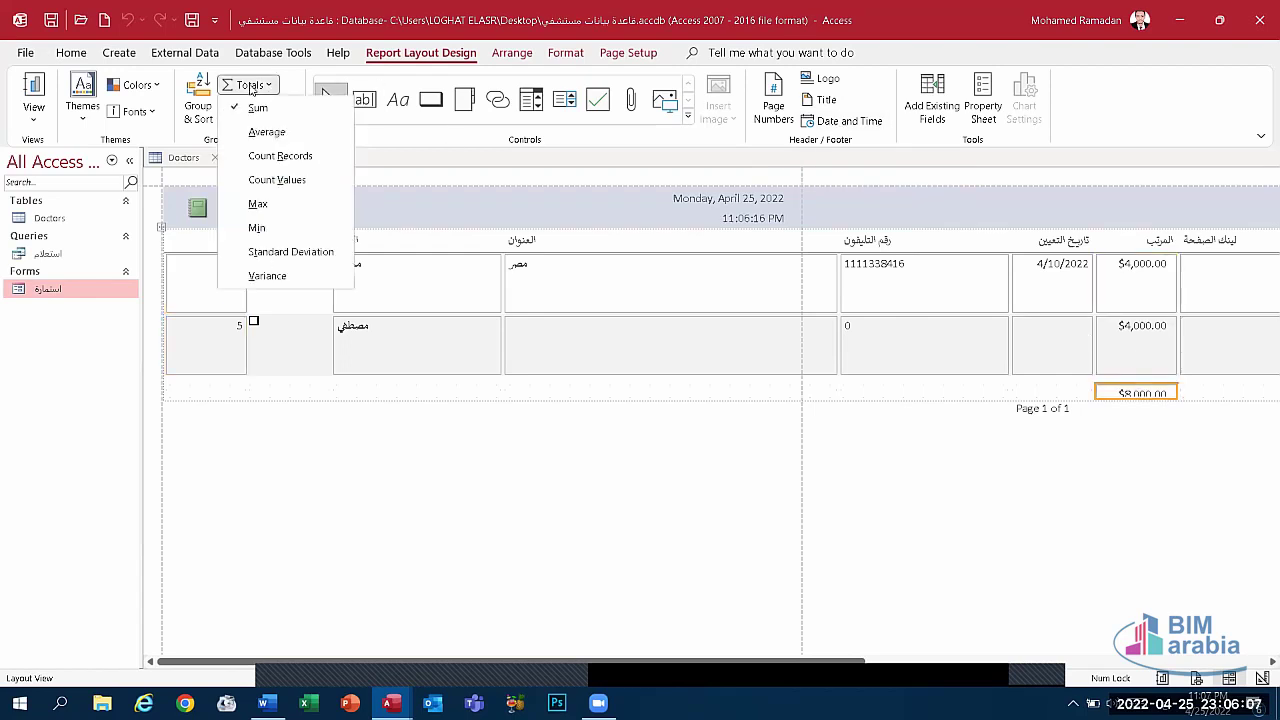
click(257, 107)
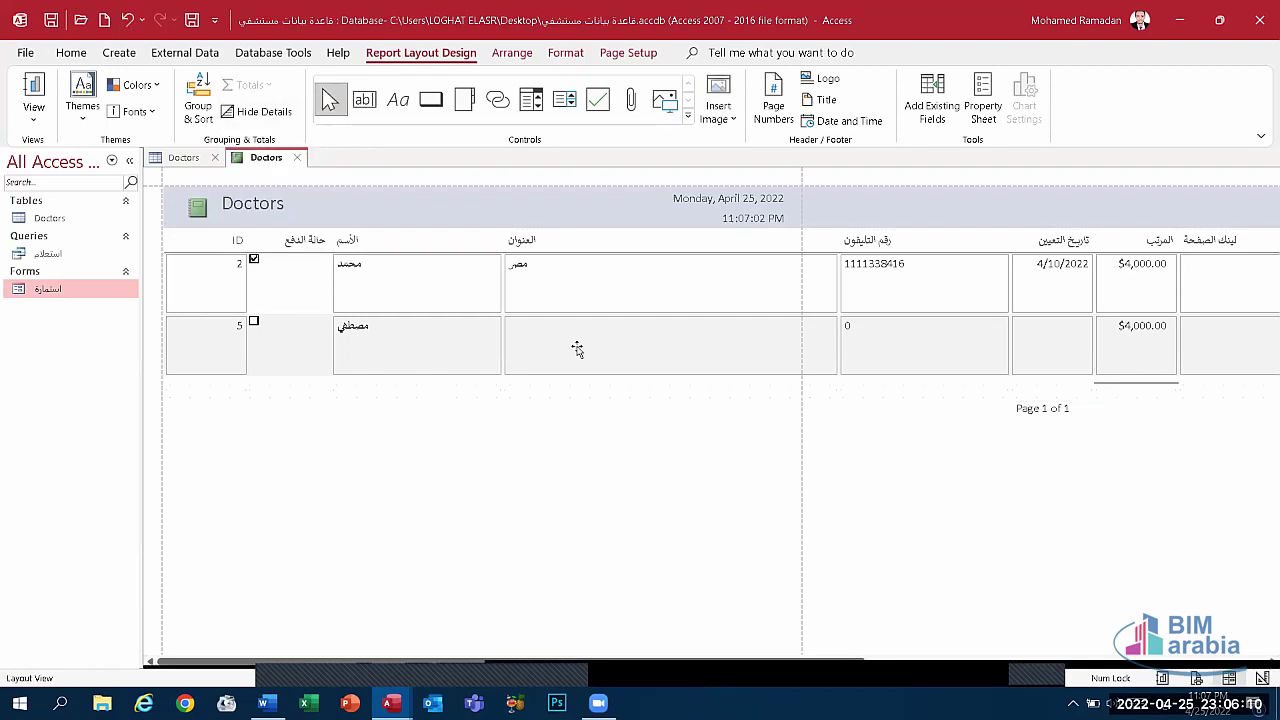
click(1150, 388)
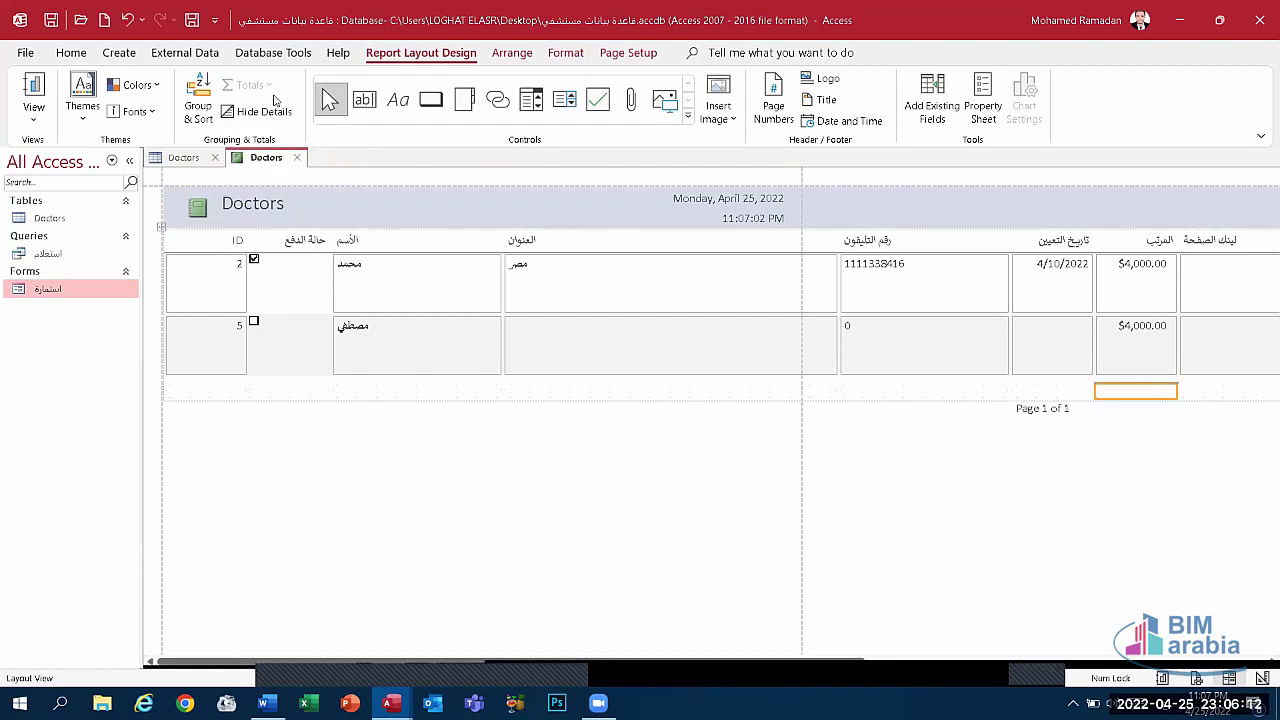
click(1136, 357)
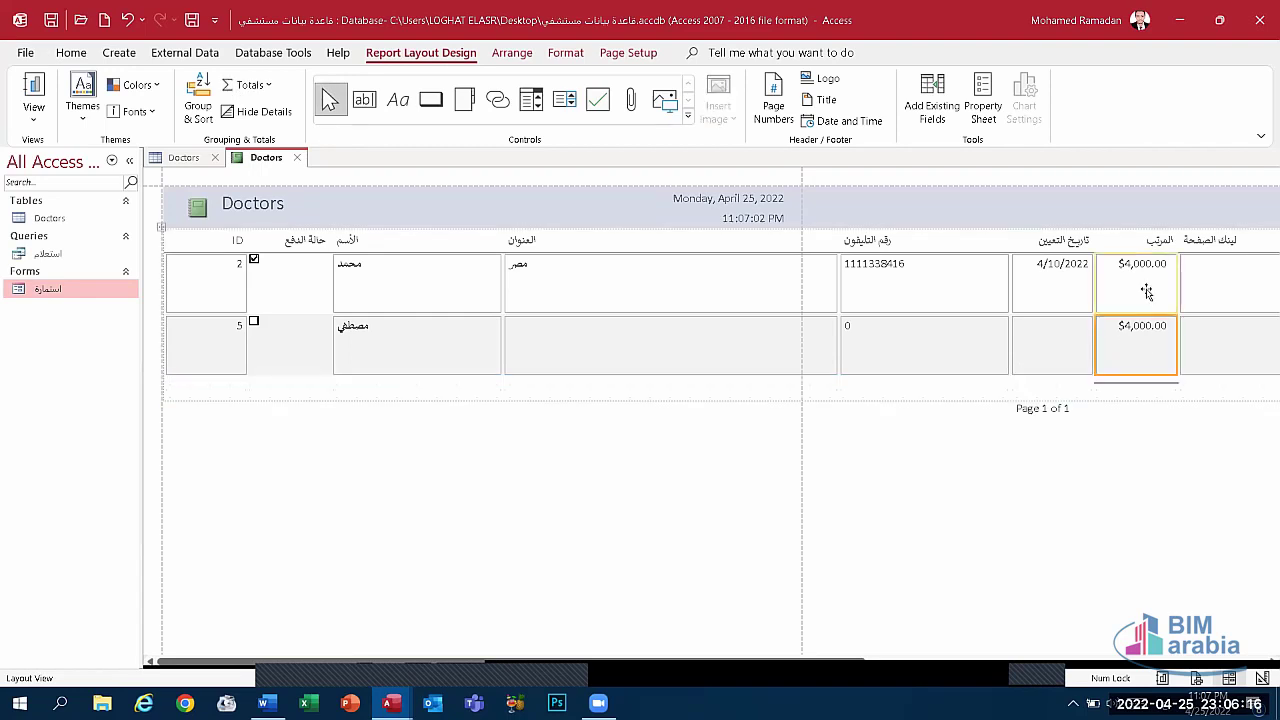
click(1085, 290)
click(1085, 290)
click(1140, 292)
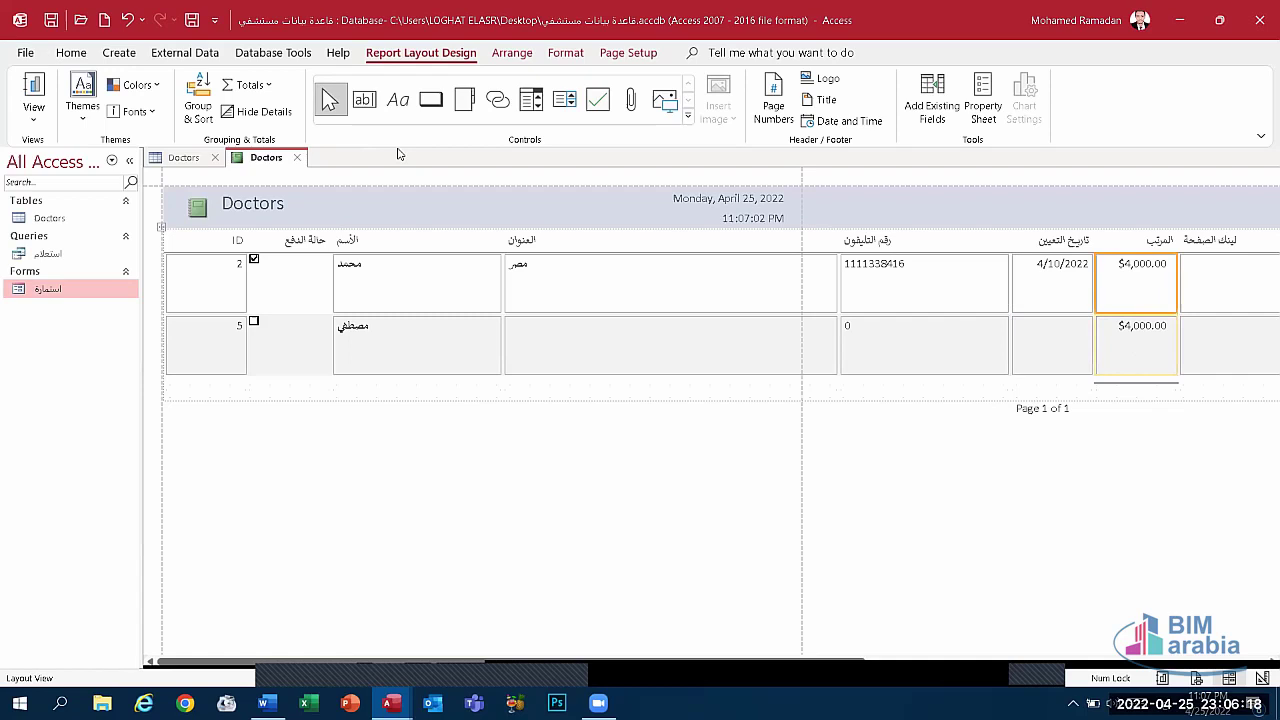
Step: Total the salary column as Sum, then Average, finally Max showing $4,000.00
click(248, 87)
click(258, 106)
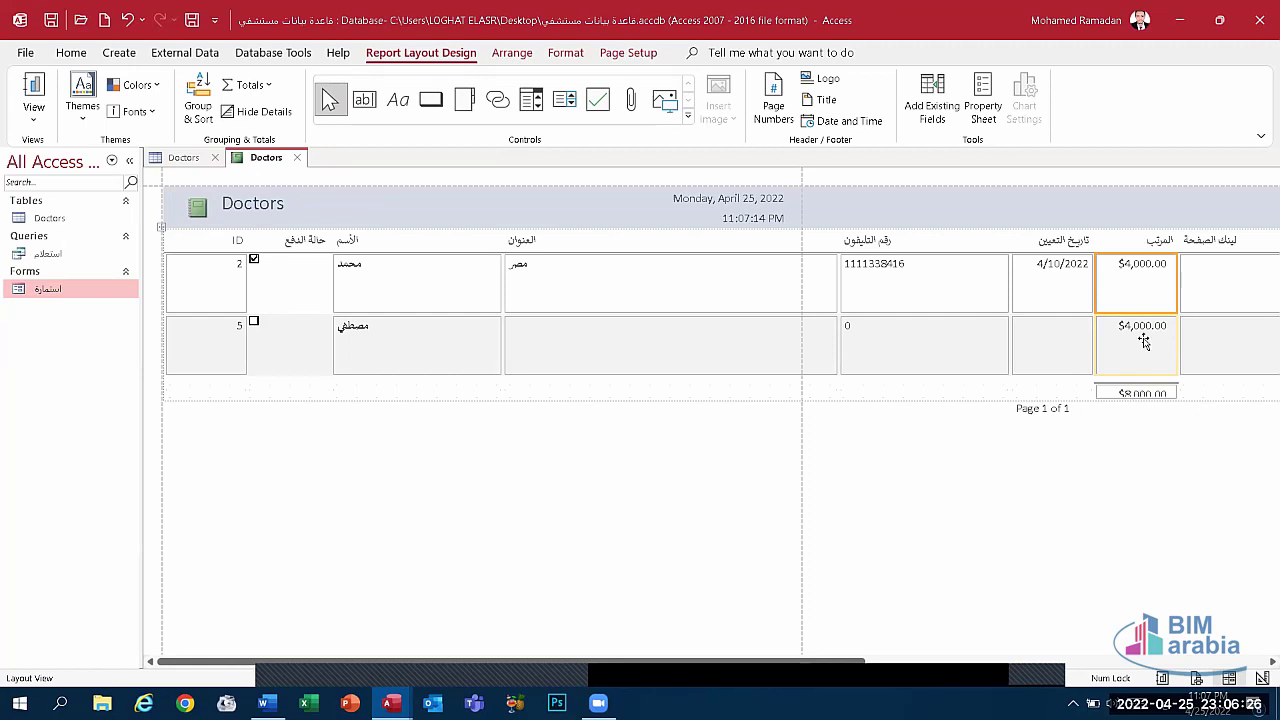
click(266, 89)
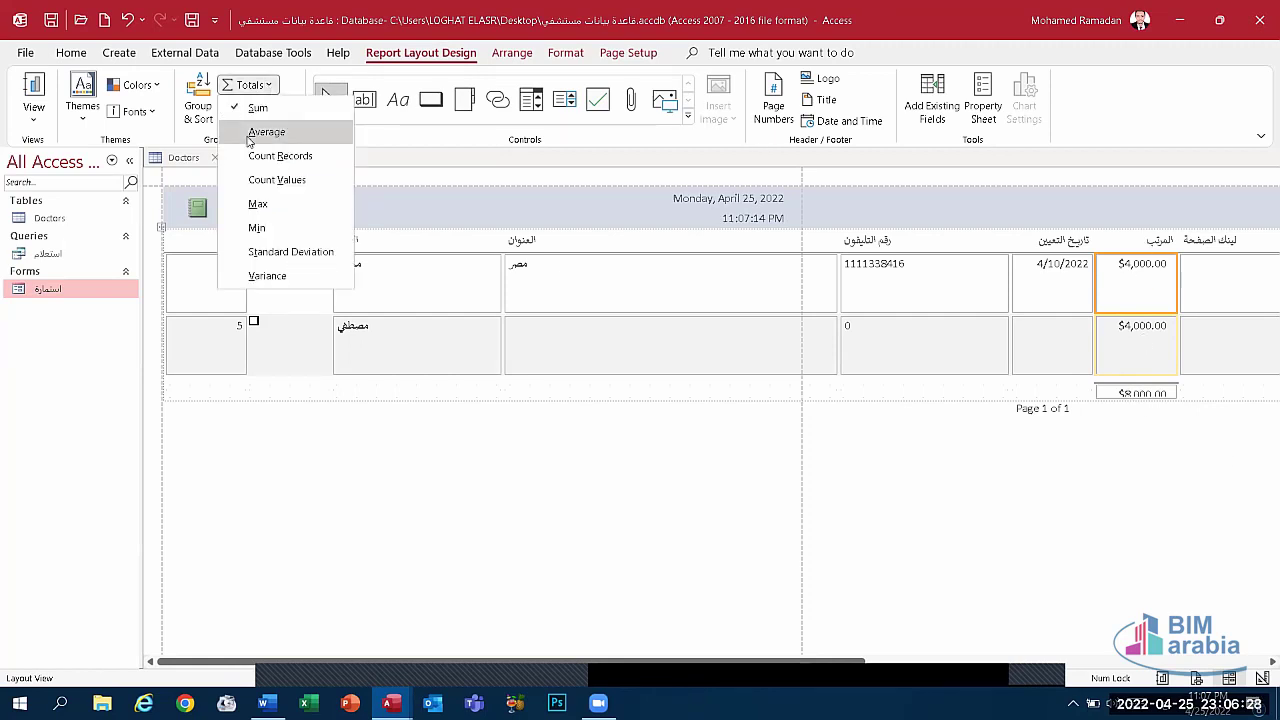
click(272, 129)
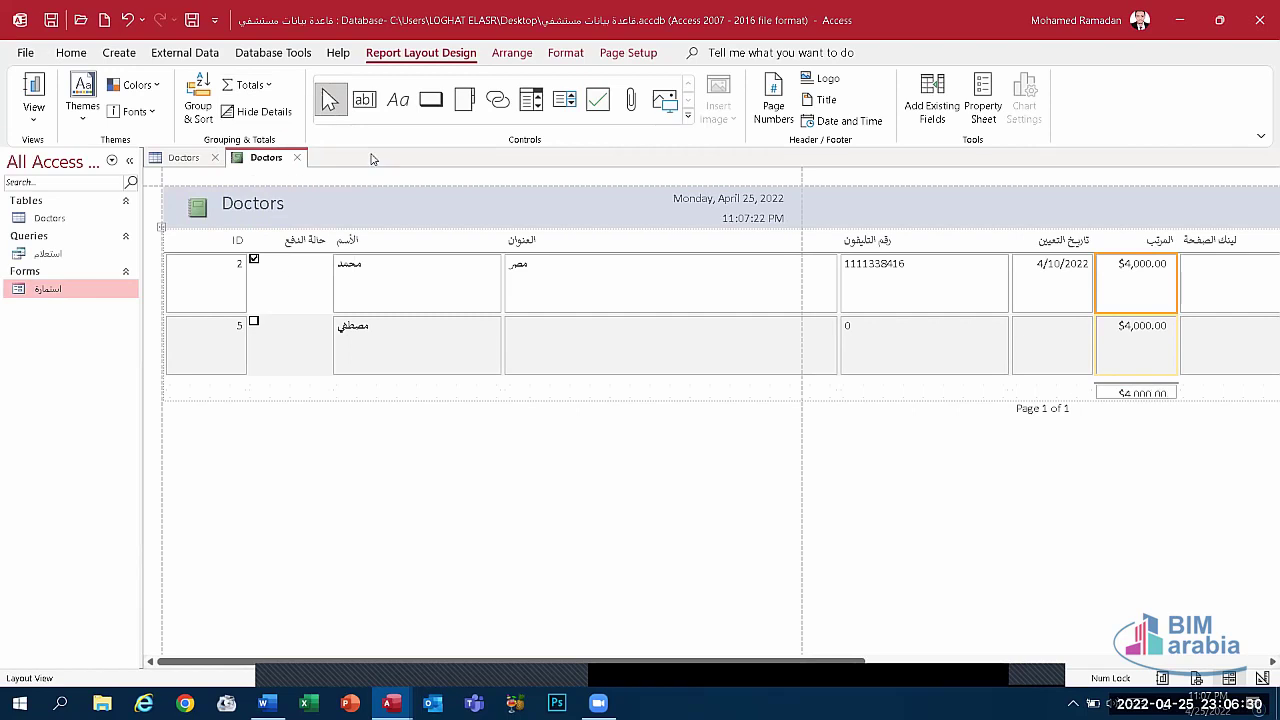
click(266, 88)
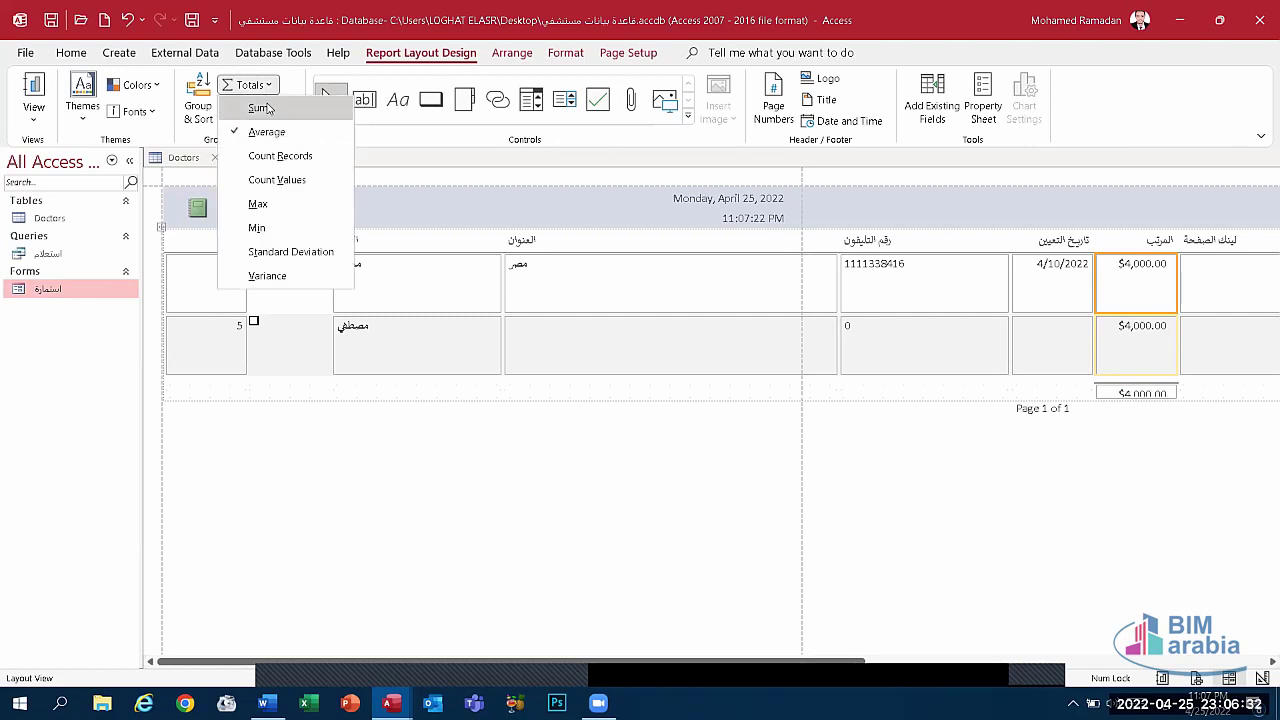
click(271, 208)
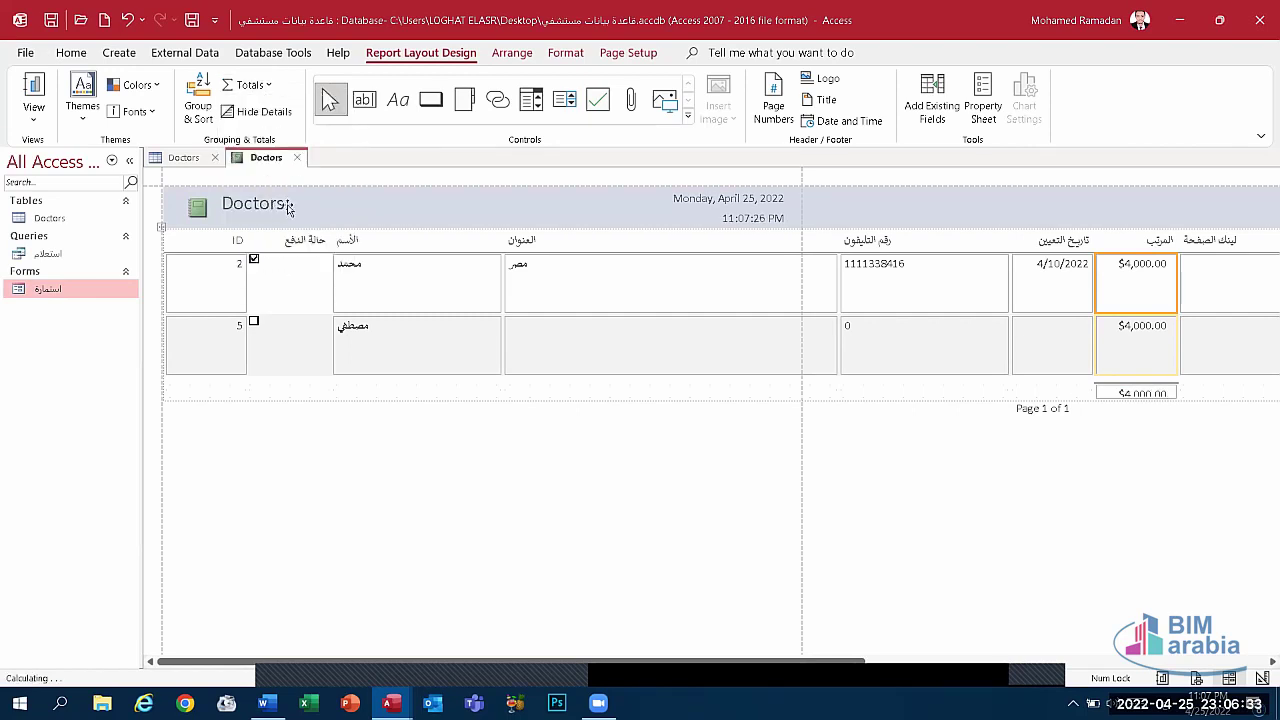
click(245, 88)
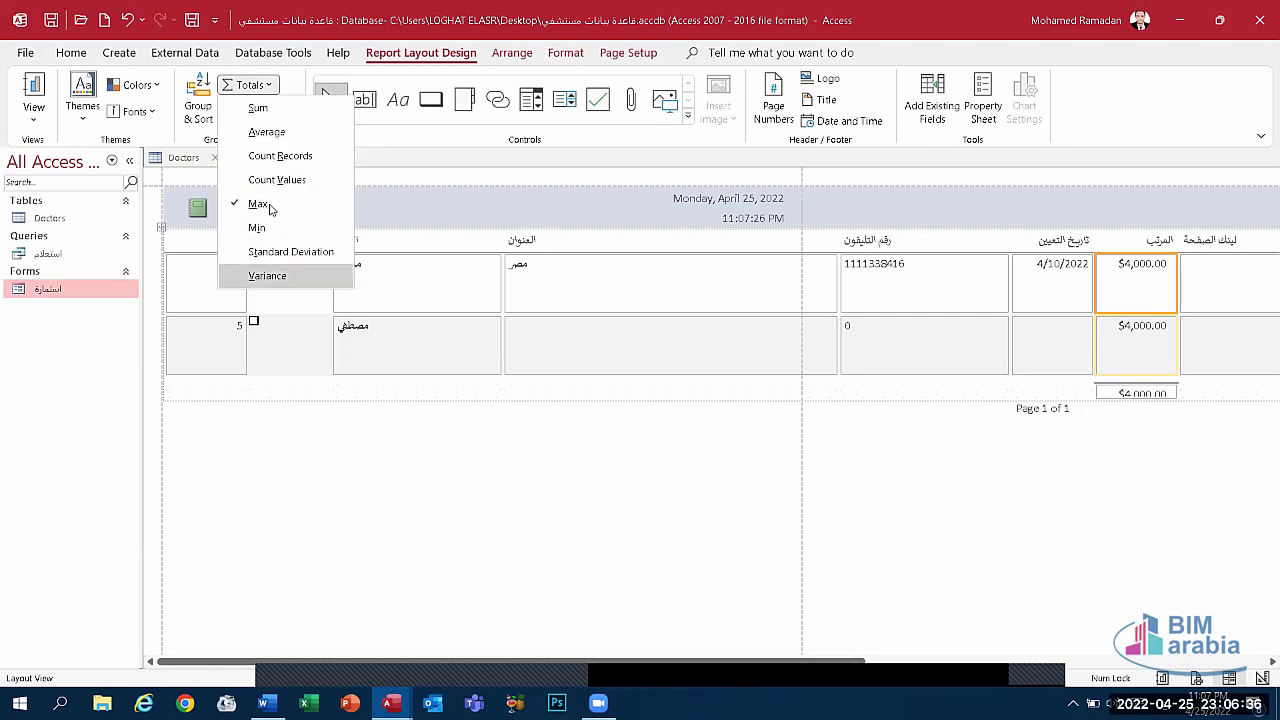
click(521, 318)
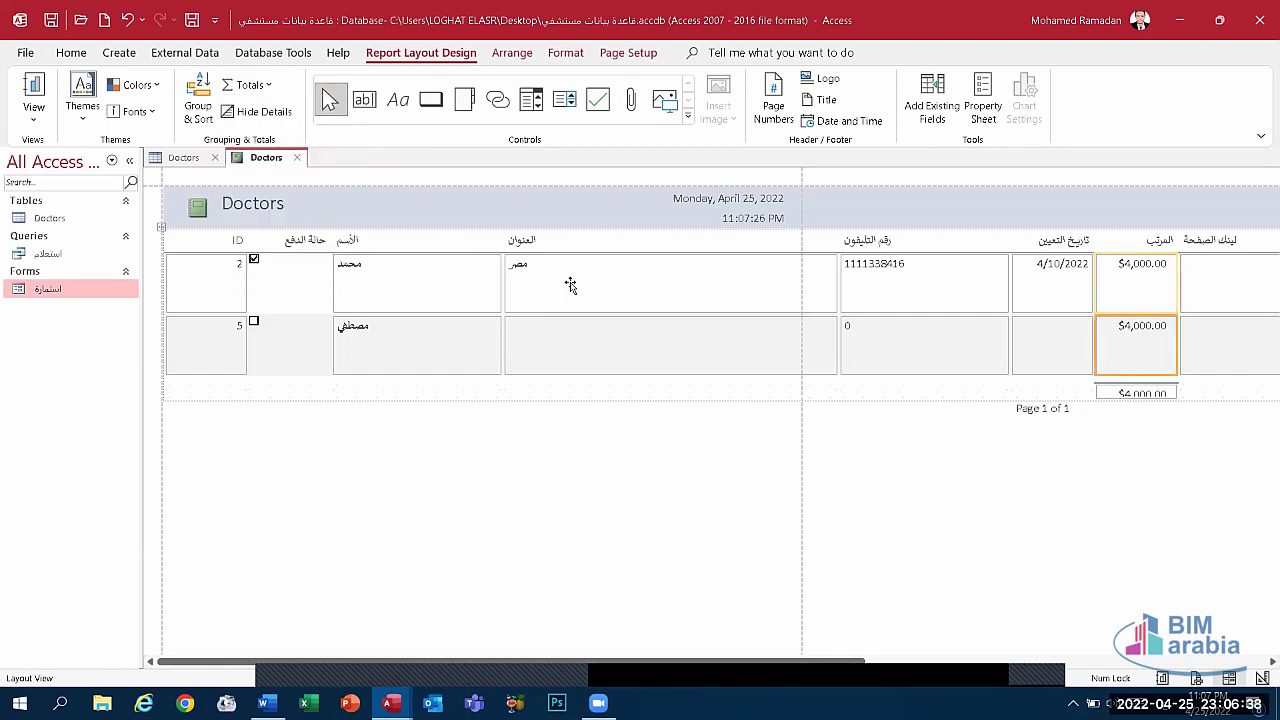
Step: Save the Doctors report under the Arabic name تقرير, then close the report tab
click(34, 120)
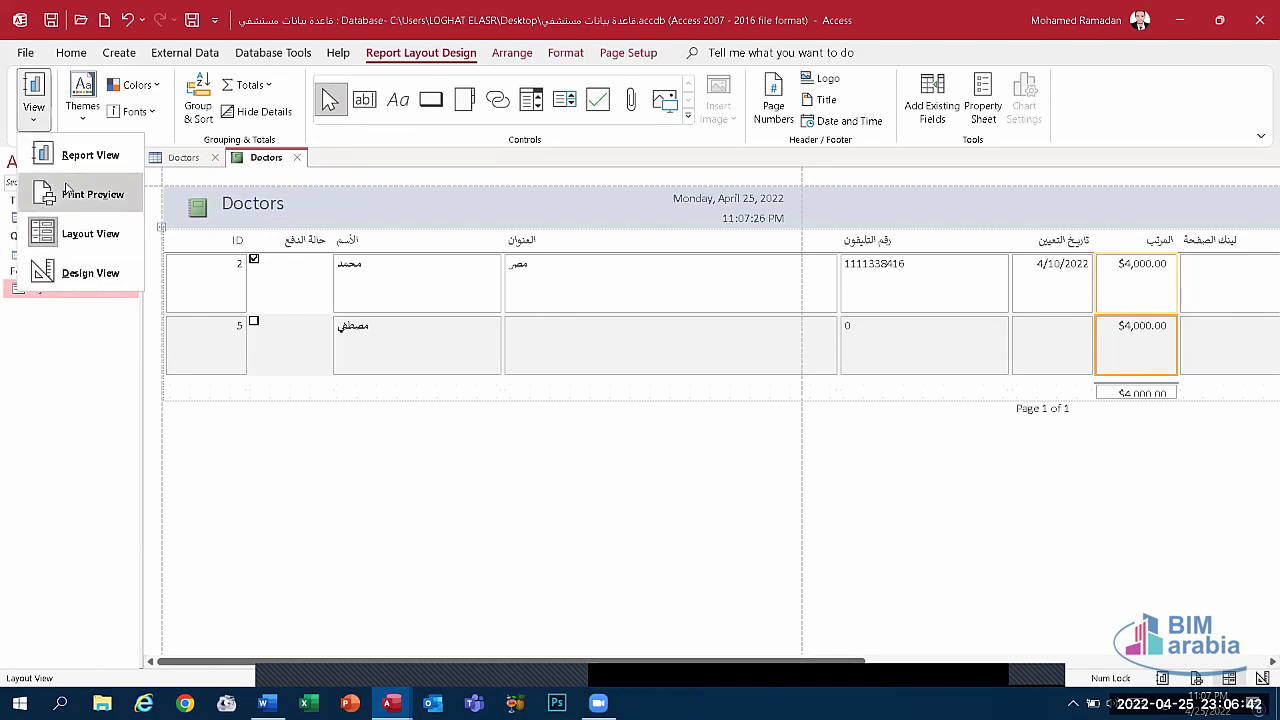
click(432, 314)
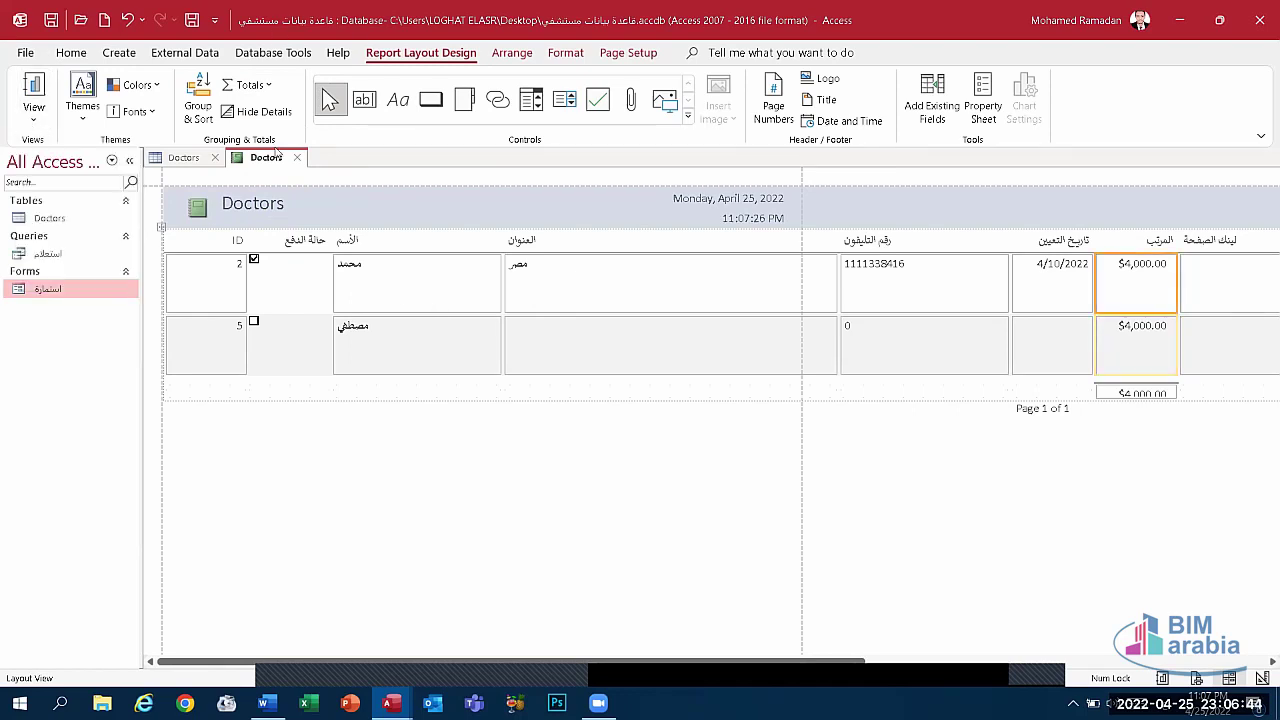
right_click(275, 152)
click(306, 166)
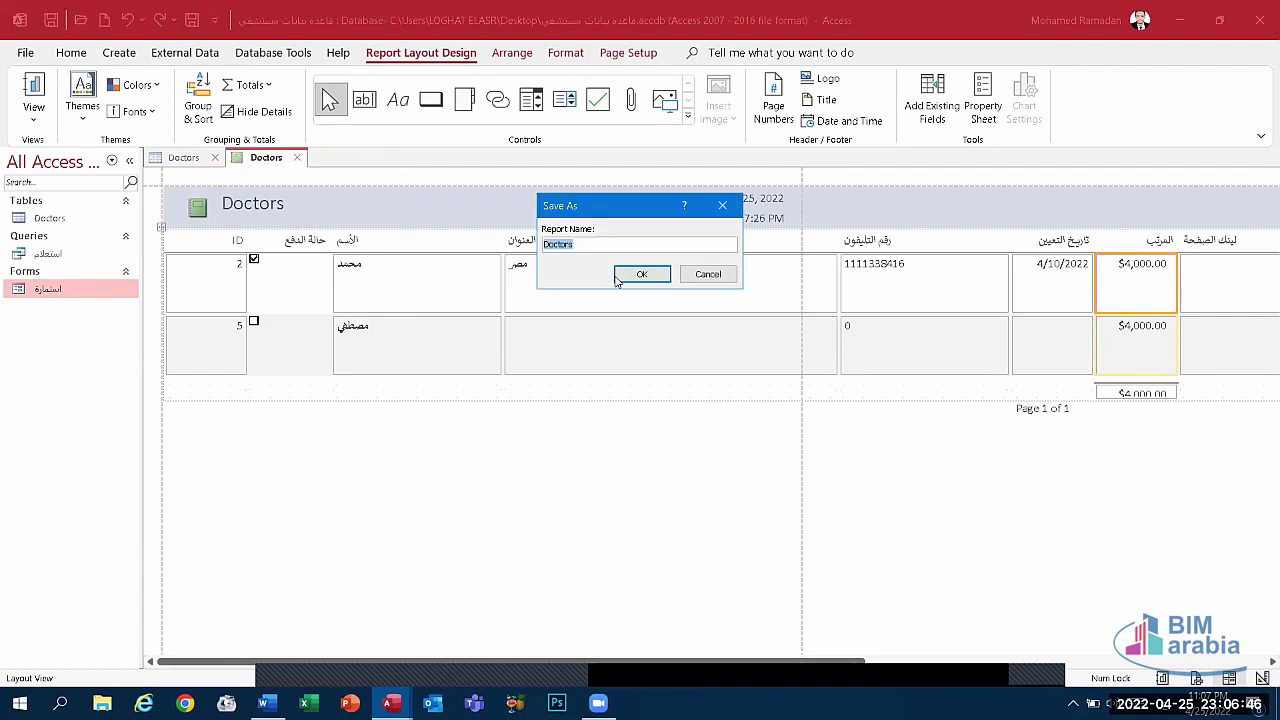
text(تقرير)
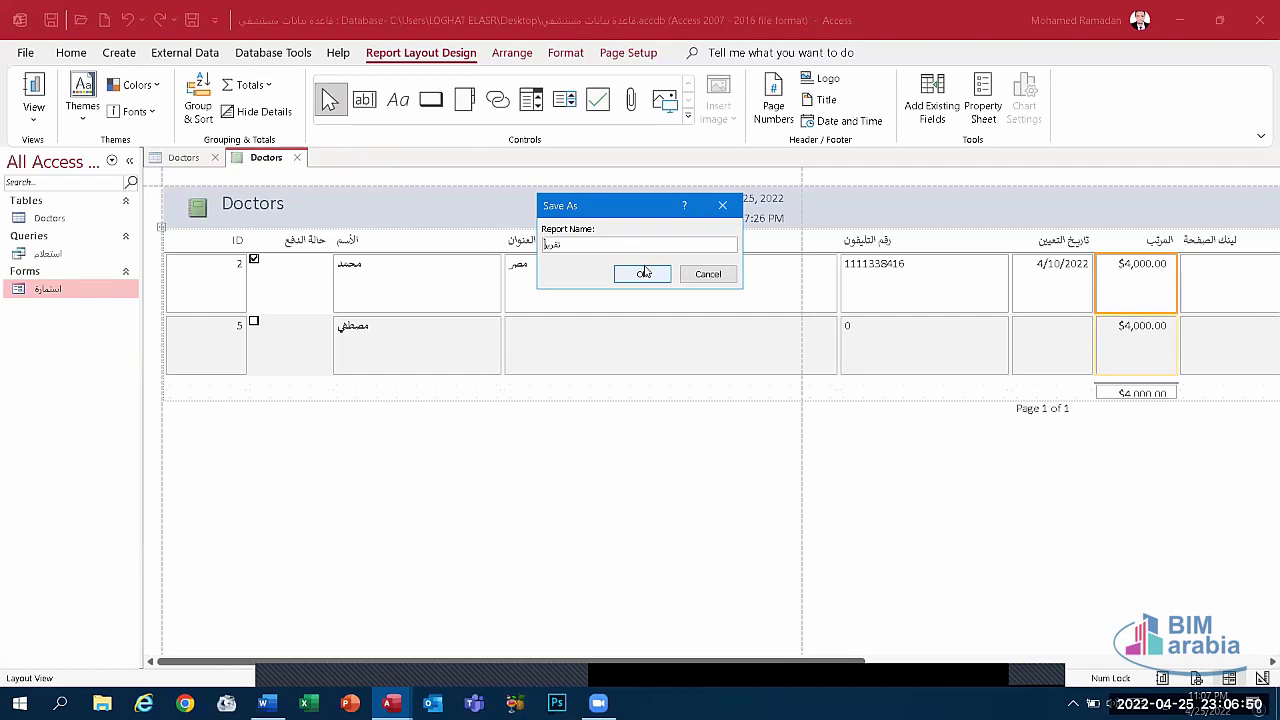
click(644, 273)
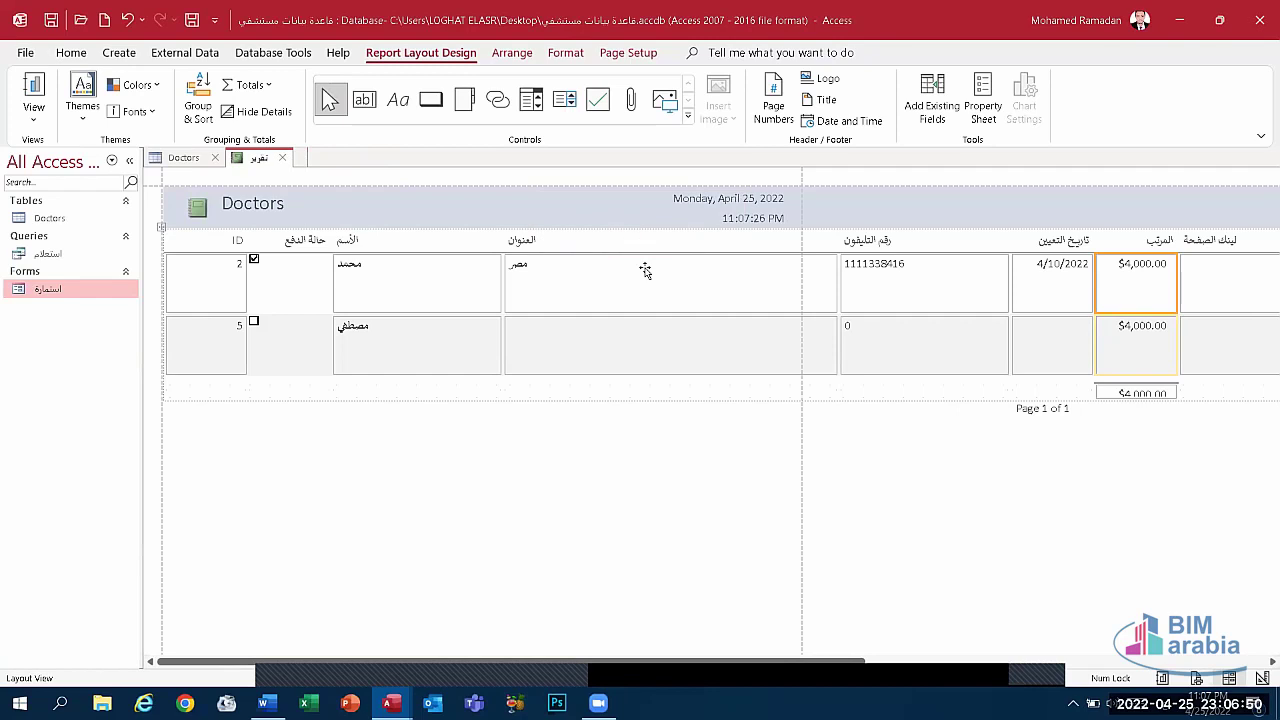
right_click(255, 160)
click(296, 183)
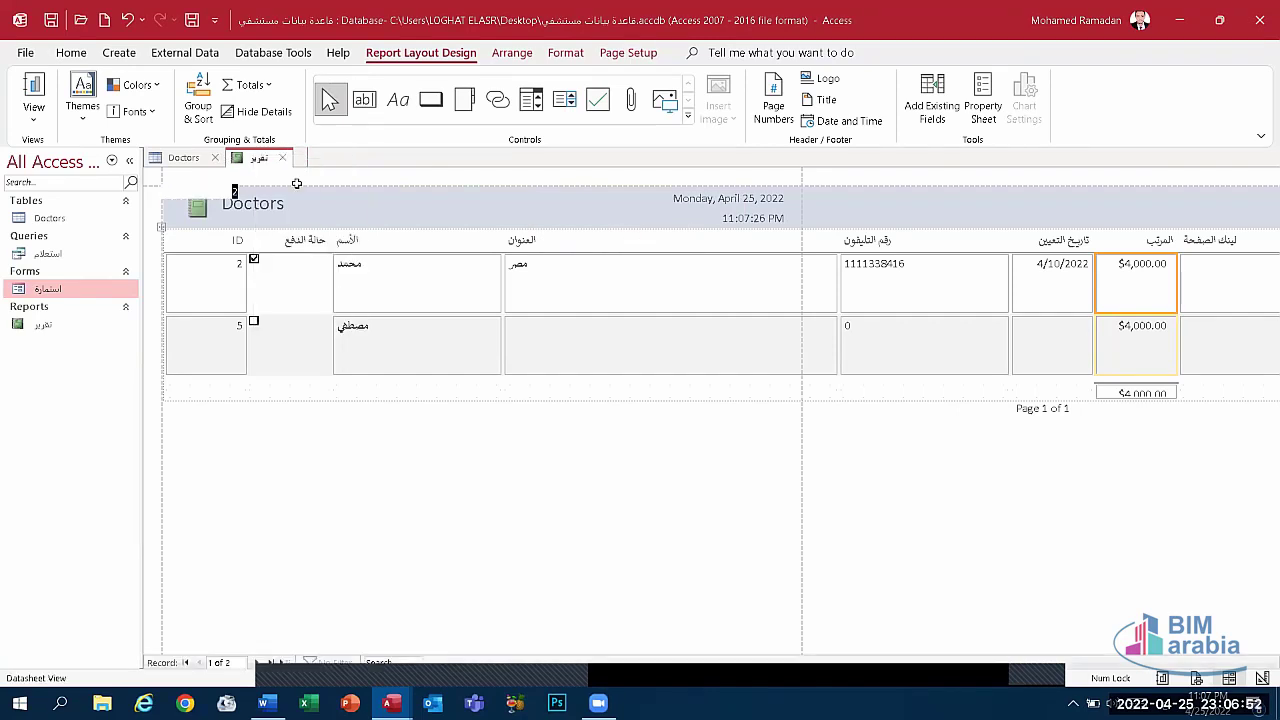
click(70, 220)
click(60, 253)
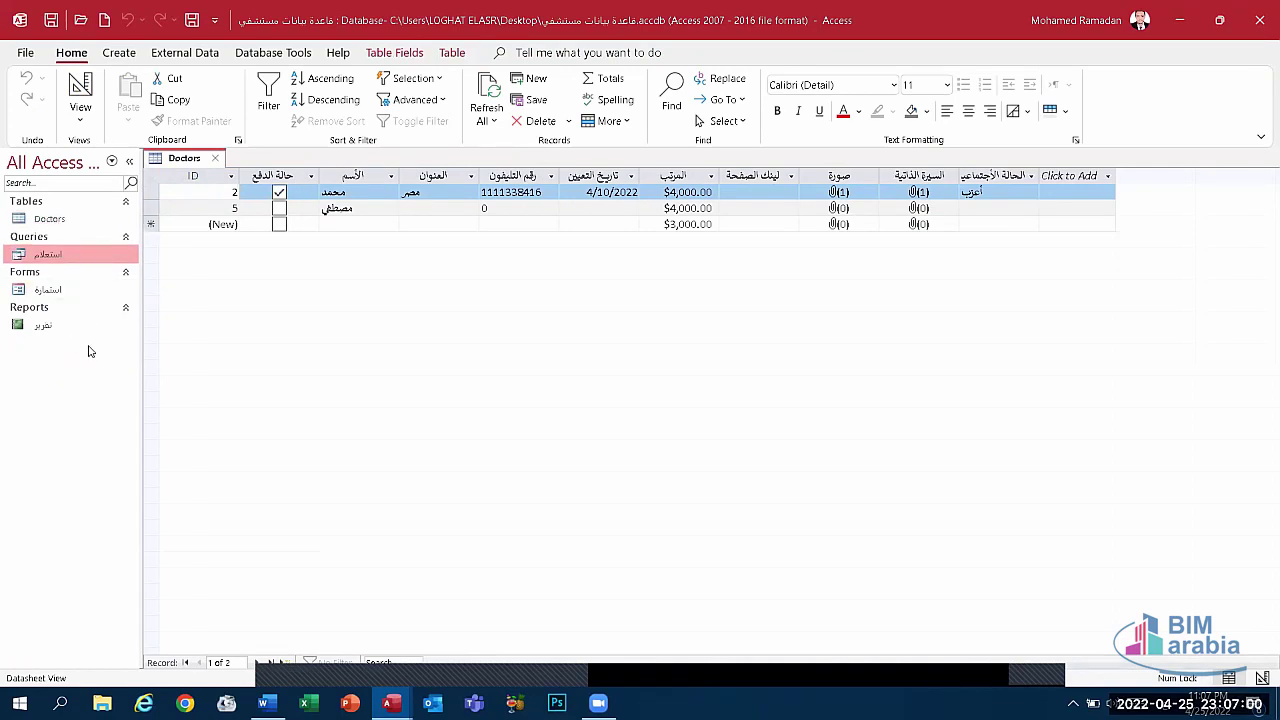
click(172, 53)
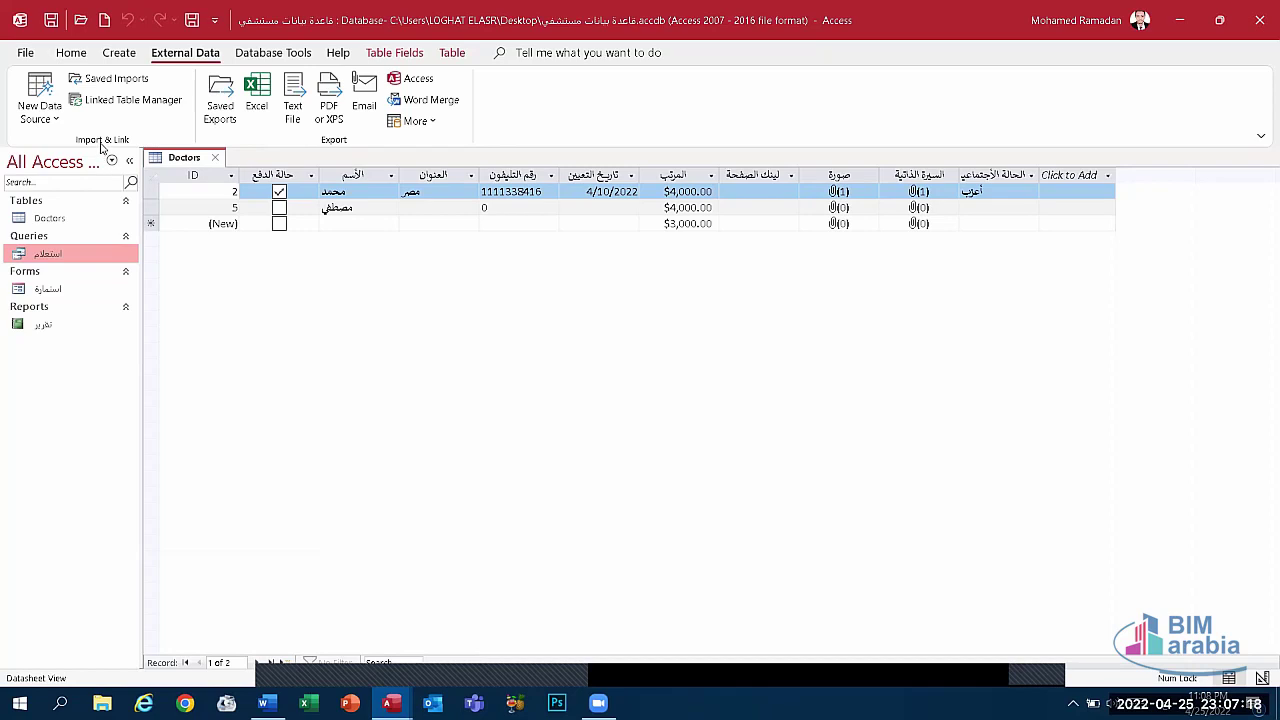
click(52, 118)
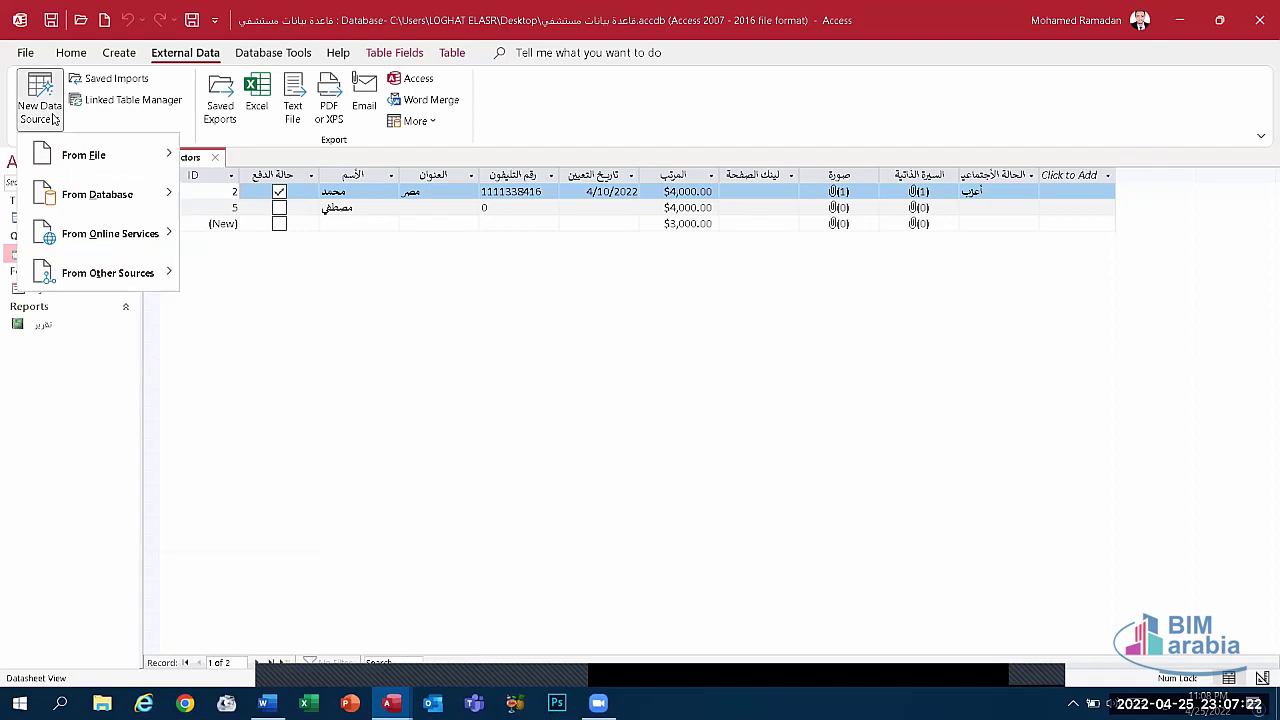
mouse_move(180, 160)
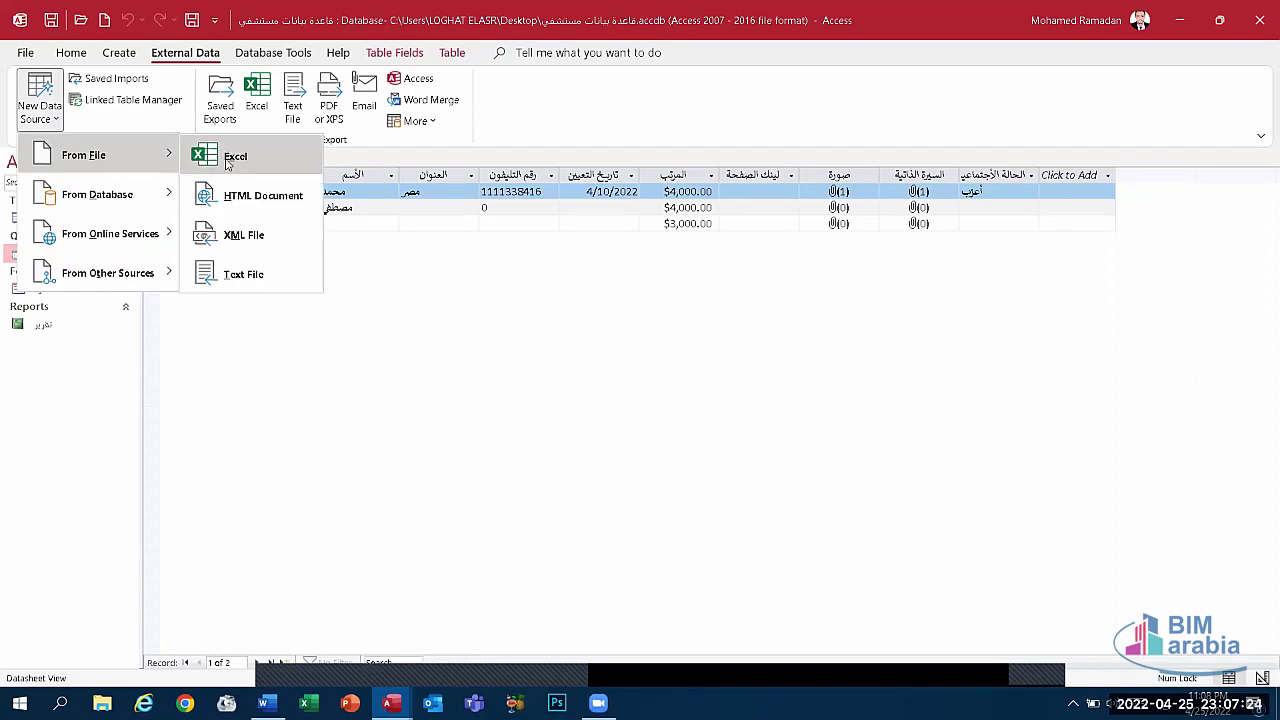
click(348, 216)
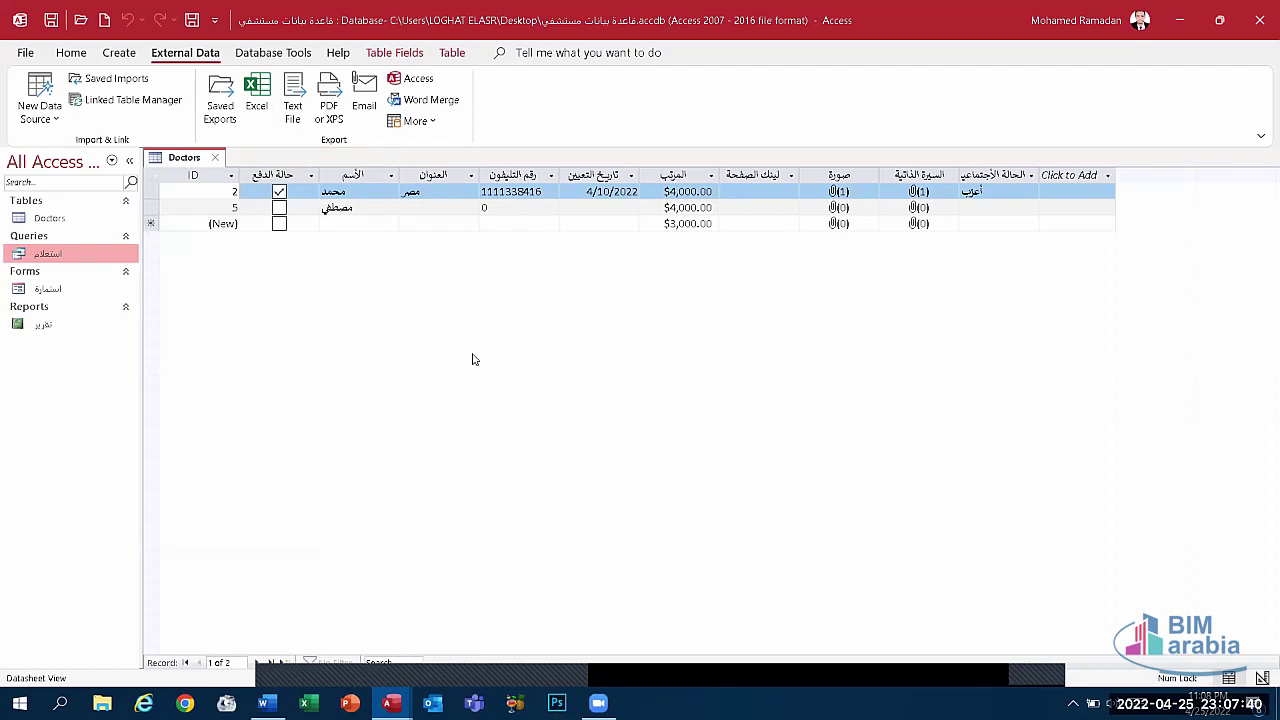
click(274, 52)
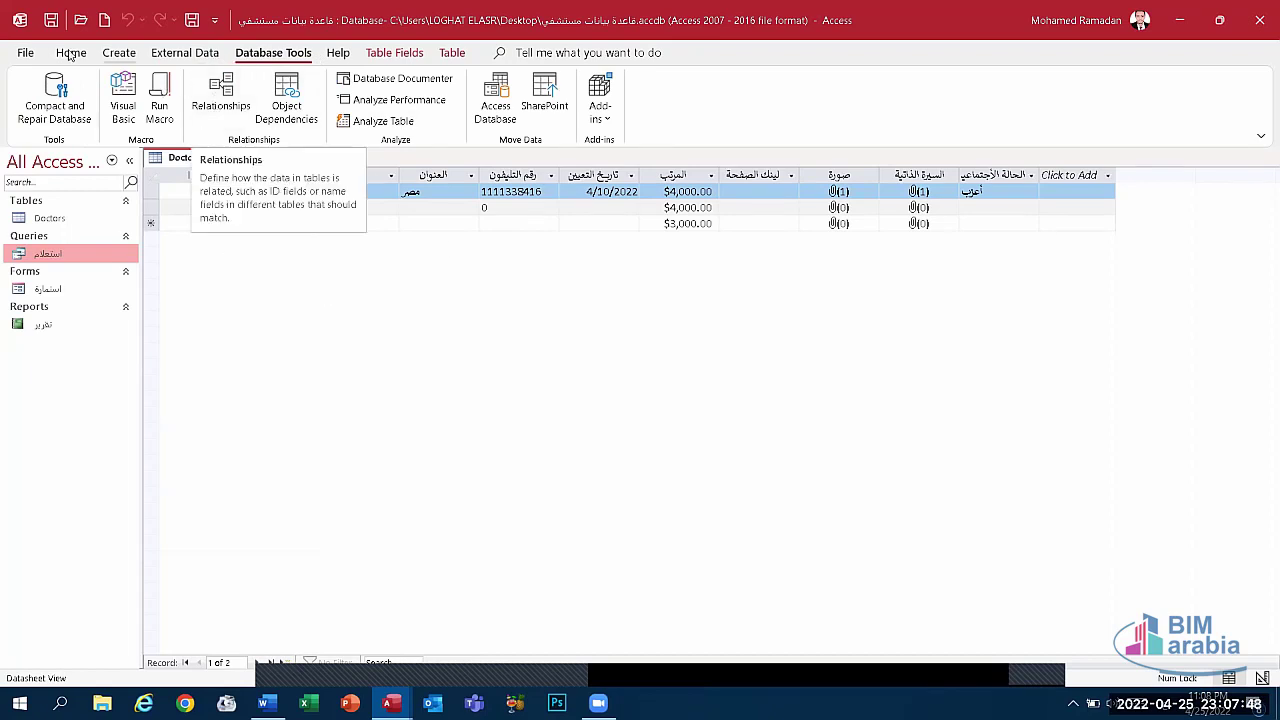
click(63, 55)
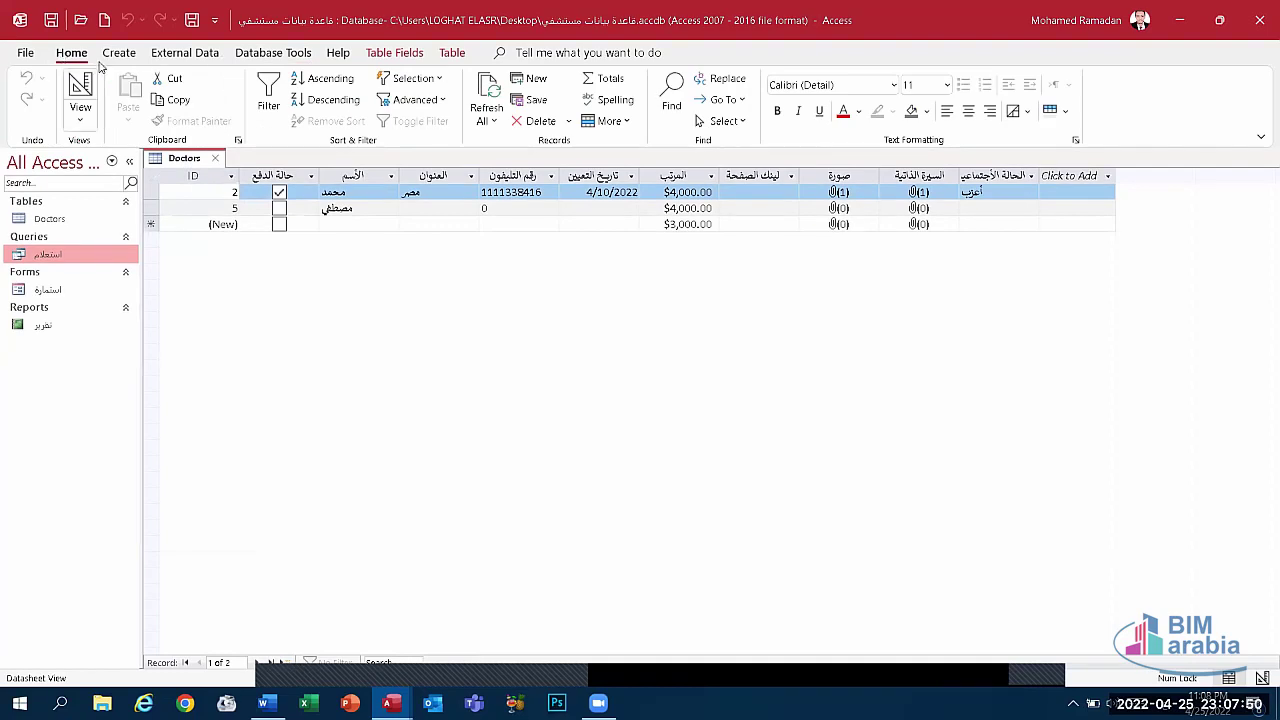
Step: Enter the File backstage and browse the New database templates
click(24, 52)
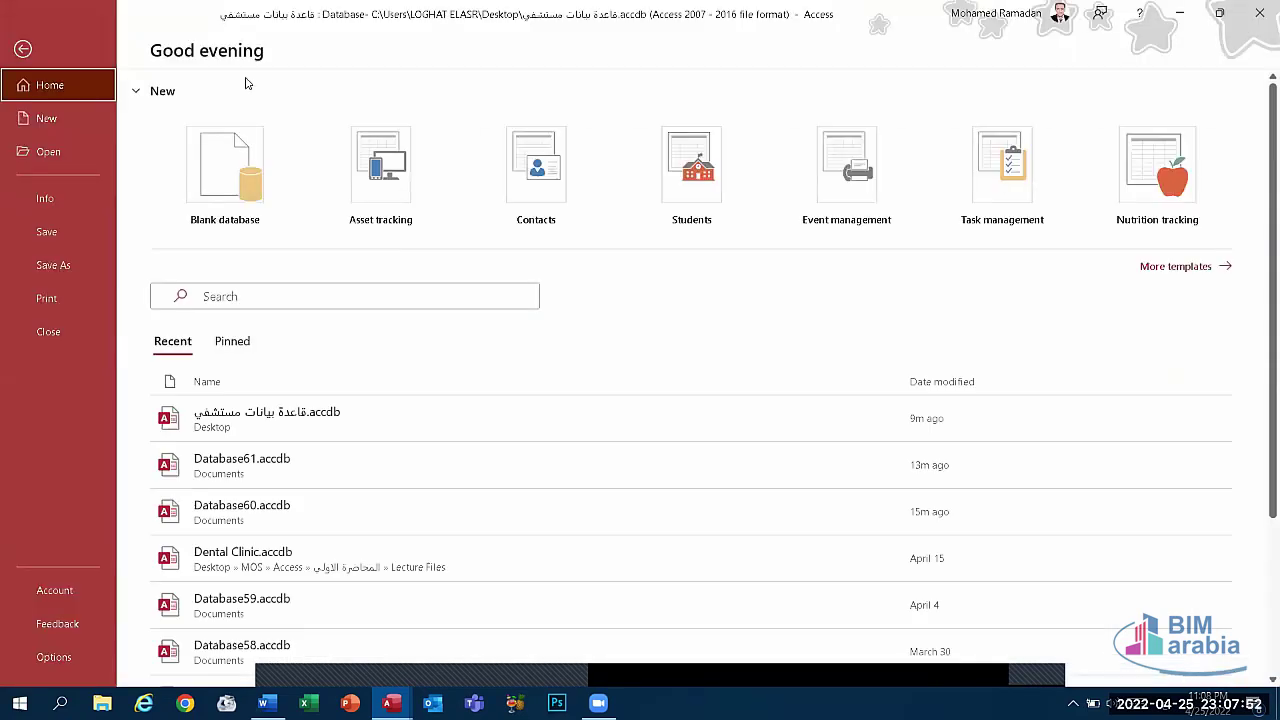
click(23, 48)
click(21, 60)
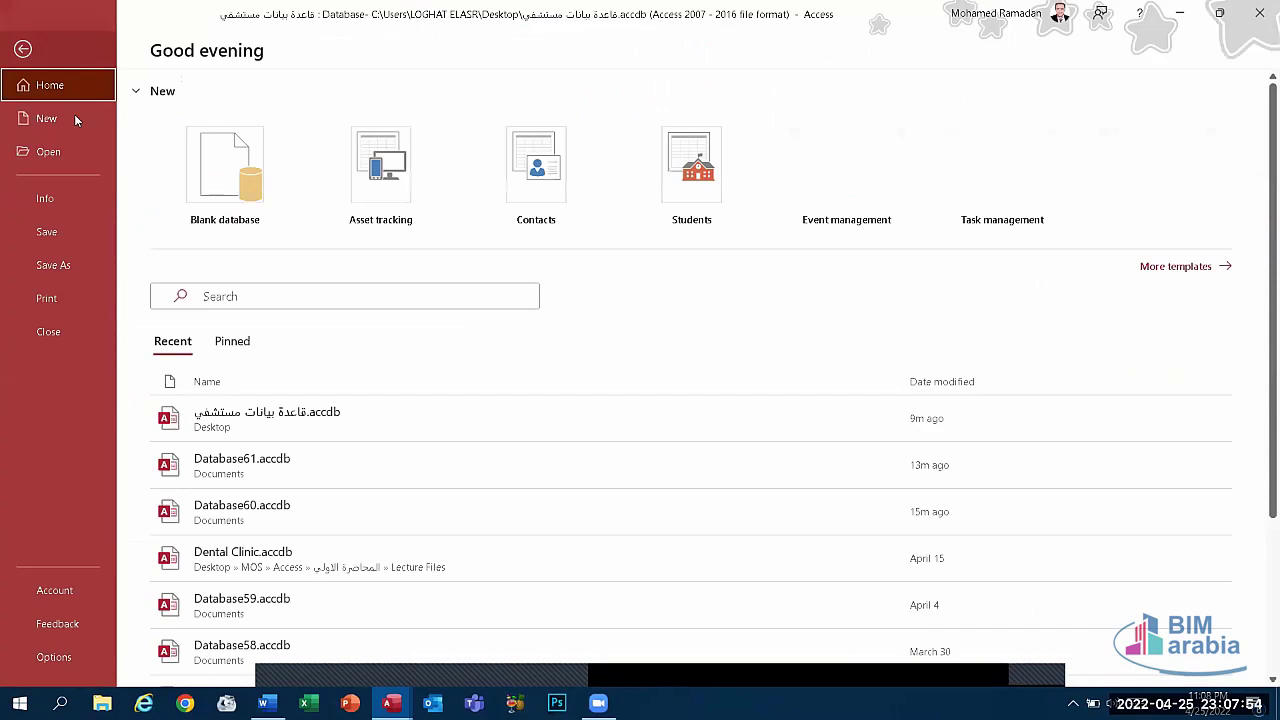
click(55, 121)
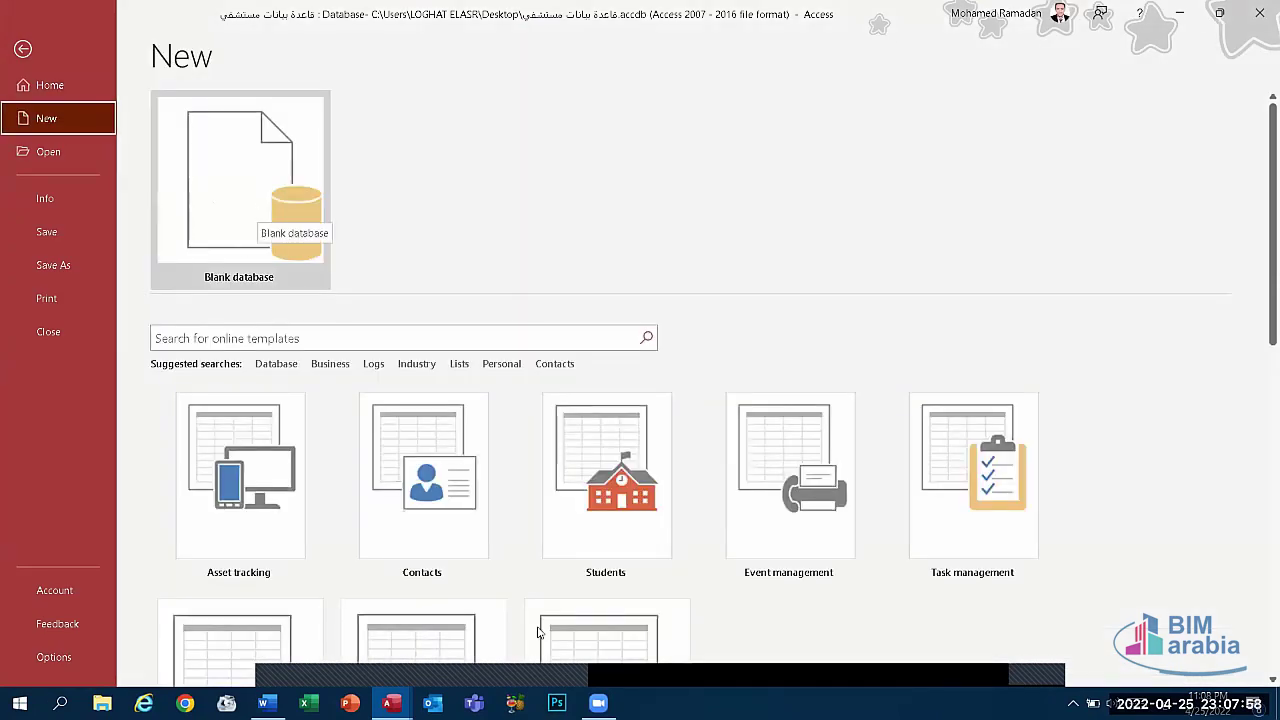
scroll(600, 400, down, 3)
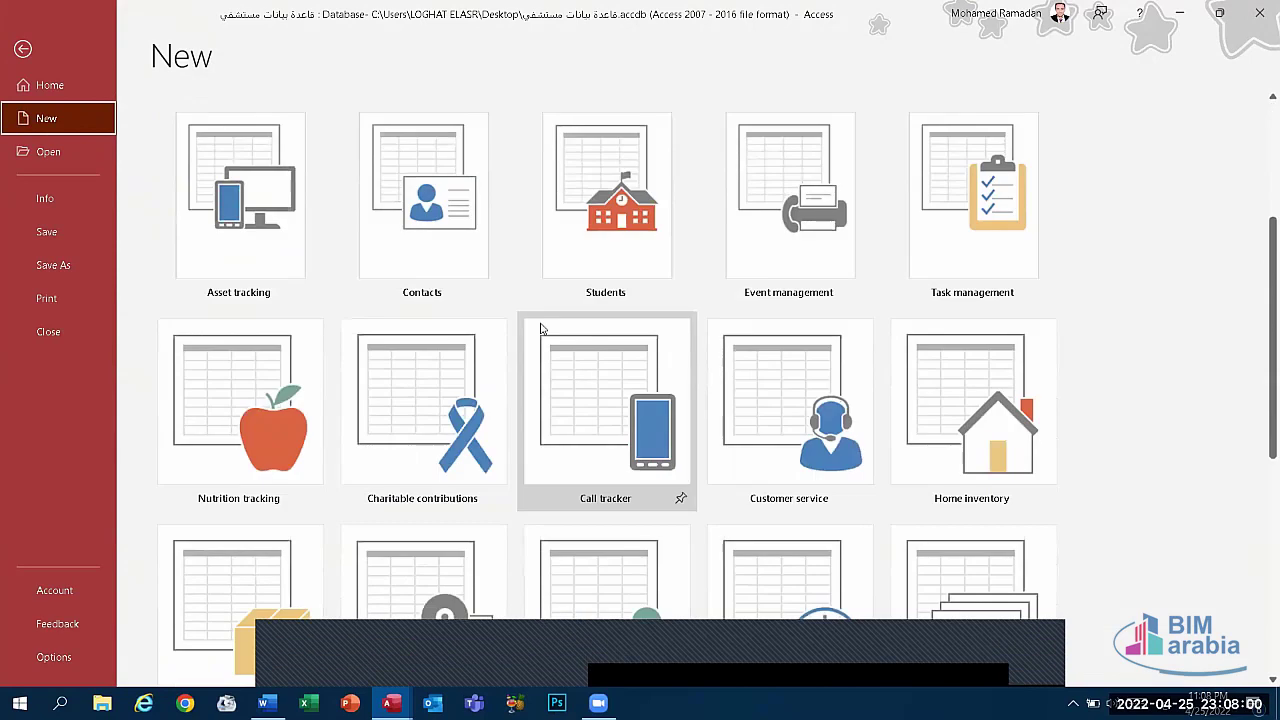
scroll(540, 330, down, 2)
scroll(540, 330, down, 3)
scroll(540, 330, up, 3)
scroll(263, 237, up, 1)
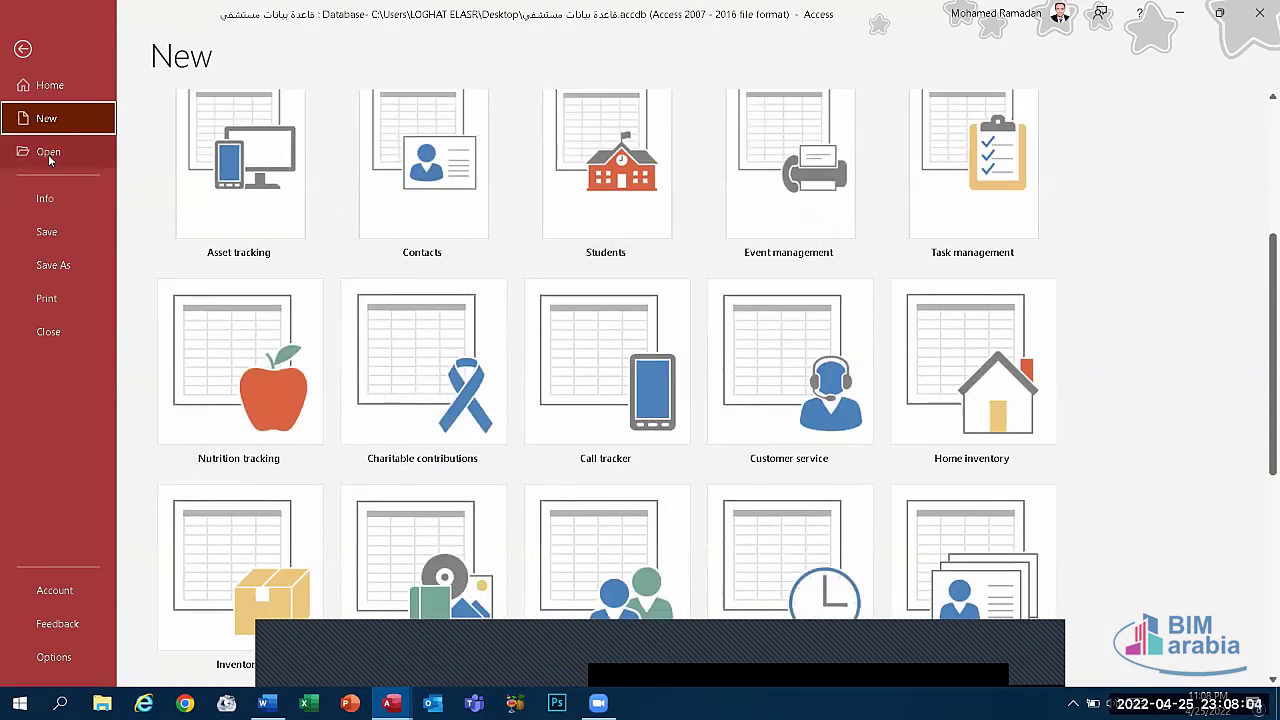
Step: Look through the Open and Info pages, ending on the Save As database file types
key(ctrl+o)
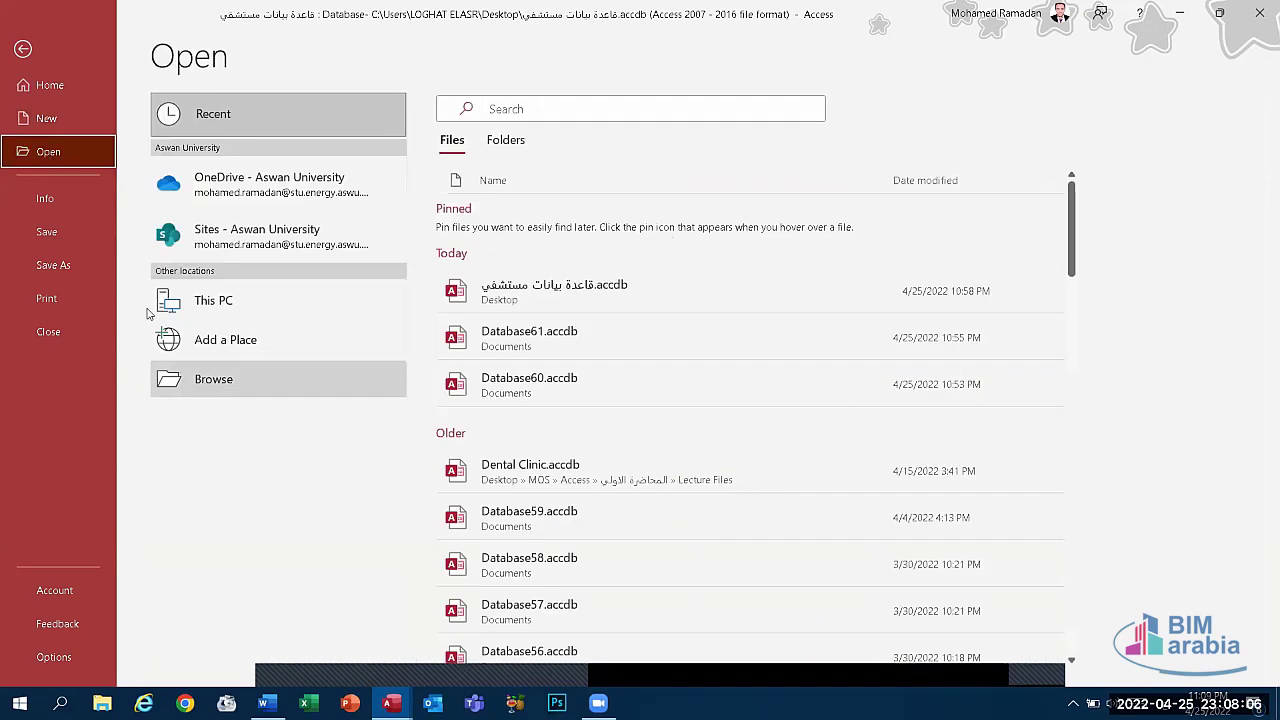
click(62, 205)
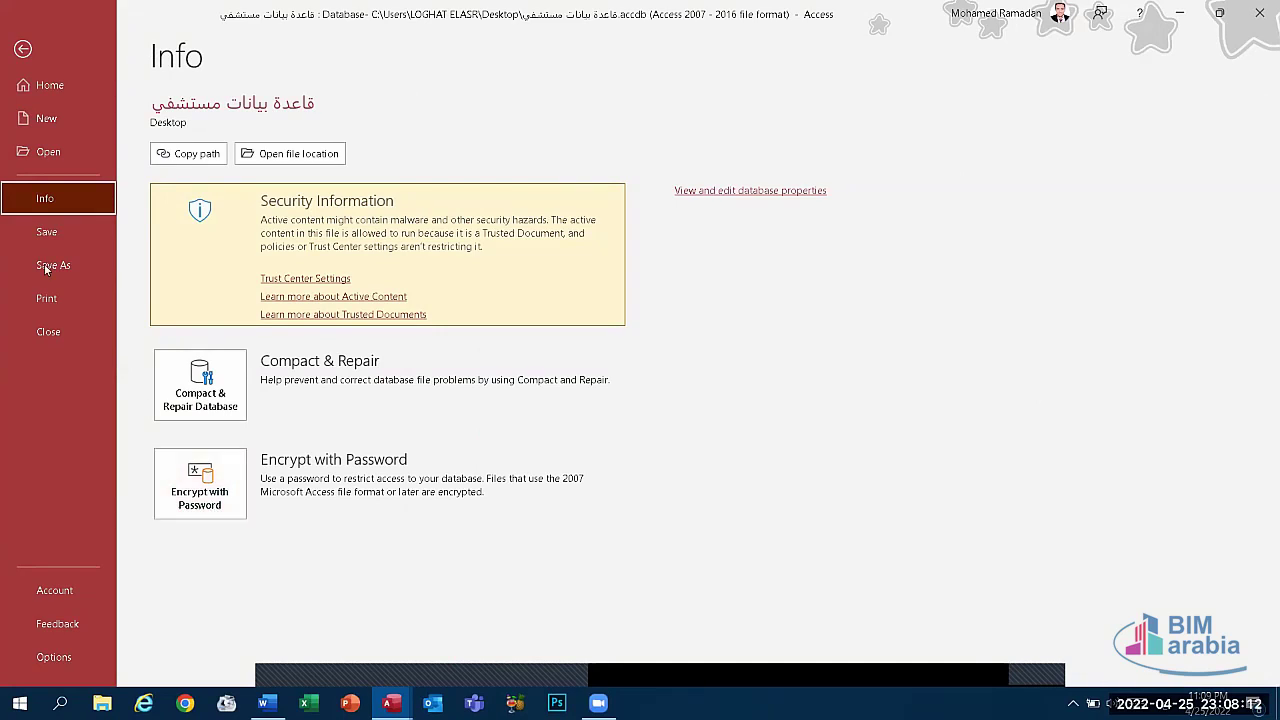
click(70, 264)
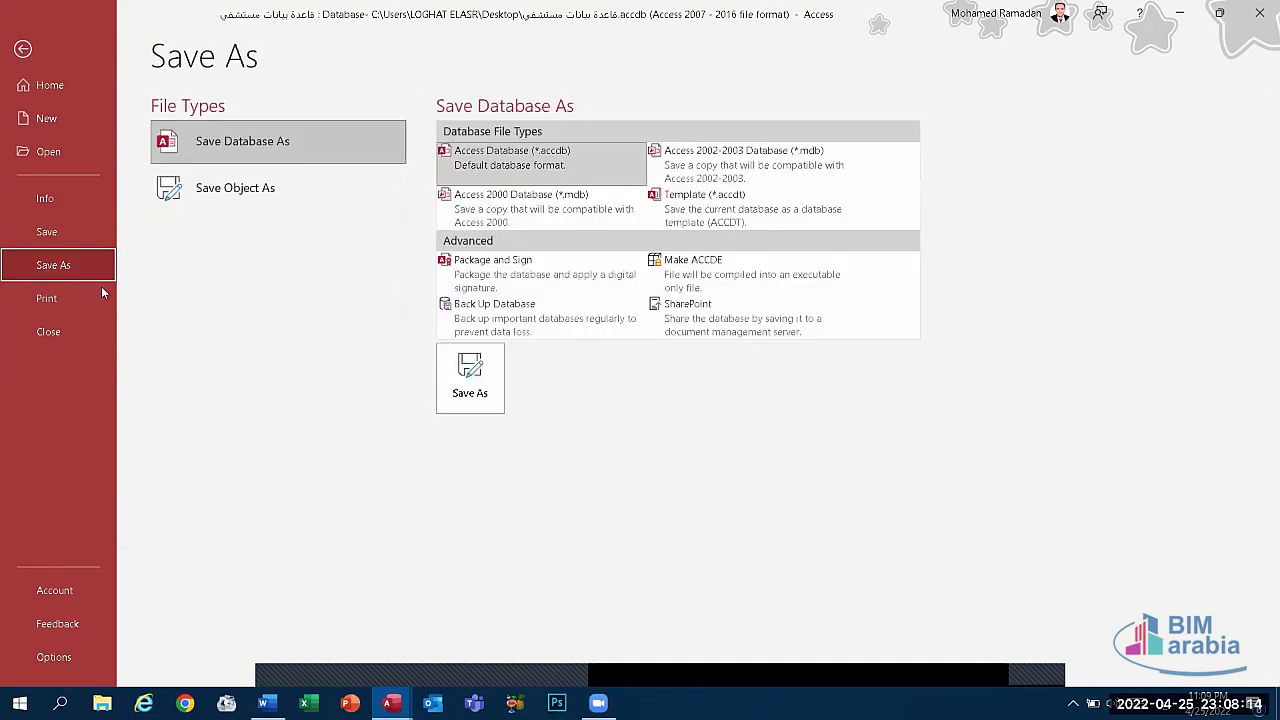
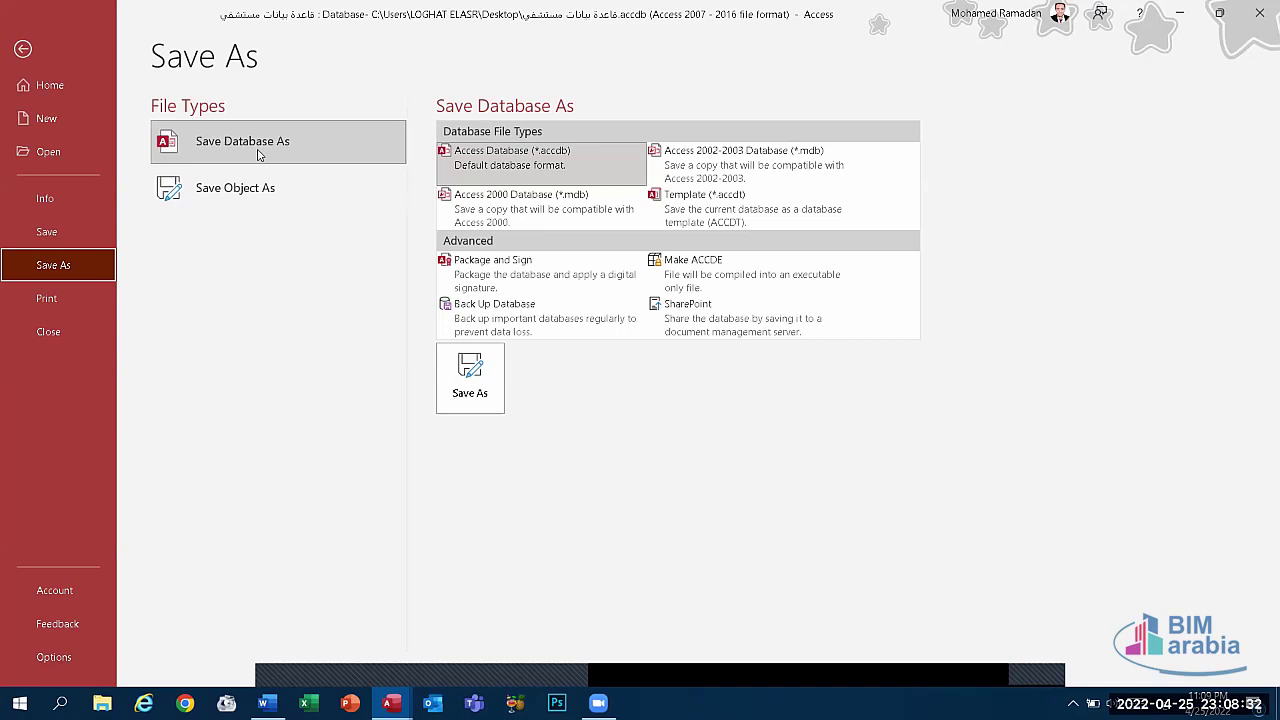
Step: Save the hospital database as 'قاعدة بيانات مستشفي1.accdb' on the Desktop and enable its content
click(467, 393)
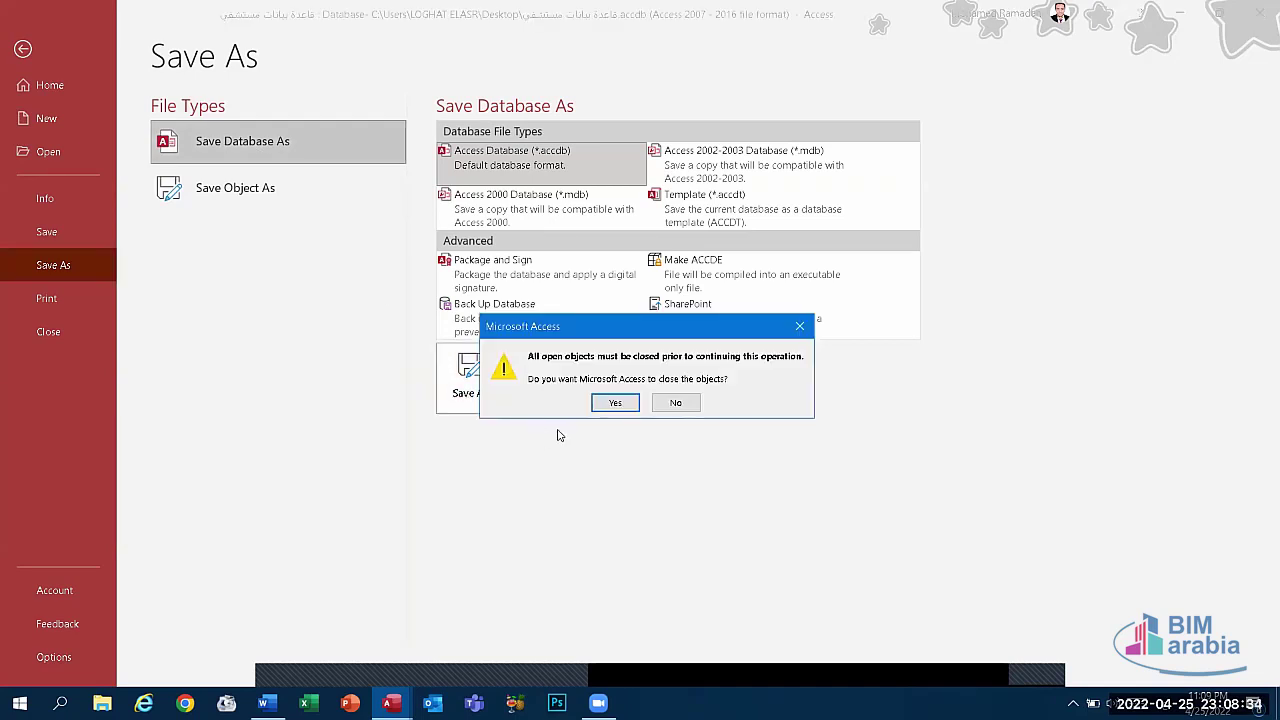
click(625, 410)
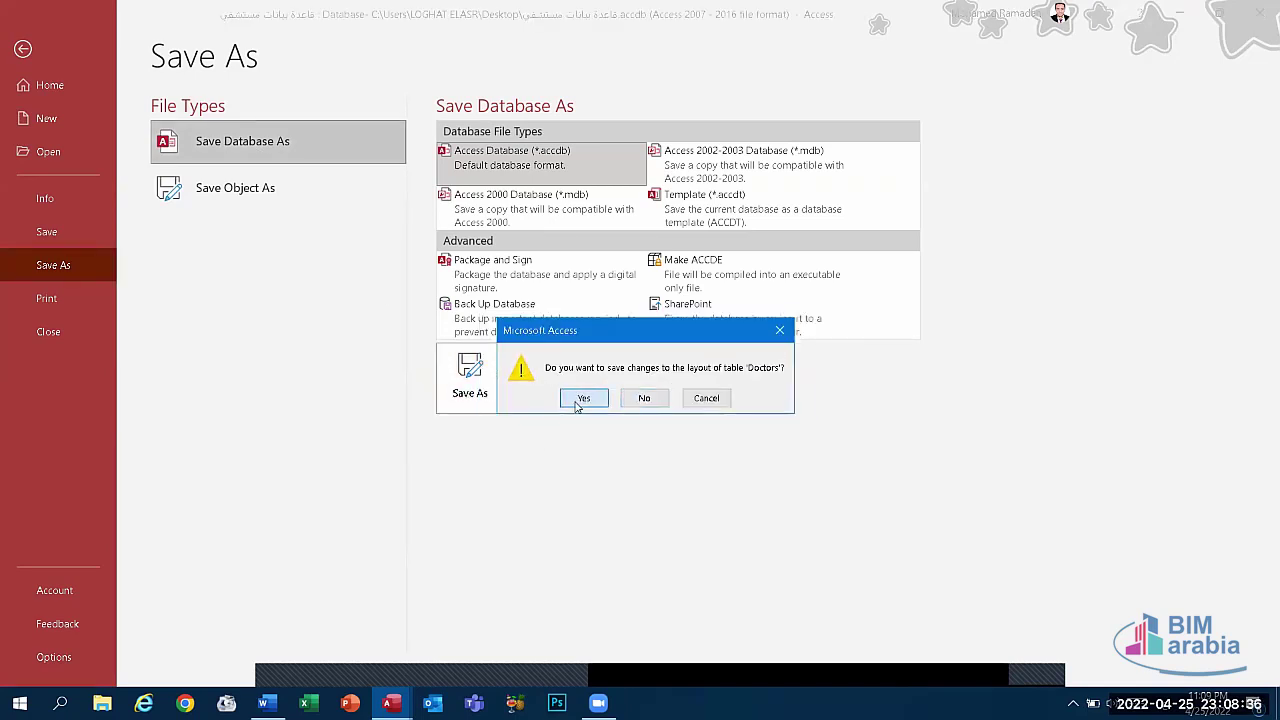
click(584, 400)
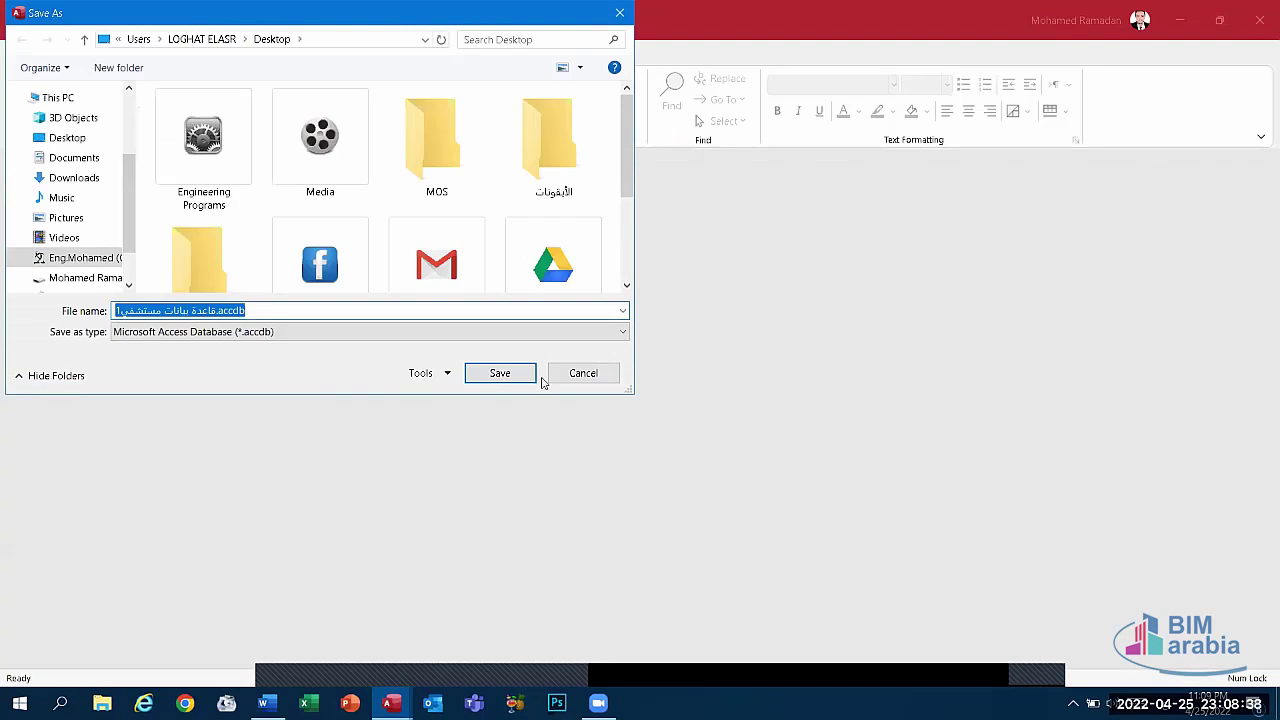
click(67, 140)
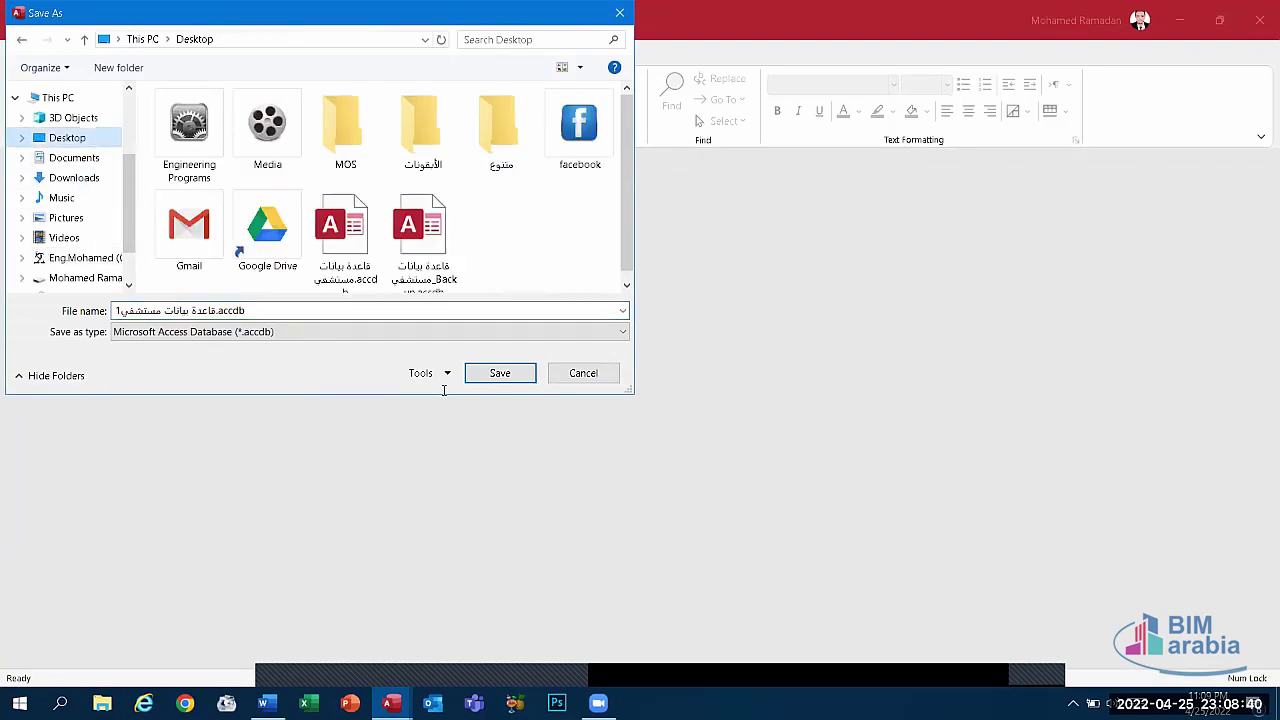
click(500, 373)
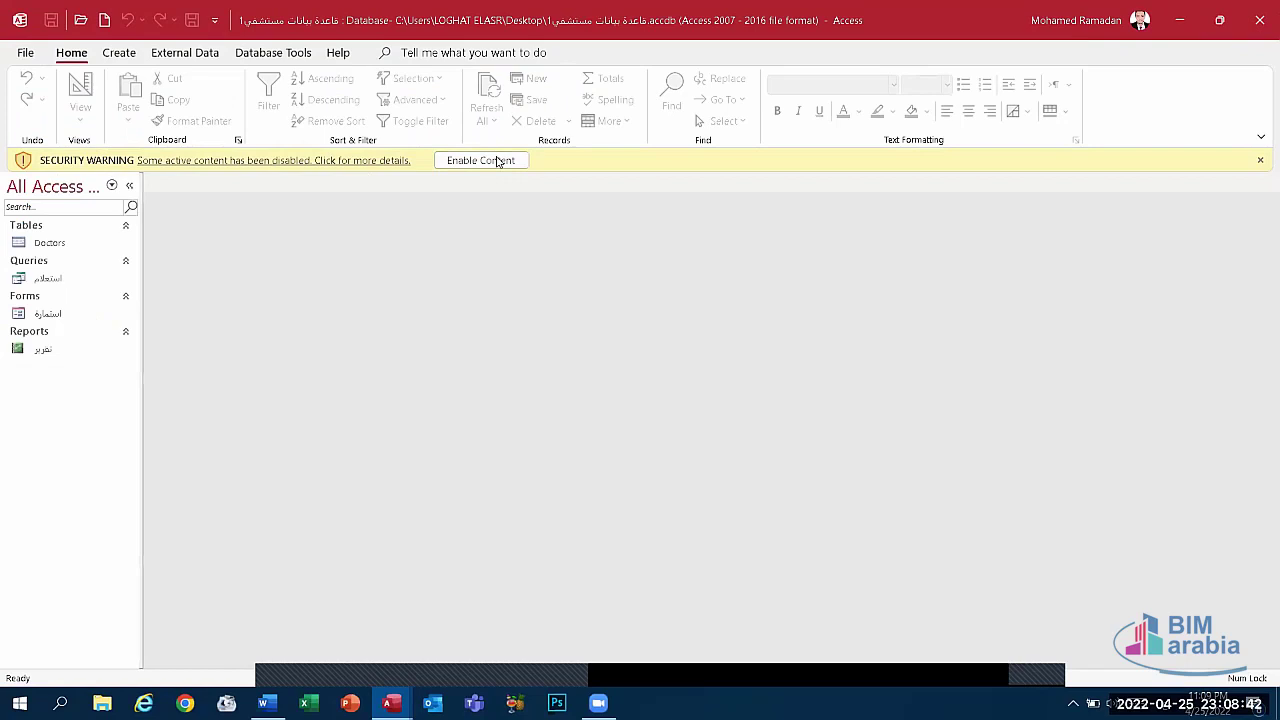
click(497, 162)
Step: Open the Doctors table, the query, the form and the Doctors report from the navigation pane
click(60, 219)
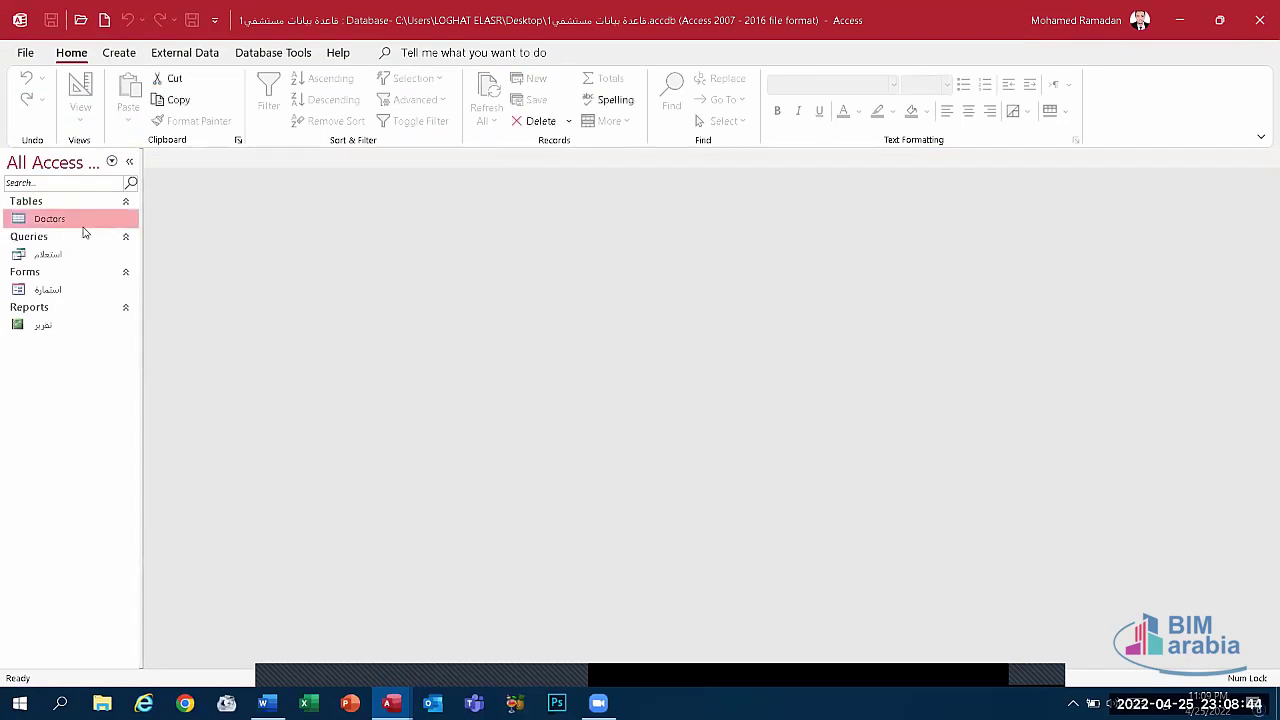
click(72, 236)
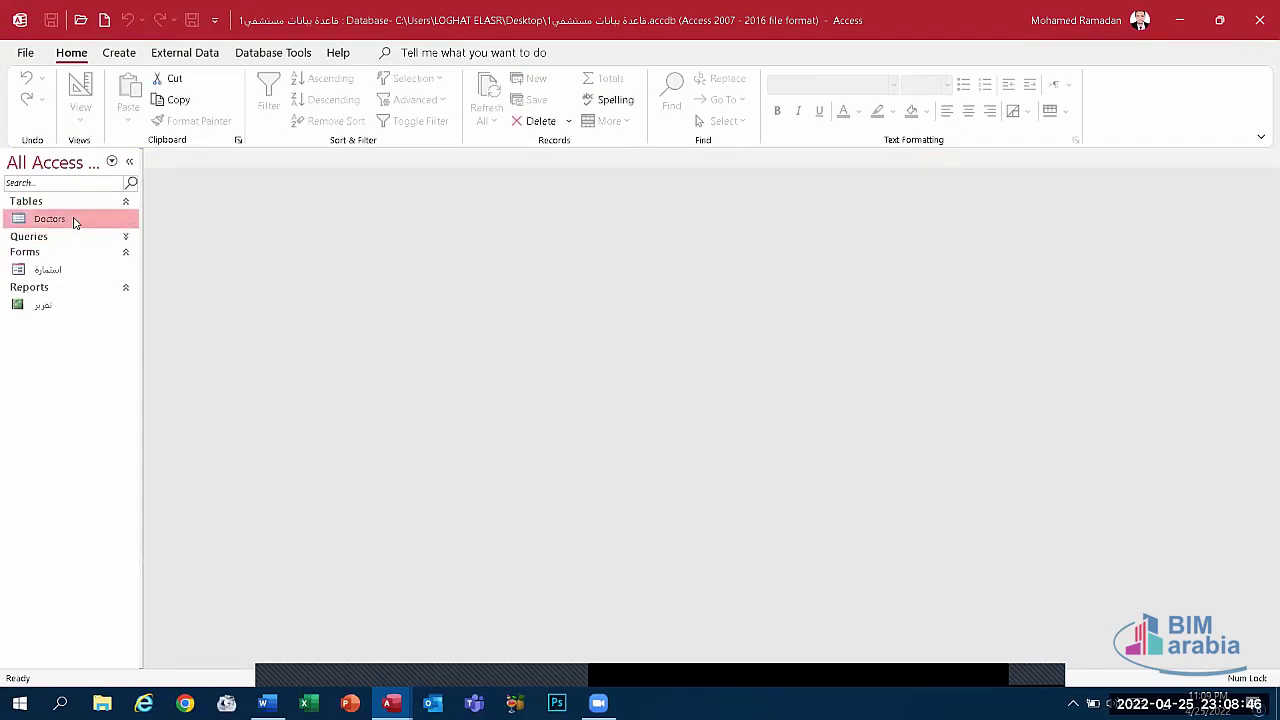
right_click(73, 222)
click(100, 230)
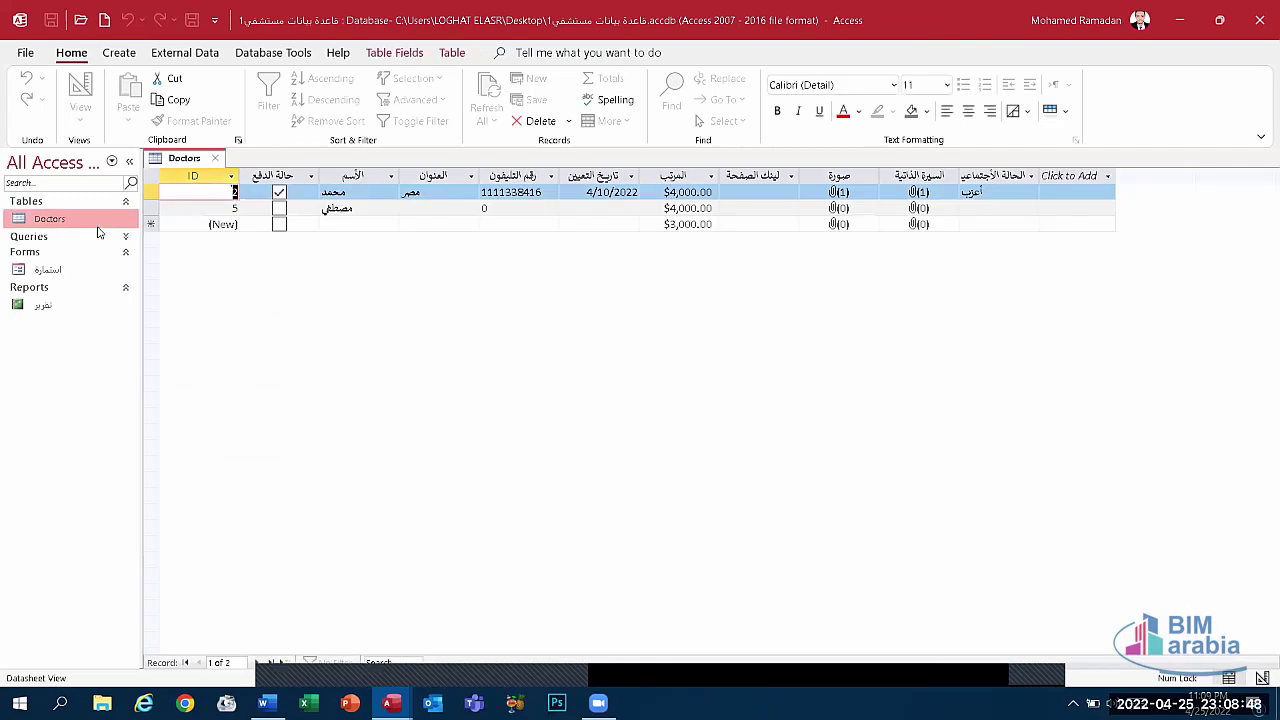
click(65, 237)
right_click(65, 255)
click(102, 262)
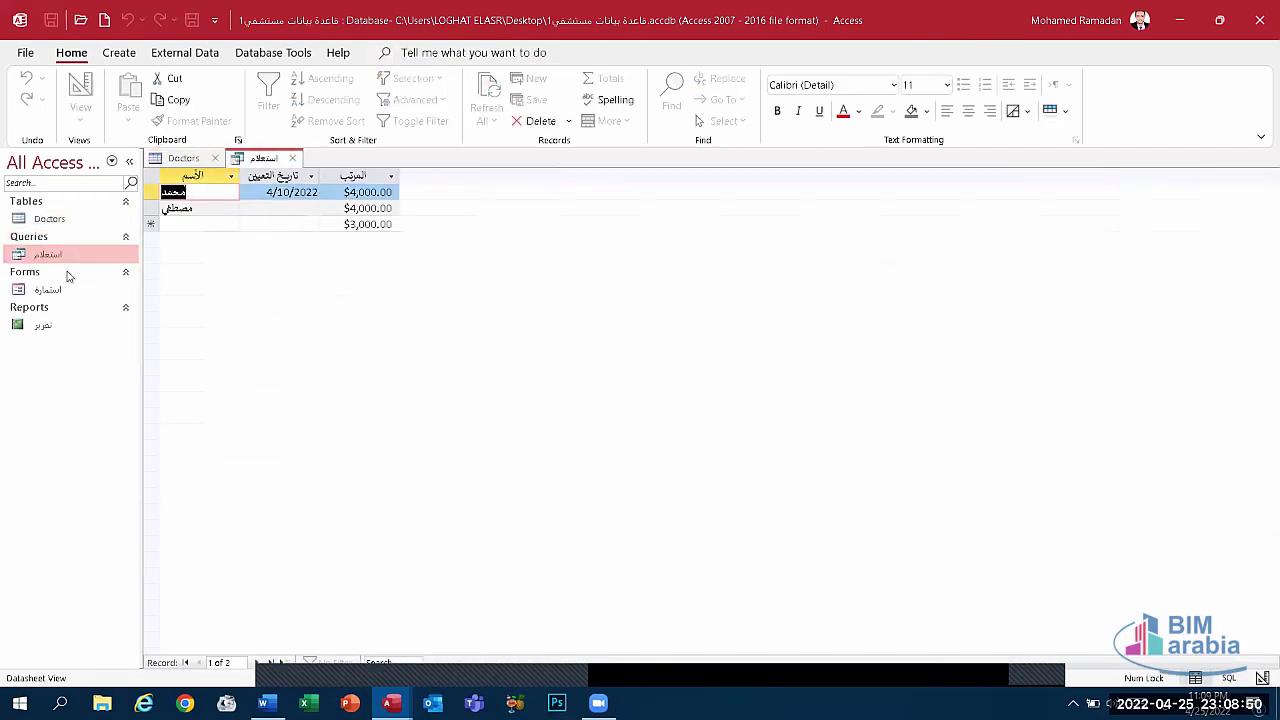
right_click(62, 291)
click(121, 304)
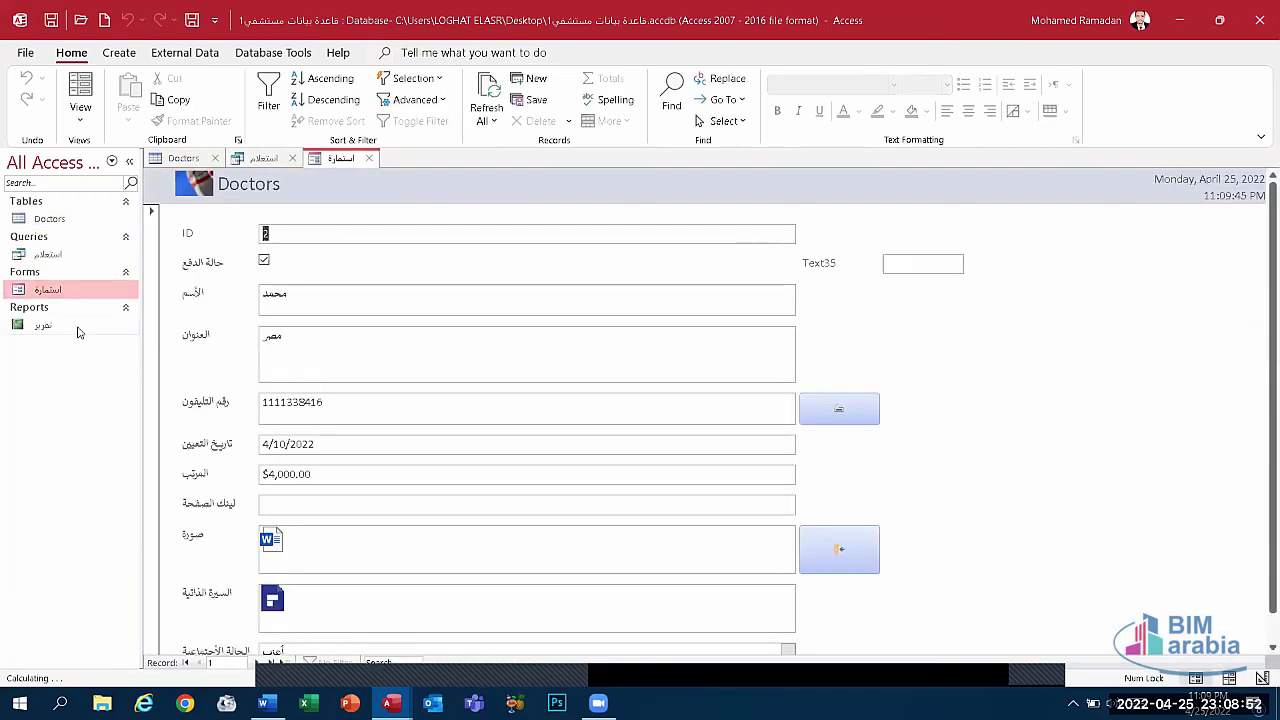
right_click(108, 325)
click(125, 338)
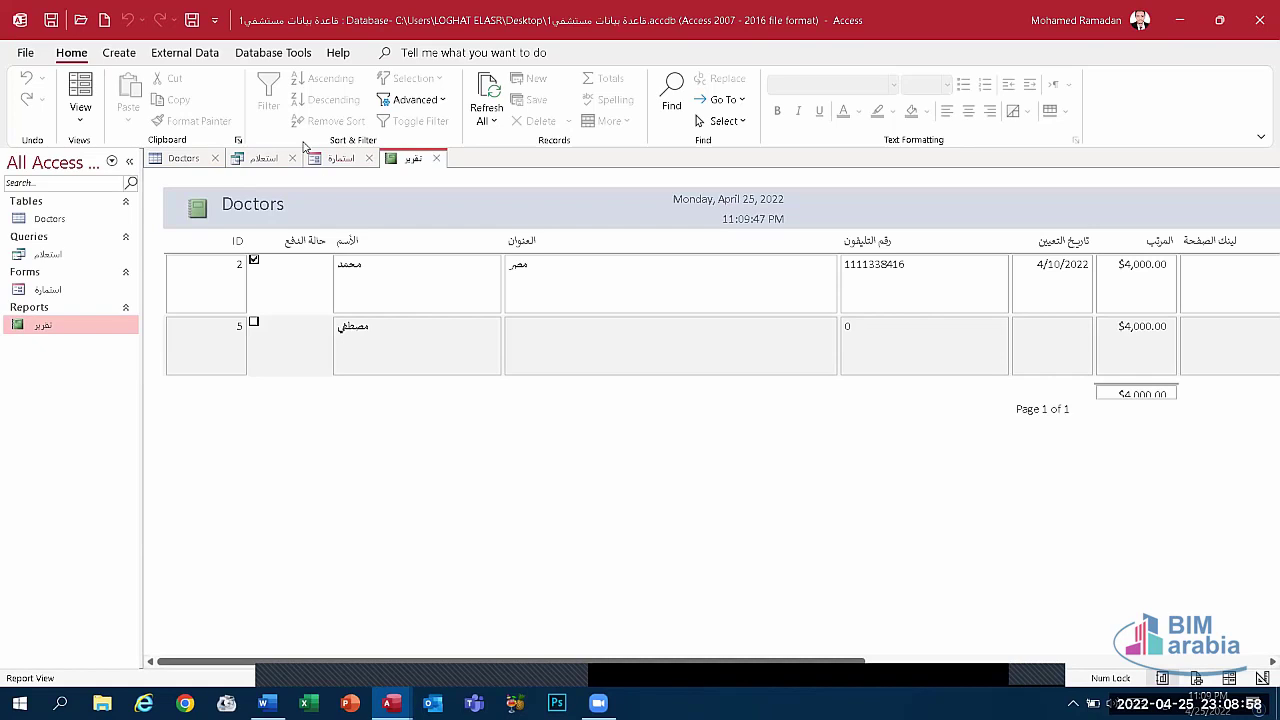
Step: Close the report, form, query and Doctors table tabs, leaving an empty workspace
right_click(416, 160)
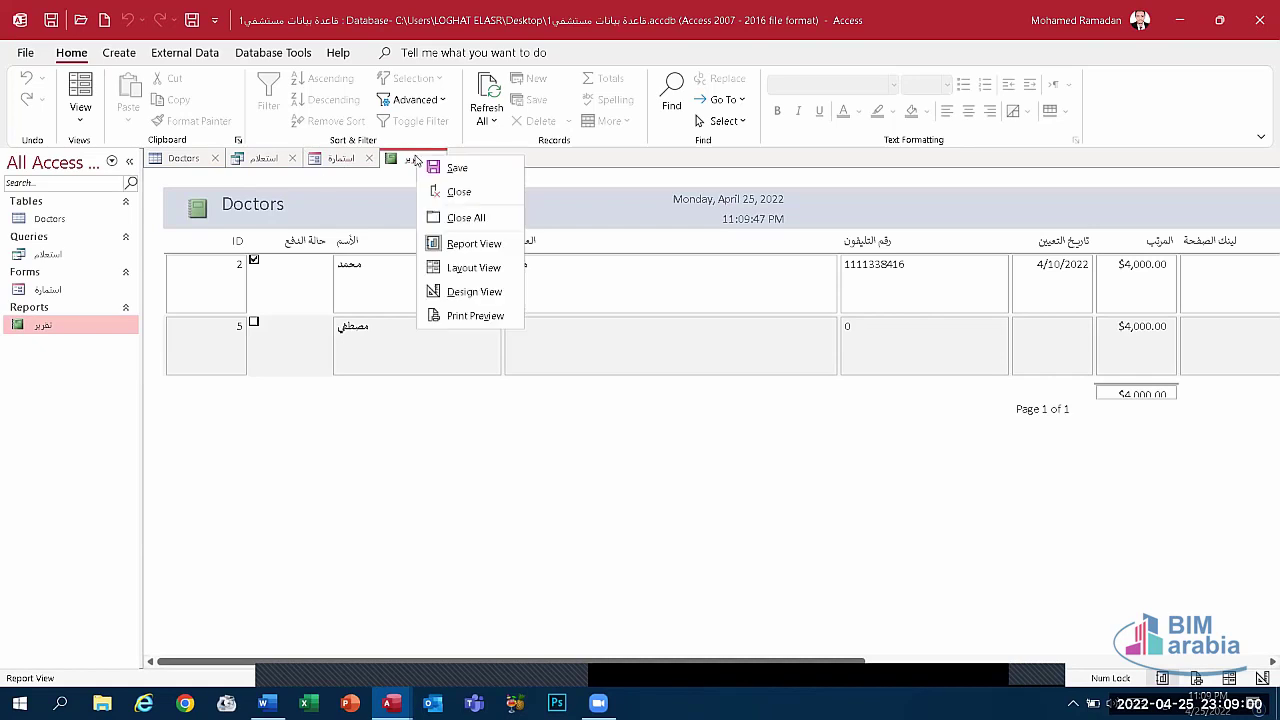
click(458, 191)
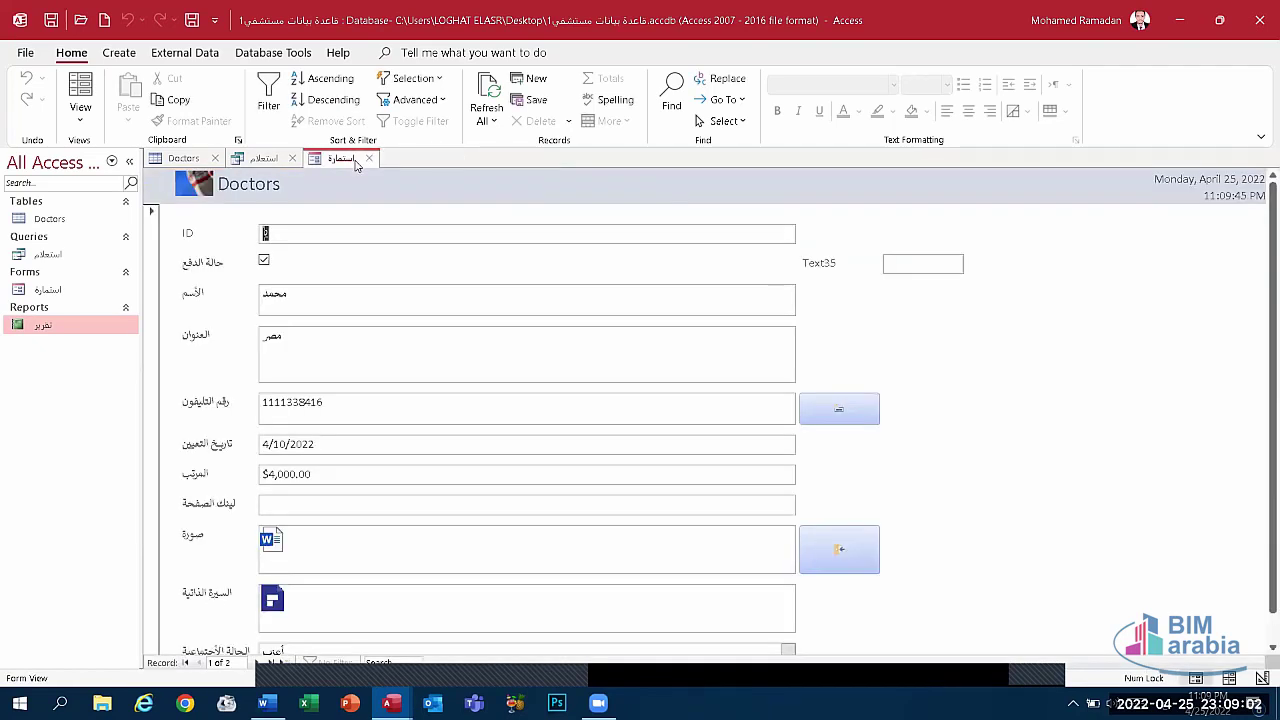
right_click(355, 163)
click(388, 194)
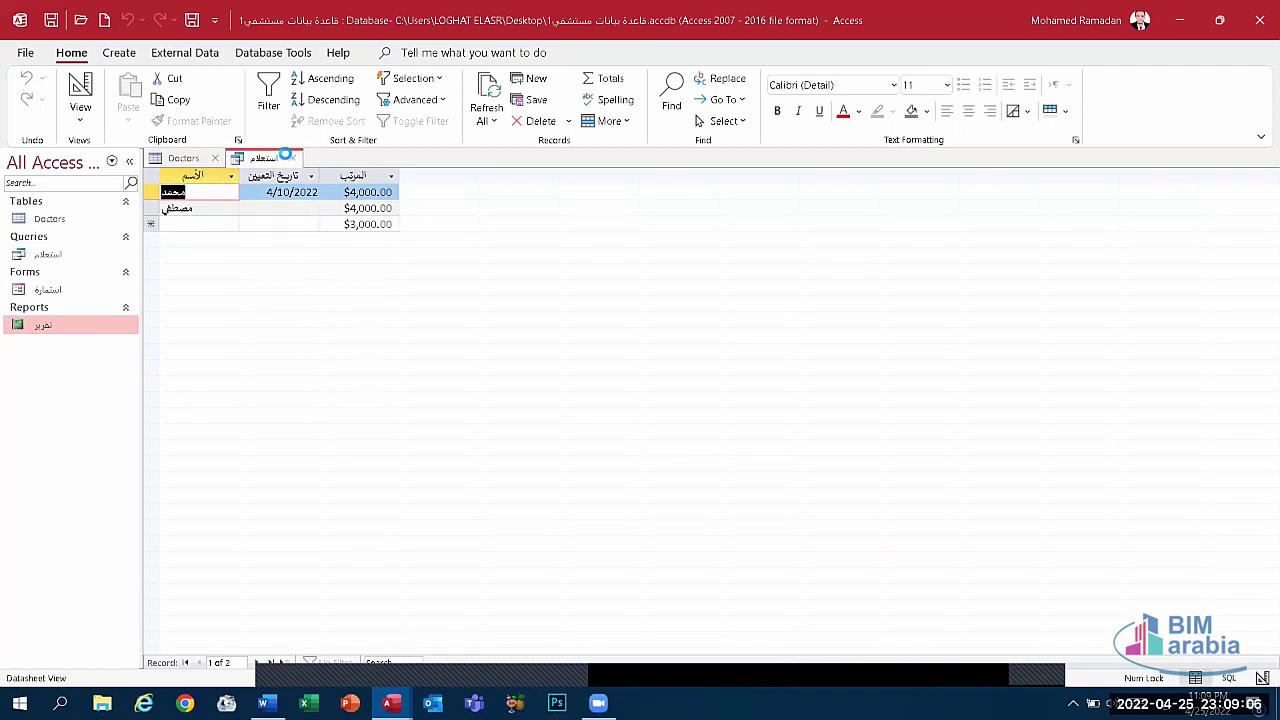
right_click(285, 155)
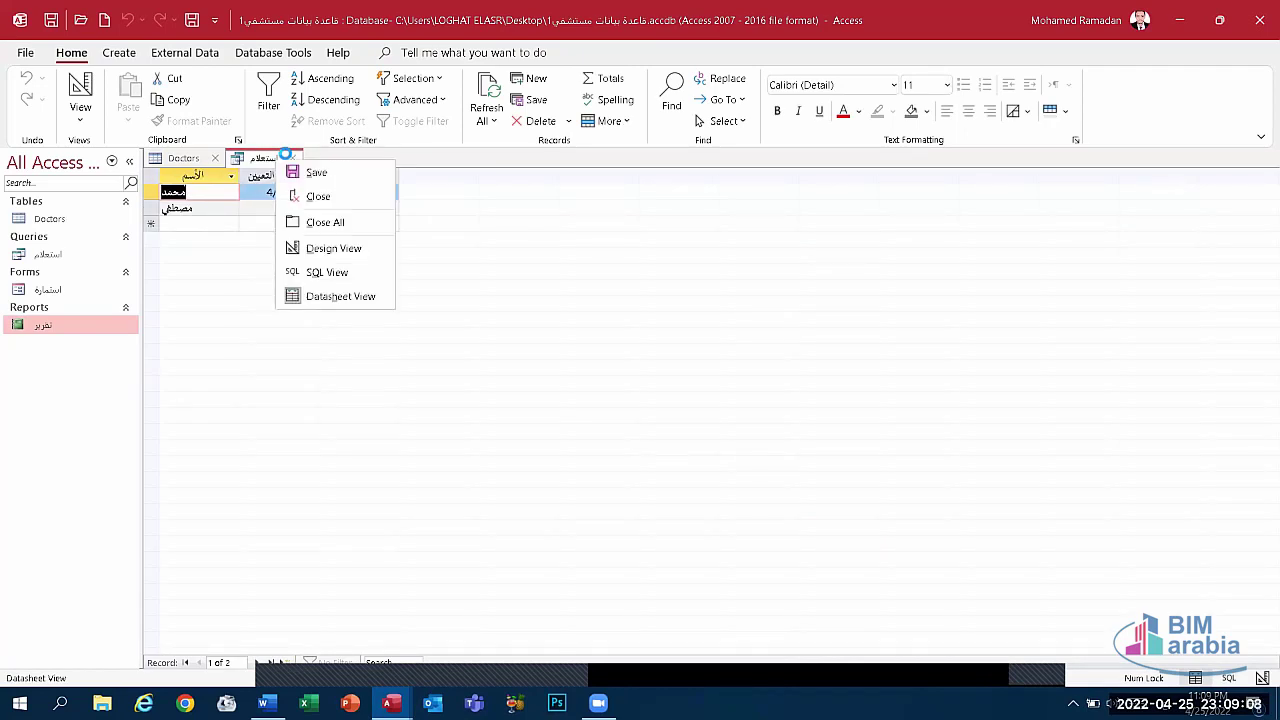
click(318, 196)
right_click(205, 158)
click(240, 192)
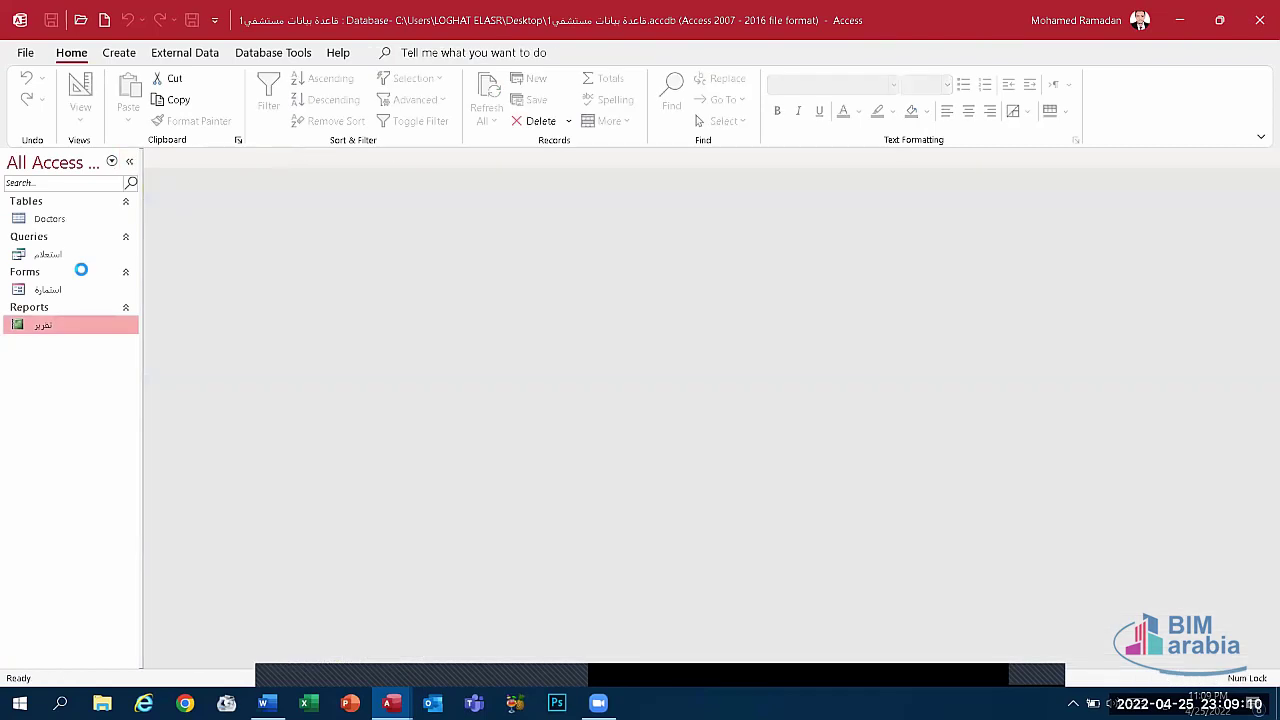
Step: Bring up the Print dialog from the File menu and cancel it without printing
key(alt+f)
key(a)
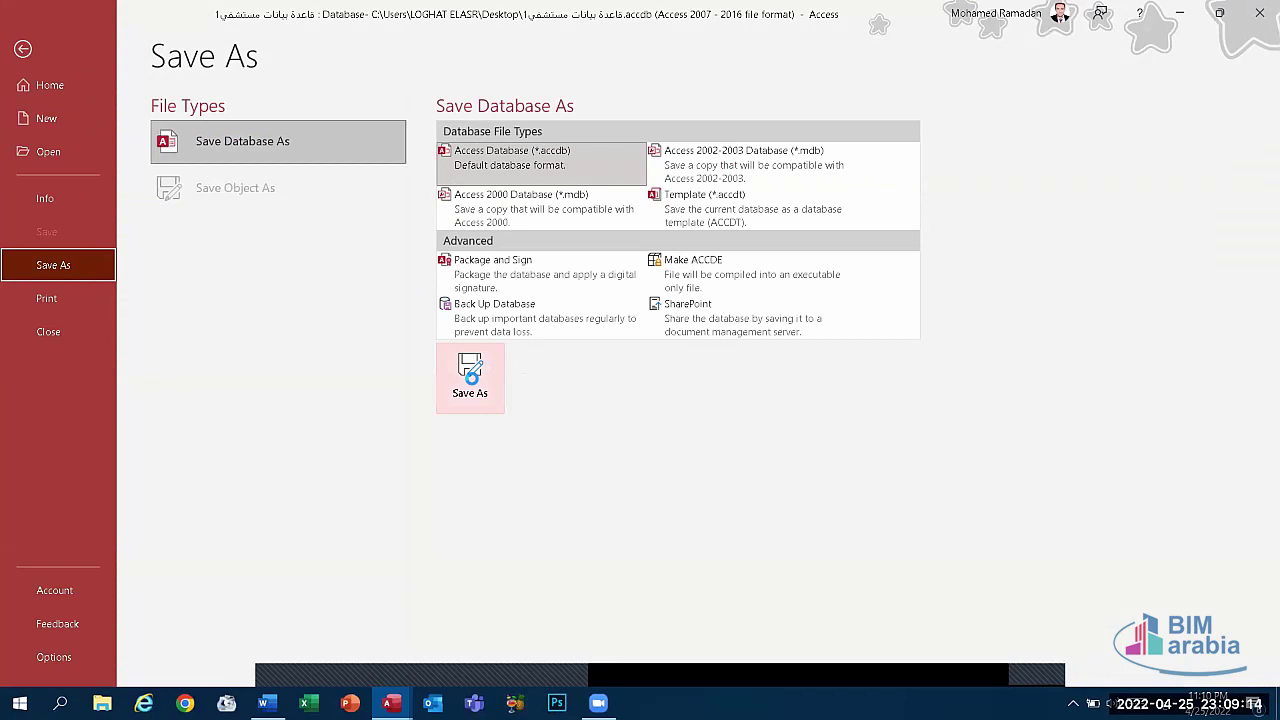
click(75, 301)
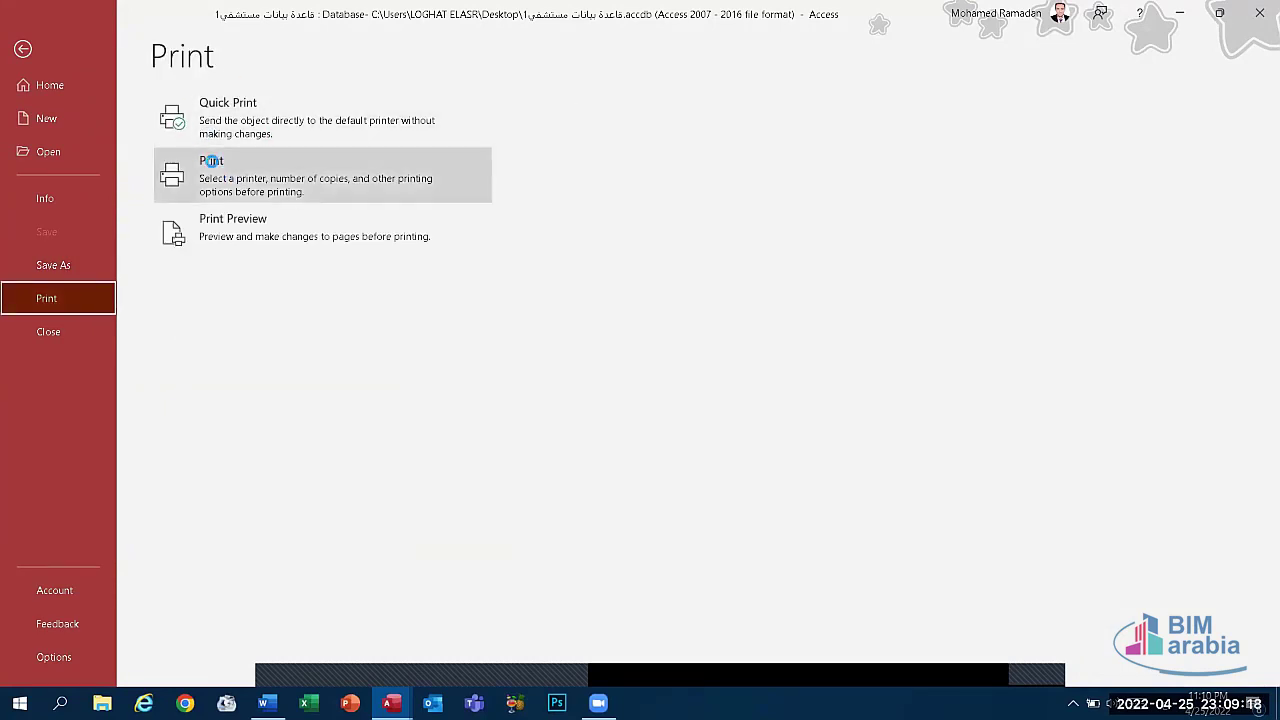
click(255, 183)
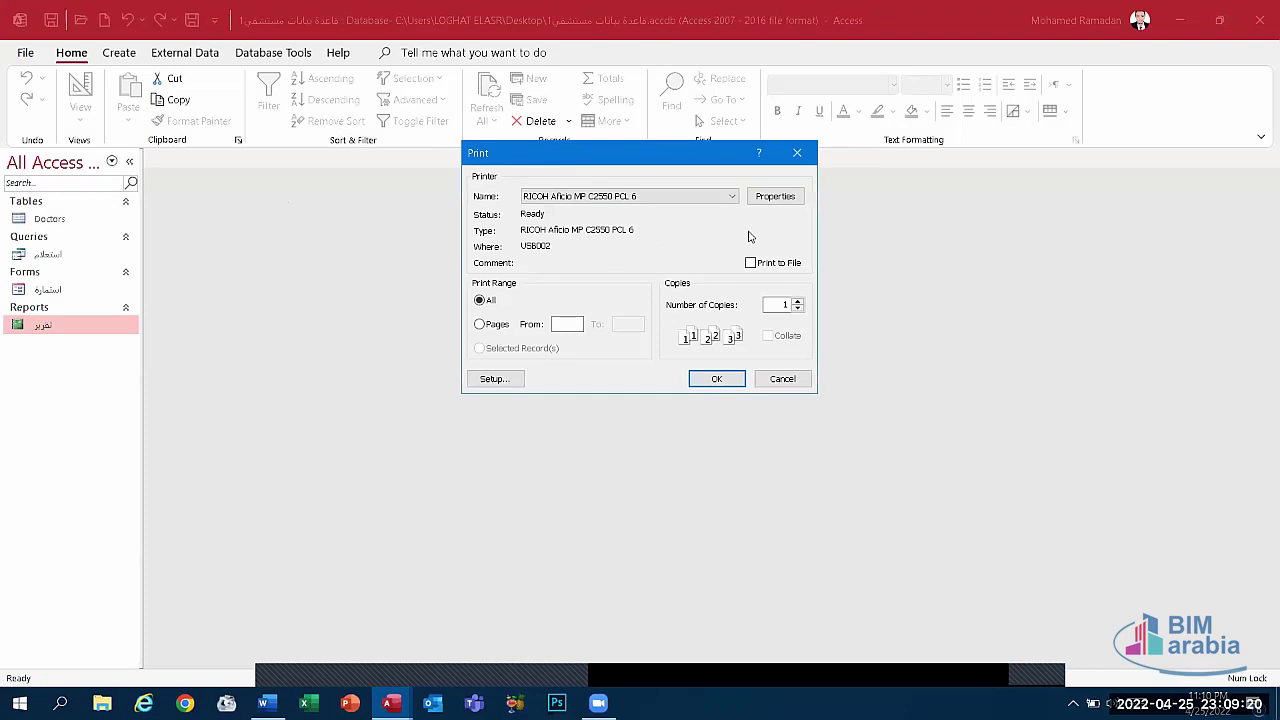
click(797, 153)
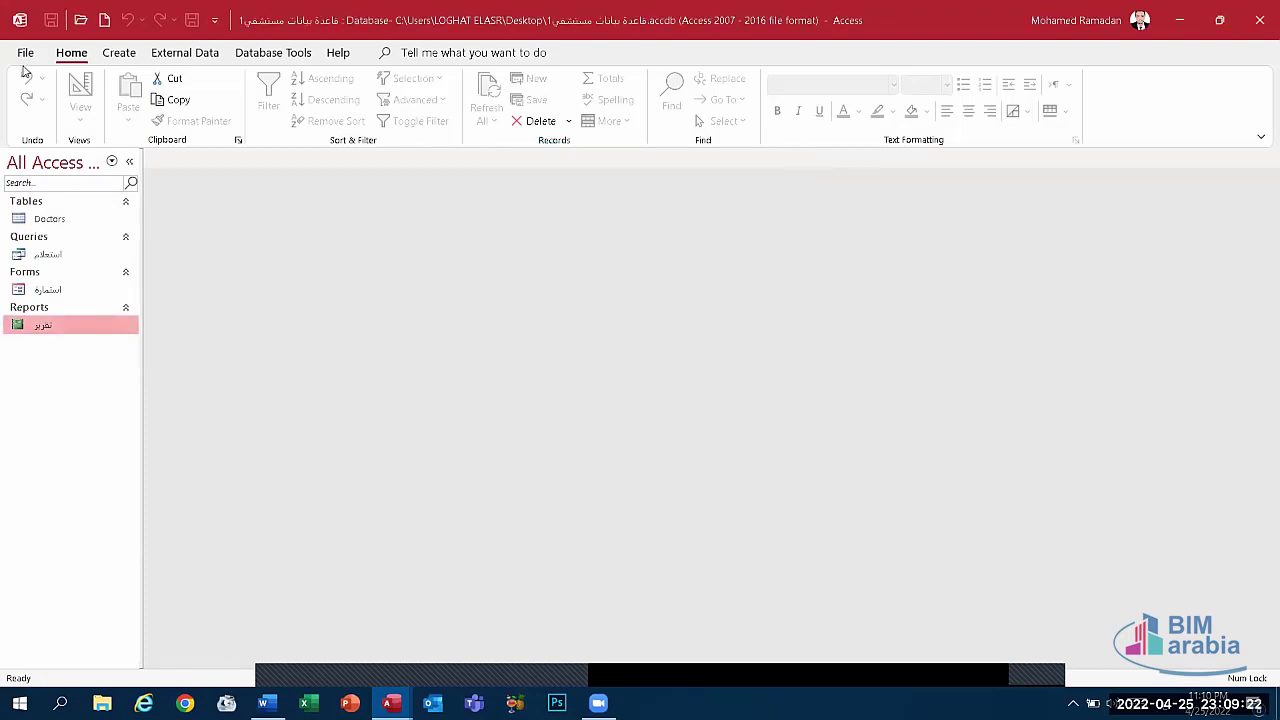
Step: Show the report in Print Preview, then return to the File Home page
key(alt+f)
click(100, 297)
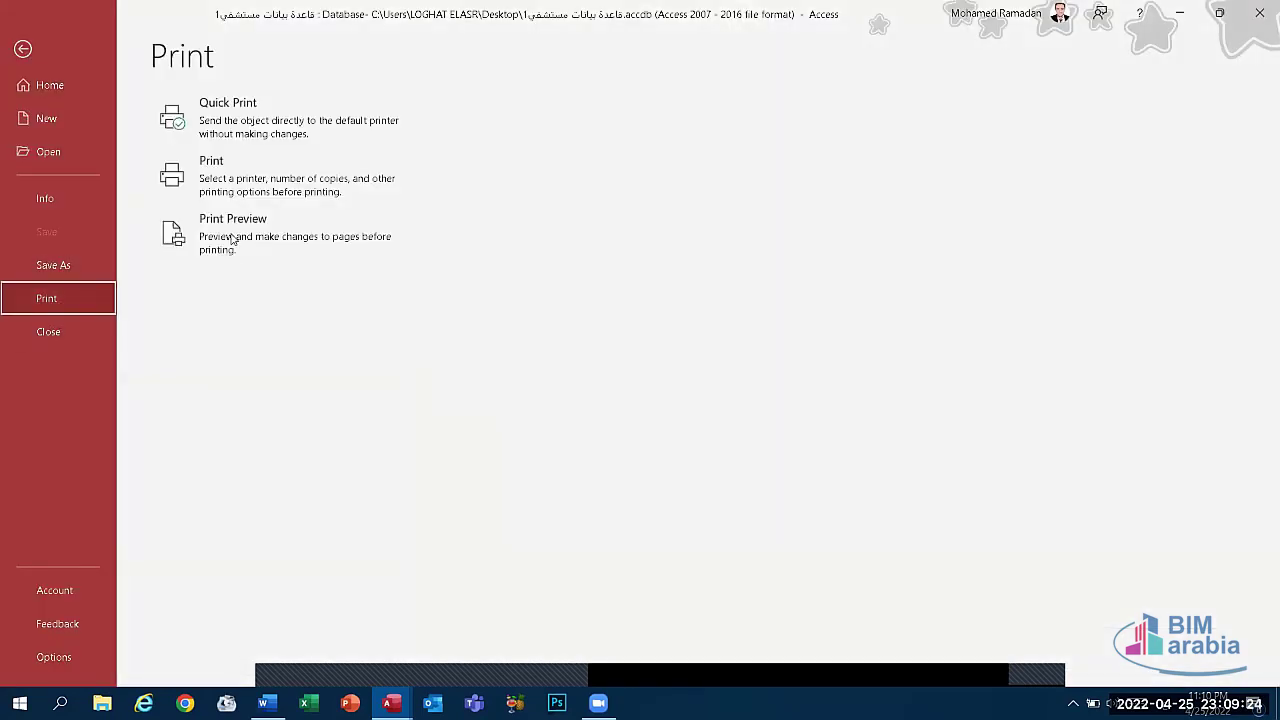
click(235, 236)
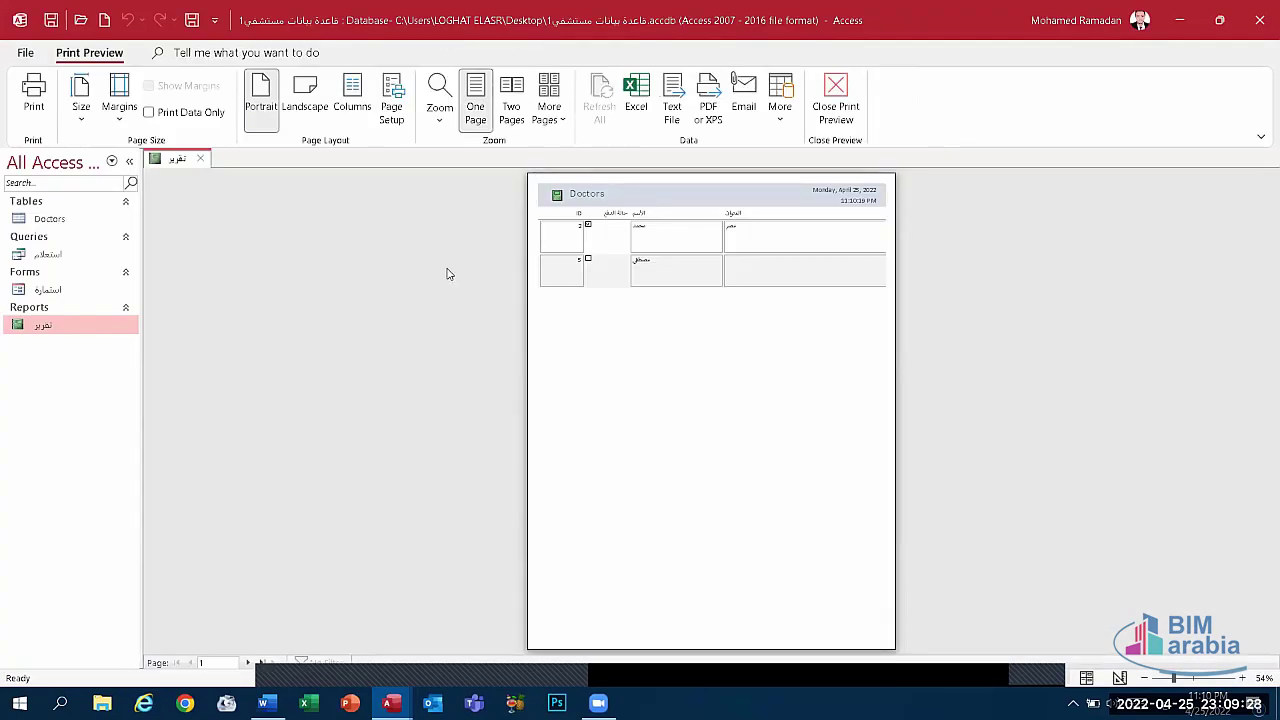
click(27, 52)
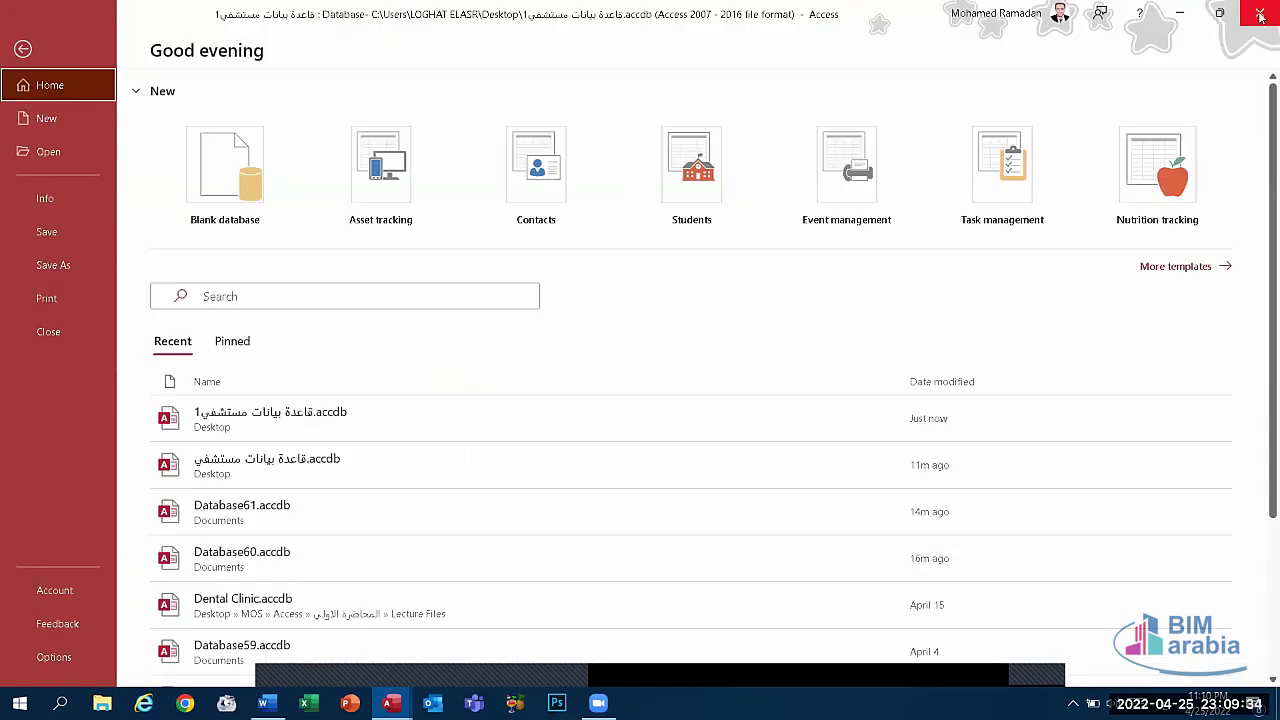
Step: View the Account page, try the Black Office theme, restore Colorful, then open Access Options
click(62, 598)
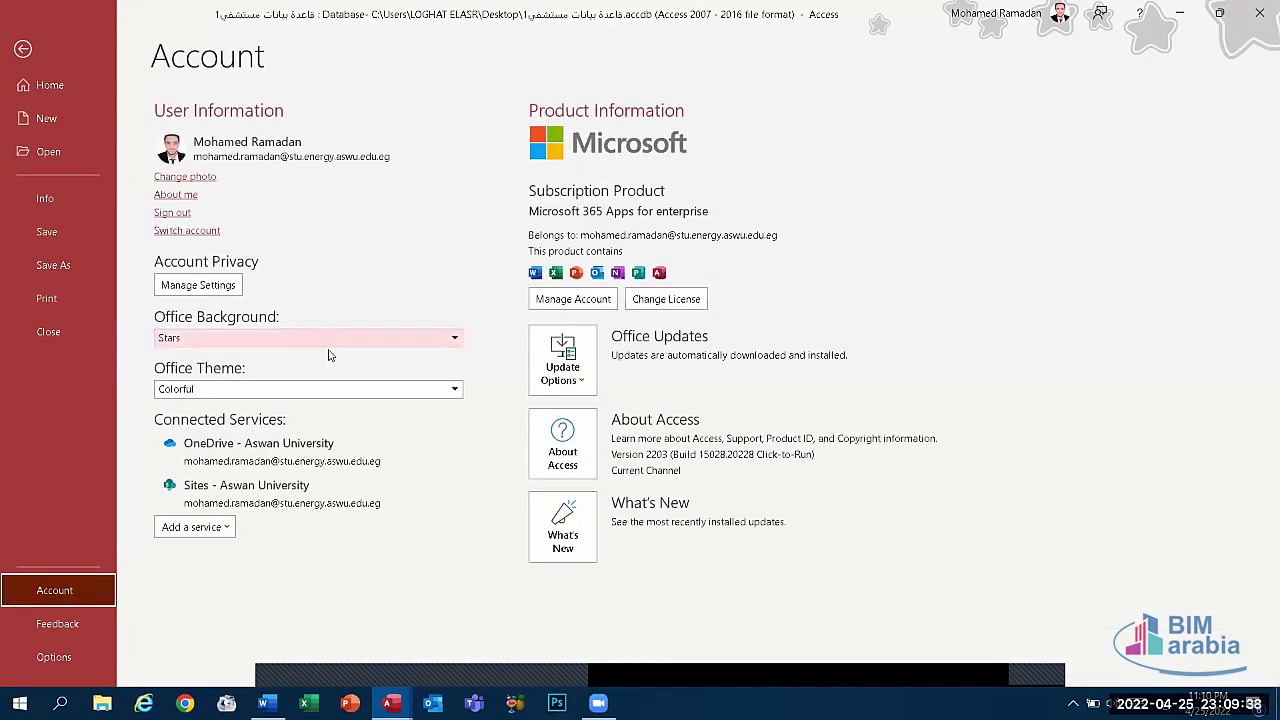
click(331, 388)
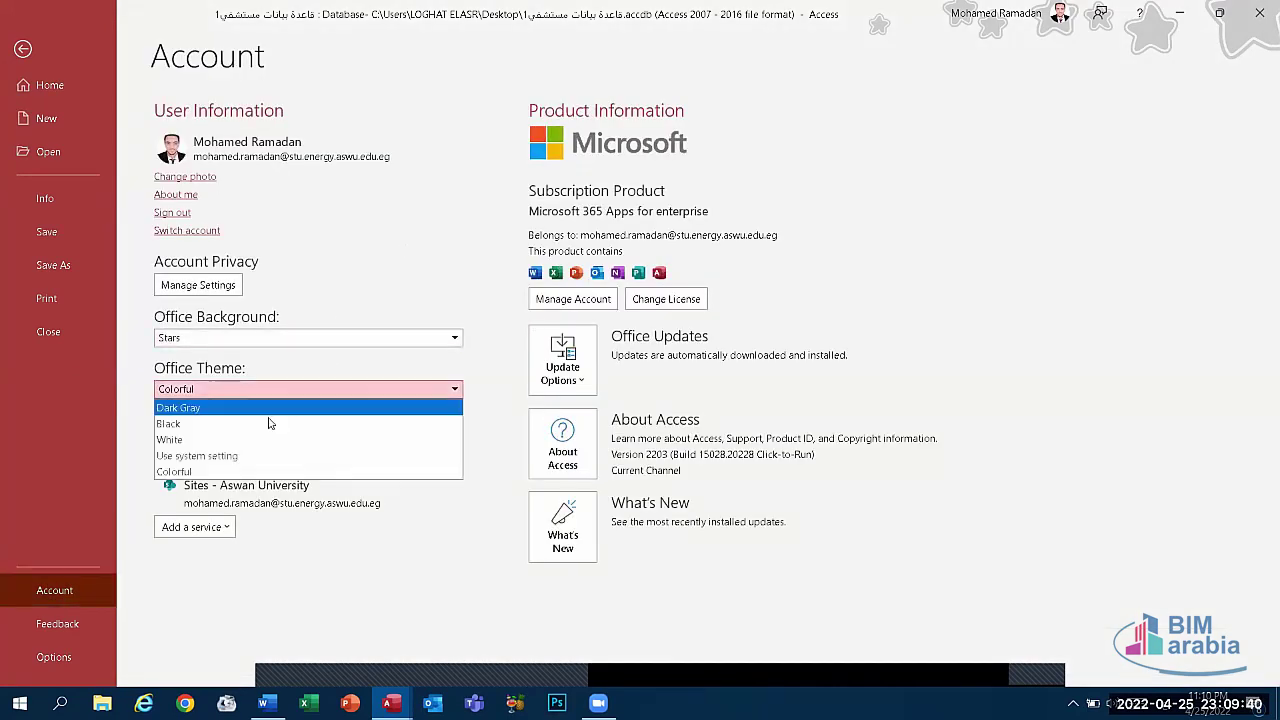
key(Escape)
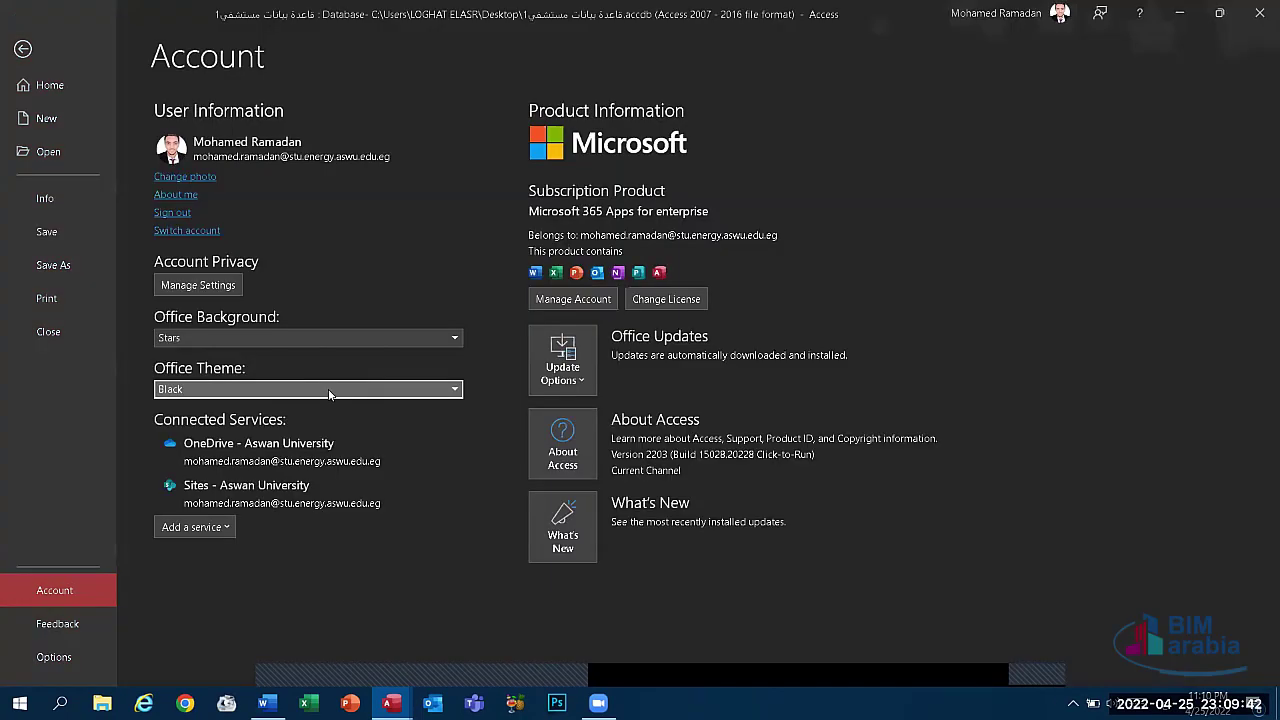
click(331, 389)
click(230, 470)
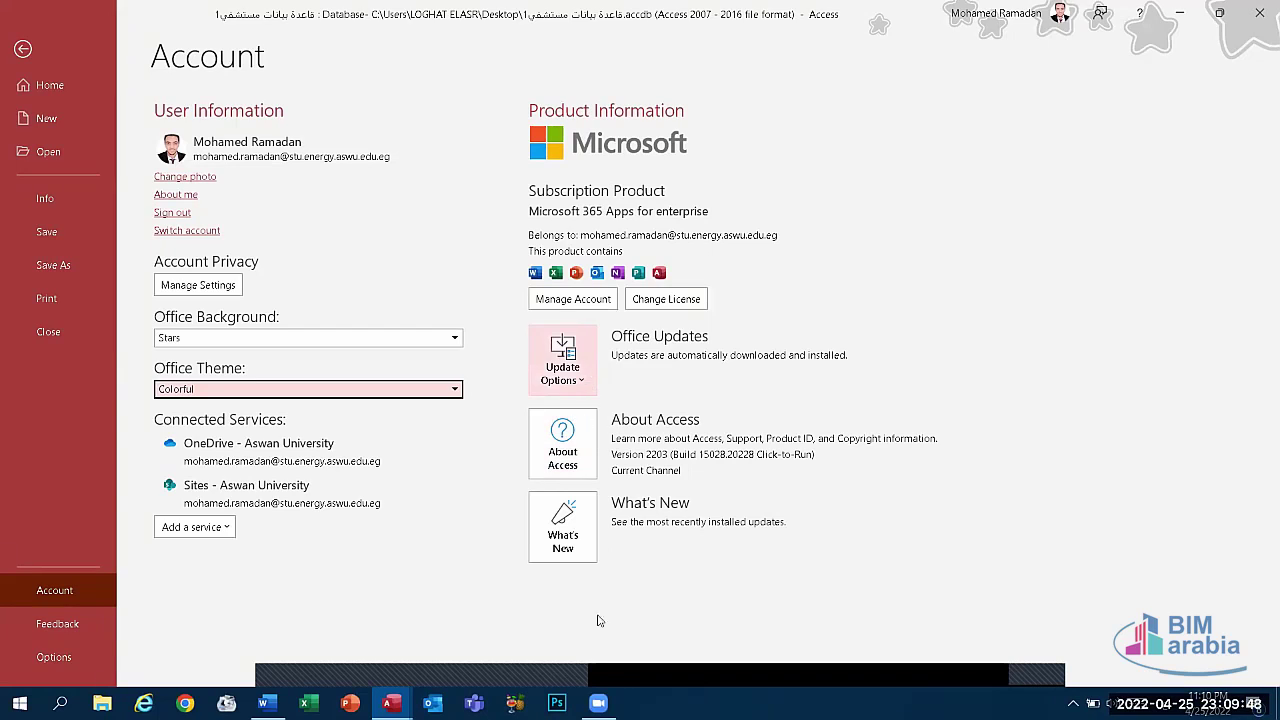
click(82, 636)
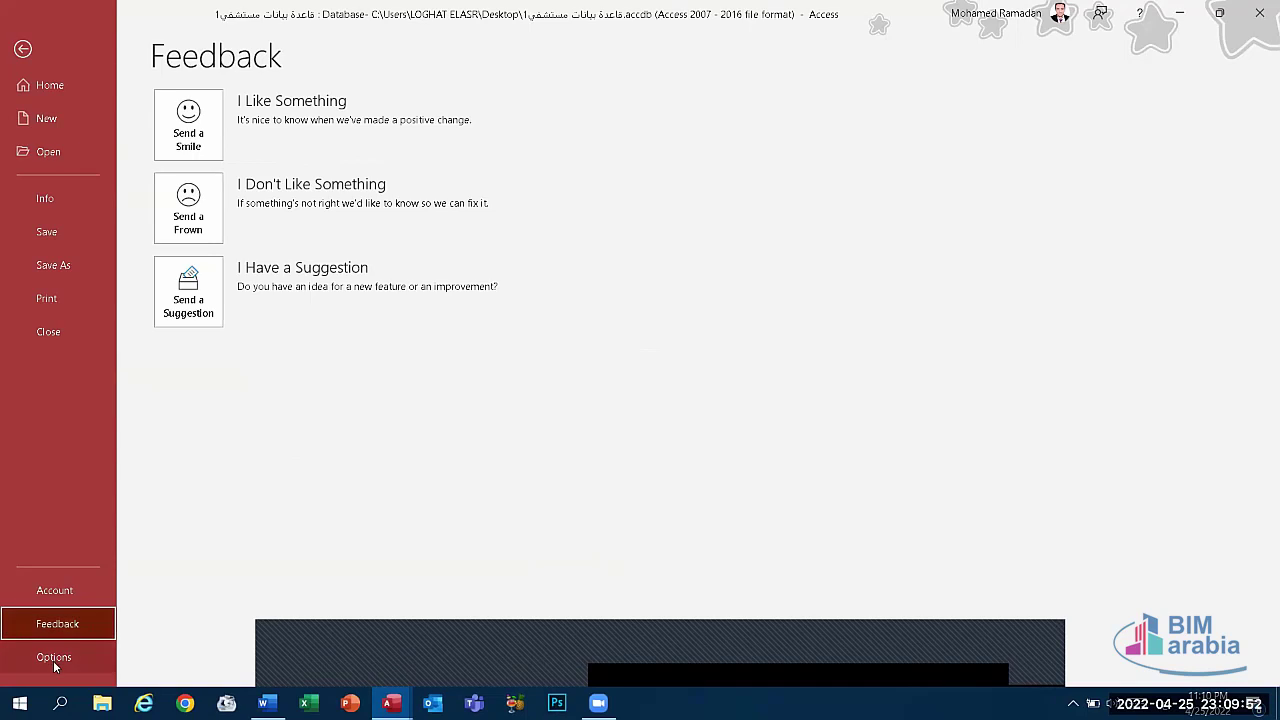
click(53, 660)
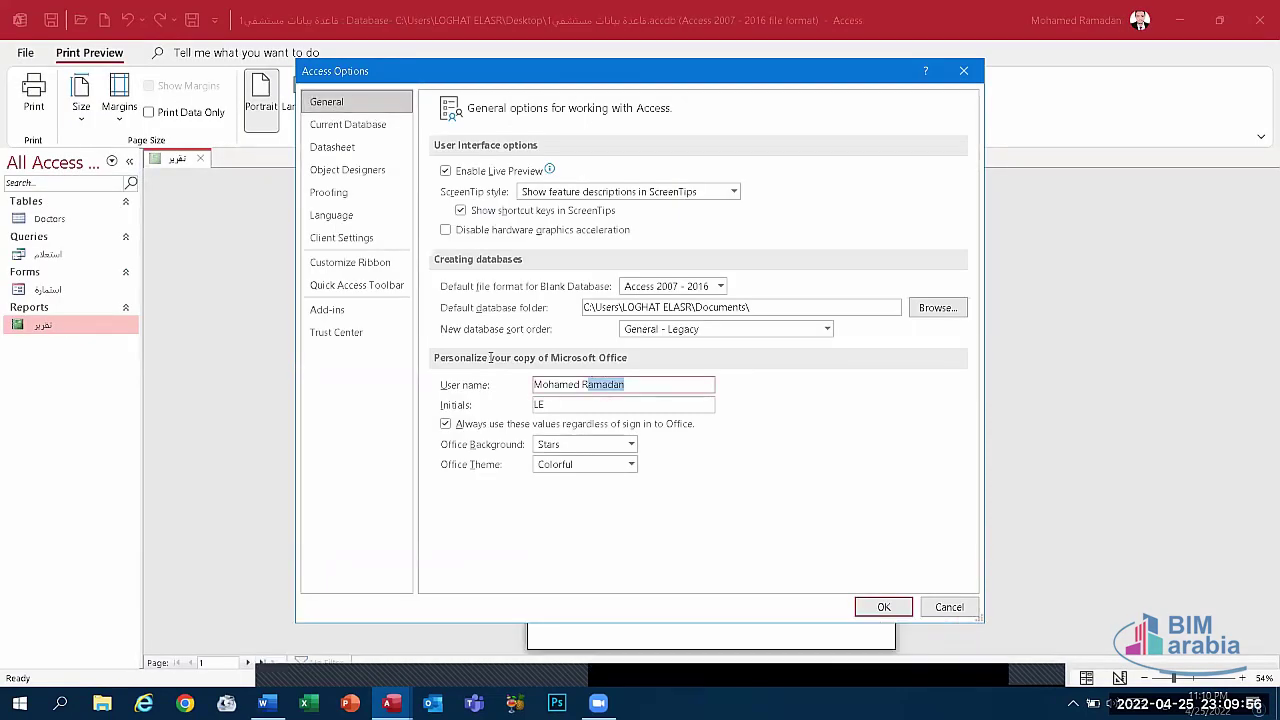
Step: Browse the Language, Customize Ribbon and Quick Access Toolbar pages of Access Options without changes
click(586, 465)
click(323, 195)
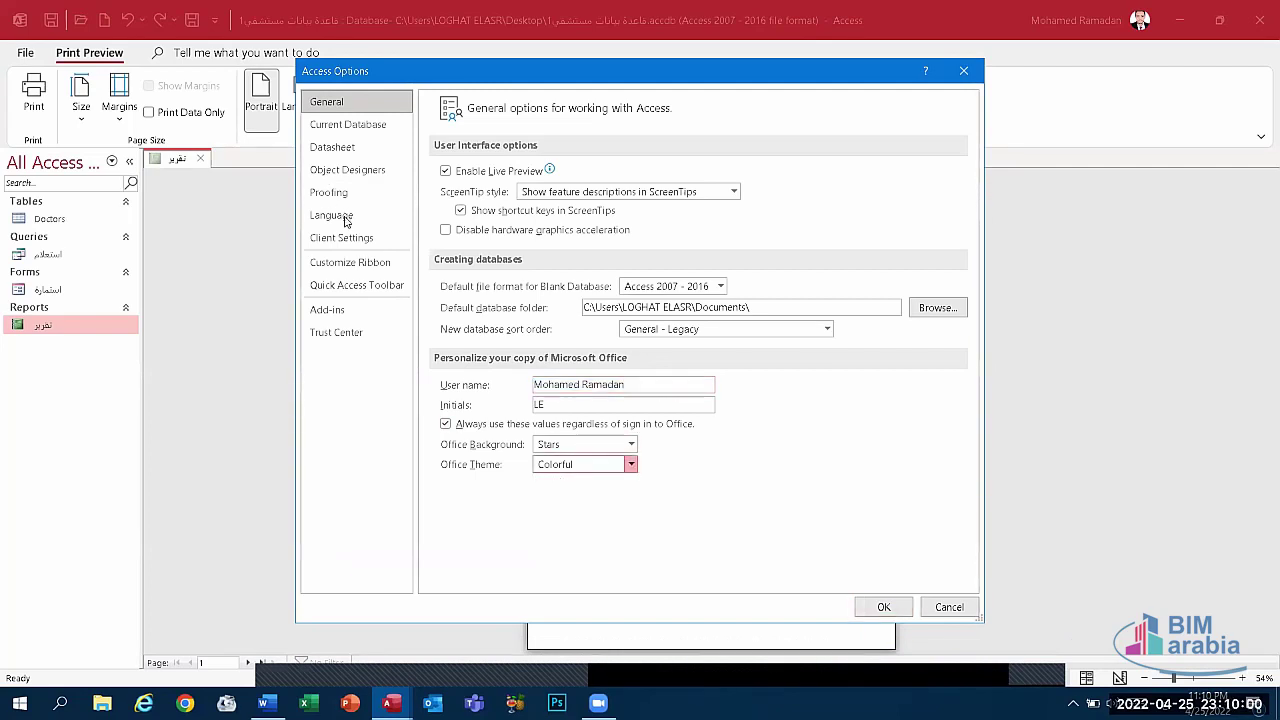
click(345, 215)
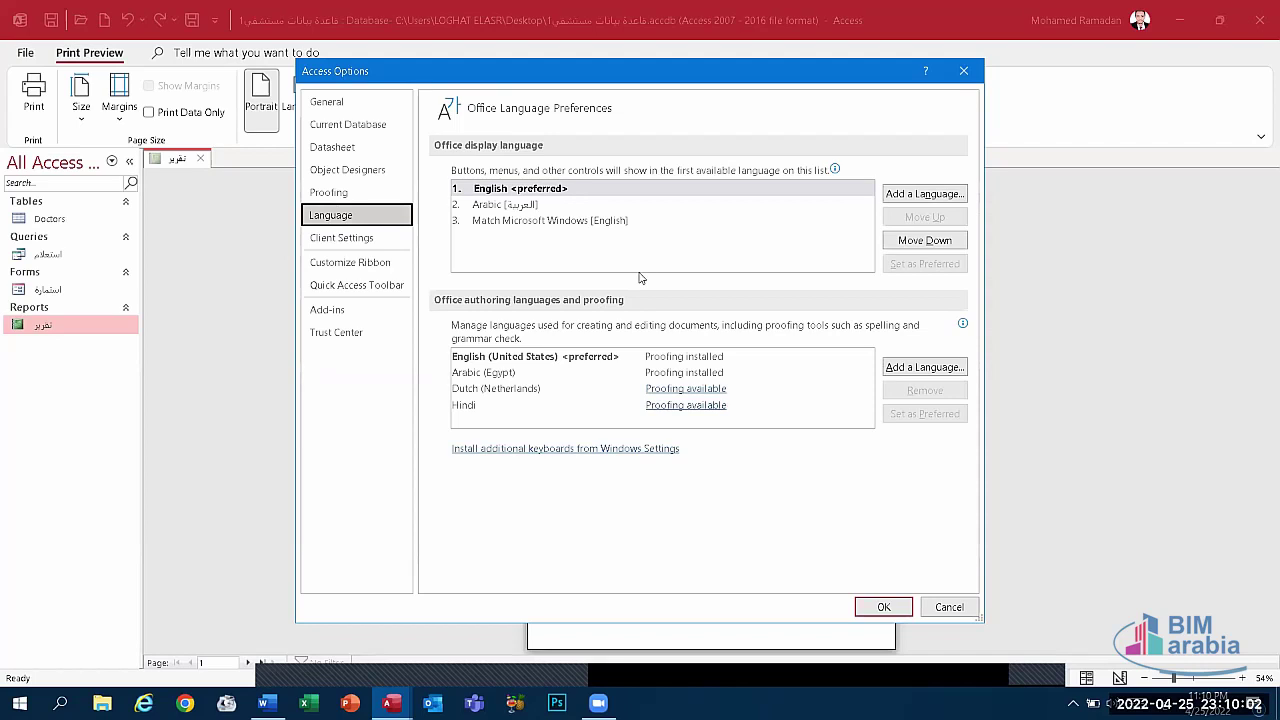
click(389, 265)
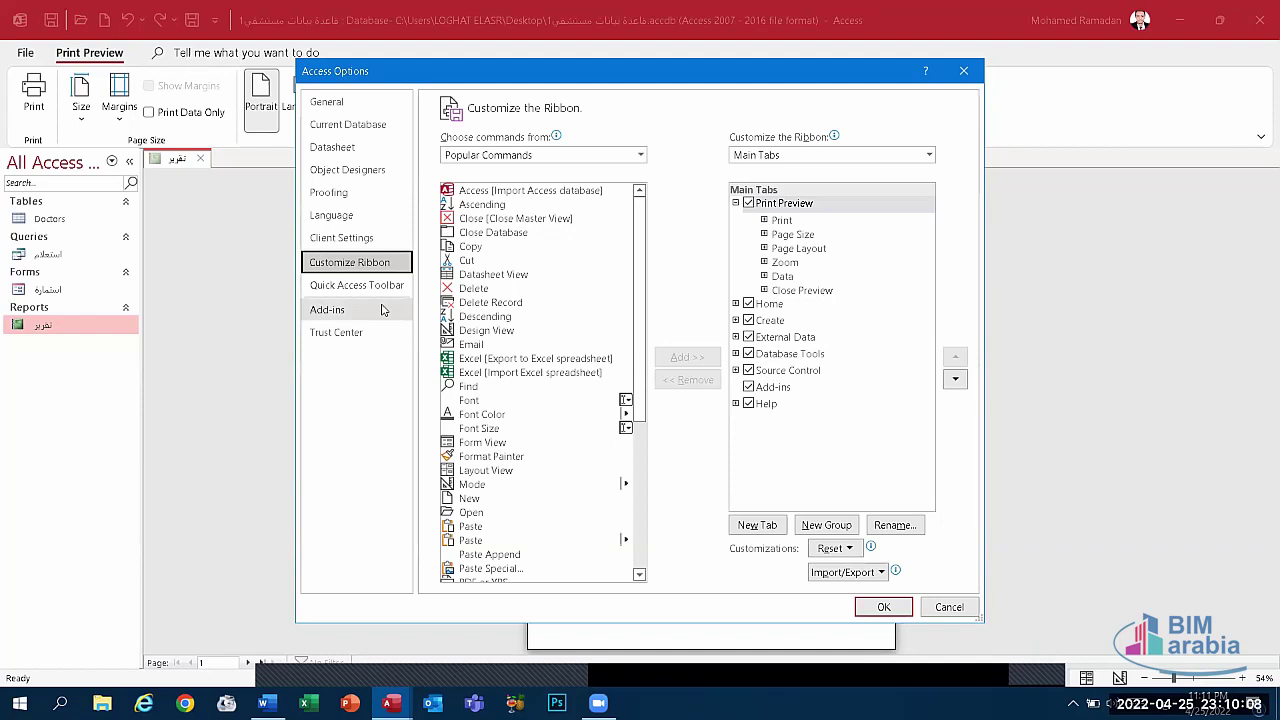
click(487, 233)
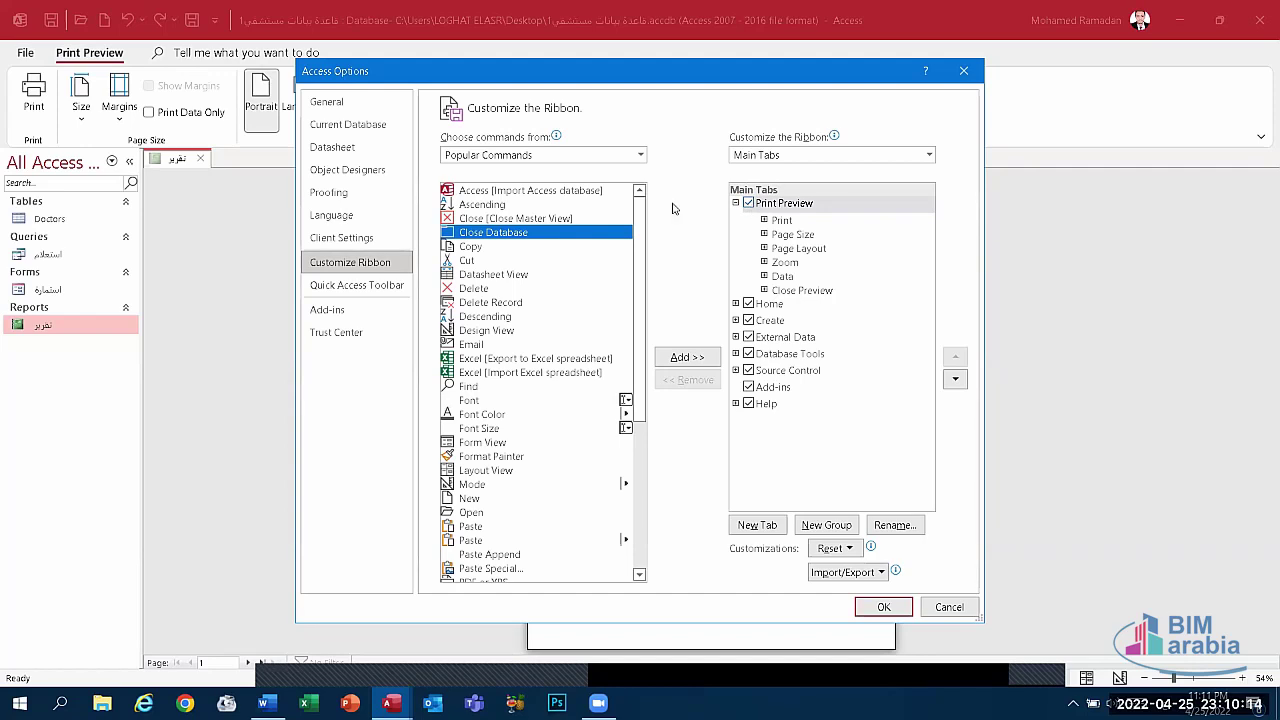
click(372, 289)
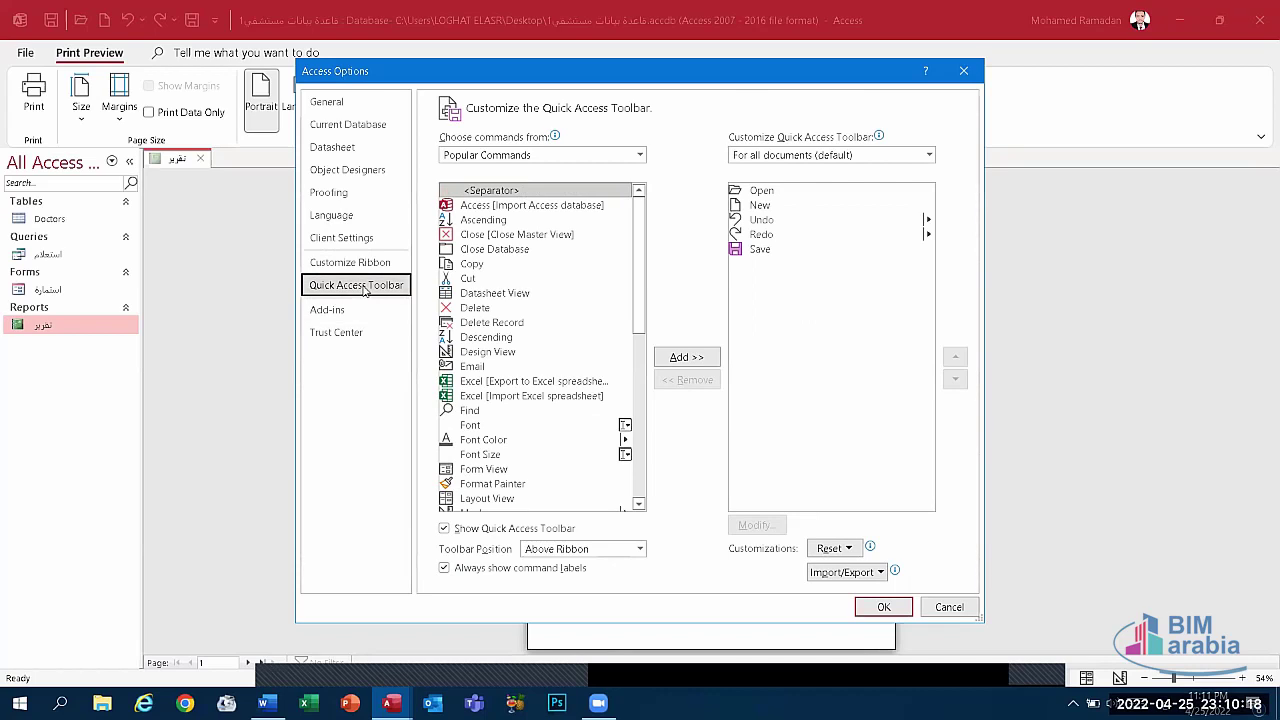
click(470, 265)
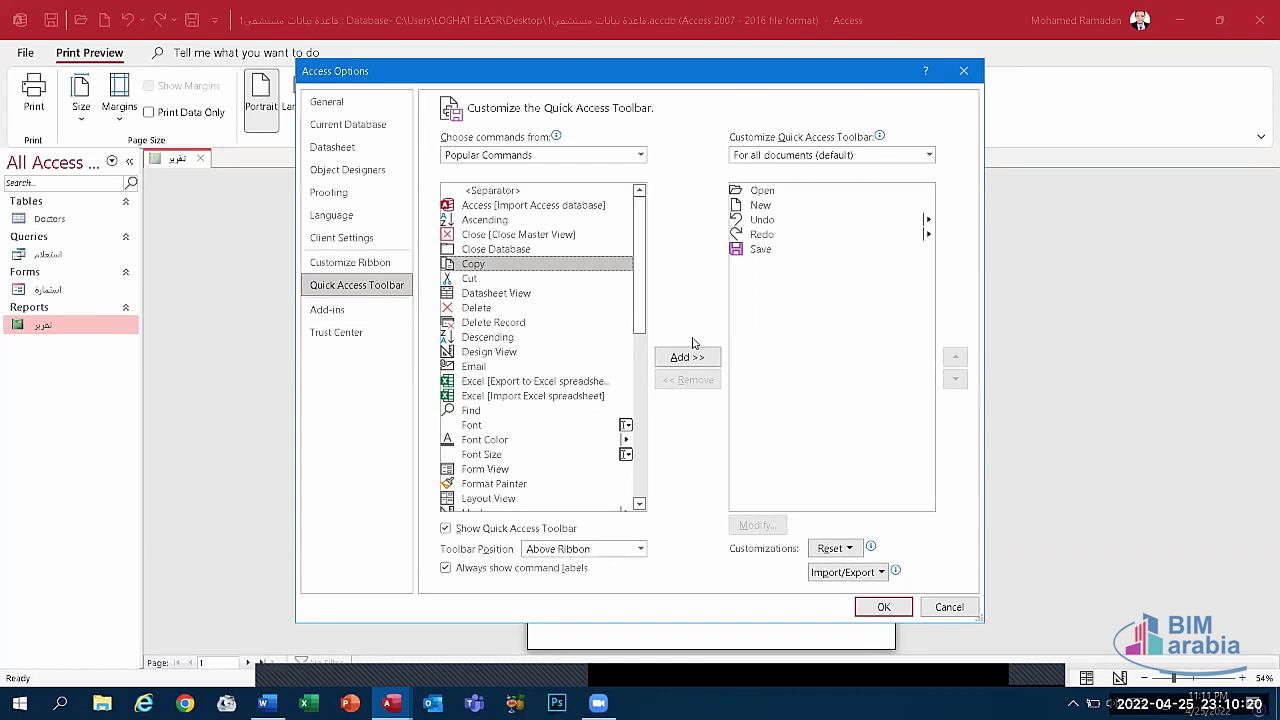
Step: Close Access Options and the report's print preview, leaving only the navigation pane objects
click(963, 70)
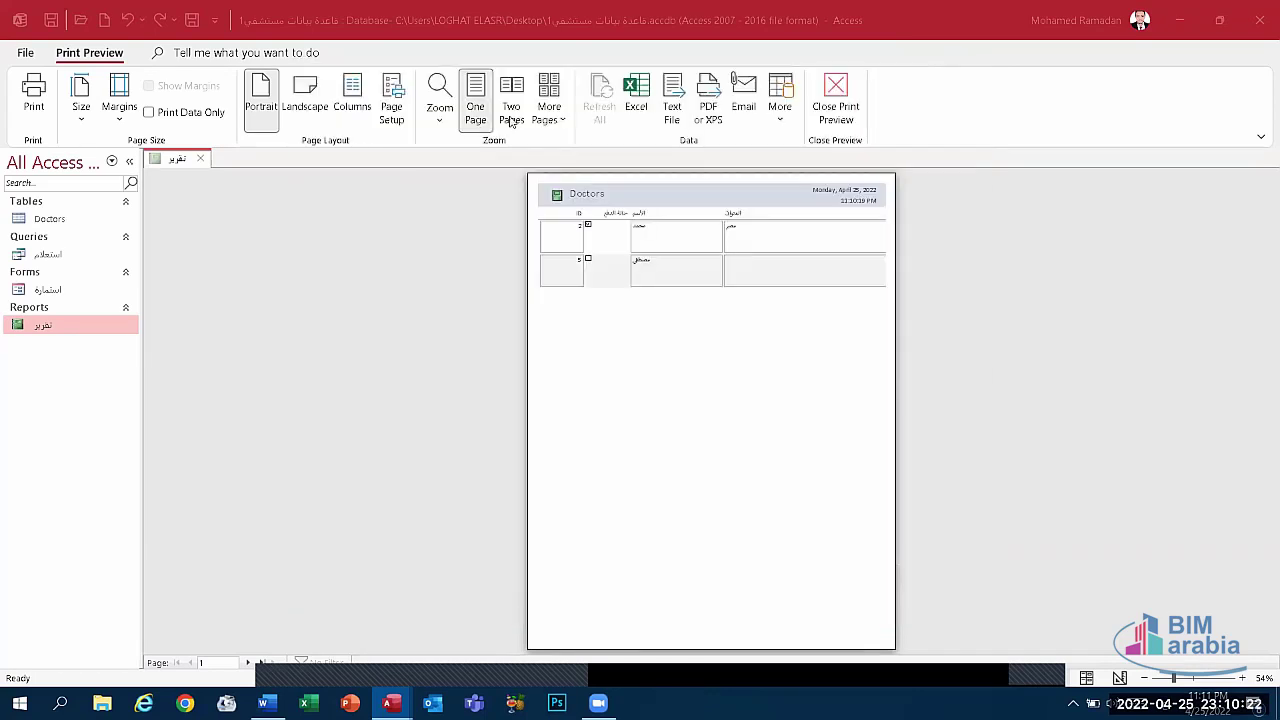
key(Escape)
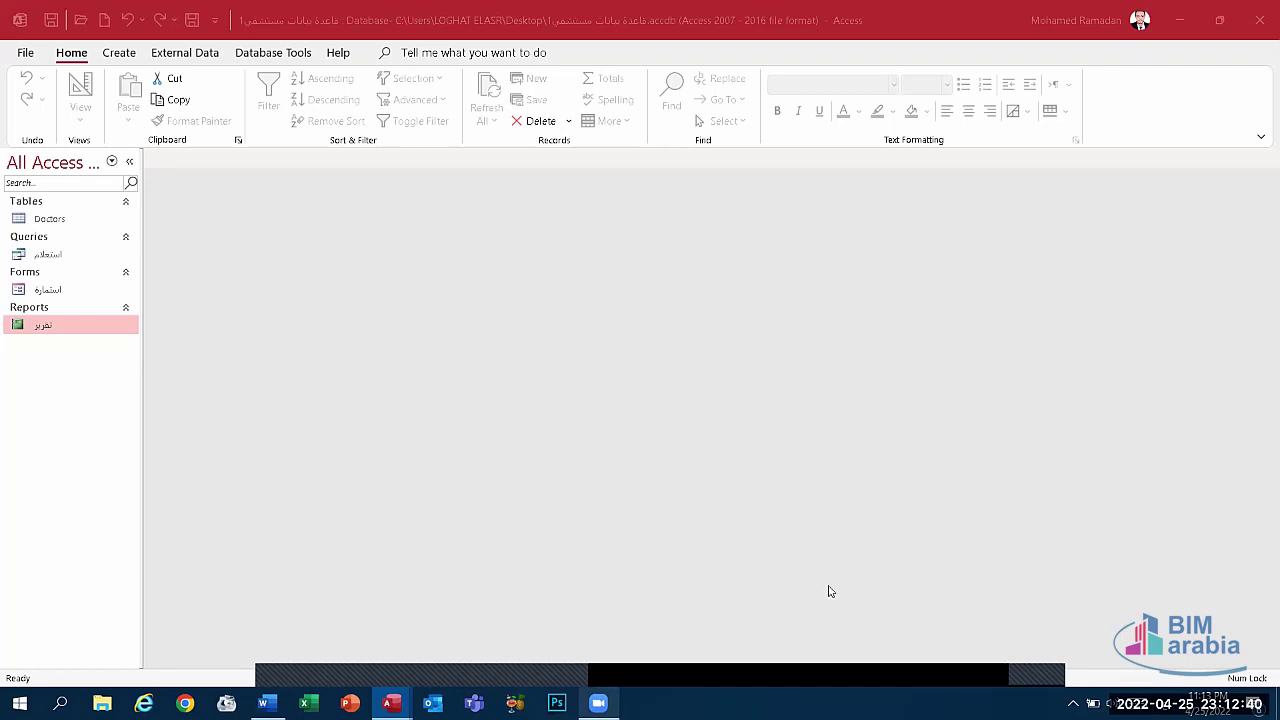
mouse_move(778, 667)
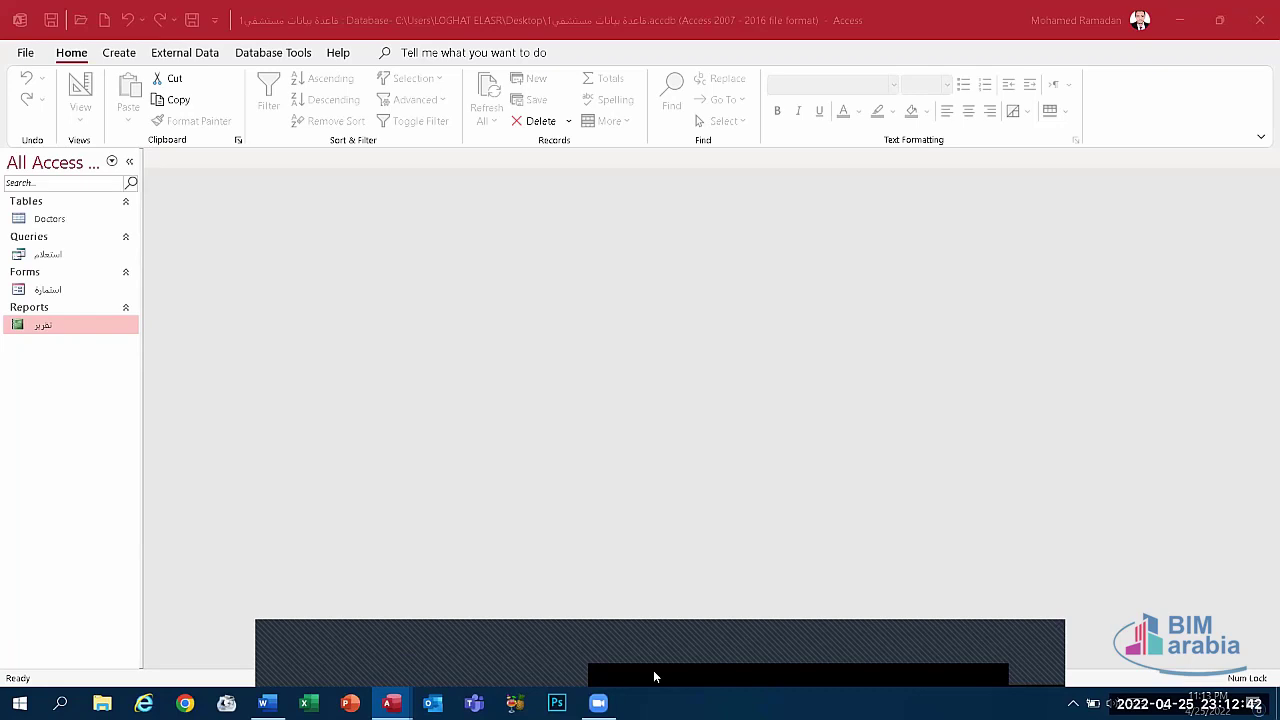